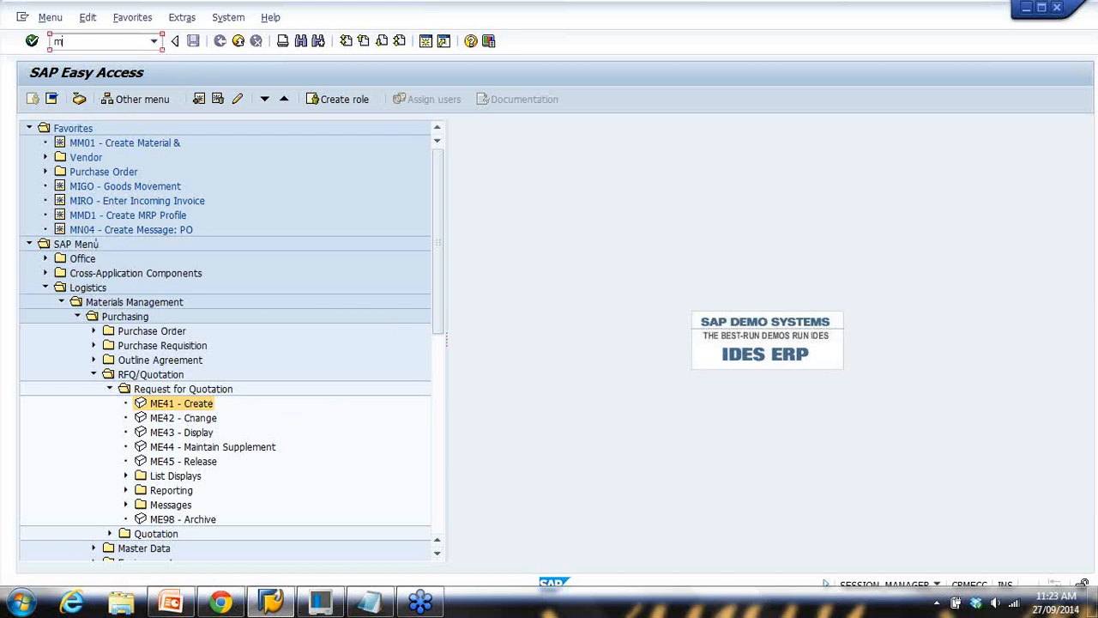
# Start ME41 and set the quotation deadline to 11.10.2014 from the calendar
pyautogui.press('Return')
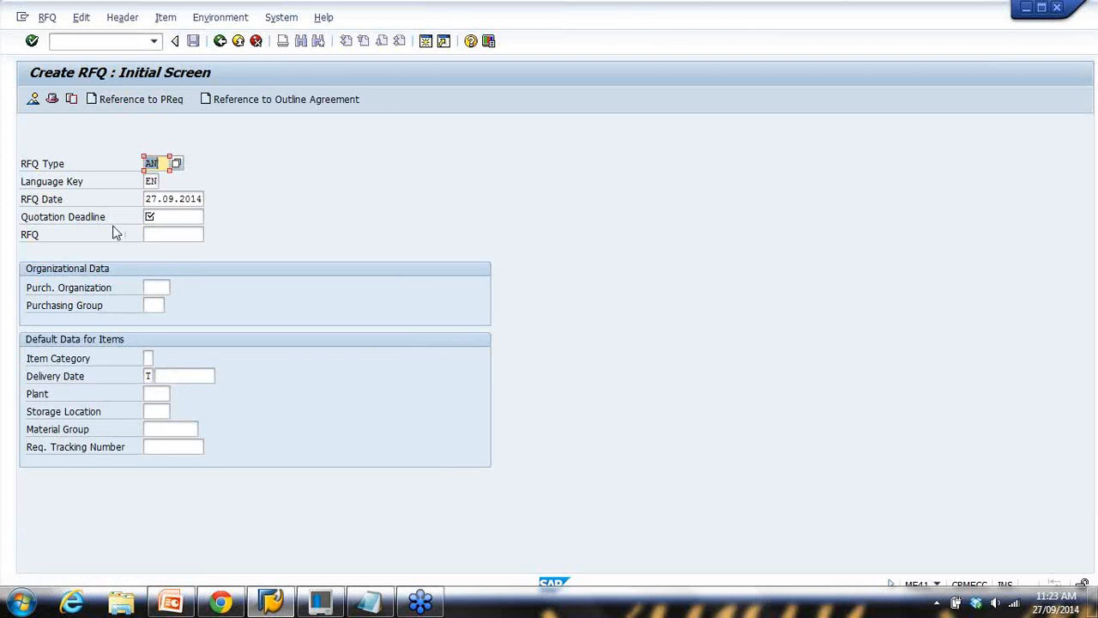
pyautogui.click(163, 214)
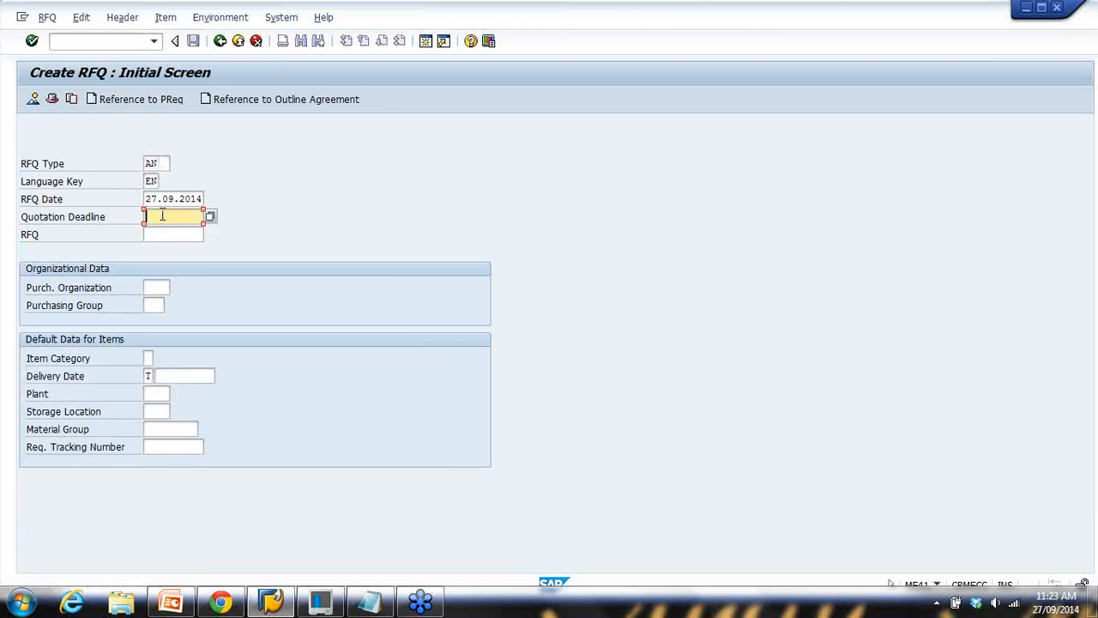
pyautogui.click(210, 219)
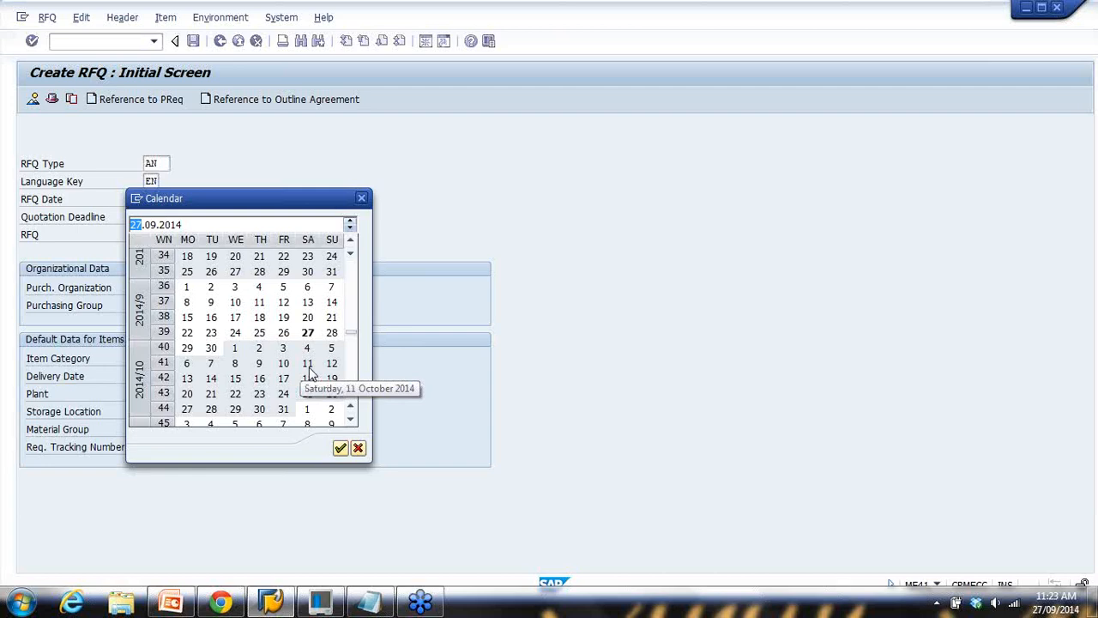
pyautogui.doubleClick(308, 364)
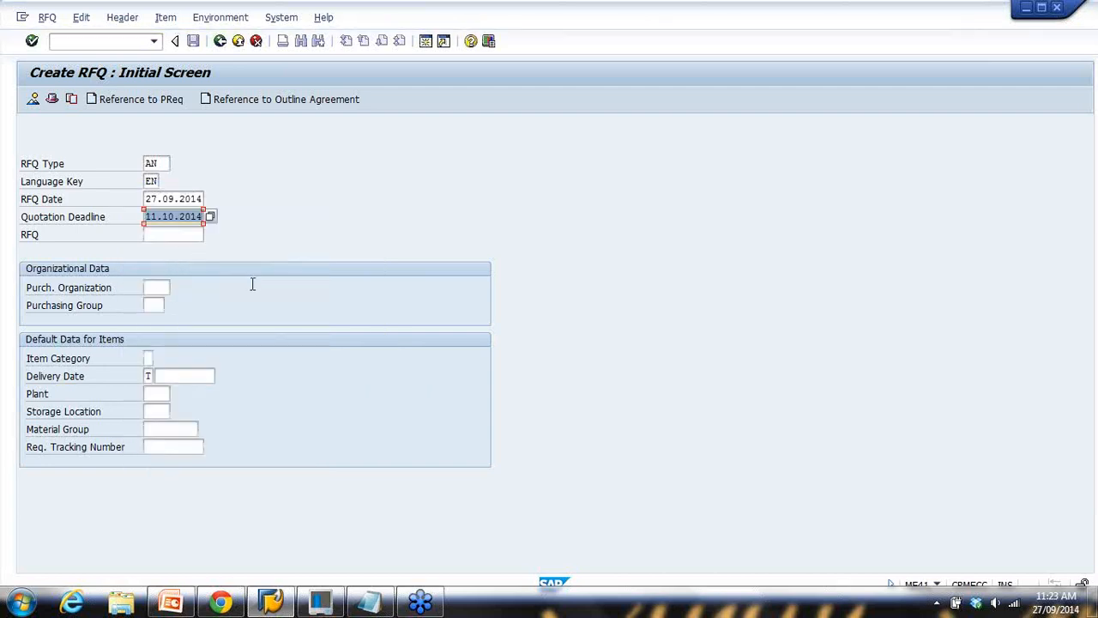
# Enter purchasing organization 1000 and purchasing group 000, then continue to the RFQ header
pyautogui.click(159, 288)
pyautogui.press('space')
pyautogui.click(163, 305)
pyautogui.click(157, 305)
pyautogui.press('space')
pyautogui.click(161, 320)
pyautogui.doubleClick(149, 286)
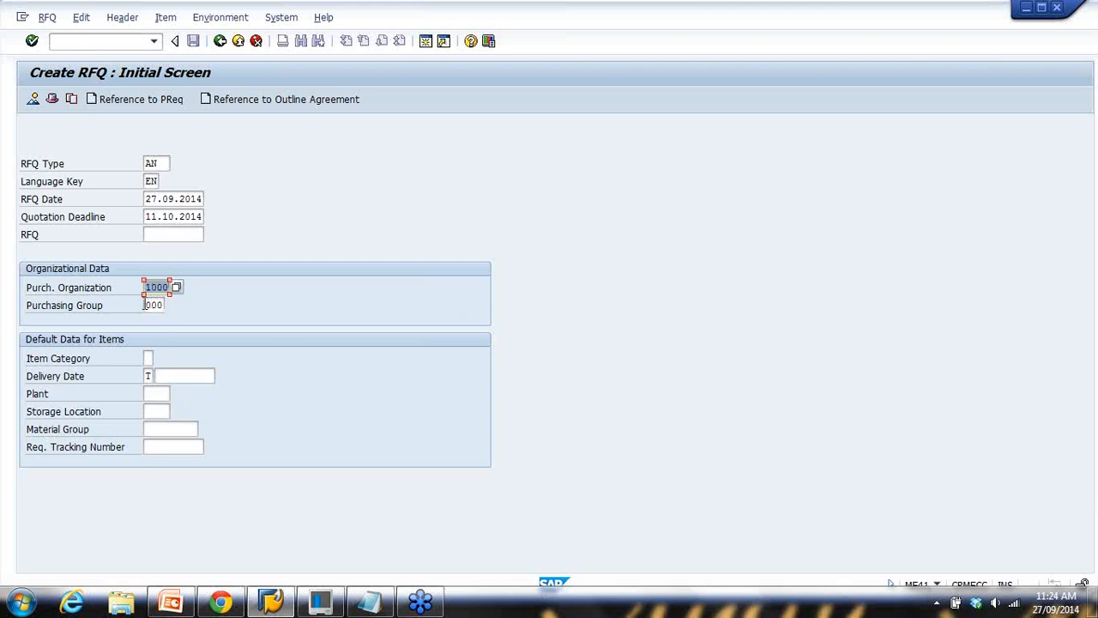
pyautogui.doubleClick(146, 305)
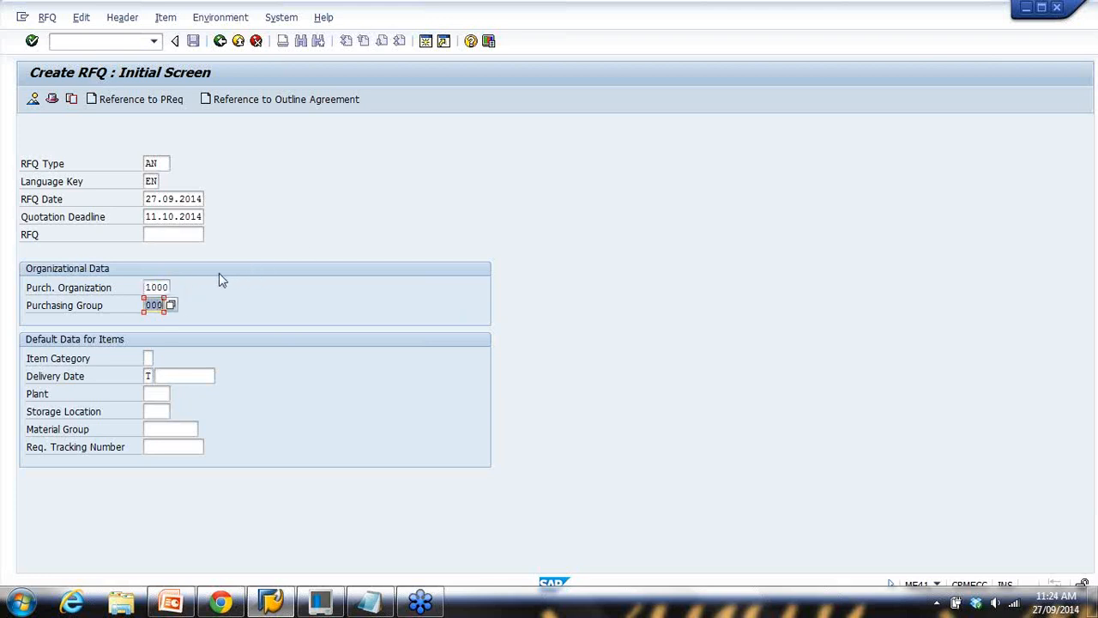
pyautogui.press('Return')
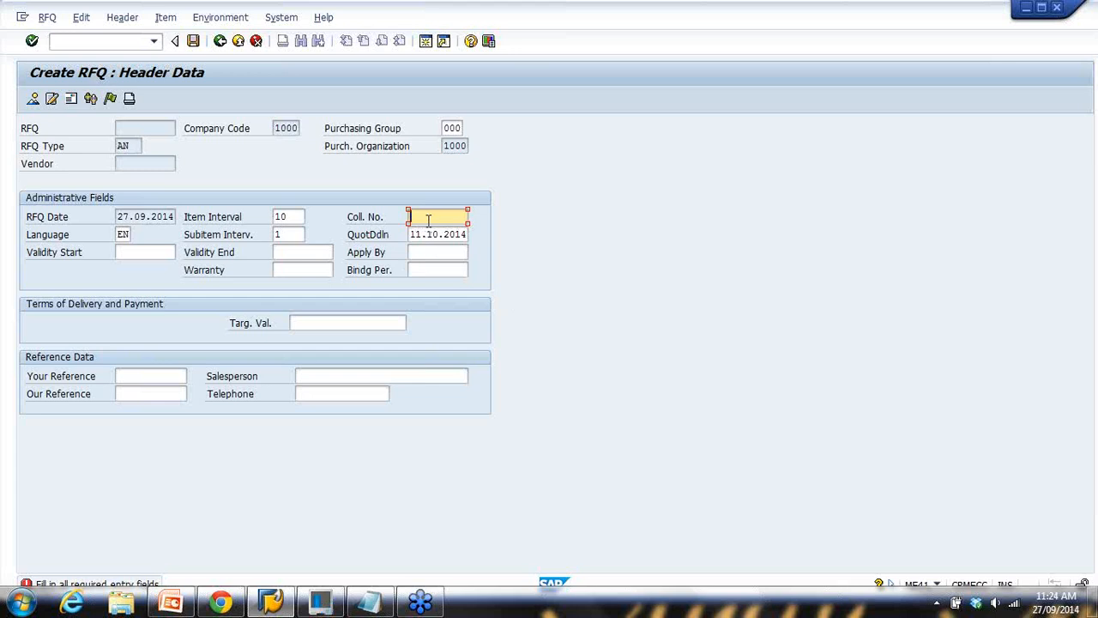
# Copy material number ABC123 from the Notepad notes, then continue to item 10's material field
pyautogui.click(370, 601)
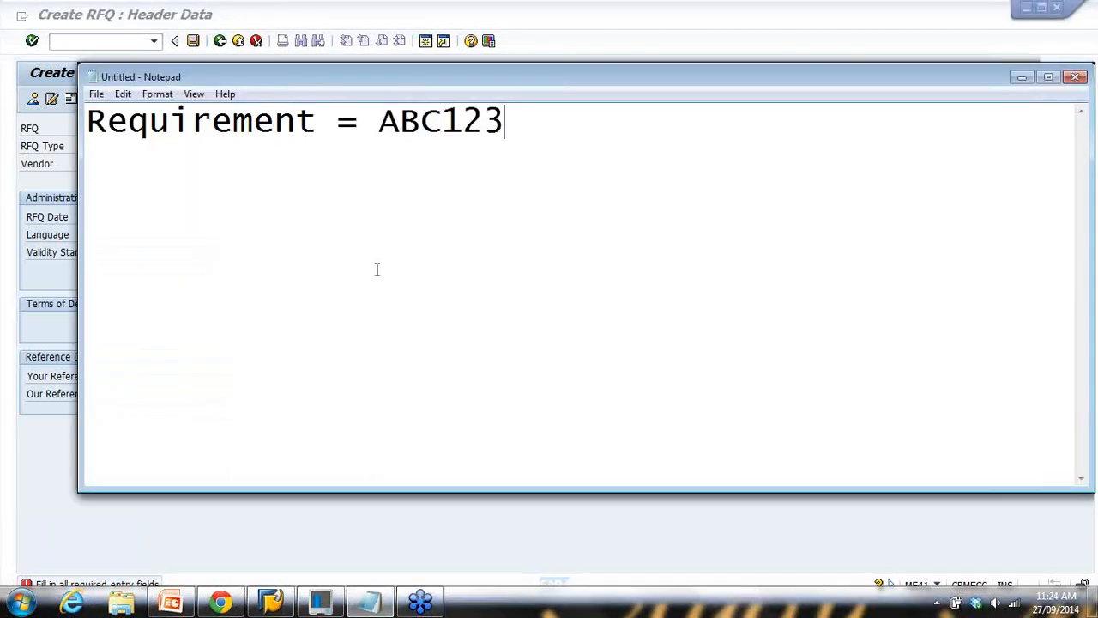
pyautogui.click(380, 126)
pyautogui.moveTo(380, 126); pyautogui.dragTo(522, 130)
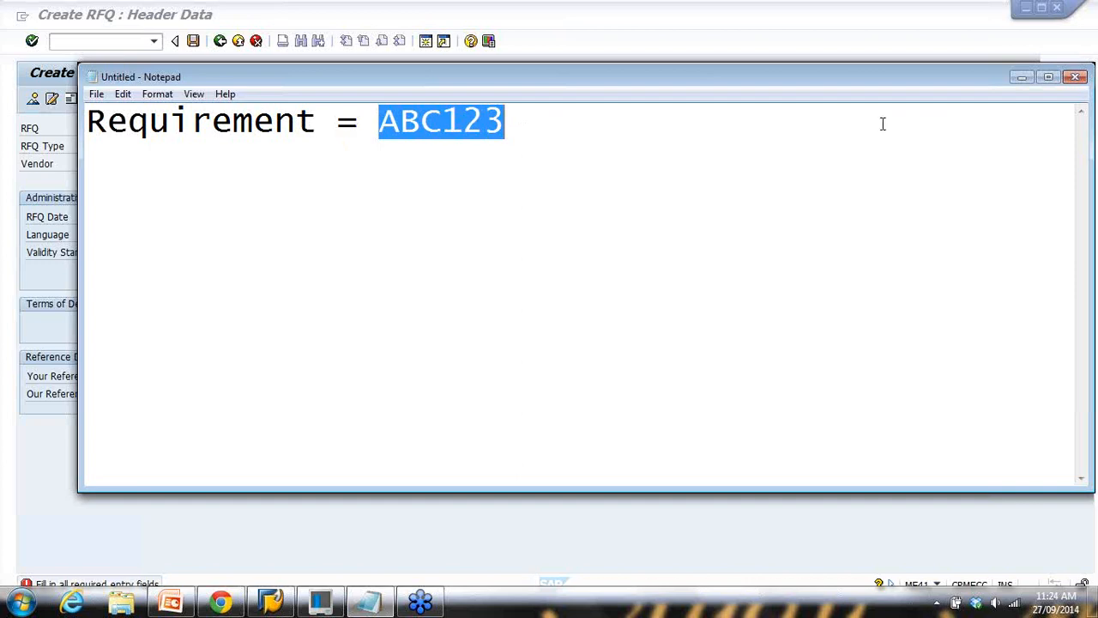
pyautogui.click(1020, 77)
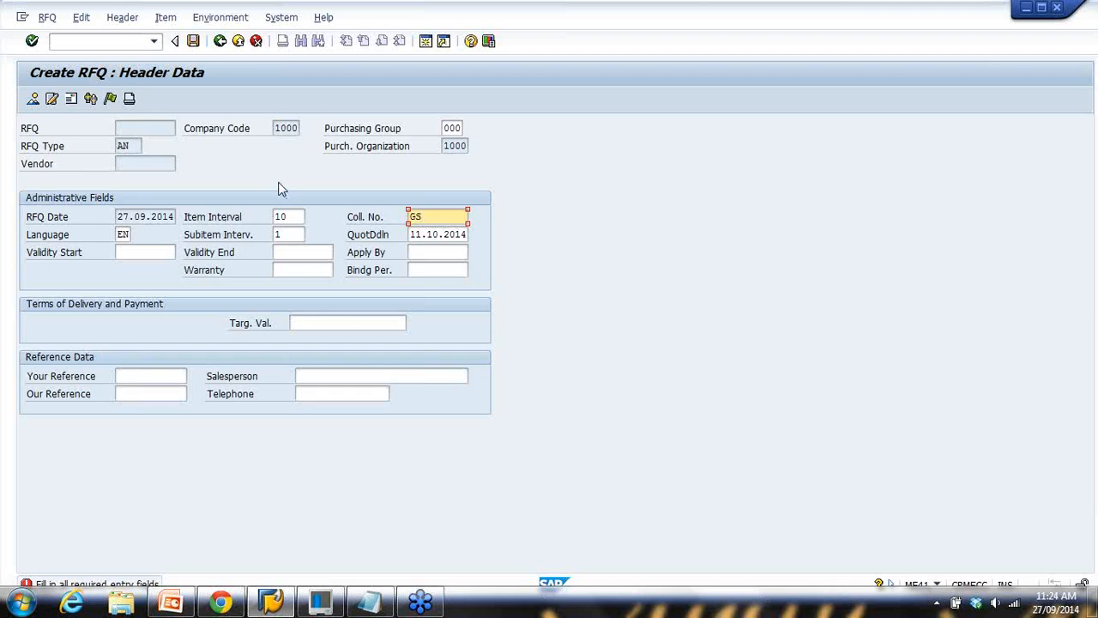
pyautogui.press('Return')
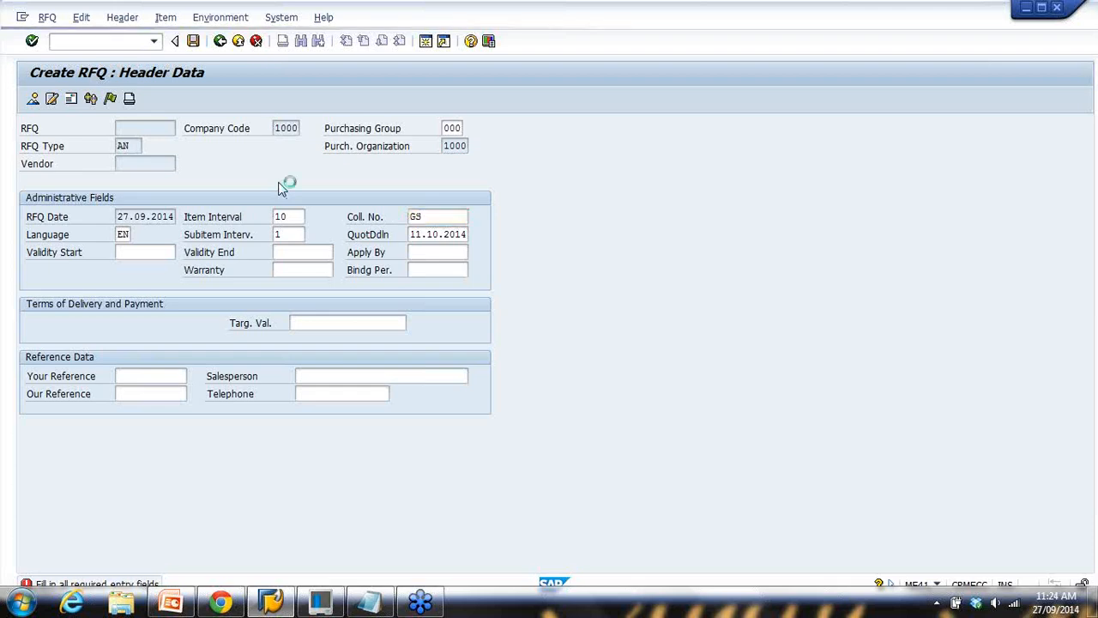
pyautogui.click(125, 217)
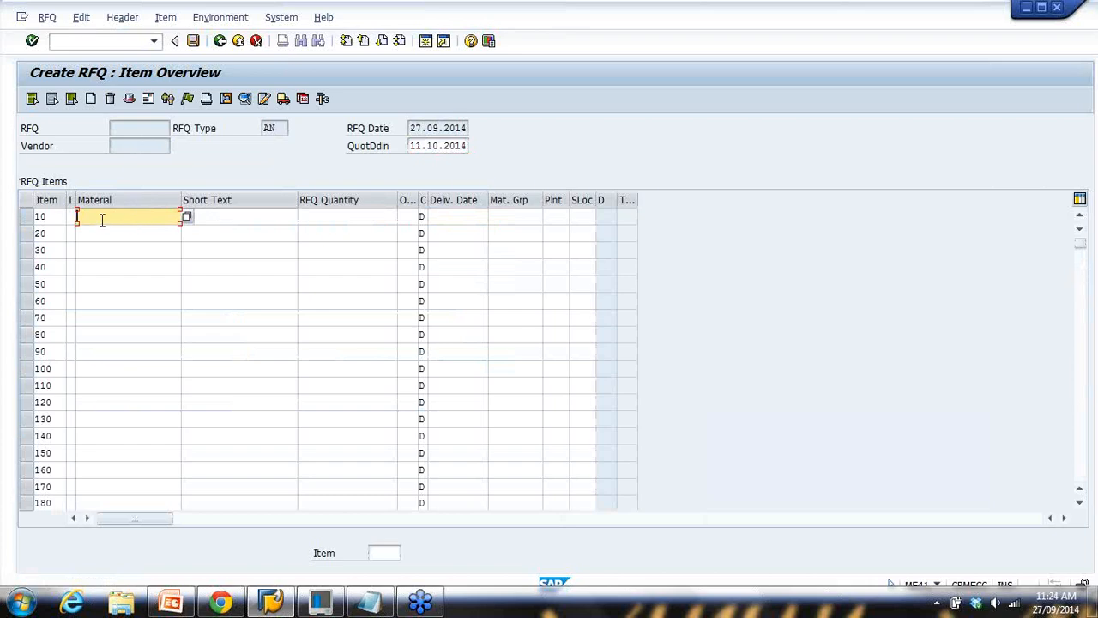
# Enter material ABC123 with quantity 100 on item 10 and confirm it
pyautogui.write('ABC123')
pyautogui.click(326, 216)
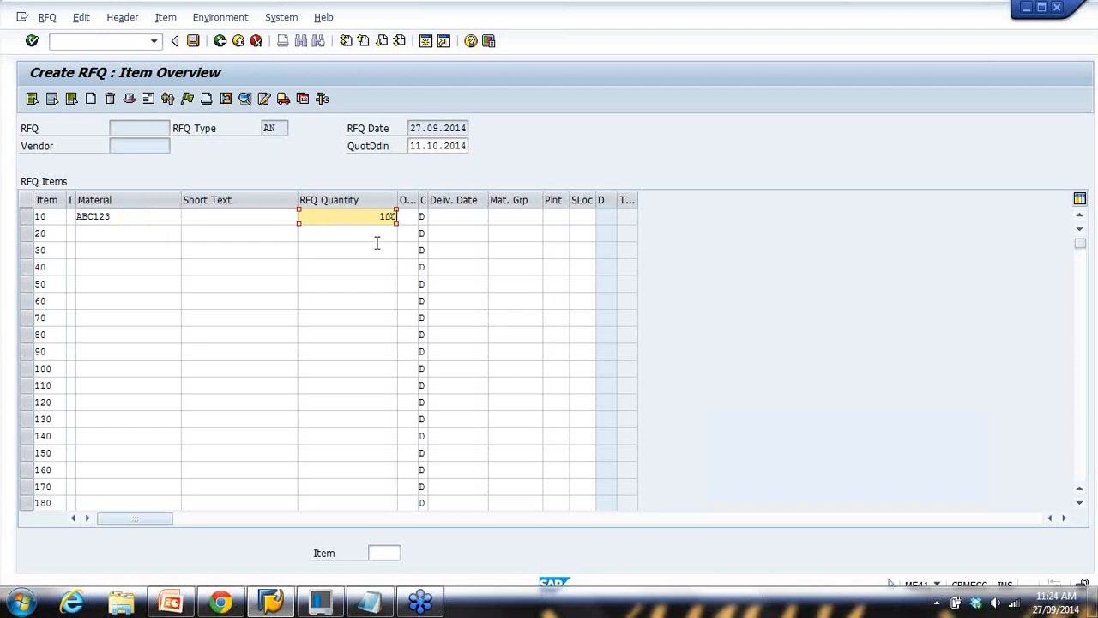
pyautogui.write('100')
pyautogui.press('Return')
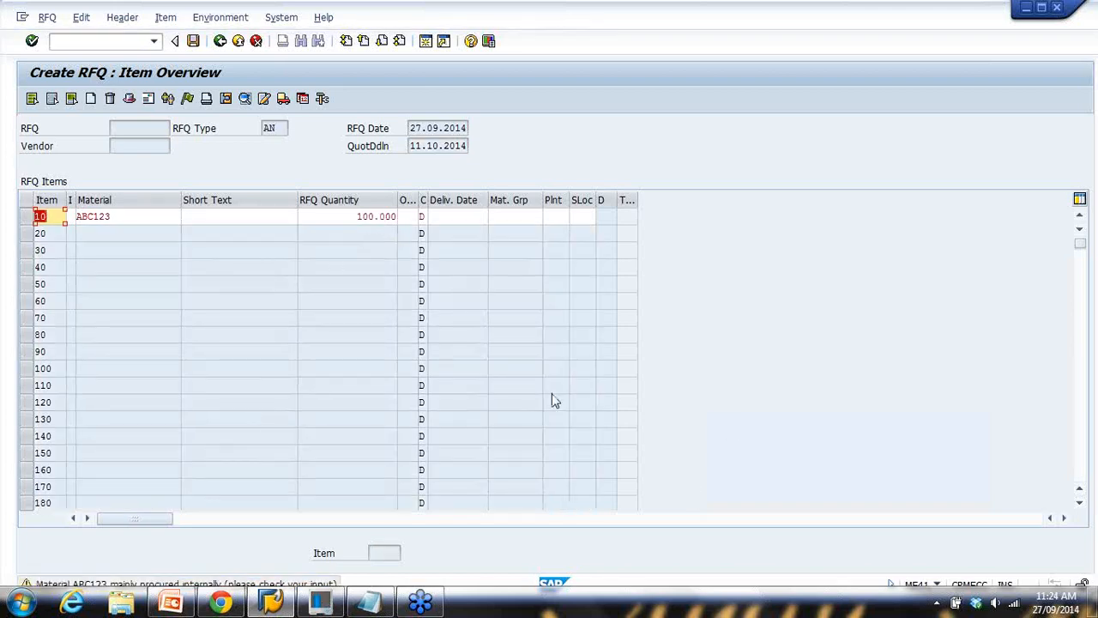
pyautogui.press('Return')
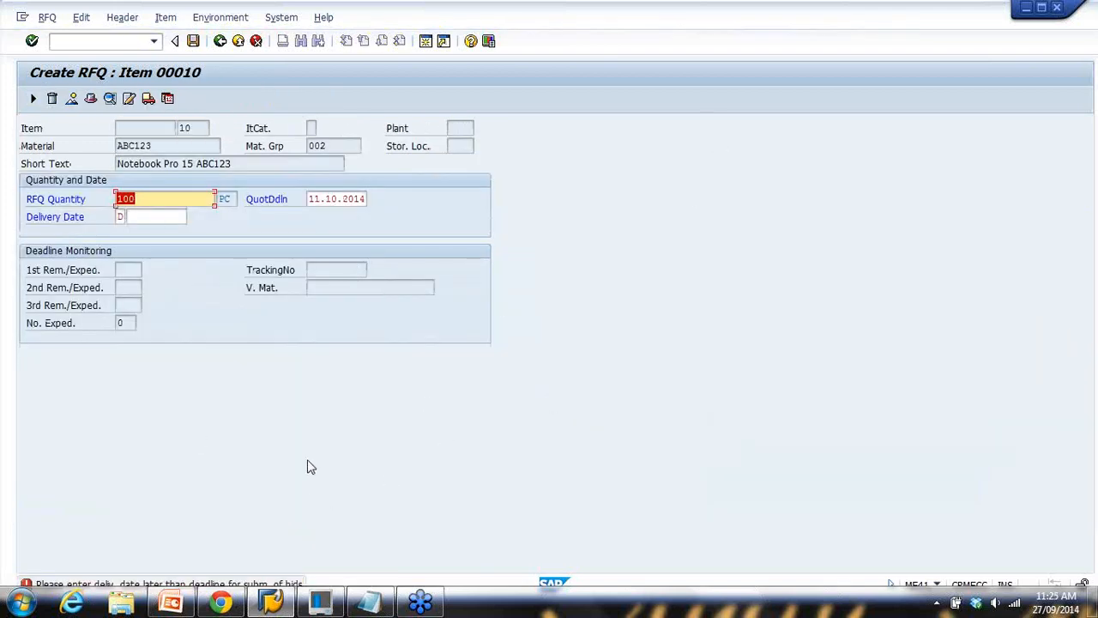
# Set item 10's delivery date to 18.10.2014 from the calendar
pyautogui.click(166, 222)
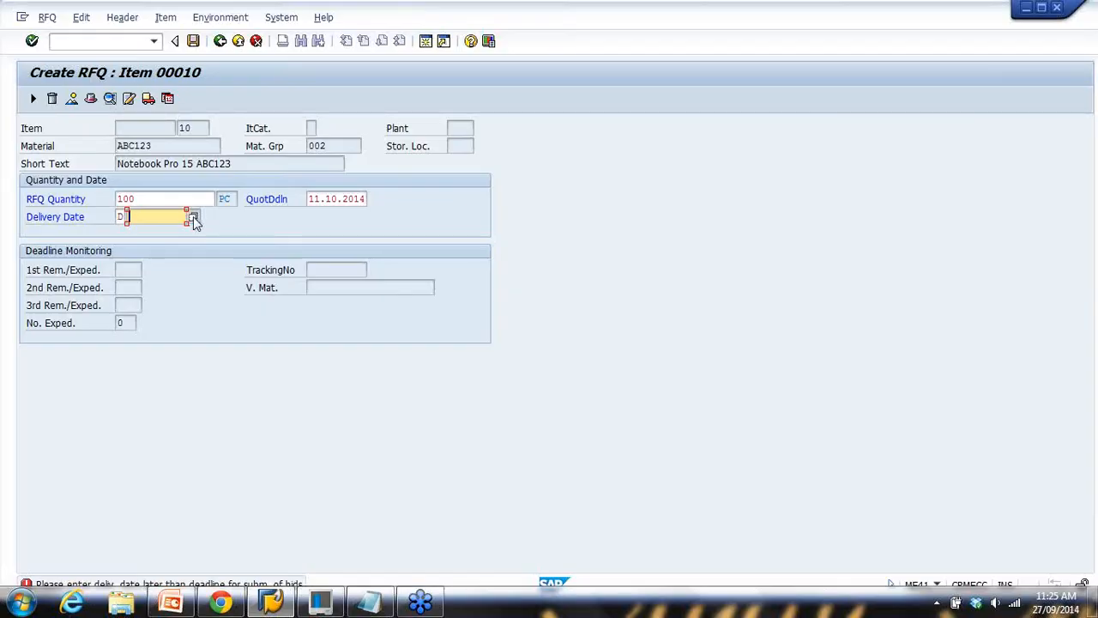
pyautogui.click(193, 218)
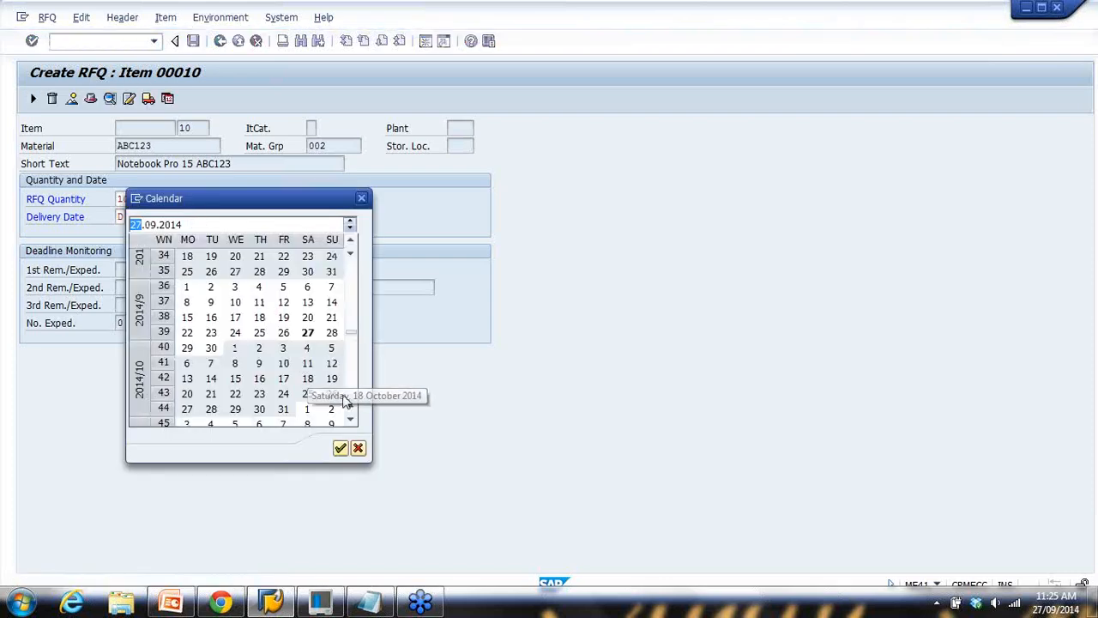
pyautogui.click(309, 383)
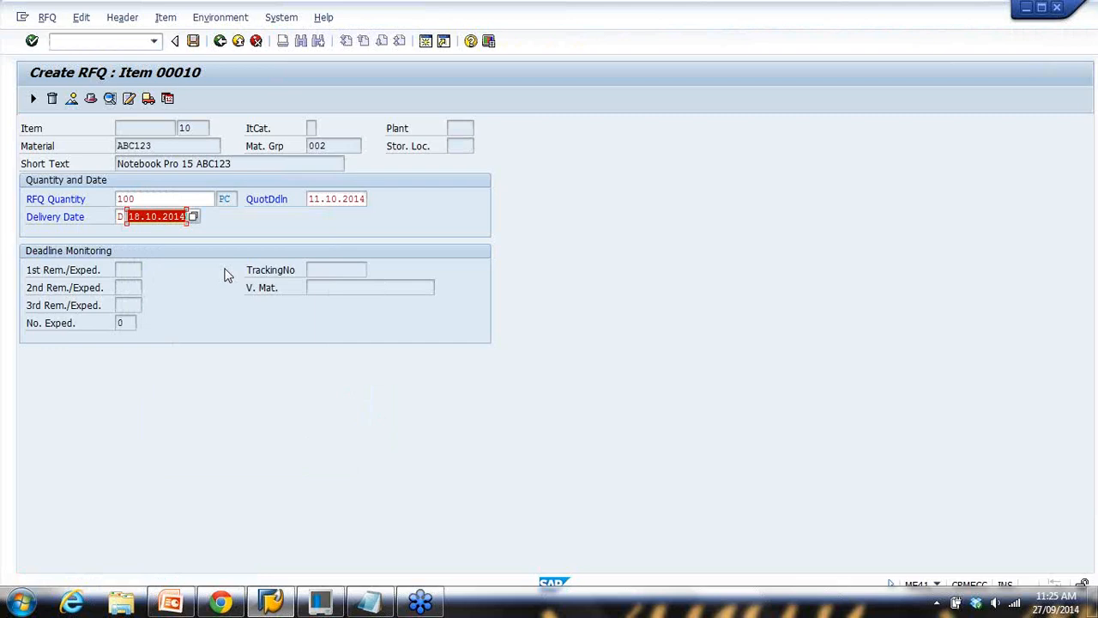
pyautogui.press('Return')
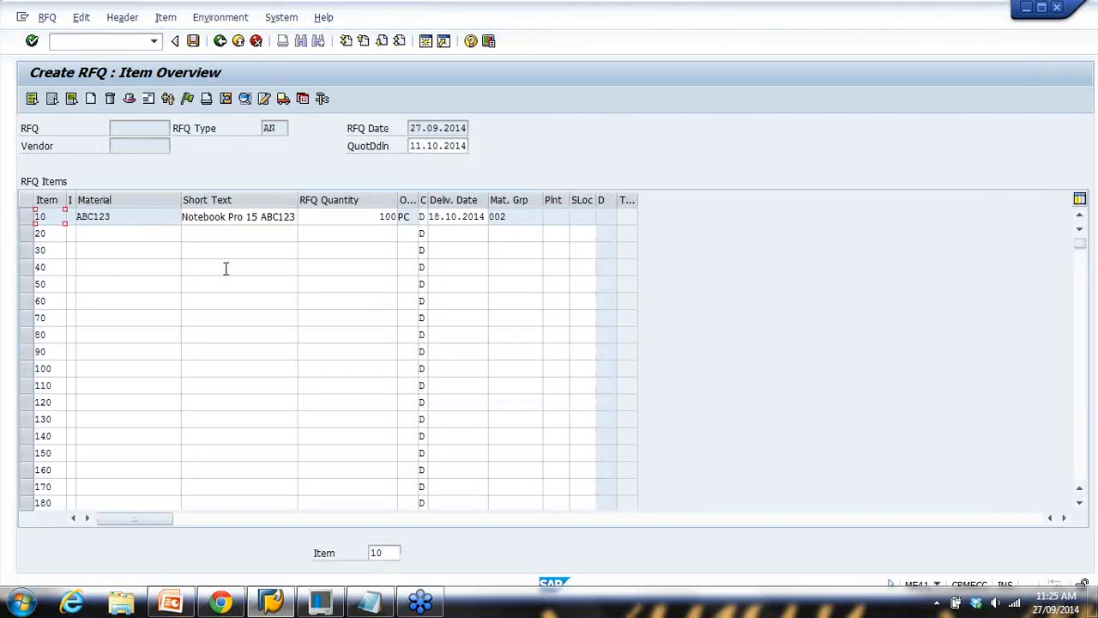
pyautogui.moveTo(120, 216); pyautogui.dragTo(12, 218)
# Clear the selection in the item overview and return to item 10's material field
pyautogui.click(98, 234)
pyautogui.click(96, 250)
pyautogui.click(95, 267)
pyautogui.click(98, 284)
pyautogui.click(103, 318)
pyautogui.click(112, 350)
pyautogui.click(101, 250)
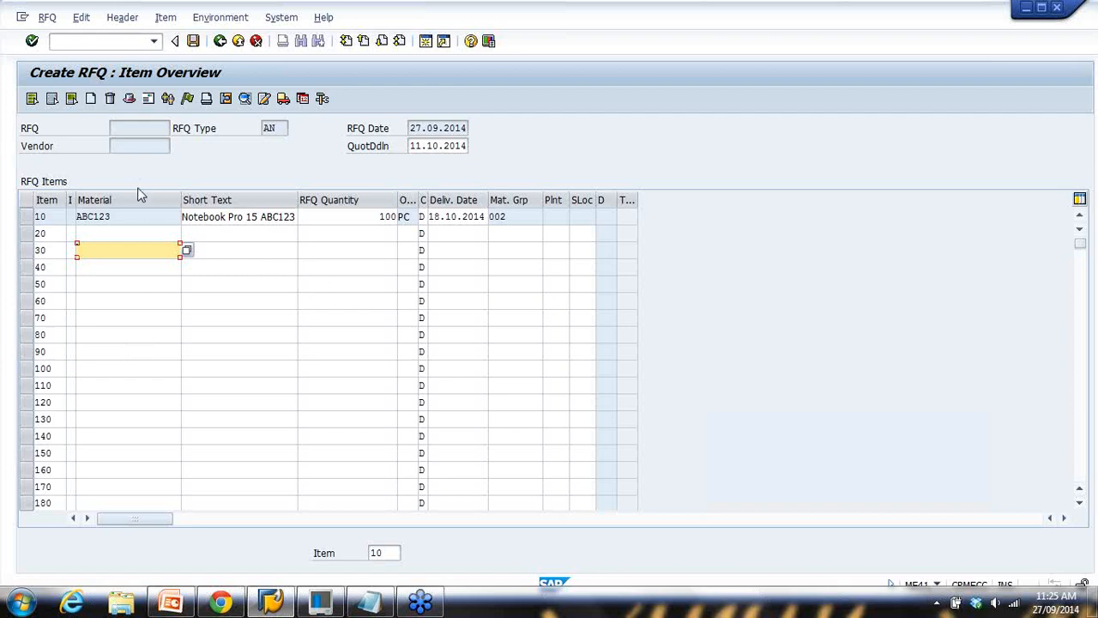
pyautogui.click(129, 218)
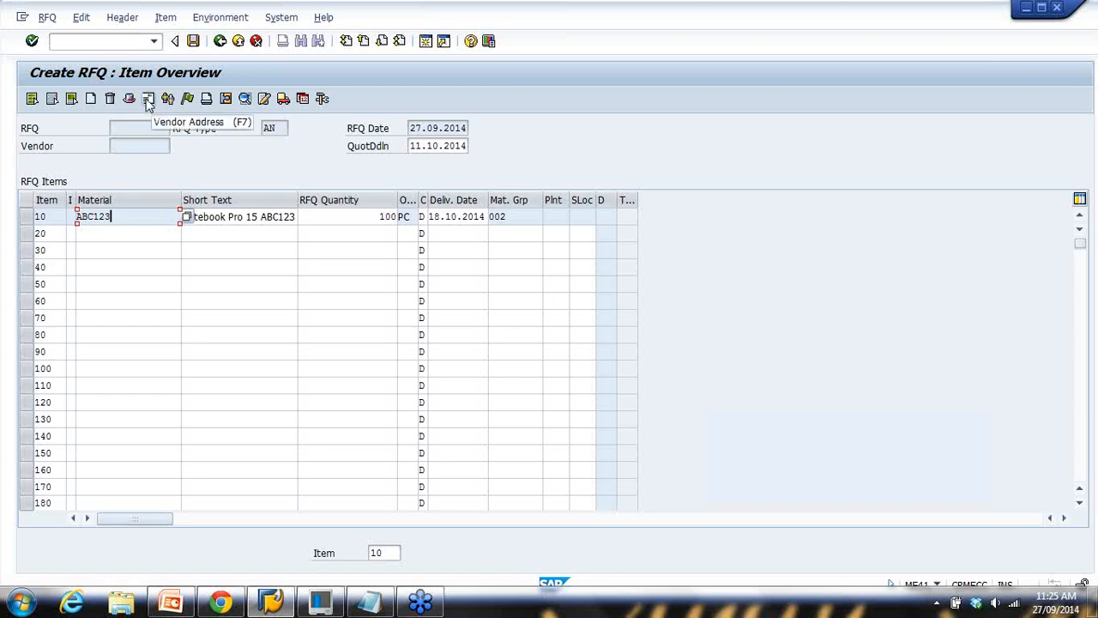
# Open the vendor address screen and bring up the general vendor search for the Vendor field
pyautogui.click(147, 101)
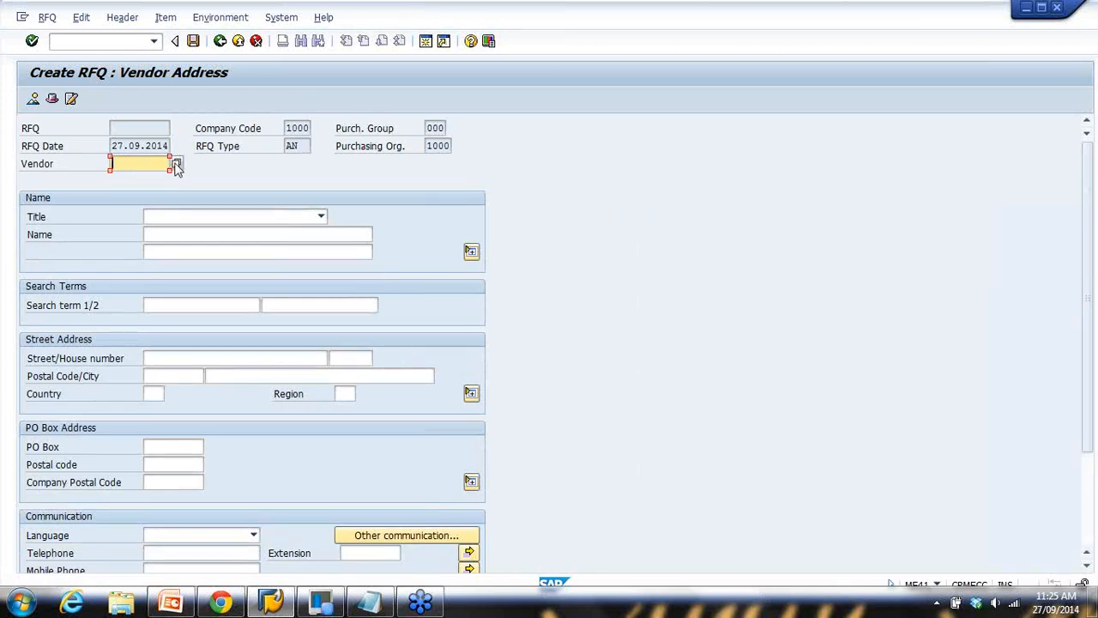
pyautogui.click(176, 164)
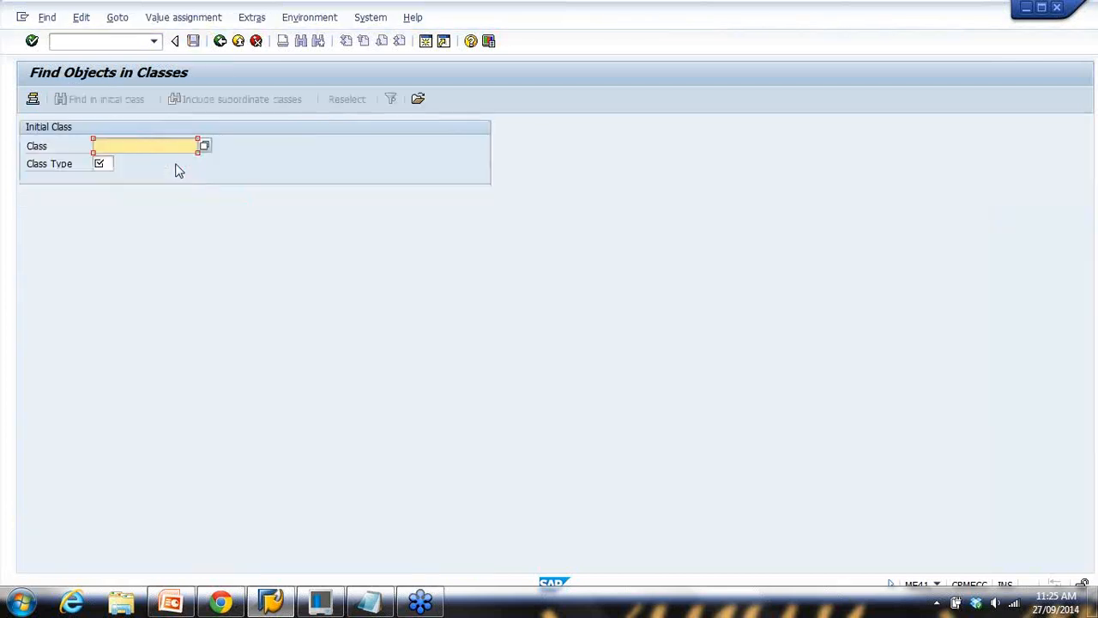
pyautogui.click(219, 41)
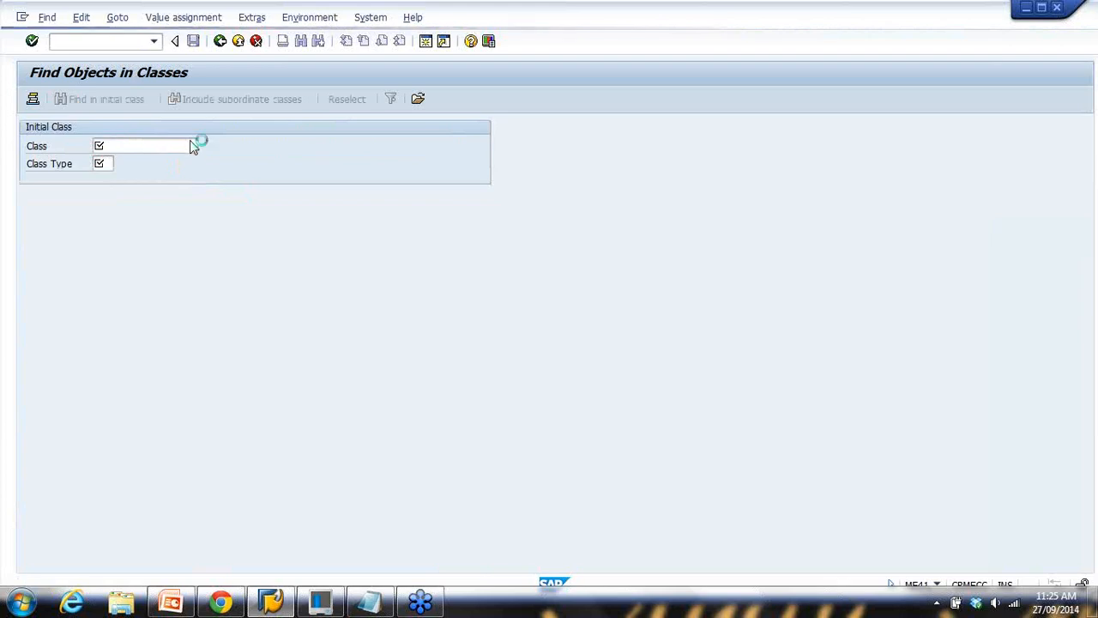
pyautogui.click(269, 226)
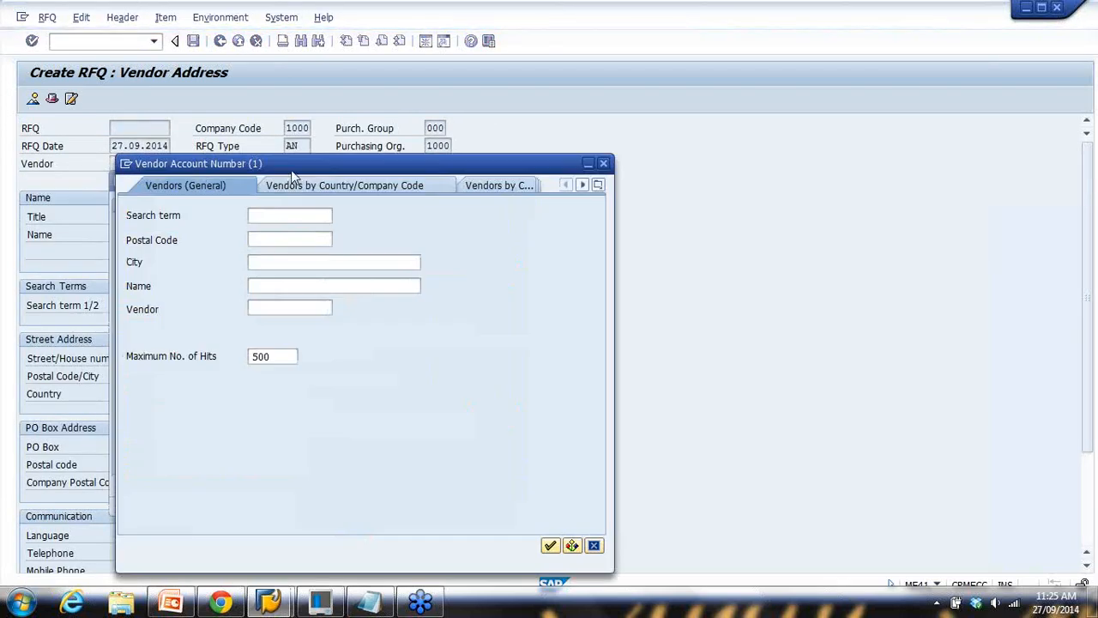
# Search vendors by name 'Study*' and pick STUDY NEST VENDOR1, vendor 100501
pyautogui.moveTo(297, 169); pyautogui.dragTo(448, 94)
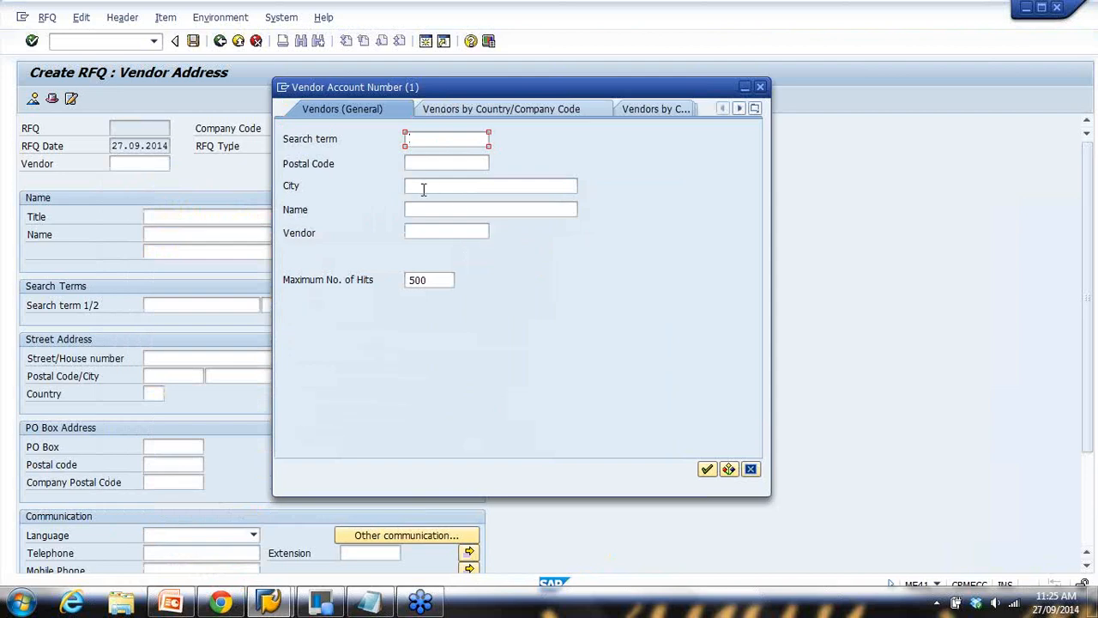
pyautogui.click(441, 208)
pyautogui.write('studnest')
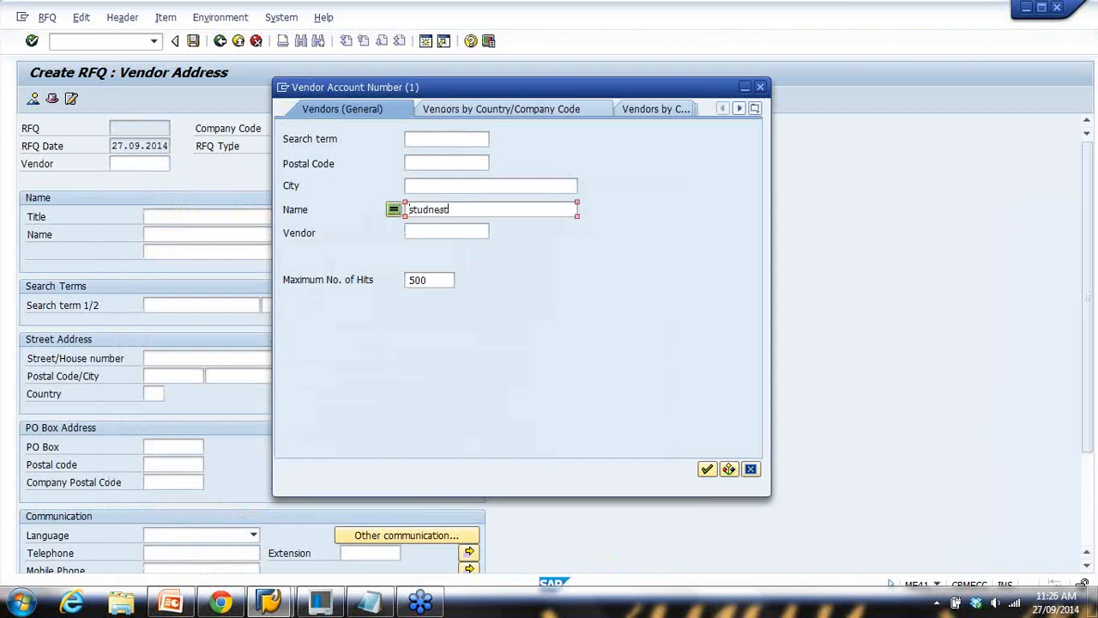
pyautogui.write('*')
pyautogui.press('Return')
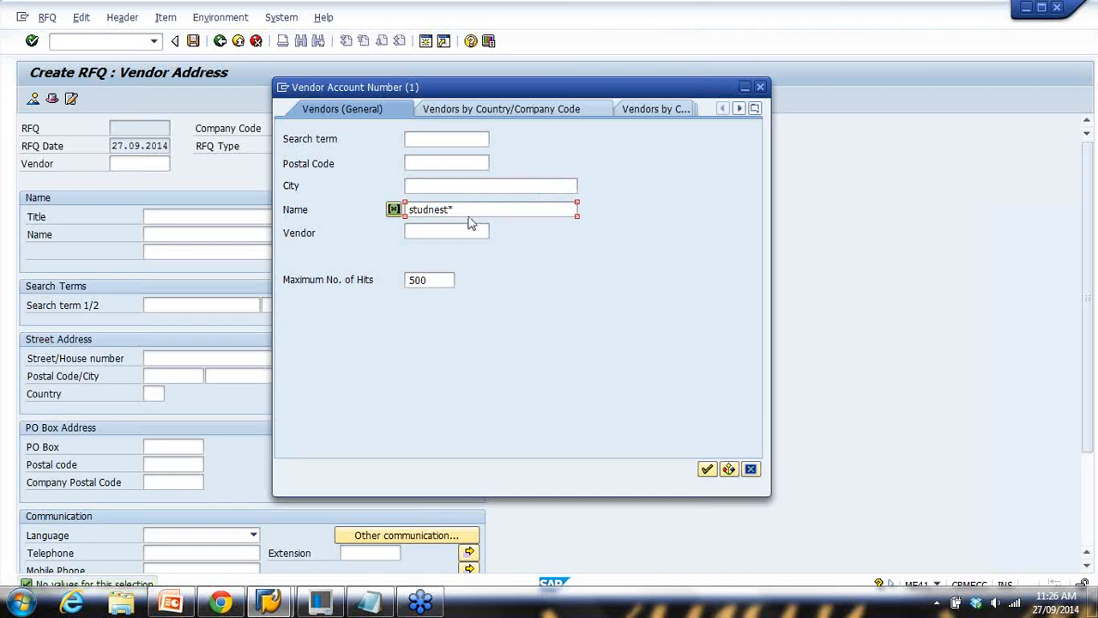
pyautogui.moveTo(472, 210); pyautogui.dragTo(400, 209)
pyautogui.write('Study')
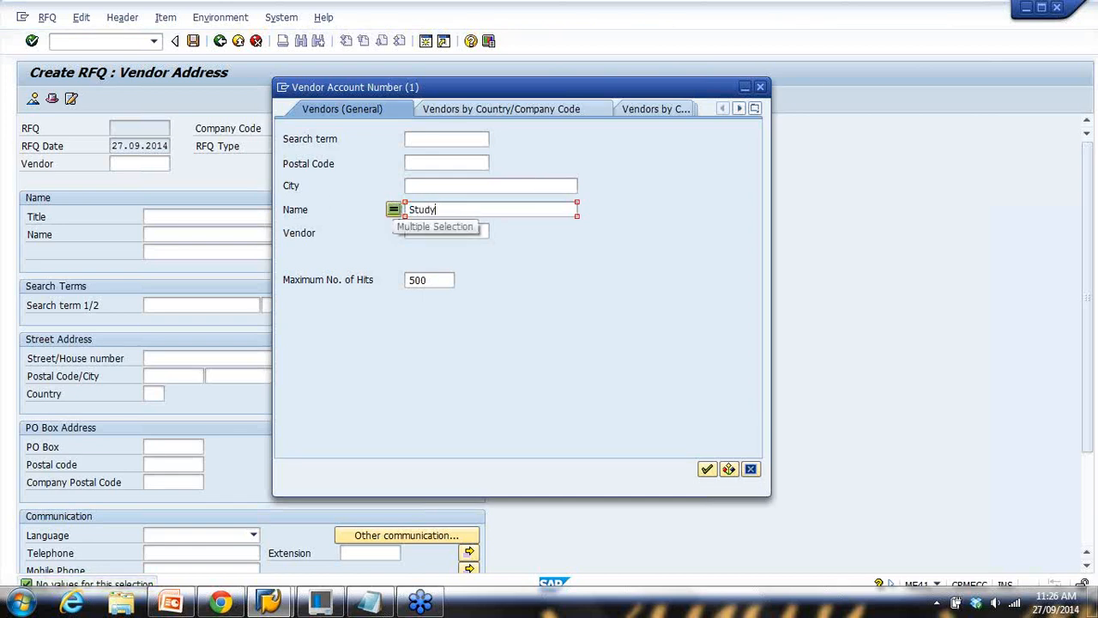
pyautogui.write('*')
pyautogui.press('Return')
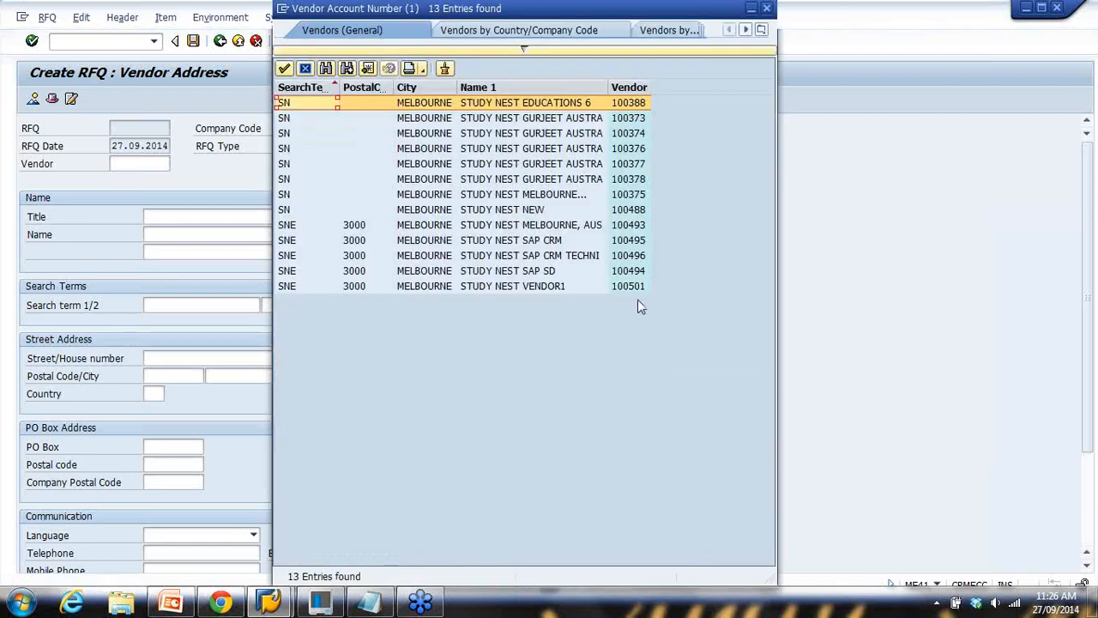
pyautogui.click(520, 290)
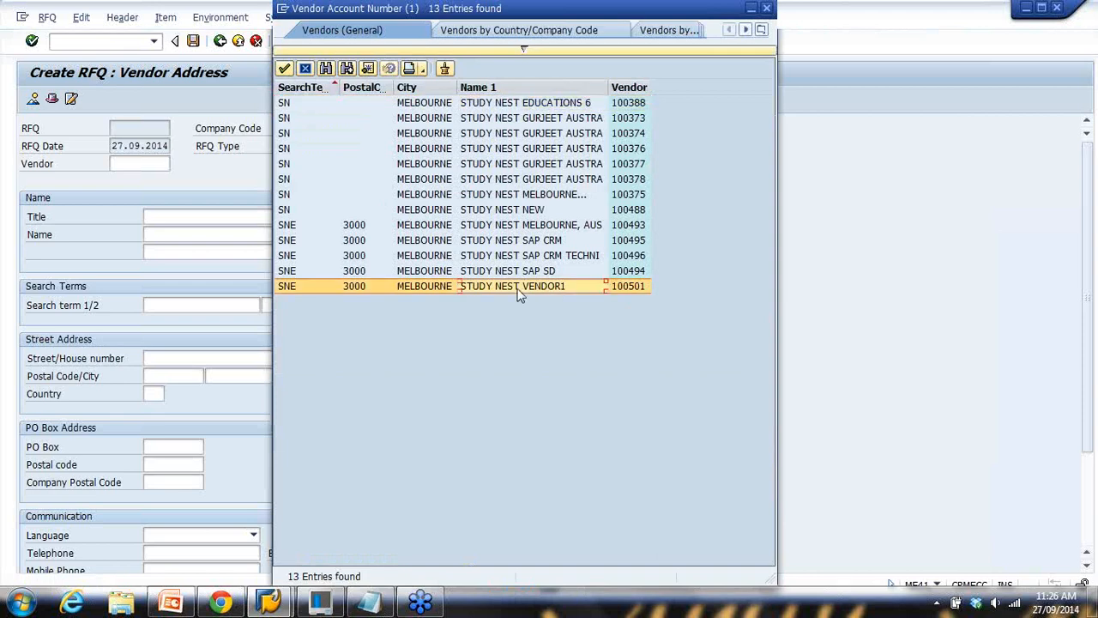
pyautogui.doubleClick(627, 288)
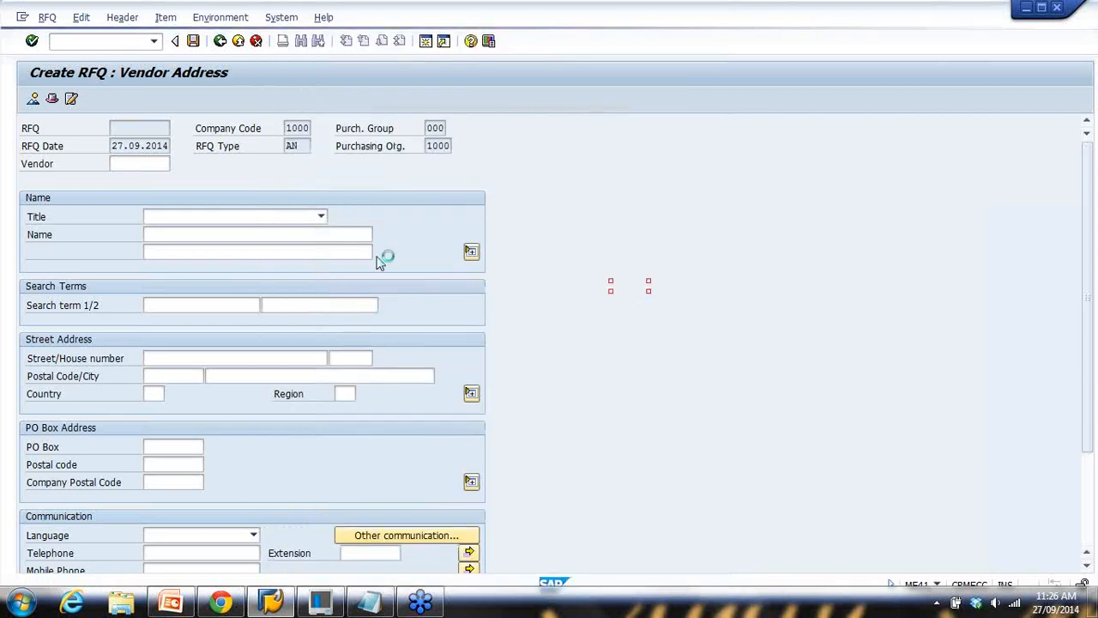
# Load vendor 100501's address and save the RFQ
pyautogui.click(158, 164)
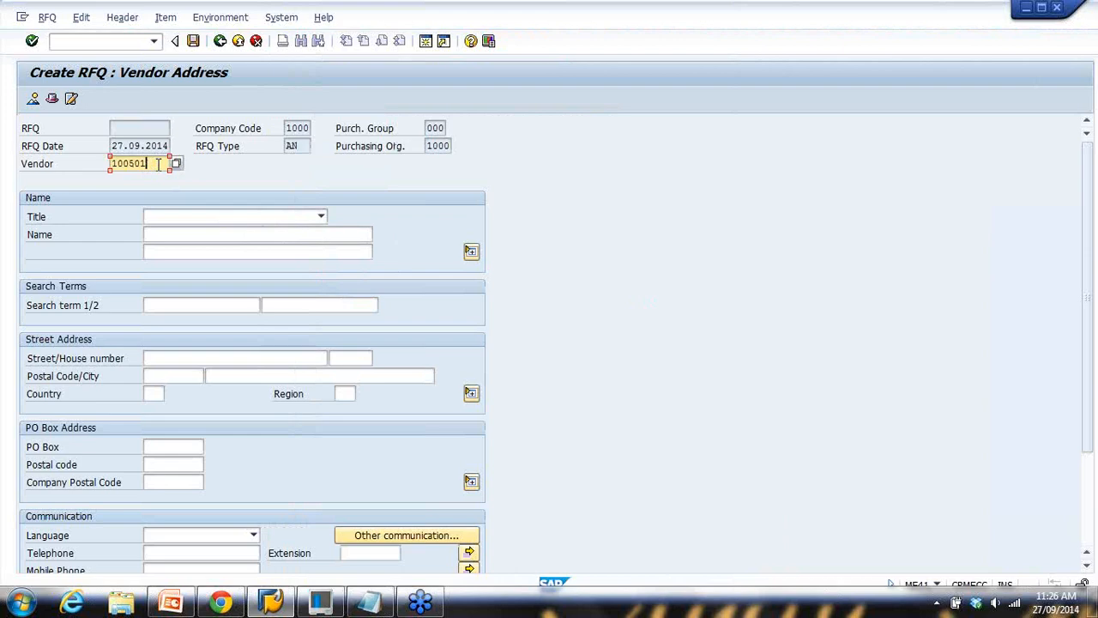
pyautogui.press('Return')
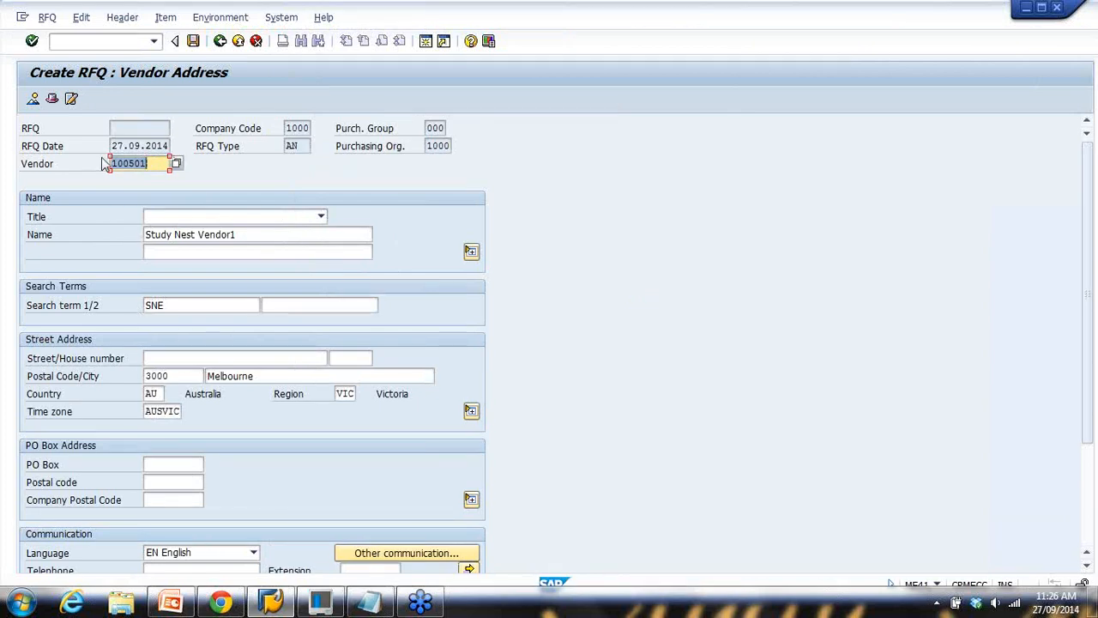
pyautogui.click(194, 42)
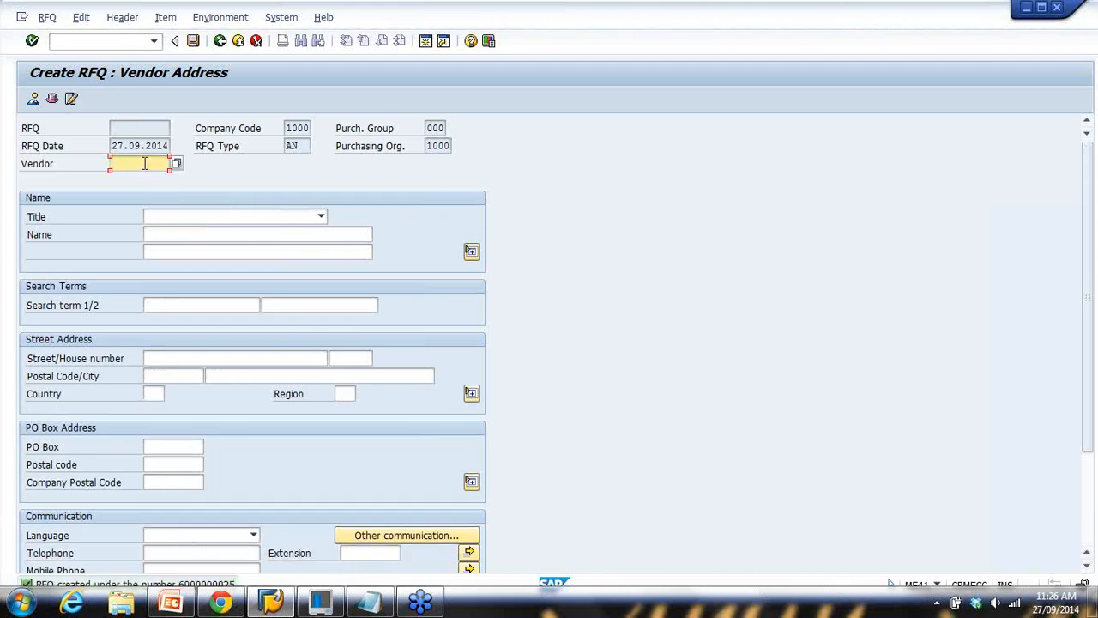
# Save an RFQ for vendor 100502, ABC Goods Pty Ltd
pyautogui.write('100502')
pyautogui.press('Return')
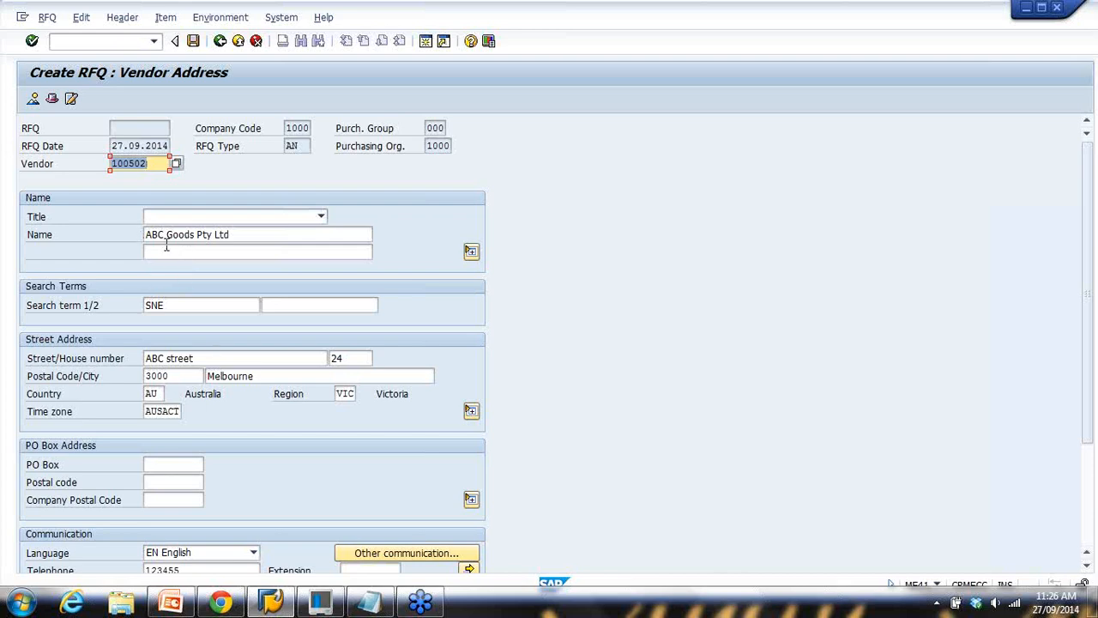
pyautogui.click(193, 42)
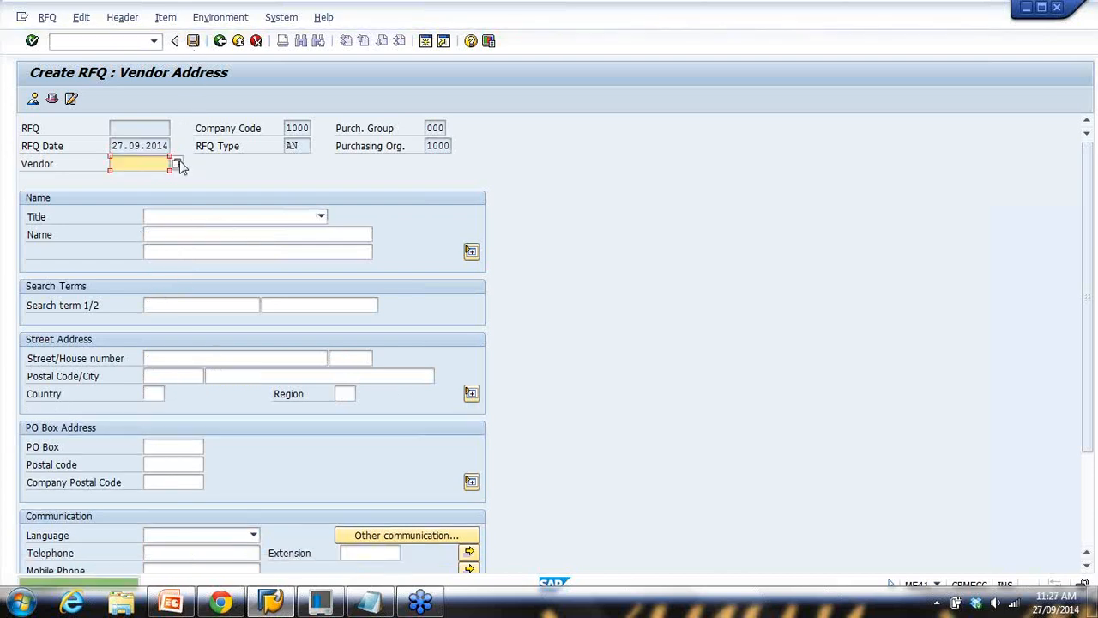
# Save another RFQ for vendor 100510, XYZ vendor ltd
pyautogui.click(140, 164)
pyautogui.click(129, 179)
pyautogui.moveTo(134, 164); pyautogui.dragTo(154, 163)
pyautogui.write('100510')
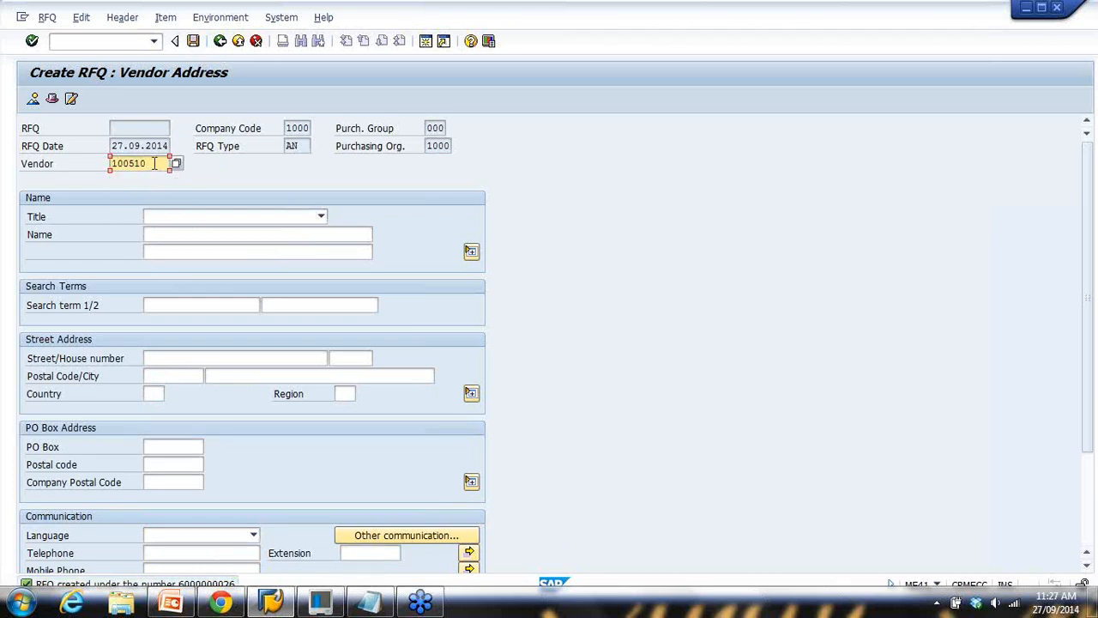
pyautogui.press('Return')
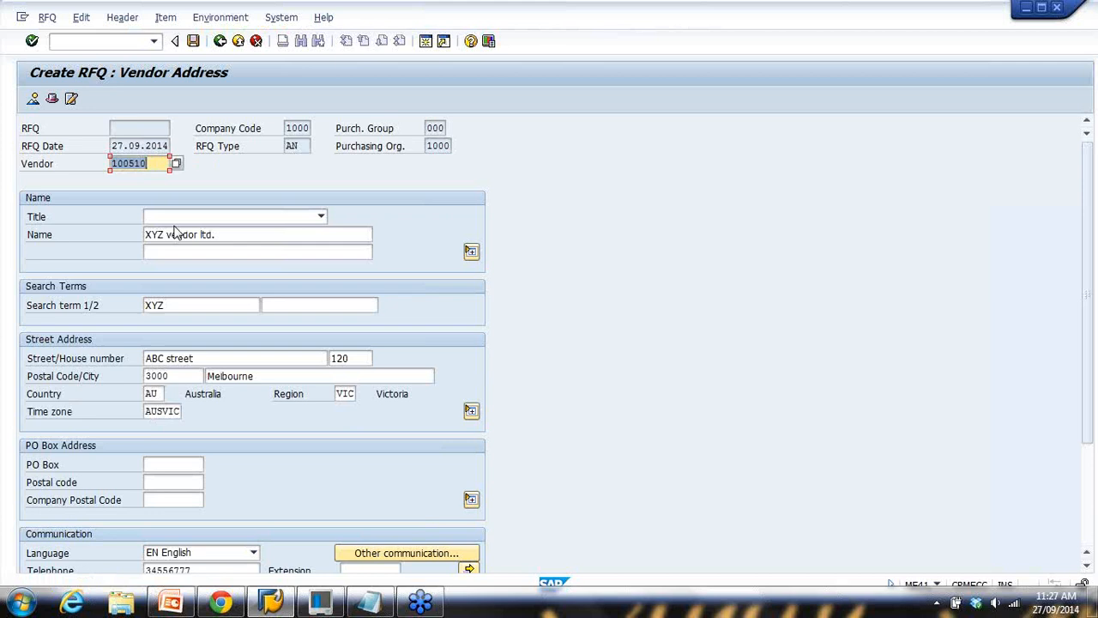
pyautogui.moveTo(215, 238); pyautogui.dragTo(90, 237)
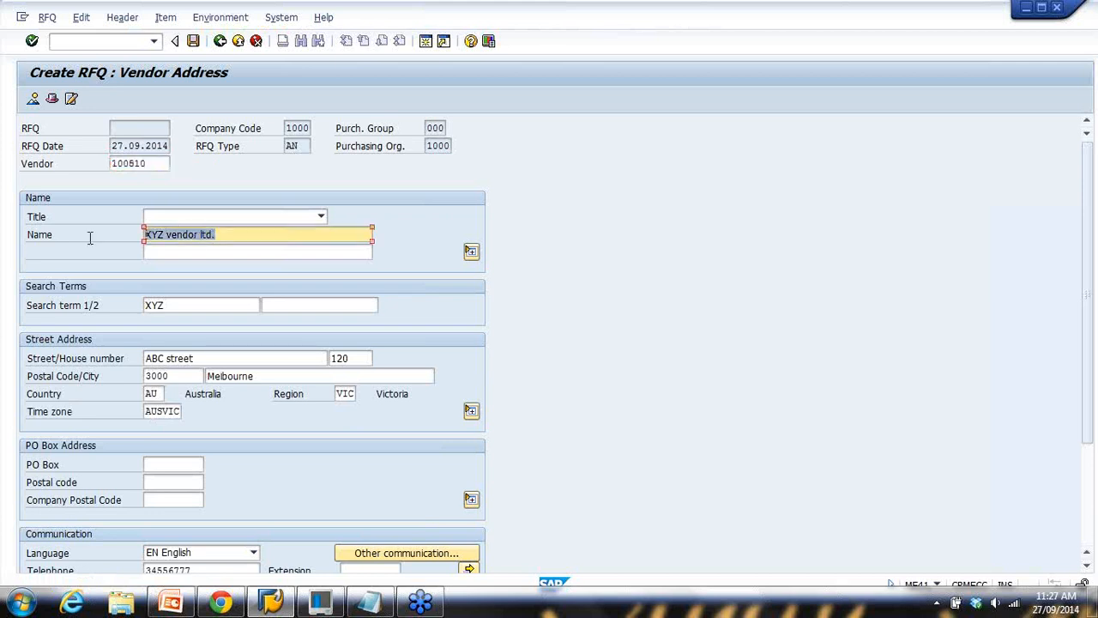
pyautogui.click(194, 42)
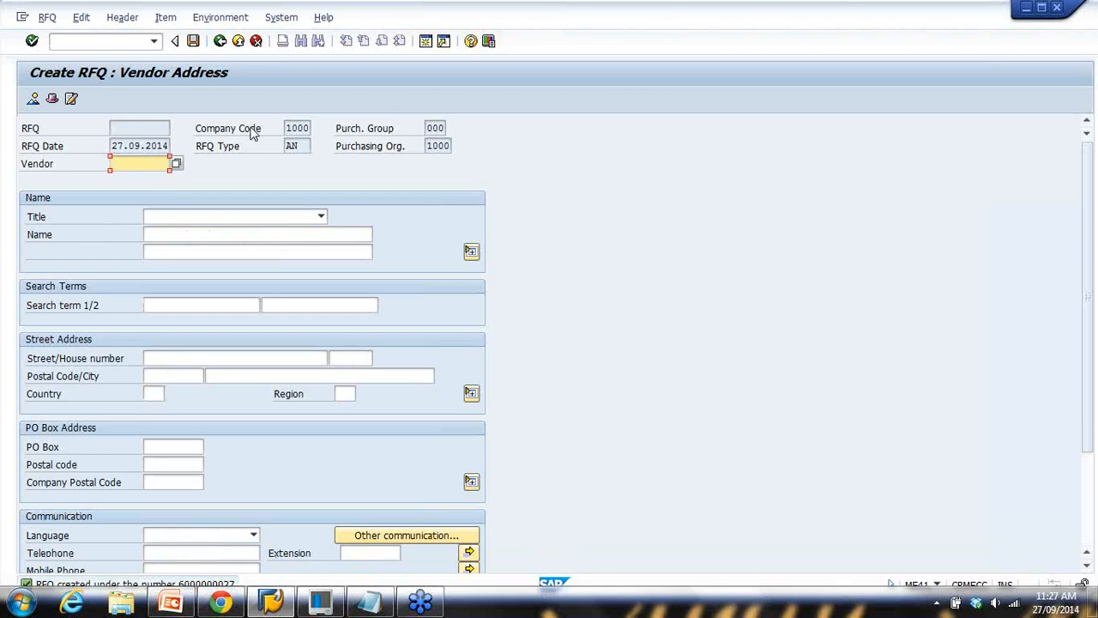
pyautogui.click(171, 602)
# Review the ME41, Assign Collective Number and ME9A flow chart steps at 70% zoom, then return to SAP
pyautogui.click(605, 306)
pyautogui.moveTo(530, 237); pyautogui.dragTo(692, 239)
pyautogui.moveTo(550, 261); pyautogui.dragTo(712, 266)
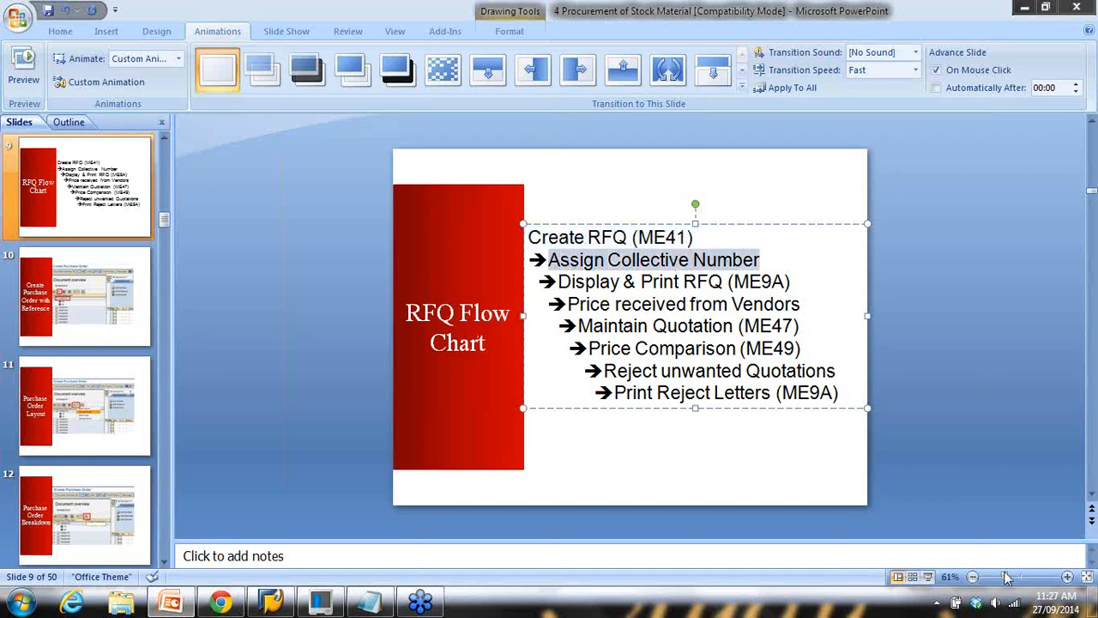
pyautogui.moveTo(1006, 577); pyautogui.dragTo(1009, 577)
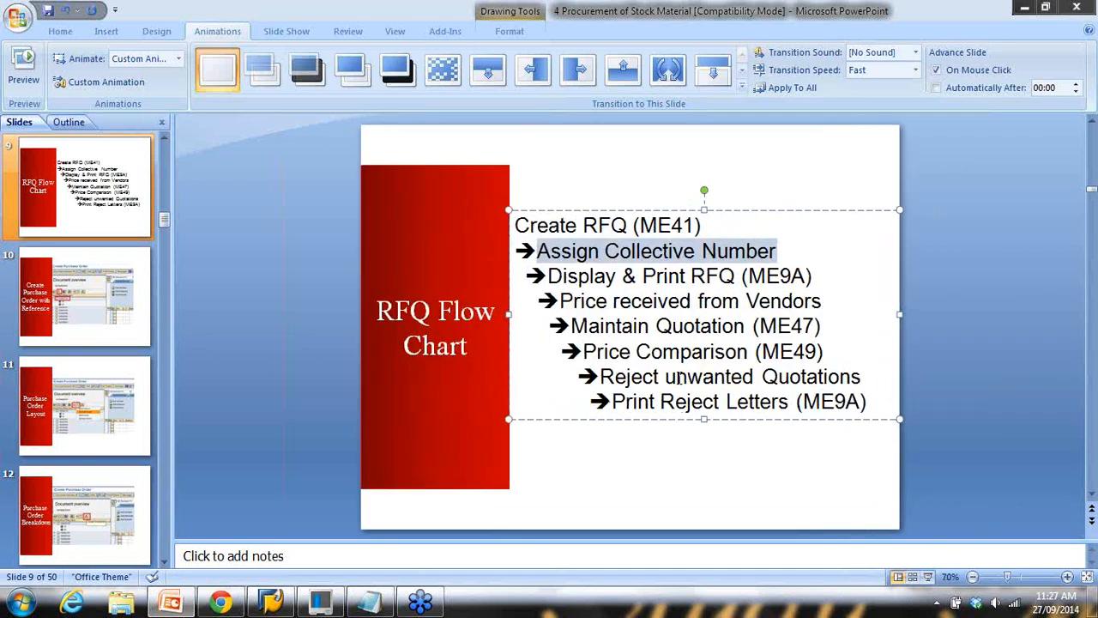
pyautogui.click(676, 375)
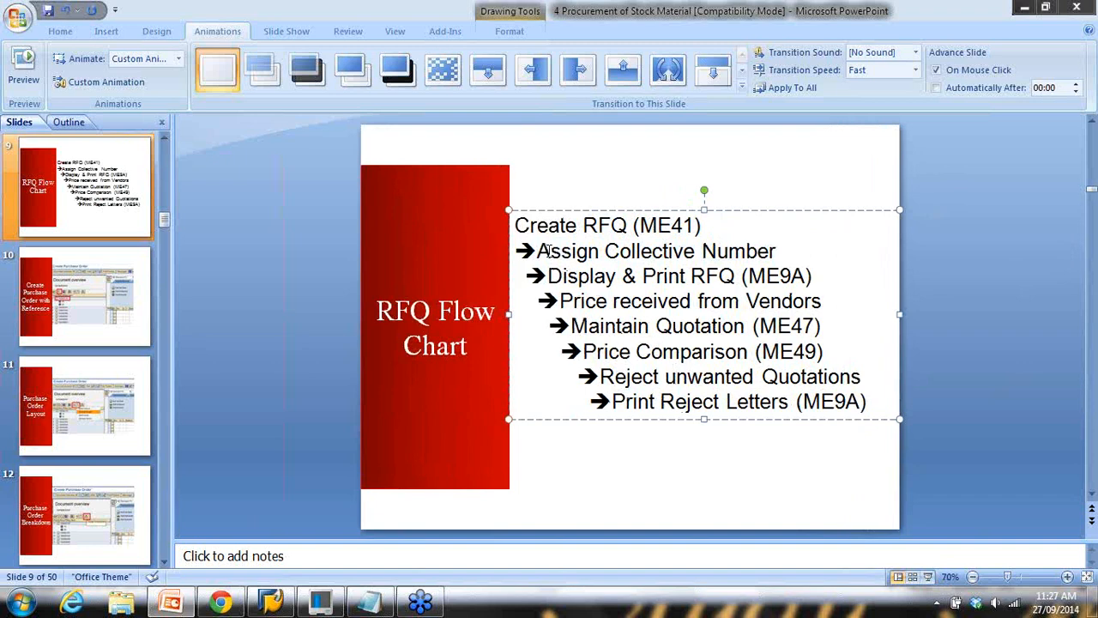
pyautogui.moveTo(549, 275); pyautogui.dragTo(787, 276)
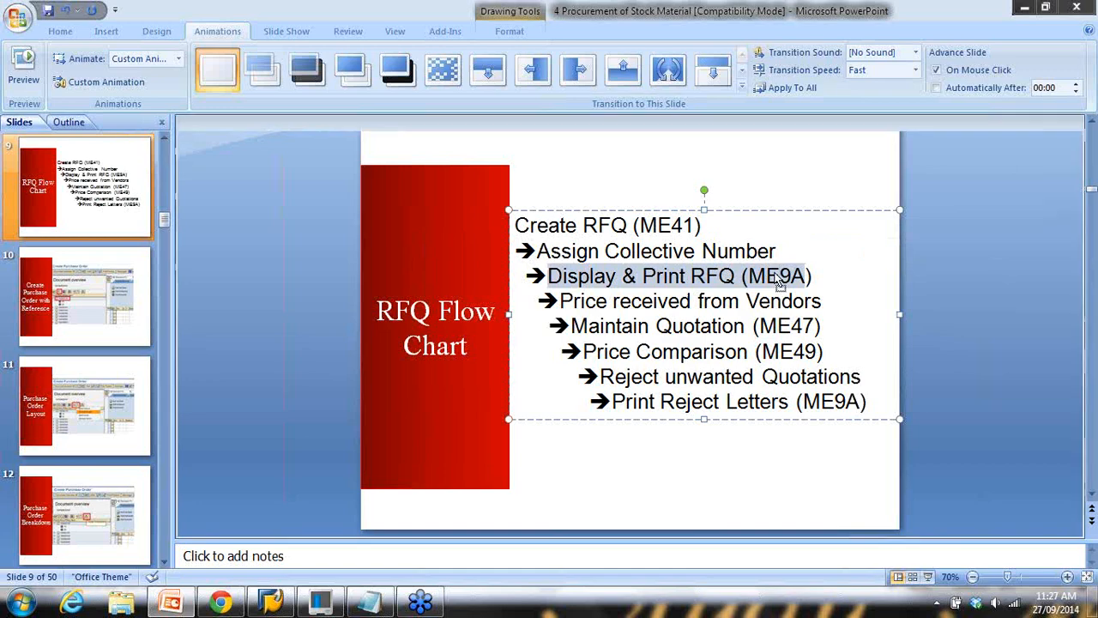
pyautogui.click(782, 275)
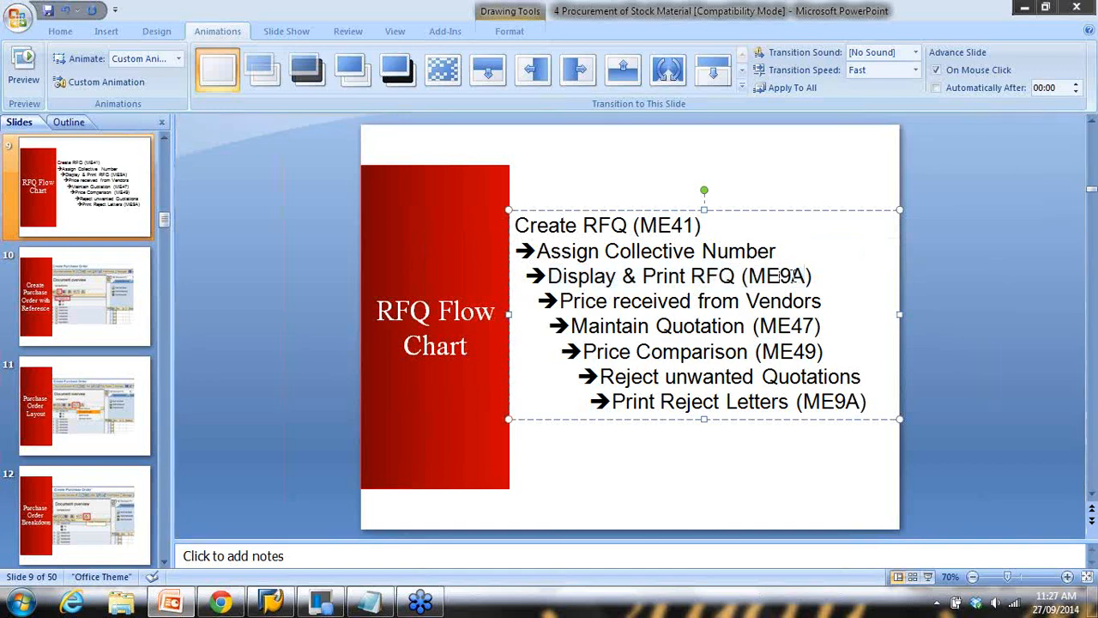
pyautogui.click(274, 601)
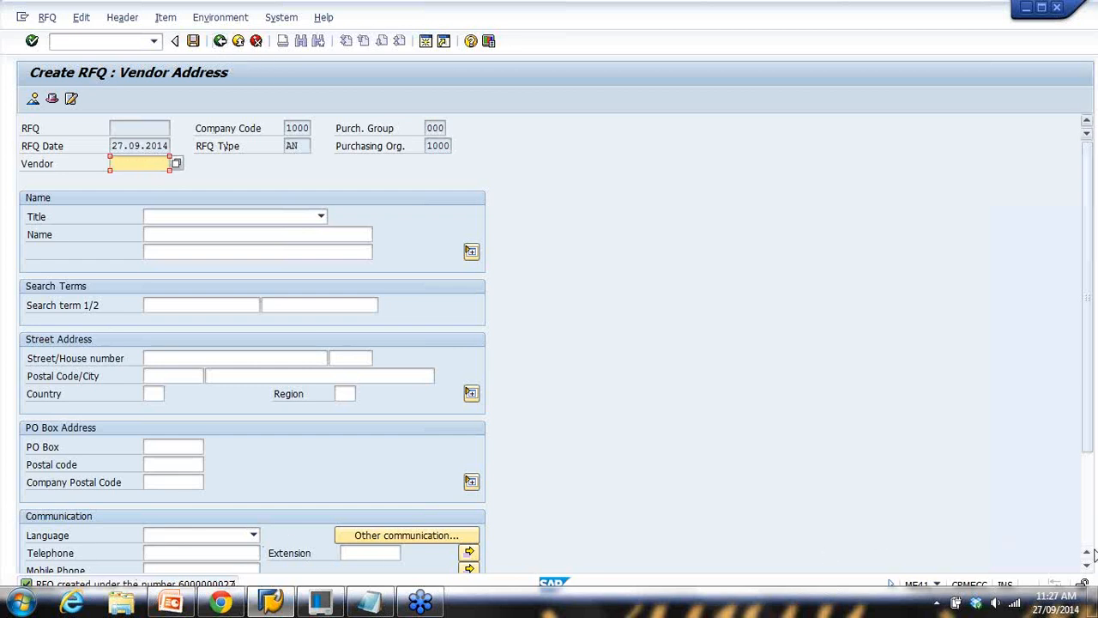
pyautogui.click(1088, 570)
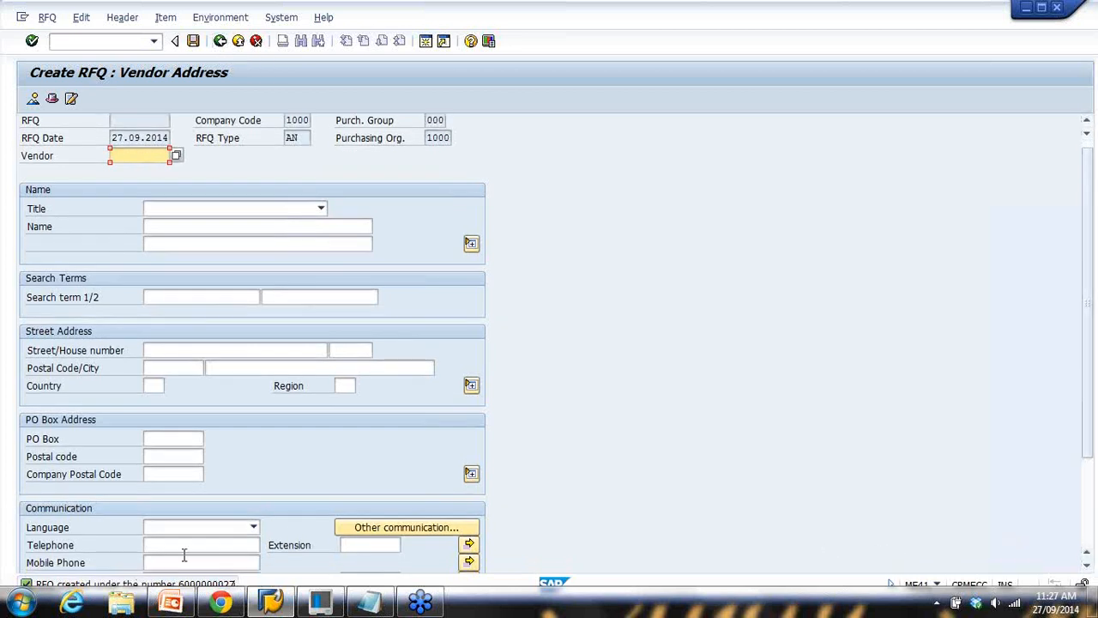
pyautogui.click(28, 584)
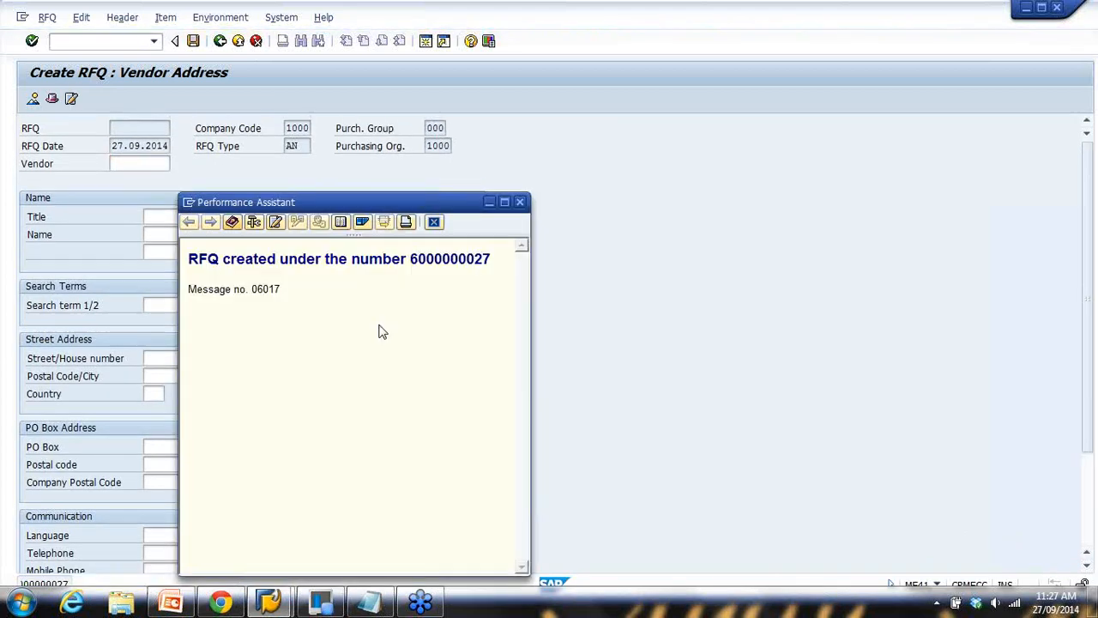
pyautogui.moveTo(410, 259); pyautogui.dragTo(496, 259)
pyautogui.hotkey('ctrl', 'c')
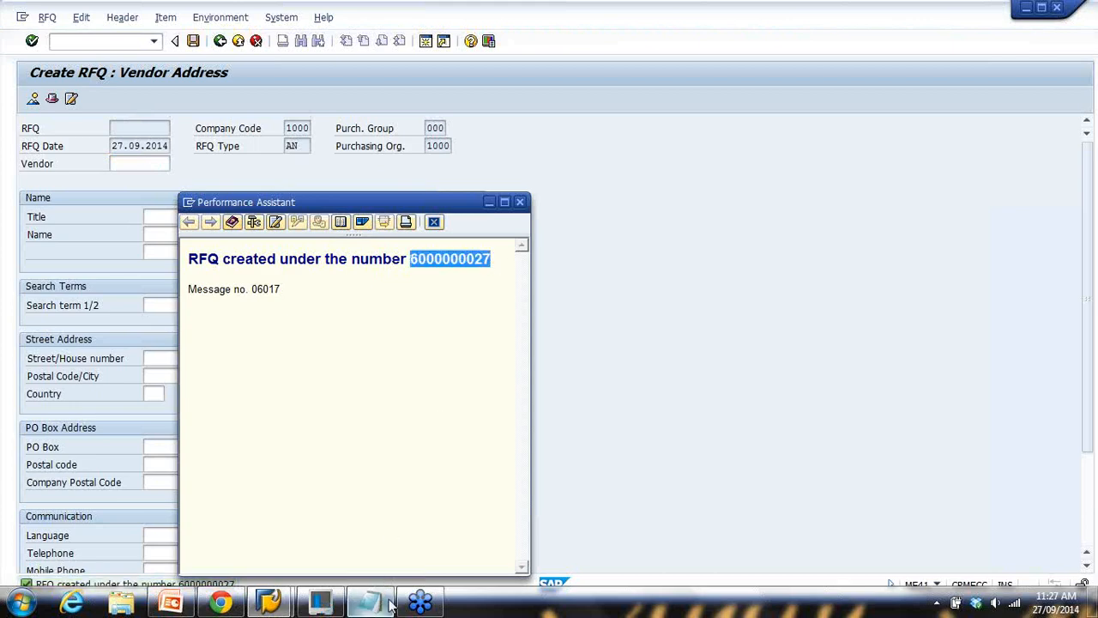
pyautogui.hotkey('alt', 'Tab')
pyautogui.click(522, 137)
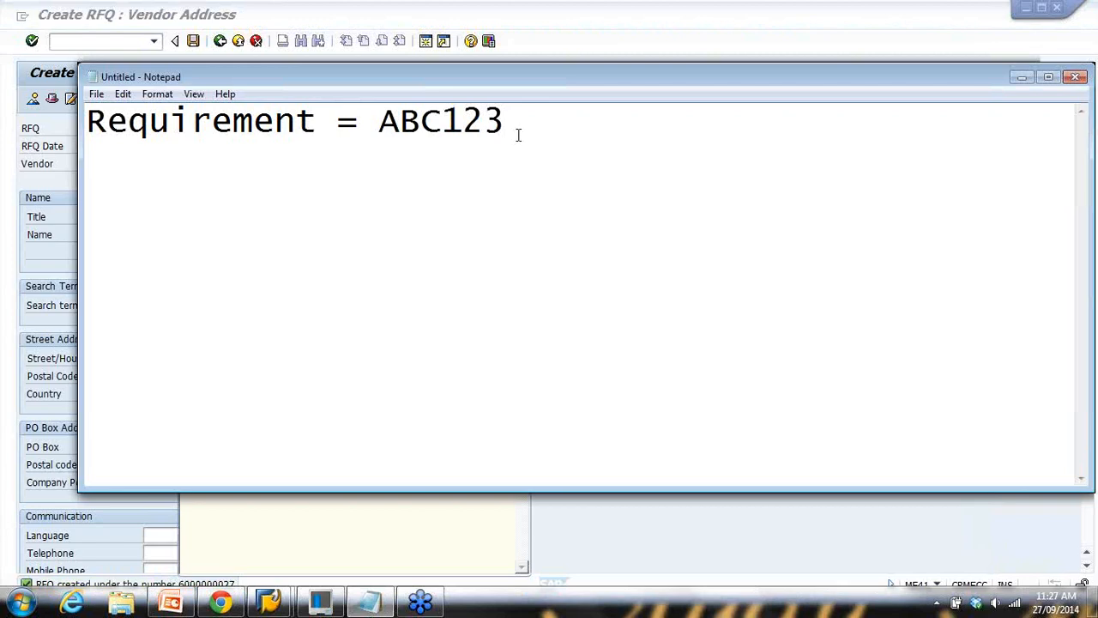
pyautogui.press('Return')
pyautogui.write('(')
pyautogui.hotkey('ctrl', 'v')
pyautogui.press('Return')
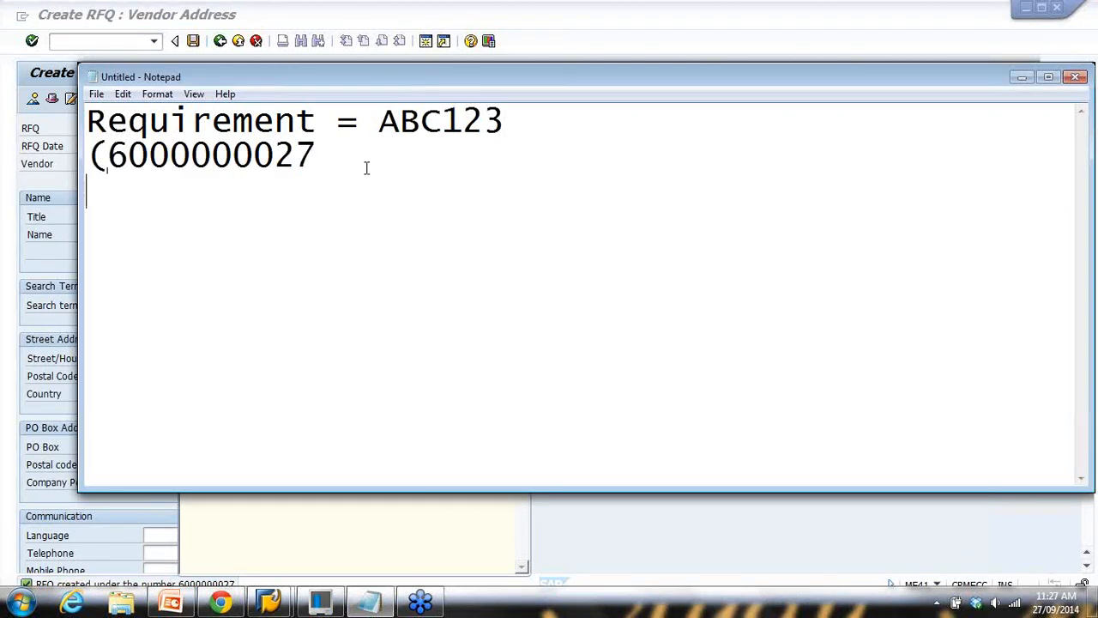
pyautogui.press('BackSpace')
pyautogui.write('5/46/')
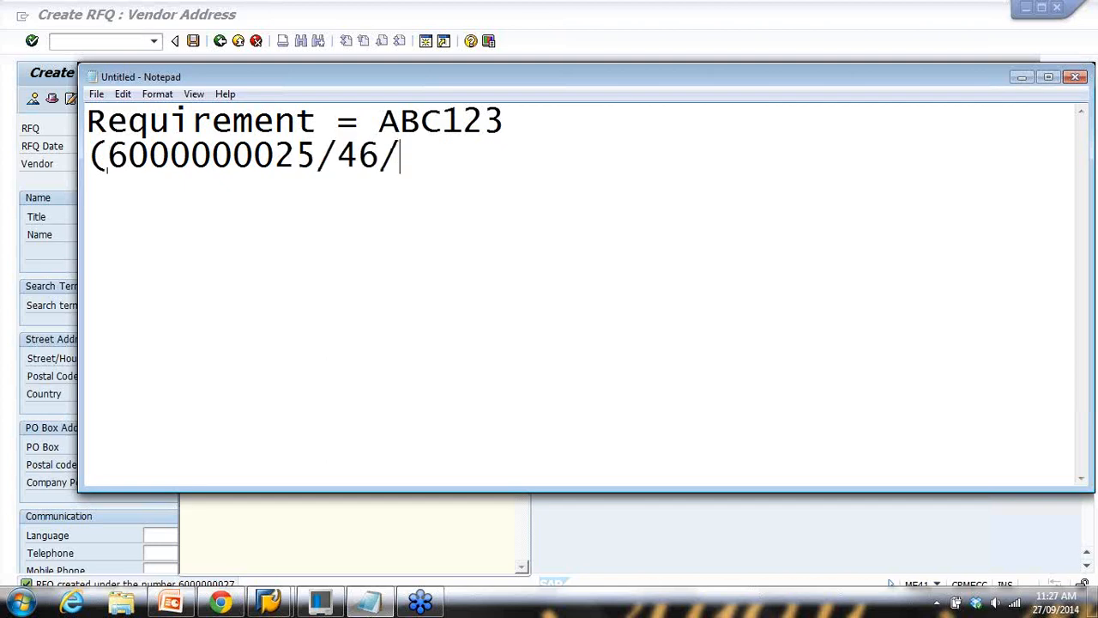
pyautogui.write('27)')
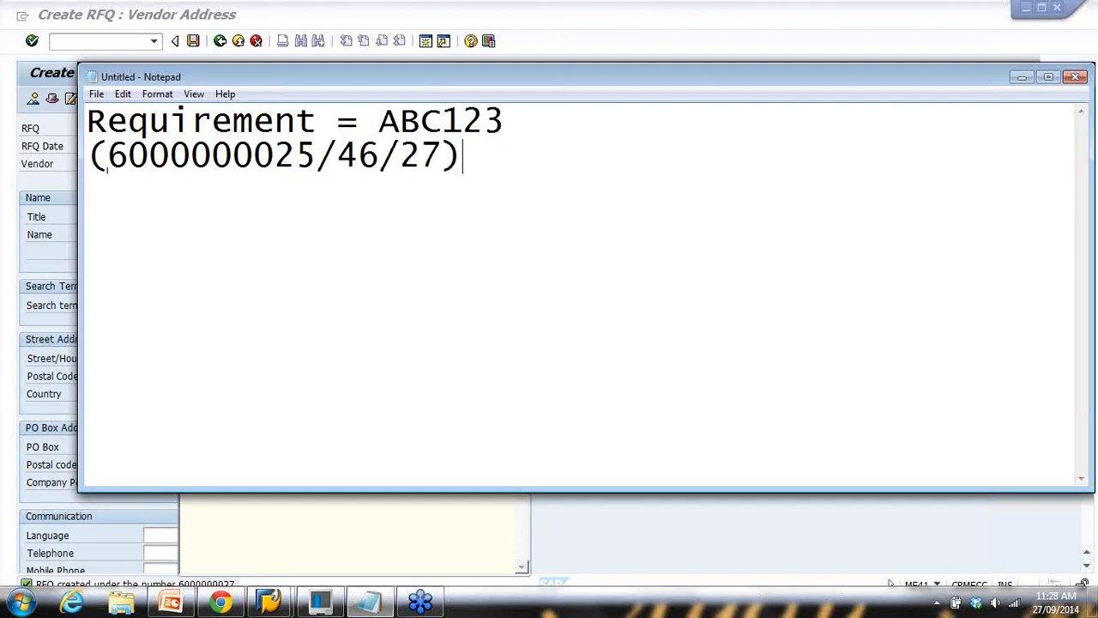
pyautogui.moveTo(118, 155); pyautogui.dragTo(311, 157)
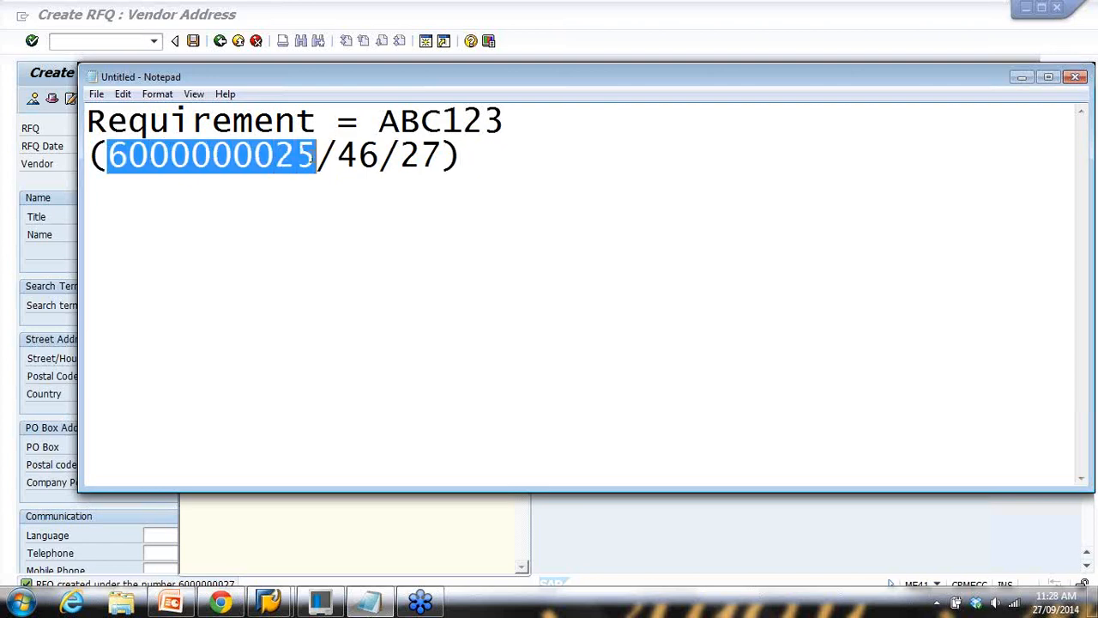
# Check the Display & Print RFQ (ME9A) flow chart step and dismiss the RFQ-created message
pyautogui.click(687, 49)
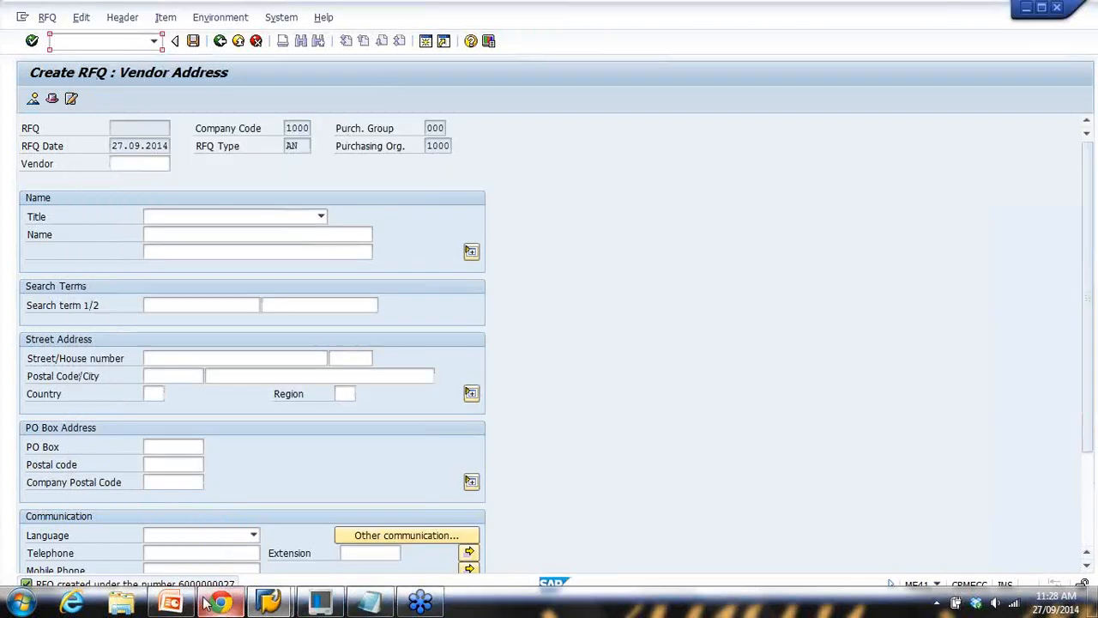
pyautogui.click(269, 601)
pyautogui.moveTo(549, 275); pyautogui.dragTo(777, 279)
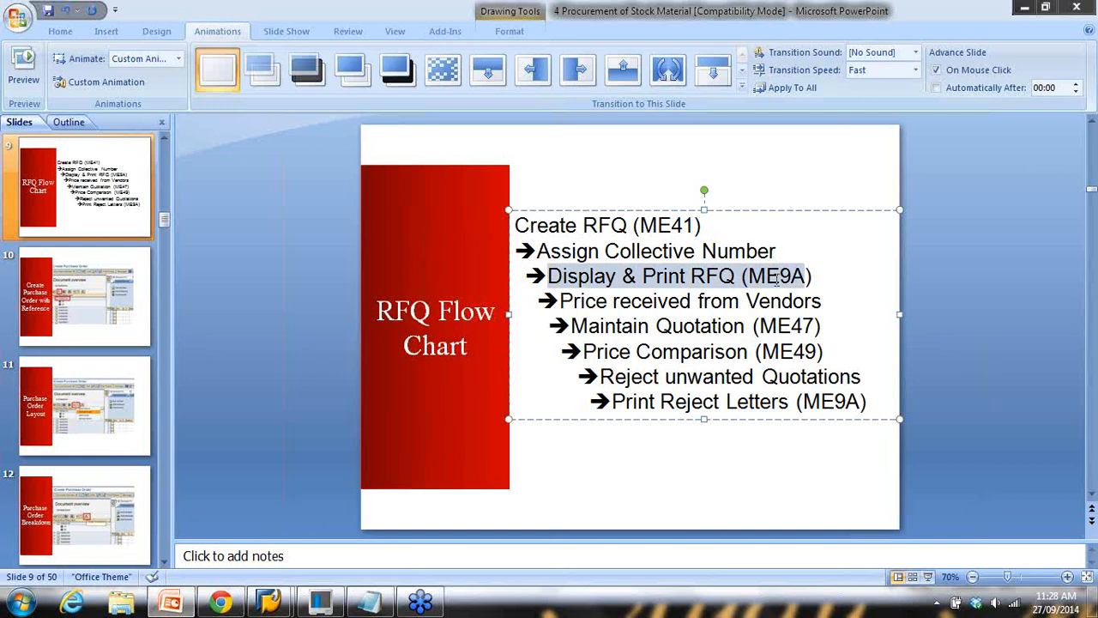
pyautogui.moveTo(269, 601)
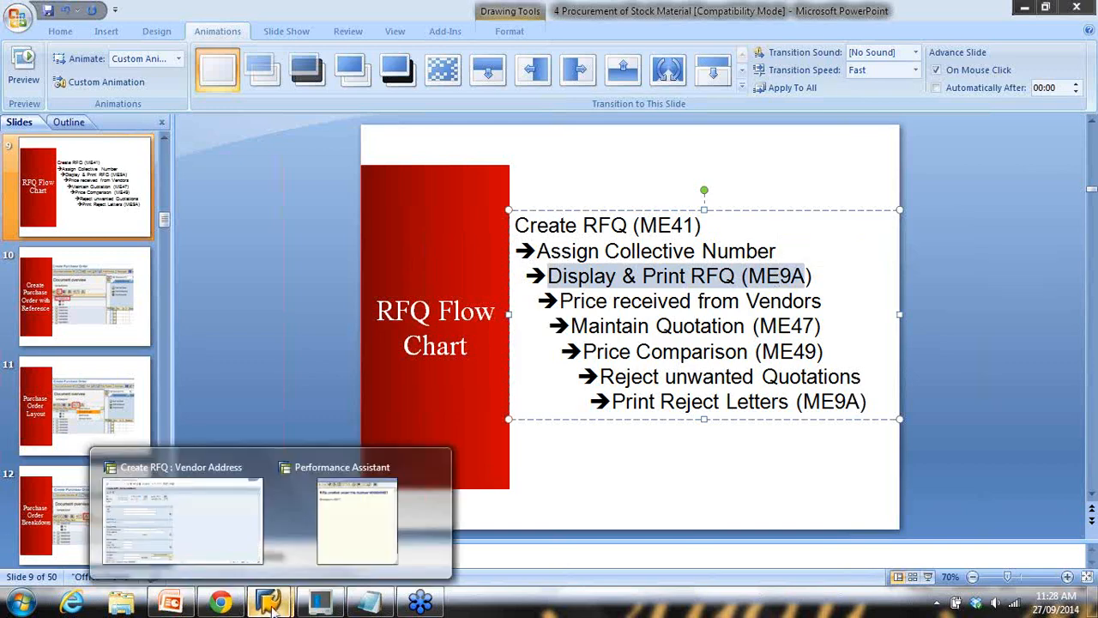
pyautogui.click(219, 527)
pyautogui.moveTo(268, 601)
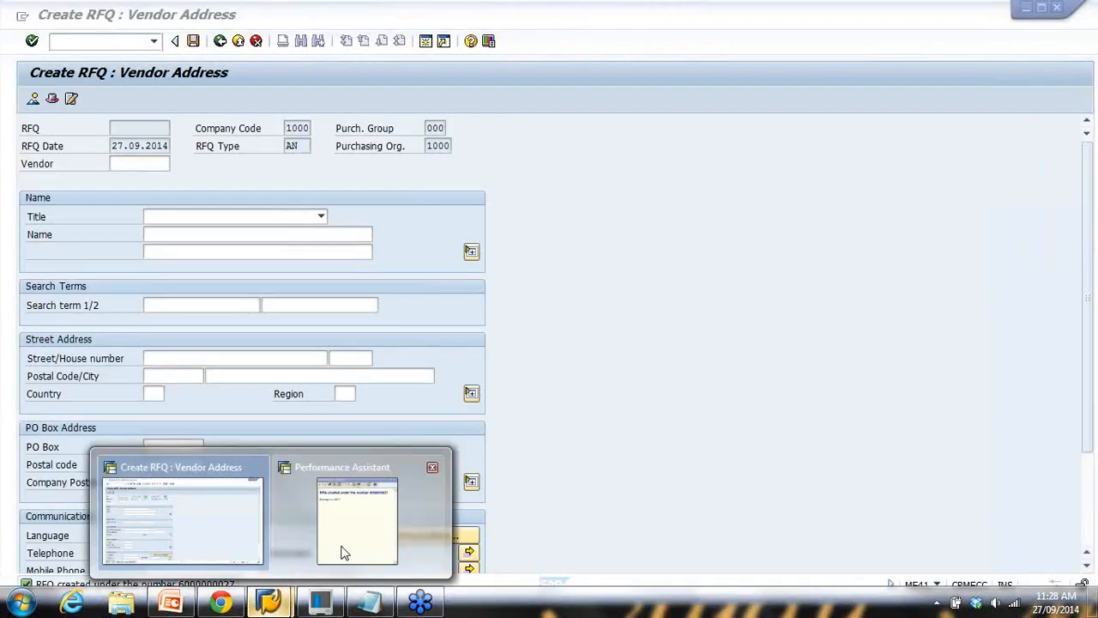
pyautogui.click(343, 552)
pyautogui.click(520, 201)
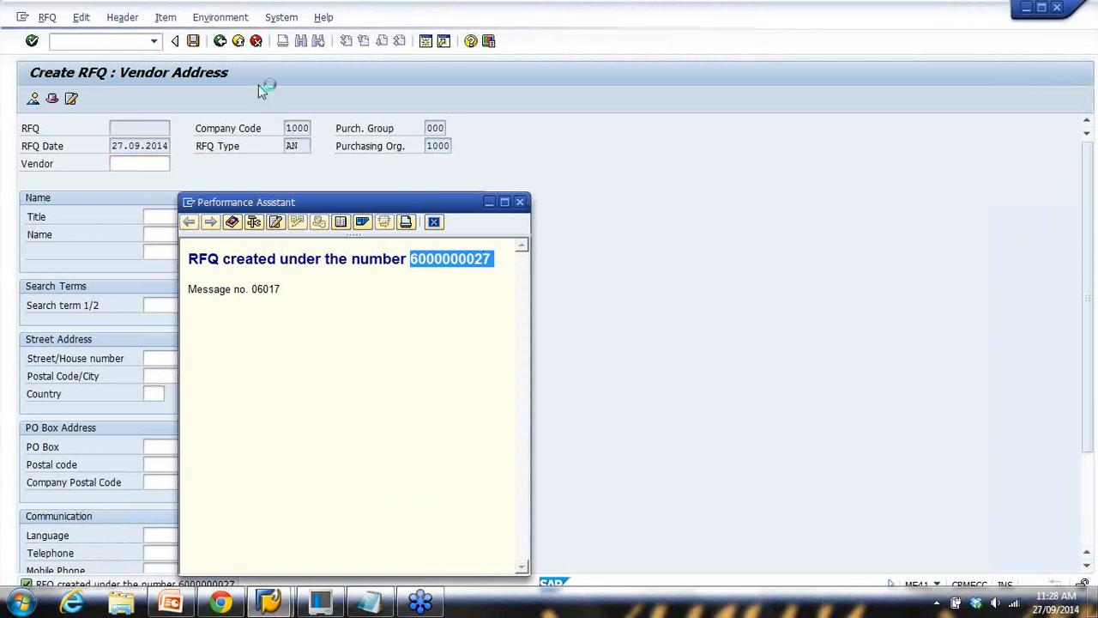
# Go back to SAP Easy Access and open ME9A Print/Transmit under RFQ messages
pyautogui.click(241, 46)
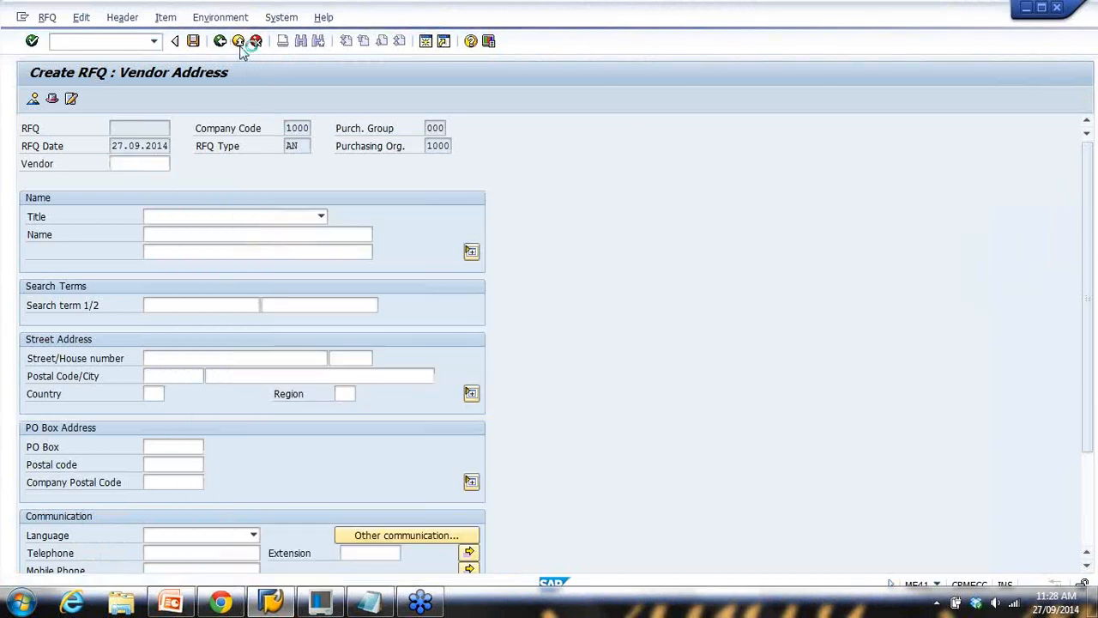
pyautogui.scroll(-2, 235, 312)
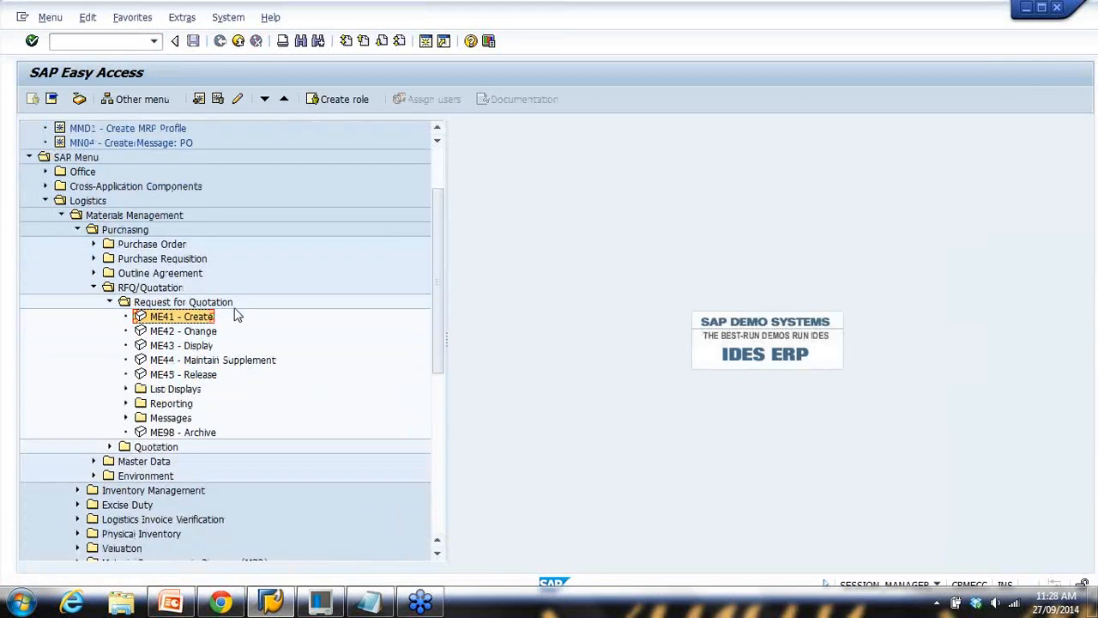
pyautogui.click(127, 418)
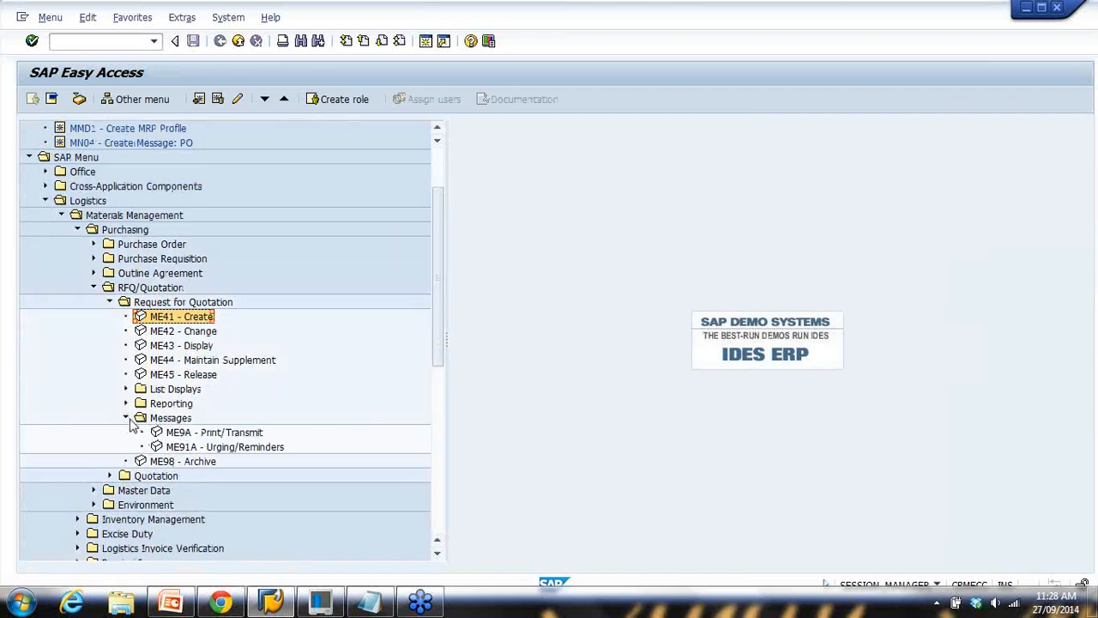
pyautogui.click(169, 435)
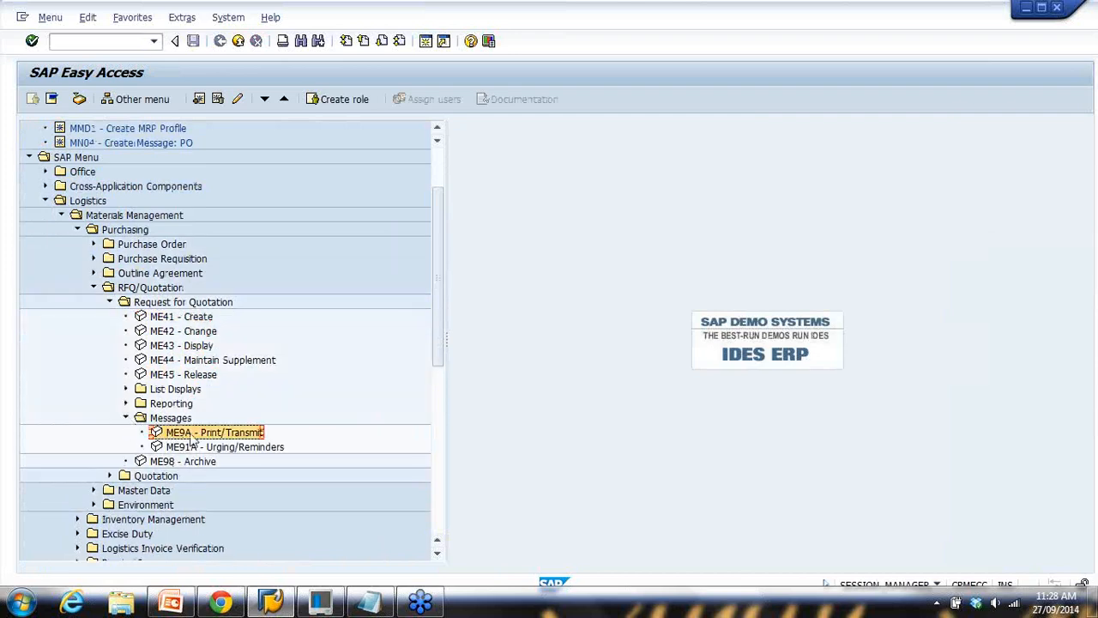
pyautogui.doubleClick(193, 435)
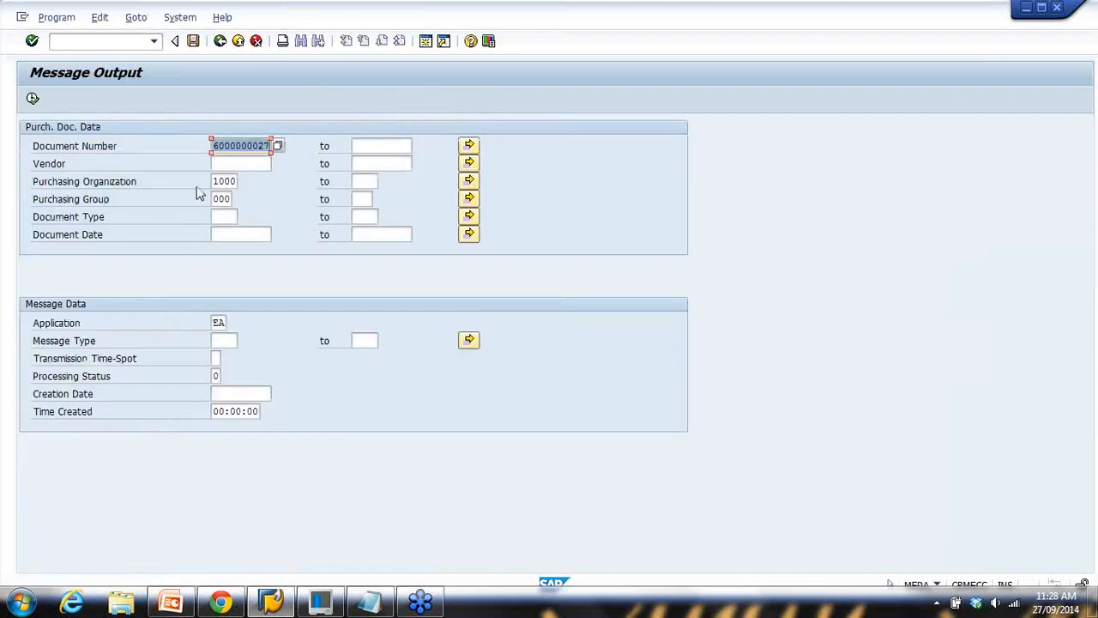
pyautogui.moveTo(215, 149); pyautogui.dragTo(285, 148)
pyautogui.moveTo(217, 148); pyautogui.dragTo(306, 147)
pyautogui.hotkey('ctrl', 'c')
pyautogui.click(276, 148)
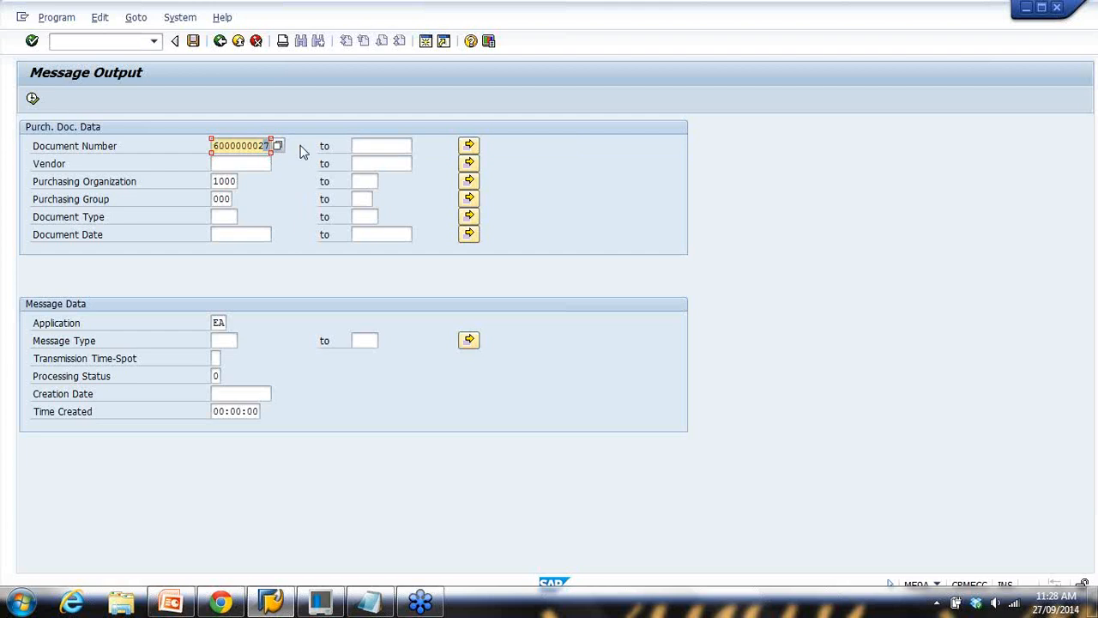
pyautogui.click(370, 141)
pyautogui.hotkey('ctrl', 'v')
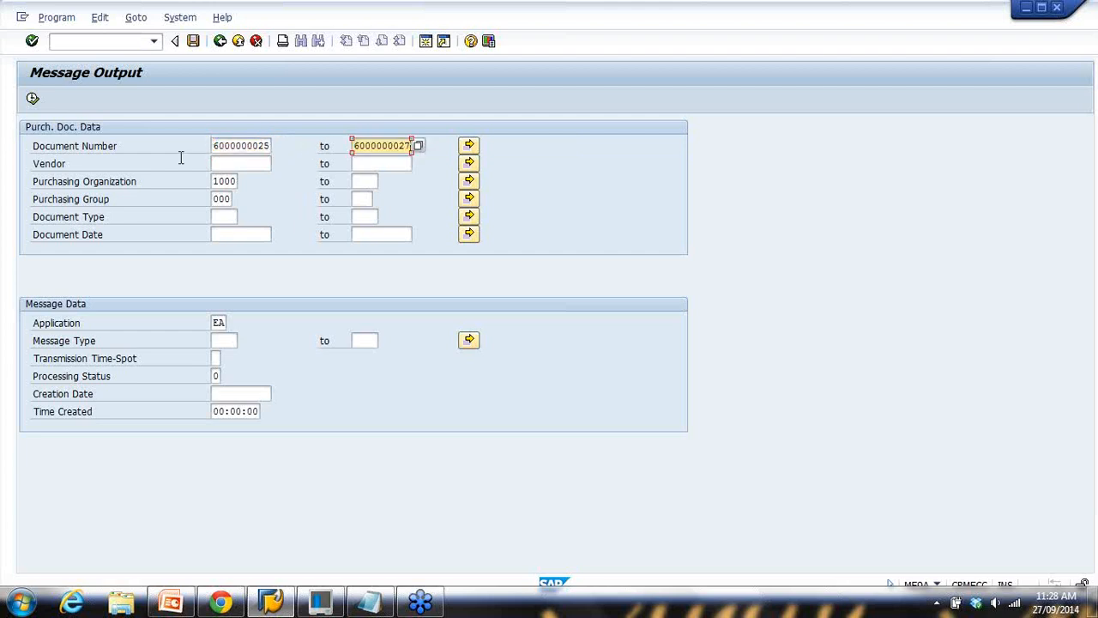
pyautogui.click(33, 100)
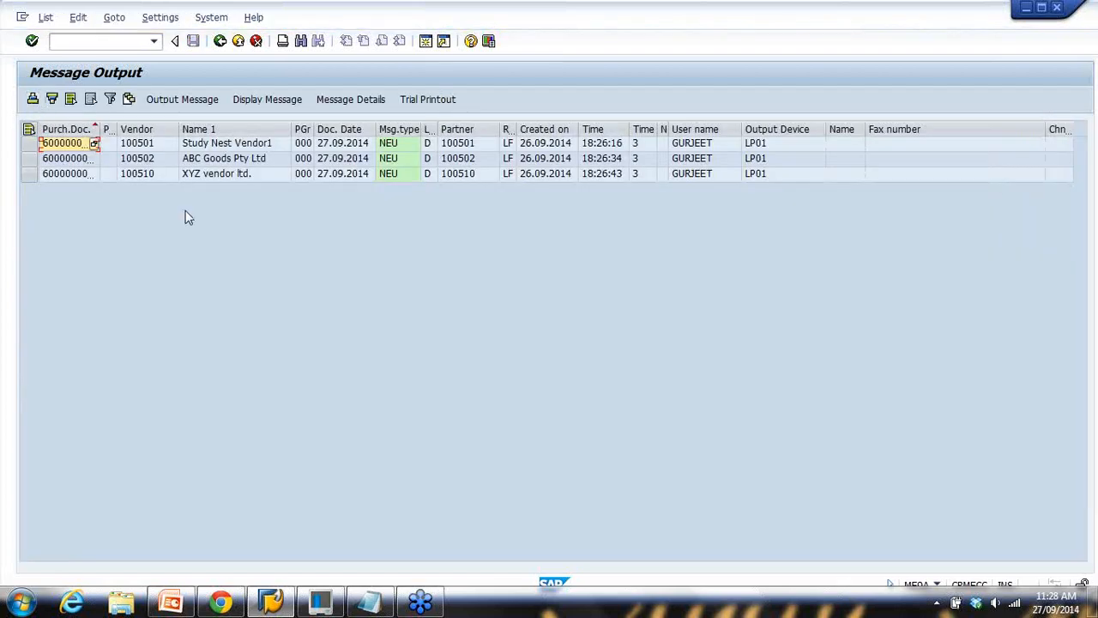
pyautogui.doubleClick(101, 129)
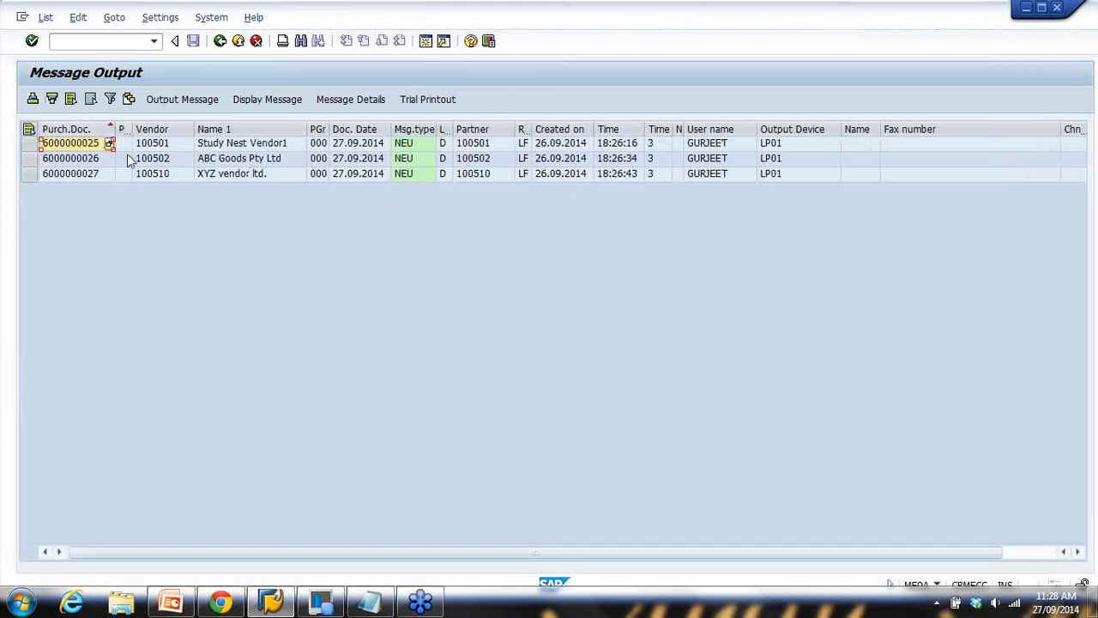
pyautogui.click(229, 146)
pyautogui.click(225, 161)
pyautogui.click(231, 176)
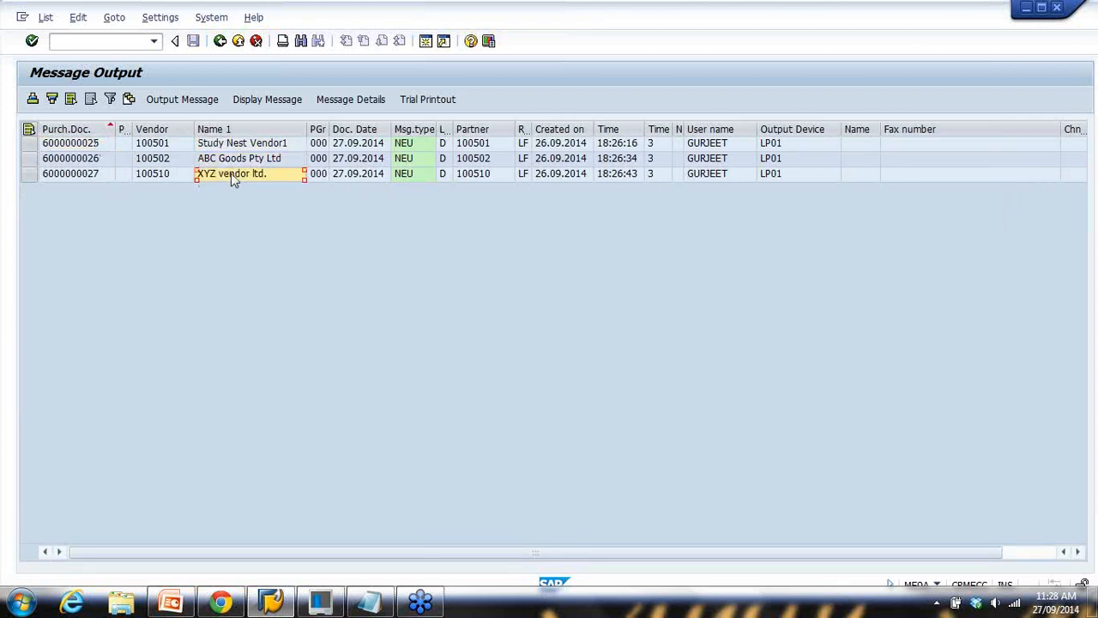
pyautogui.click(480, 146)
pyautogui.click(480, 158)
pyautogui.click(481, 175)
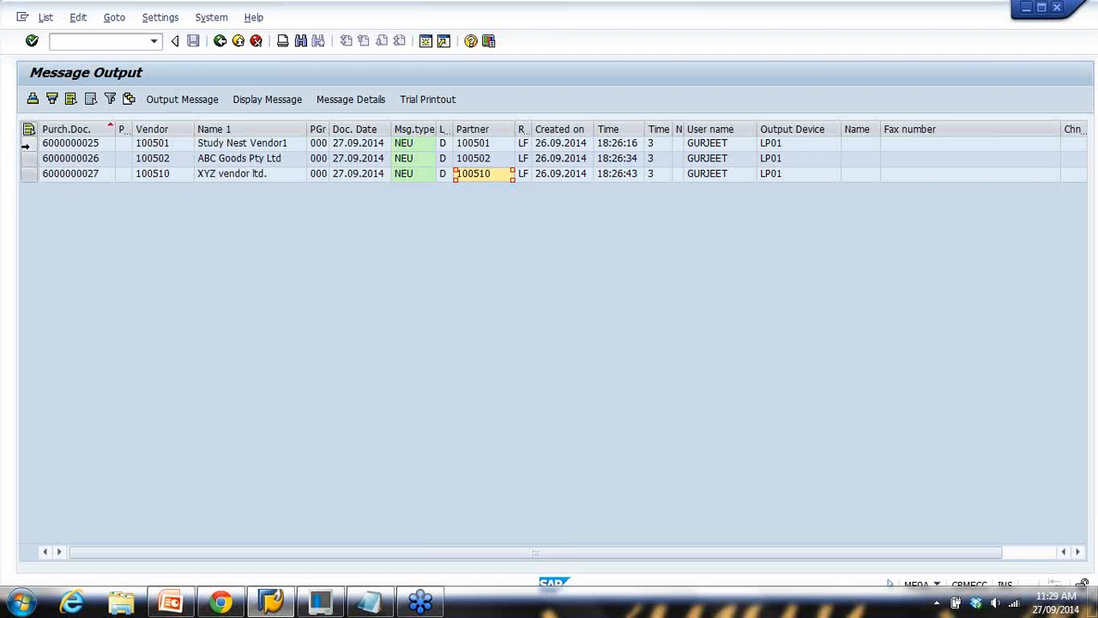
pyautogui.click(28, 144)
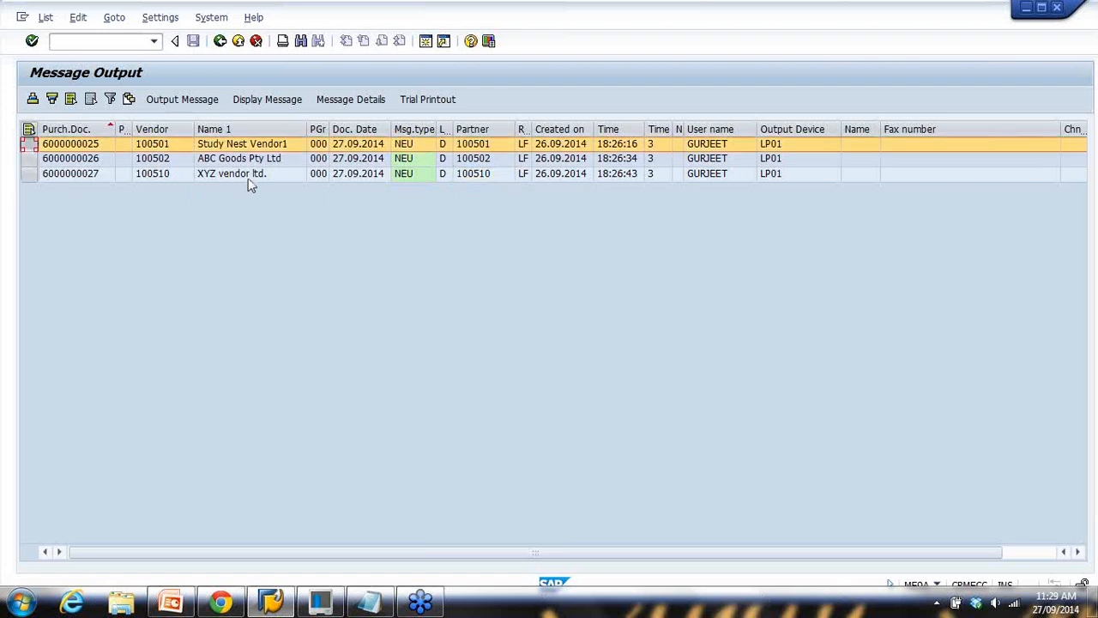
pyautogui.click(268, 101)
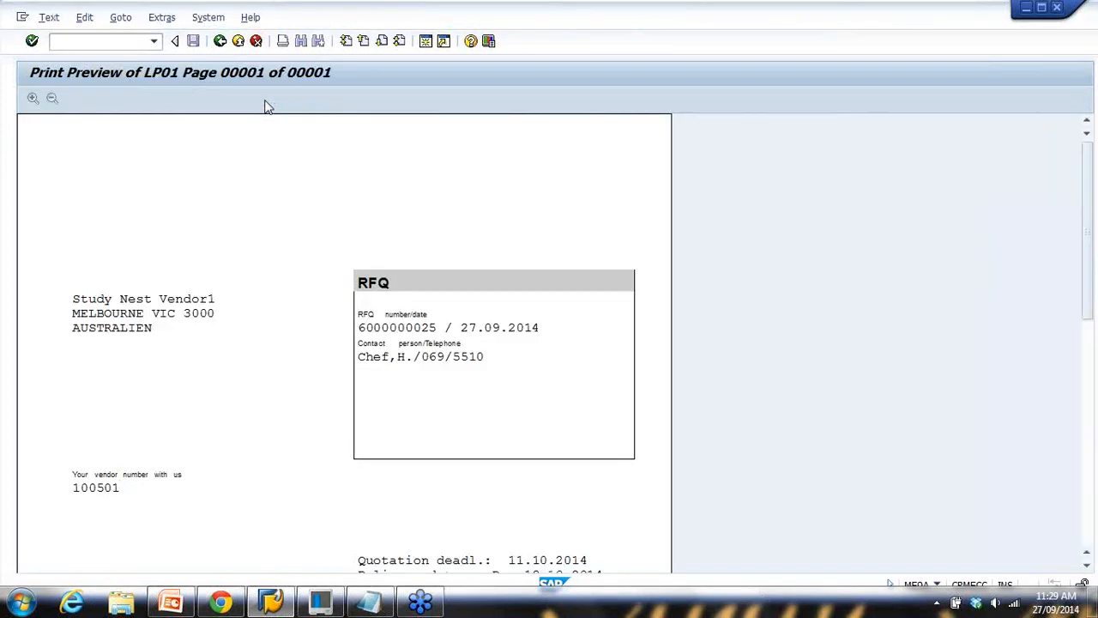
pyautogui.scroll(-1, 319, 238)
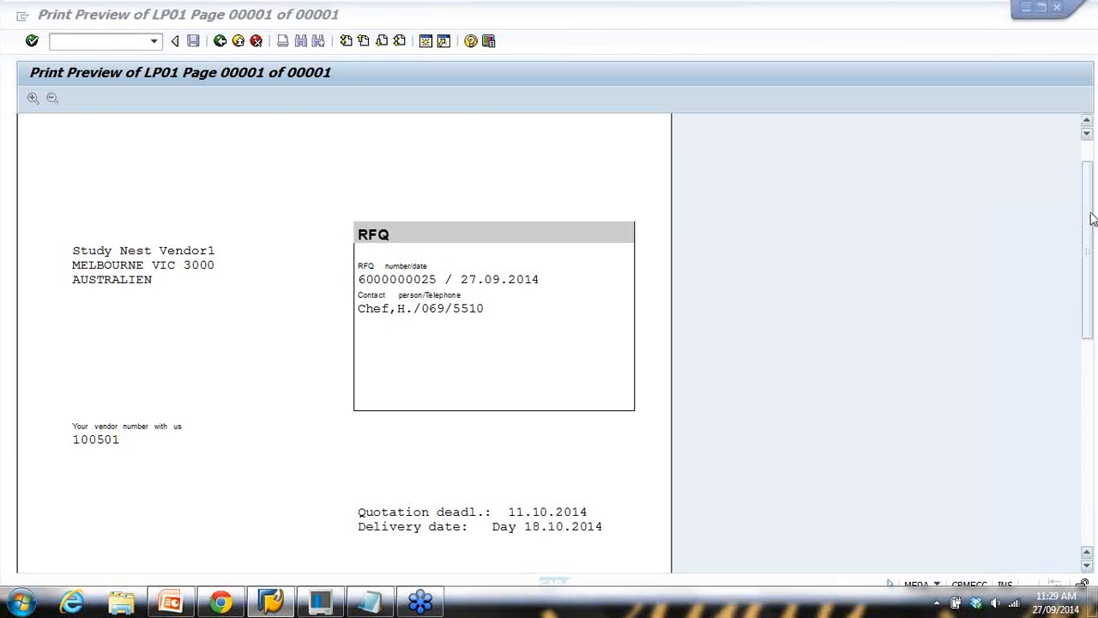
pyautogui.click(987, 247)
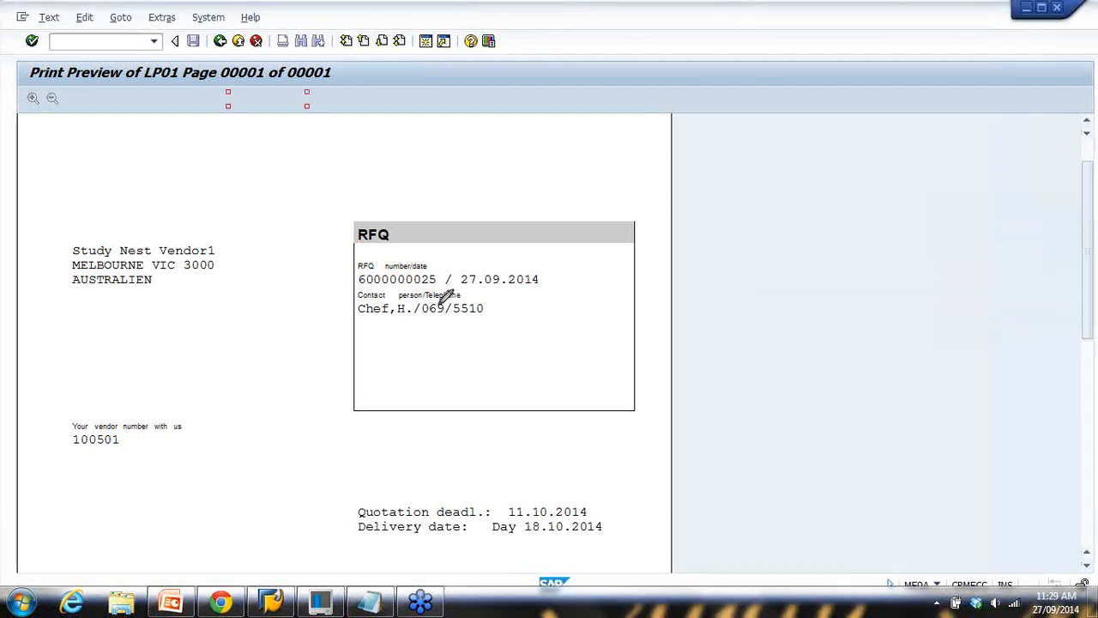
pyautogui.moveTo(347, 230)
pyautogui.mouseDown()
pyautogui.moveTo(410, 249)
pyautogui.moveTo(358, 216)
pyautogui.moveTo(375, 271)
pyautogui.moveTo(403, 289)
pyautogui.moveTo(455, 268)
pyautogui.moveTo(353, 268)
pyautogui.mouseUp()
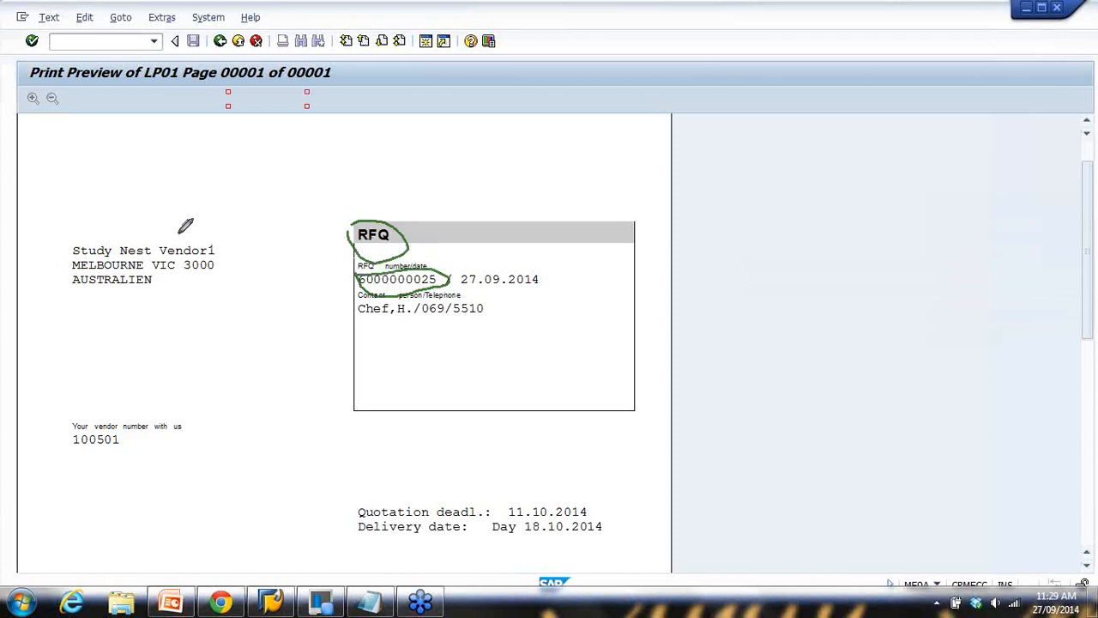
pyautogui.moveTo(71, 221)
pyautogui.mouseDown()
pyautogui.moveTo(127, 302)
pyautogui.moveTo(125, 185)
pyautogui.moveTo(50, 230)
pyautogui.moveTo(70, 228)
pyautogui.mouseUp()
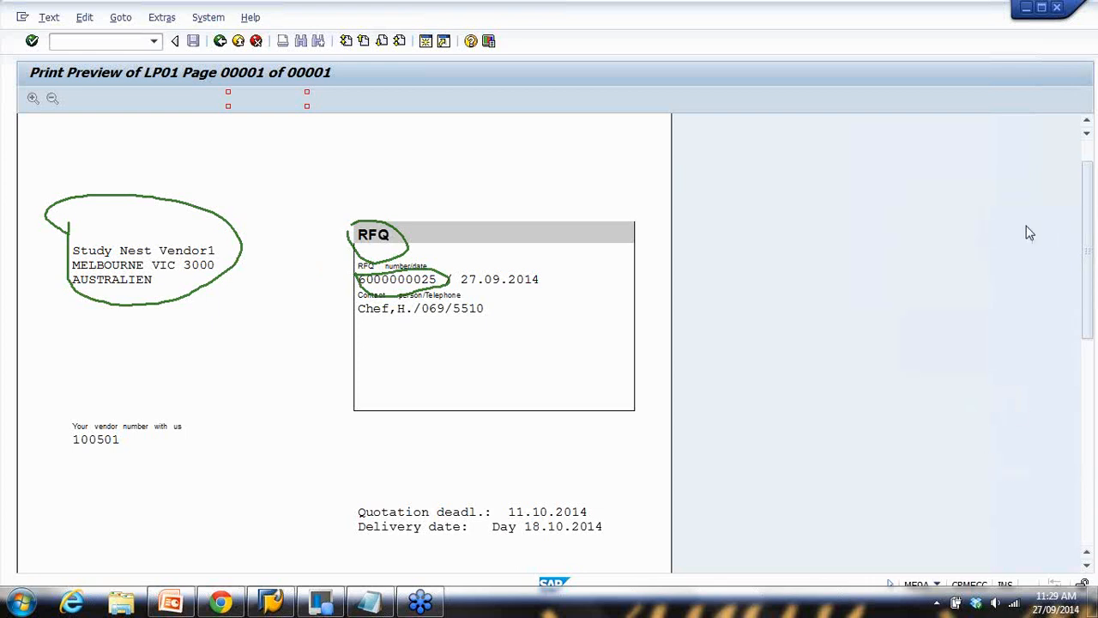
pyautogui.click(1088, 512)
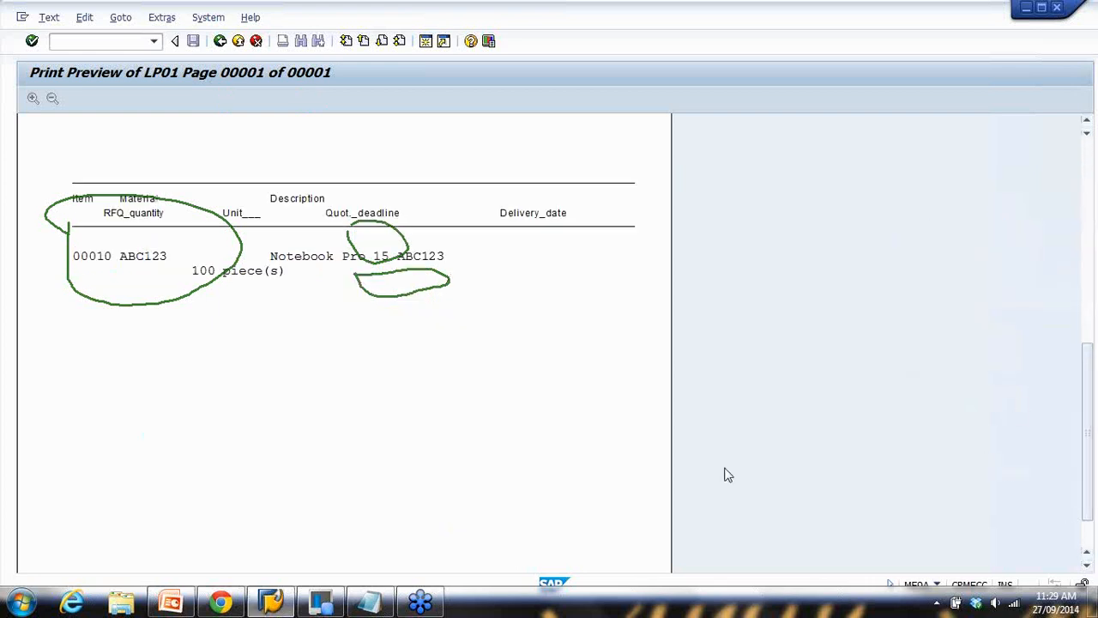
pyautogui.scroll(3, 456, 438)
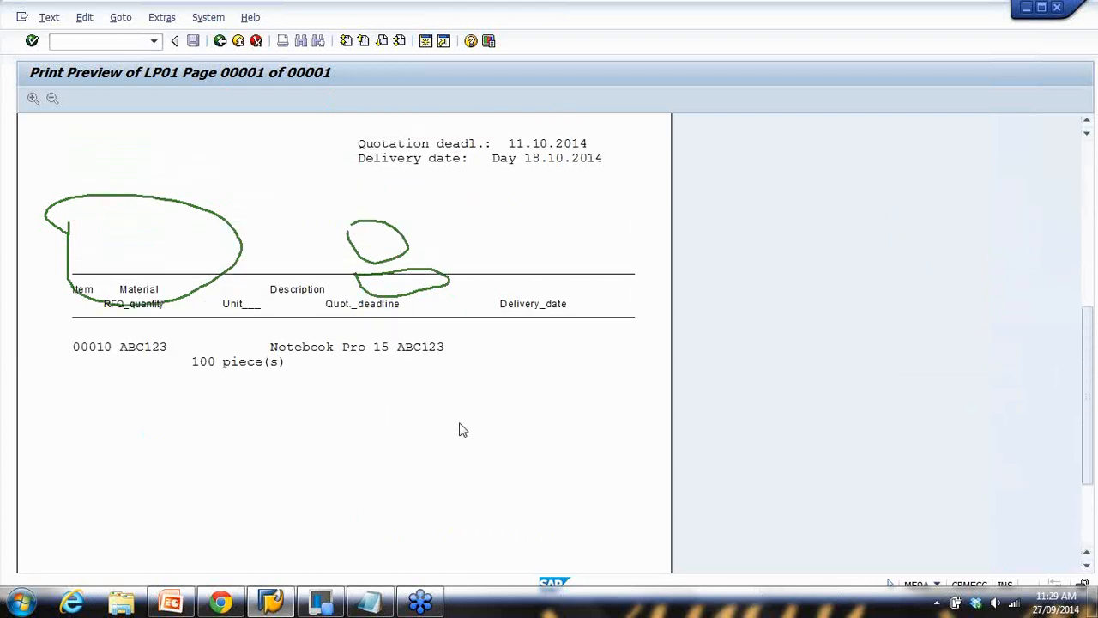
pyautogui.click(1092, 212)
pyautogui.click(960, 311)
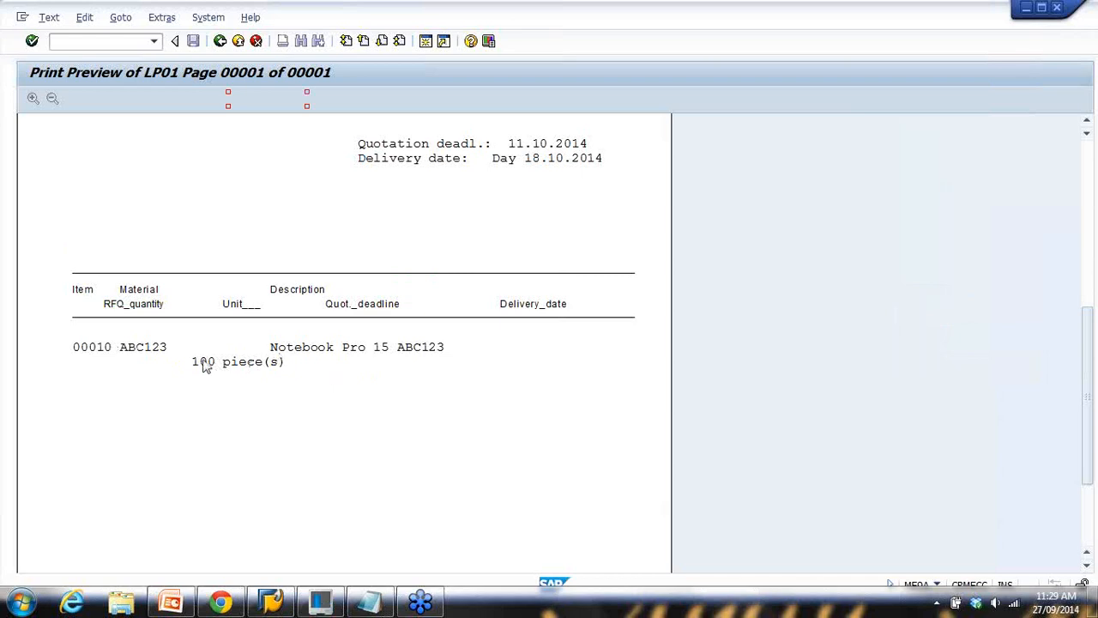
pyautogui.scroll(7, 1088, 340)
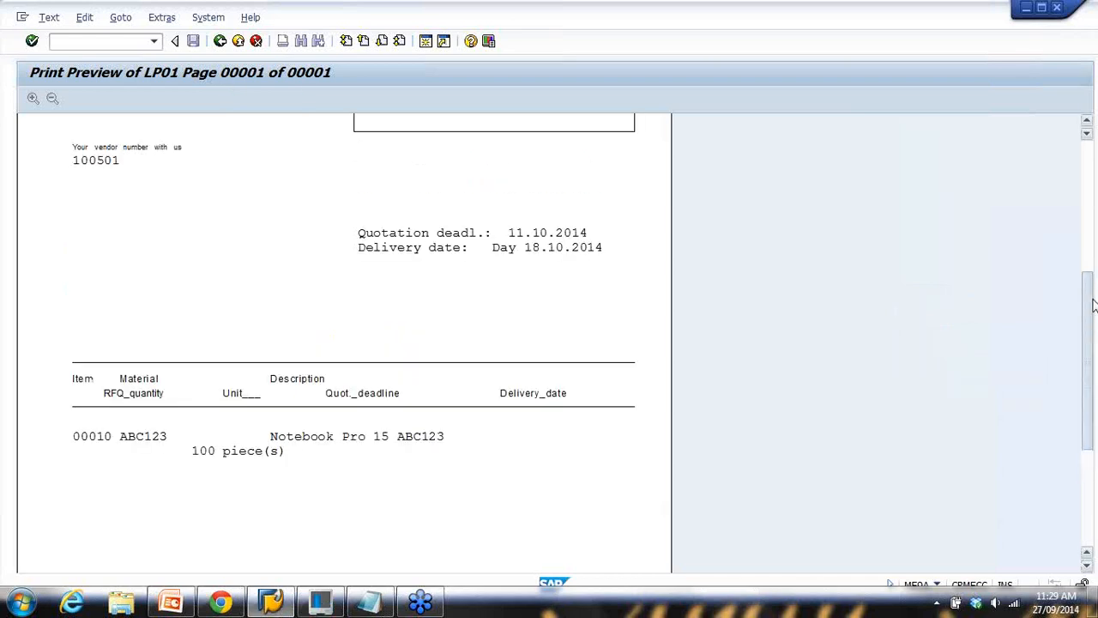
pyautogui.scroll(3, 1088, 338)
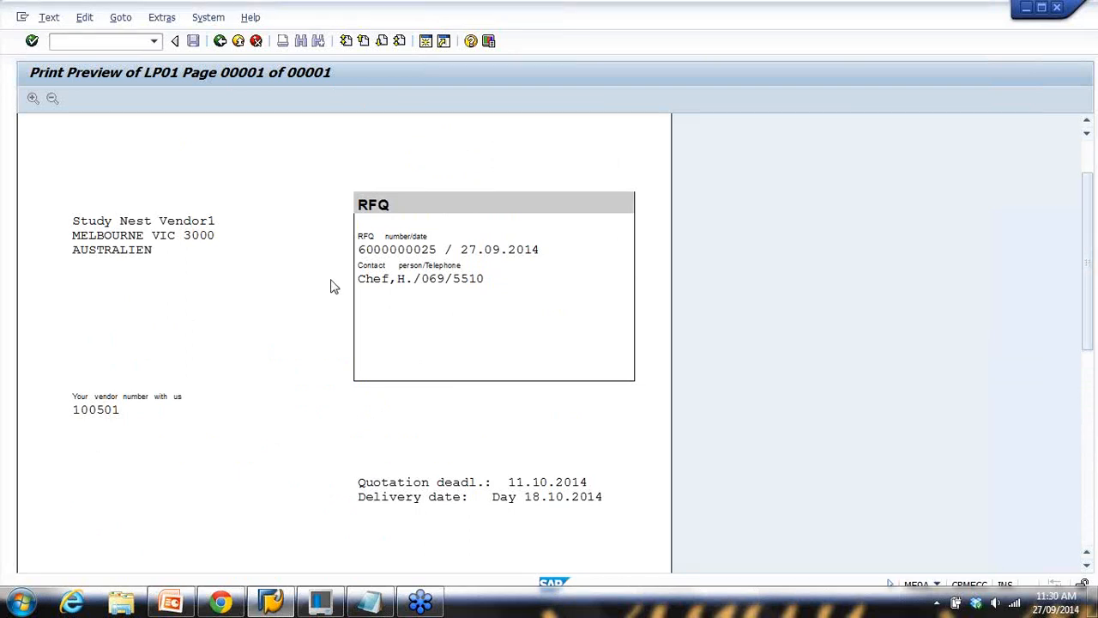
pyautogui.click(220, 42)
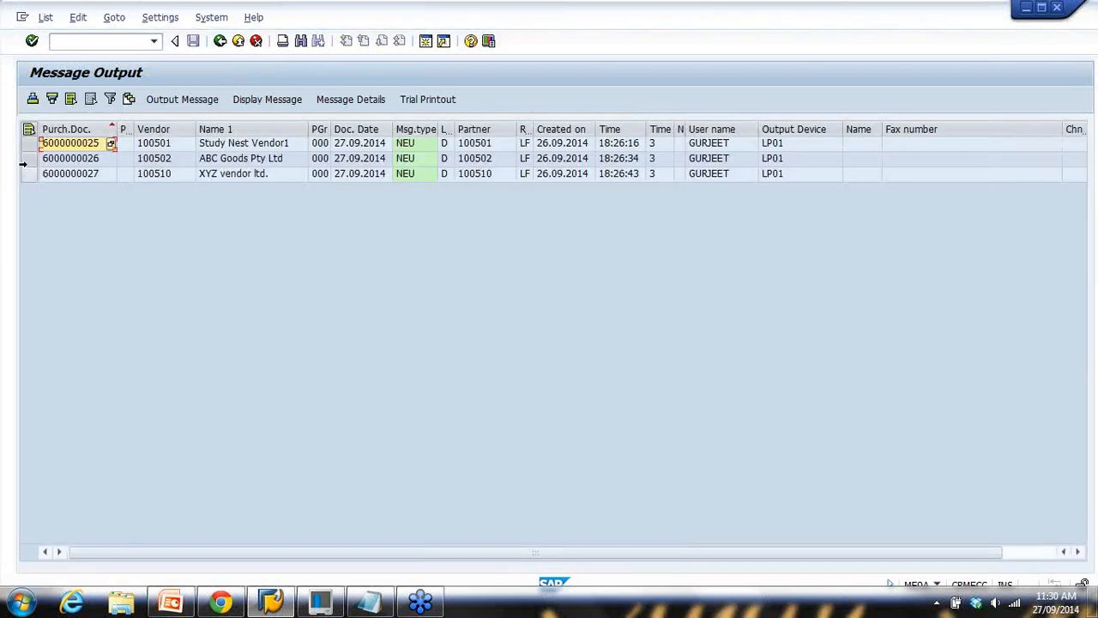
pyautogui.click(29, 158)
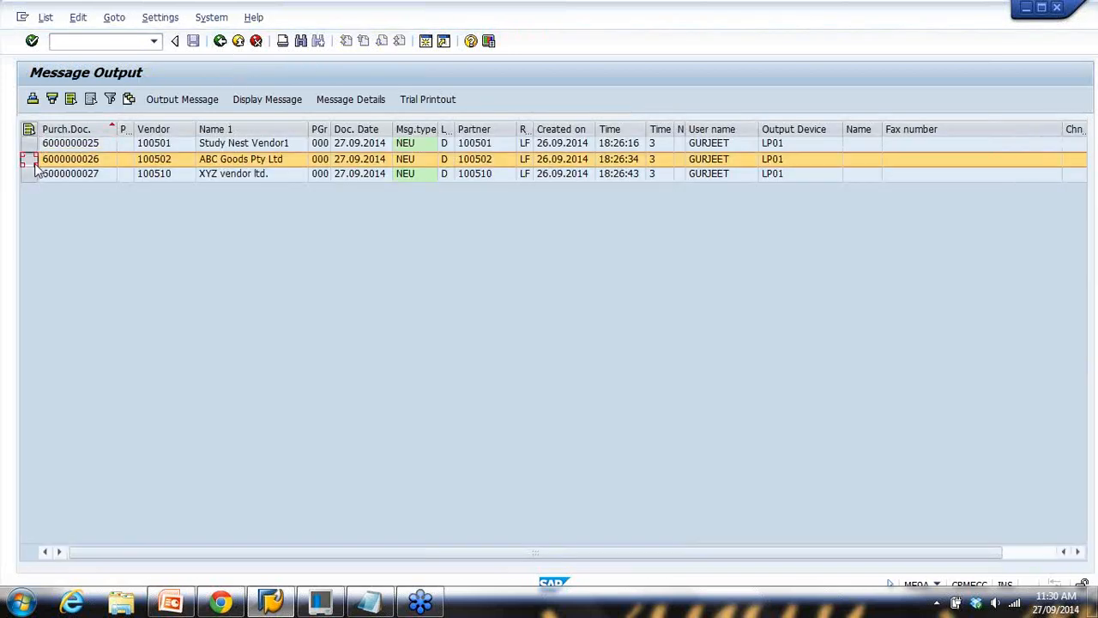
pyautogui.click(274, 102)
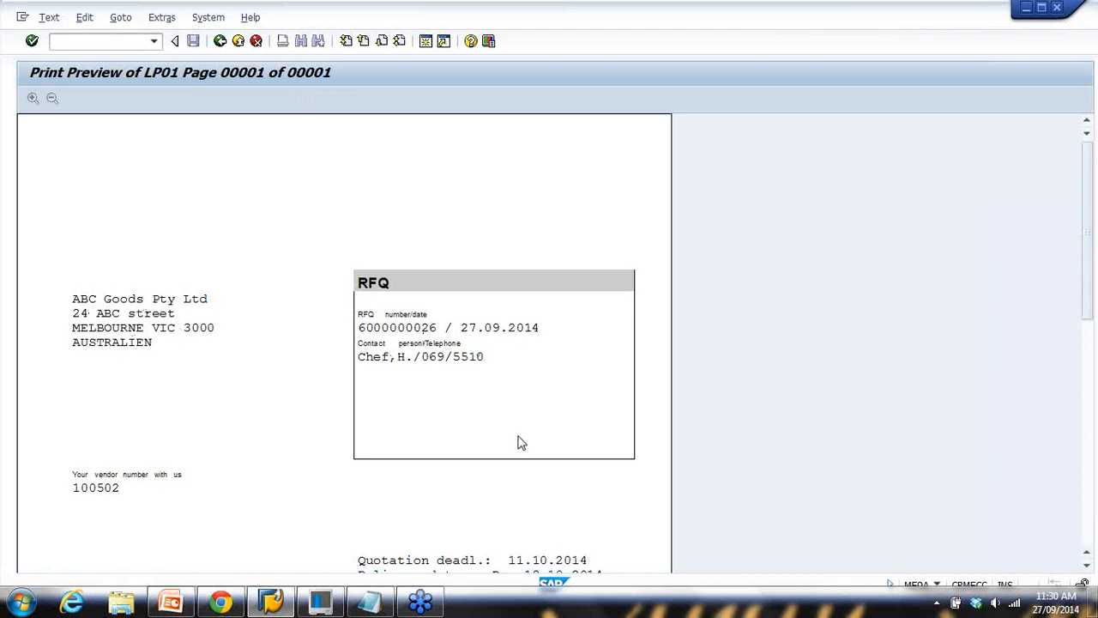
pyautogui.scroll(-4, 784, 480)
pyautogui.scroll(-3, 380, 411)
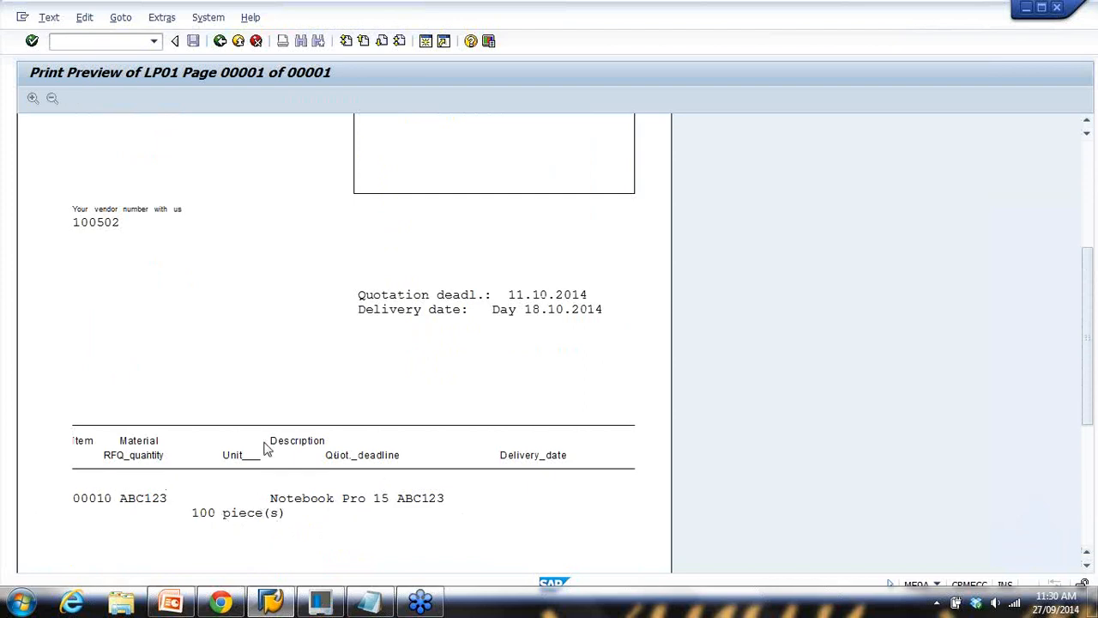
pyautogui.click(219, 42)
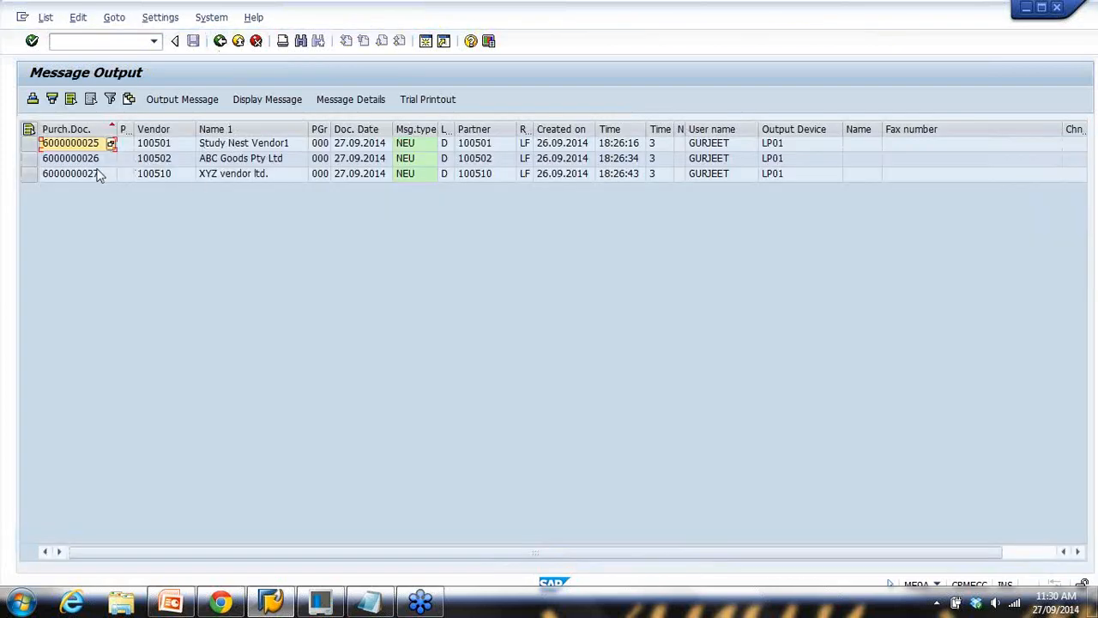
pyautogui.click(26, 143)
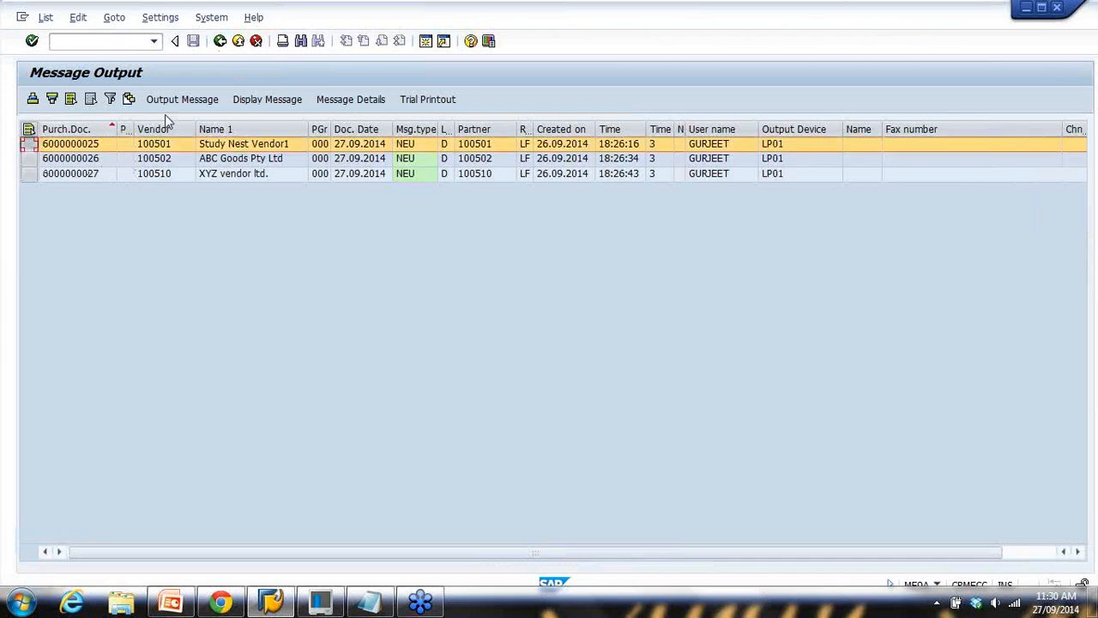
pyautogui.click(29, 160)
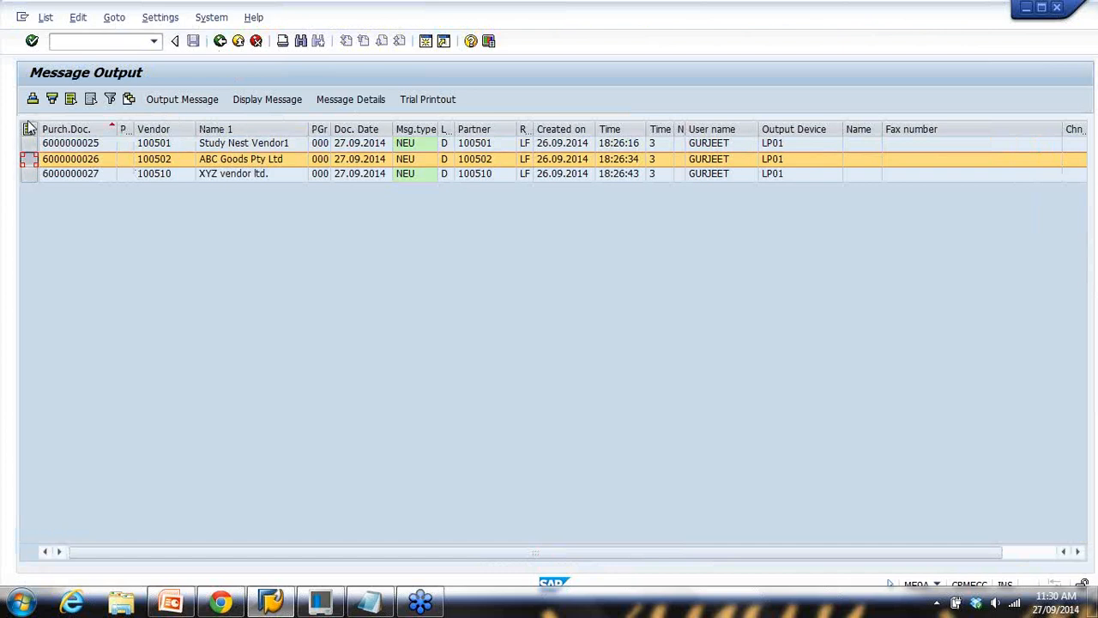
pyautogui.click(71, 99)
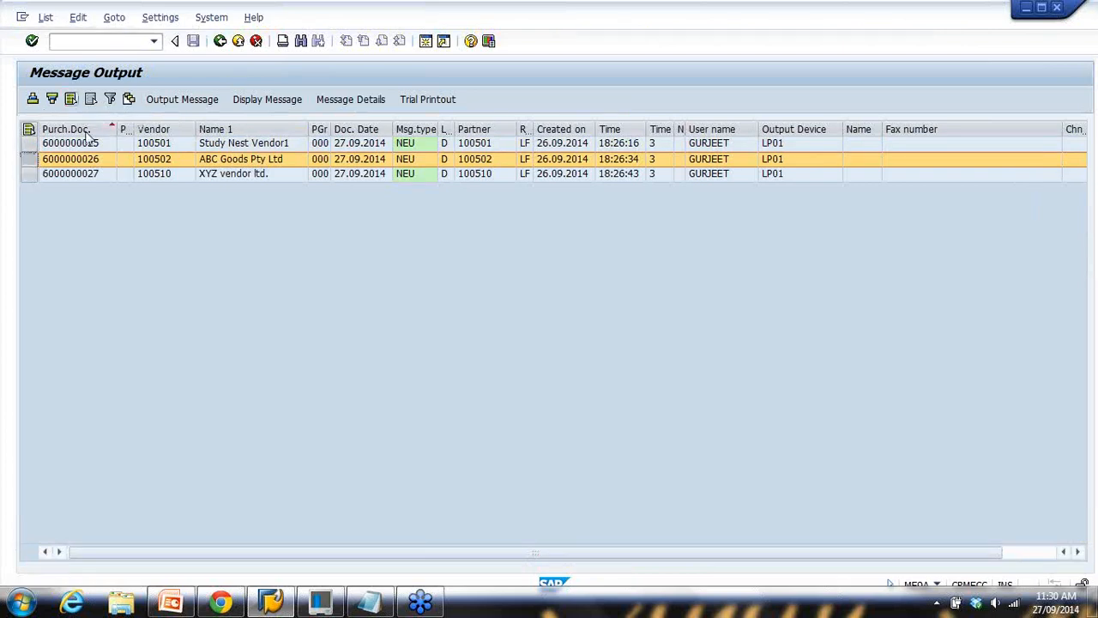
pyautogui.click(202, 105)
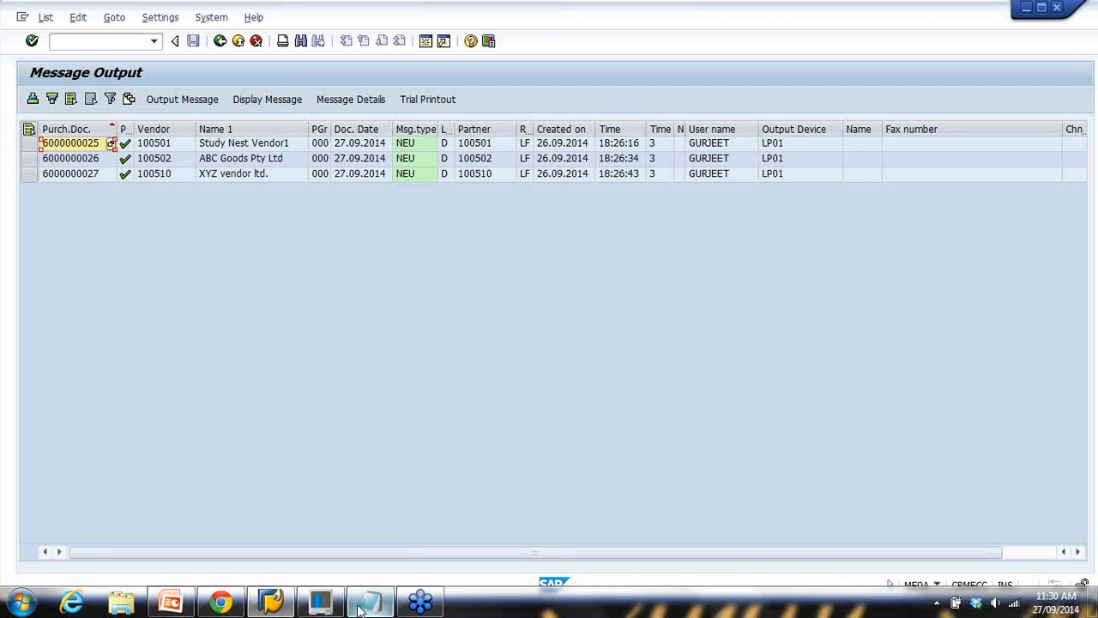
pyautogui.click(172, 603)
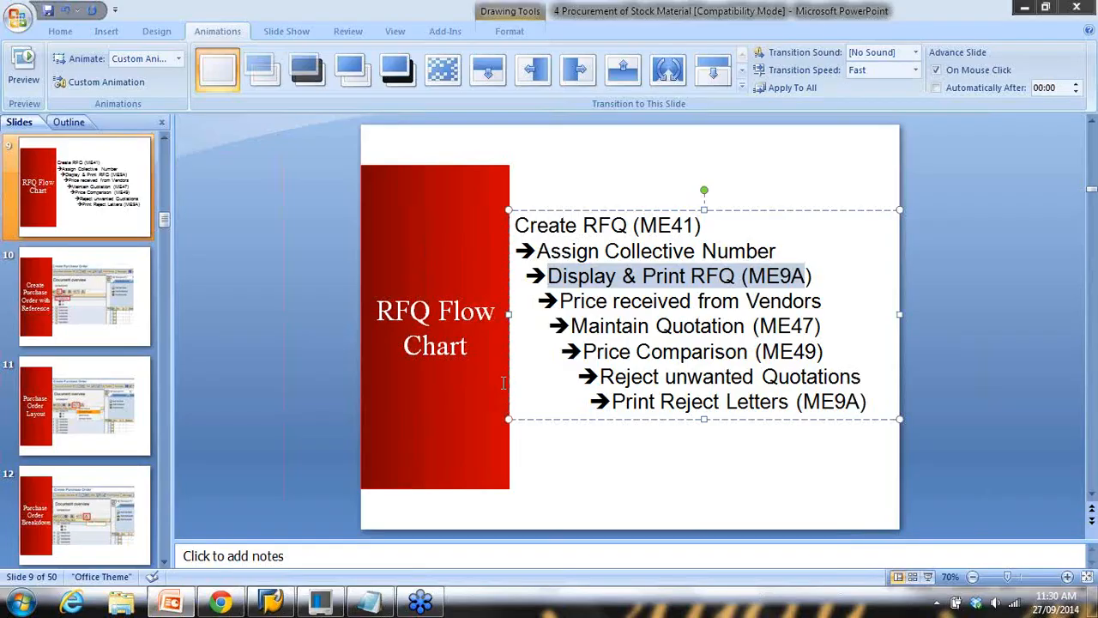
# Highlight the Print RFQ (ME9A) and Price received from Vendors steps, then bring up the Notepad notes
pyautogui.click(582, 314)
pyautogui.moveTo(549, 276); pyautogui.dragTo(782, 278)
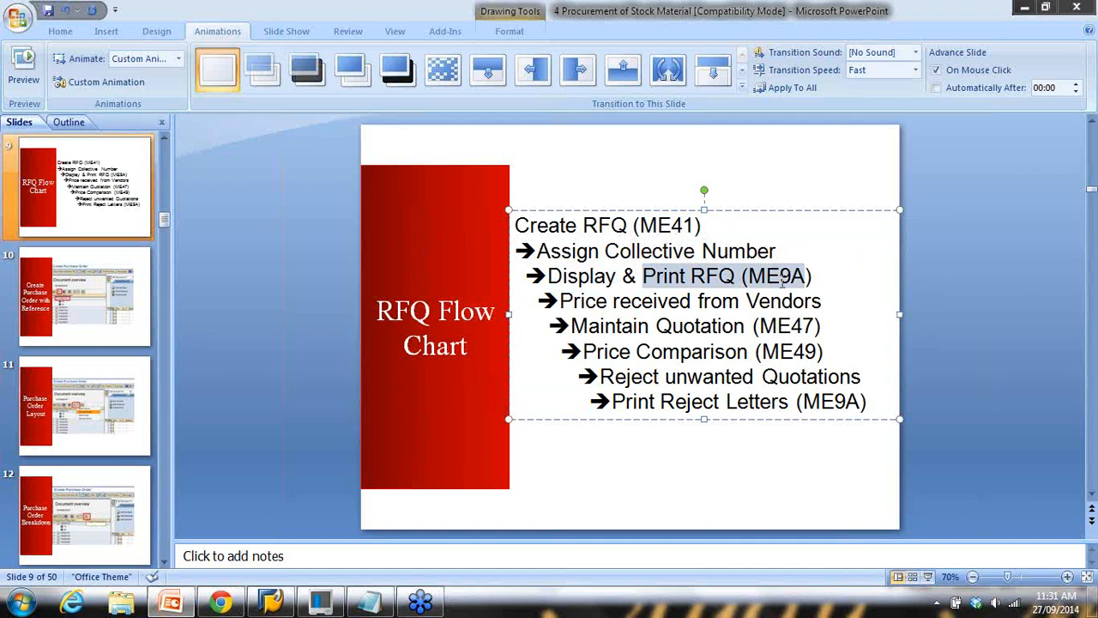
pyautogui.click(650, 328)
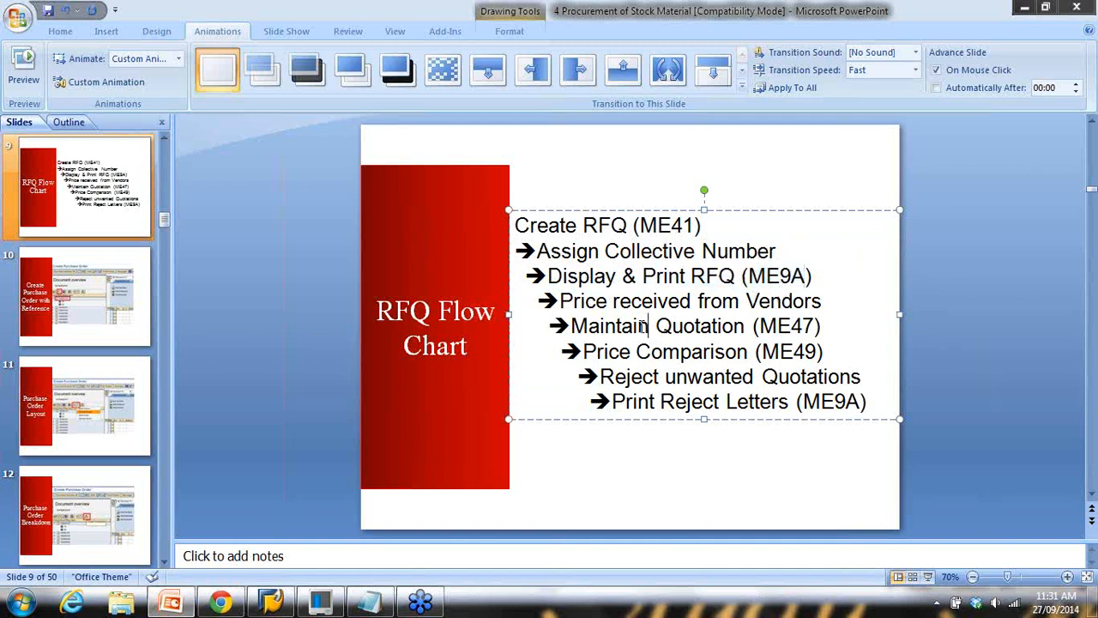
pyautogui.moveTo(559, 302); pyautogui.dragTo(806, 310)
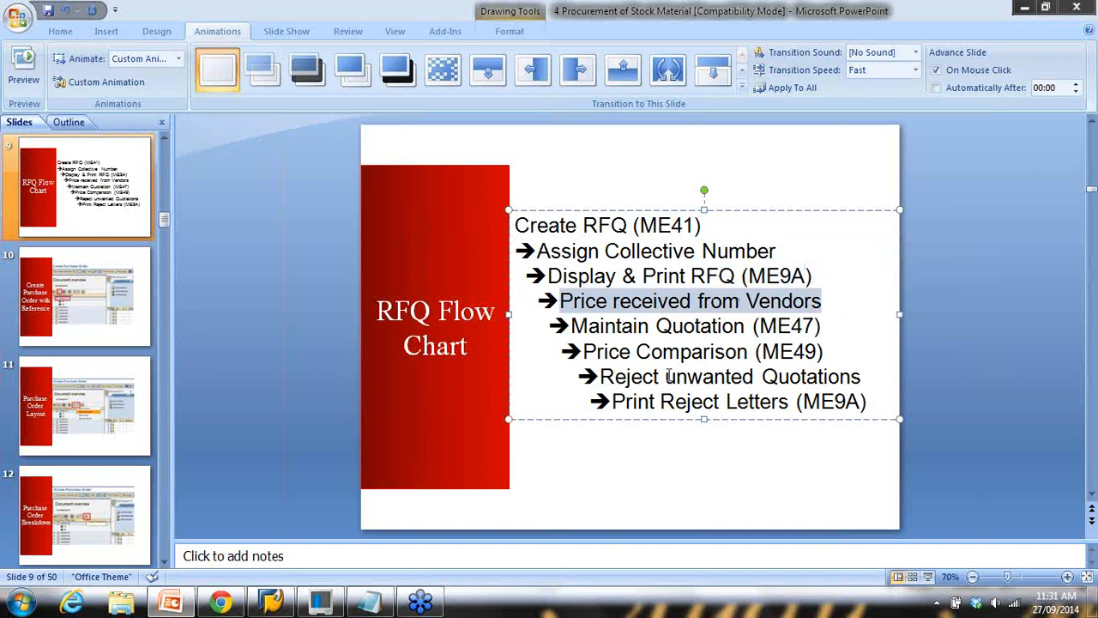
pyautogui.click(370, 600)
# Type the quotes into the notes: 100501 $88/pc 5%, 100502 $95/pc 10%, 100510 $98/pc 14% discount
pyautogui.click(482, 148)
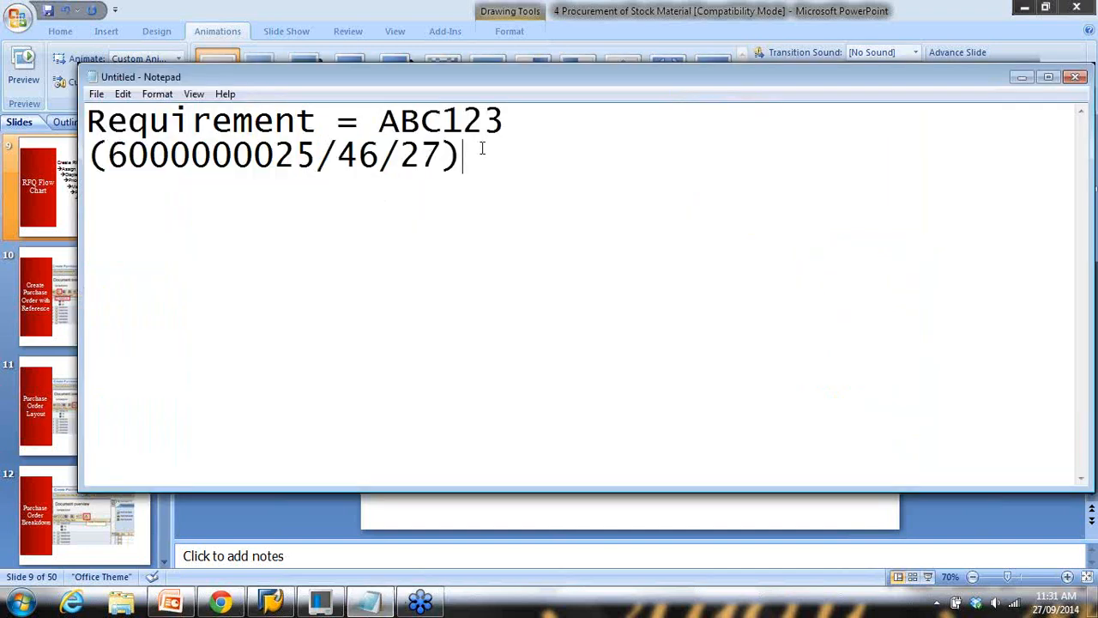
pyautogui.press('Return')
pyautogui.press('Return')
pyautogui.write('10050')
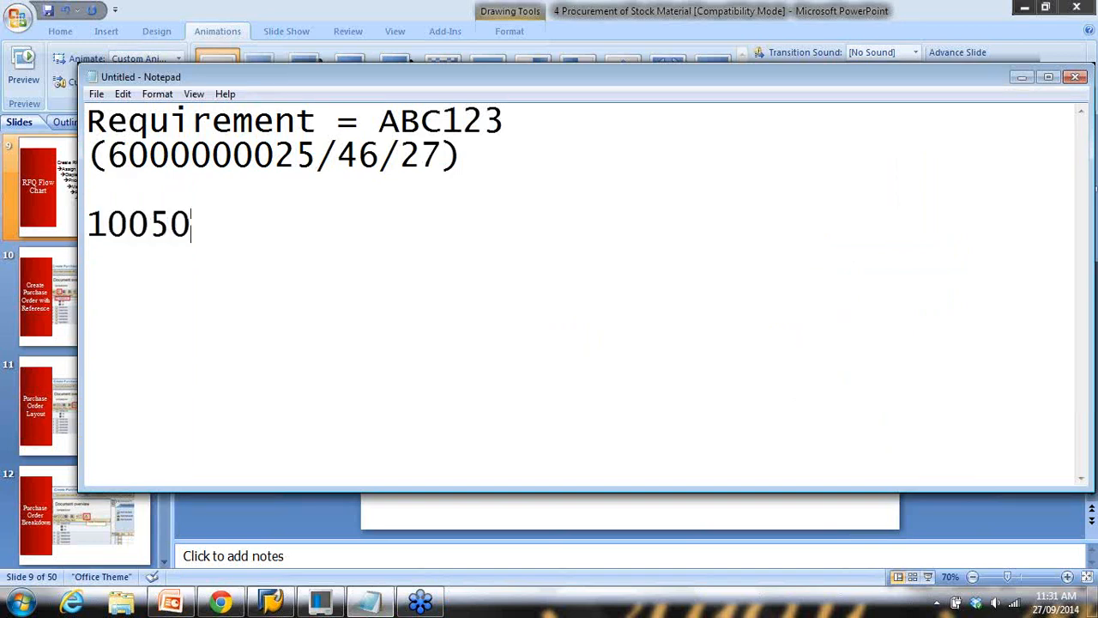
pyautogui.write('1 - $88')
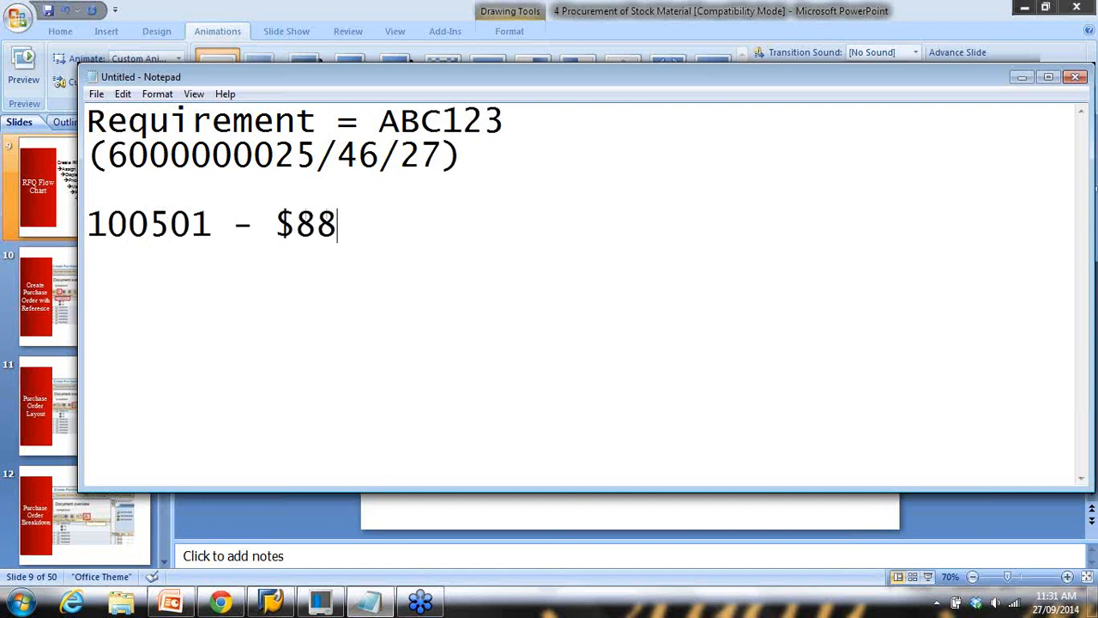
pyautogui.write('/')
pyautogui.press('BackSpace')
pyautogui.write('/pc')
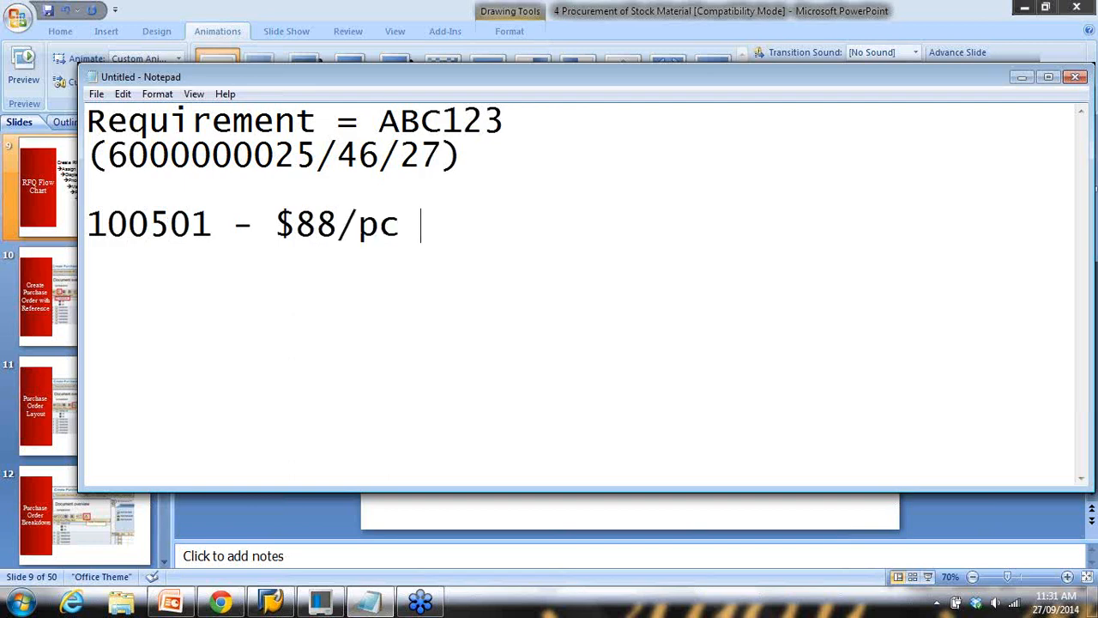
pyautogui.write(' , Dis')
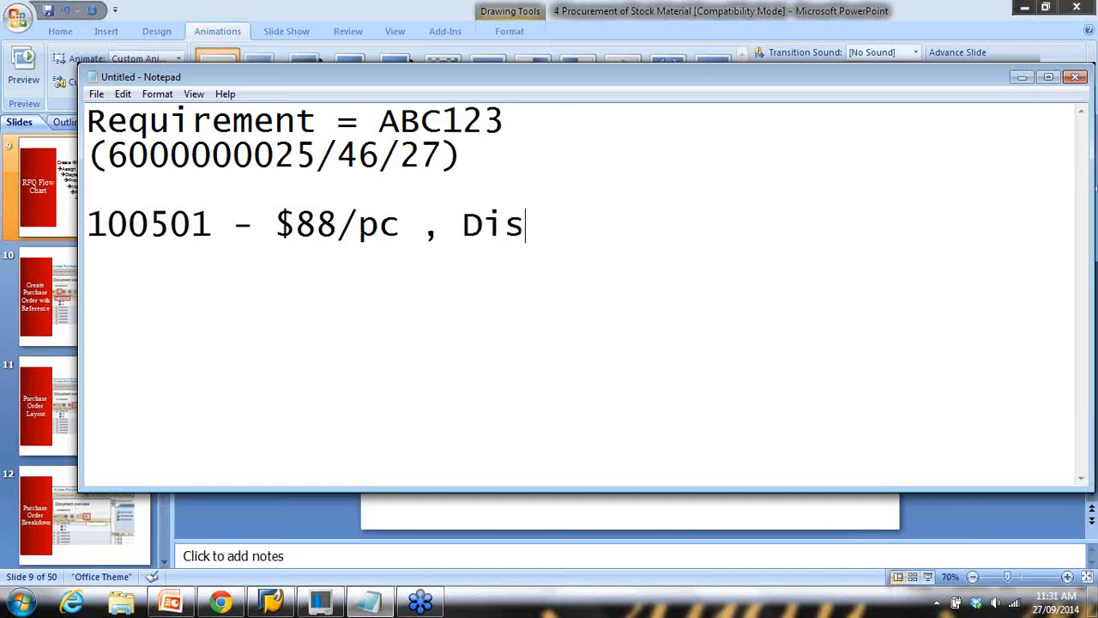
pyautogui.write('count ')
pyautogui.write('- $')
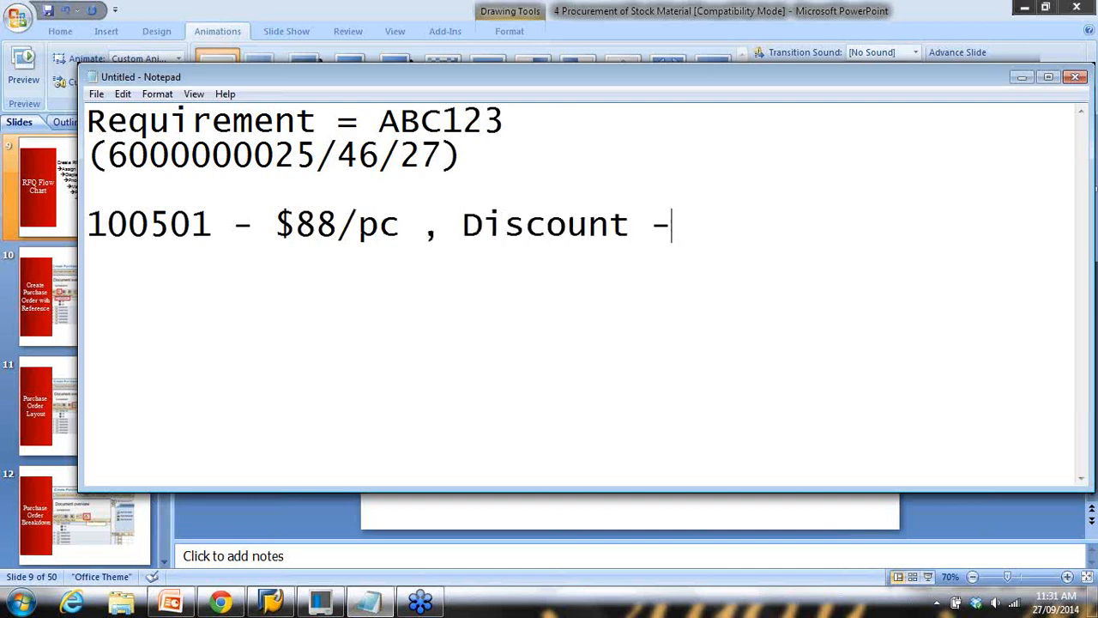
pyautogui.press('BackSpace')
pyautogui.write('5% ')
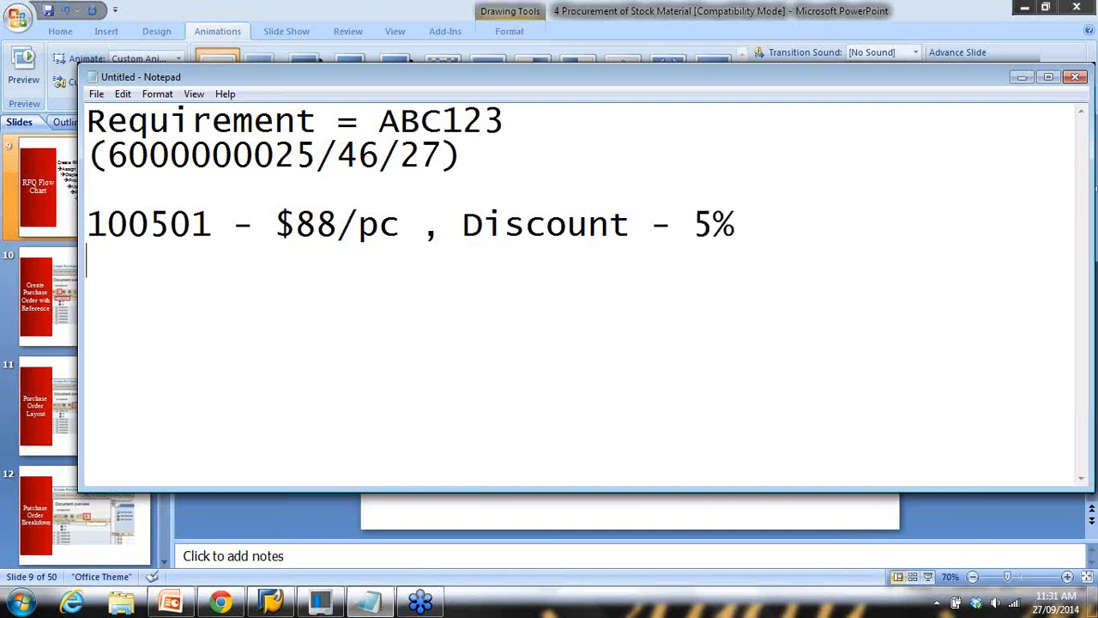
pyautogui.write('10050')
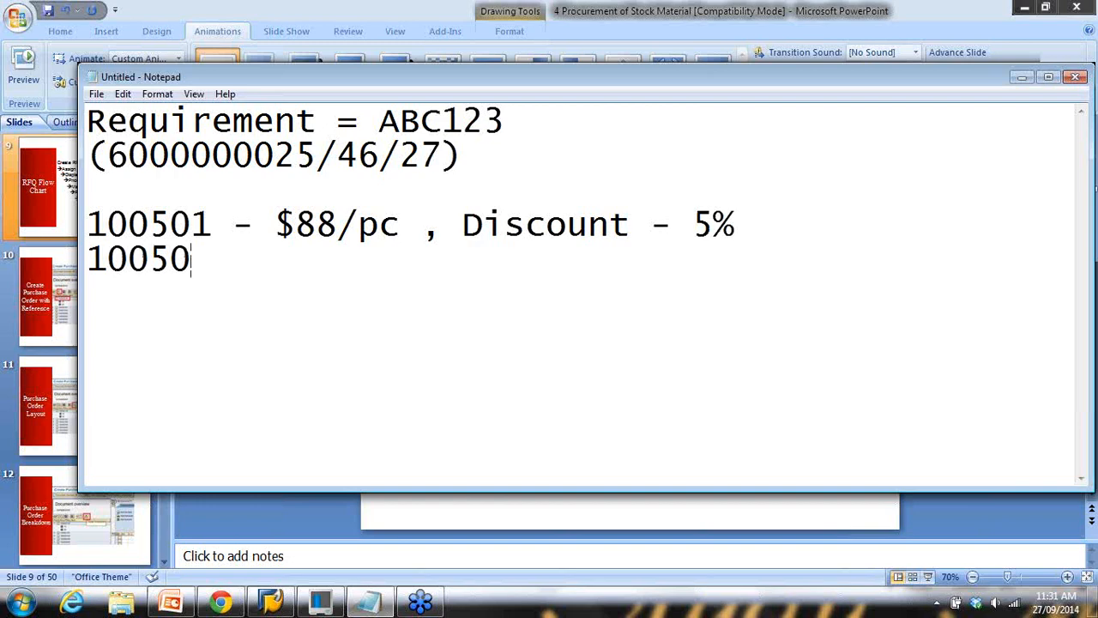
pyautogui.write('2 - $ 95')
pyautogui.press('BackSpace')
pyautogui.press('BackSpace')
pyautogui.write('95/pc')
pyautogui.press('BackSpace')
pyautogui.write(', Discount -')
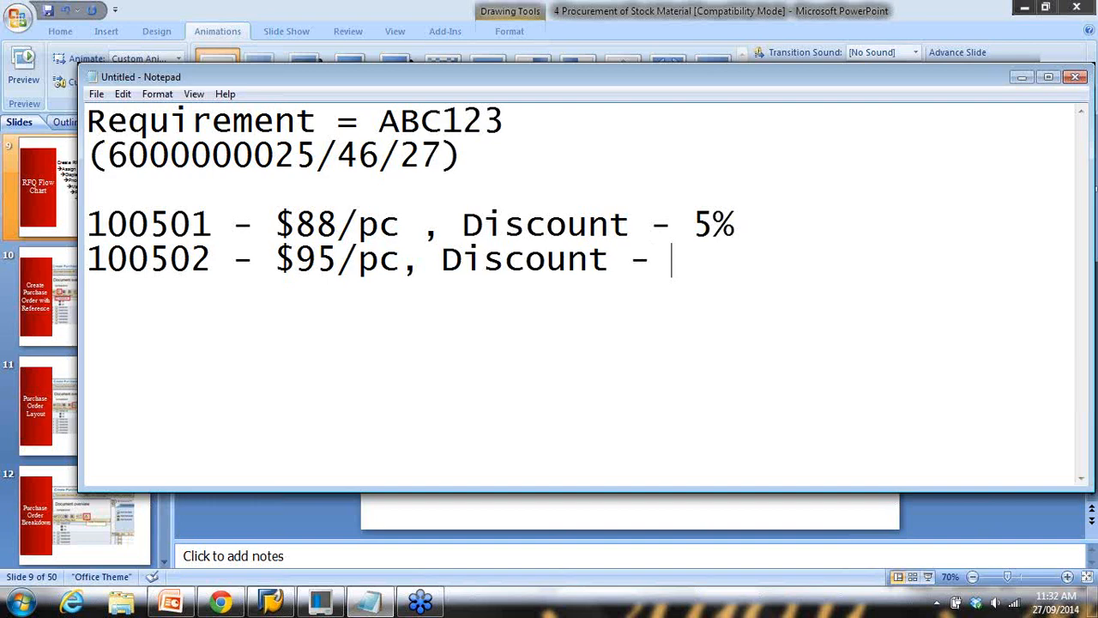
pyautogui.write(' 10')
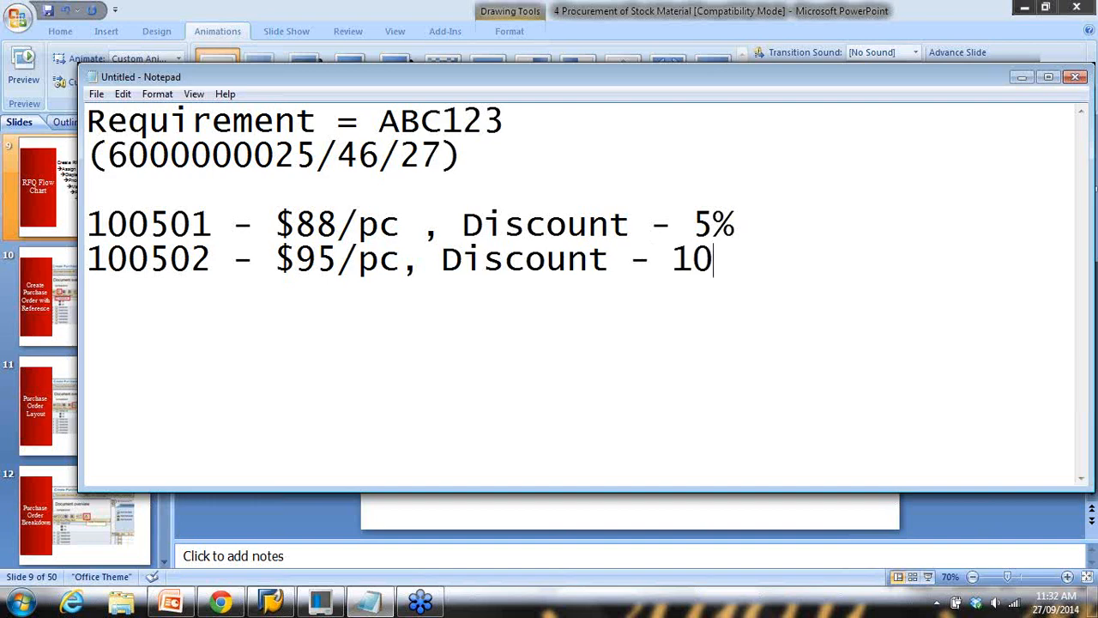
pyautogui.write('%100510 - $')
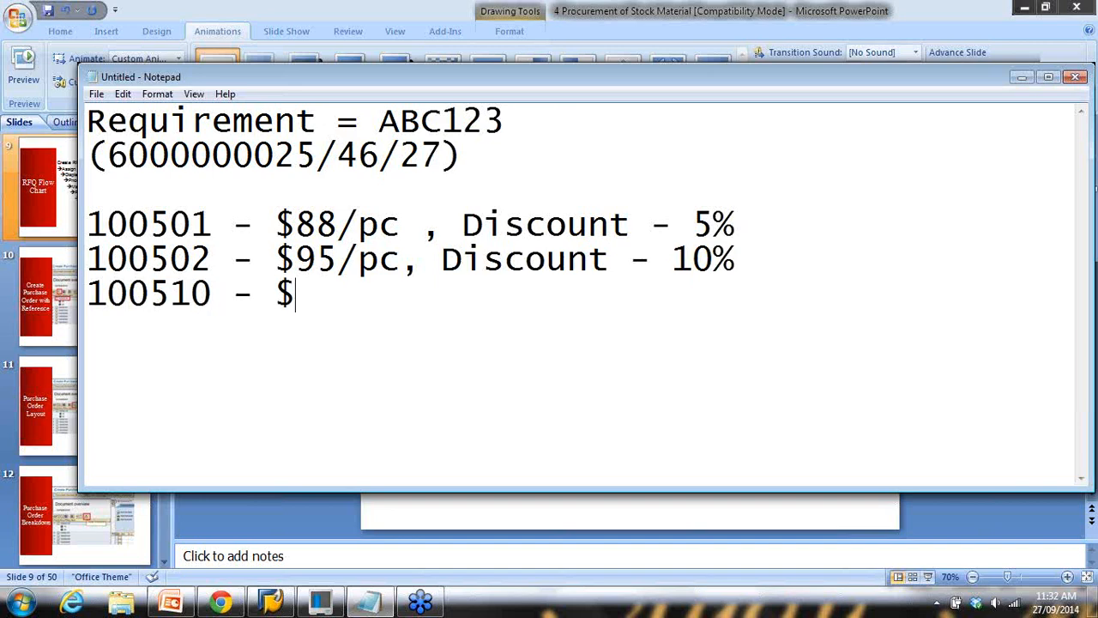
pyautogui.write('98')
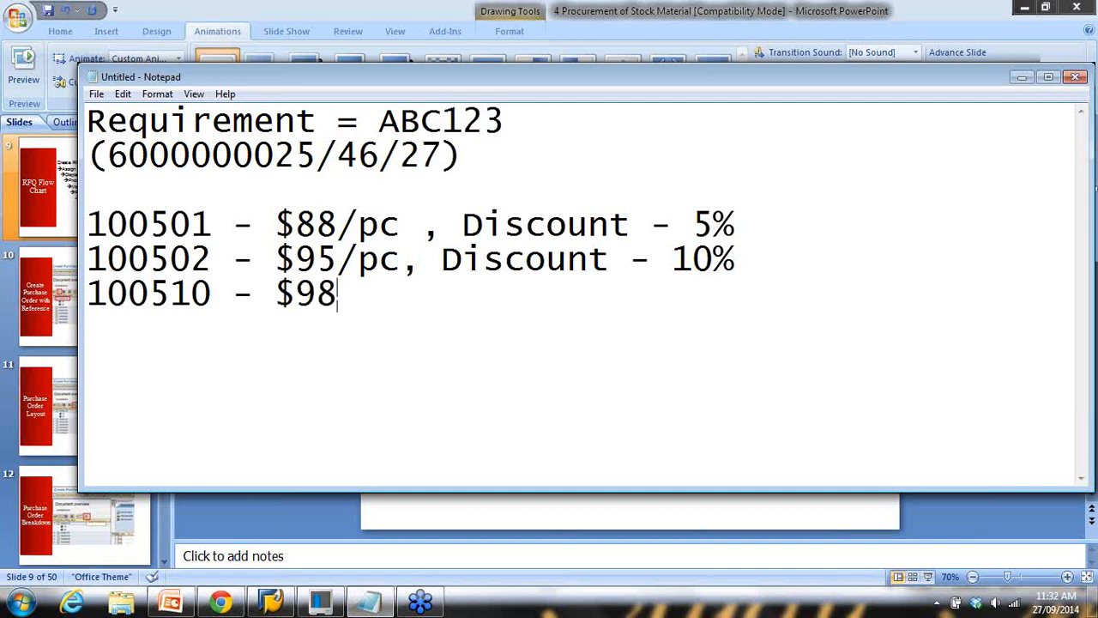
pyautogui.write('/pc')
pyautogui.press('BackSpace')
pyautogui.write(',')
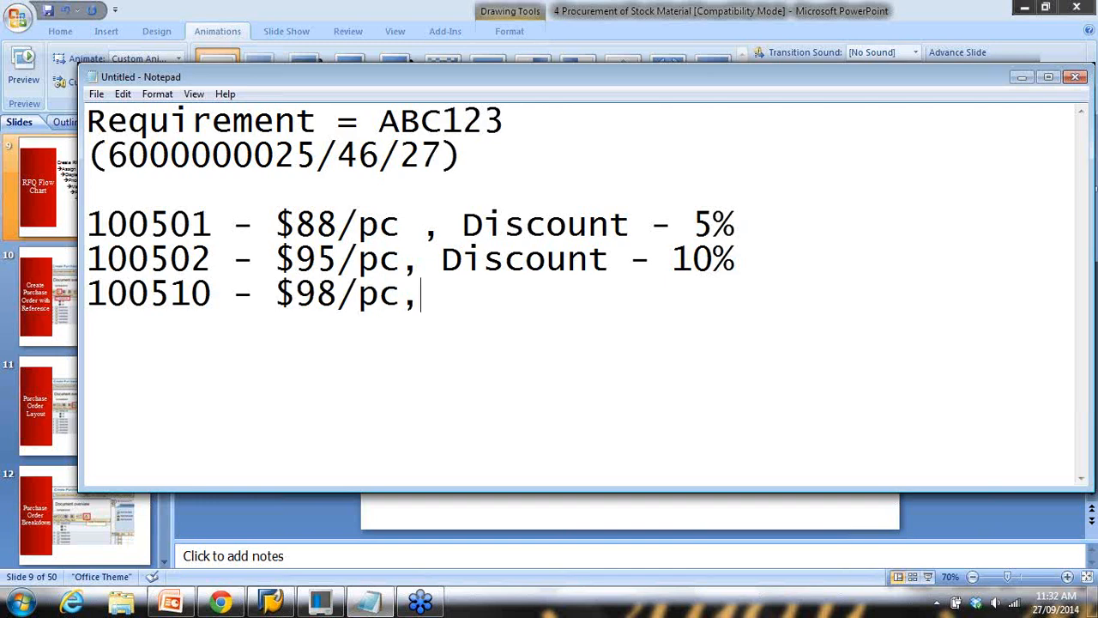
pyautogui.write(' Discount - ')
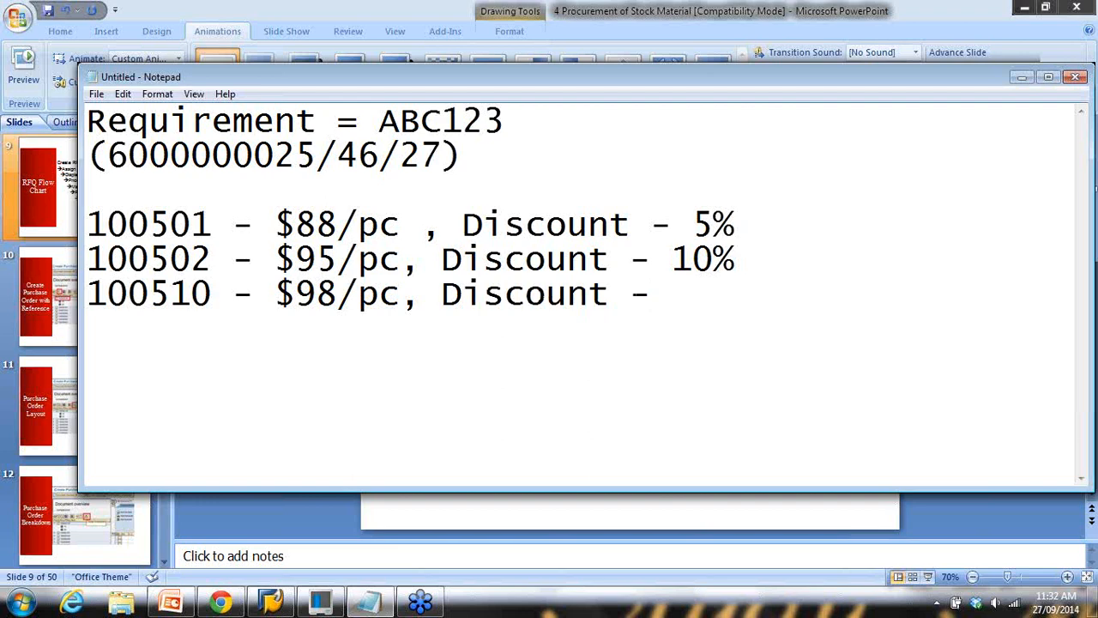
pyautogui.write('14%')
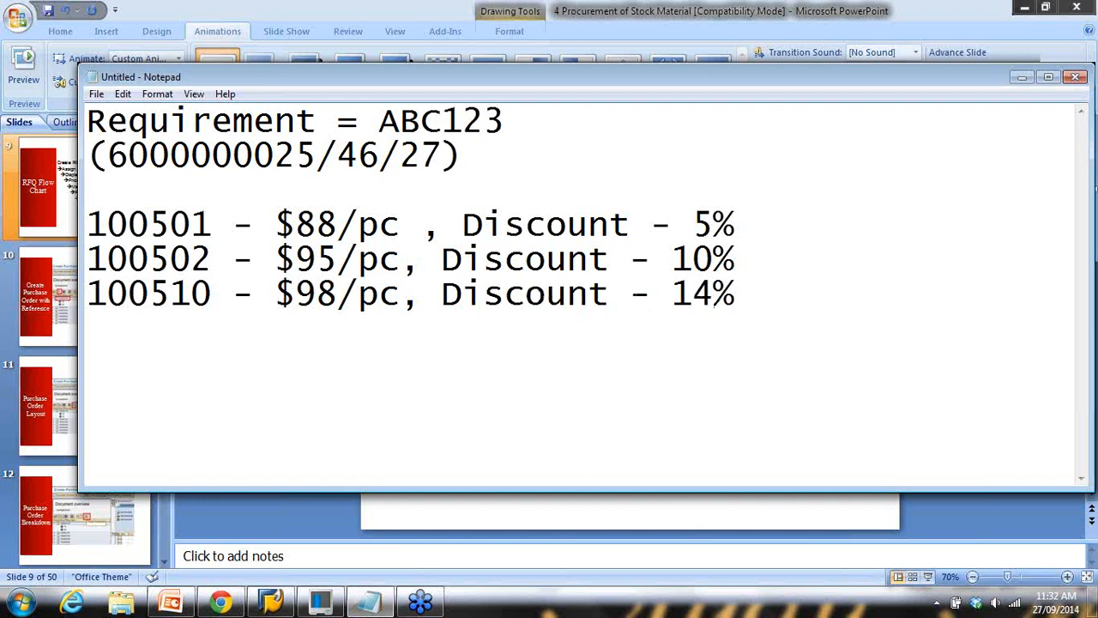
# Select the vendor price lines, then highlight Maintain Quotation (ME47), RFQ and Quotation on the slide
pyautogui.click(105, 224)
pyautogui.moveTo(135, 225); pyautogui.dragTo(535, 321)
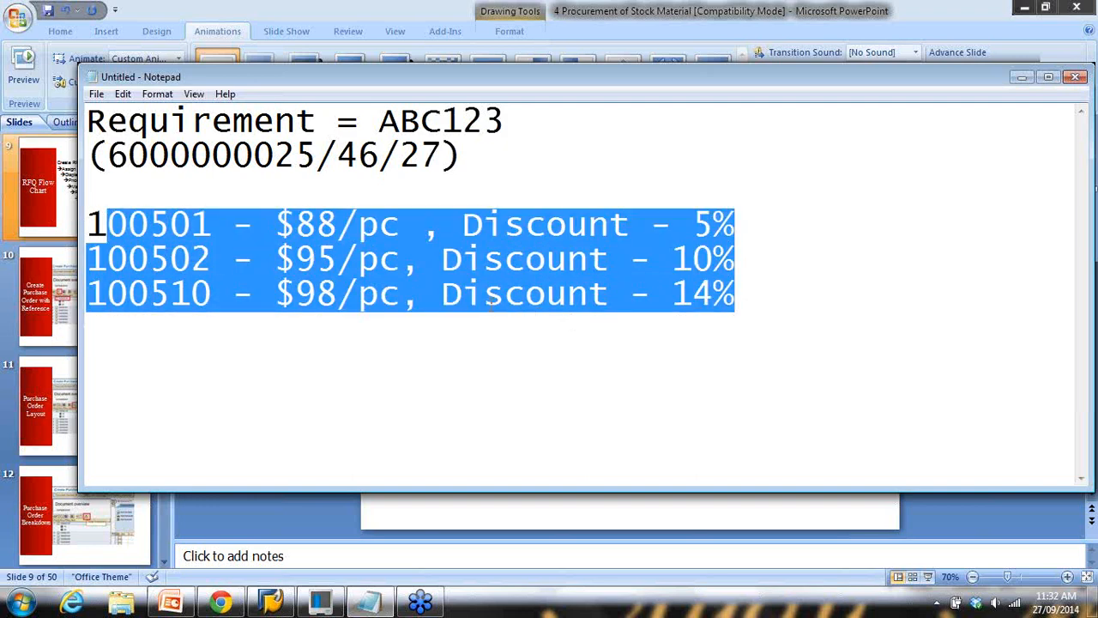
pyautogui.click(654, 518)
pyautogui.click(608, 348)
pyautogui.moveTo(571, 326); pyautogui.dragTo(791, 331)
pyautogui.moveTo(584, 225); pyautogui.dragTo(627, 225)
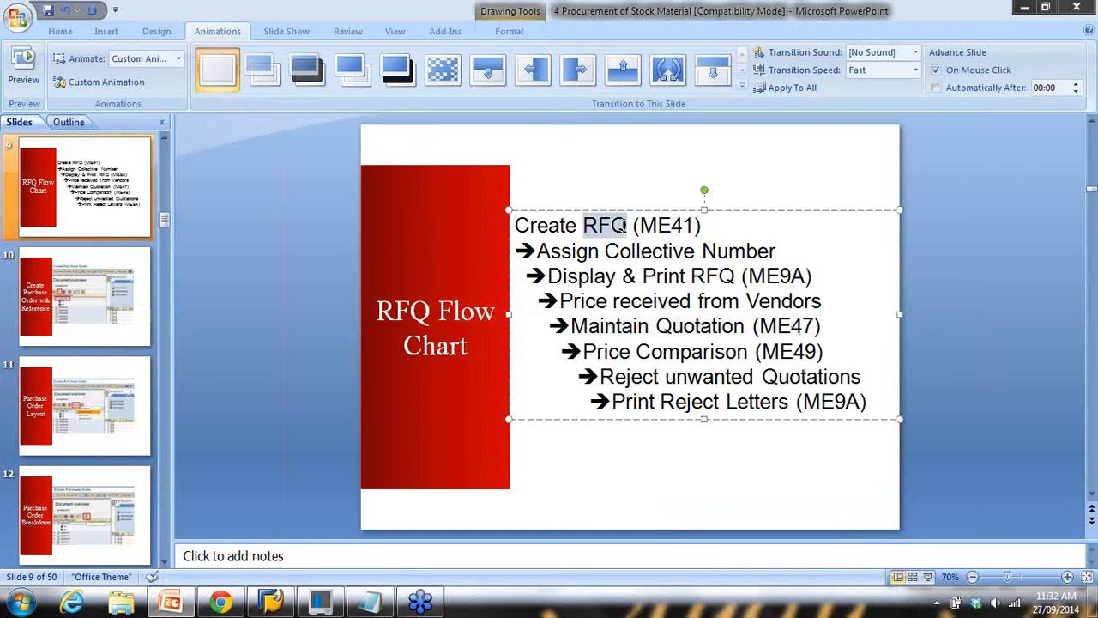
pyautogui.click(633, 326)
pyautogui.moveTo(657, 326); pyautogui.dragTo(738, 324)
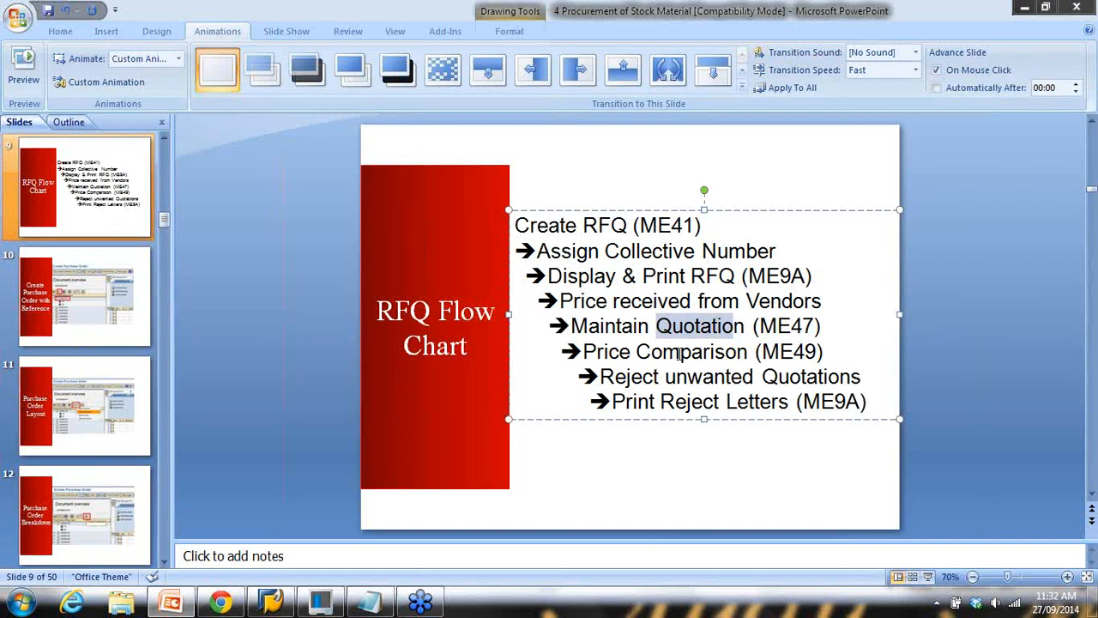
# Add an 'RFQ ==> Quotation' heading above the vendor prices in Notepad, then return to the slide
pyautogui.click(370, 601)
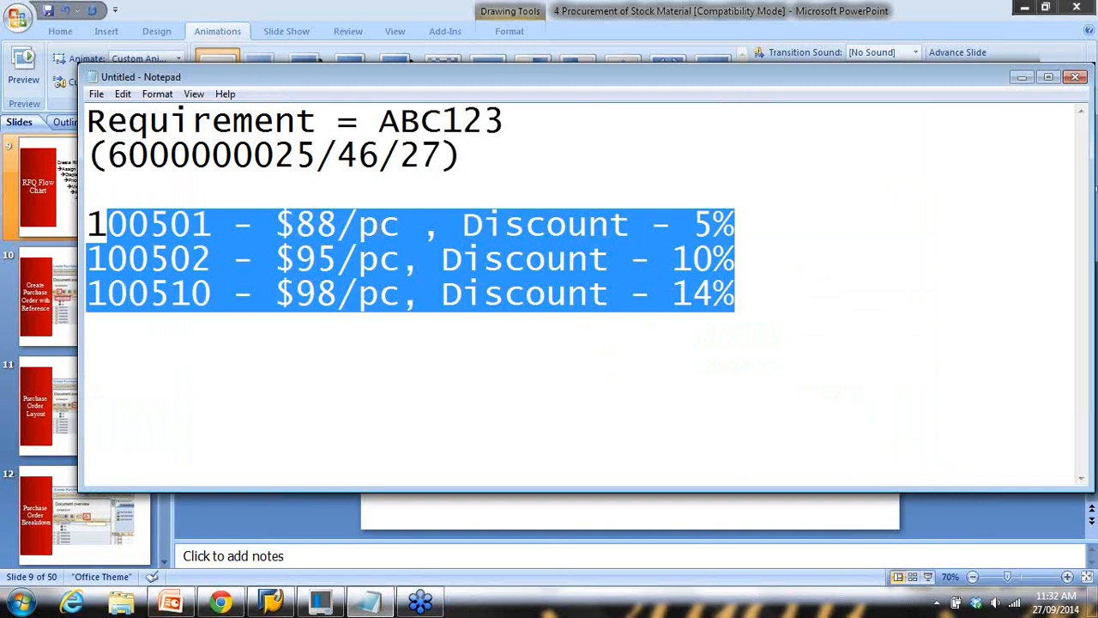
pyautogui.click(402, 192)
pyautogui.press('Return')
pyautogui.write('RQ')
pyautogui.press('BackSpace')
pyautogui.write('FZ')
pyautogui.press('BackSpace')
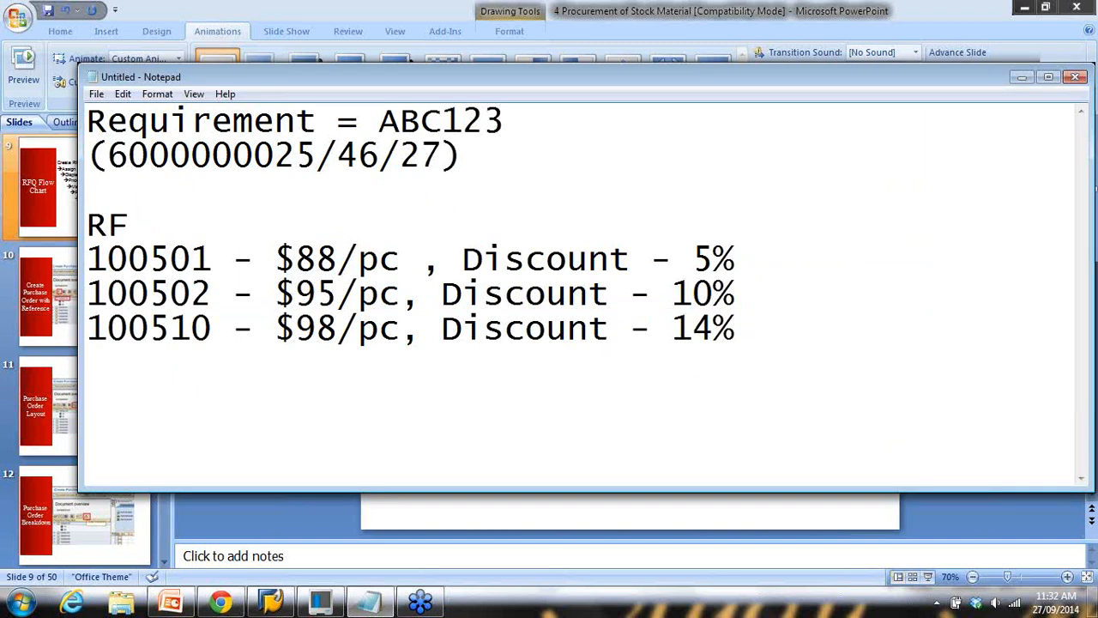
pyautogui.write('Q == > Quo')
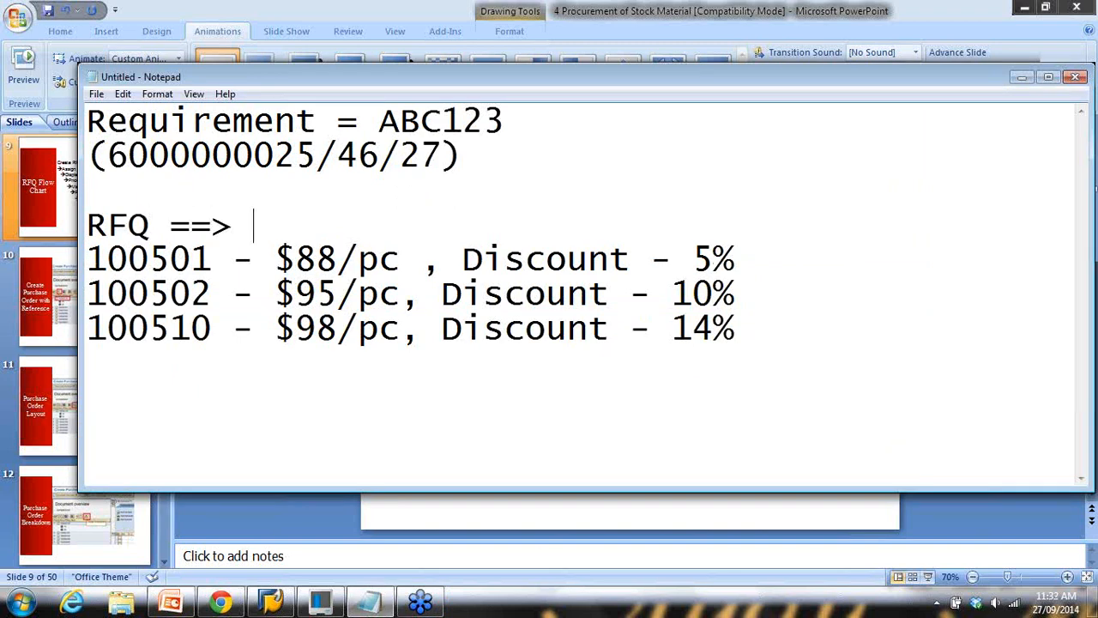
pyautogui.write('tation')
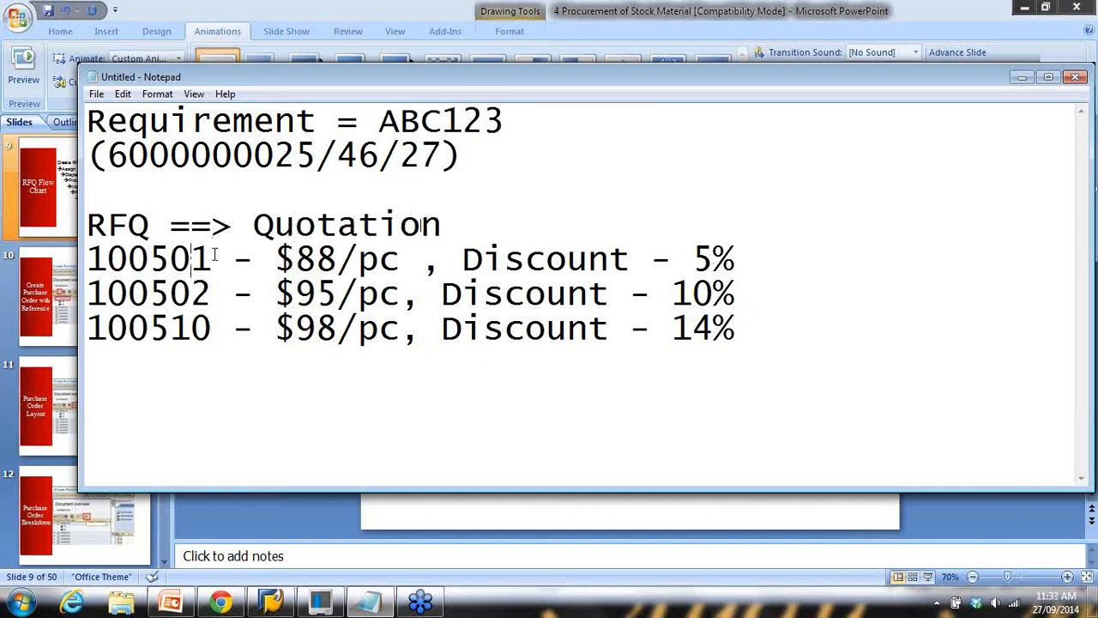
pyautogui.moveTo(194, 257); pyautogui.dragTo(504, 294)
pyautogui.click(408, 529)
pyautogui.click(686, 337)
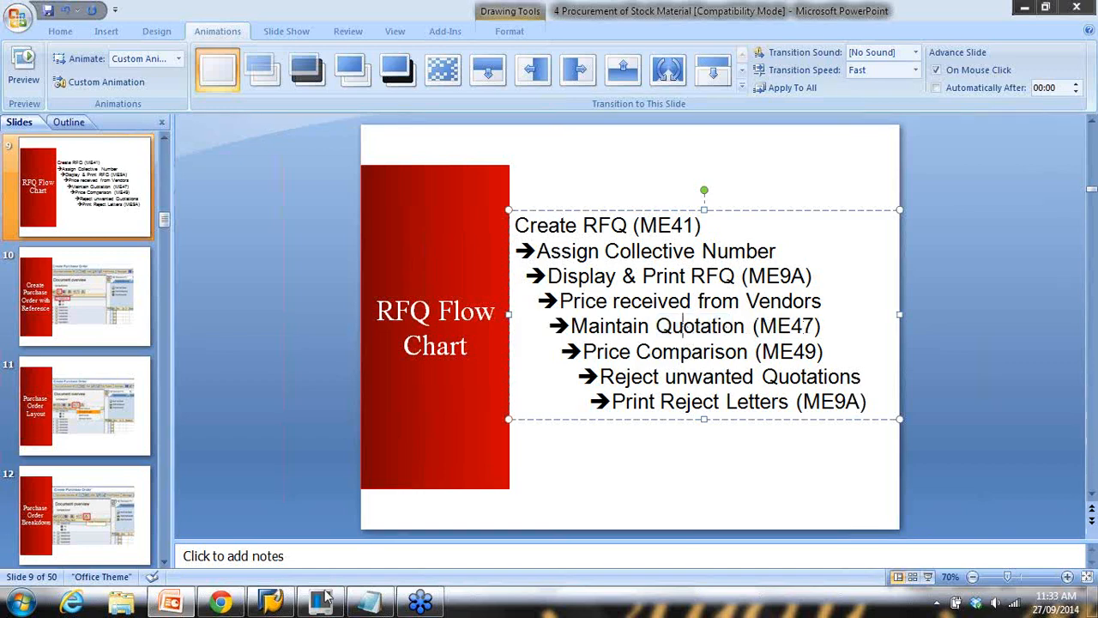
# Leave the message output and start ME47 Maintain Quotation from the SAP Easy Access menu
pyautogui.click(271, 601)
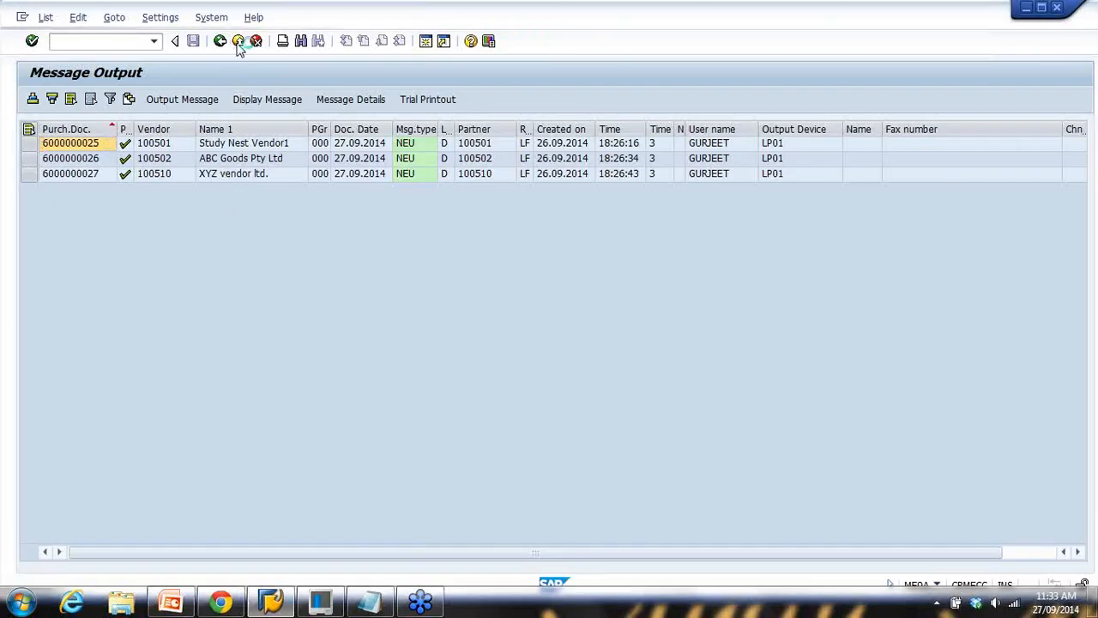
pyautogui.click(238, 41)
pyautogui.click(237, 41)
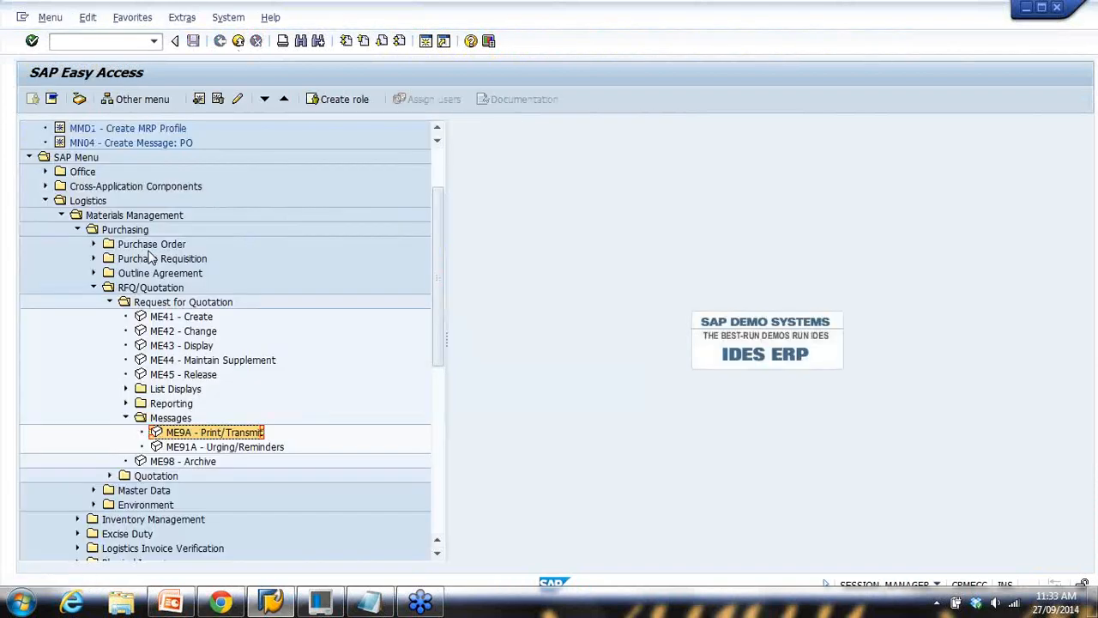
pyautogui.scroll(-3, 149, 261)
pyautogui.scroll(1, 127, 295)
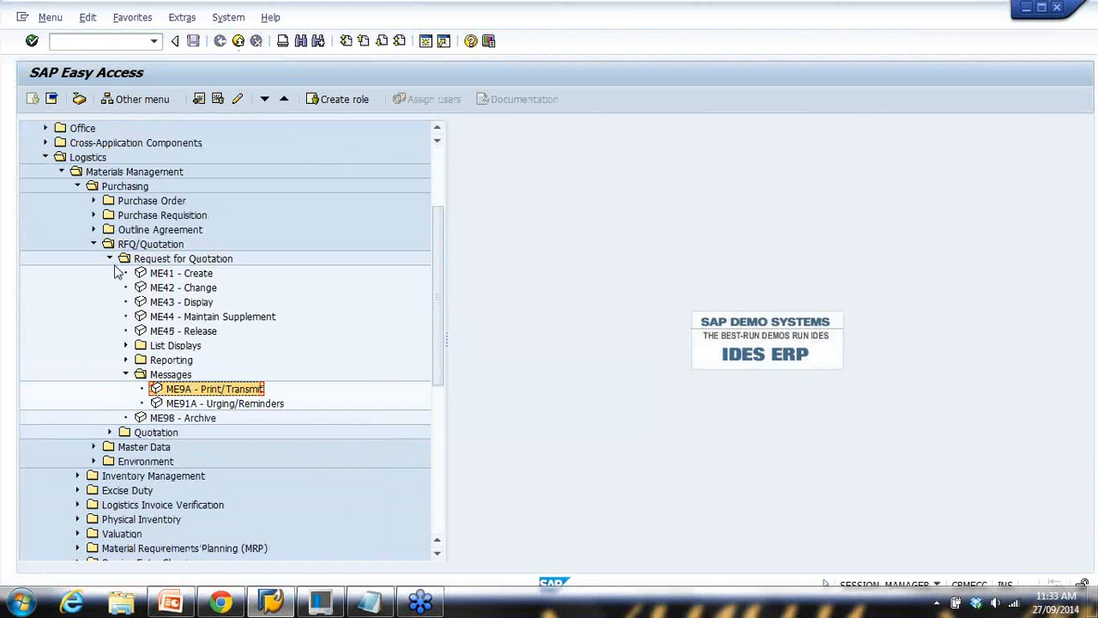
pyautogui.scroll(-1, 137, 360)
pyautogui.click(110, 388)
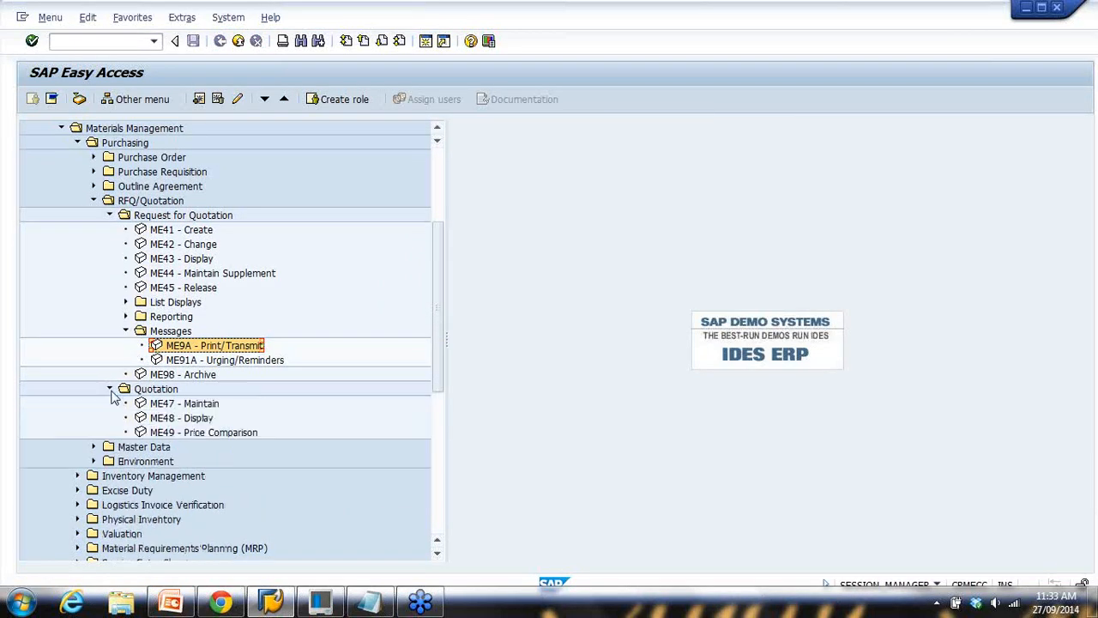
pyautogui.click(110, 216)
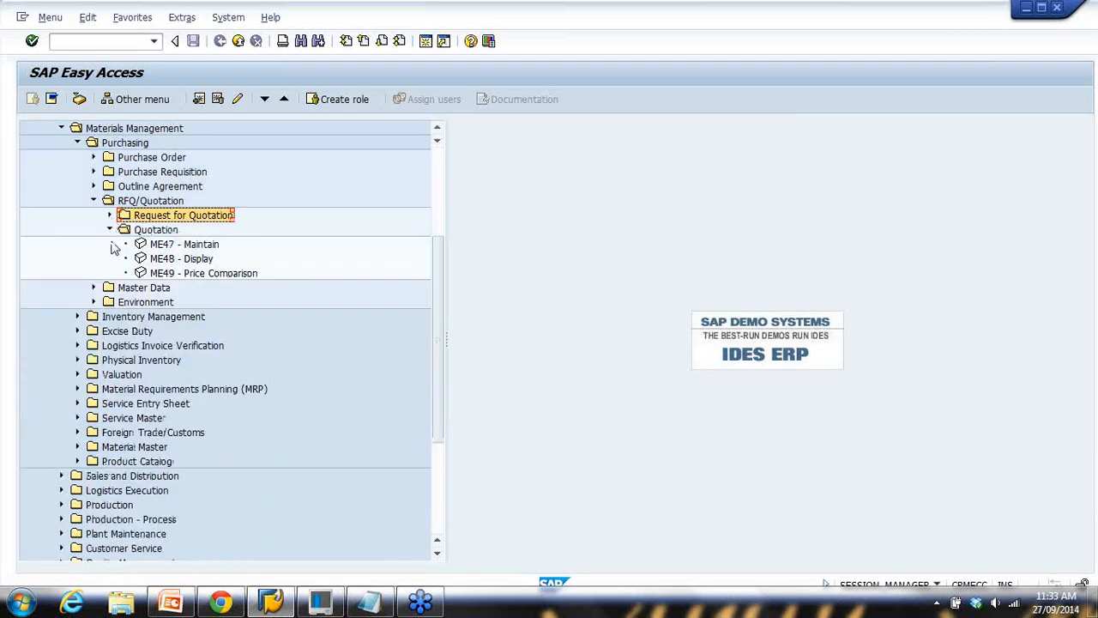
pyautogui.click(170, 249)
pyautogui.doubleClick(196, 246)
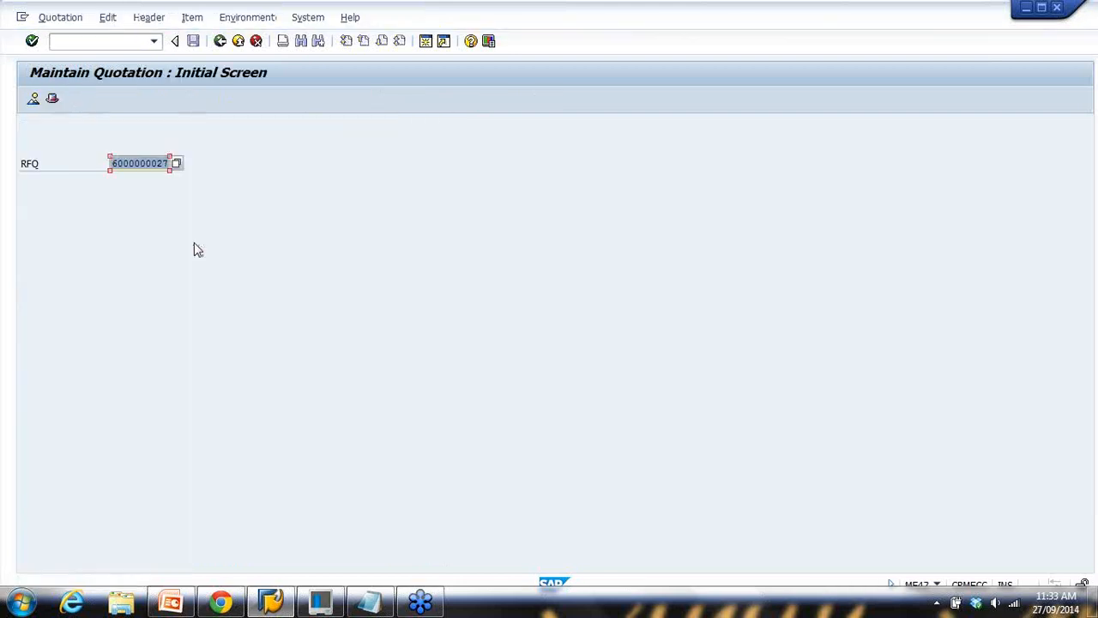
pyautogui.click(384, 605)
pyautogui.click(179, 254)
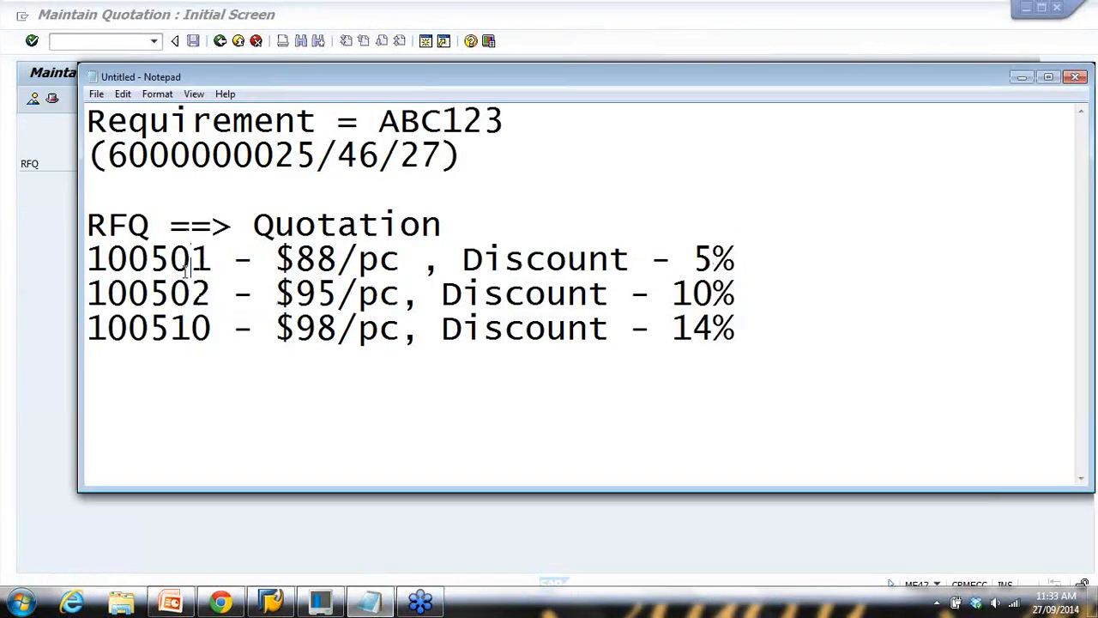
pyautogui.click(293, 153)
pyautogui.moveTo(295, 153); pyautogui.dragTo(315, 153)
pyautogui.hotkey('ctrl', 'c')
pyautogui.click(65, 205)
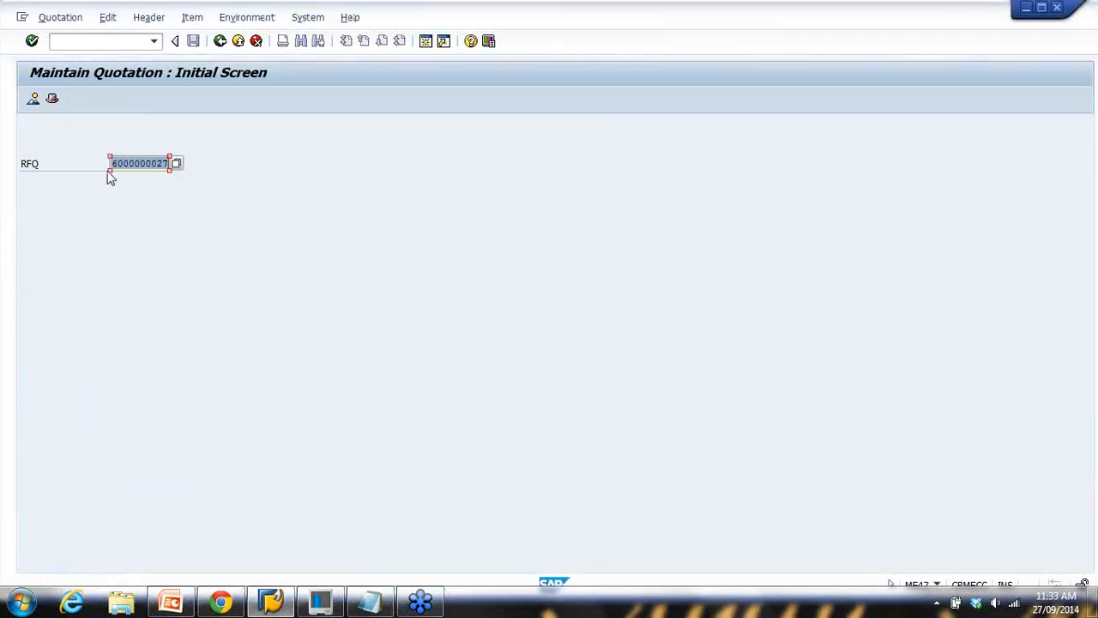
pyautogui.moveTo(164, 163); pyautogui.dragTo(210, 165)
pyautogui.hotkey('ctrl', 'v')
pyautogui.press('Return')
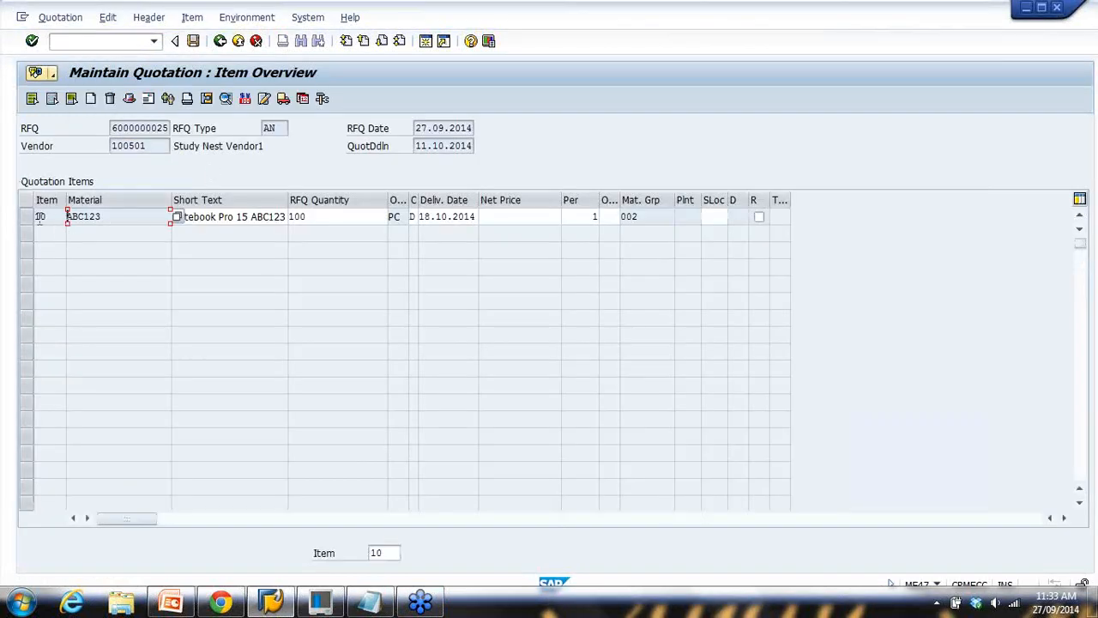
# Enter a PBXX gross price of 88 in item 10's pricing conditions
pyautogui.click(27, 217)
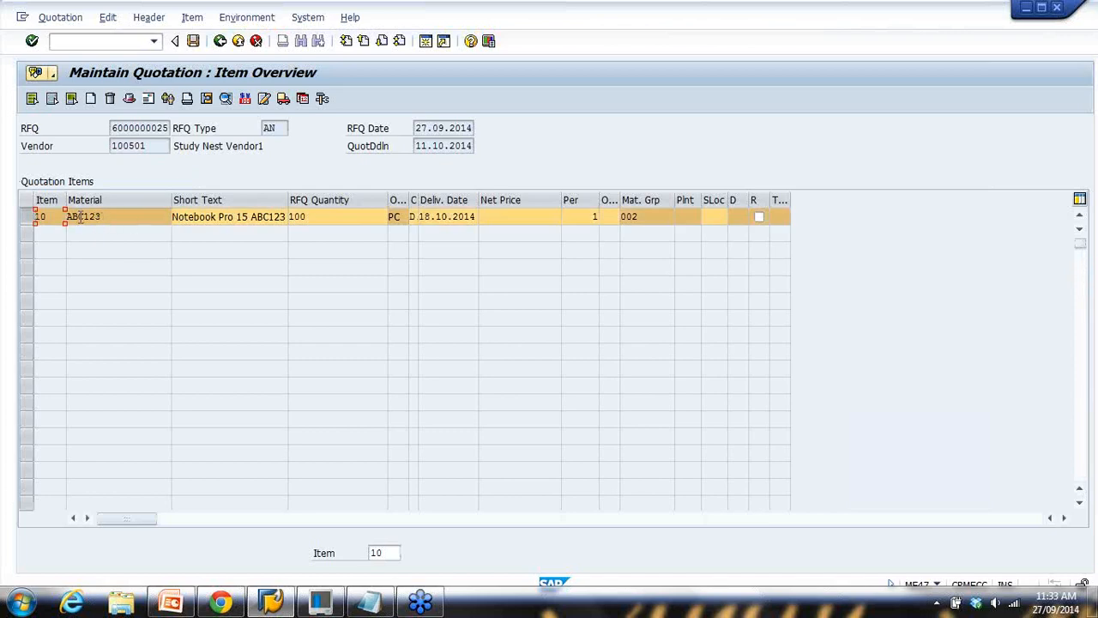
pyautogui.click(245, 100)
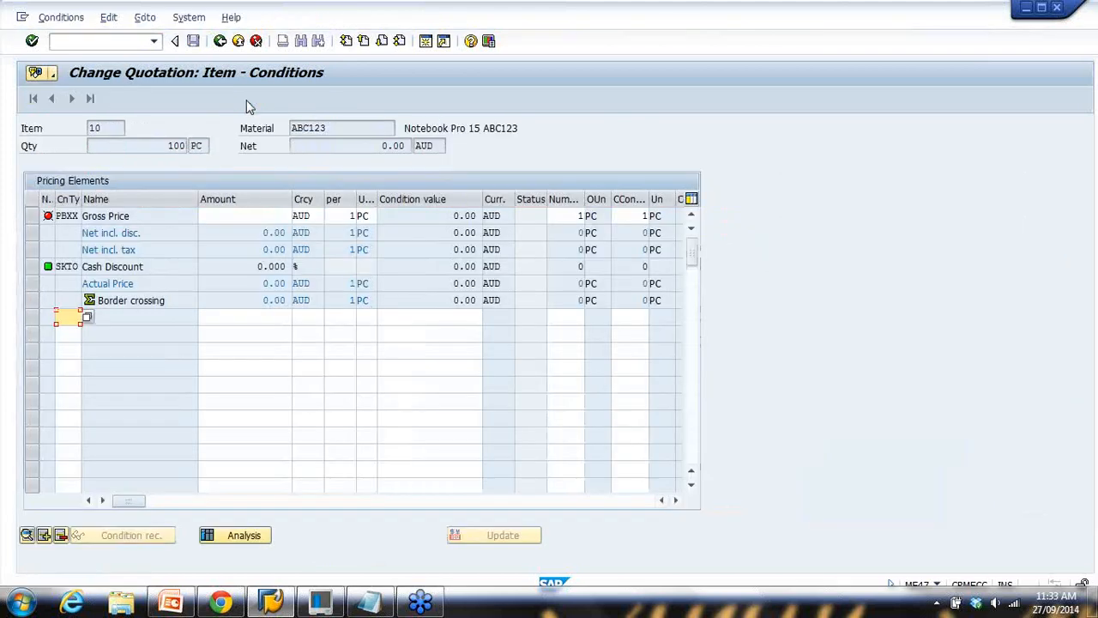
pyautogui.click(374, 611)
pyautogui.moveTo(296, 259); pyautogui.dragTo(338, 260)
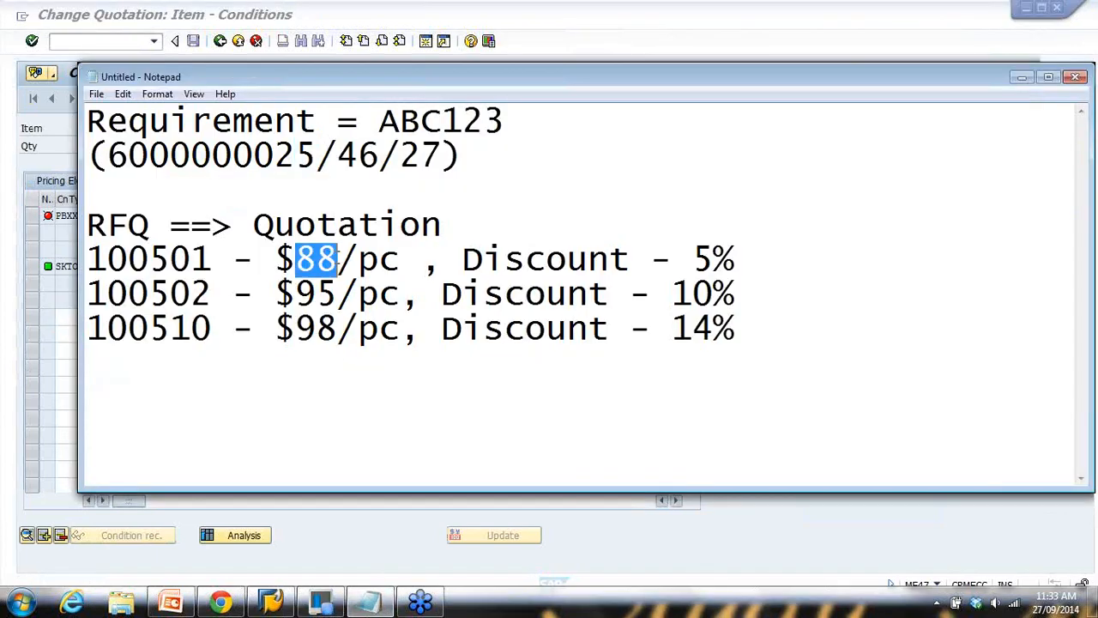
pyautogui.click(419, 603)
pyautogui.click(284, 215)
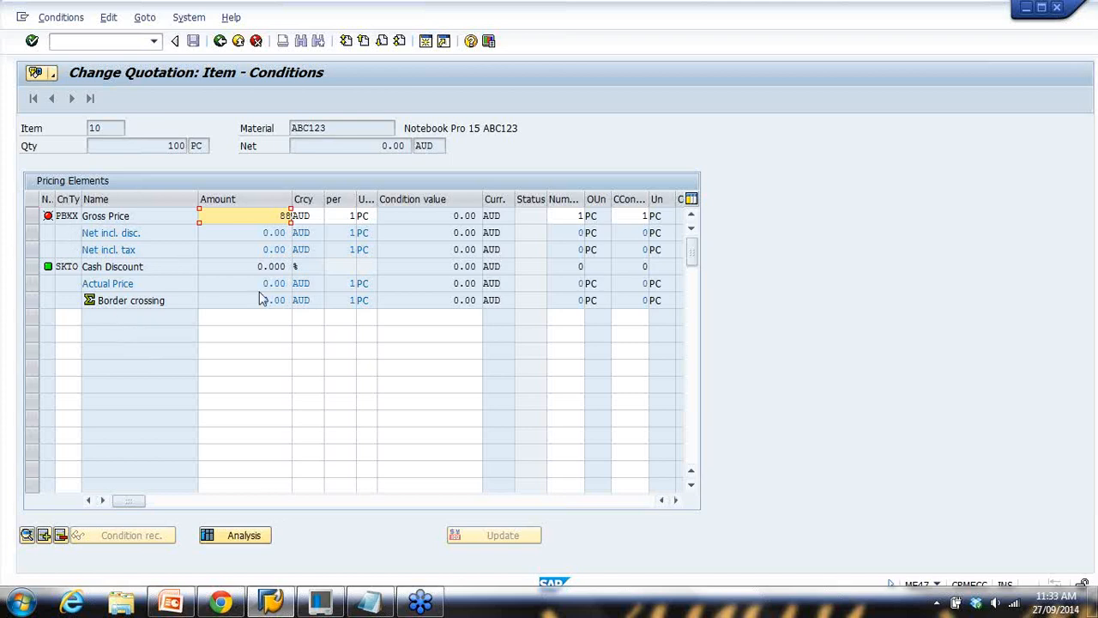
pyautogui.press('Return')
pyautogui.click(43, 221)
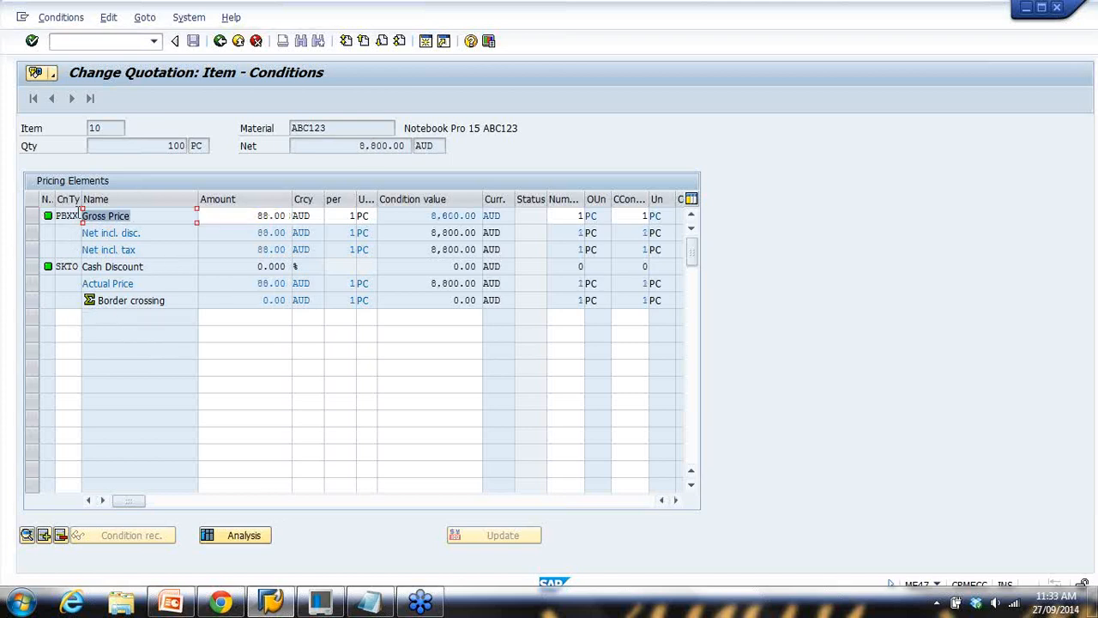
# Add an RA01 Discount % on Gross condition with amount 5
pyautogui.click(370, 603)
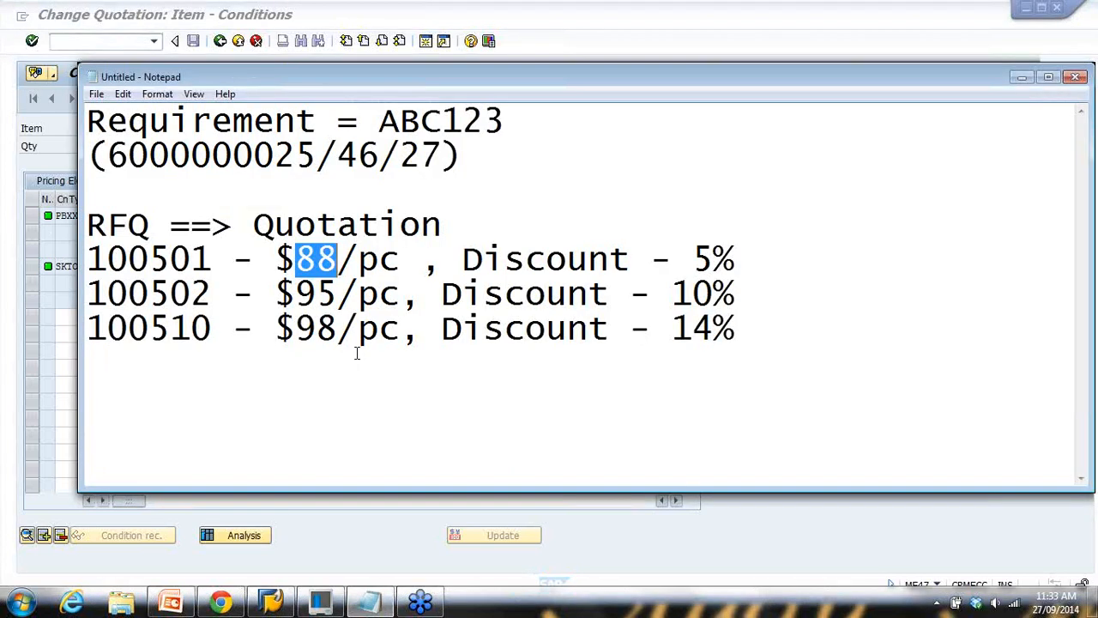
pyautogui.moveTo(483, 258); pyautogui.dragTo(673, 258)
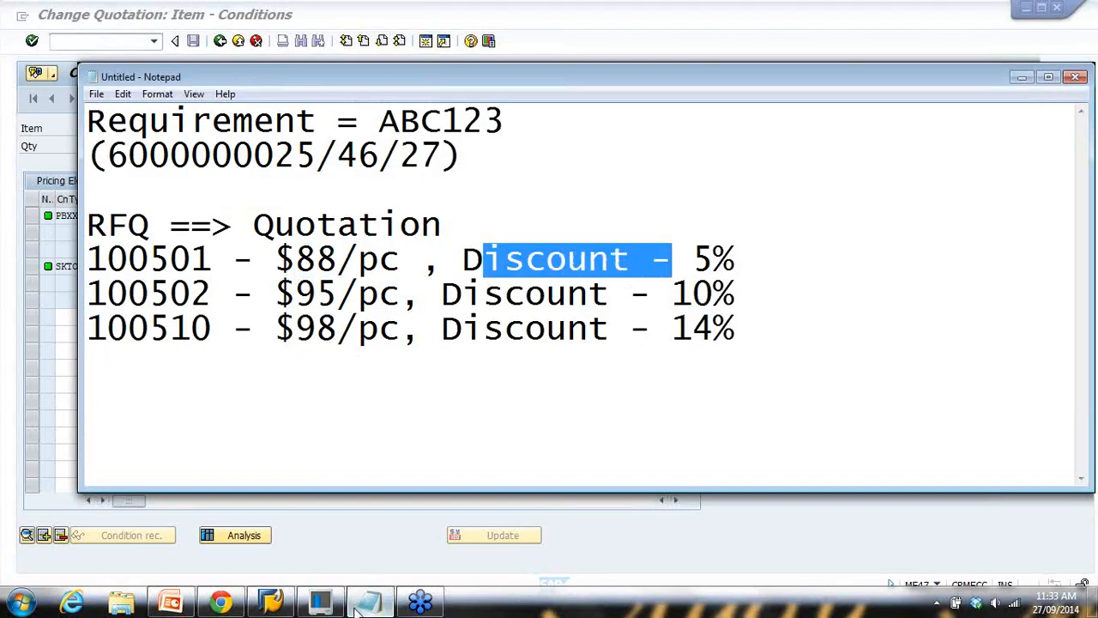
pyautogui.click(258, 502)
pyautogui.click(72, 319)
pyautogui.click(89, 319)
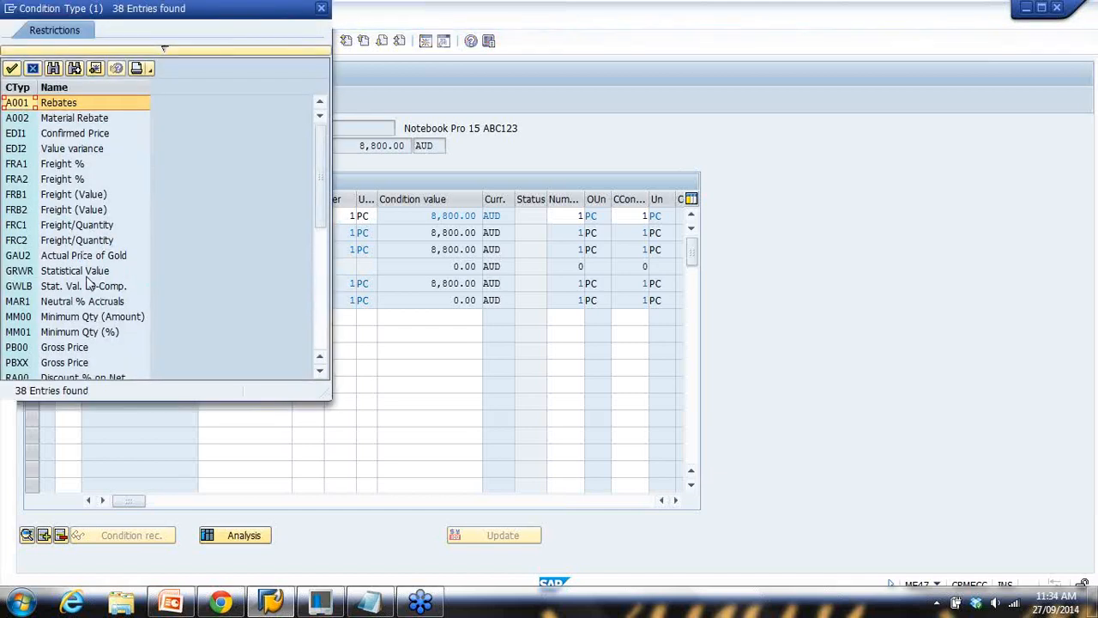
pyautogui.scroll(-2, 85, 300)
pyautogui.click(79, 302)
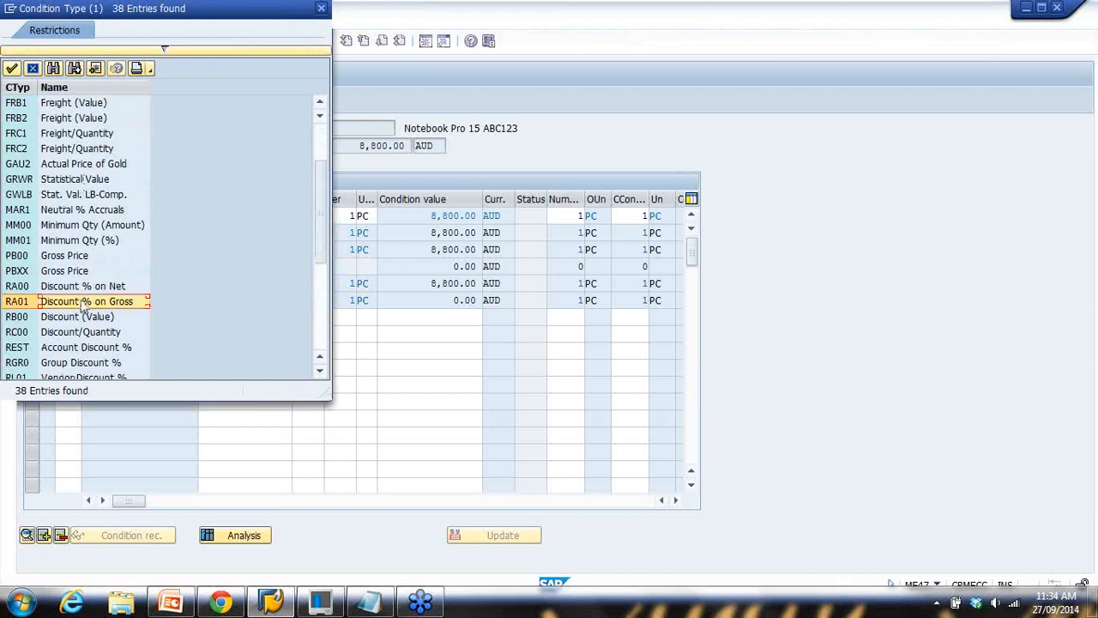
pyautogui.doubleClick(95, 301)
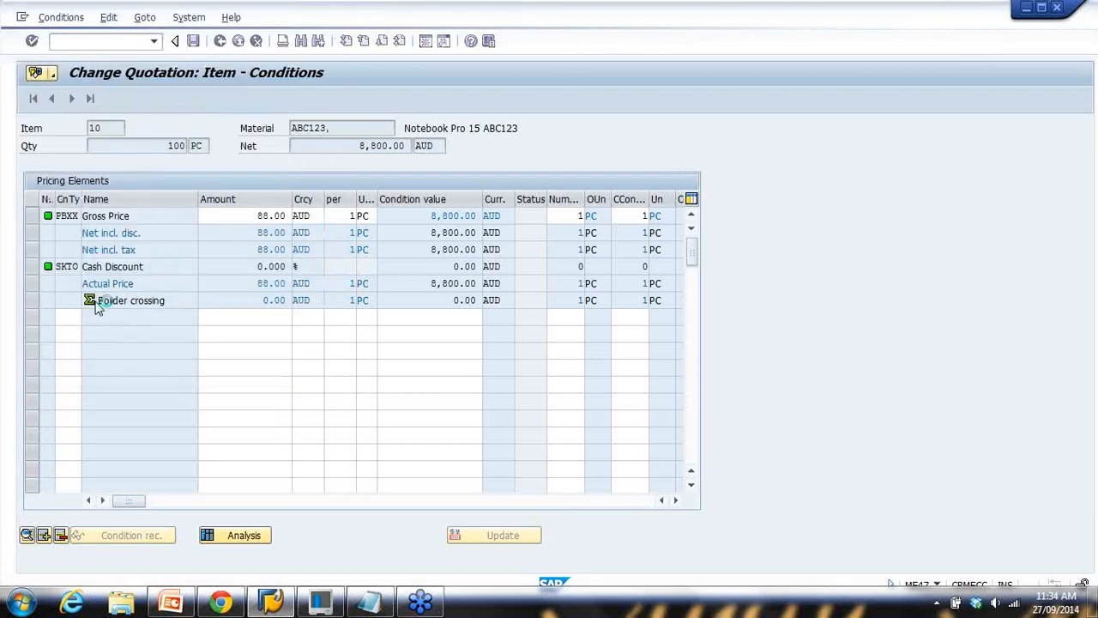
pyautogui.click(289, 319)
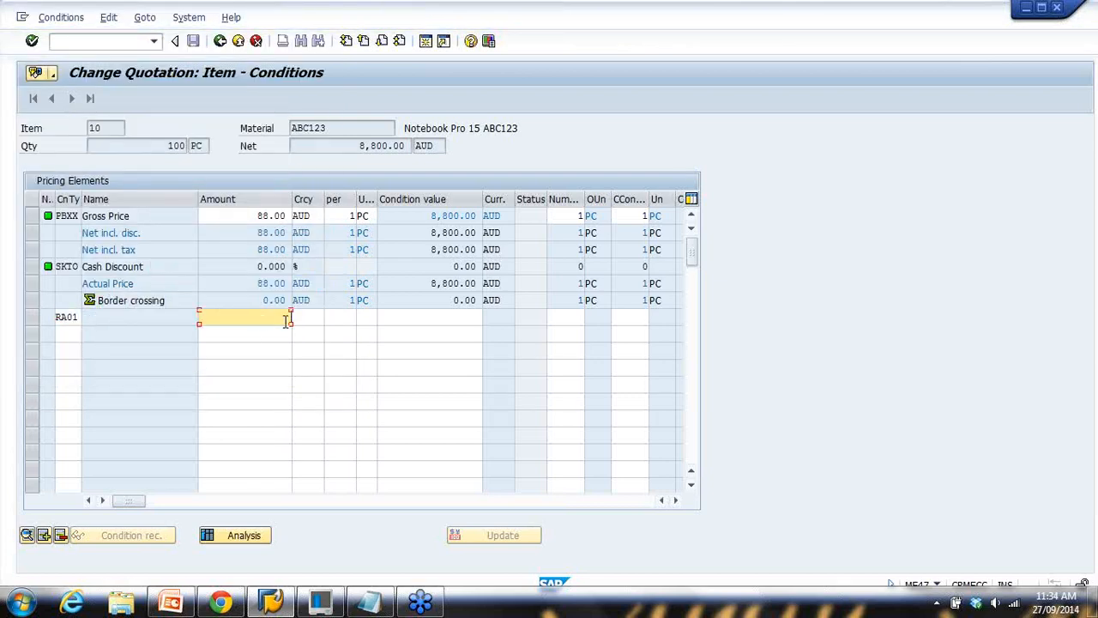
pyautogui.write('5')
pyautogui.press('Return')
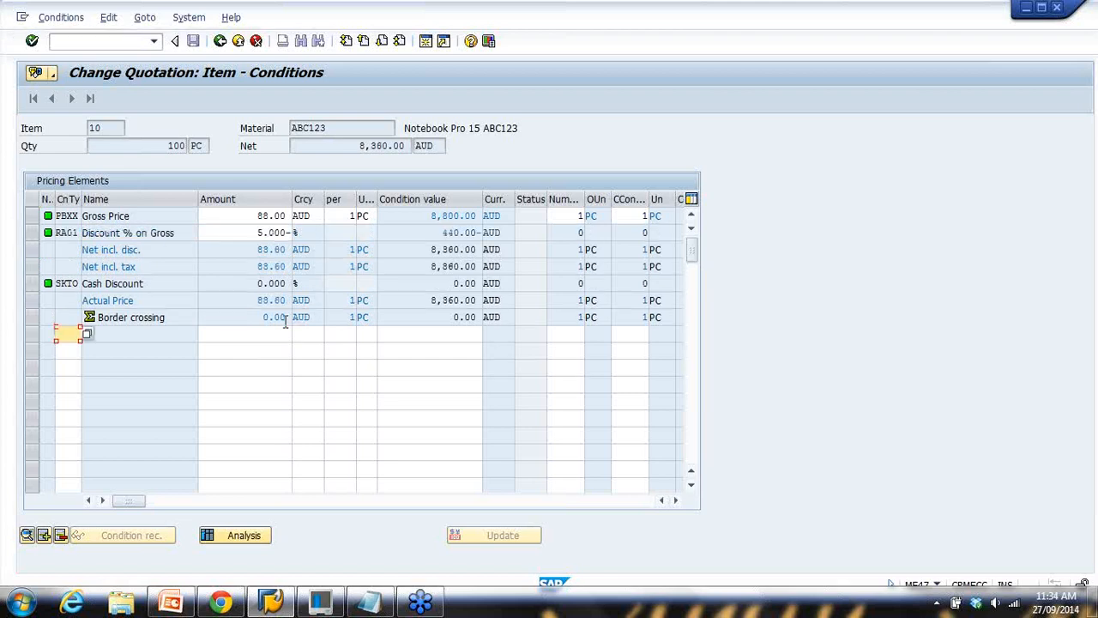
# Check the RA01 5% discount, go back to the item overview and save the quotation
pyautogui.click(66, 232)
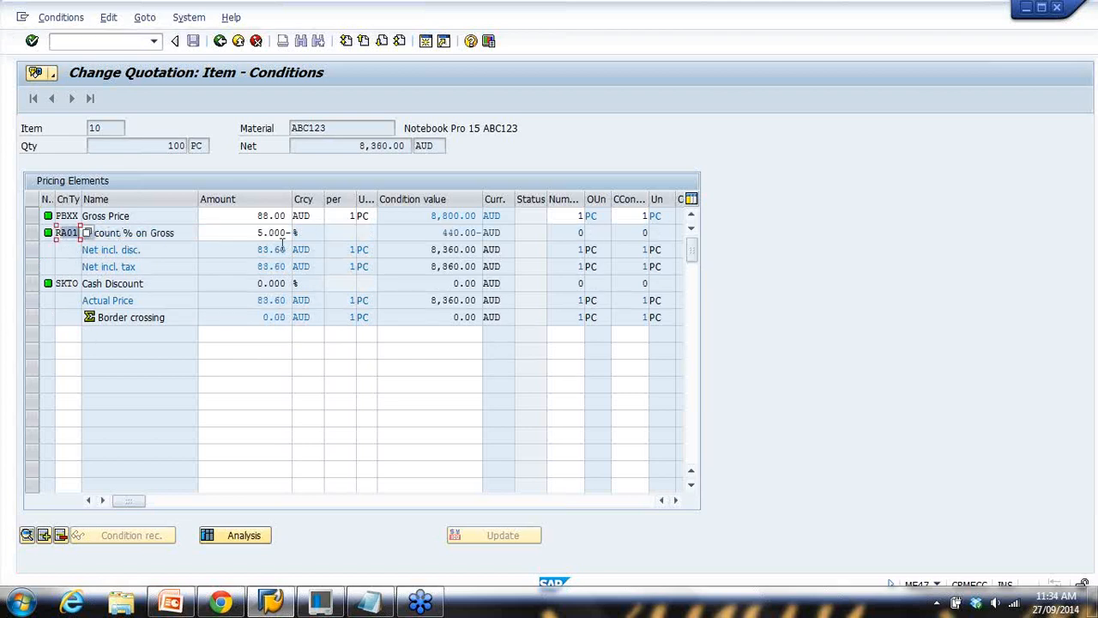
pyautogui.moveTo(168, 239); pyautogui.dragTo(81, 240)
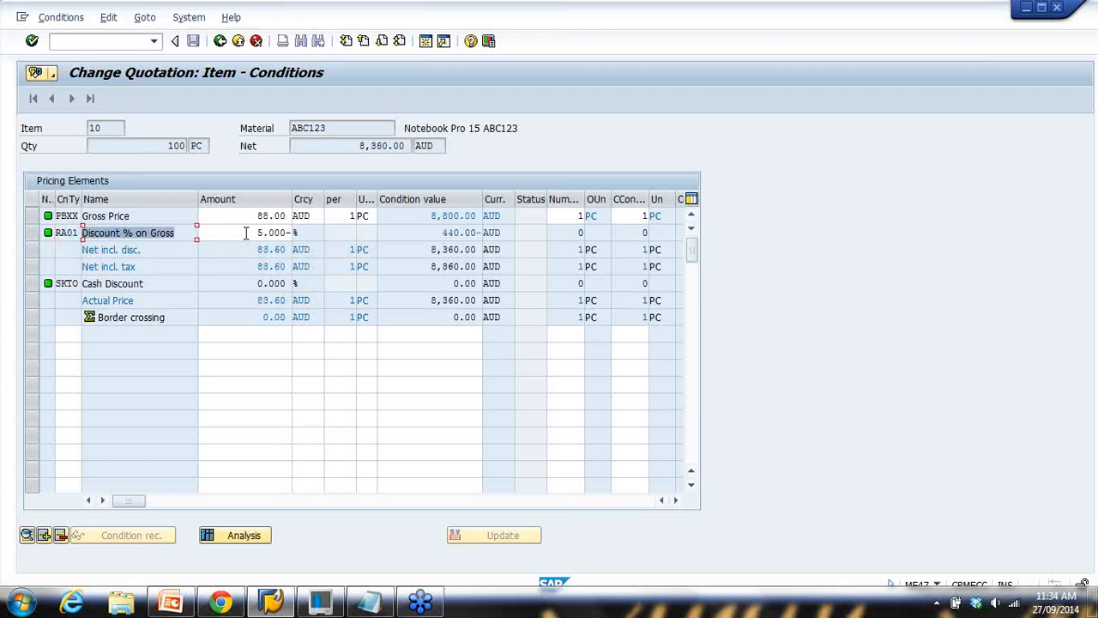
pyautogui.moveTo(246, 233); pyautogui.dragTo(296, 234)
pyautogui.click(219, 46)
pyautogui.hotkey('ctrl', 's')
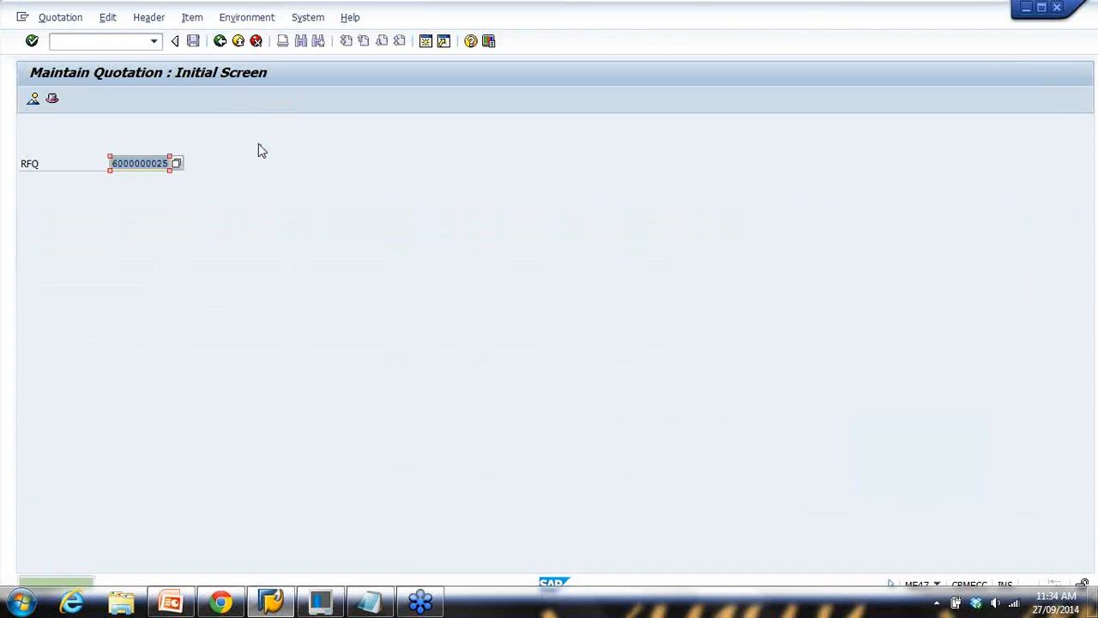
pyautogui.click(369, 601)
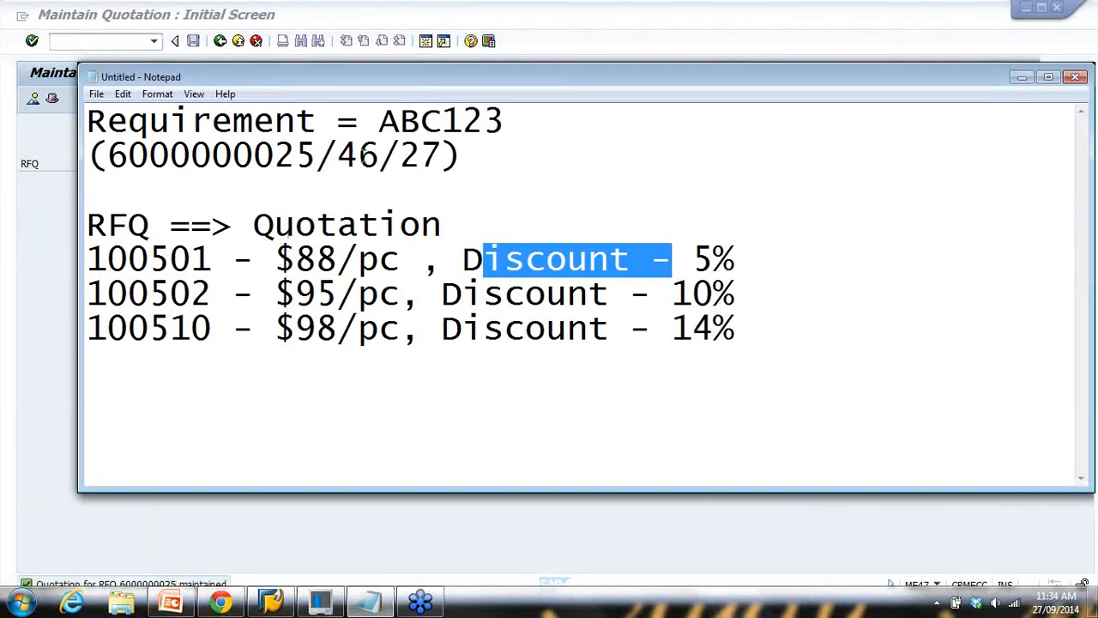
pyautogui.click(354, 157)
pyautogui.press('BackSpace')
pyautogui.write('2')
pyautogui.moveTo(341, 158); pyautogui.dragTo(403, 158)
pyautogui.click(54, 205)
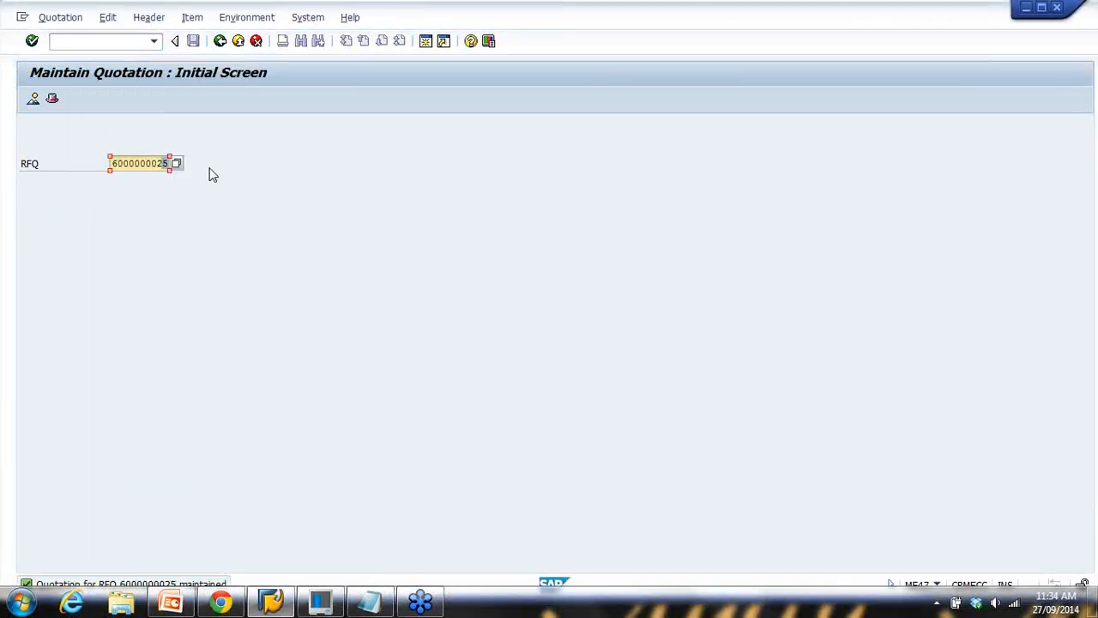
pyautogui.hotkey('ctrl', 'v')
pyautogui.press('Return')
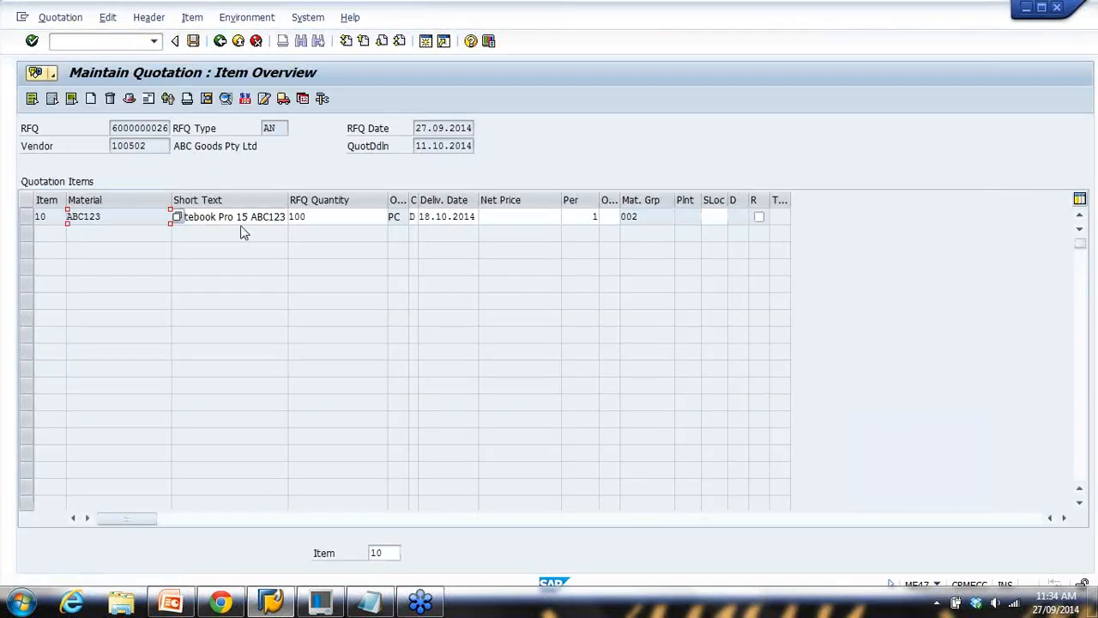
pyautogui.click(27, 218)
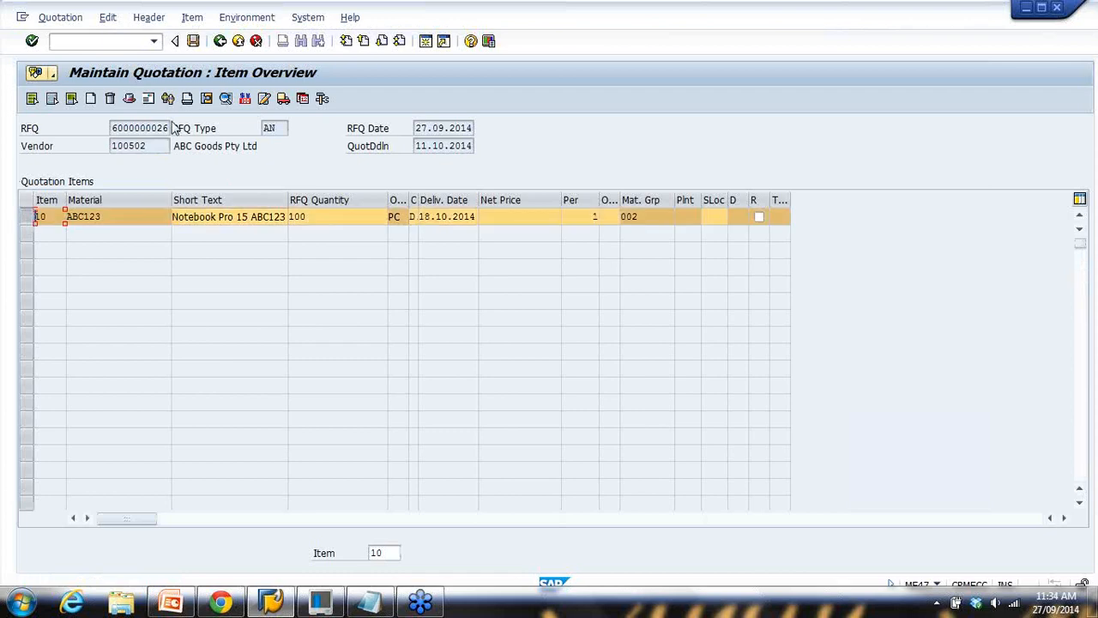
pyautogui.click(246, 99)
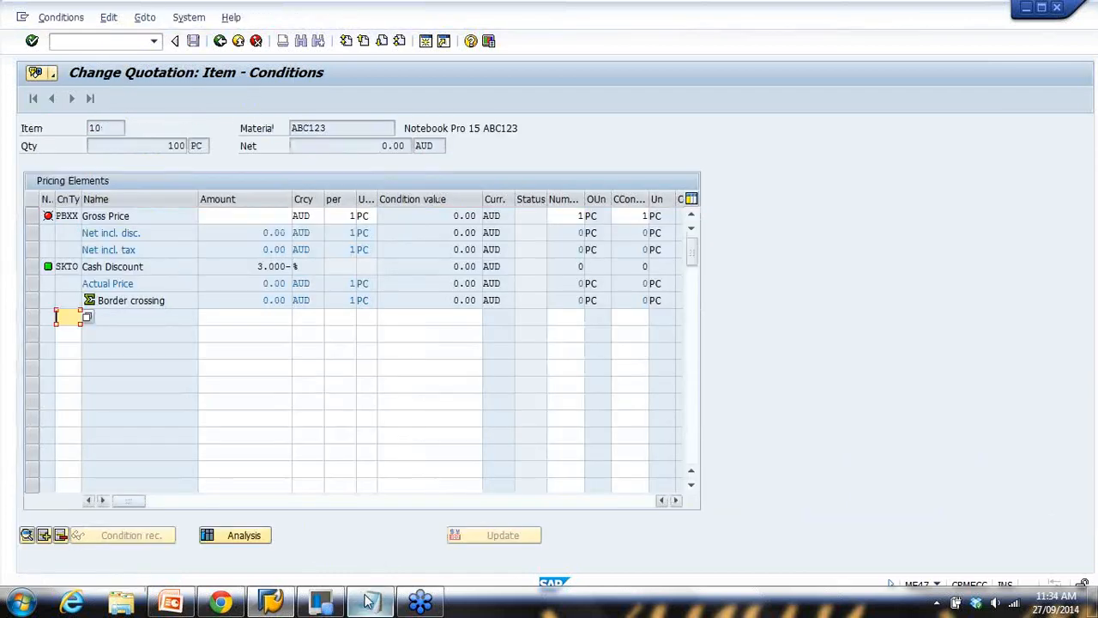
pyautogui.click(369, 601)
pyautogui.moveTo(316, 294); pyautogui.dragTo(342, 296)
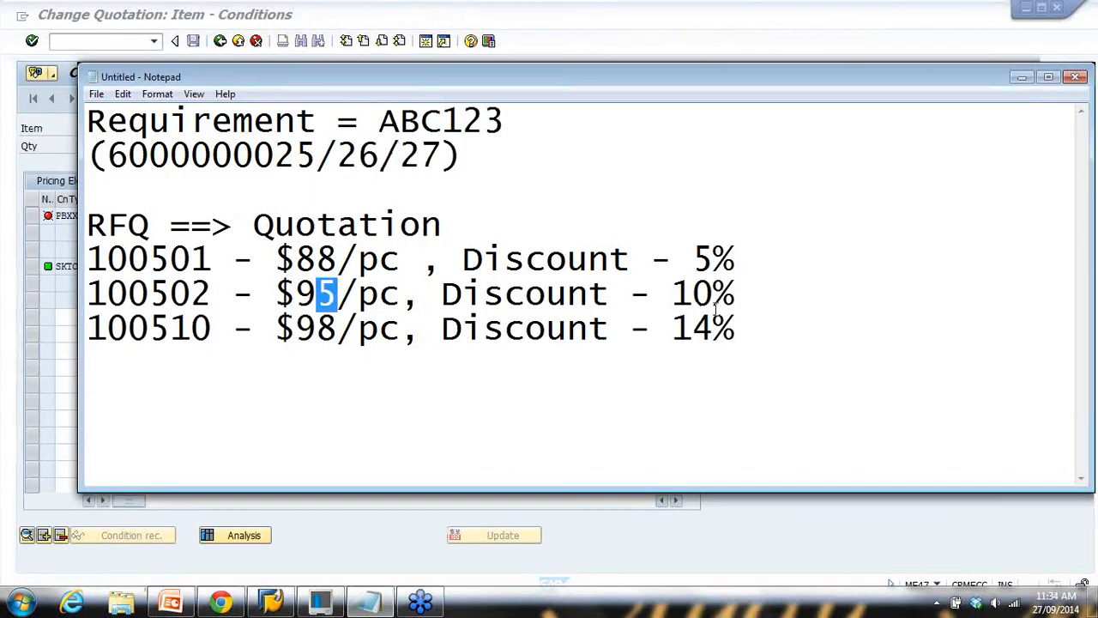
pyautogui.click(668, 53)
pyautogui.click(277, 216)
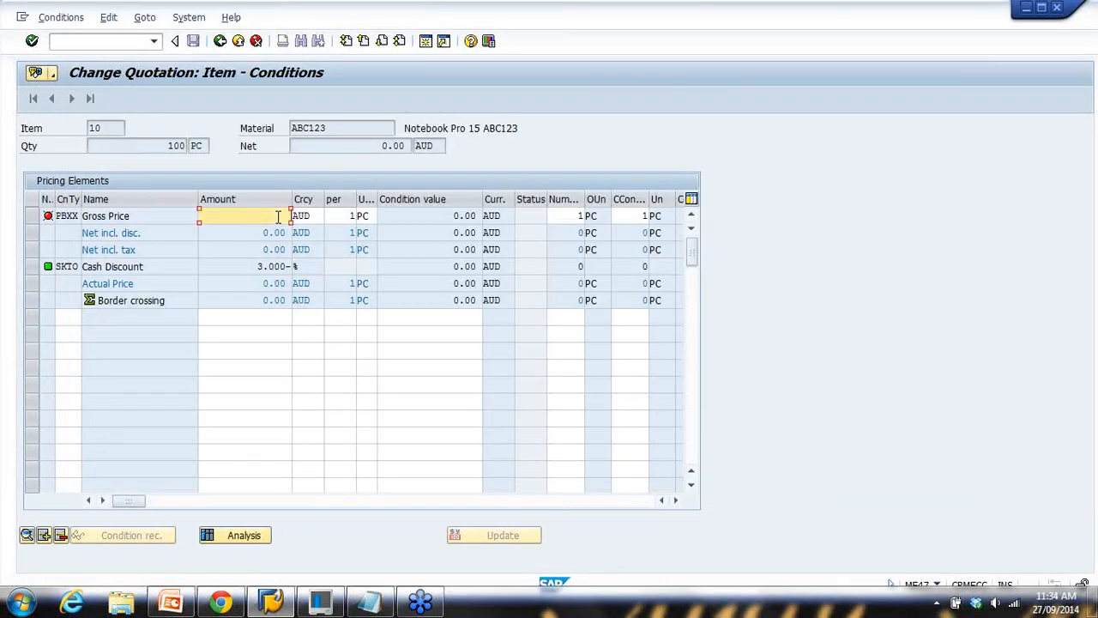
pyautogui.press('Return')
# Add condition RA01 with a 10% discount, go back and save the quotation
pyautogui.click(66, 316)
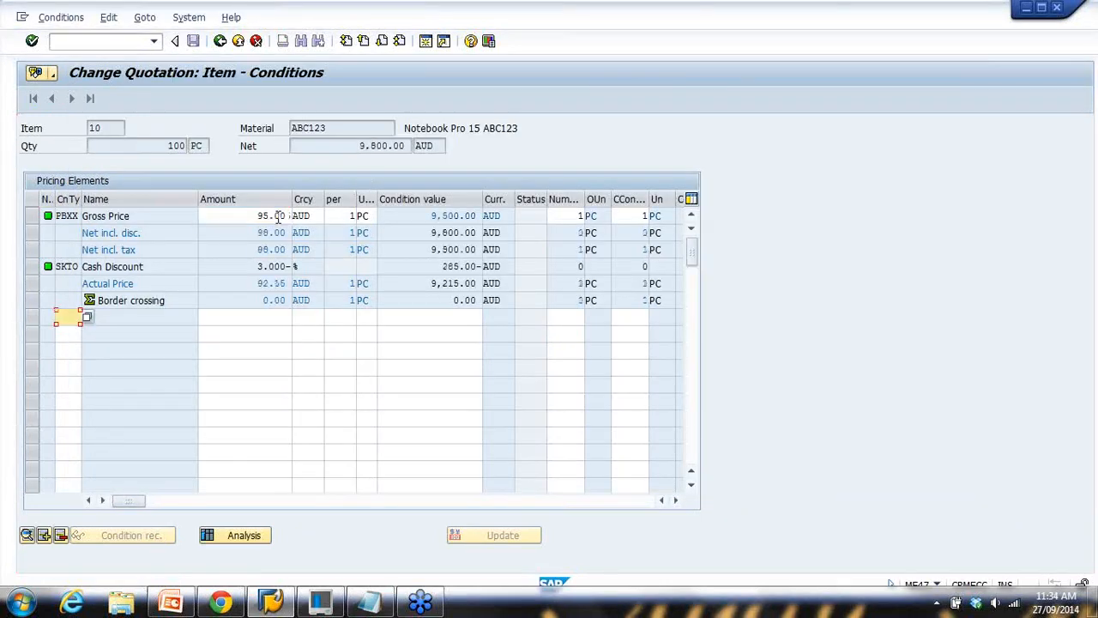
pyautogui.write('RA01')
pyautogui.click(271, 323)
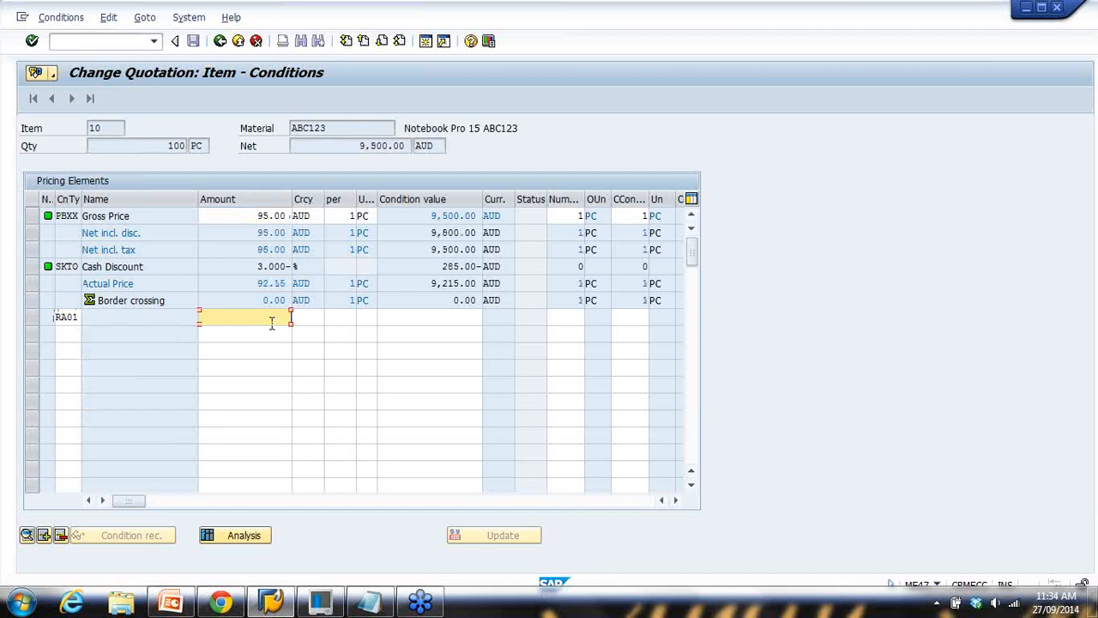
pyautogui.write('10')
pyautogui.press('Return')
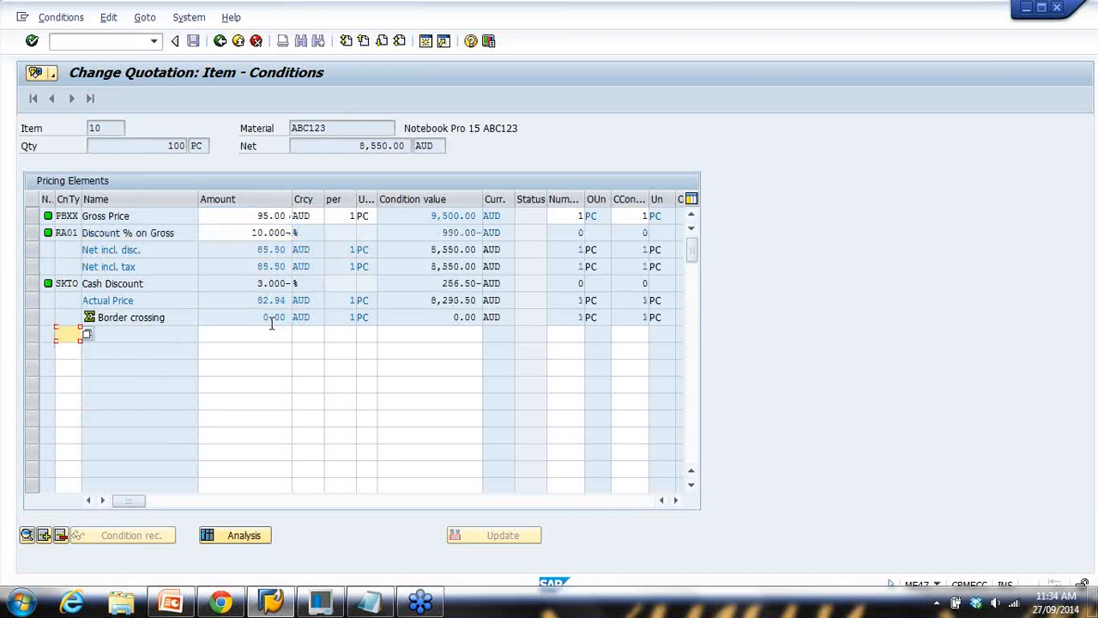
pyautogui.click(249, 220)
pyautogui.moveTo(250, 233); pyautogui.dragTo(301, 236)
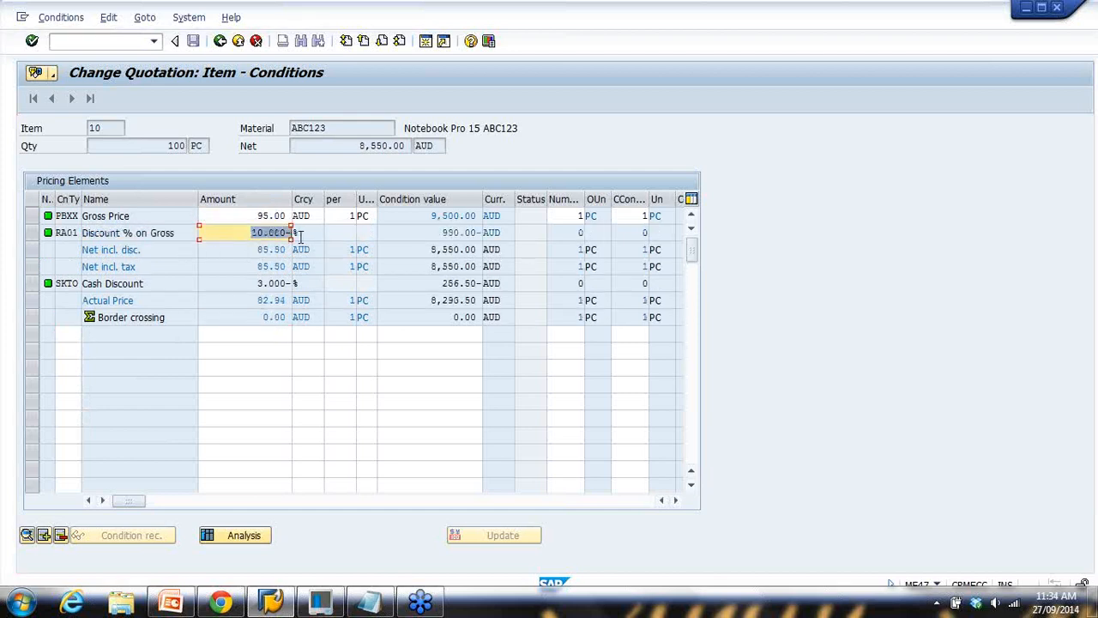
pyautogui.click(220, 41)
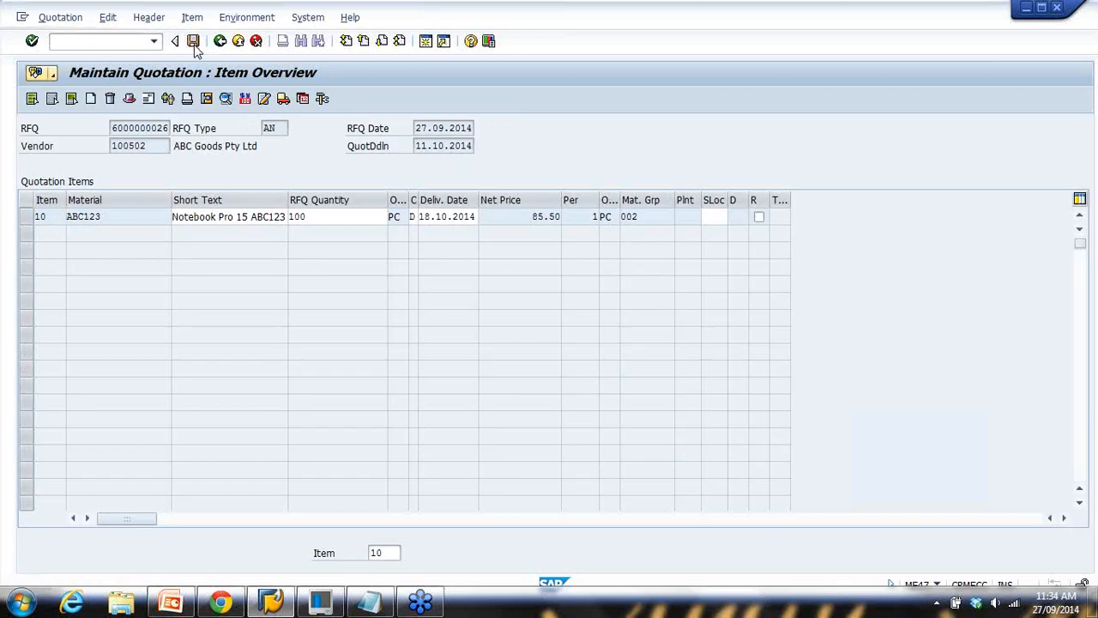
pyautogui.click(193, 41)
pyautogui.click(369, 601)
pyautogui.moveTo(400, 157); pyautogui.dragTo(455, 159)
pyautogui.click(68, 217)
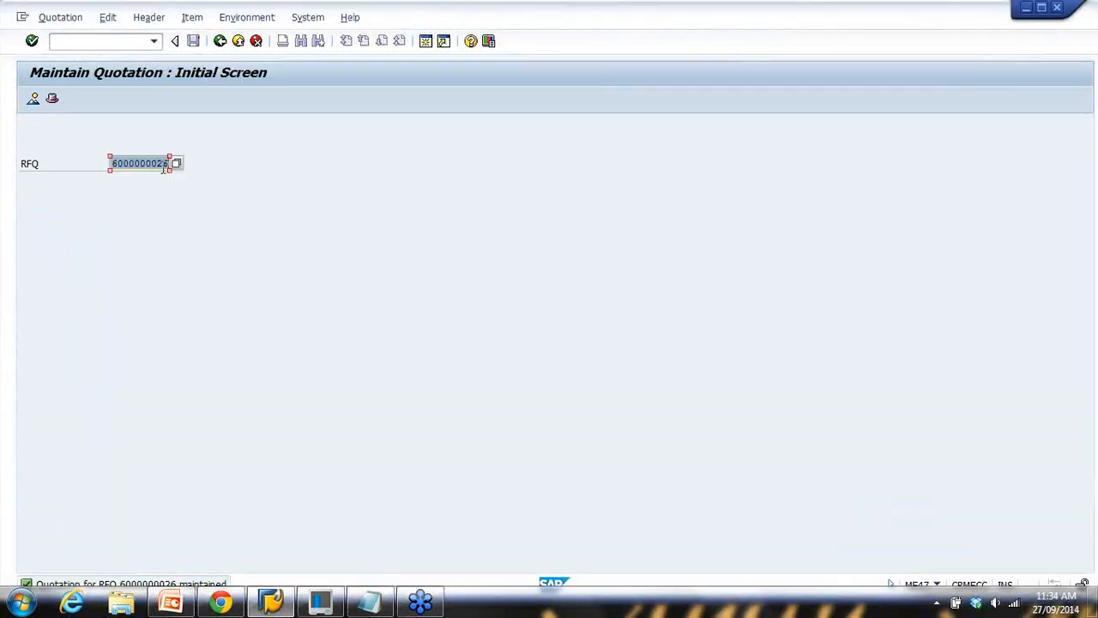
pyautogui.moveTo(163, 168); pyautogui.dragTo(181, 168)
pyautogui.write('7')
pyautogui.press('Return')
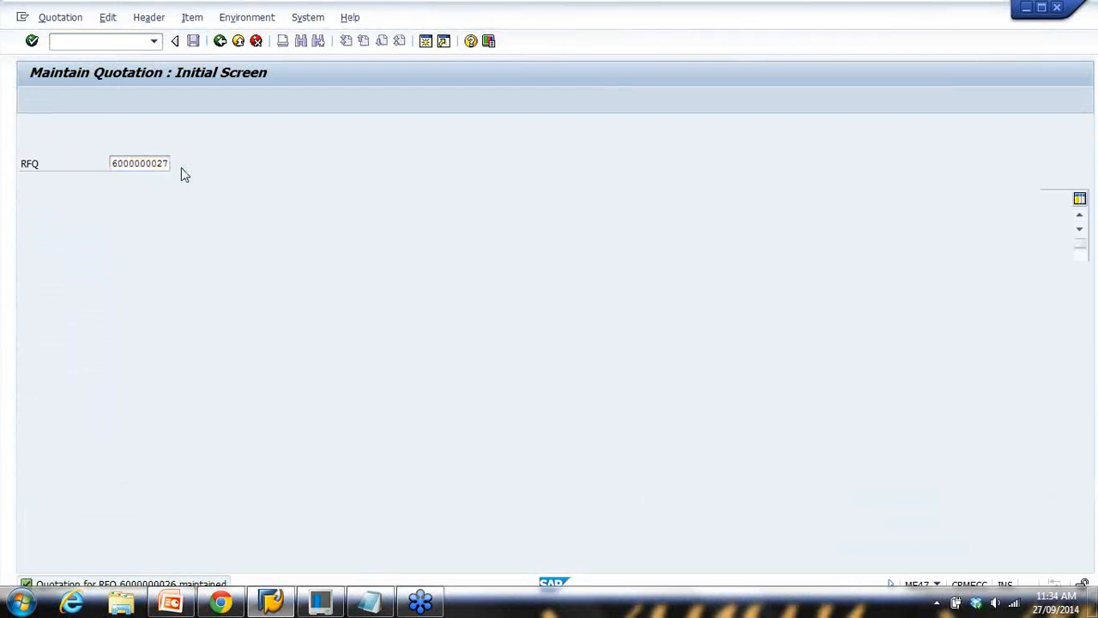
pyautogui.click(29, 218)
pyautogui.click(244, 98)
pyautogui.click(262, 217)
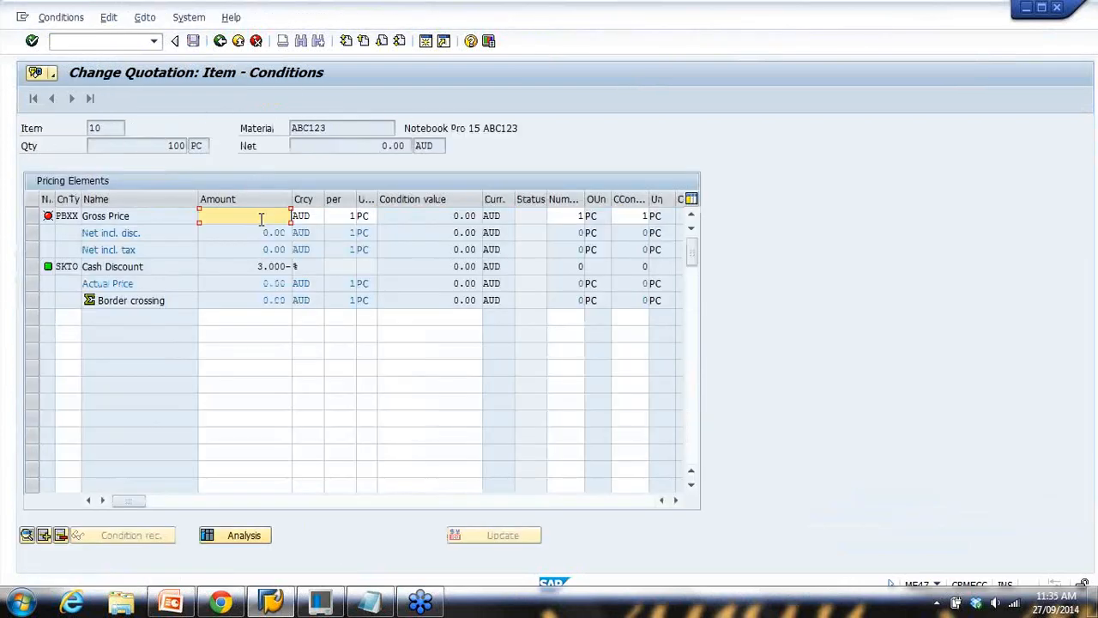
pyautogui.click(380, 604)
pyautogui.doubleClick(317, 326)
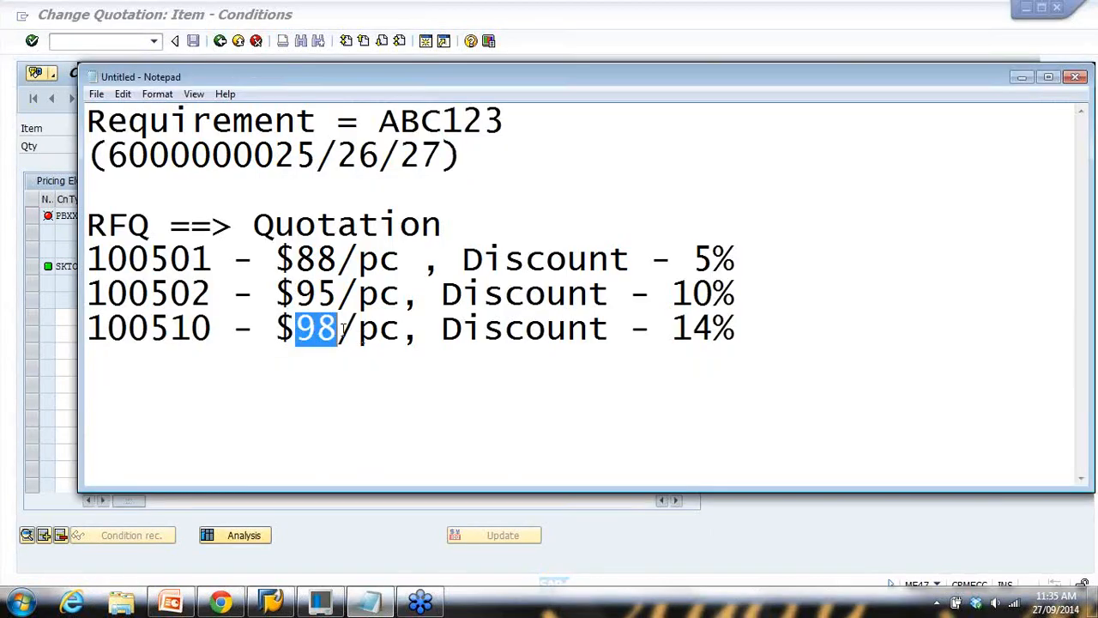
pyautogui.click(69, 333)
pyautogui.click(273, 215)
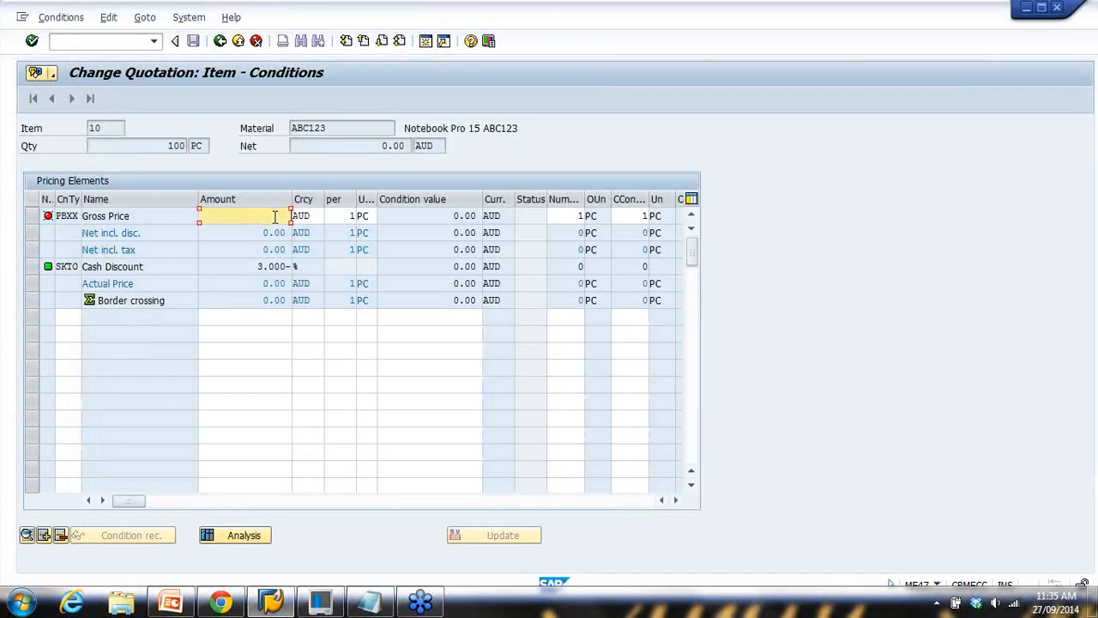
pyautogui.click(369, 603)
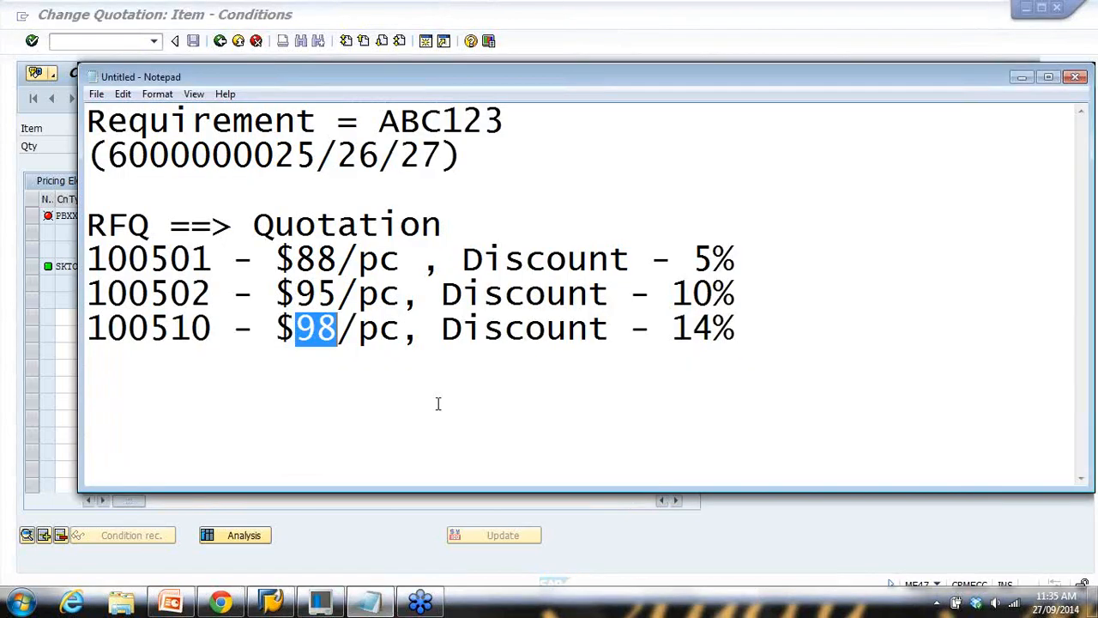
pyautogui.click(25, 412)
# Add an RA01 gross discount of 14% and save the quotation
pyautogui.click(66, 319)
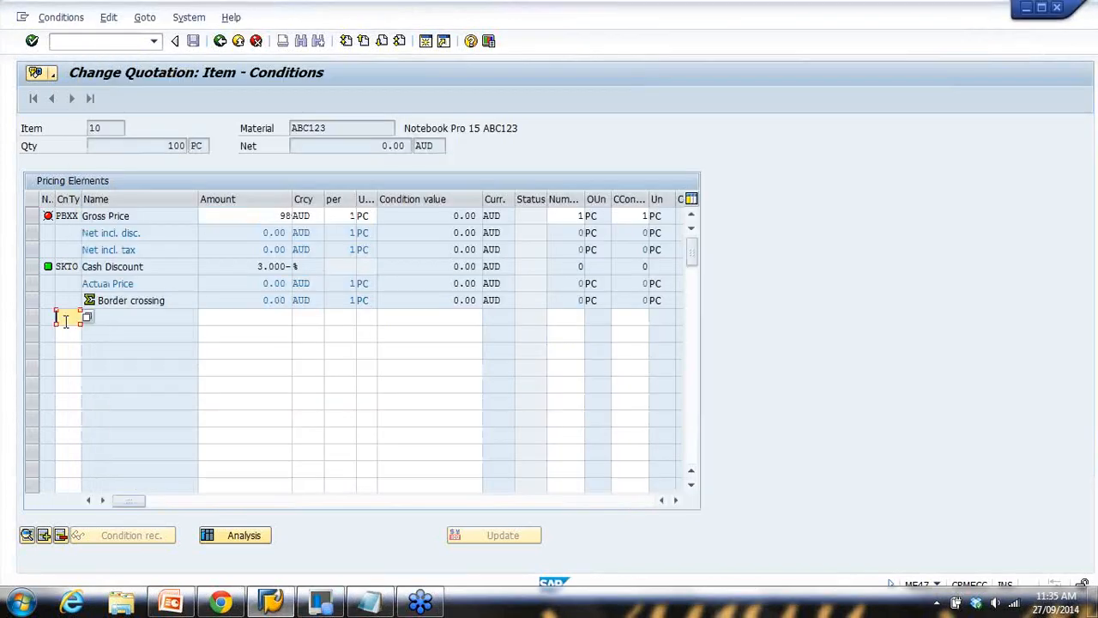
pyautogui.click(81, 332)
pyautogui.click(239, 318)
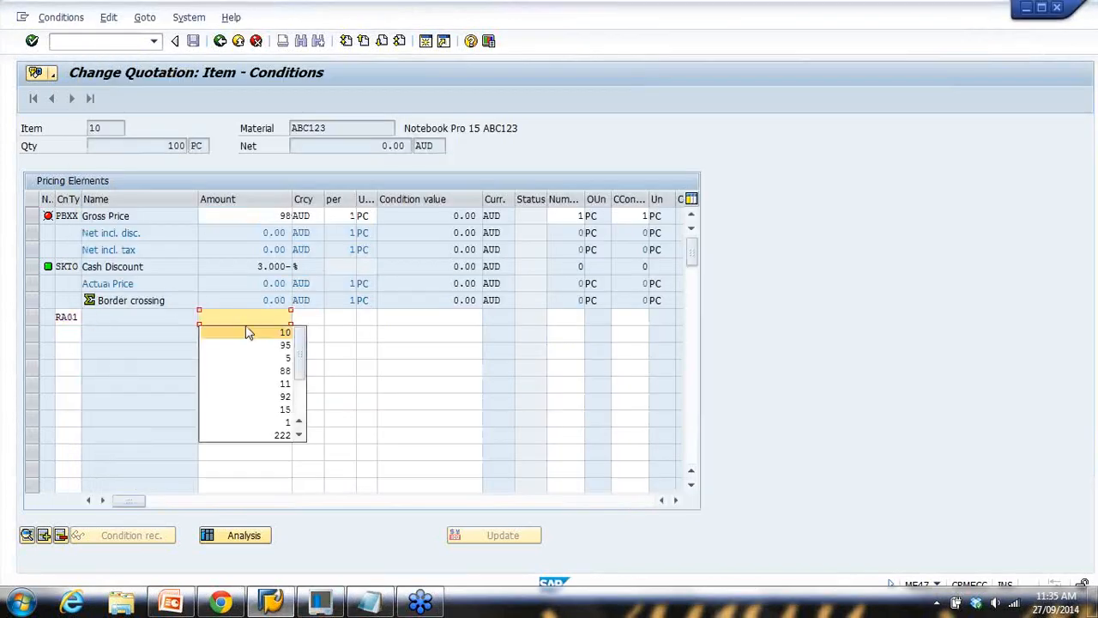
pyautogui.click(262, 319)
pyautogui.write('14')
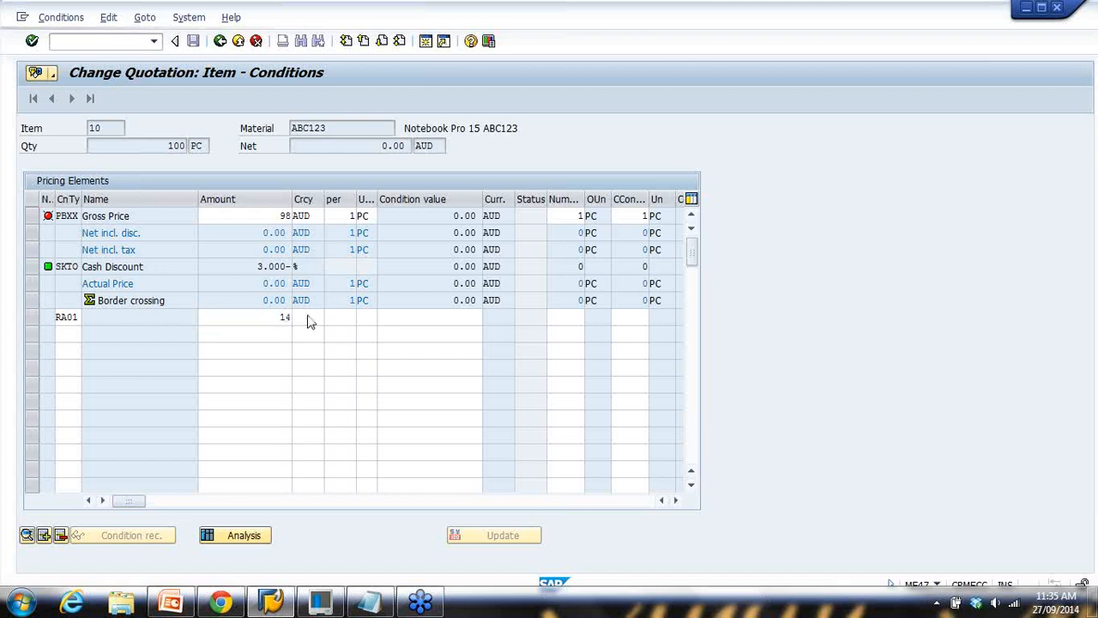
pyautogui.press('Return')
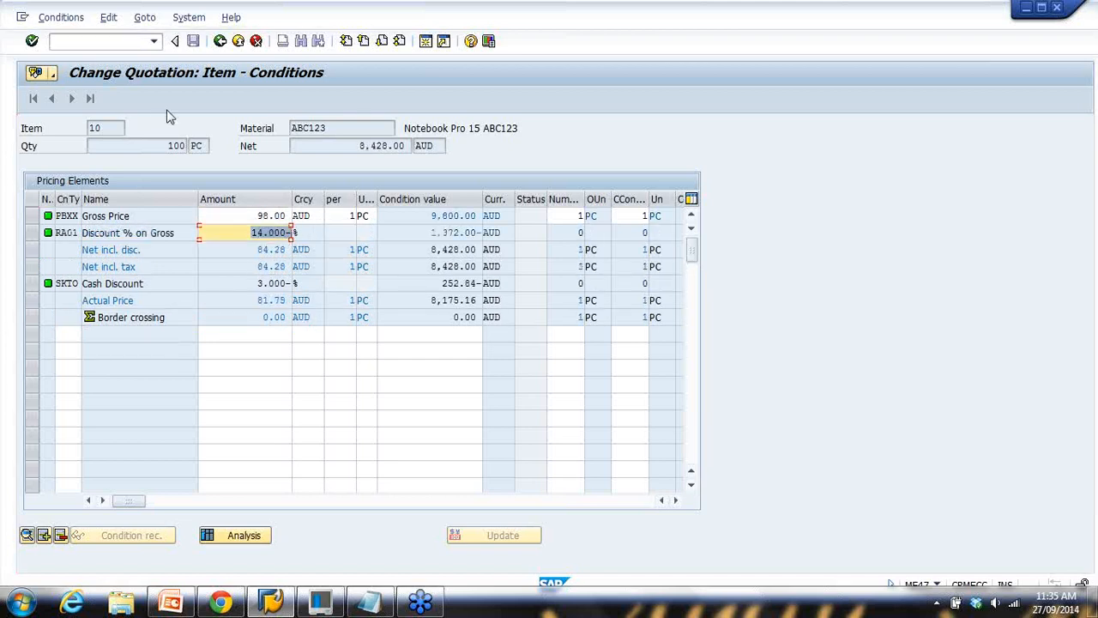
pyautogui.click(219, 43)
pyautogui.click(193, 41)
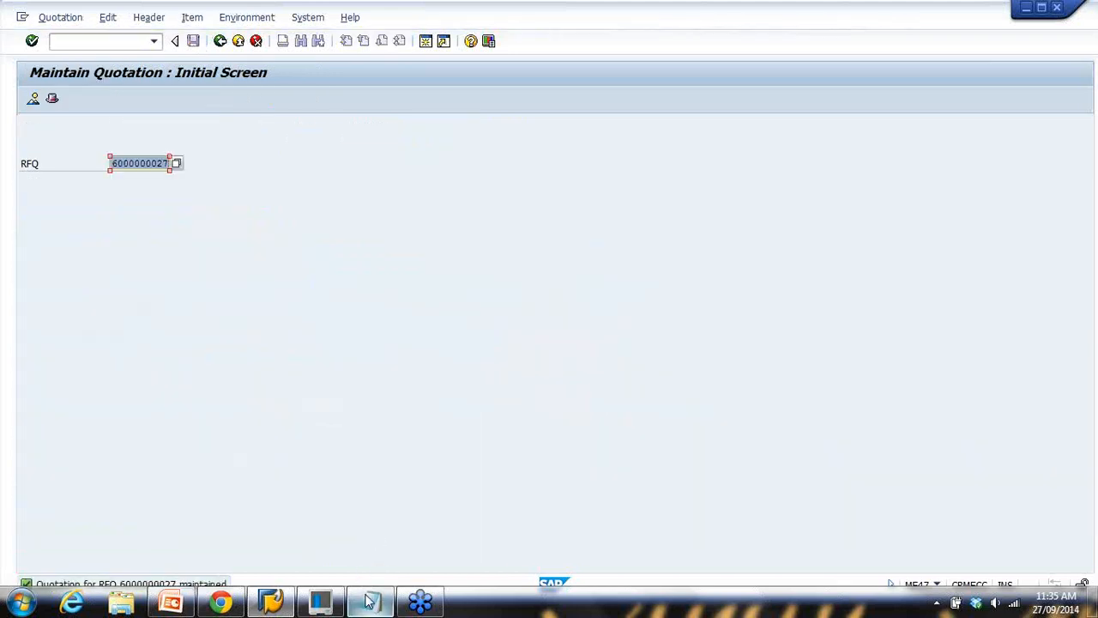
pyautogui.click(369, 601)
pyautogui.moveTo(135, 226); pyautogui.dragTo(172, 225)
pyautogui.moveTo(254, 224); pyautogui.dragTo(548, 218)
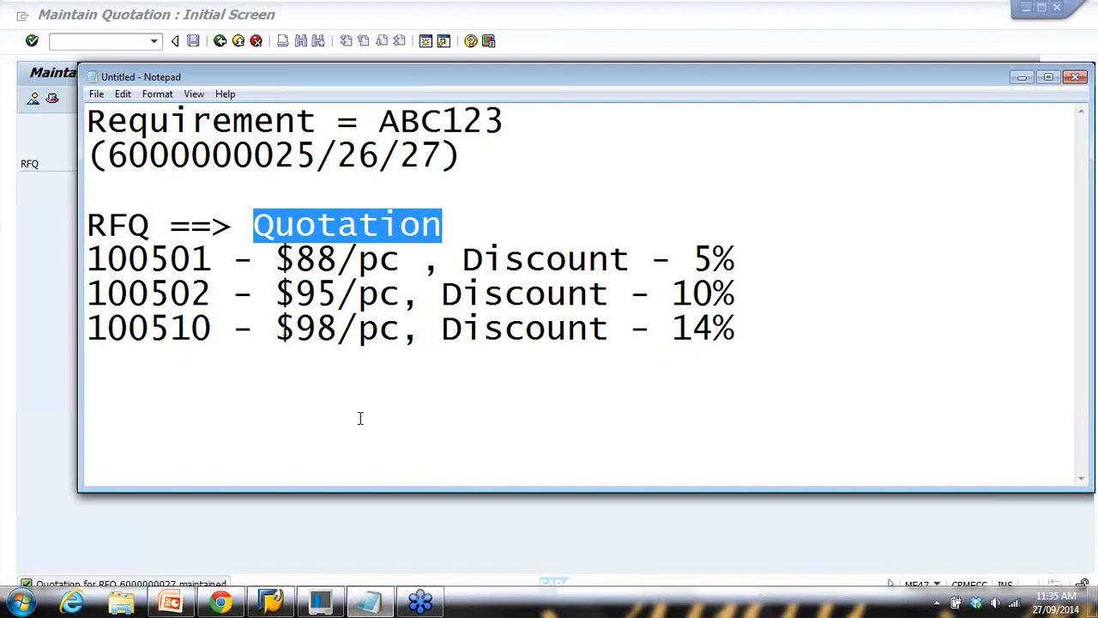
pyautogui.click(369, 600)
pyautogui.click(171, 600)
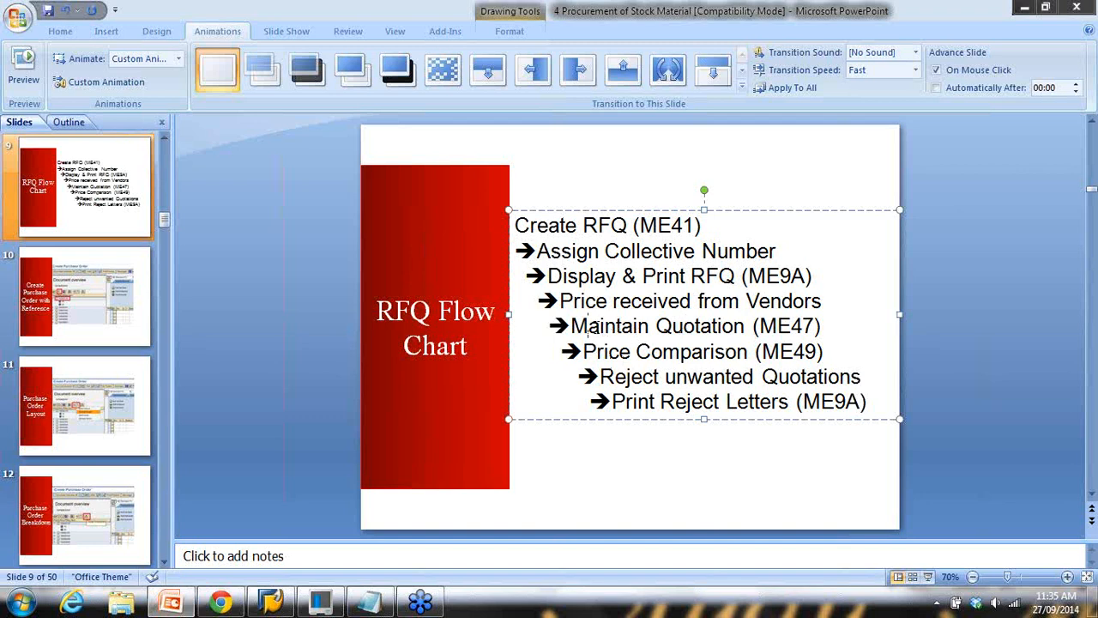
pyautogui.moveTo(589, 327); pyautogui.dragTo(785, 324)
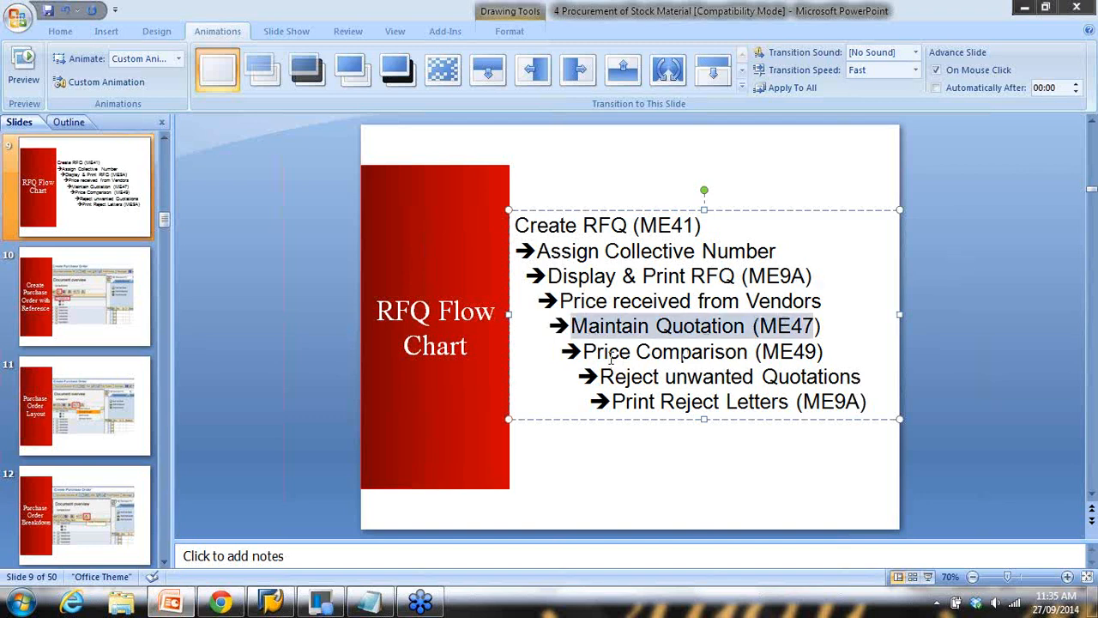
pyautogui.moveTo(592, 356); pyautogui.dragTo(768, 352)
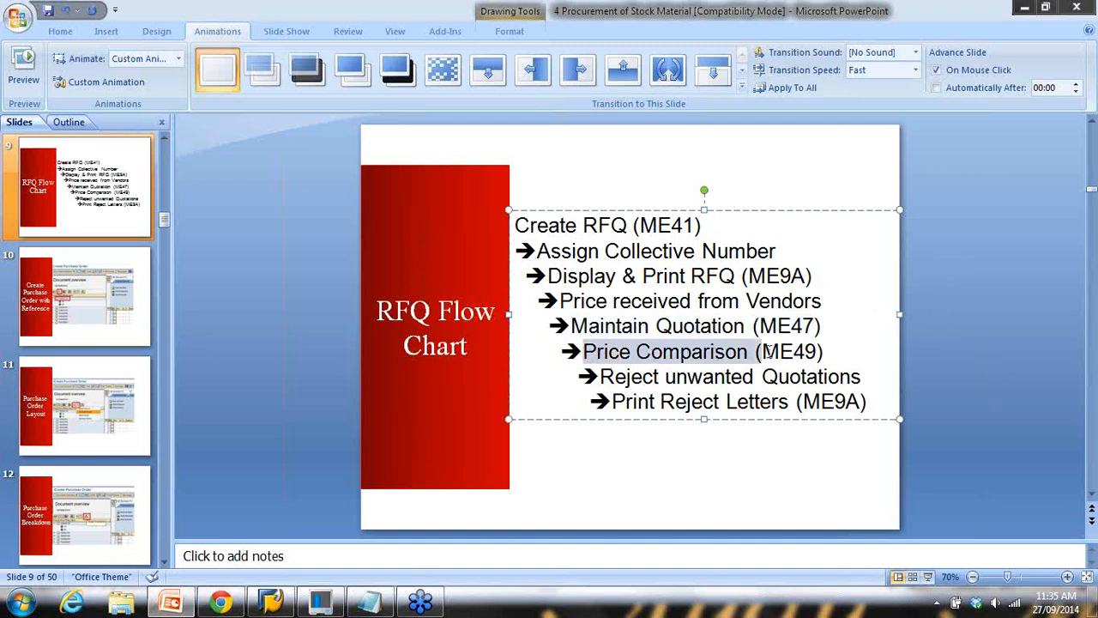
pyautogui.click(270, 601)
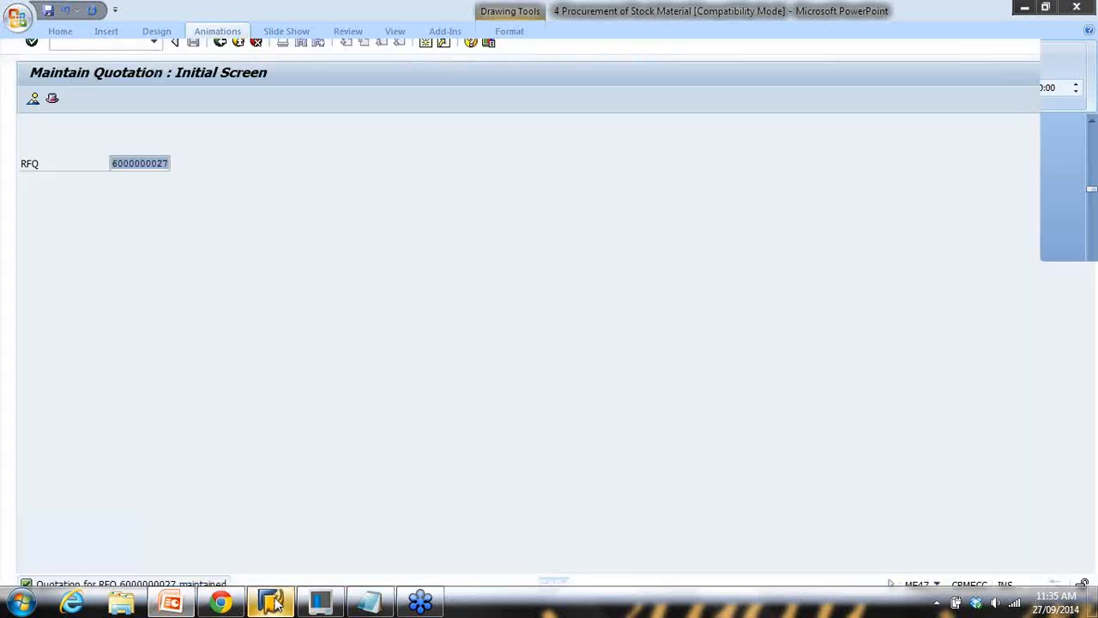
# Open ME49 Price Comparison from the main menu, leaving the quotation number field empty
pyautogui.click(237, 41)
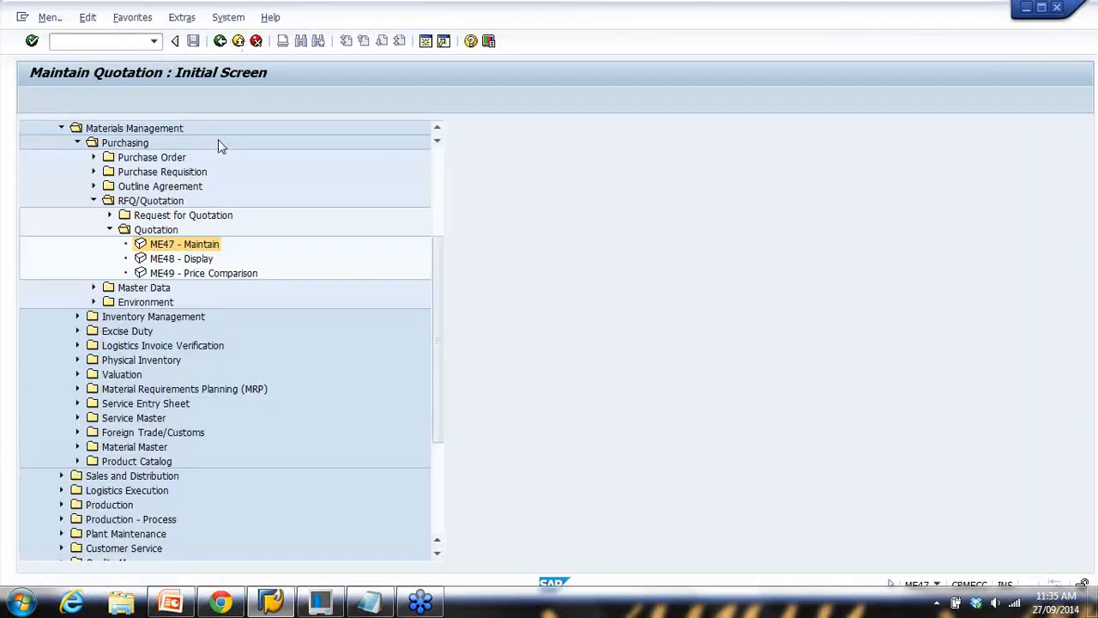
pyautogui.click(180, 273)
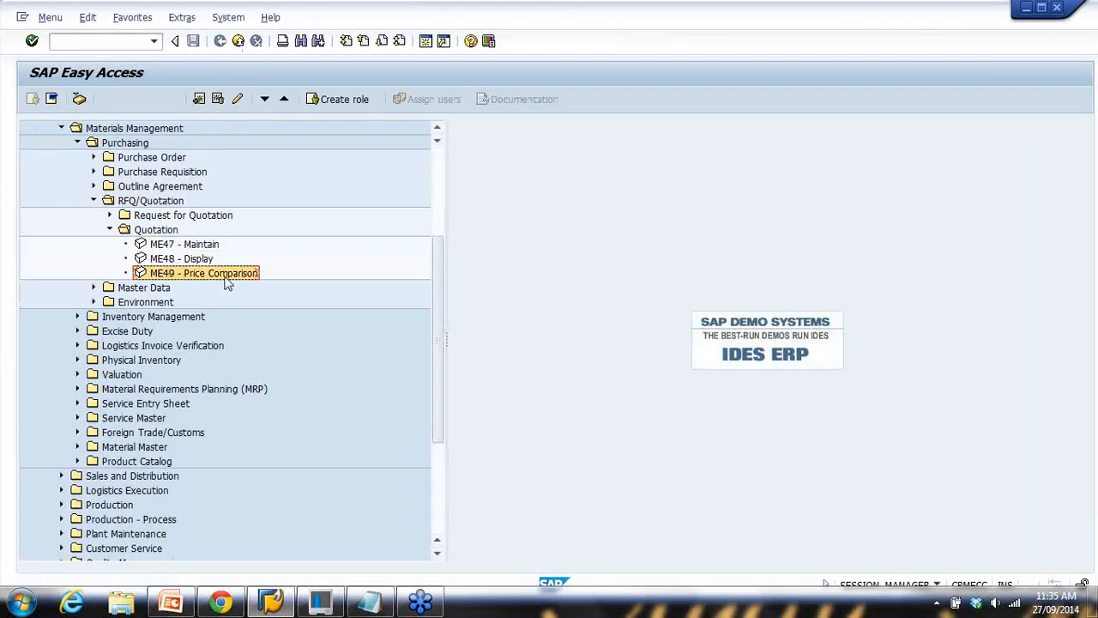
pyautogui.doubleClick(181, 272)
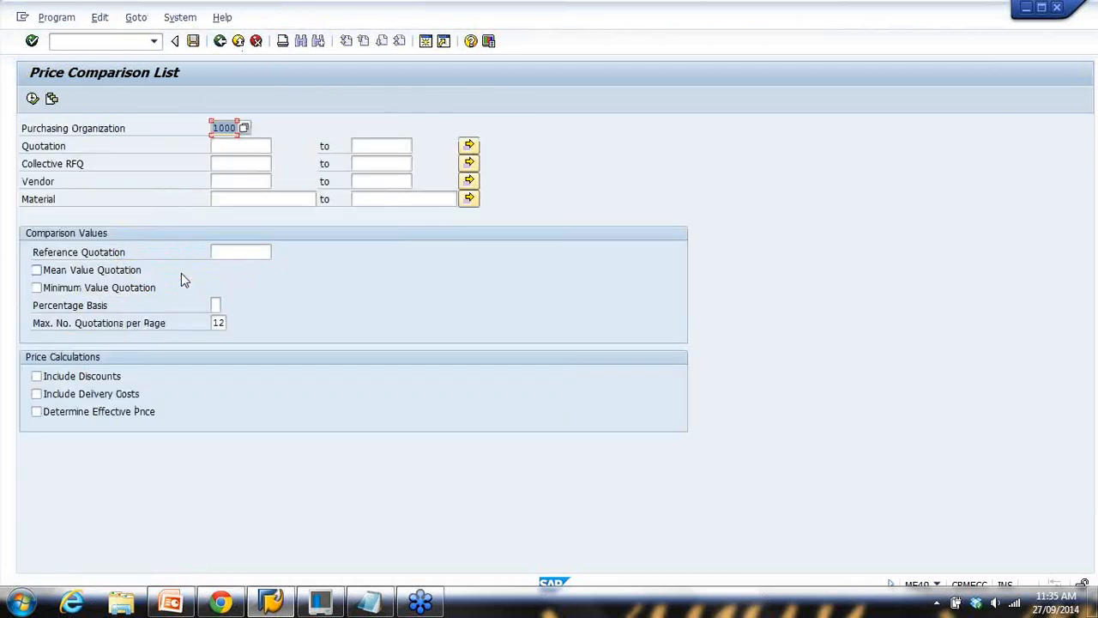
pyautogui.click(225, 146)
pyautogui.hotkey('alt', 'Tab')
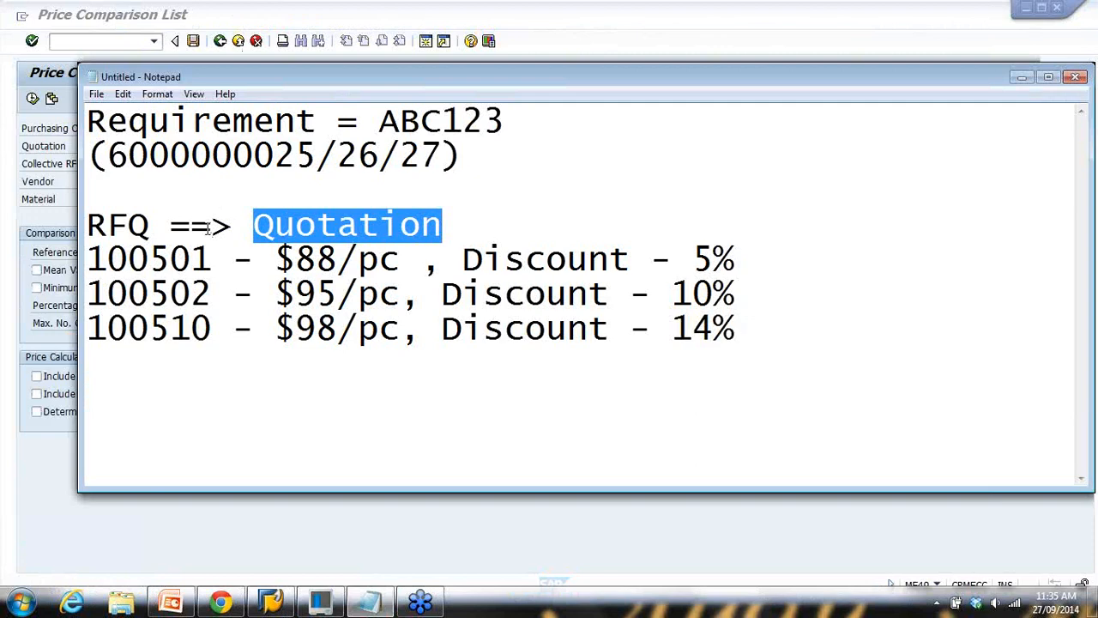
pyautogui.moveTo(110, 160); pyautogui.dragTo(307, 160)
pyautogui.hotkey('ctrl', 'c')
pyautogui.hotkey('alt', 'Tab')
pyautogui.hotkey('ctrl', 'v')
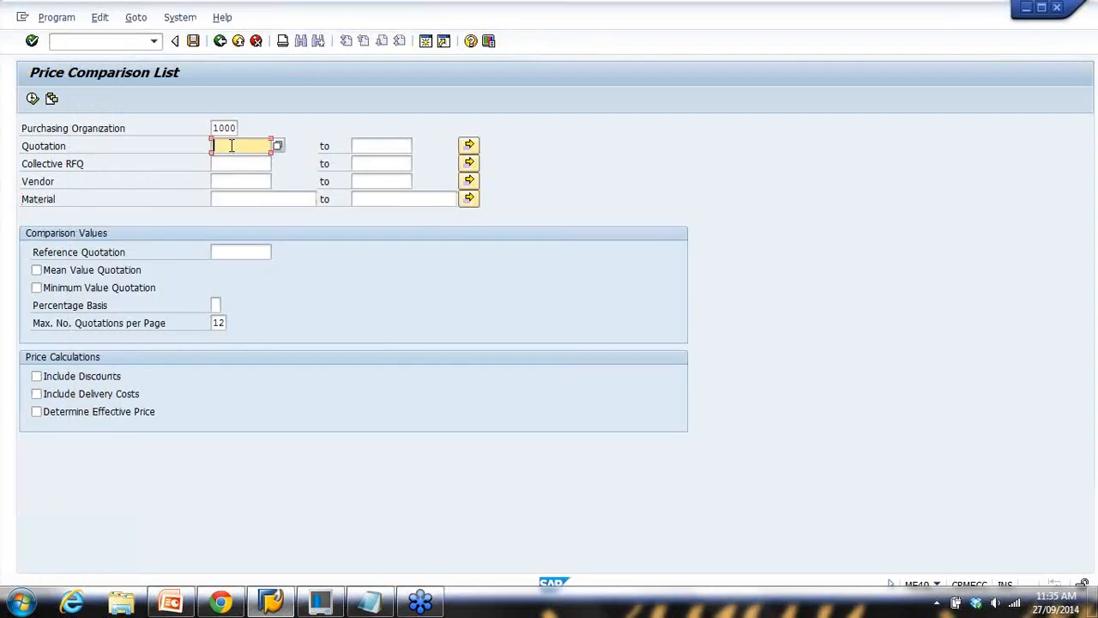
pyautogui.moveTo(216, 147); pyautogui.dragTo(335, 146)
pyautogui.press('BackSpace')
# Enter collective RFQ GS and execute the price comparison
pyautogui.click(51, 163)
pyautogui.click(243, 164)
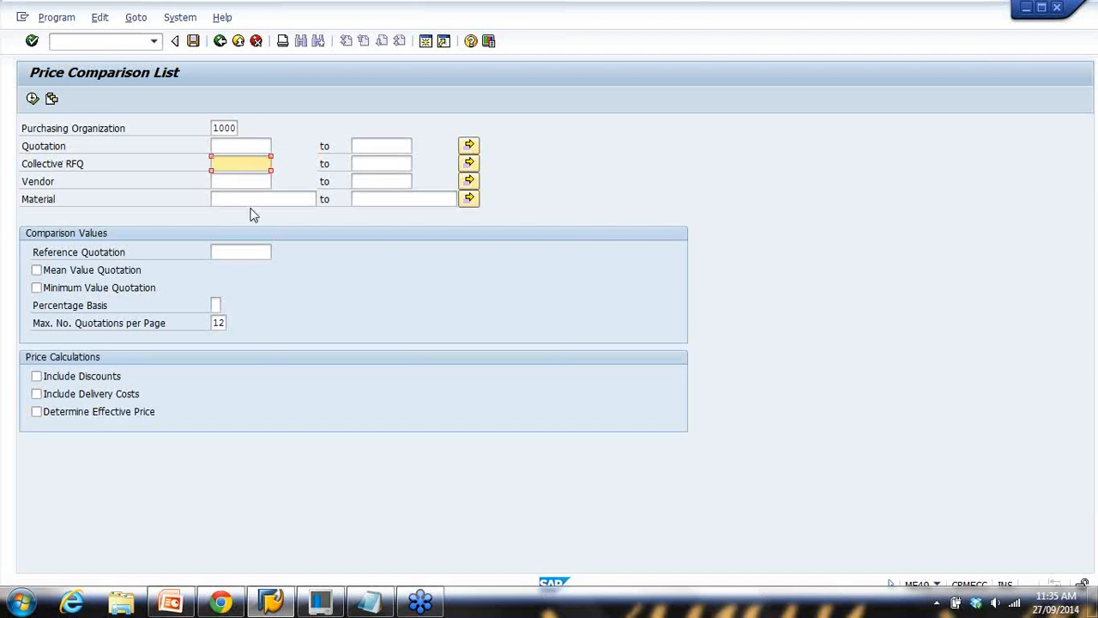
pyautogui.click(369, 601)
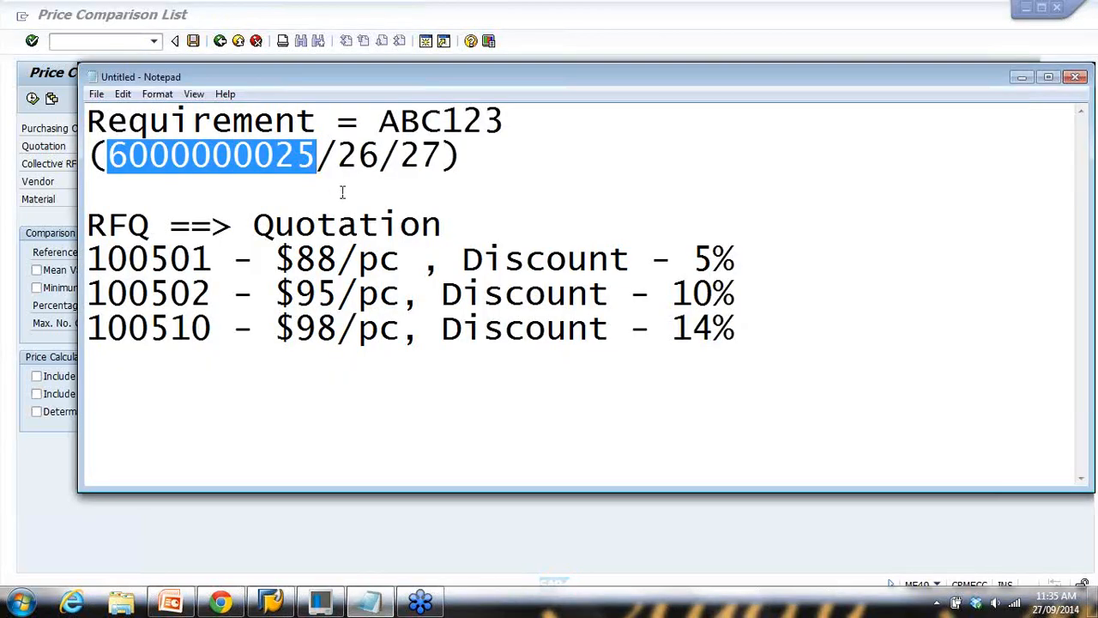
pyautogui.hotkey('alt', 'Tab')
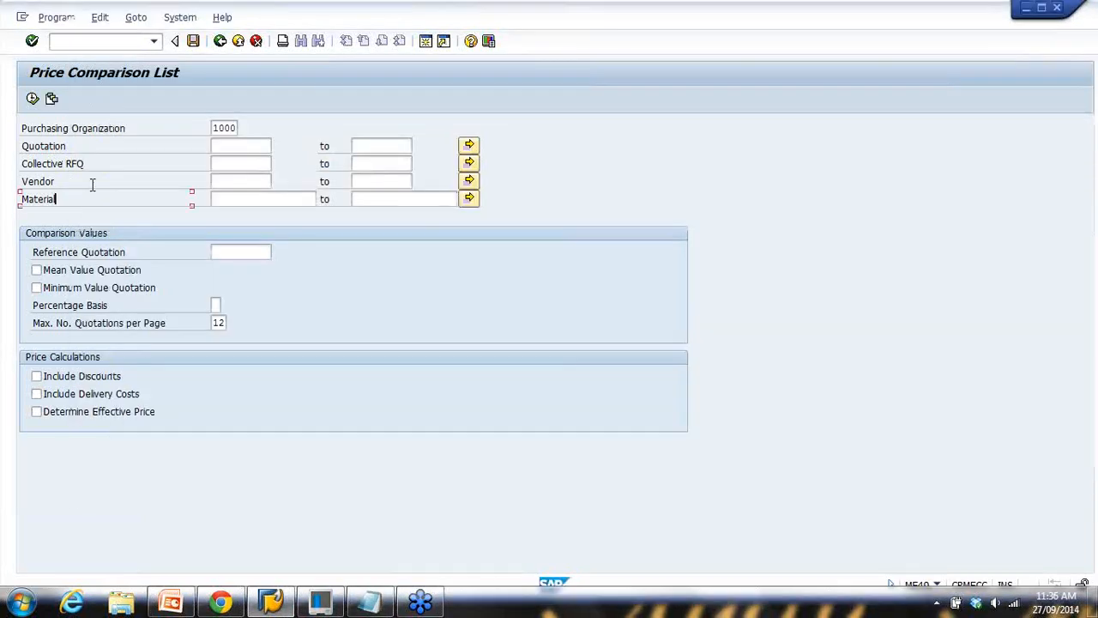
pyautogui.click(239, 166)
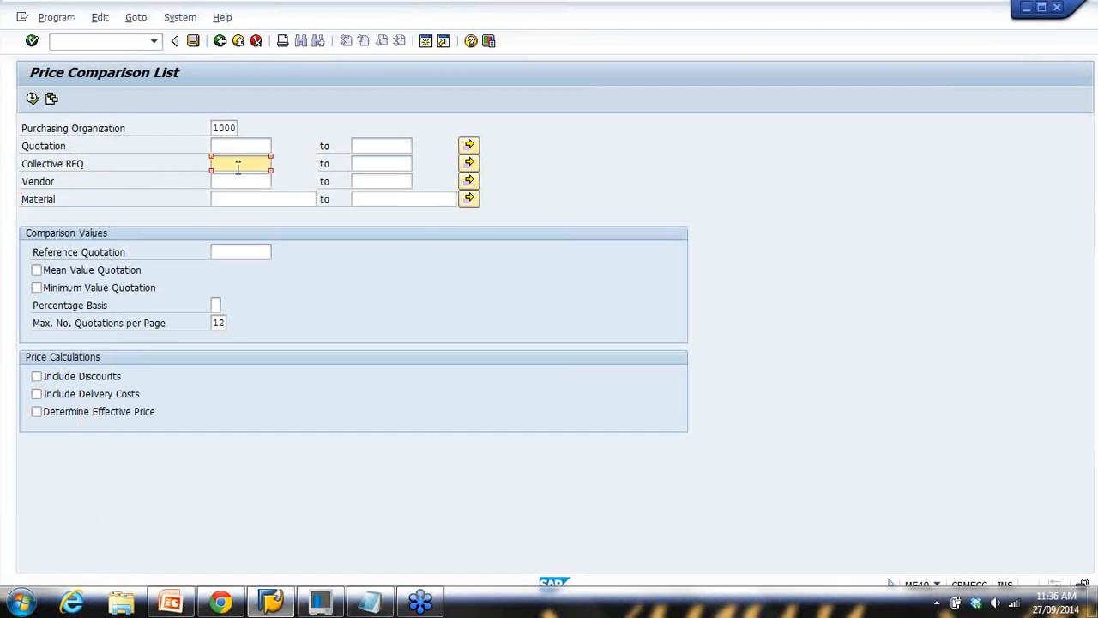
pyautogui.click(32, 98)
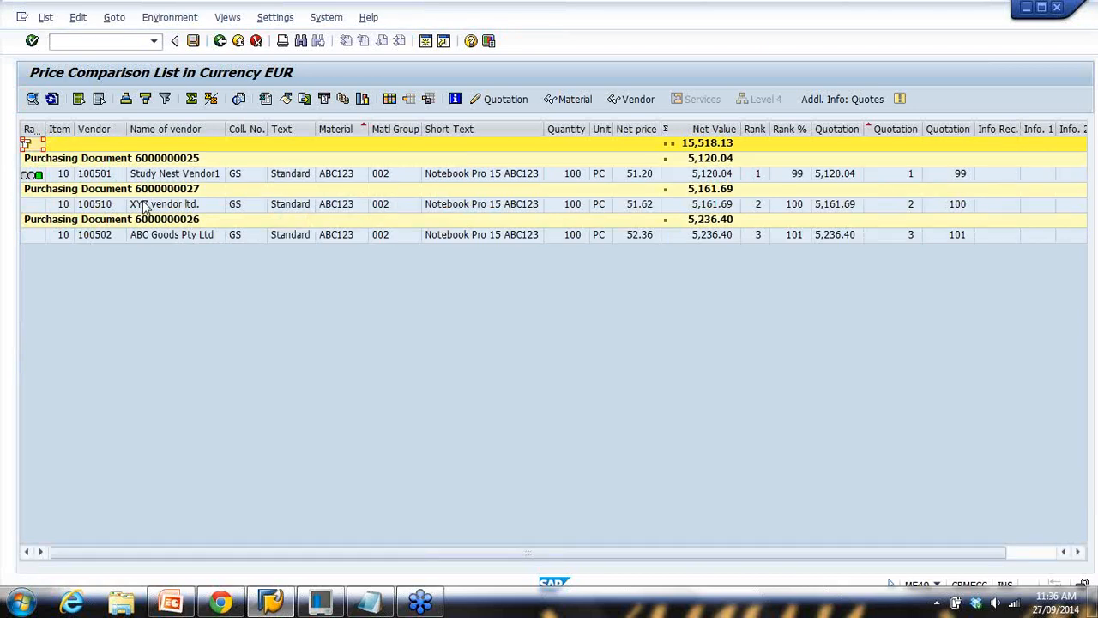
pyautogui.click(370, 602)
pyautogui.moveTo(297, 260); pyautogui.dragTo(357, 261)
pyautogui.moveTo(649, 259)
pyautogui.mouseDown()
pyautogui.moveTo(714, 260)
pyautogui.moveTo(650, 259)
pyautogui.mouseUp()
pyautogui.moveTo(296, 293); pyautogui.dragTo(400, 293)
pyautogui.moveTo(631, 294); pyautogui.dragTo(736, 296)
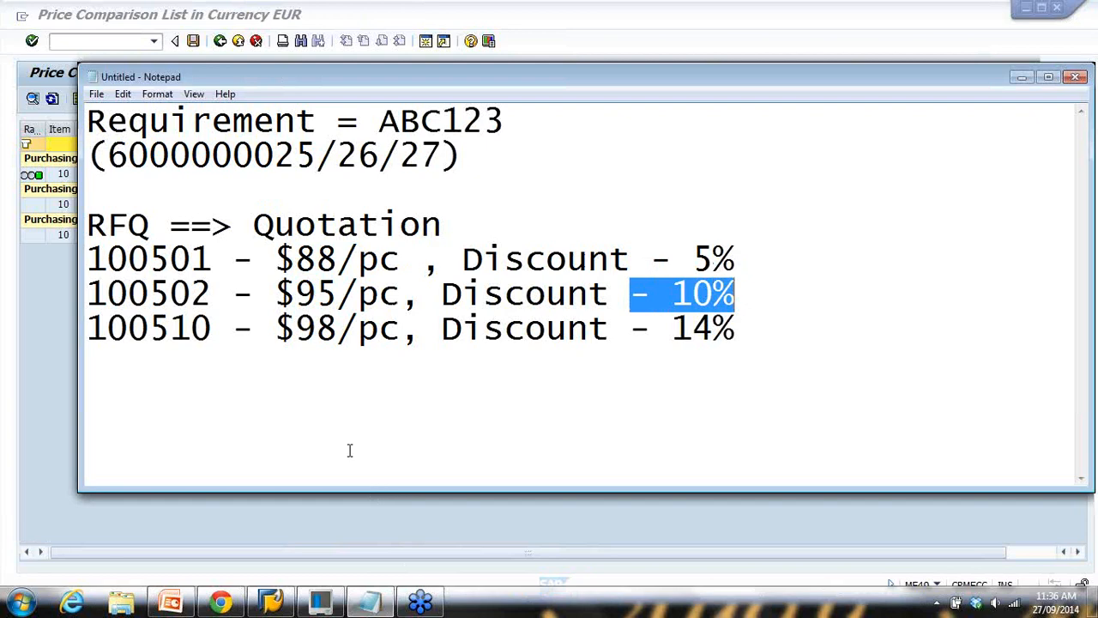
pyautogui.click(352, 510)
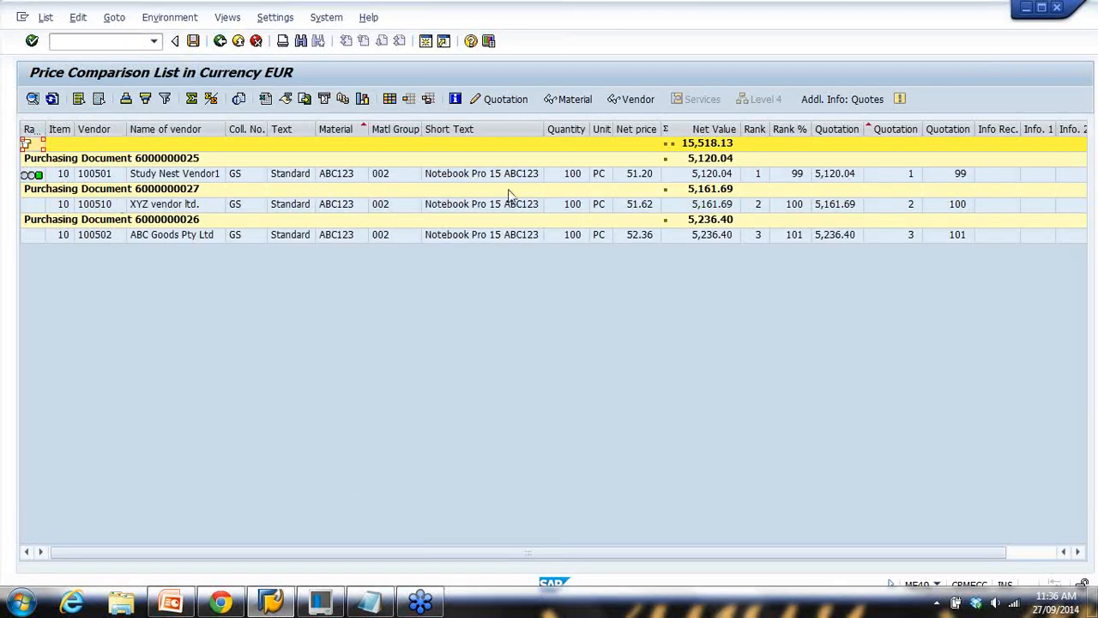
pyautogui.click(117, 174)
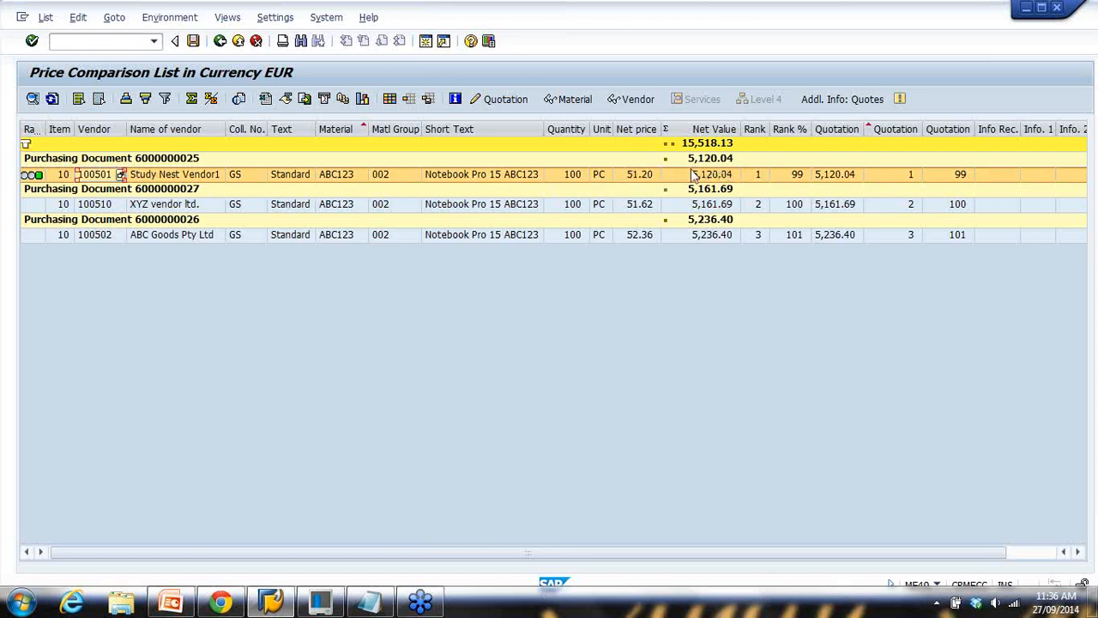
pyautogui.click(639, 208)
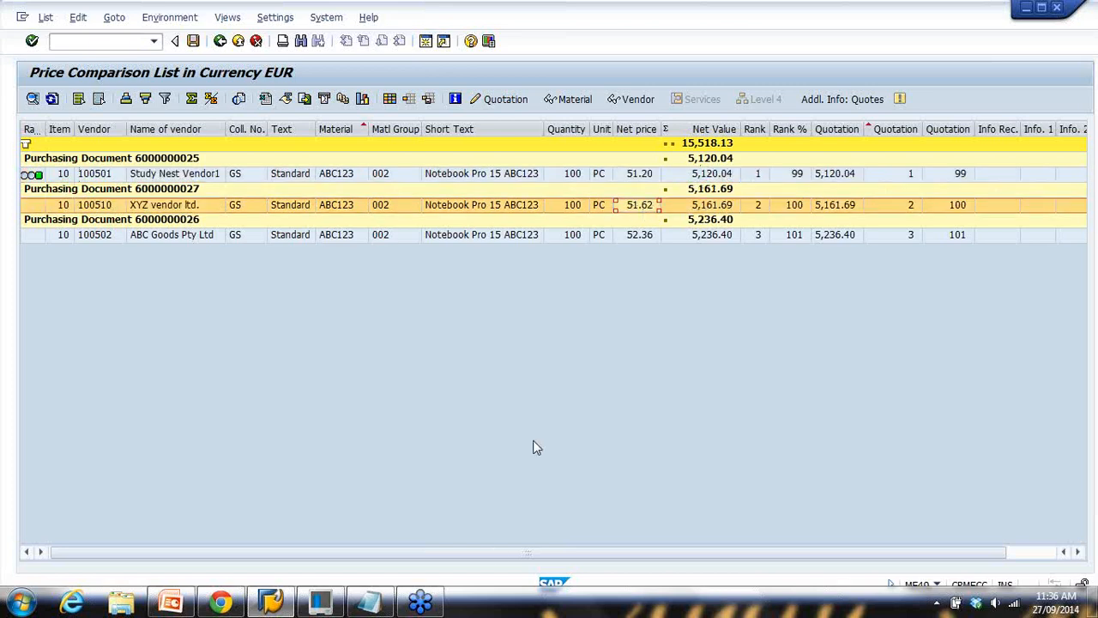
pyautogui.click(369, 601)
pyautogui.moveTo(275, 293); pyautogui.dragTo(743, 300)
pyautogui.click(691, 44)
pyautogui.click(651, 236)
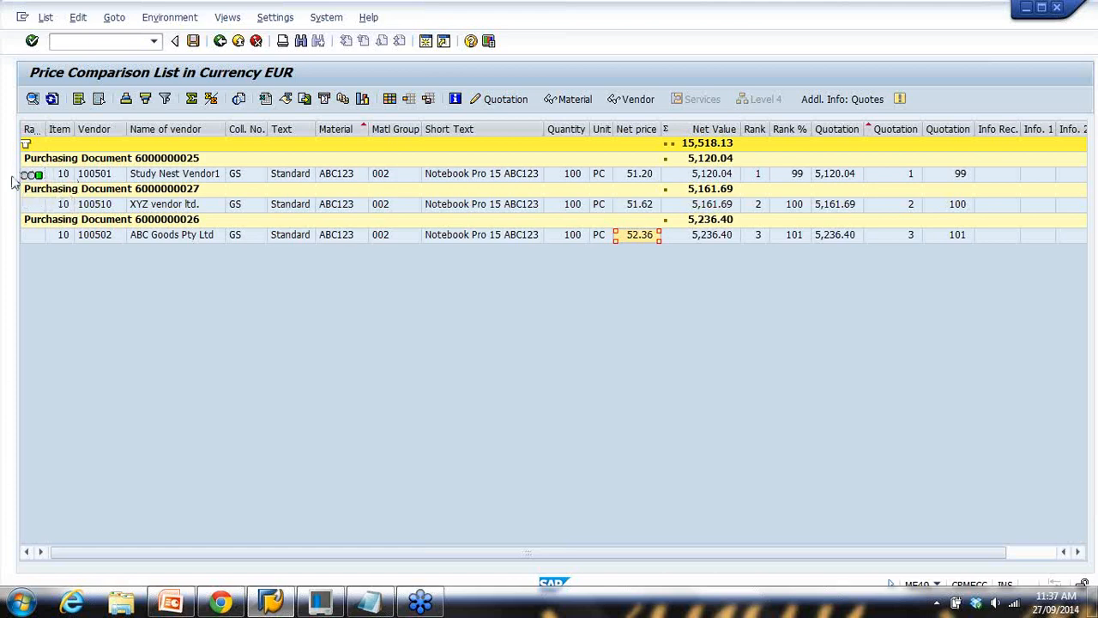
pyautogui.click(96, 175)
pyautogui.click(99, 205)
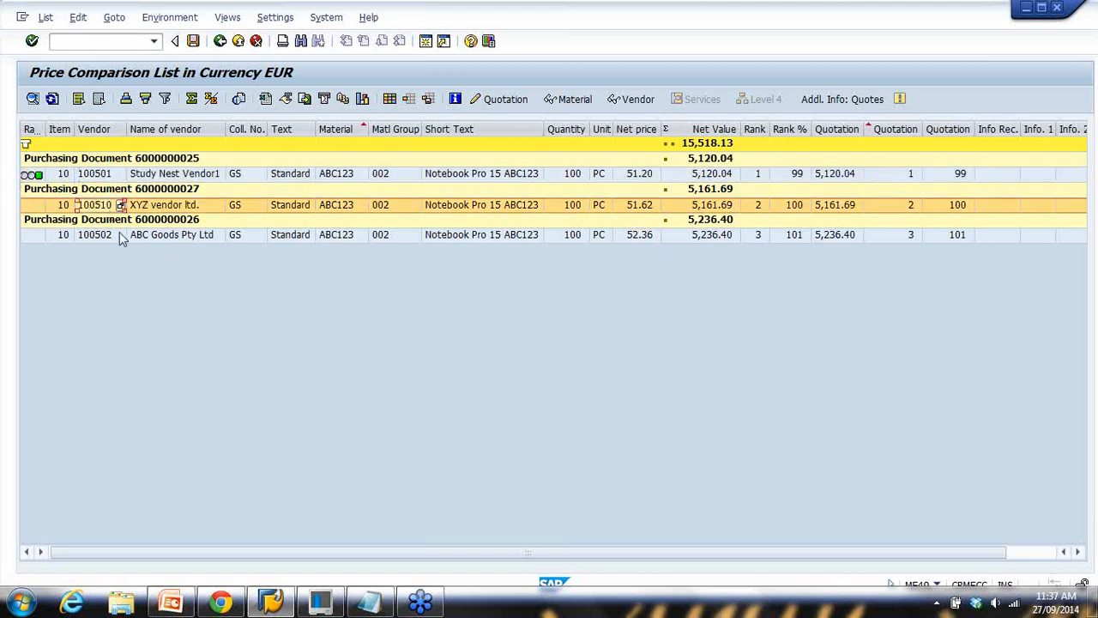
pyautogui.click(105, 235)
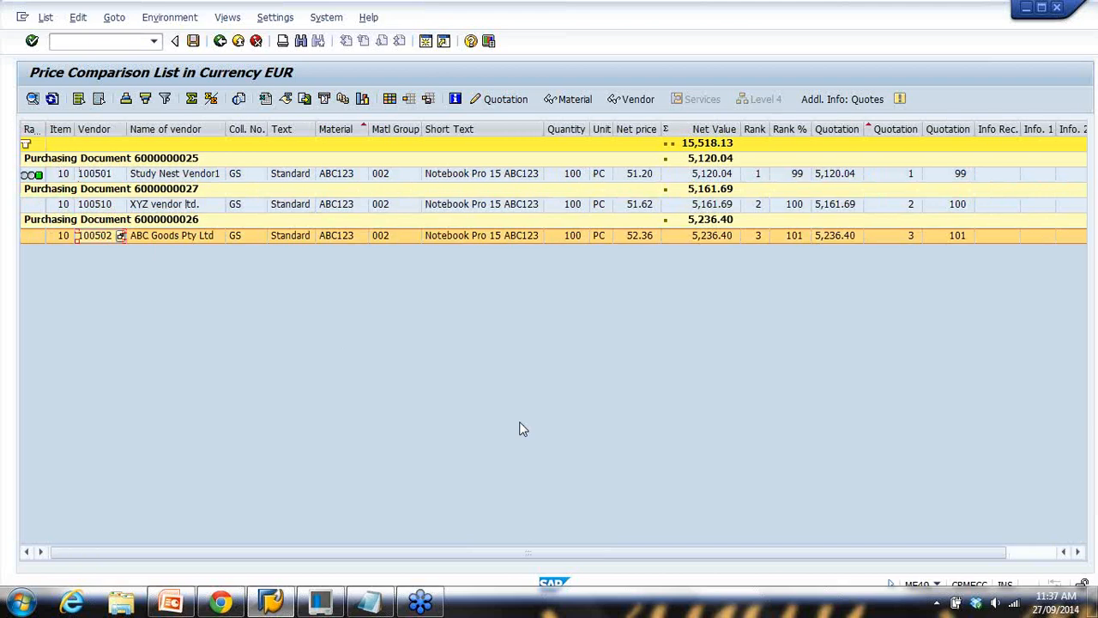
pyautogui.click(105, 206)
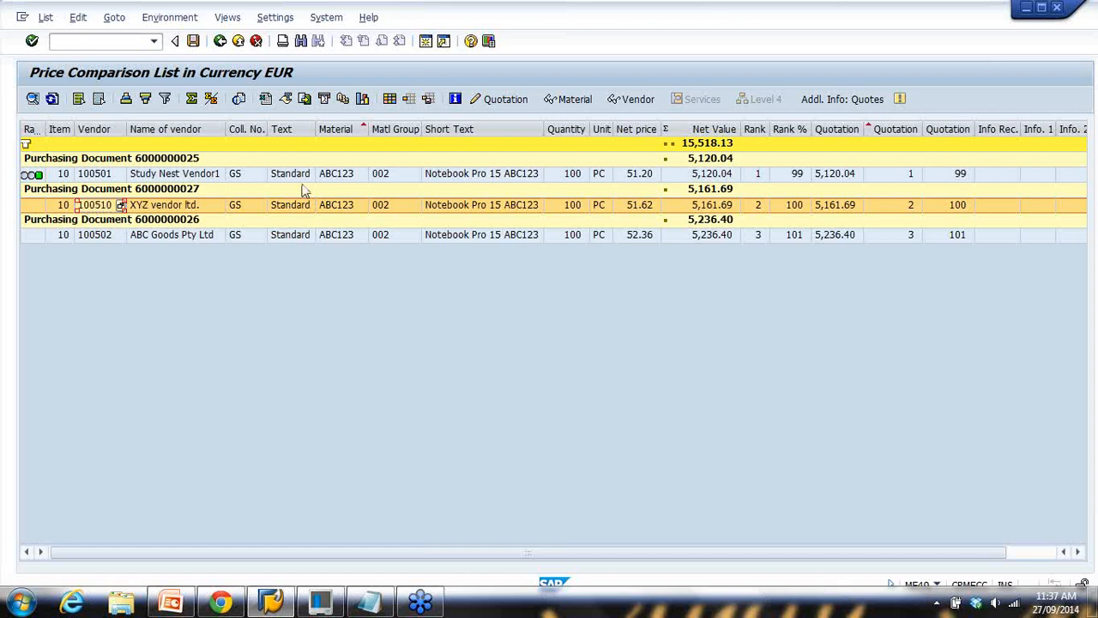
# Mark the XYZ vendor ltd. quotation as rejected and save it
pyautogui.click(498, 101)
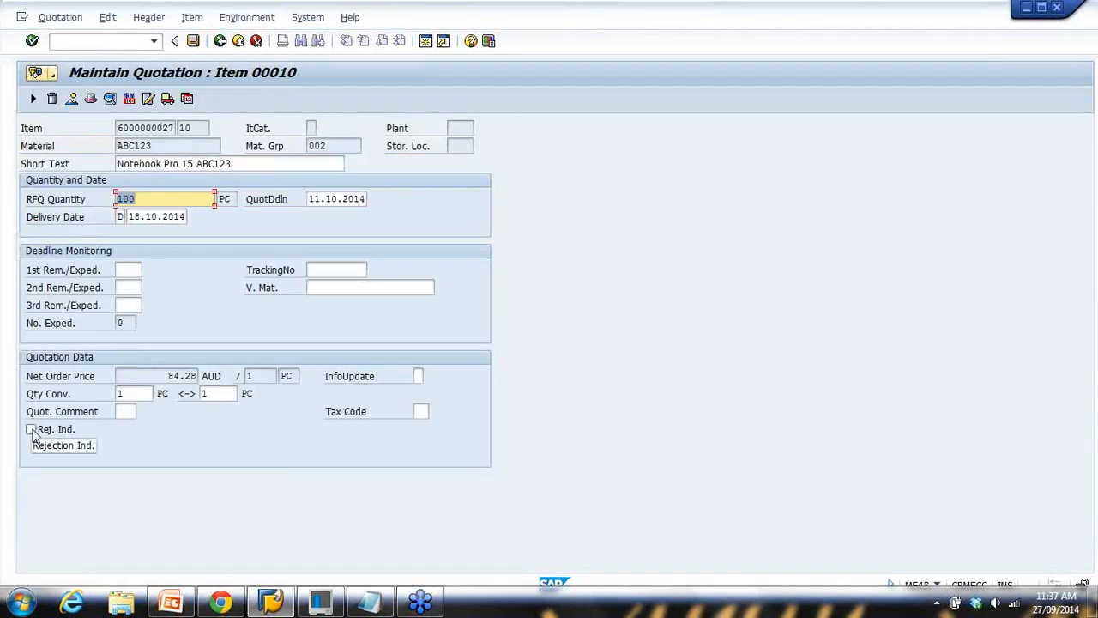
pyautogui.click(31, 431)
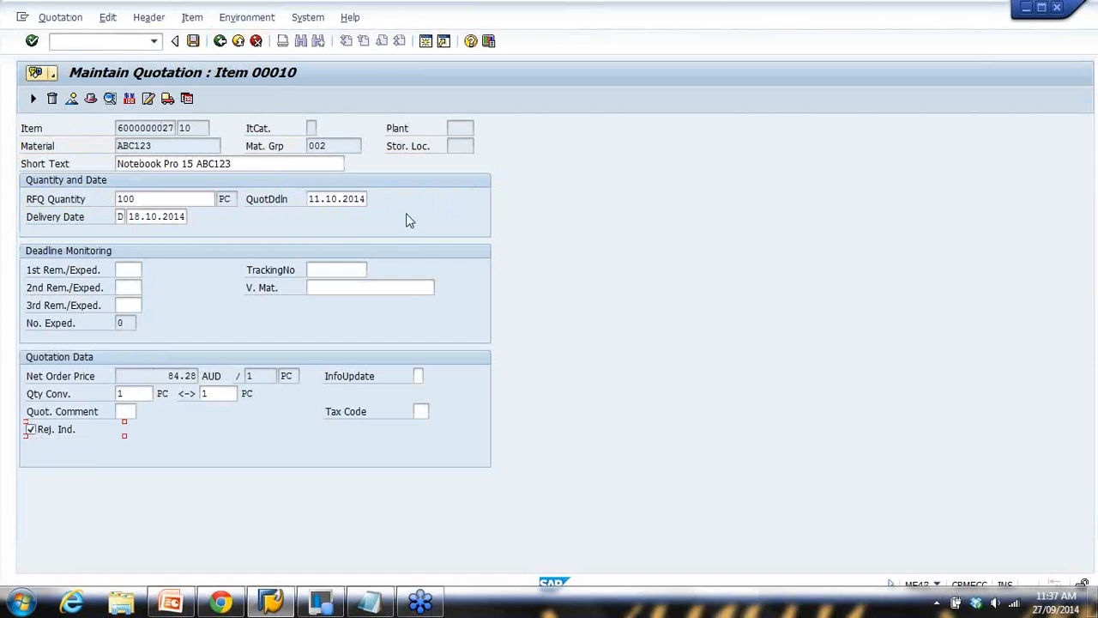
pyautogui.click(194, 41)
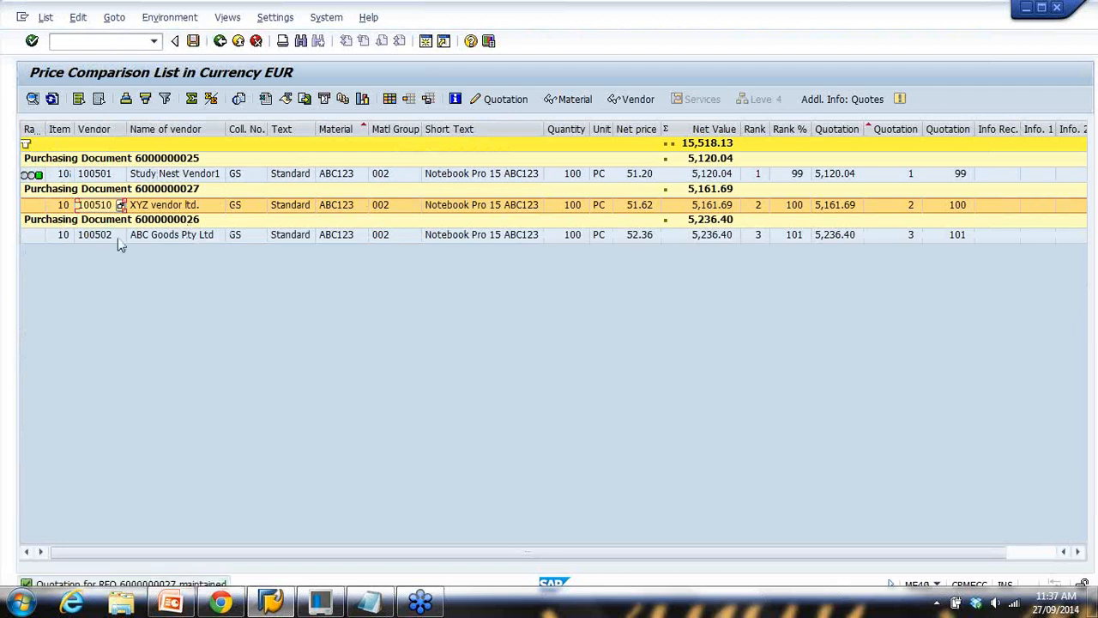
# Mark the ABC Goods Pty Ltd quotation as rejected and save it
pyautogui.click(89, 235)
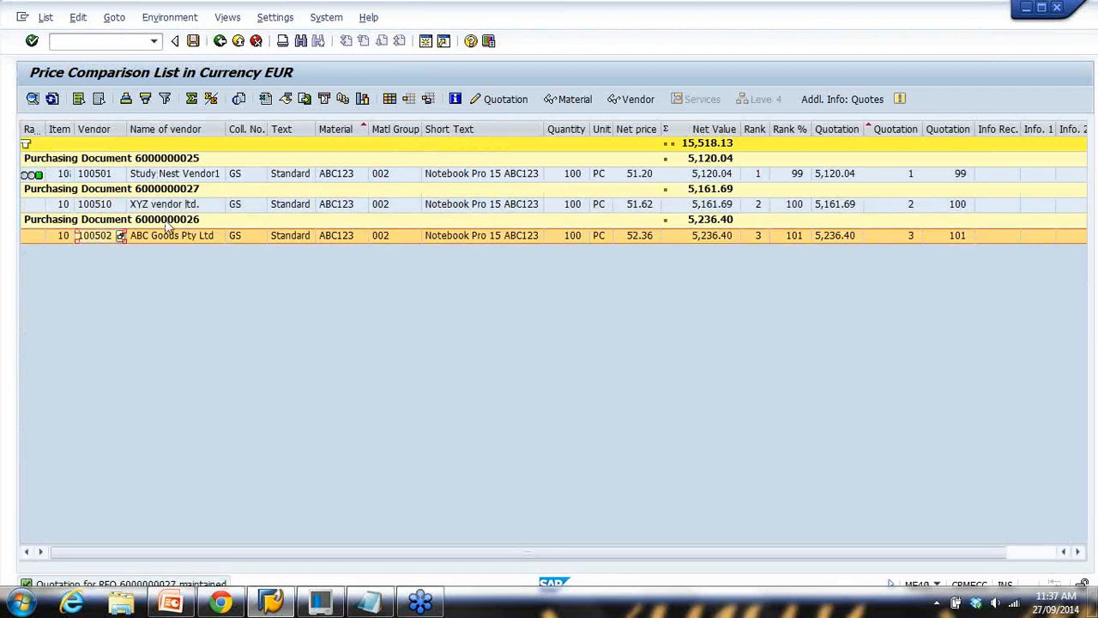
pyautogui.click(513, 103)
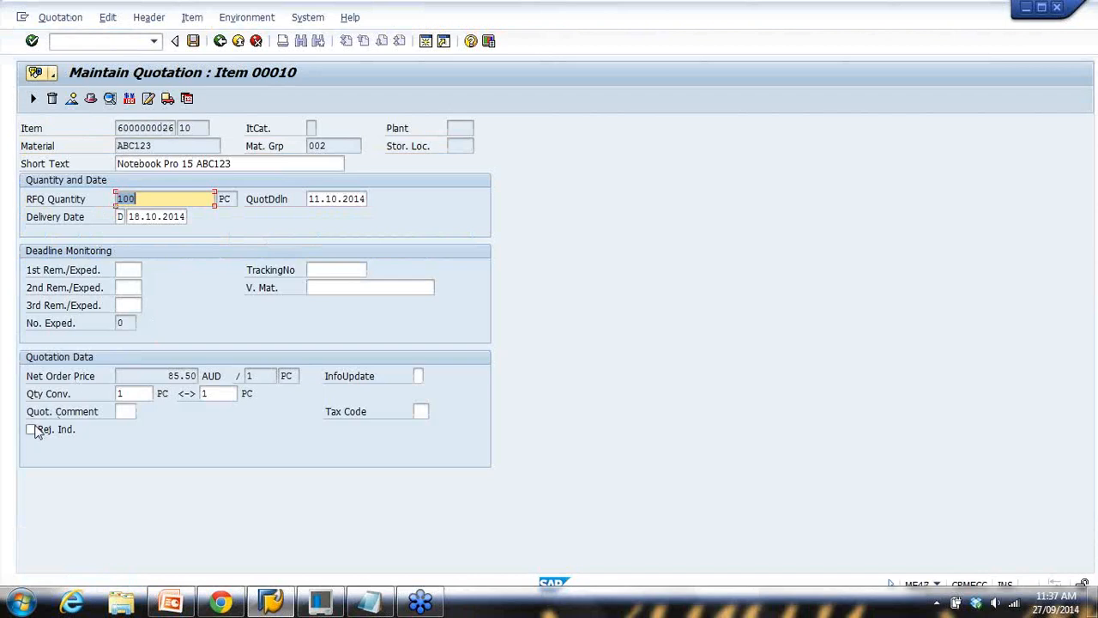
pyautogui.click(30, 429)
pyautogui.click(194, 41)
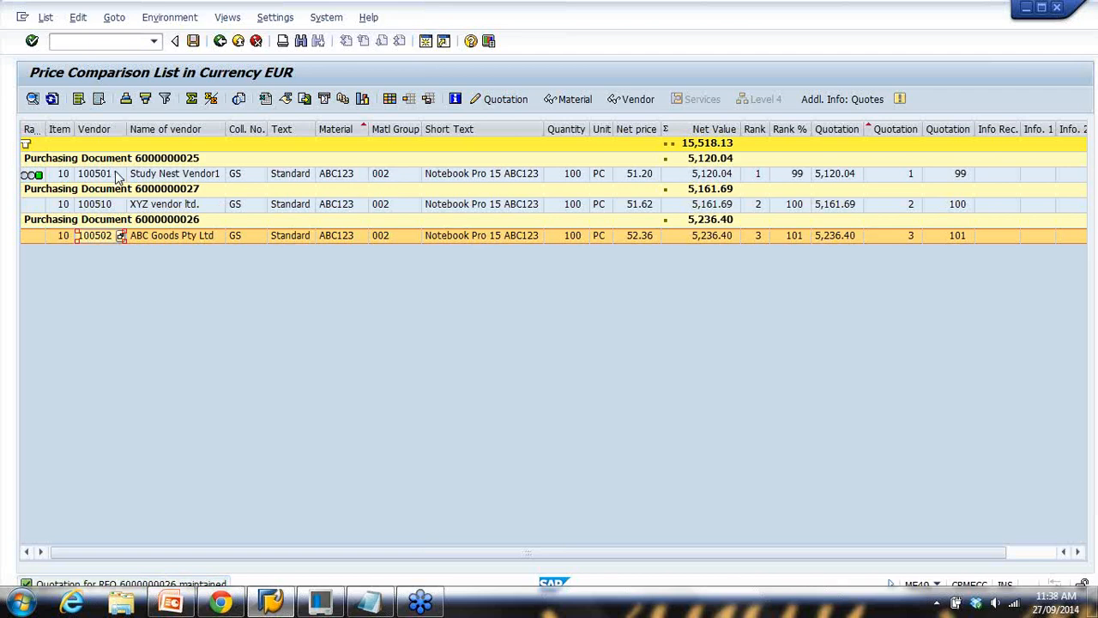
# Check the RFQ numbers in the notes, then return to the price comparison list
pyautogui.click(369, 601)
pyautogui.moveTo(126, 153); pyautogui.dragTo(298, 165)
pyautogui.moveTo(378, 156); pyautogui.dragTo(463, 158)
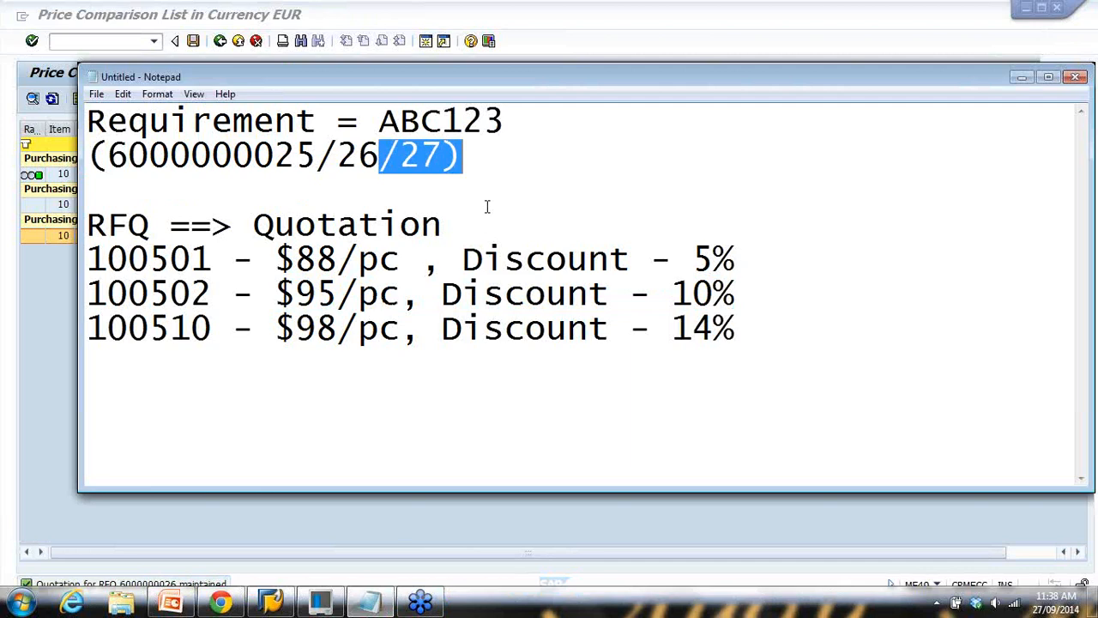
pyautogui.click(42, 347)
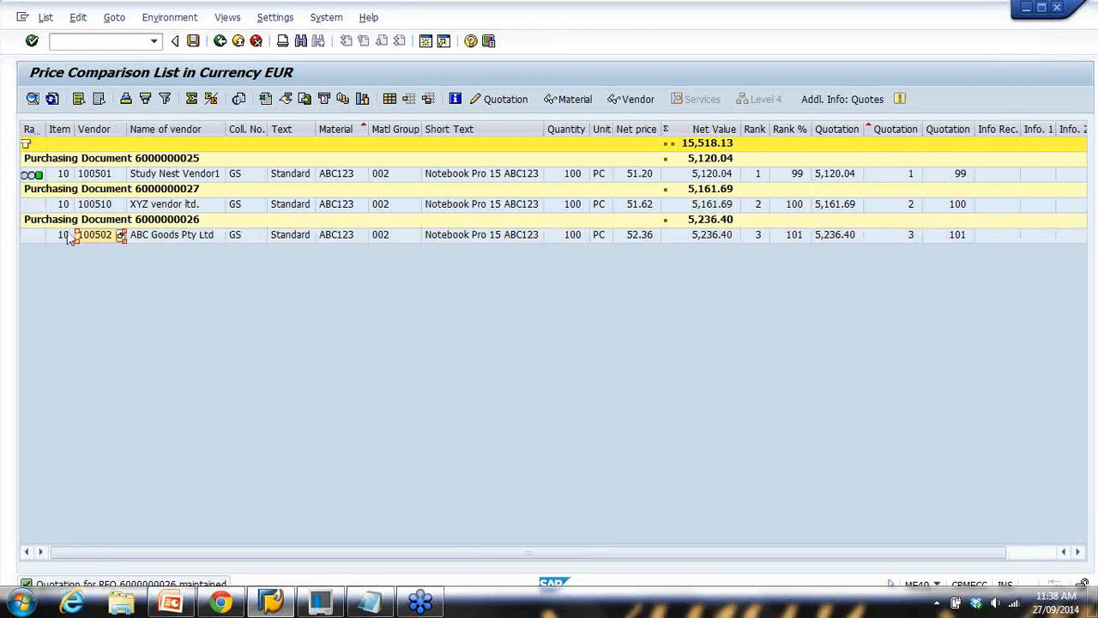
pyautogui.click(90, 206)
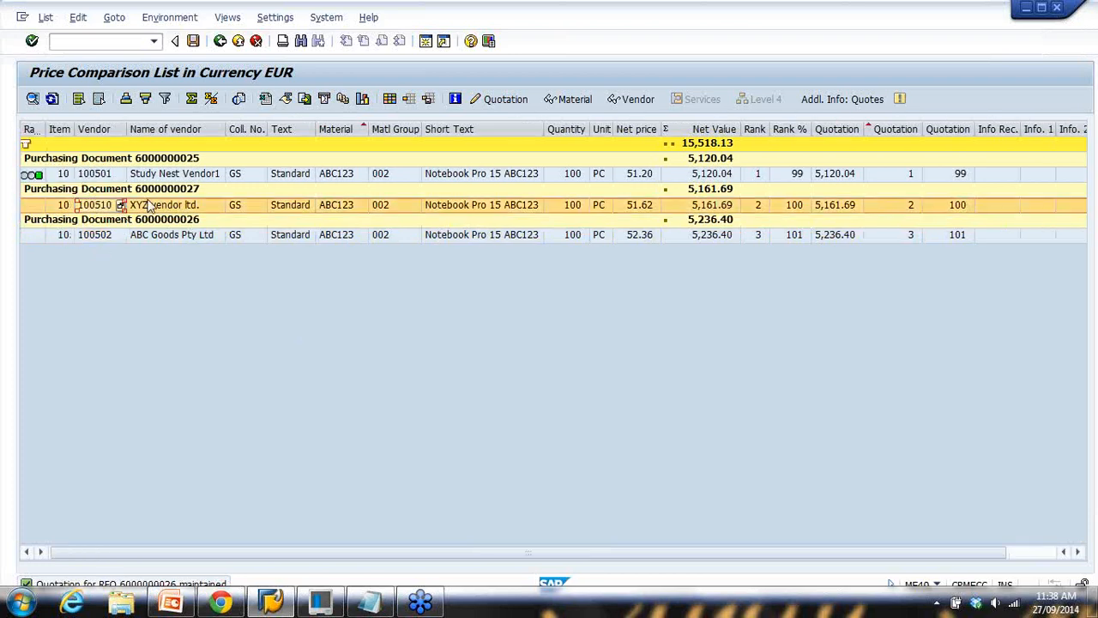
pyautogui.click(506, 104)
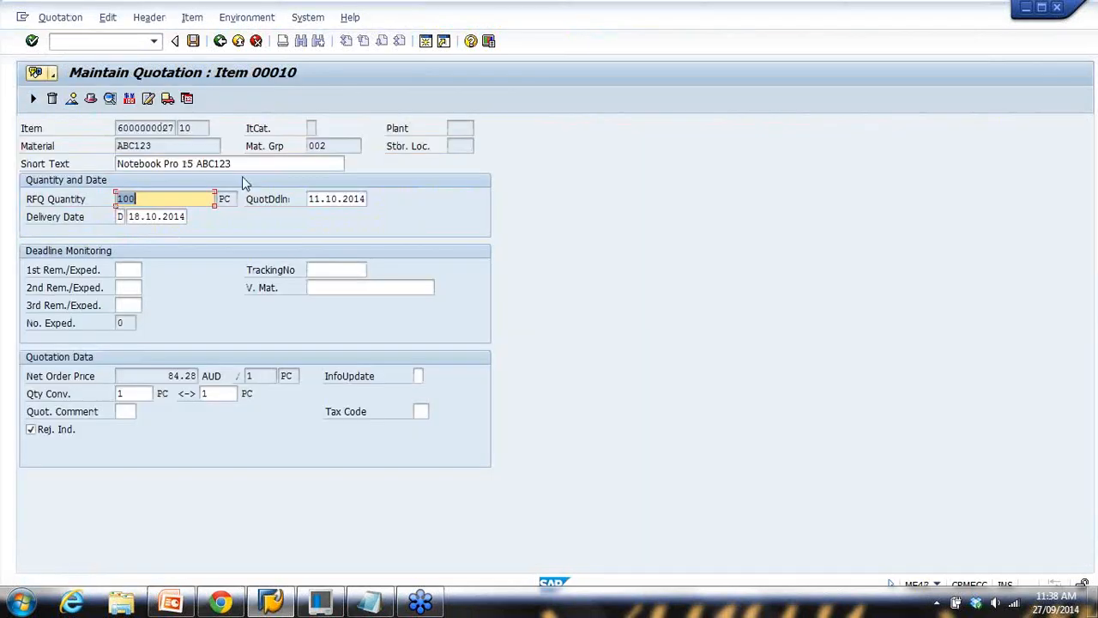
pyautogui.click(130, 100)
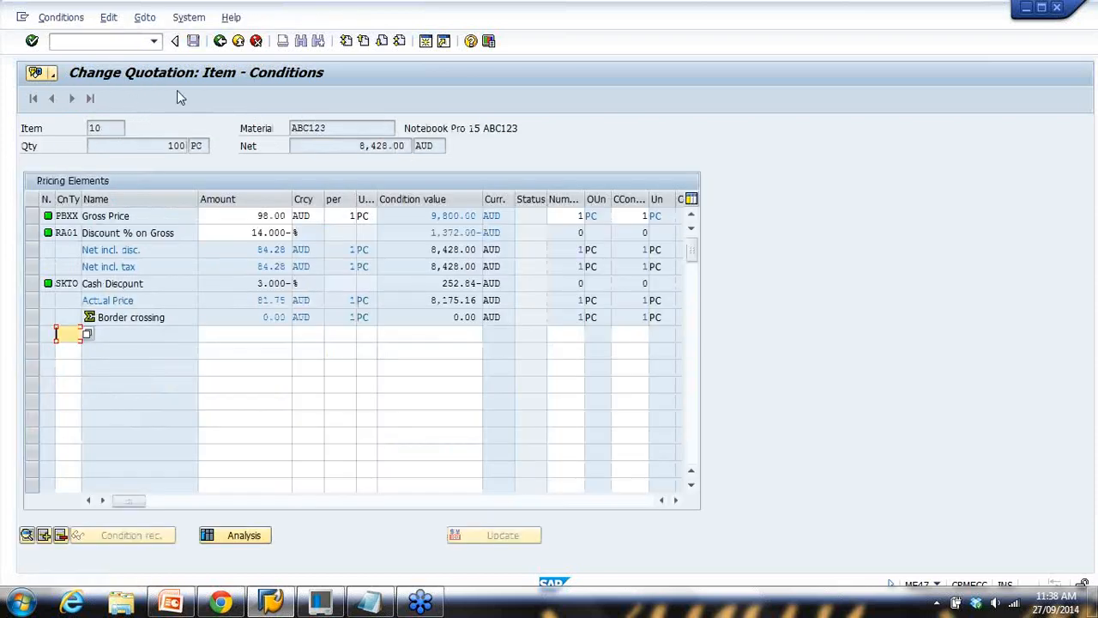
pyautogui.click(220, 42)
pyautogui.click(220, 44)
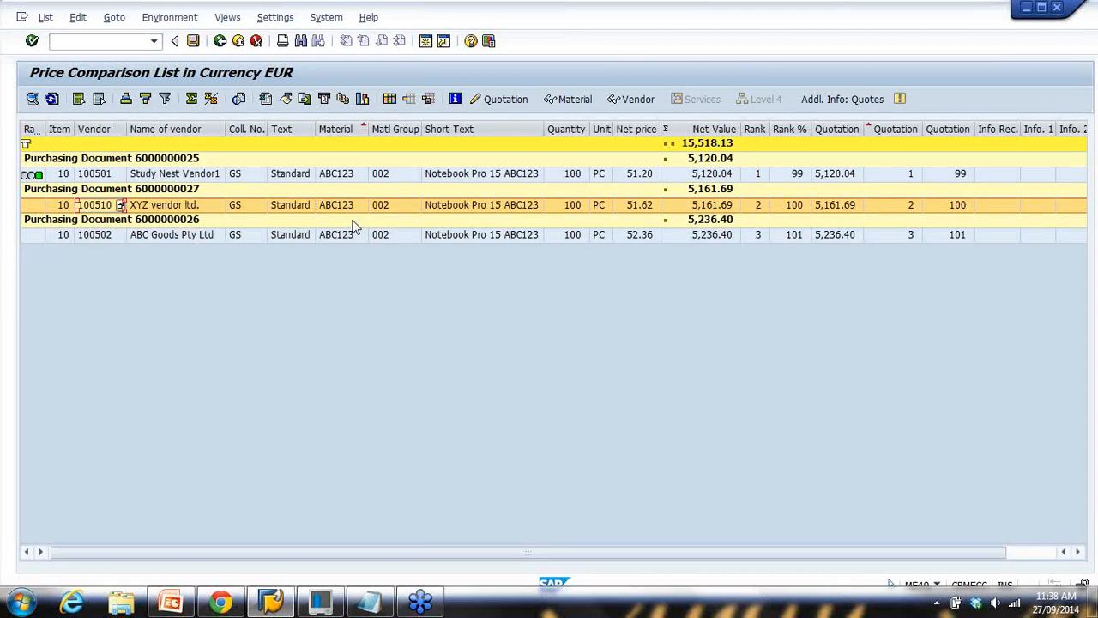
pyautogui.hscroll(1, 576, 372)
pyautogui.hscroll(-1, 576, 372)
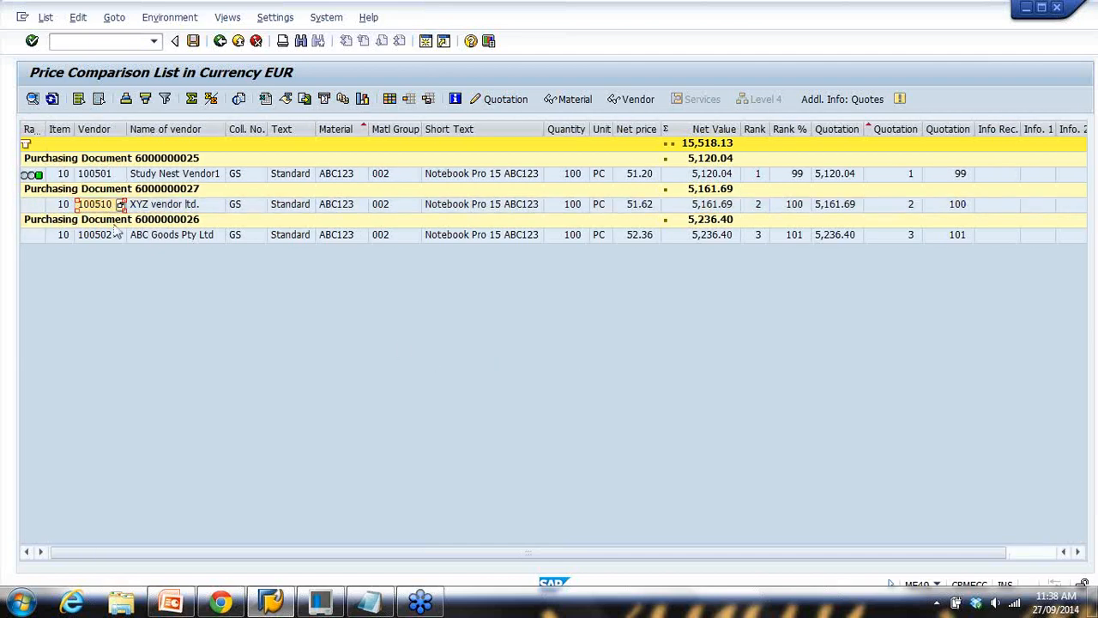
pyautogui.click(369, 601)
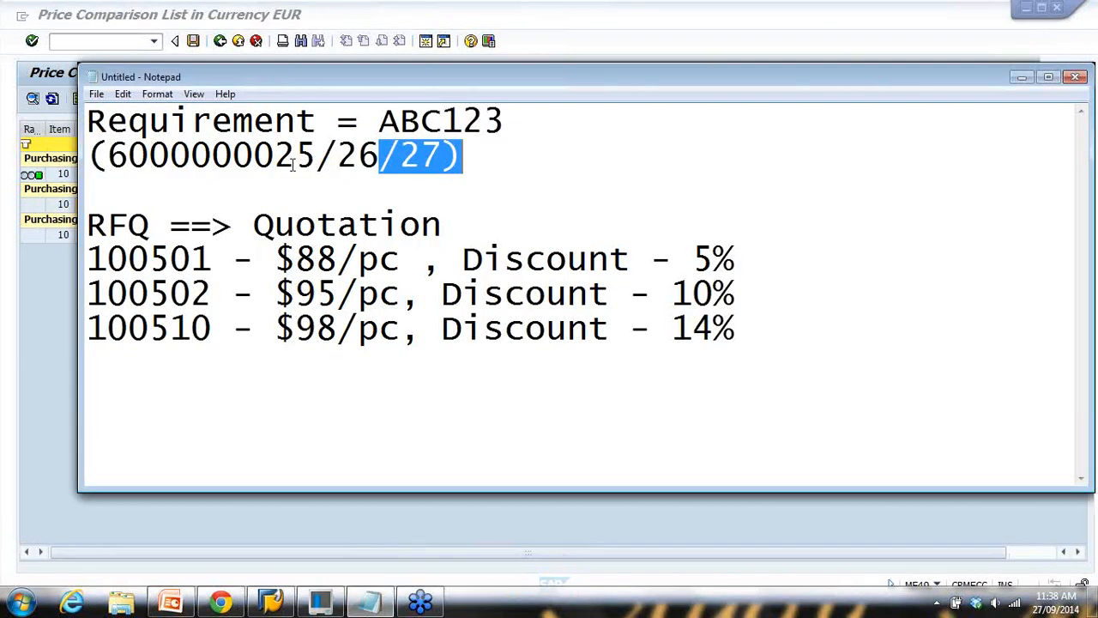
pyautogui.doubleClick(352, 155)
pyautogui.doubleClick(414, 157)
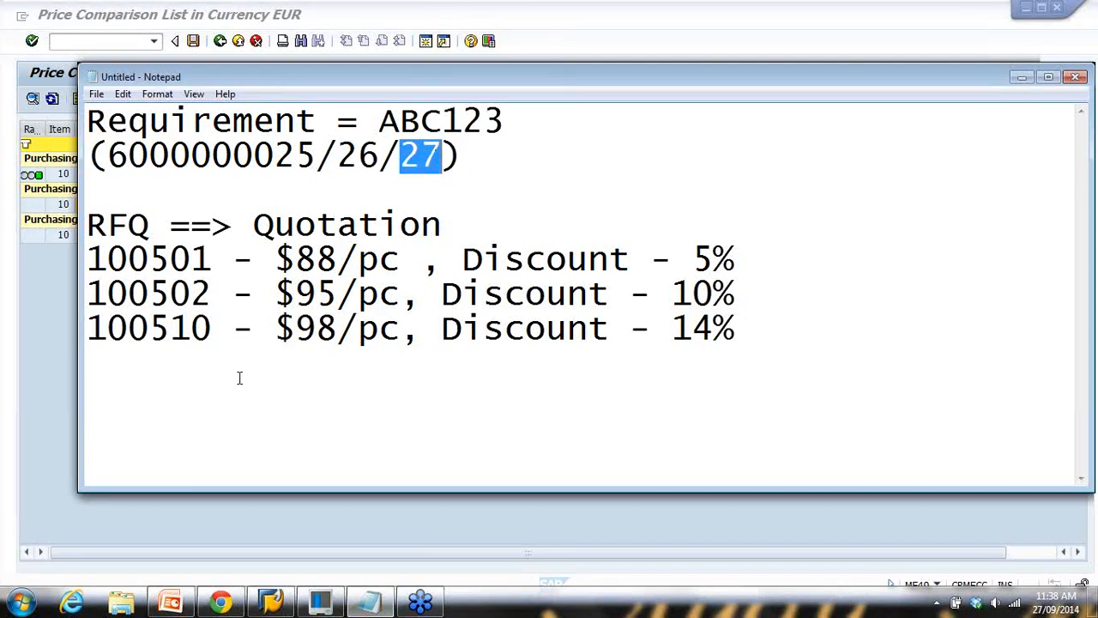
pyautogui.click(171, 601)
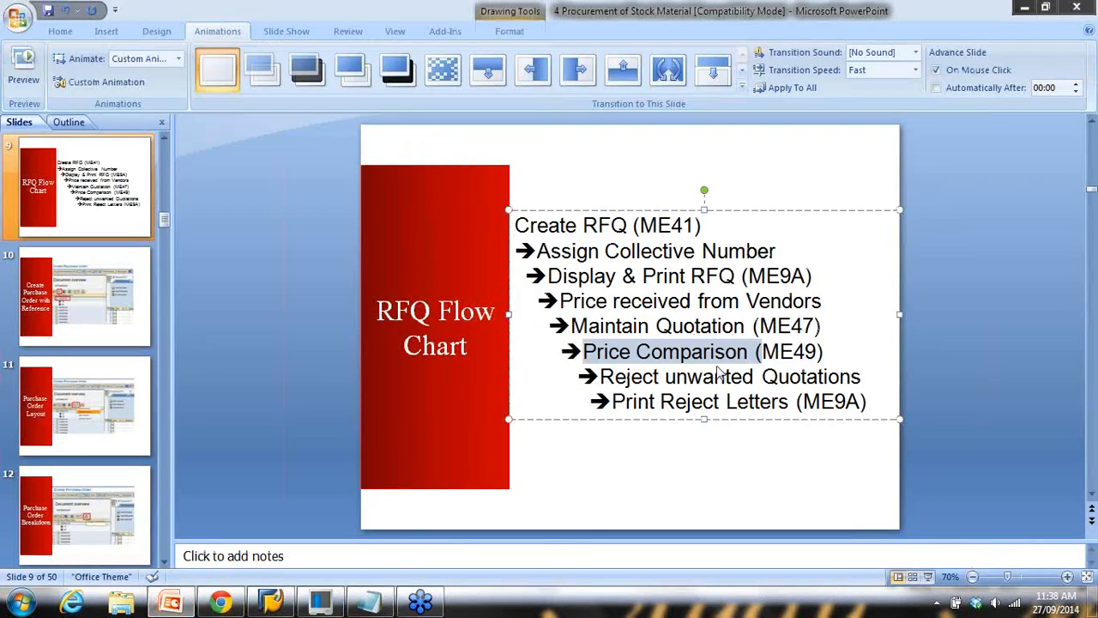
pyautogui.moveTo(721, 375); pyautogui.dragTo(715, 376)
pyautogui.hotkey('ctrl', 'z')
pyautogui.moveTo(626, 376); pyautogui.dragTo(788, 380)
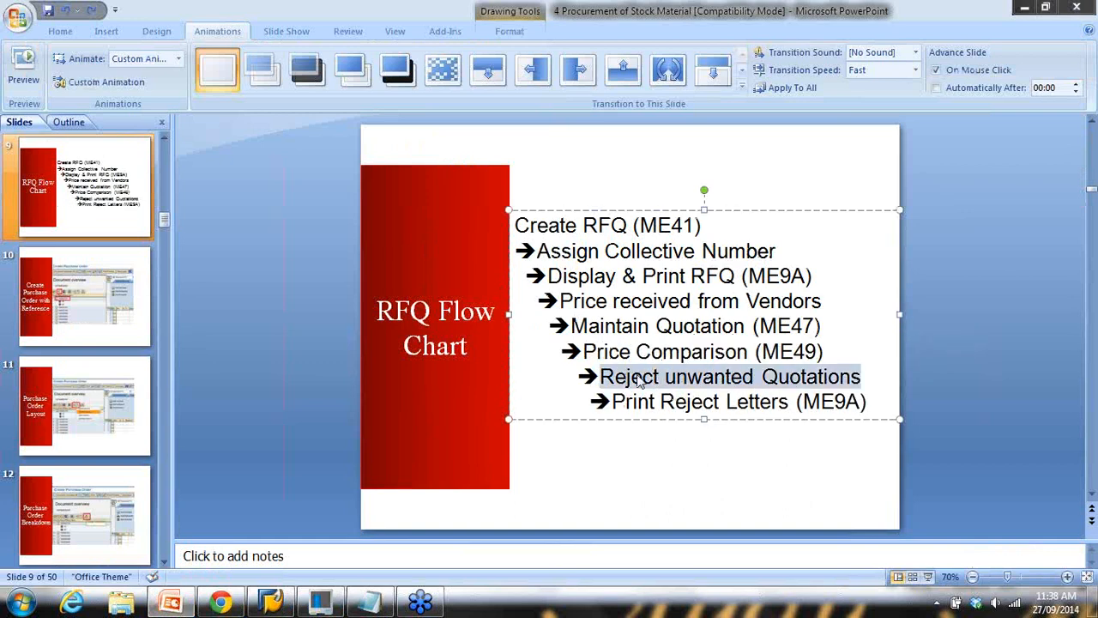
pyautogui.moveTo(636, 397); pyautogui.dragTo(868, 403)
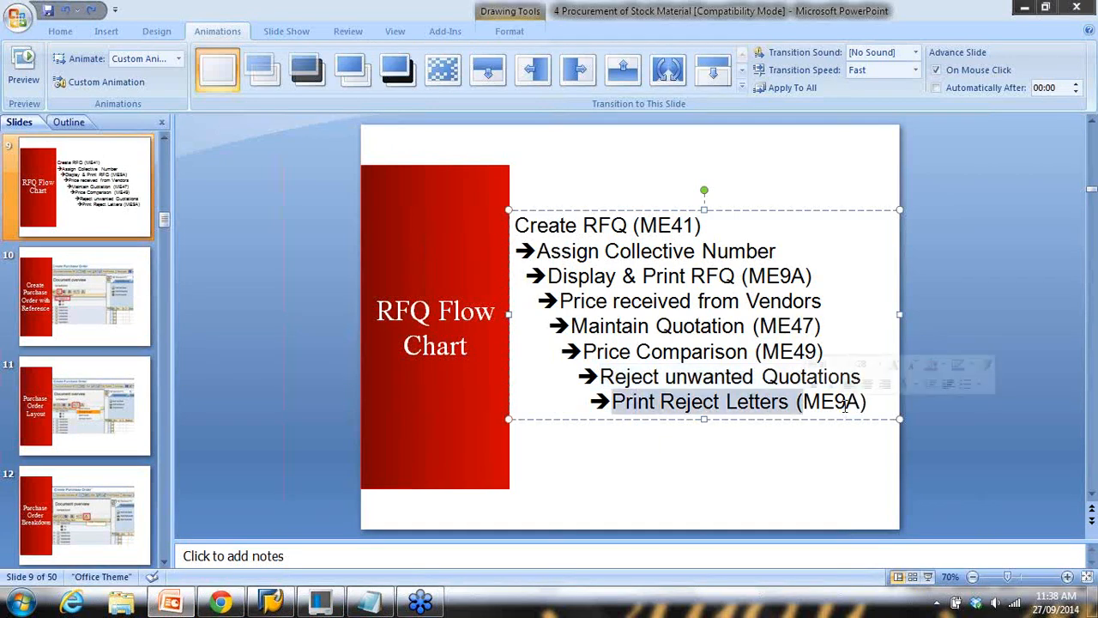
pyautogui.click(271, 601)
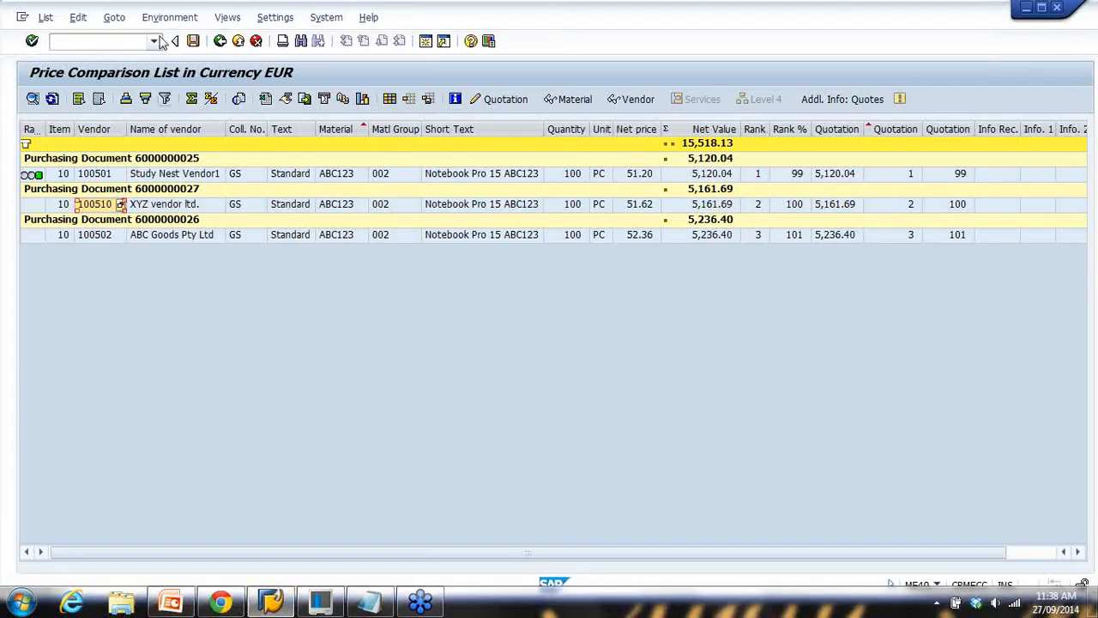
pyautogui.click(221, 43)
pyautogui.click(221, 43)
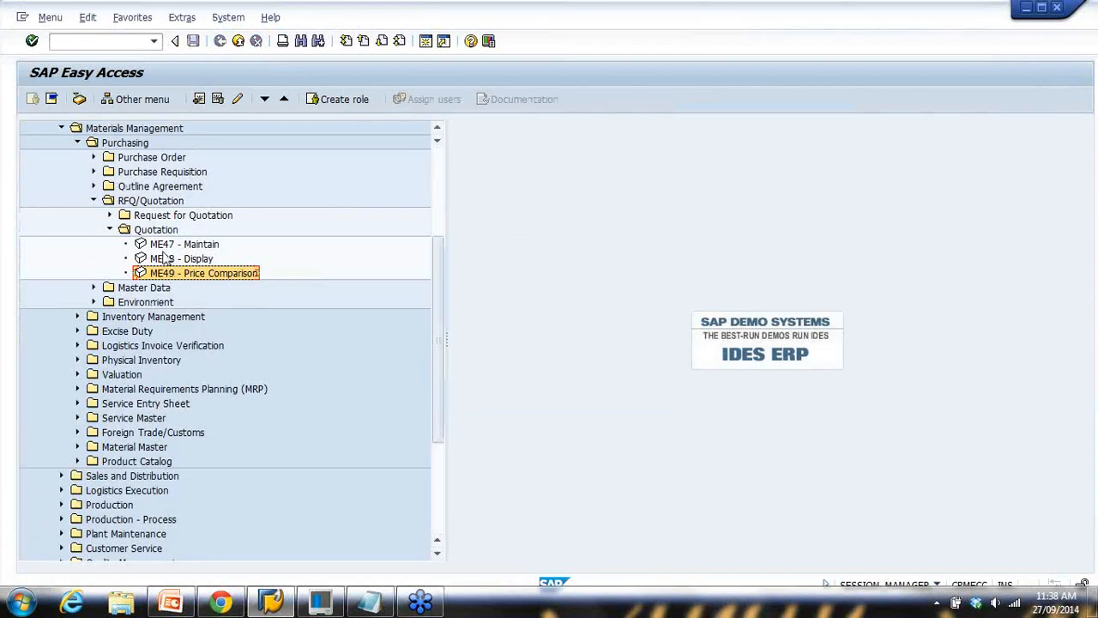
pyautogui.scroll(2, 115, 259)
pyautogui.click(87, 41)
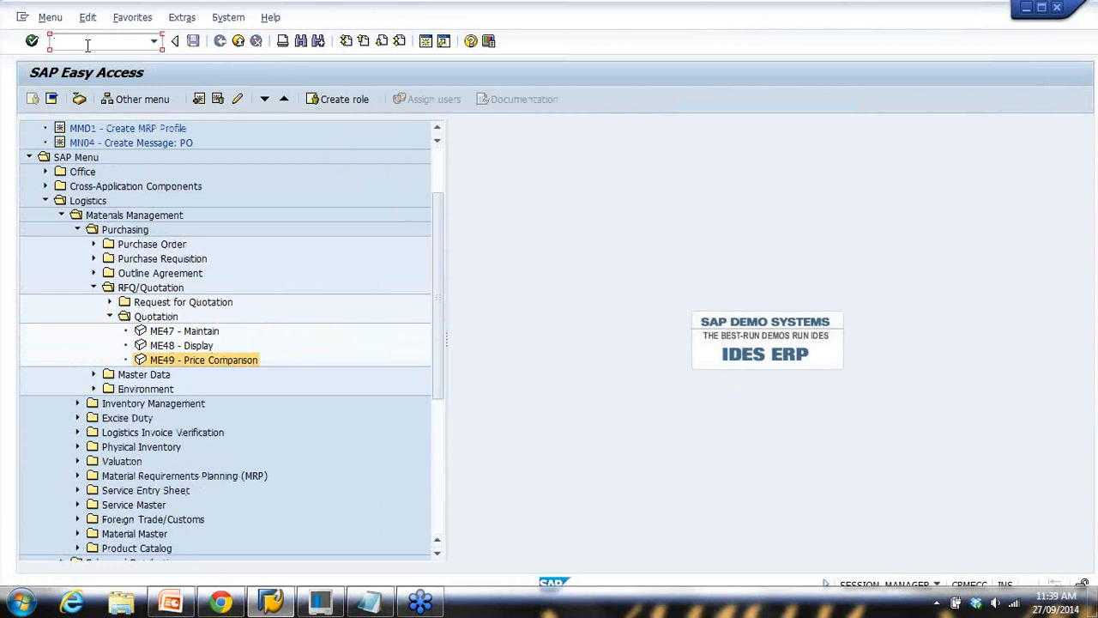
pyautogui.write('ME9F')
pyautogui.press('Return')
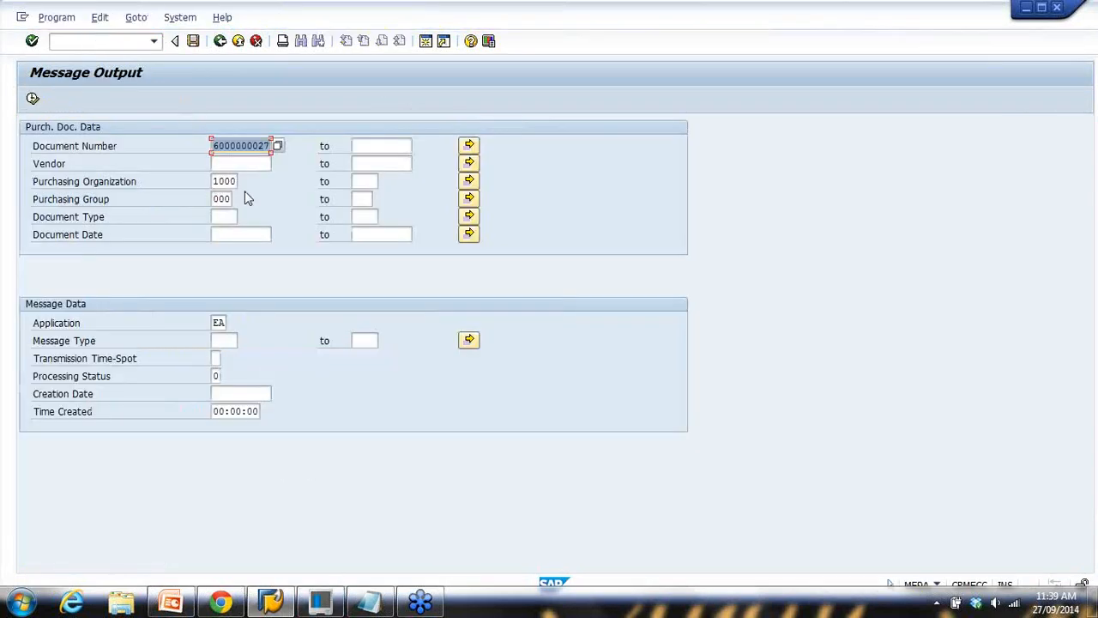
pyautogui.moveTo(213, 146); pyautogui.dragTo(309, 149)
pyautogui.click(355, 148)
pyautogui.hotkey('ctrl', 'v')
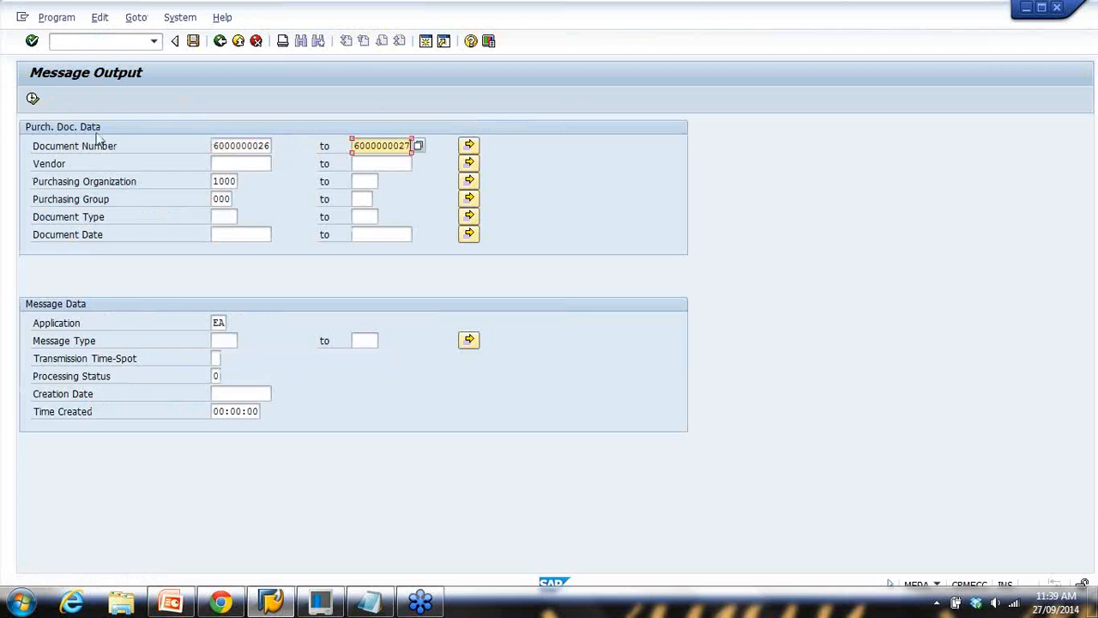
pyautogui.click(33, 99)
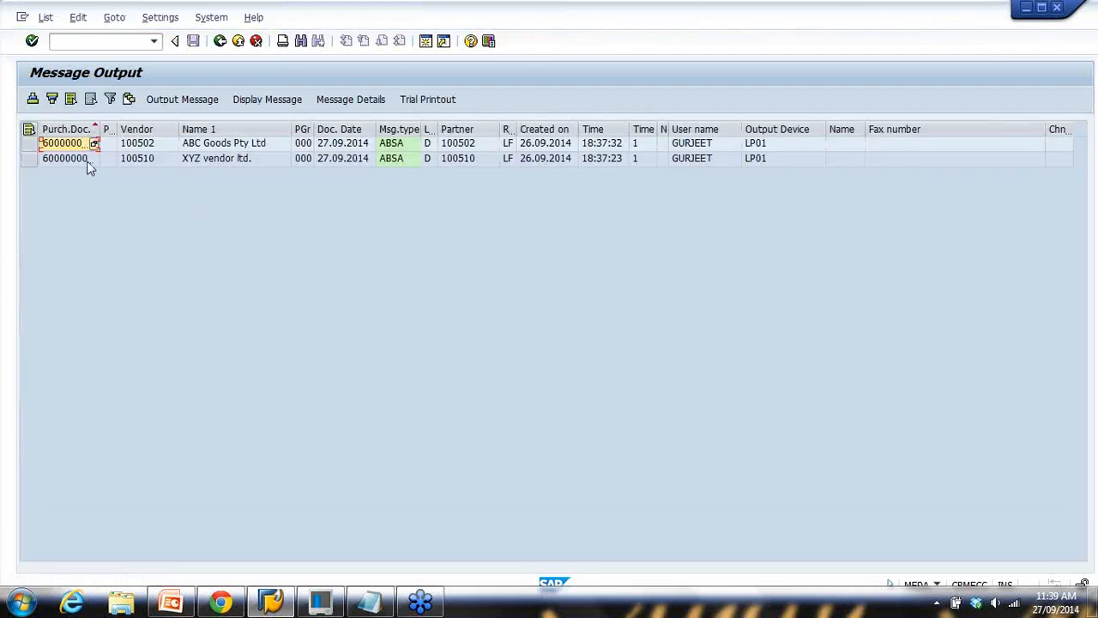
pyautogui.moveTo(101, 128); pyautogui.dragTo(114, 129)
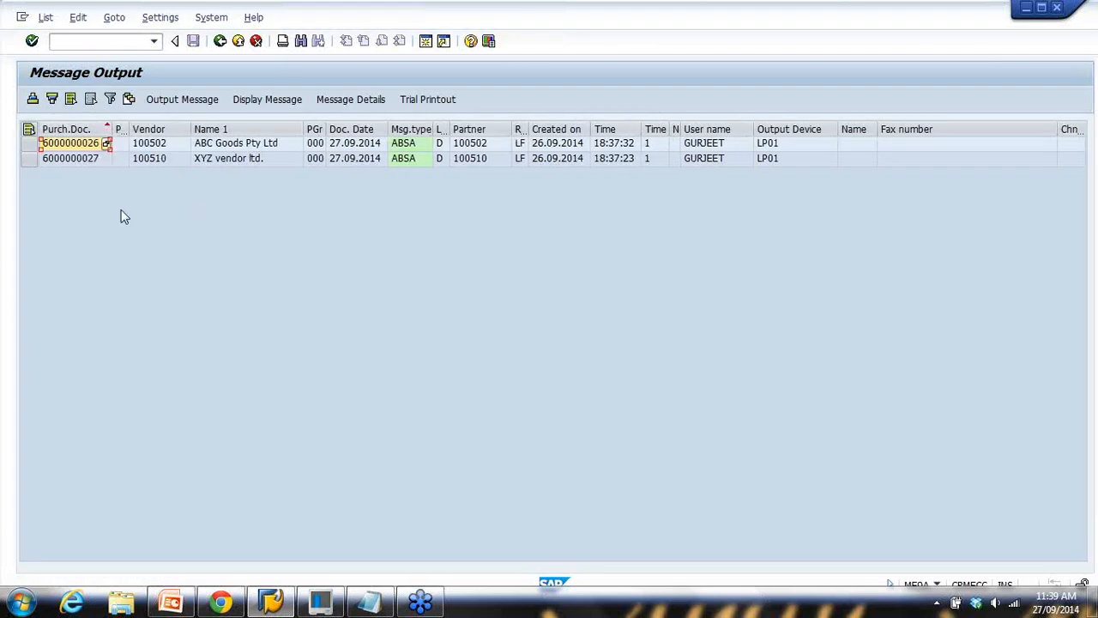
pyautogui.click(28, 144)
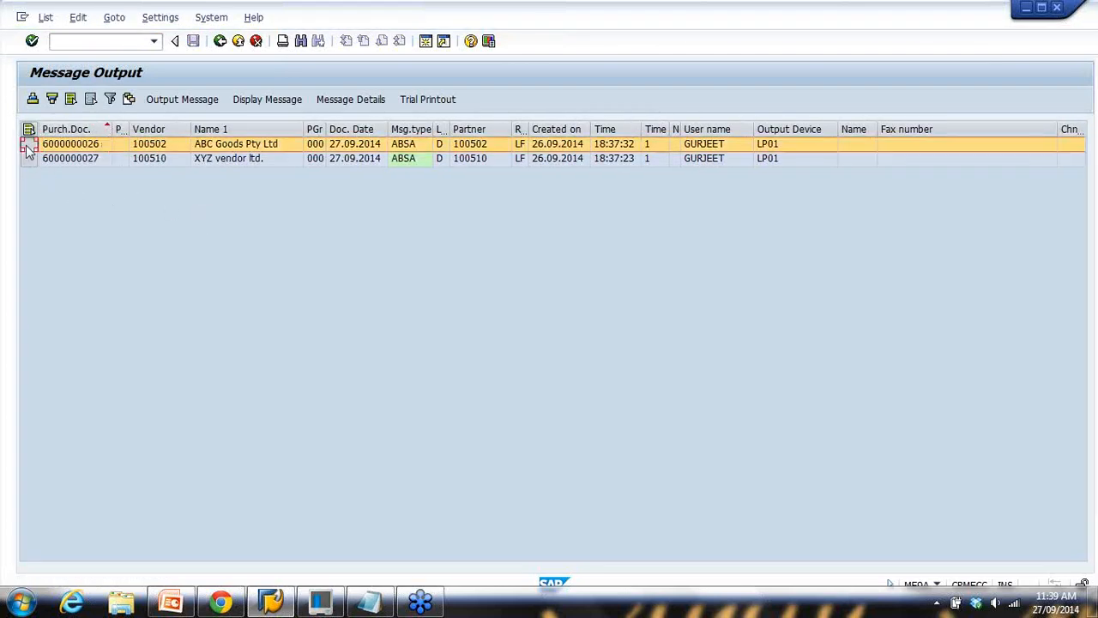
pyautogui.click(266, 100)
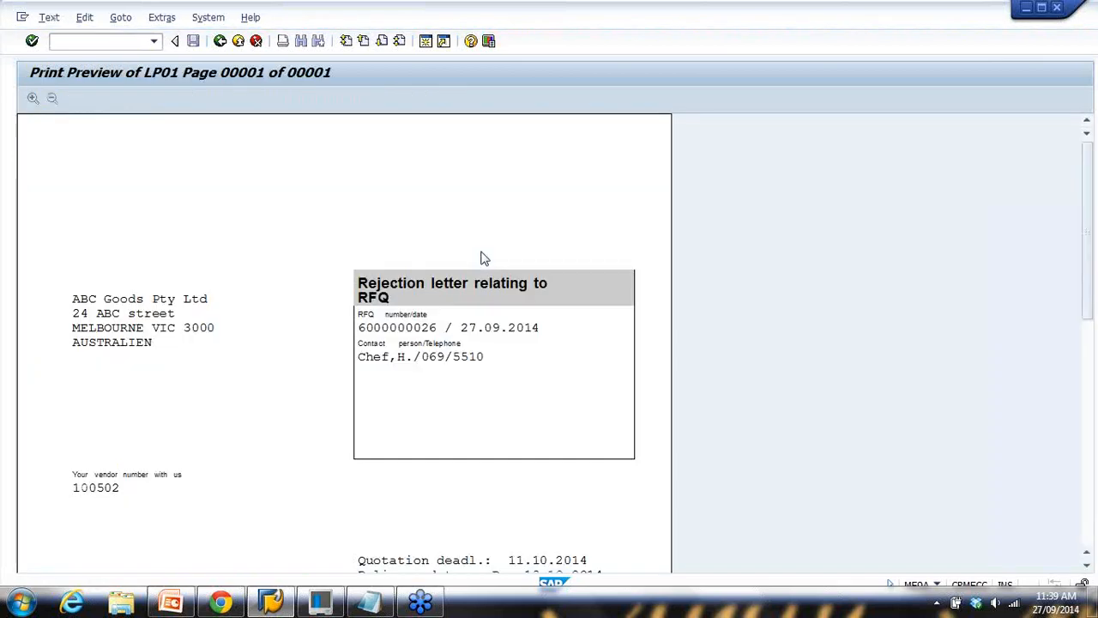
# Review the letter's heading and ABC Goods Pty Ltd address, then return to the message list
pyautogui.scroll(-5, 483, 258)
pyautogui.scroll(-3, 481, 260)
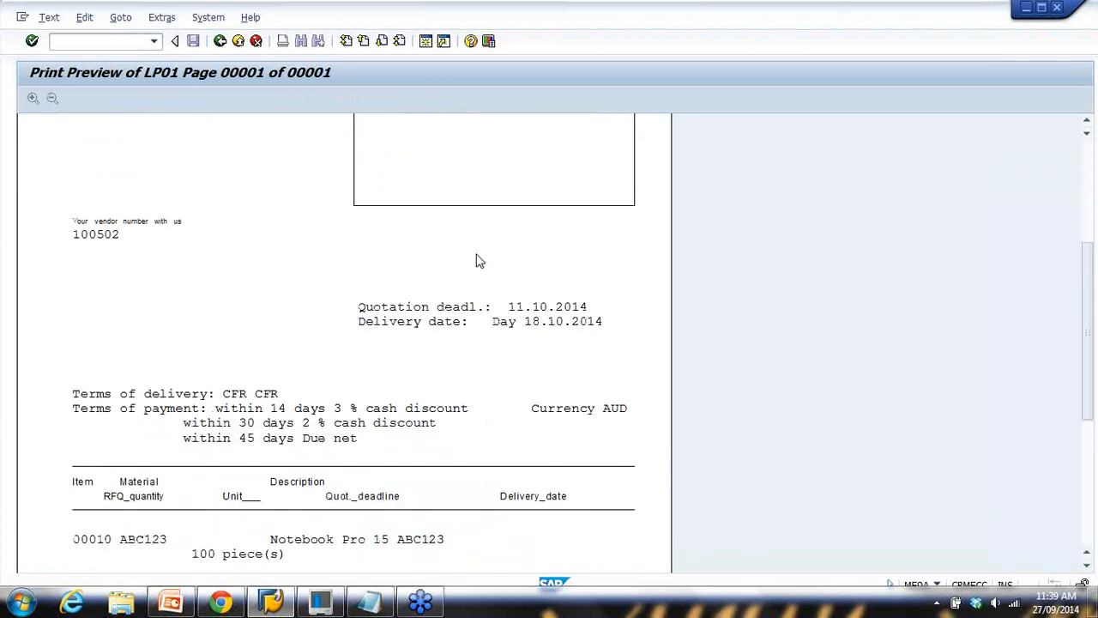
pyautogui.scroll(-6, 479, 261)
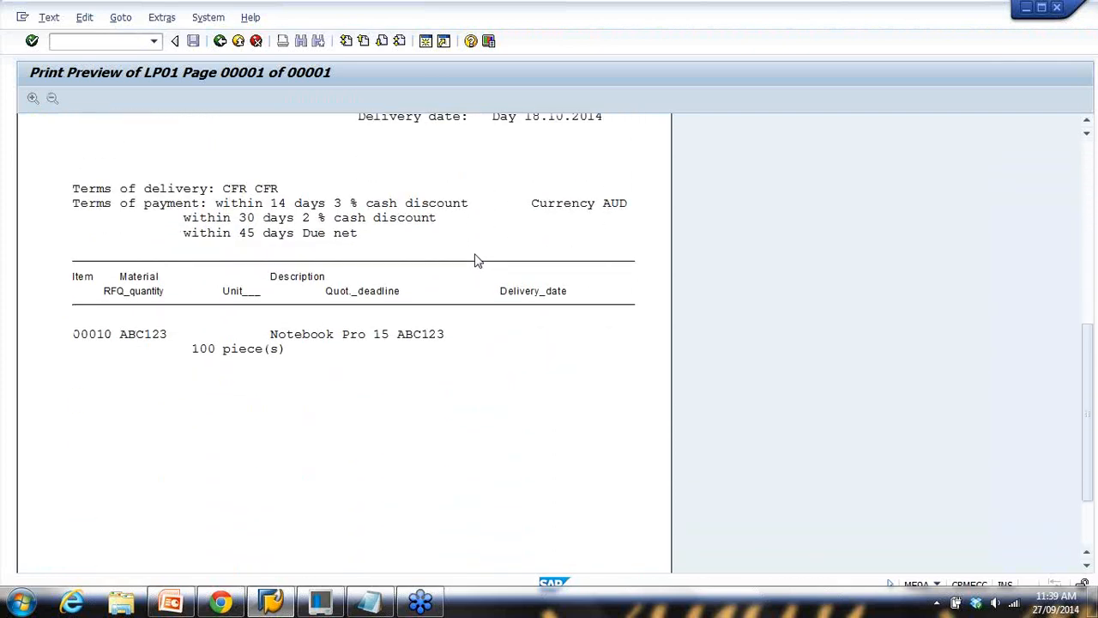
pyautogui.scroll(12, 478, 261)
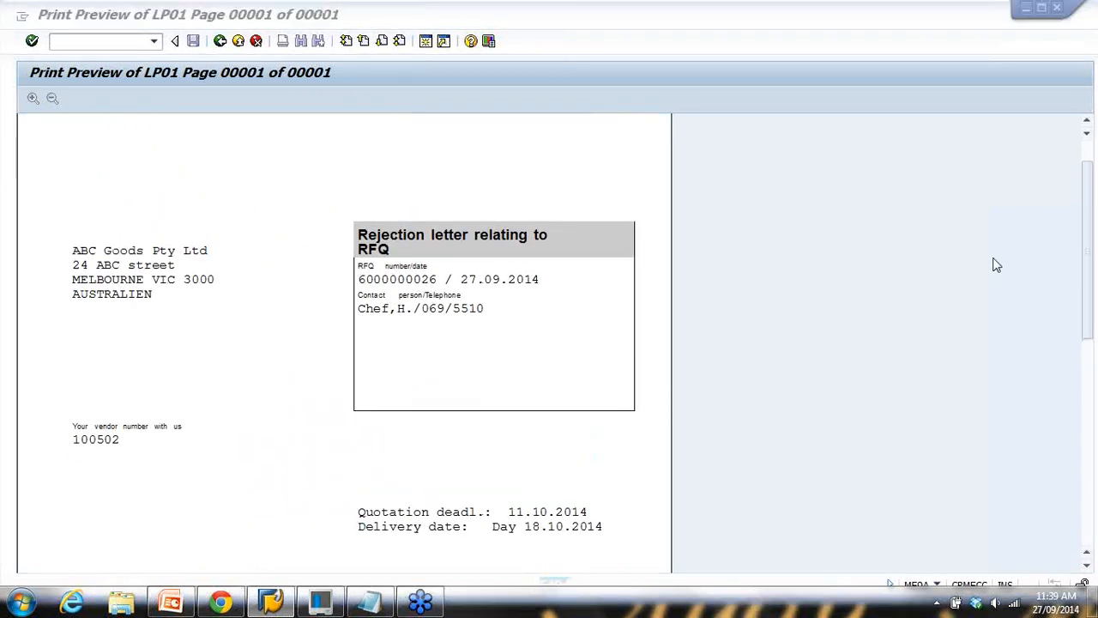
pyautogui.moveTo(350, 225)
pyautogui.mouseDown()
pyautogui.moveTo(540, 274)
pyautogui.moveTo(571, 214)
pyautogui.moveTo(341, 201)
pyautogui.moveTo(361, 242)
pyautogui.mouseUp()
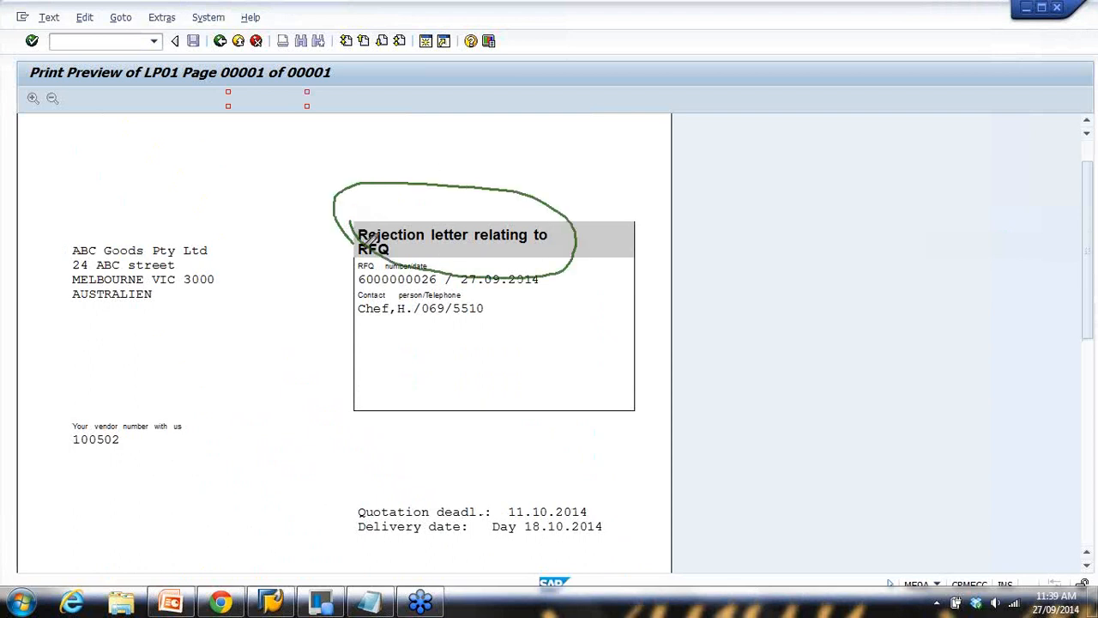
pyautogui.moveTo(113, 215)
pyautogui.mouseDown()
pyautogui.moveTo(221, 295)
pyautogui.moveTo(172, 200)
pyautogui.moveTo(148, 204)
pyautogui.mouseUp()
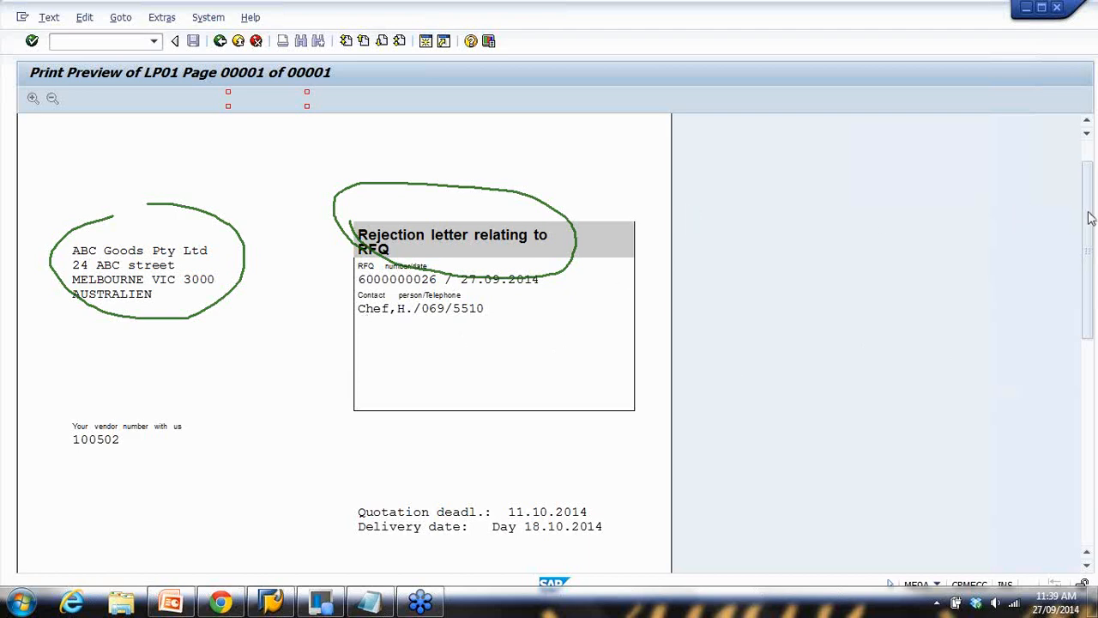
pyautogui.click(1016, 307)
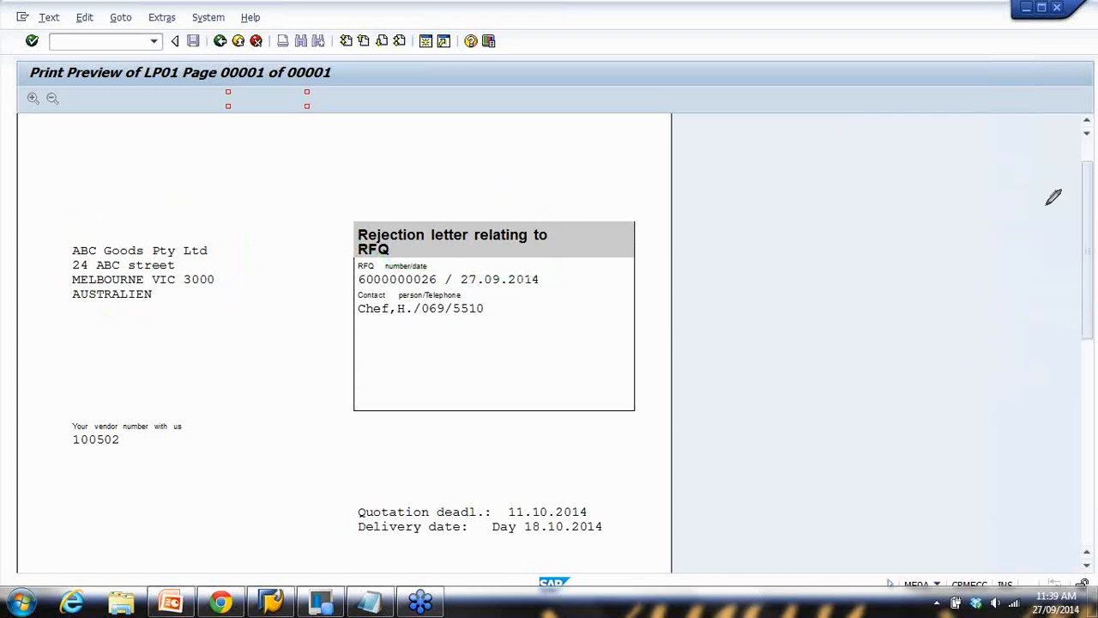
pyautogui.rightClick(1001, 230)
pyautogui.click(1001, 227)
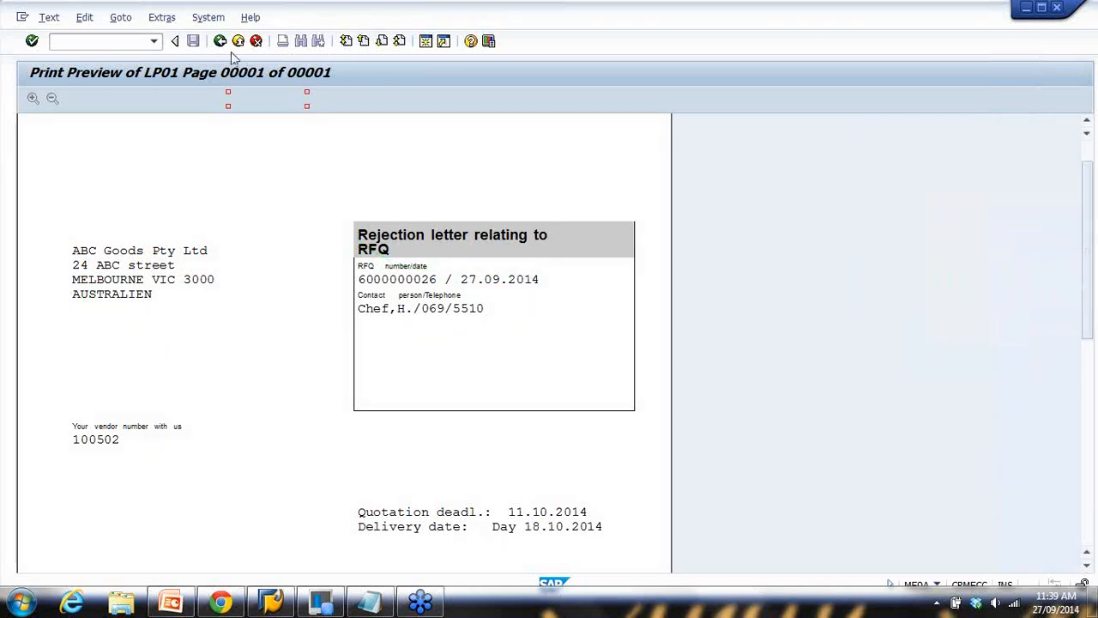
pyautogui.click(221, 42)
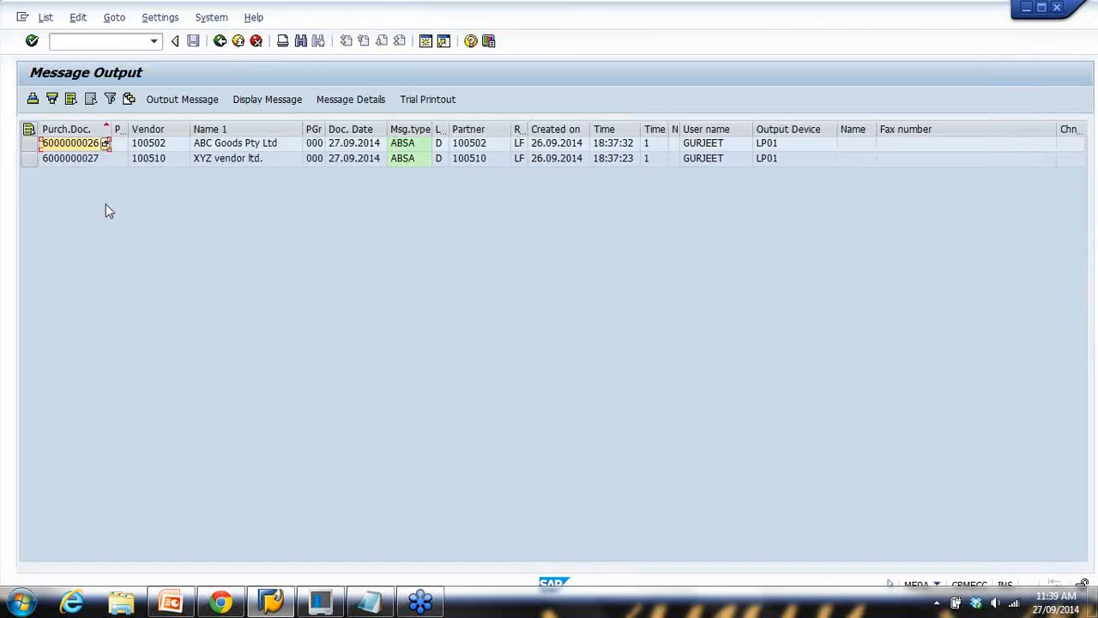
pyautogui.moveTo(28, 145); pyautogui.dragTo(28, 158)
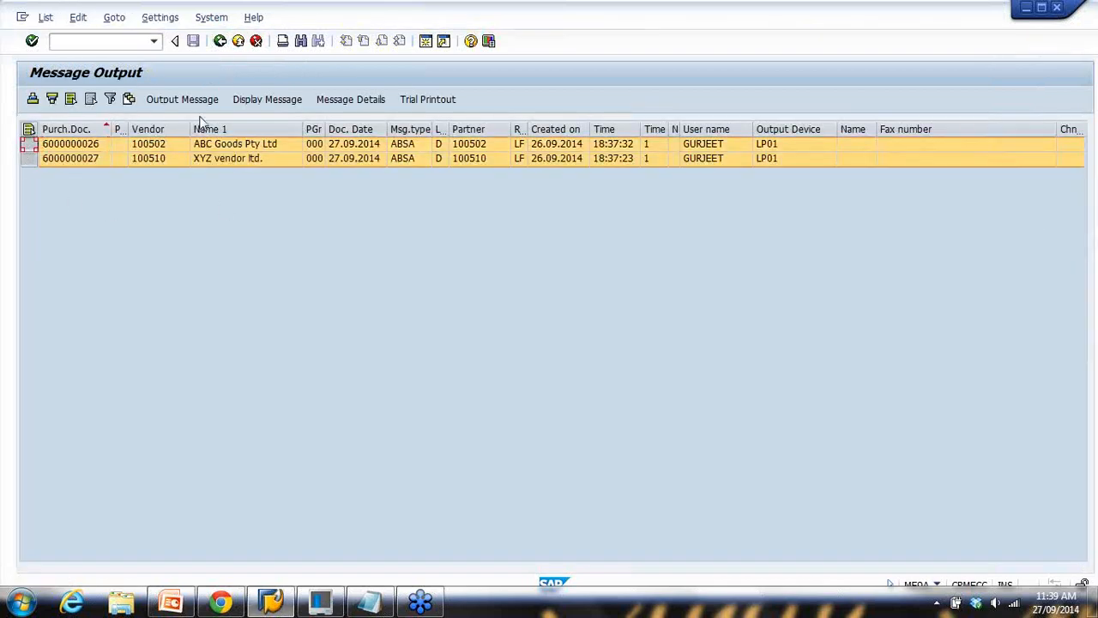
pyautogui.click(181, 100)
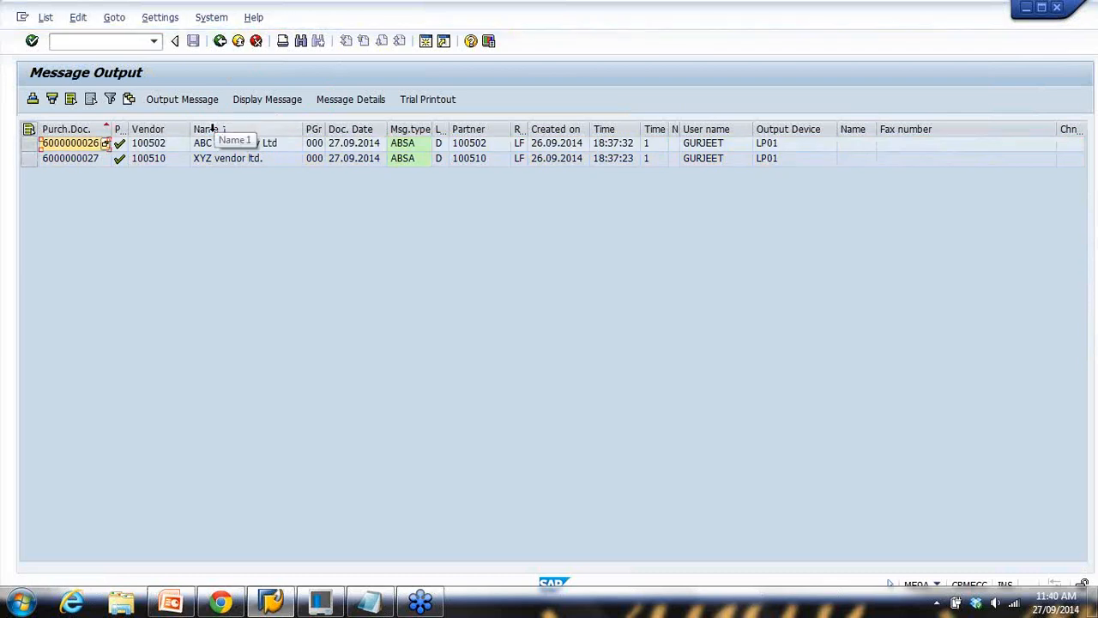
pyautogui.click(220, 41)
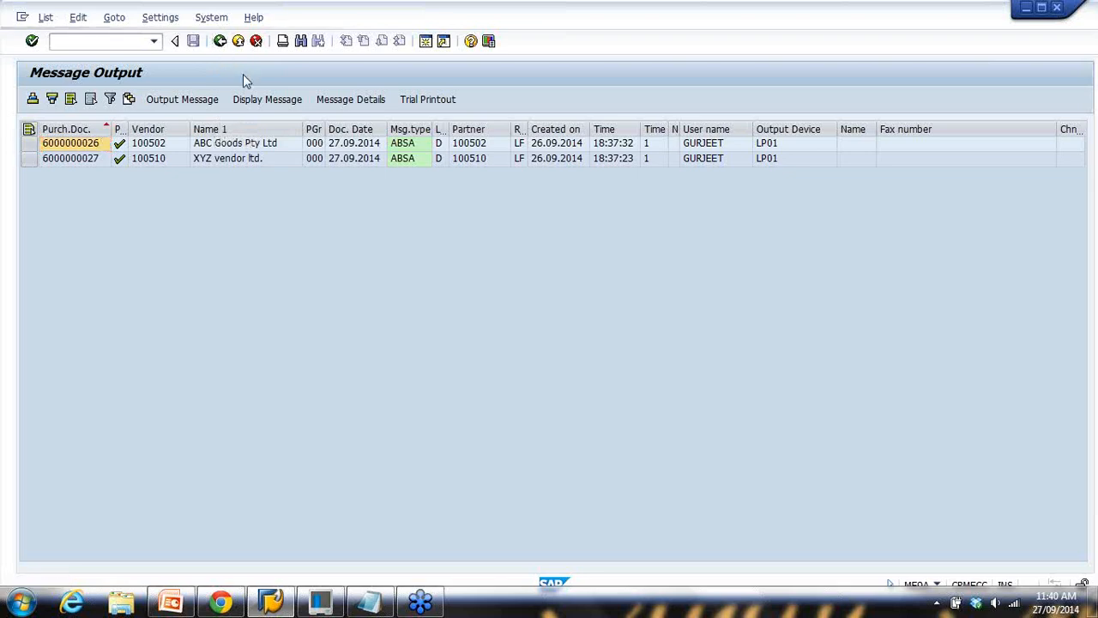
pyautogui.click(388, 599)
pyautogui.moveTo(107, 157); pyautogui.dragTo(310, 157)
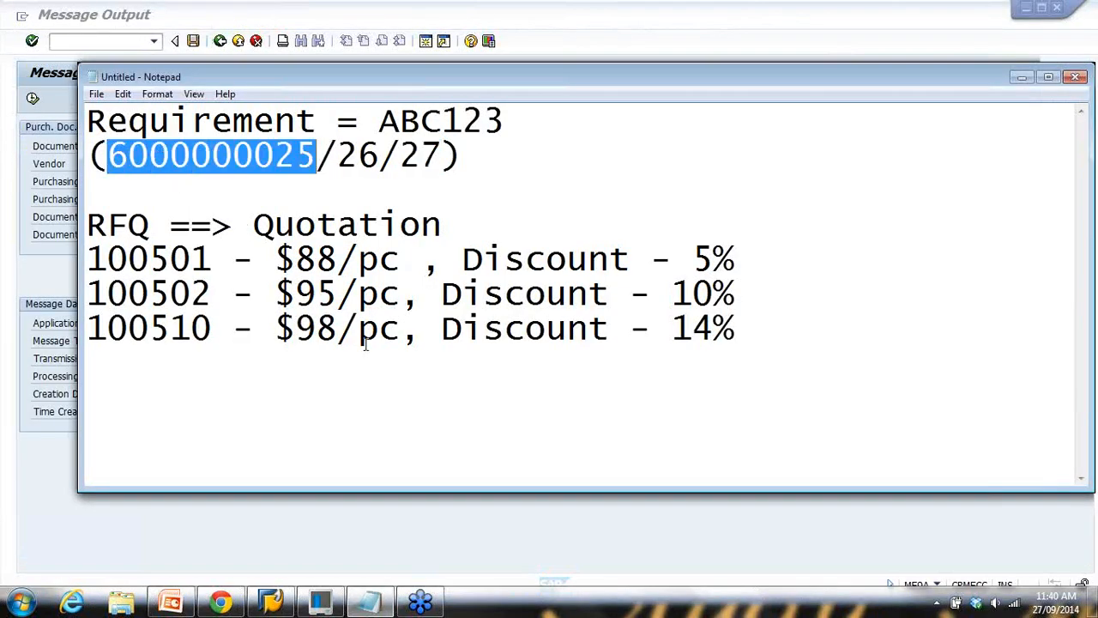
pyautogui.click(171, 601)
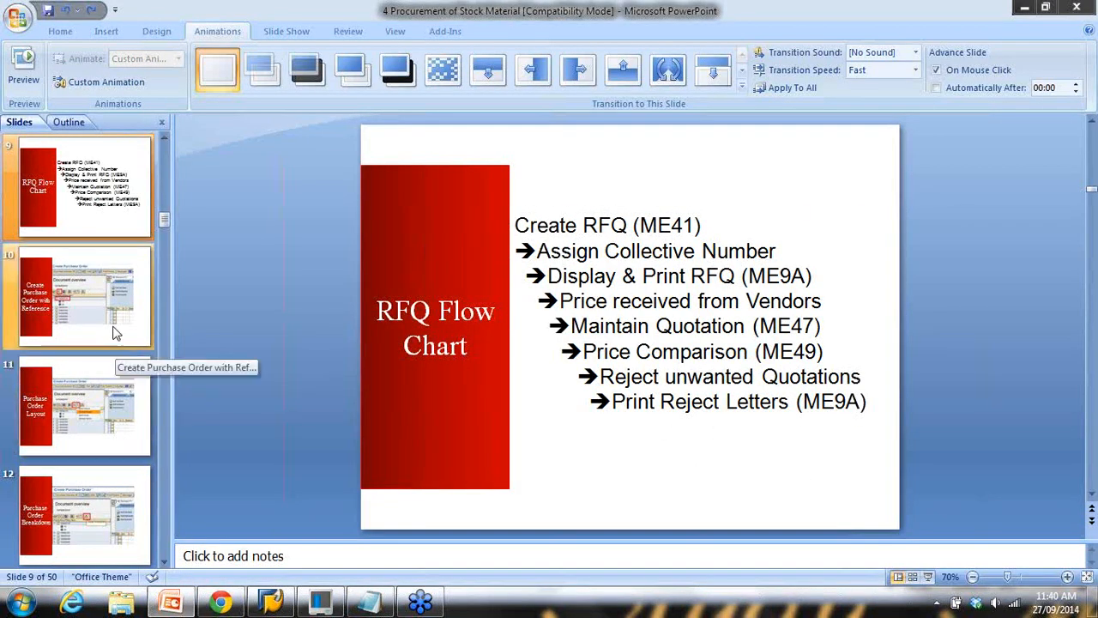
pyautogui.click(370, 601)
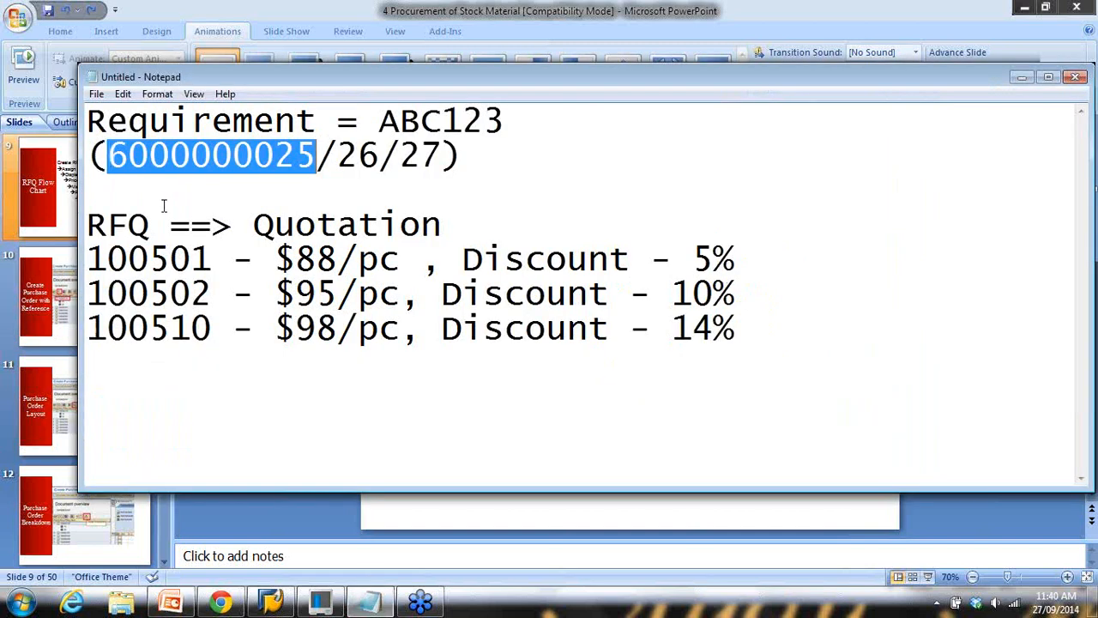
pyautogui.moveTo(88, 216); pyautogui.dragTo(752, 326)
pyautogui.press('Delete')
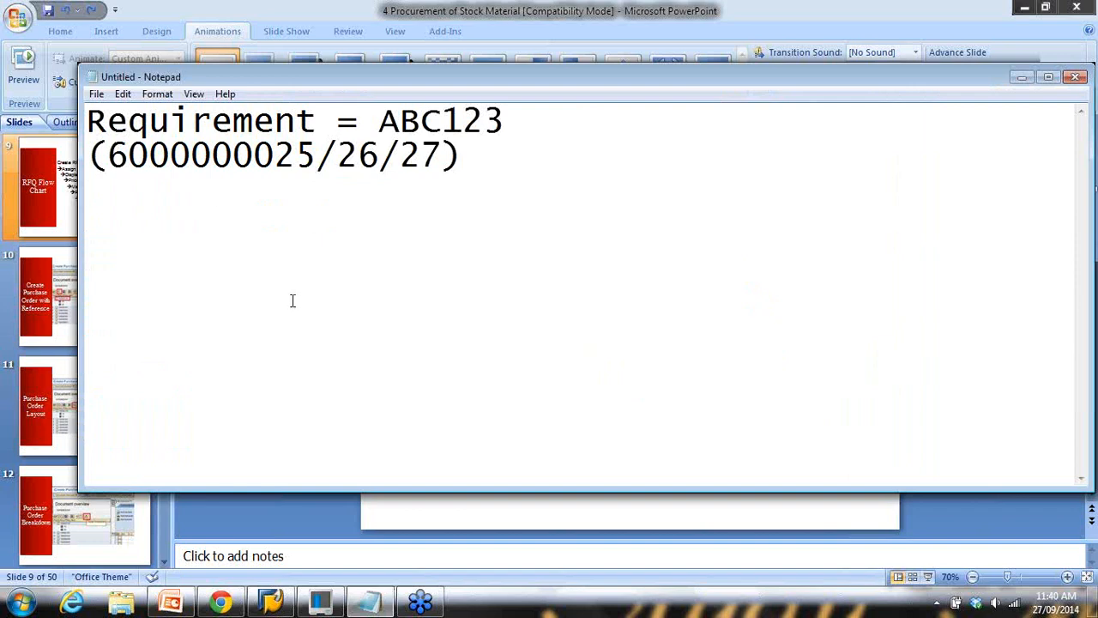
pyautogui.moveTo(106, 156); pyautogui.dragTo(311, 157)
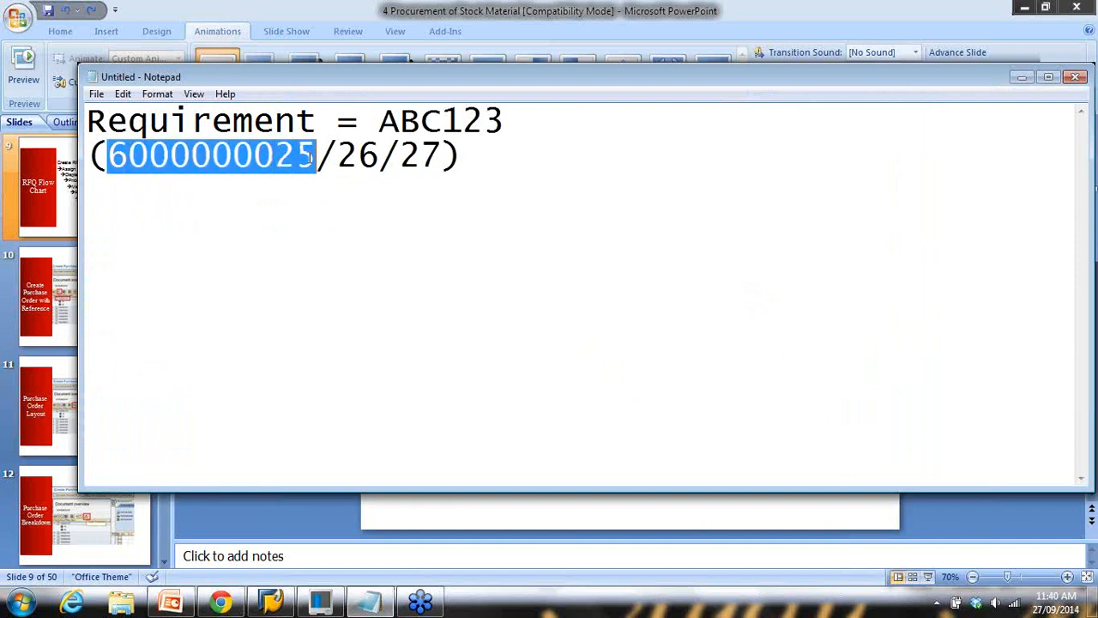
pyautogui.click(482, 157)
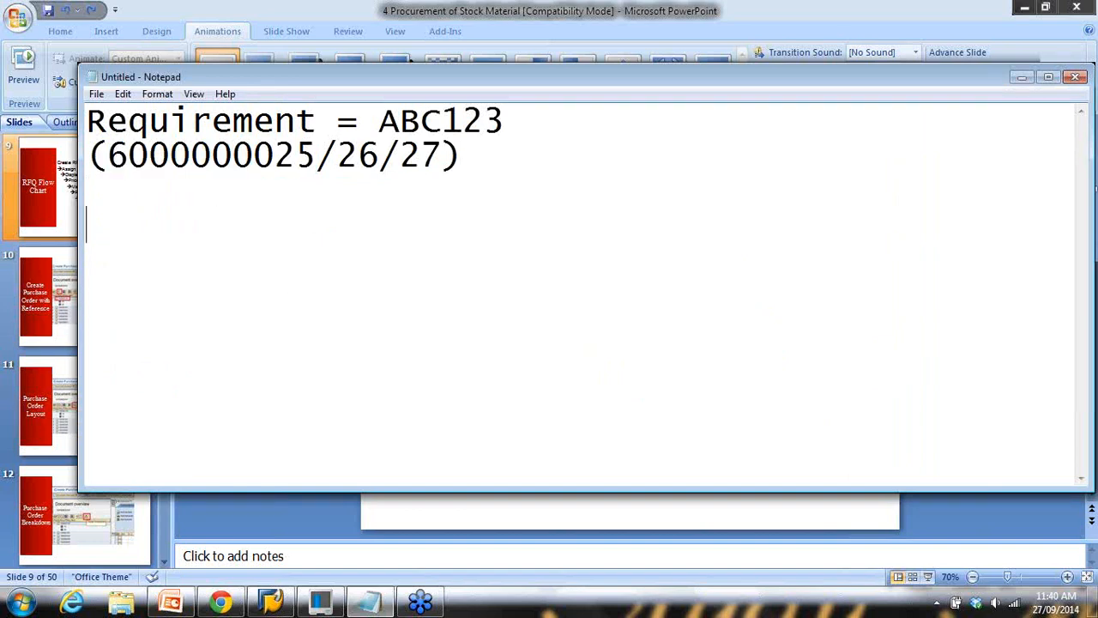
pyautogui.write('Quota')
pyautogui.write('tion ok ')
pyautogui.write('-')
pyautogui.write('= 6000000025')
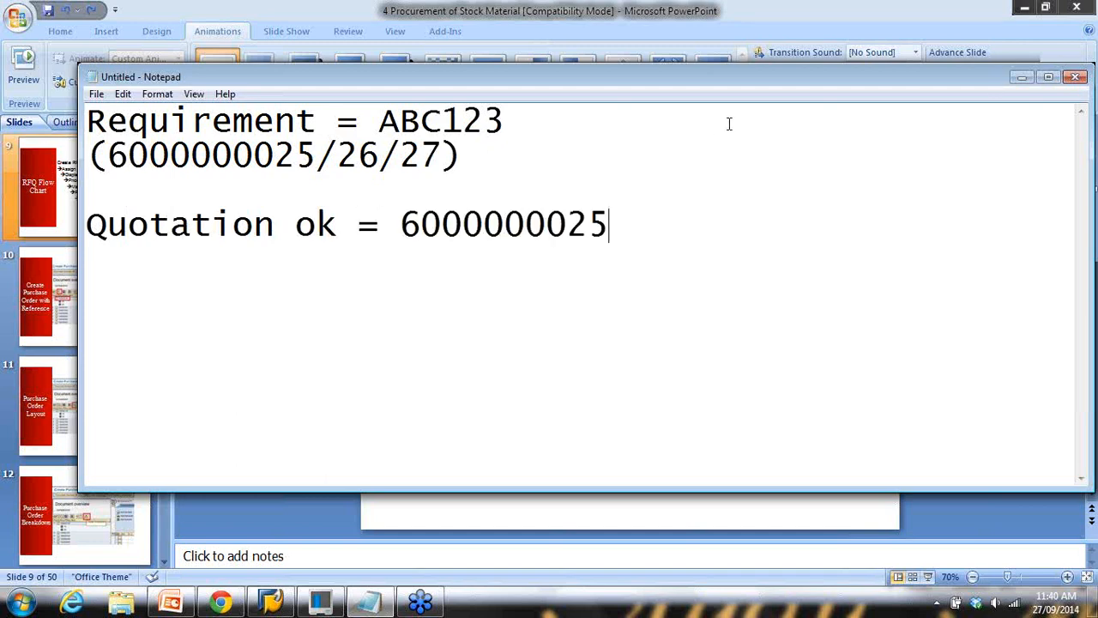
pyautogui.click(1023, 77)
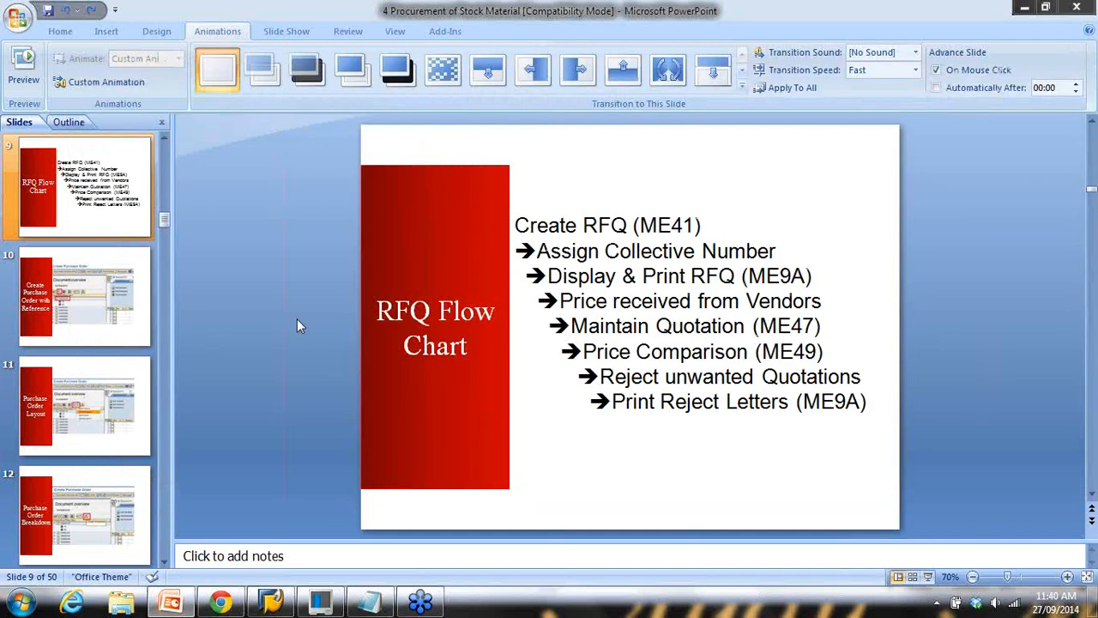
# Start the slide show from slide 10 and advance to the RFQ Flow Chart slide
pyautogui.click(116, 305)
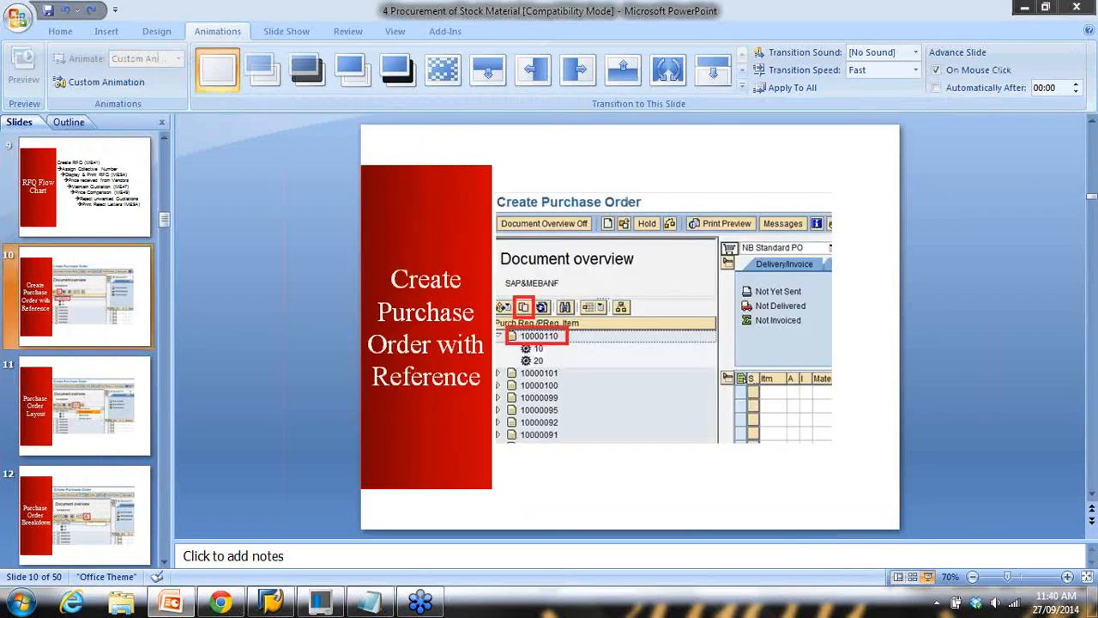
pyautogui.click(931, 576)
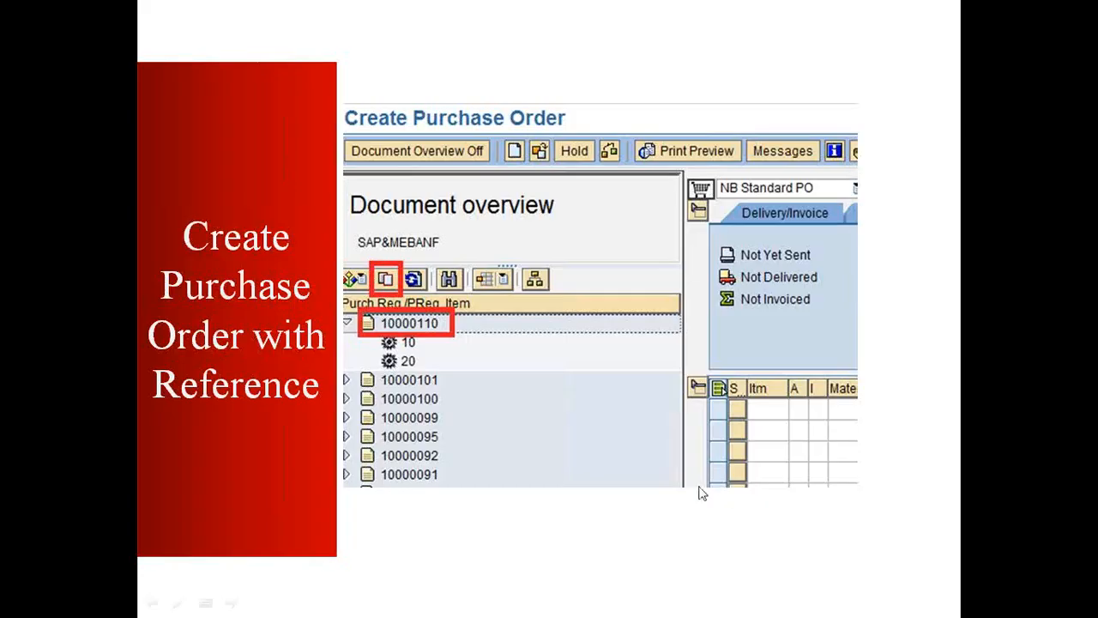
pyautogui.click(703, 493)
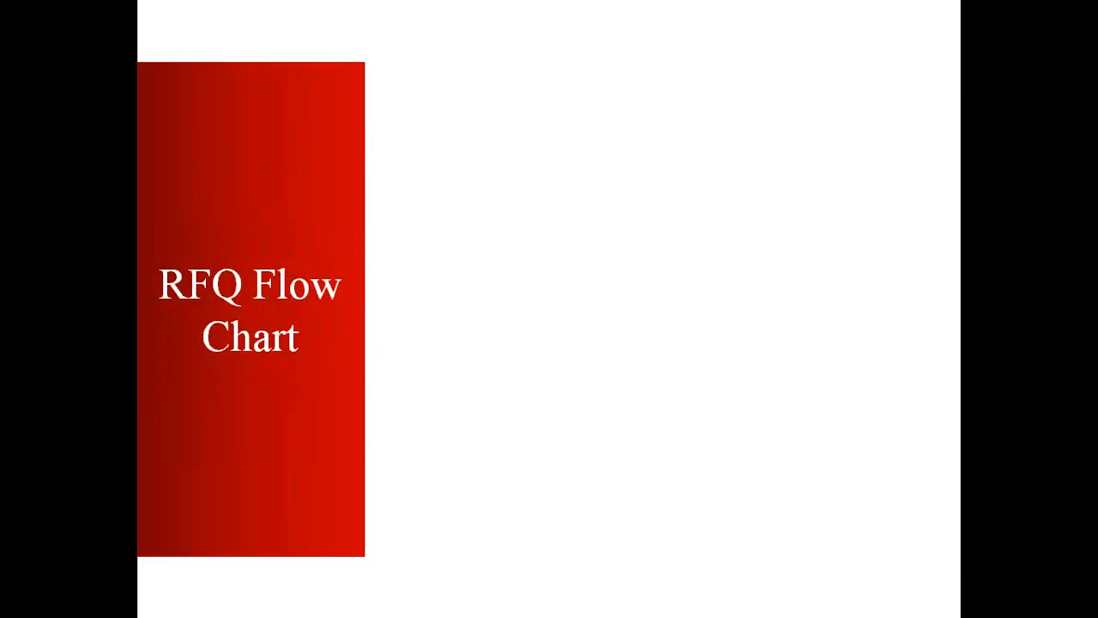
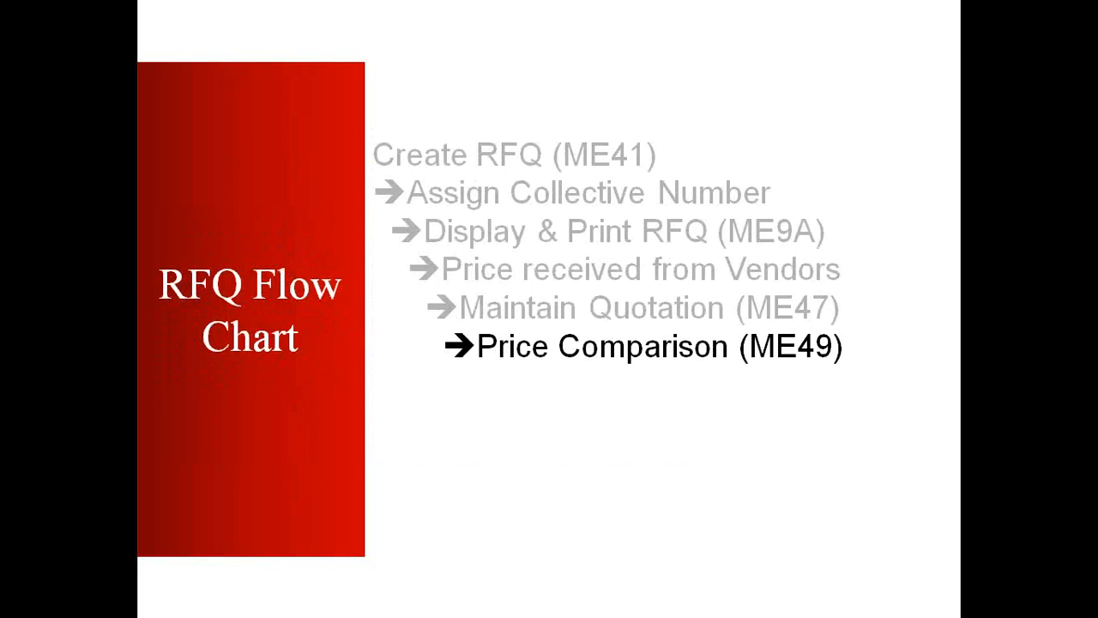
# Advance to the 'Create Purchase Order with Reference' slide, end the slide show, and return to SAP
pyautogui.press('Right')
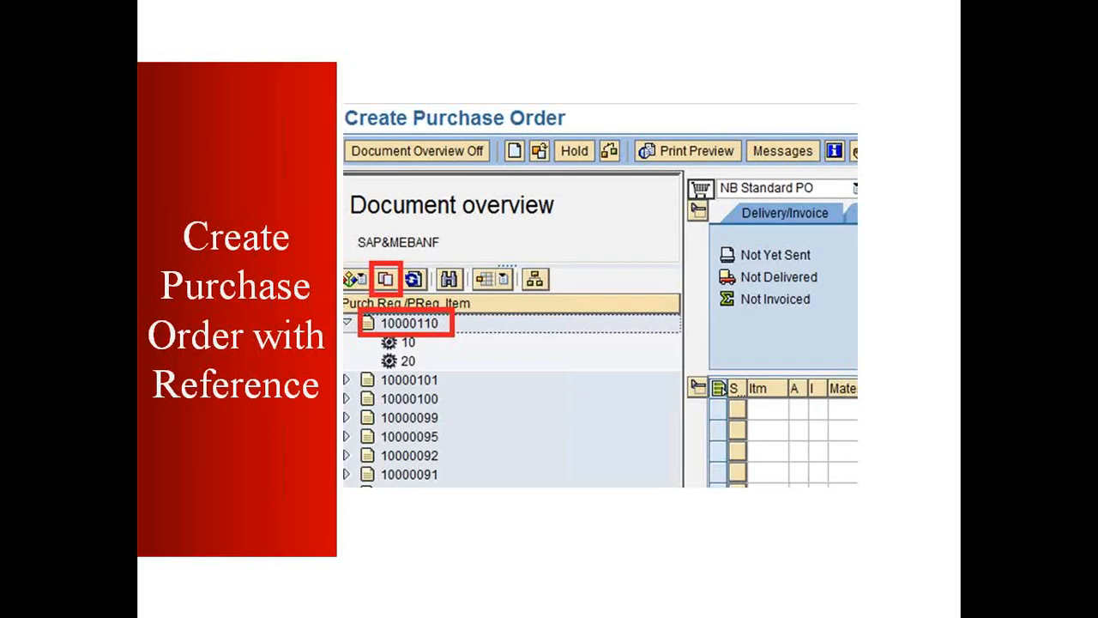
pyautogui.press('Escape')
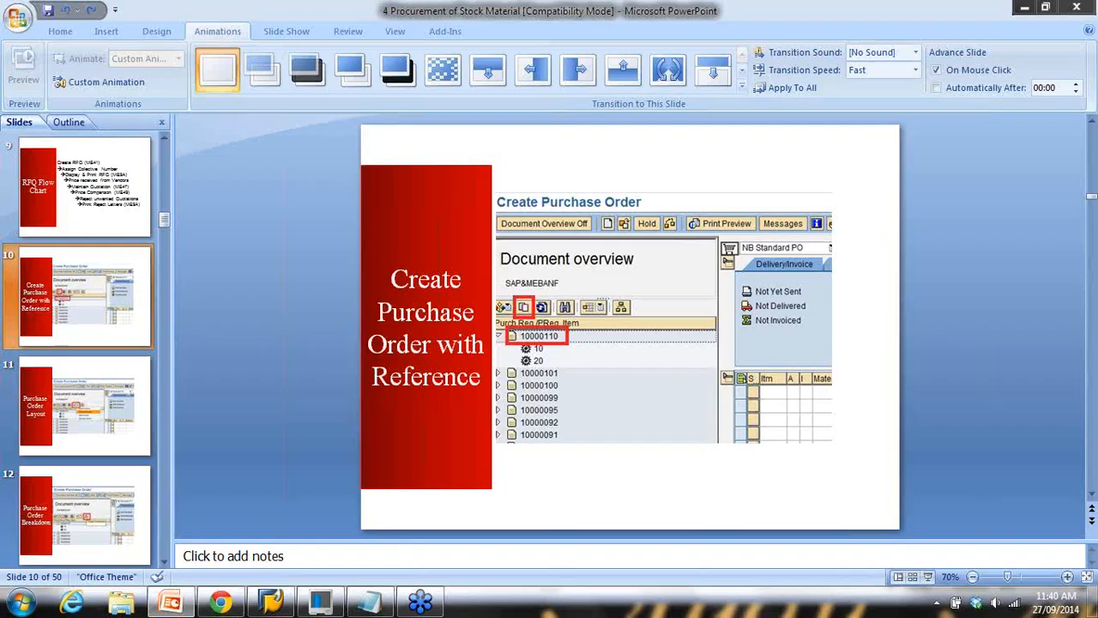
pyautogui.click(275, 606)
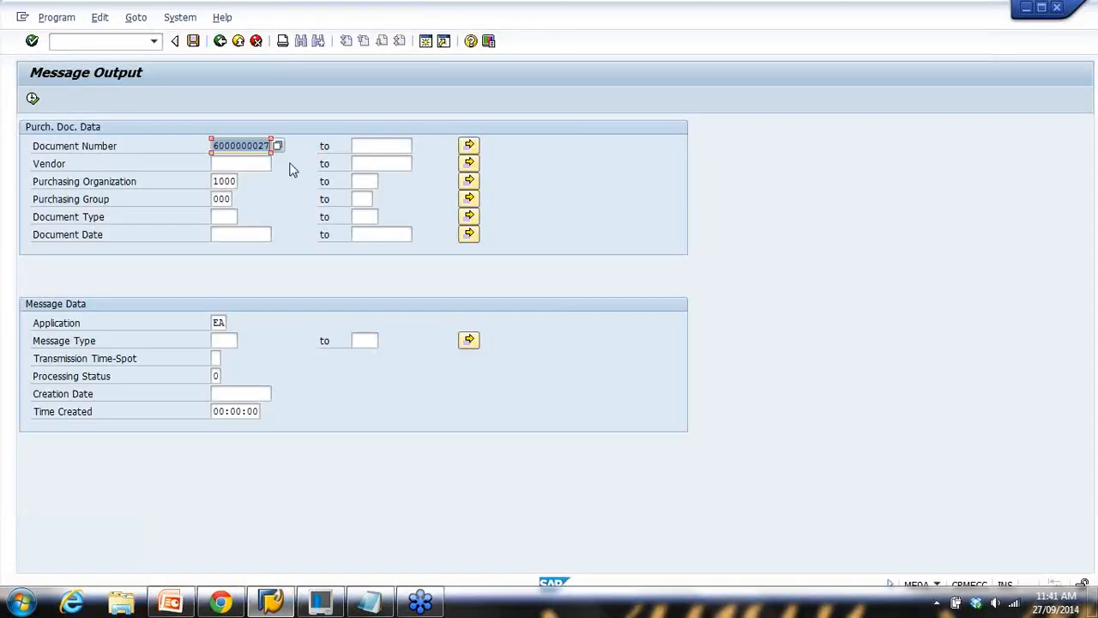
# Exit Message Output, launch ME21N, and start a new line in the Notepad notes
pyautogui.click(240, 43)
pyautogui.click(97, 50)
pyautogui.write('me21n')
pyautogui.press('Return')
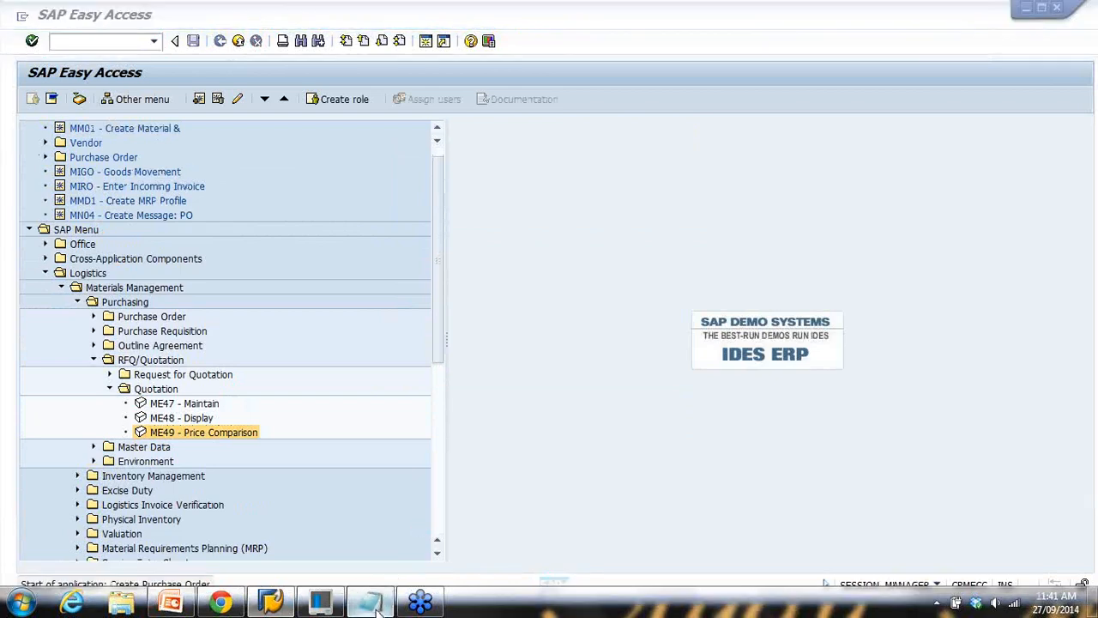
pyautogui.click(372, 603)
pyautogui.press('Return')
# Add the line '==>Purchase Order' under the quotation note, then go back to SAP
pyautogui.write('==> Pur')
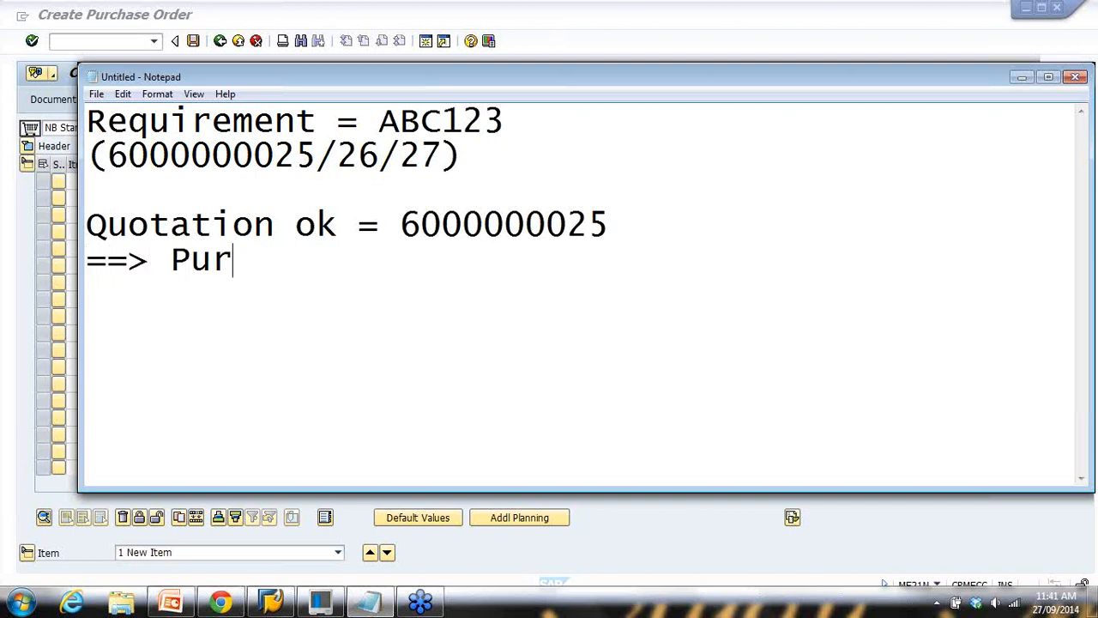
pyautogui.write('chase Order')
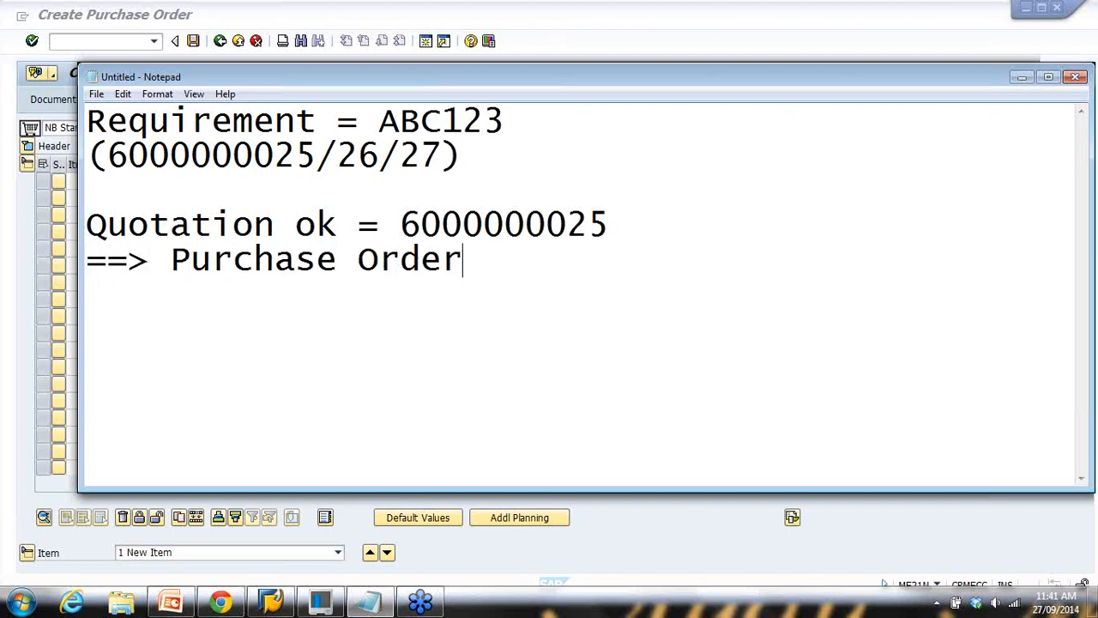
pyautogui.click(171, 256)
pyautogui.press('BackSpace')
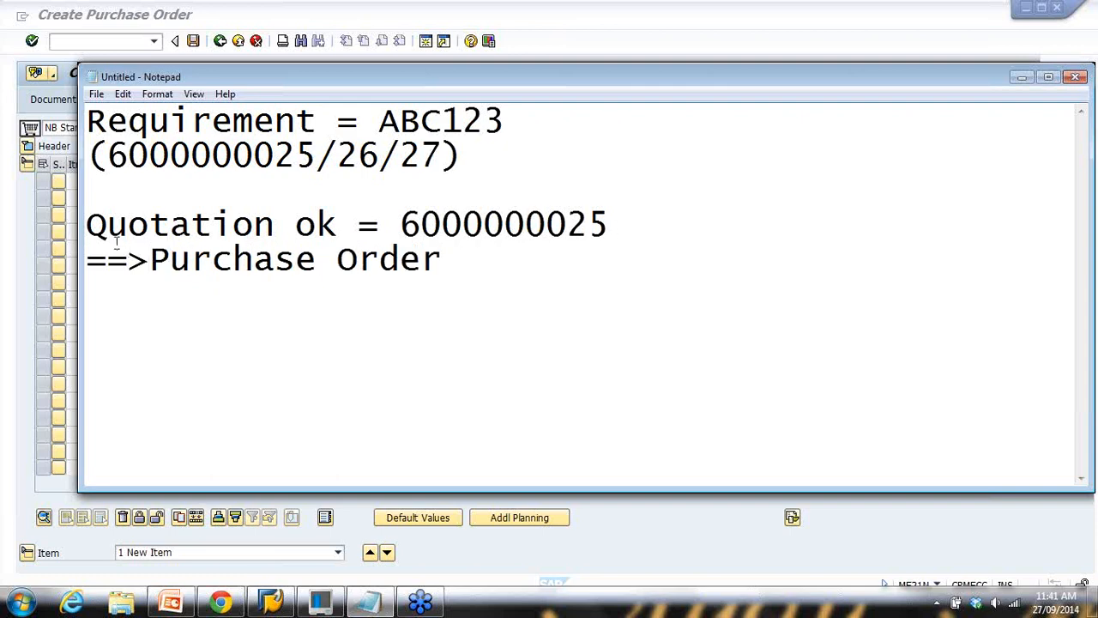
pyautogui.moveTo(117, 242); pyautogui.dragTo(259, 240)
pyautogui.moveTo(169, 266); pyautogui.dragTo(304, 268)
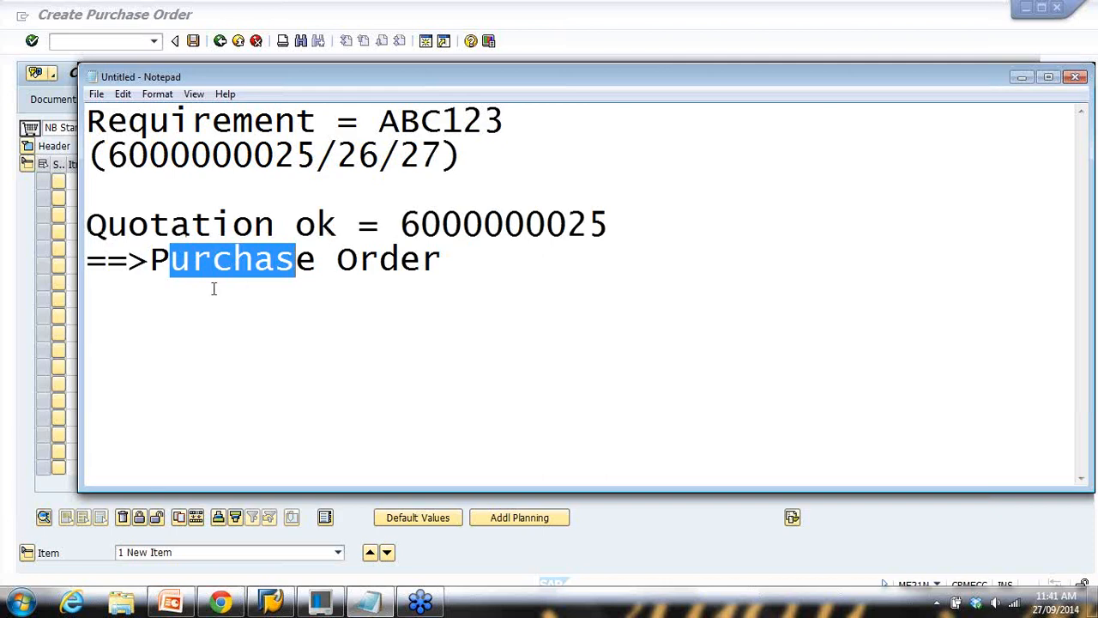
pyautogui.moveTo(159, 257); pyautogui.dragTo(442, 261)
pyautogui.click(667, 574)
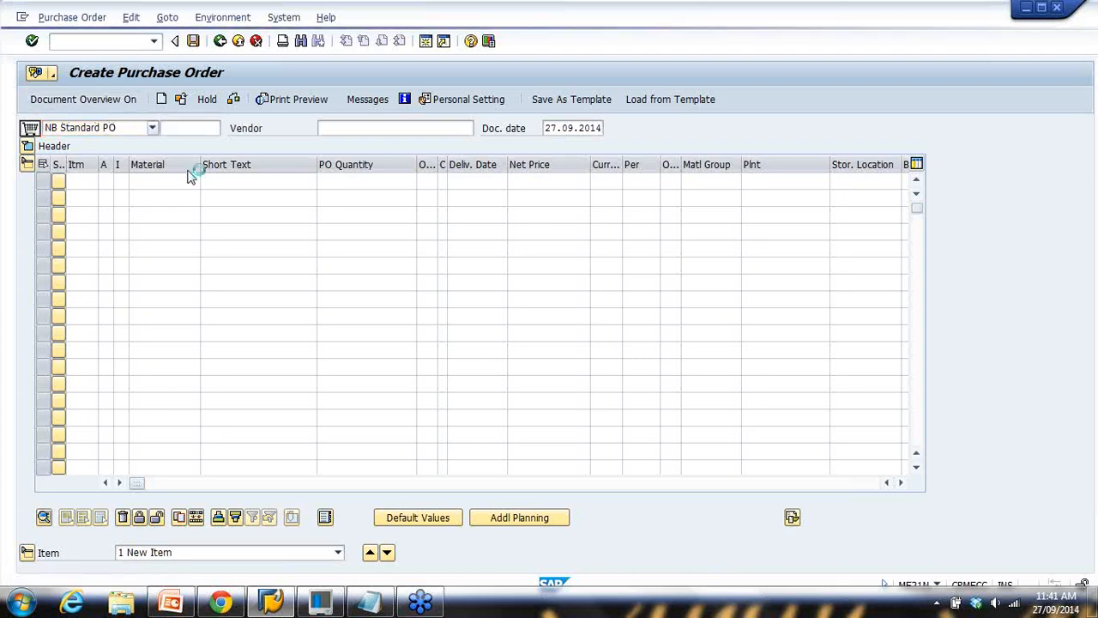
# Open a widened Document Overview with the Requests for quotations variant, vendor cleared, and execute
pyautogui.click(115, 101)
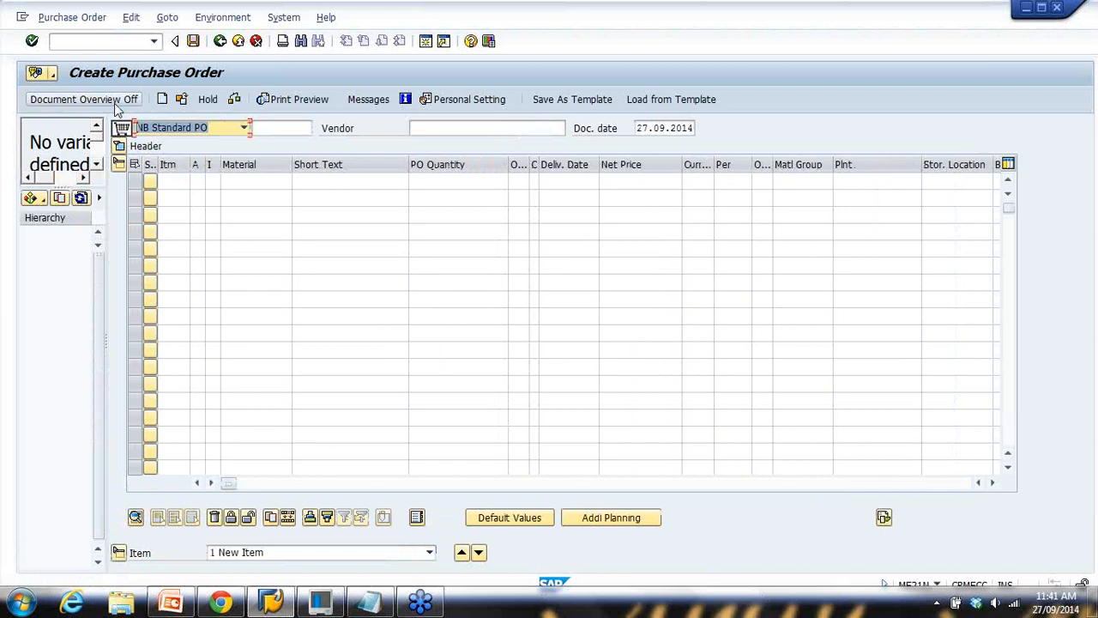
pyautogui.moveTo(108, 227); pyautogui.dragTo(279, 243)
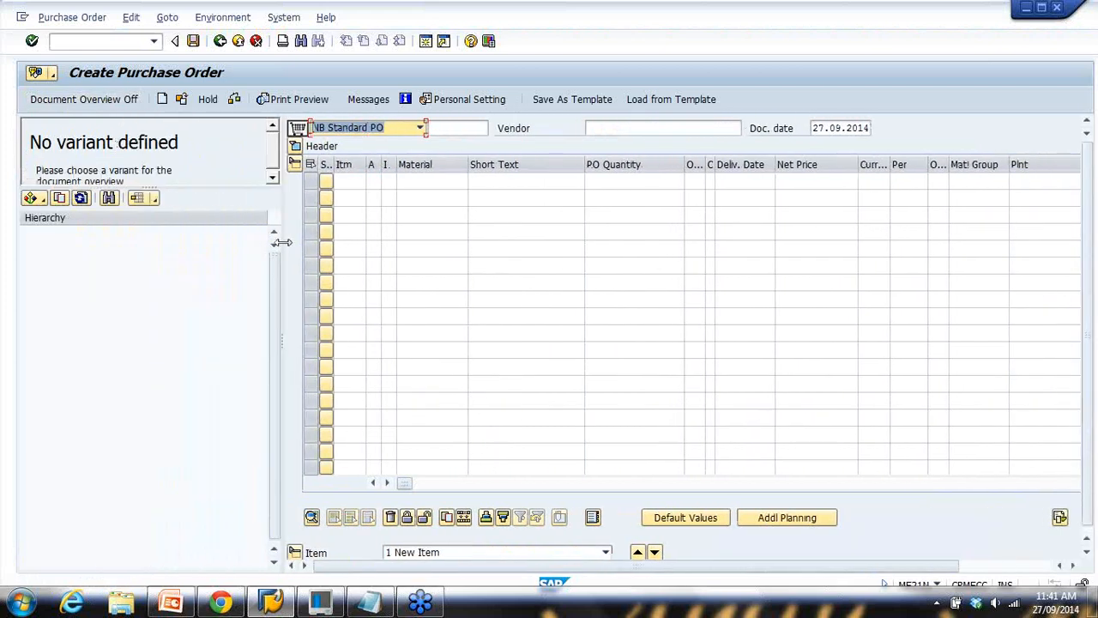
pyautogui.click(43, 201)
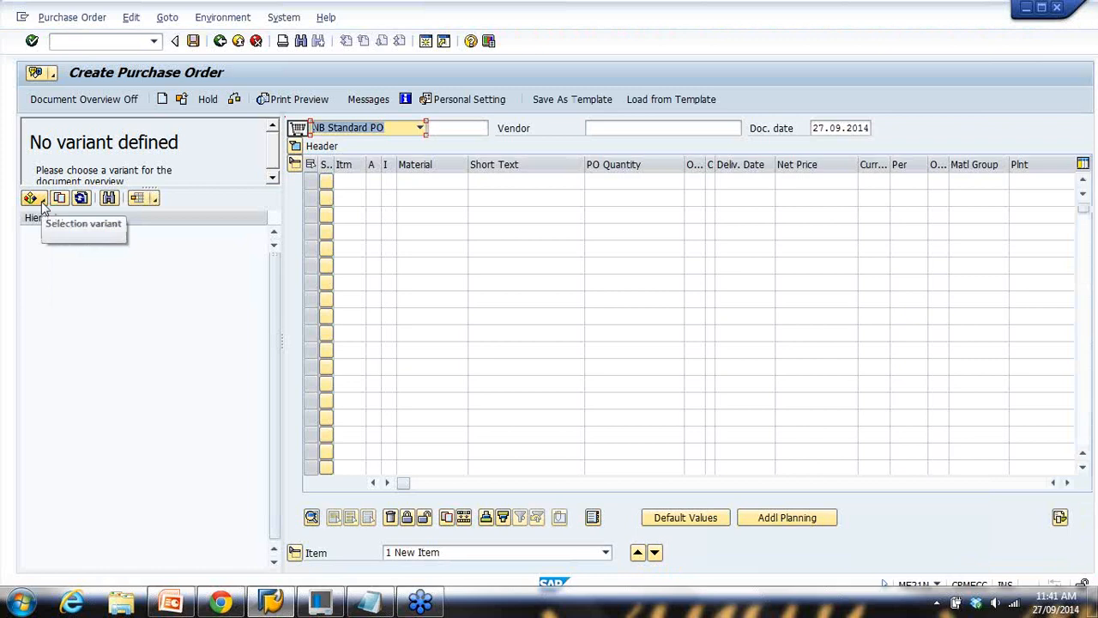
pyautogui.click(42, 202)
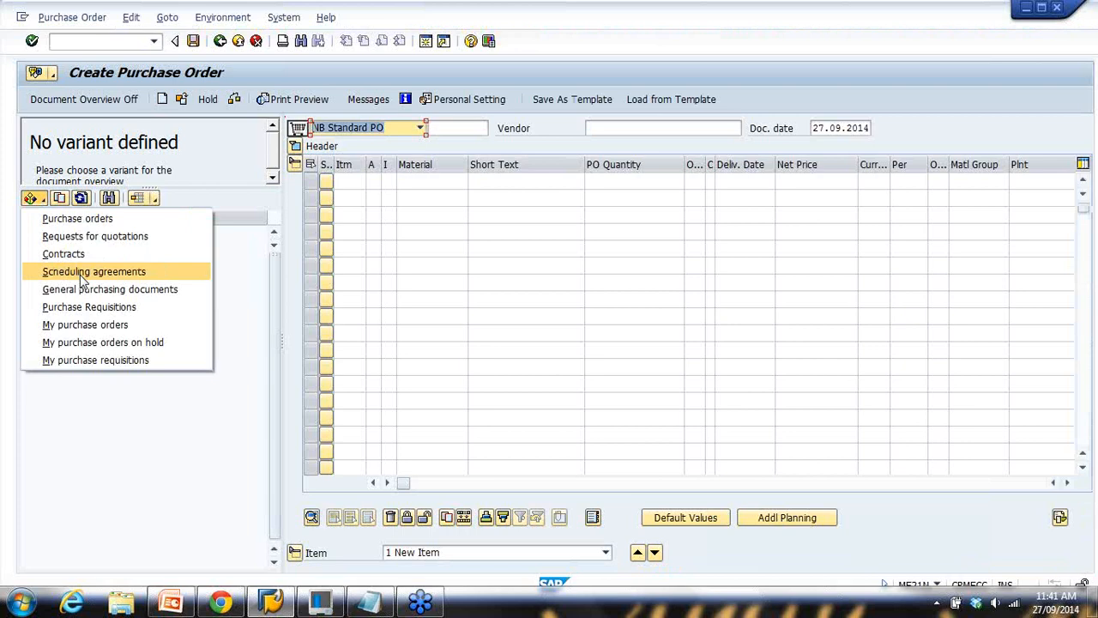
pyautogui.click(135, 237)
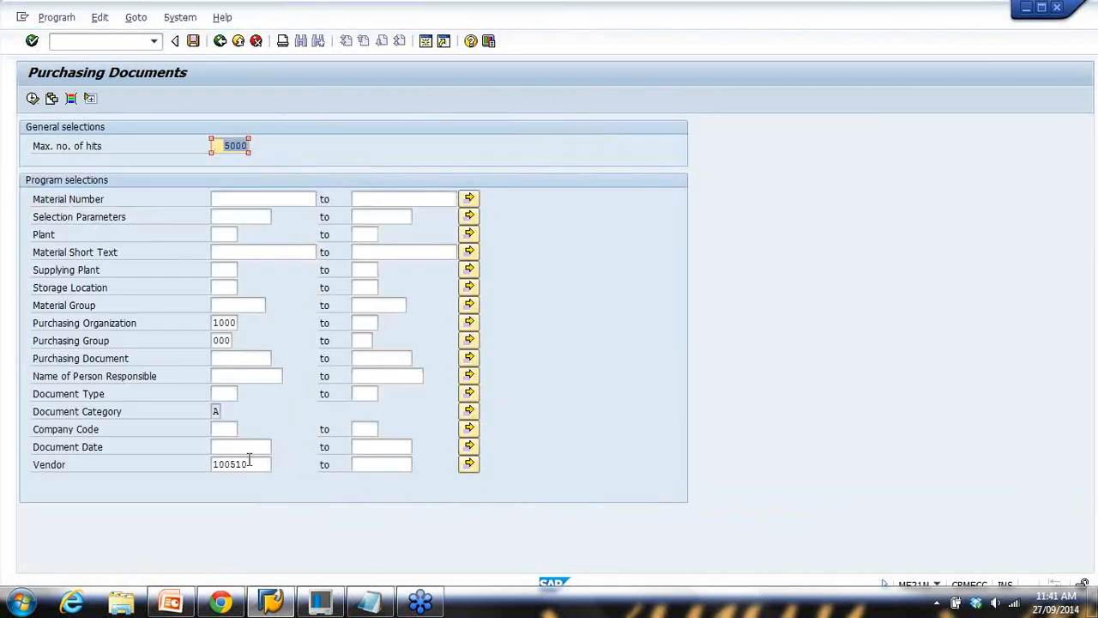
pyautogui.doubleClick(260, 467)
pyautogui.press('Delete')
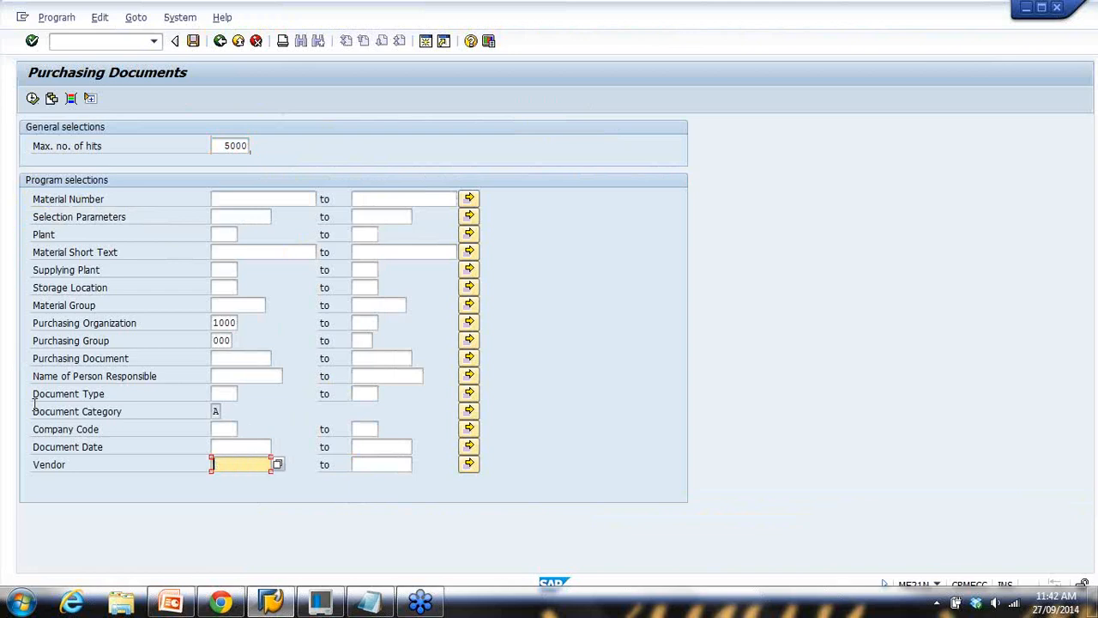
pyautogui.click(32, 98)
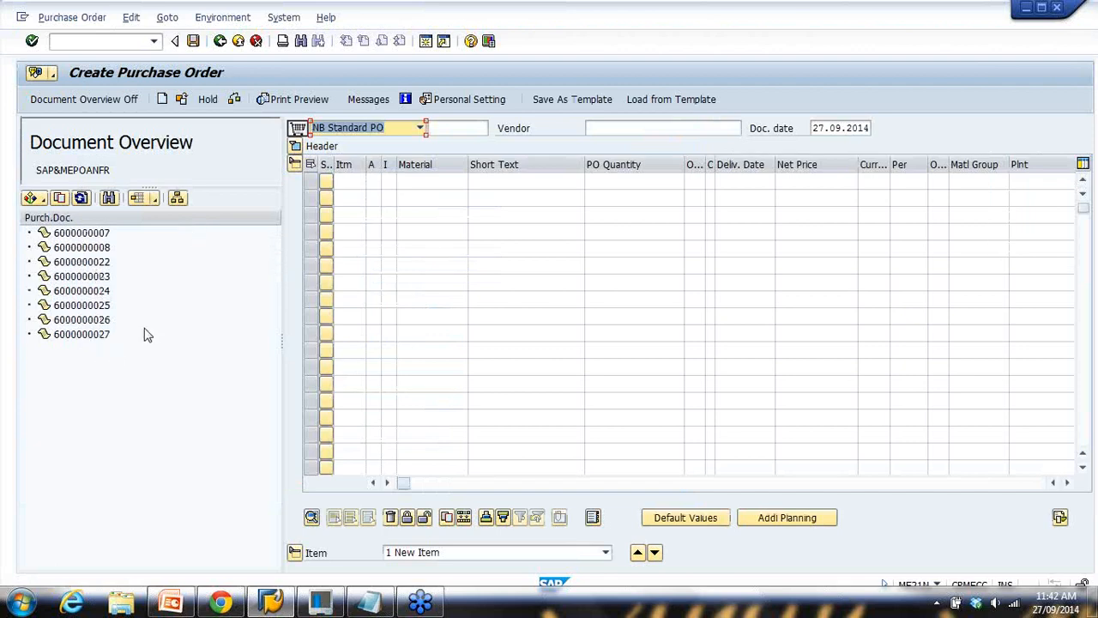
pyautogui.click(180, 605)
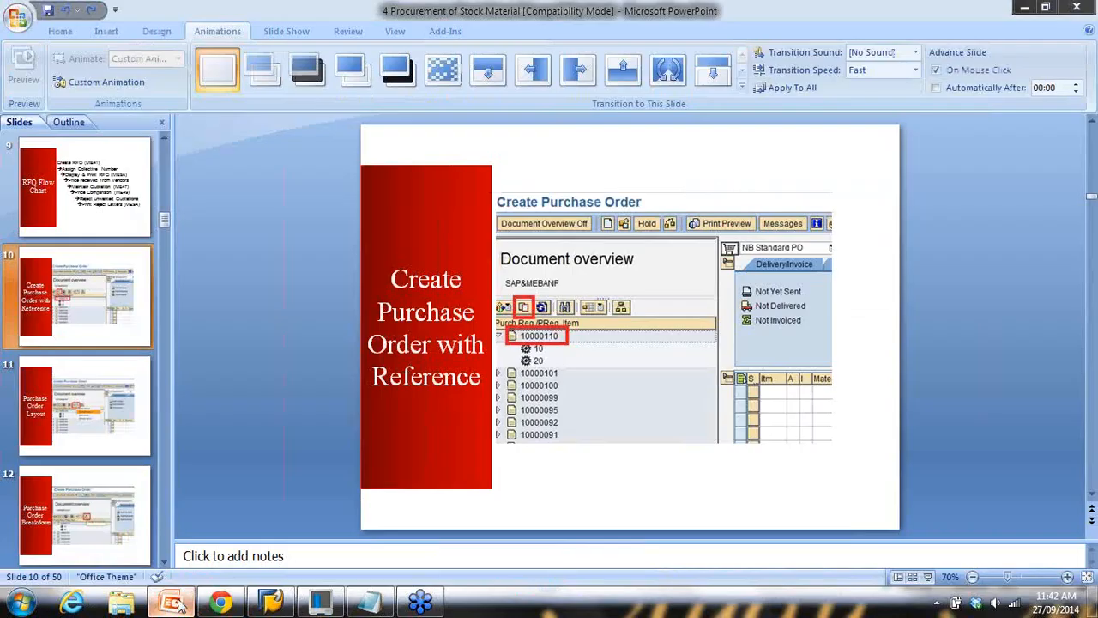
pyautogui.click(374, 605)
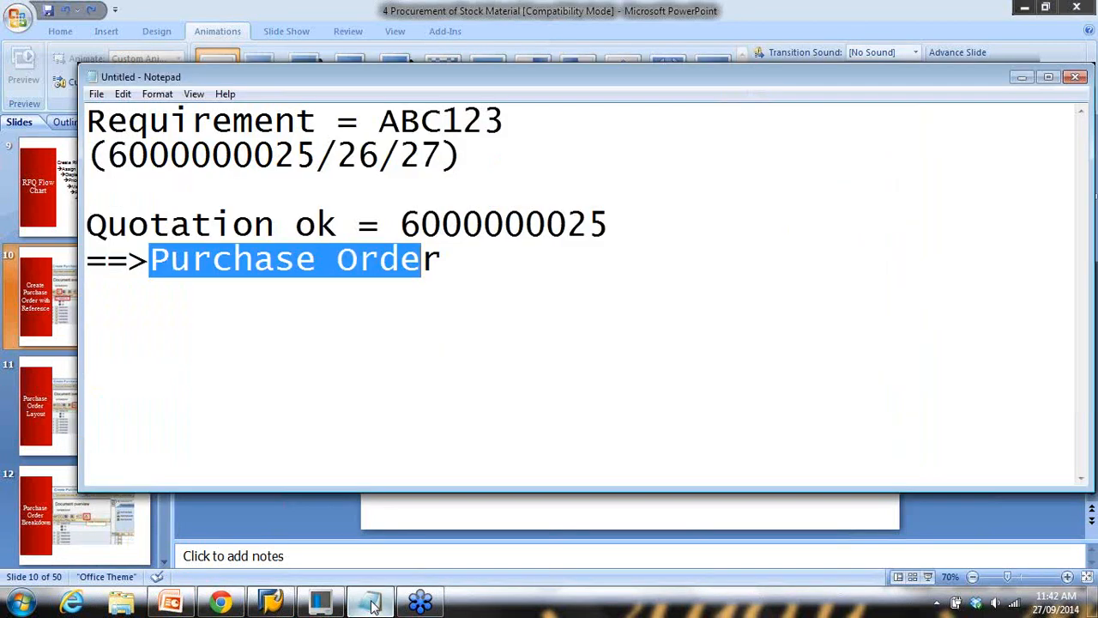
pyautogui.click(374, 605)
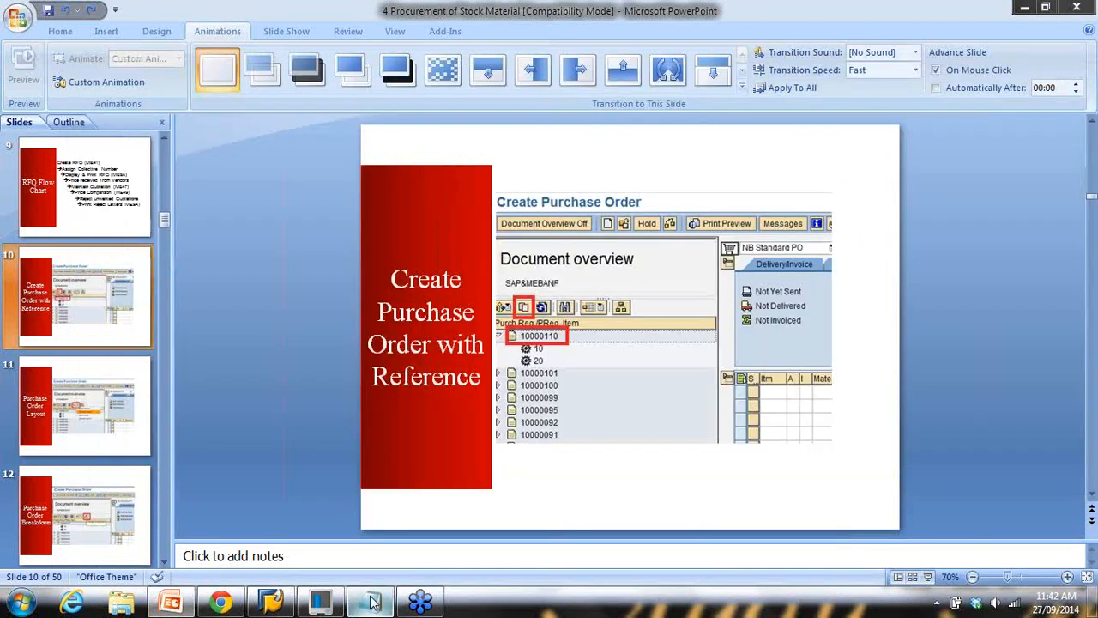
pyautogui.click(273, 605)
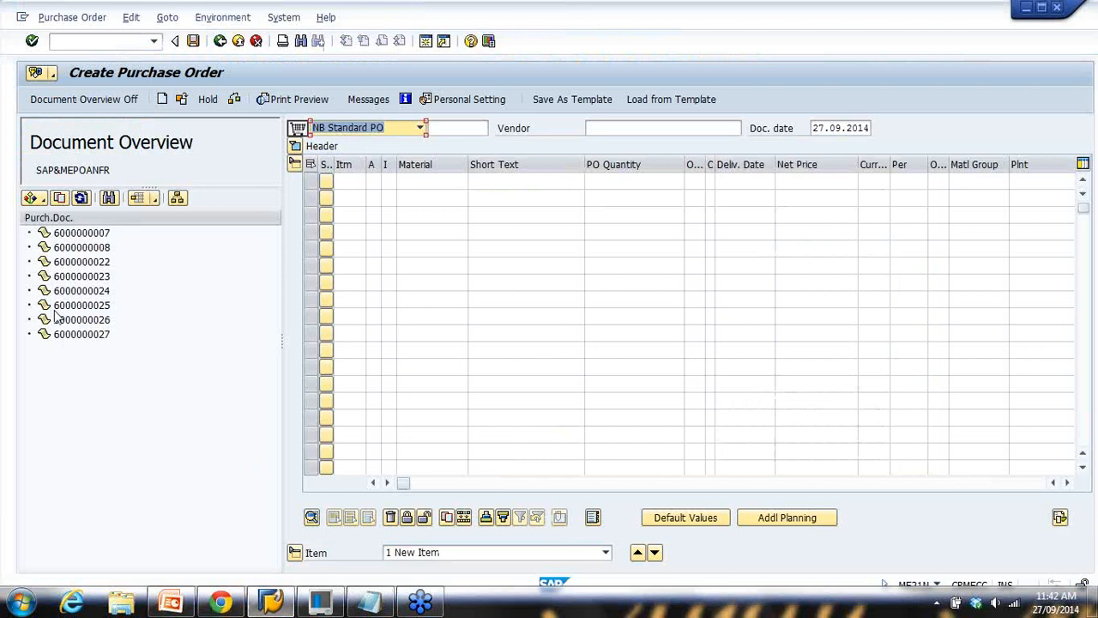
pyautogui.click(82, 305)
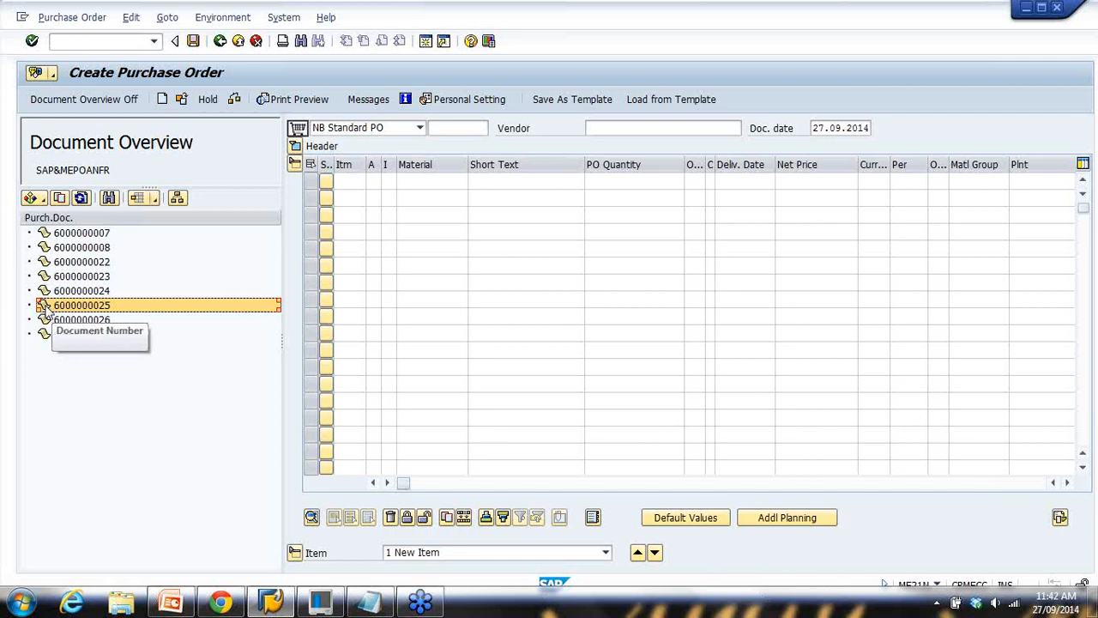
pyautogui.click(60, 198)
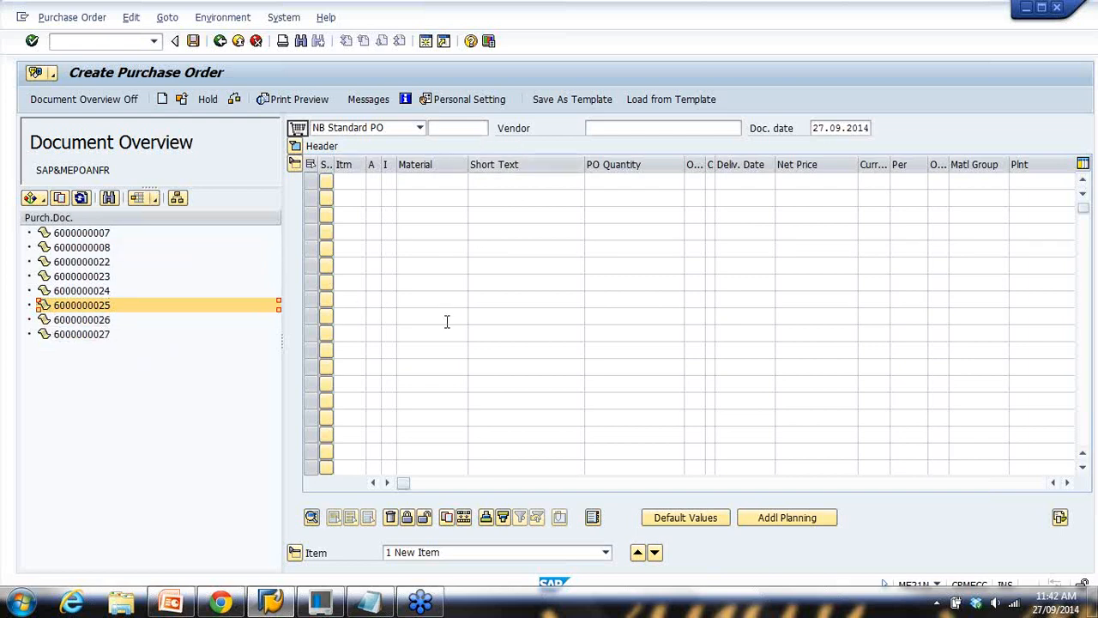
pyautogui.doubleClick(47, 305)
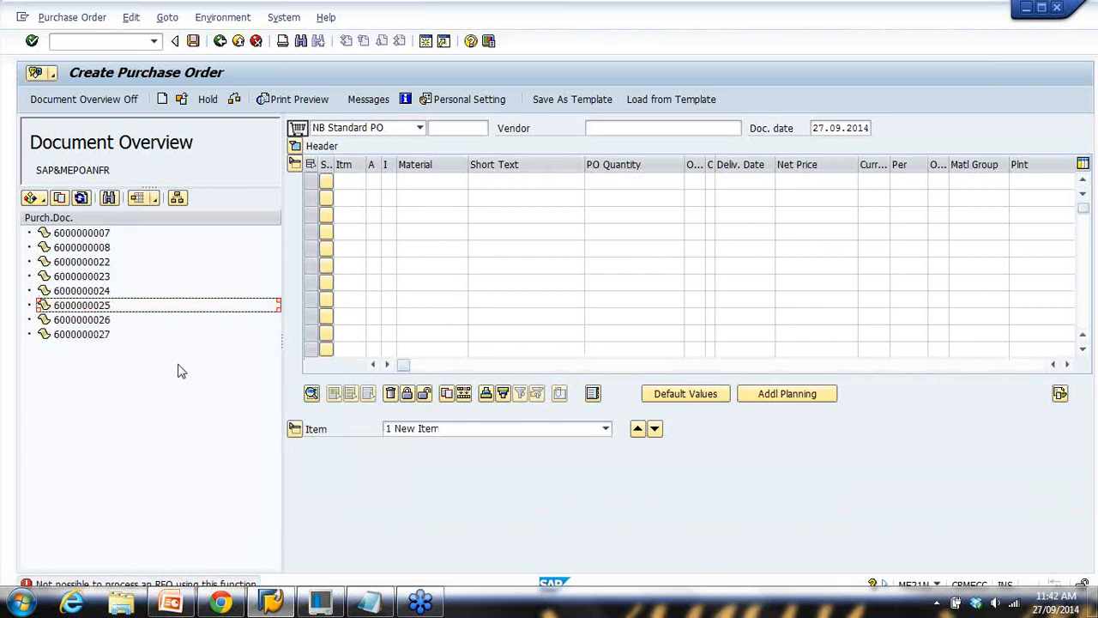
pyautogui.click(45, 307)
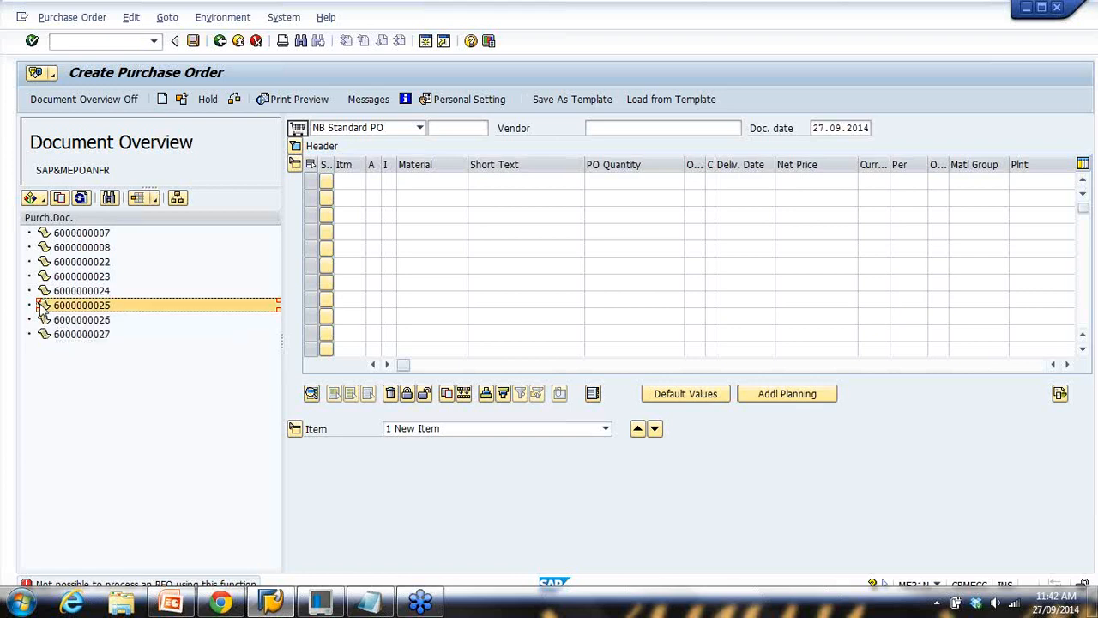
pyautogui.click(60, 201)
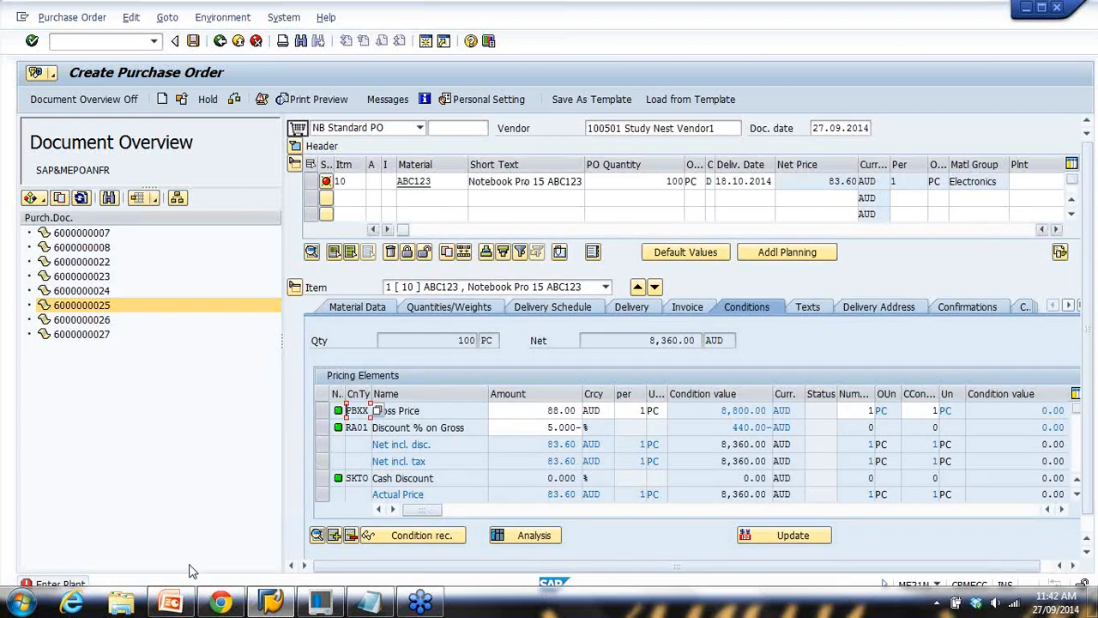
# Enter plant 1000 for item 10 and confirm it, acknowledging the delivery-date warning
pyautogui.click(1041, 7)
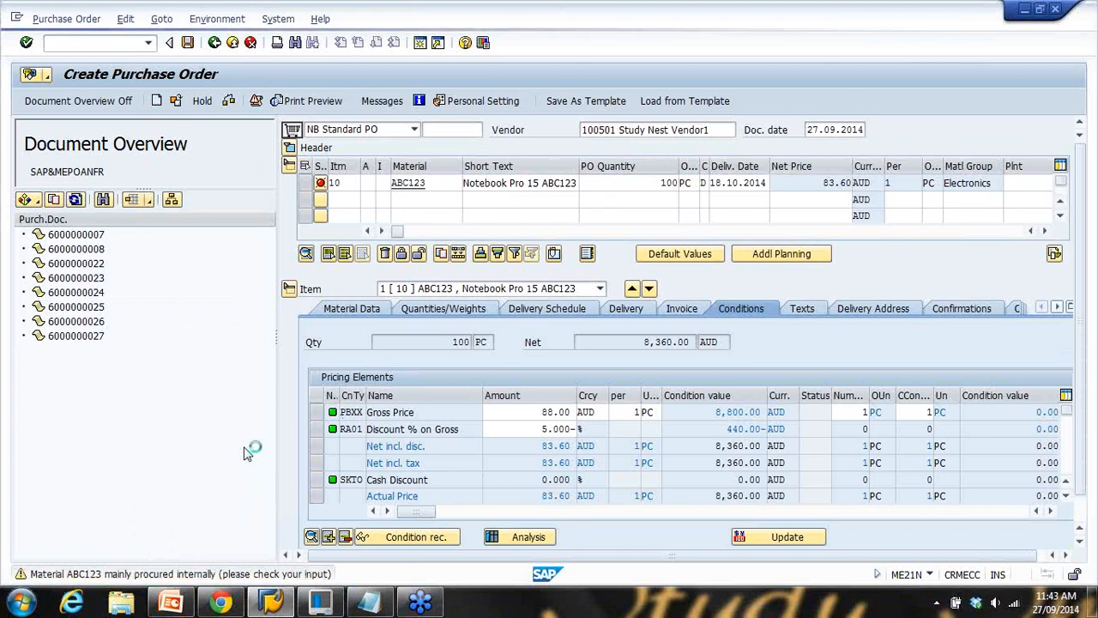
pyautogui.click(321, 184)
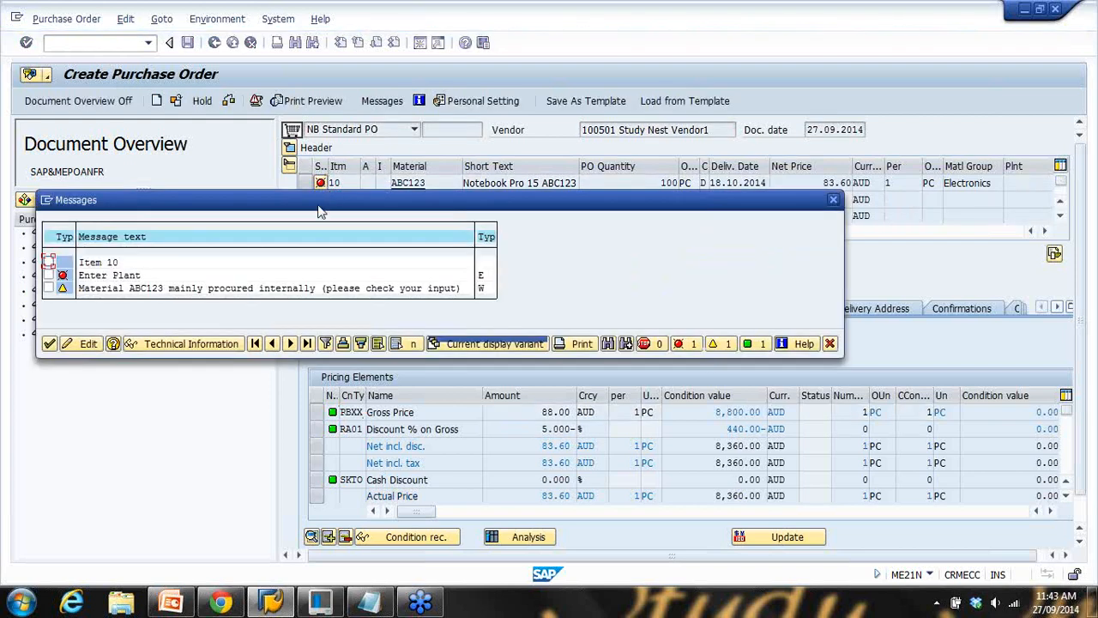
pyautogui.click(832, 200)
pyautogui.click(1019, 184)
pyautogui.write('1000')
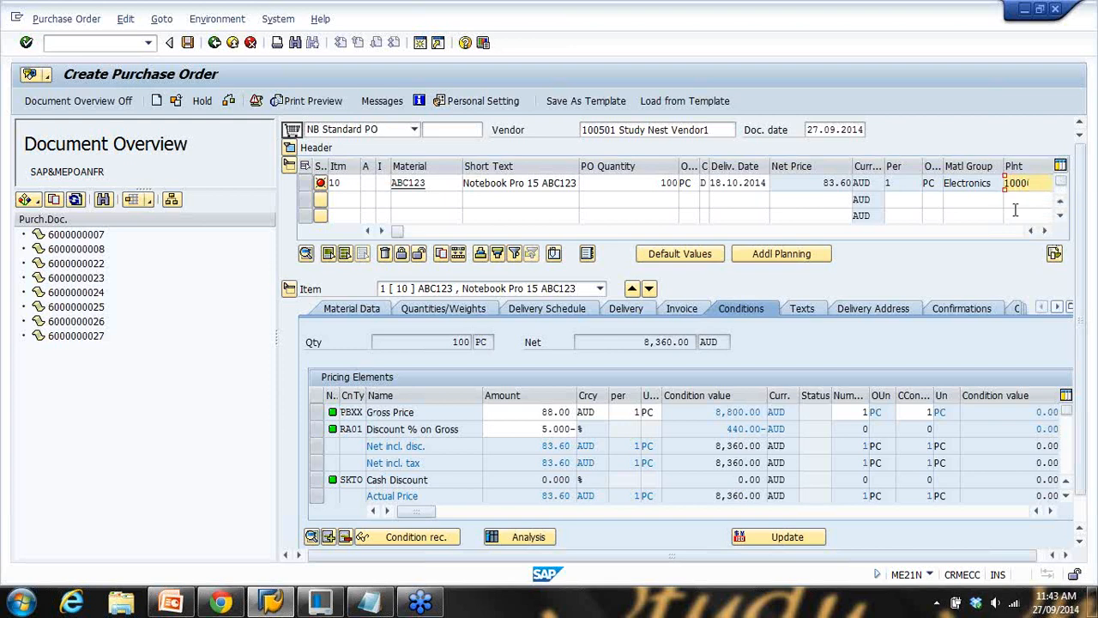
pyautogui.press('Return')
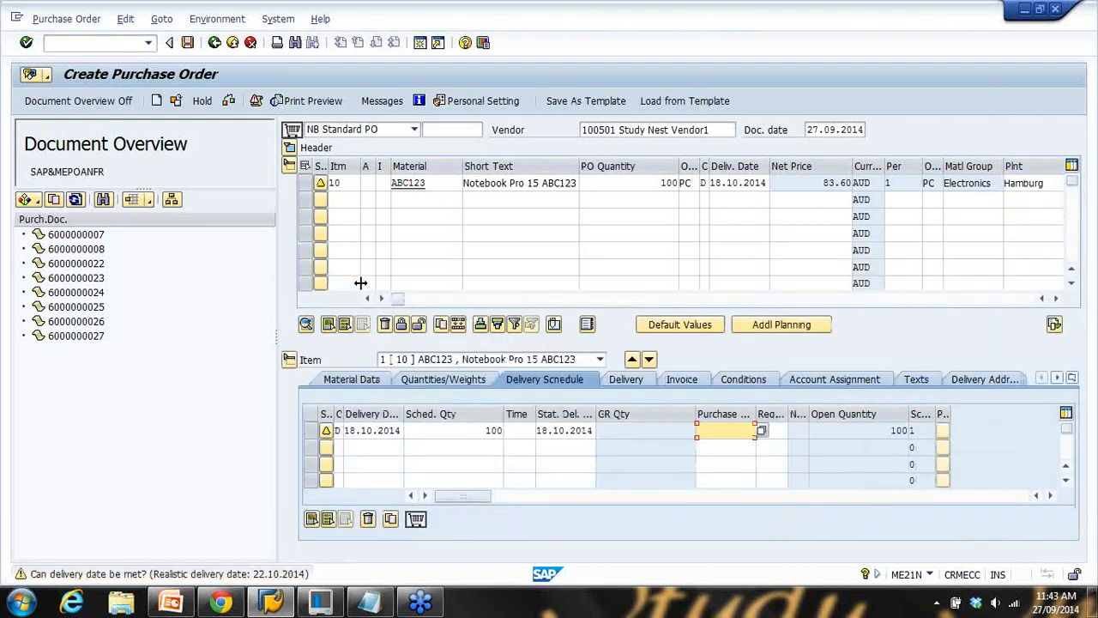
pyautogui.press('Return')
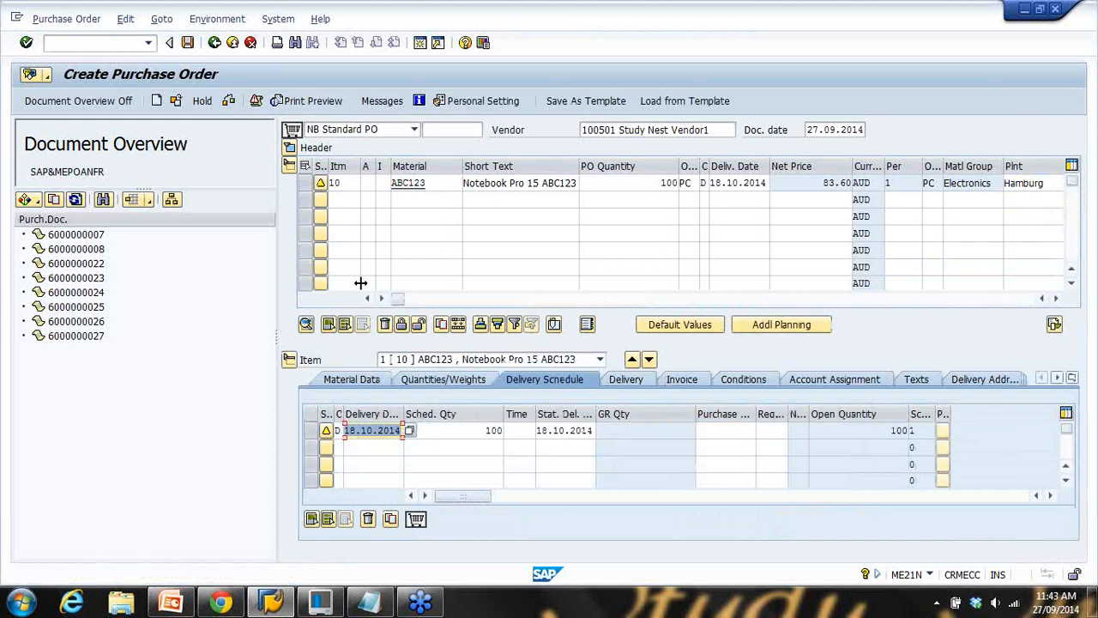
pyautogui.press('Return')
# Review item 10's pricing conditions: 88.00 AUD gross price less 5% discount
pyautogui.click(745, 379)
pyautogui.click(568, 407)
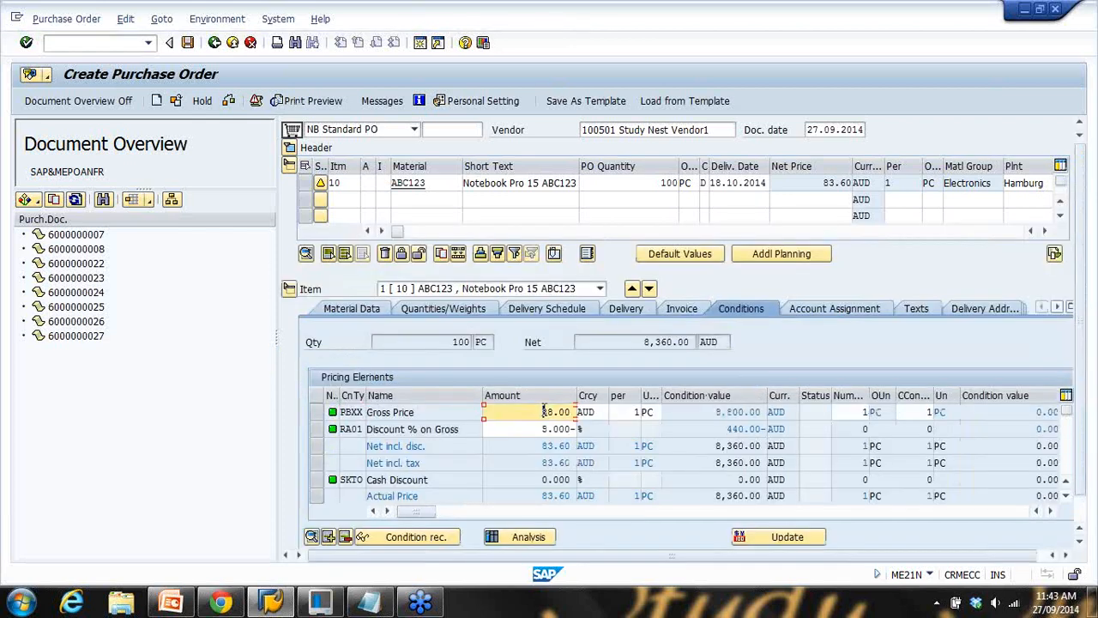
pyautogui.click(540, 427)
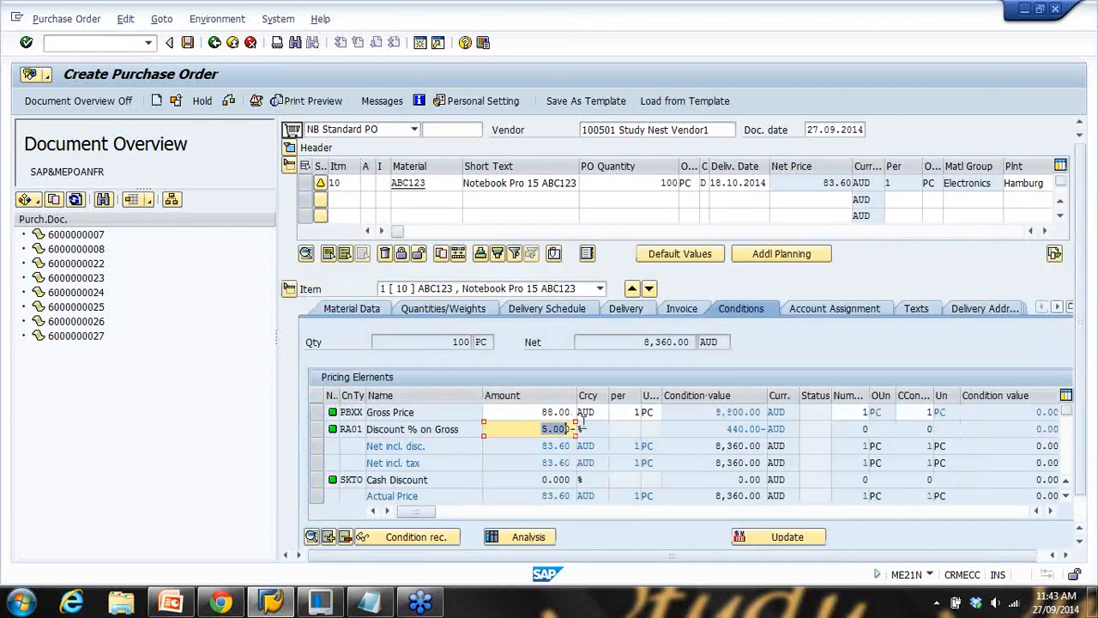
pyautogui.click(442, 184)
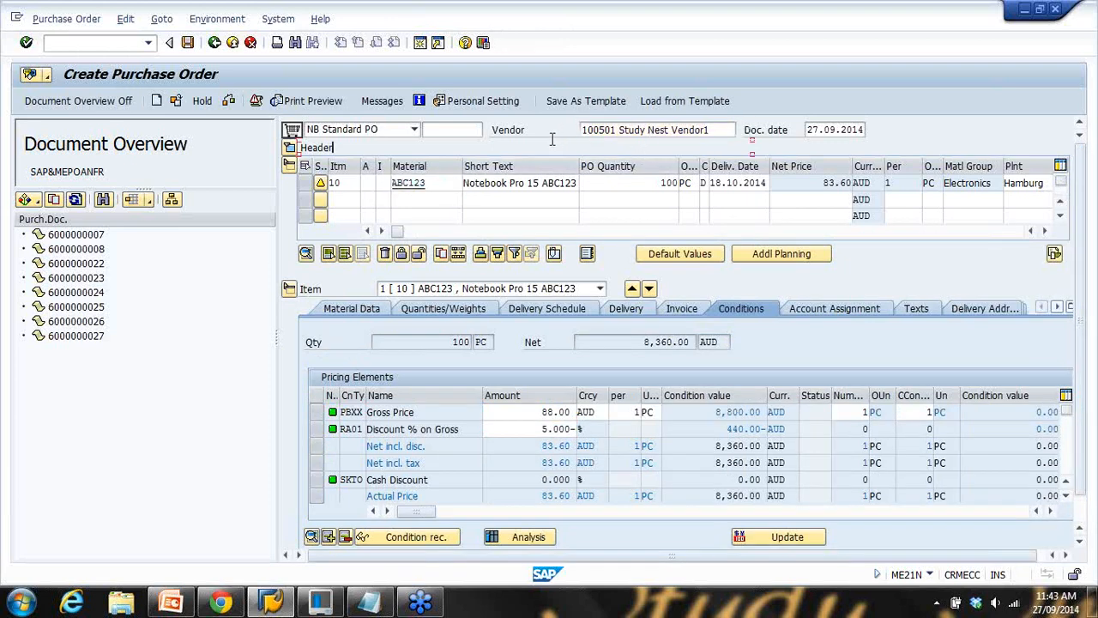
pyautogui.click(562, 413)
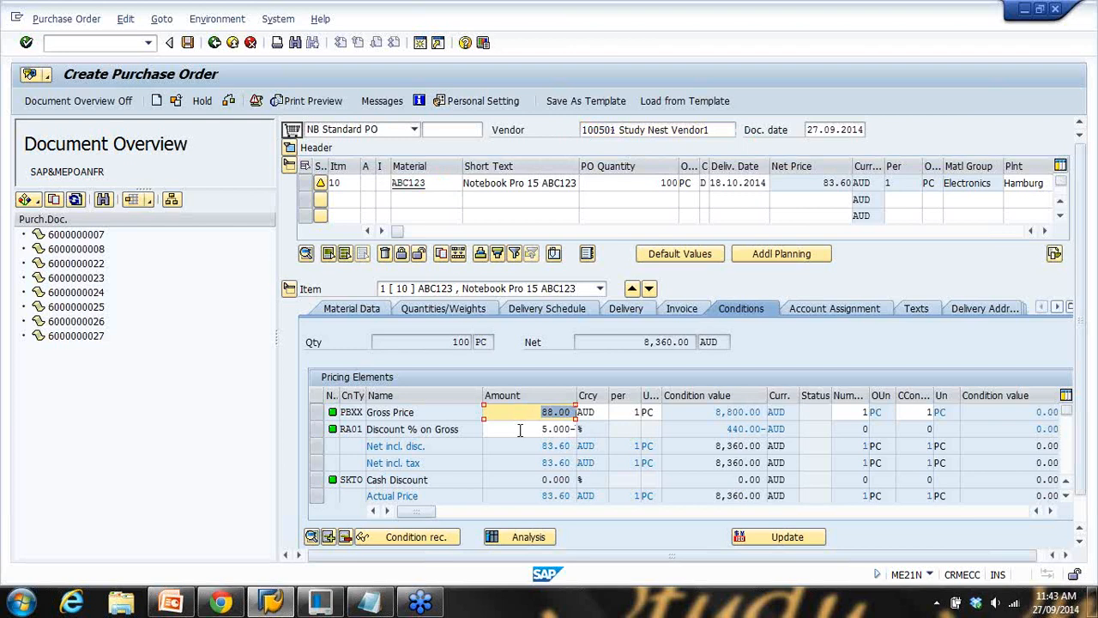
pyautogui.click(562, 429)
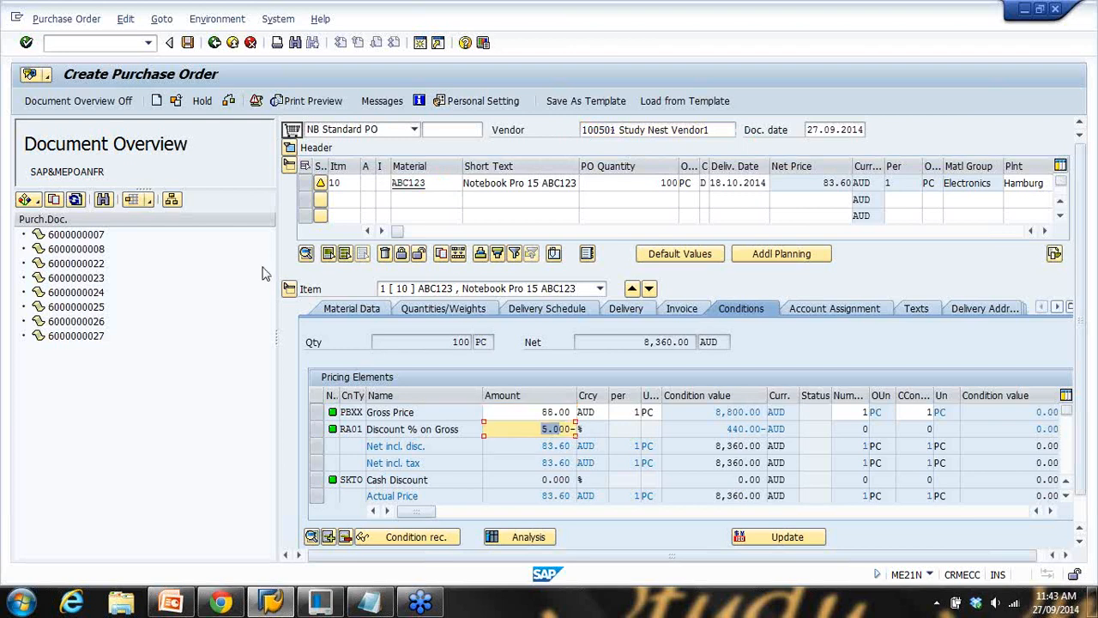
pyautogui.click(187, 43)
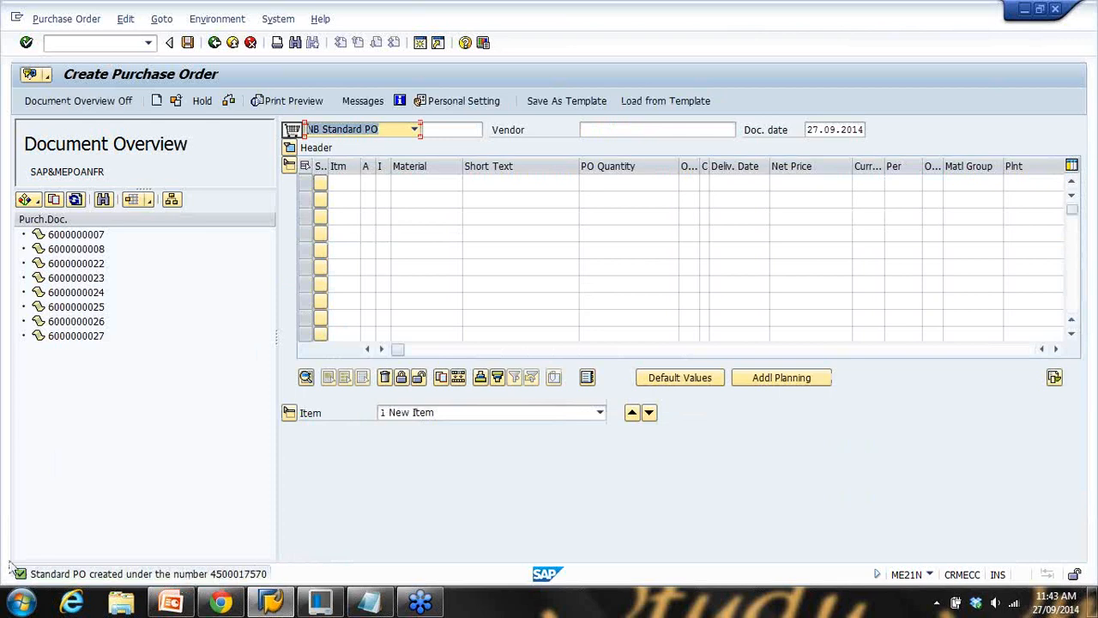
pyautogui.click(23, 575)
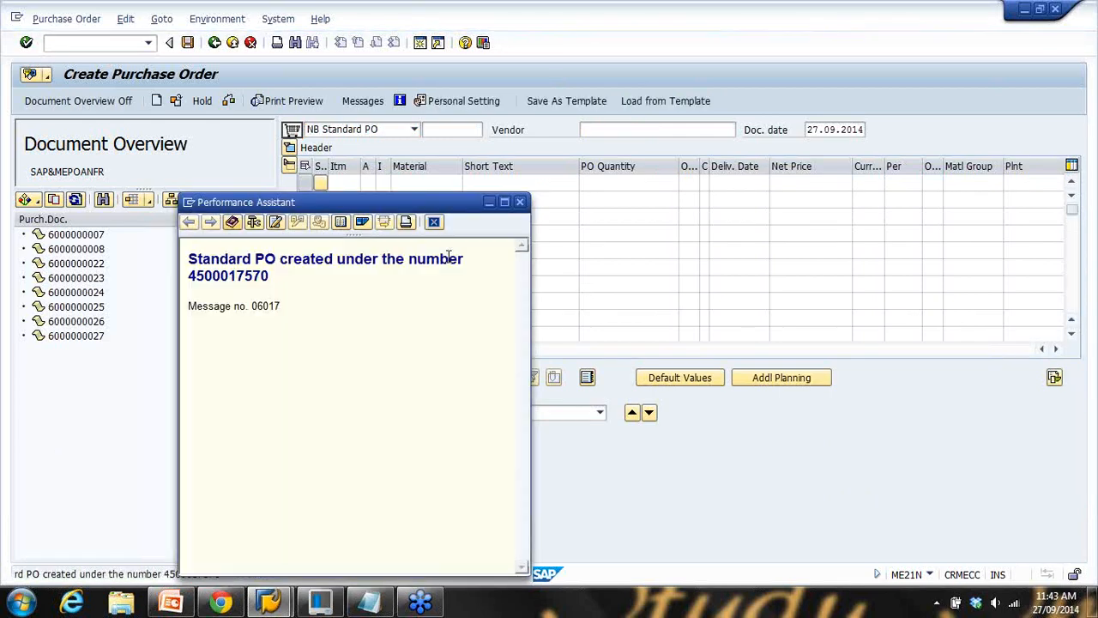
pyautogui.moveTo(188, 277); pyautogui.dragTo(292, 277)
pyautogui.hotkey('ctrl', 'c')
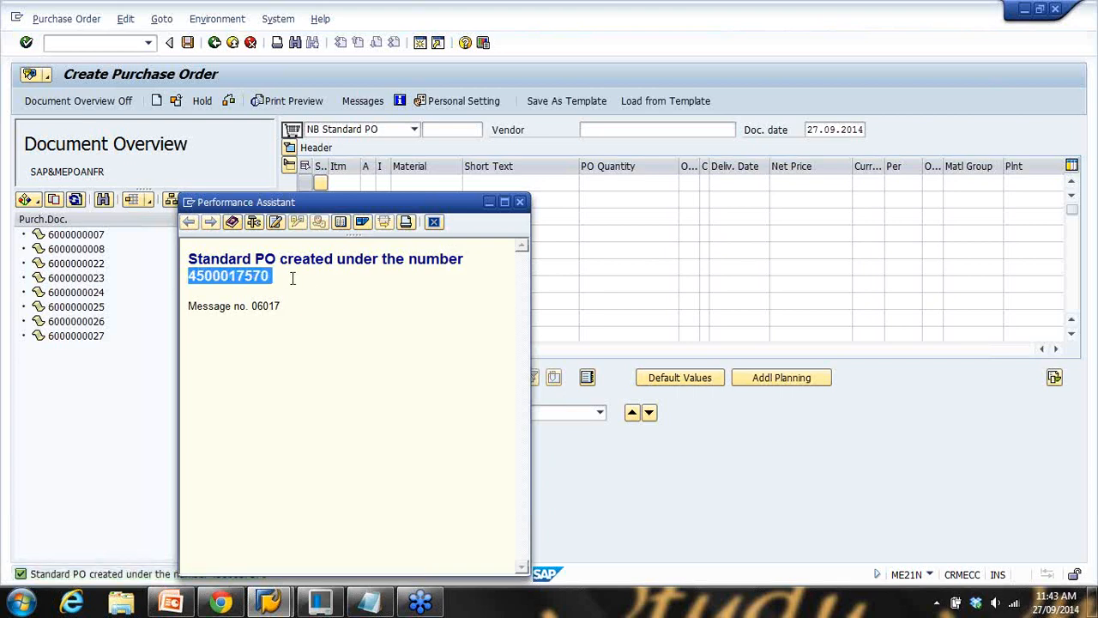
pyautogui.click(520, 202)
pyautogui.click(370, 601)
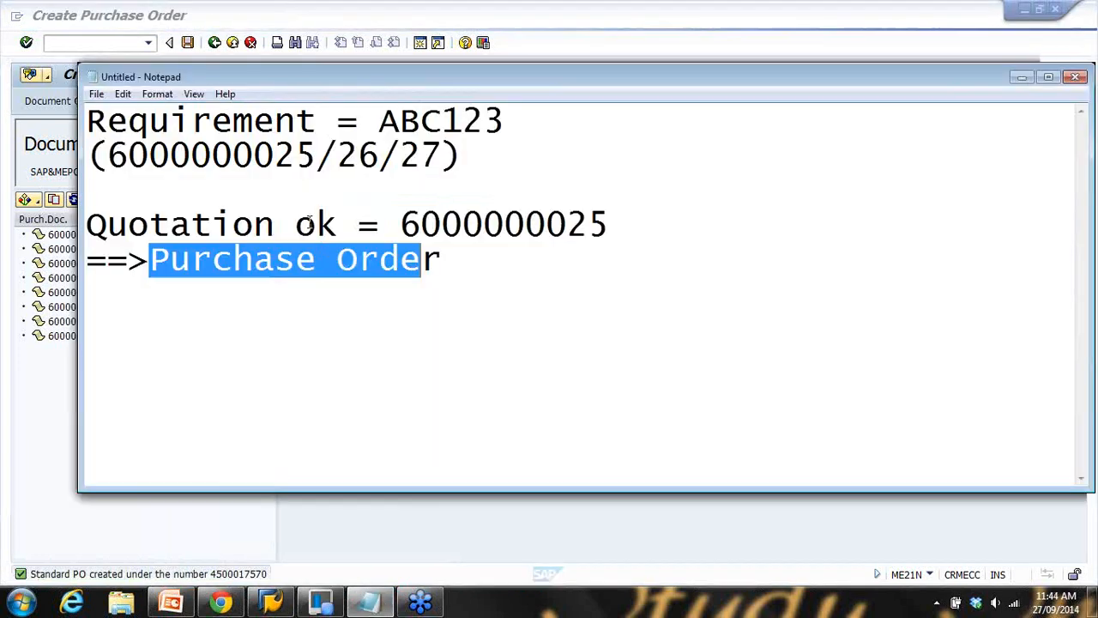
pyautogui.click(463, 256)
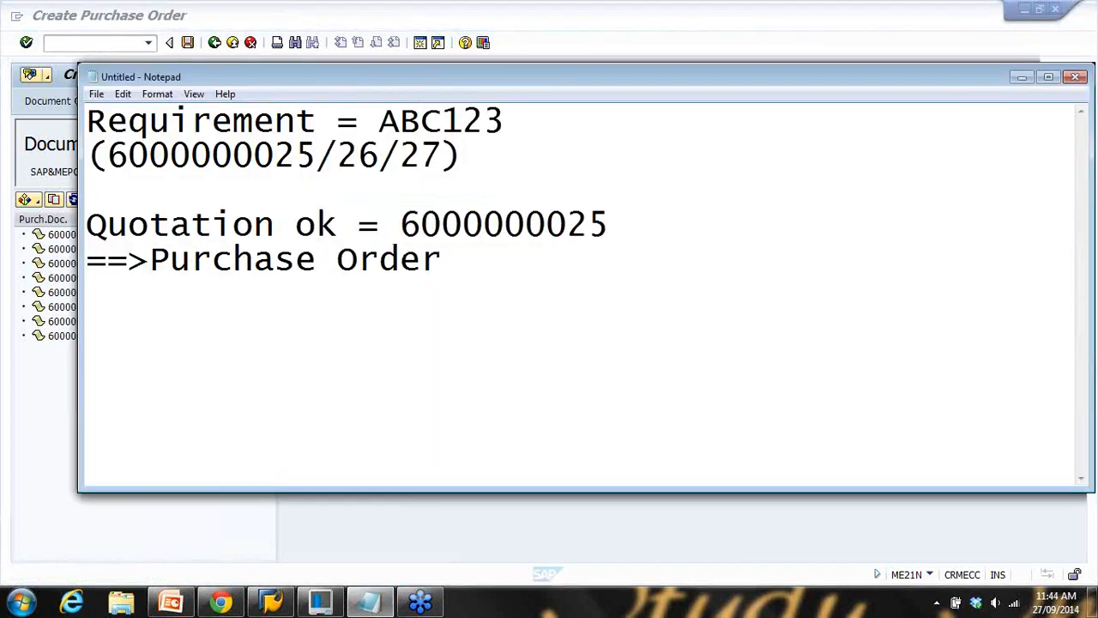
pyautogui.write('(')
pyautogui.hotkey('ctrl', 'v')
pyautogui.press('Return')
pyautogui.write(')')
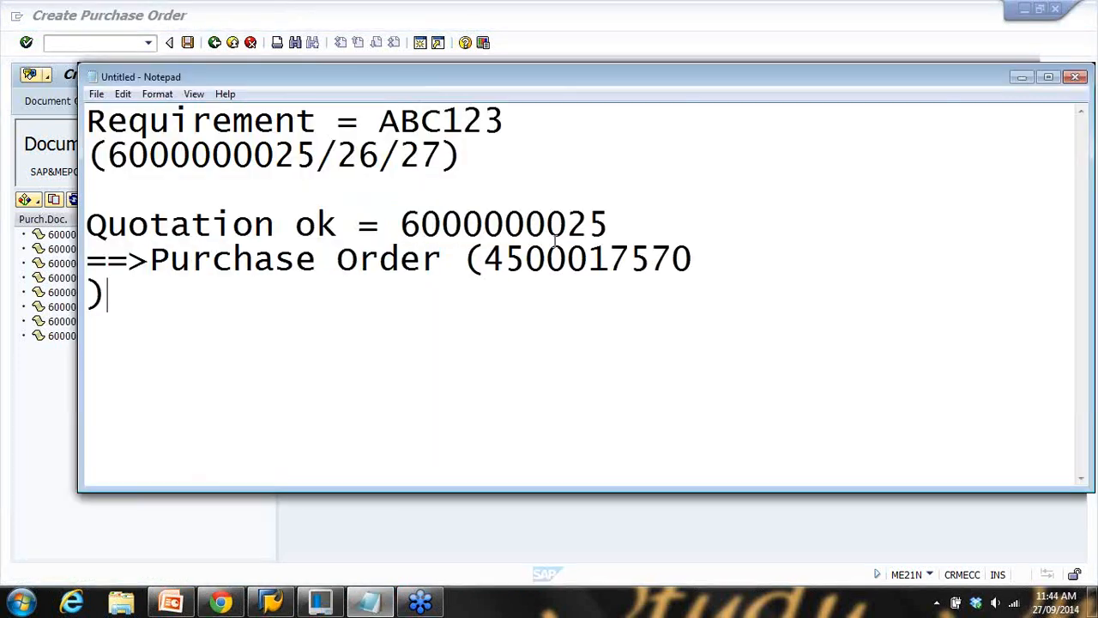
pyautogui.click(717, 256)
pyautogui.write(')')
pyautogui.press('BackSpace')
pyautogui.click(613, 46)
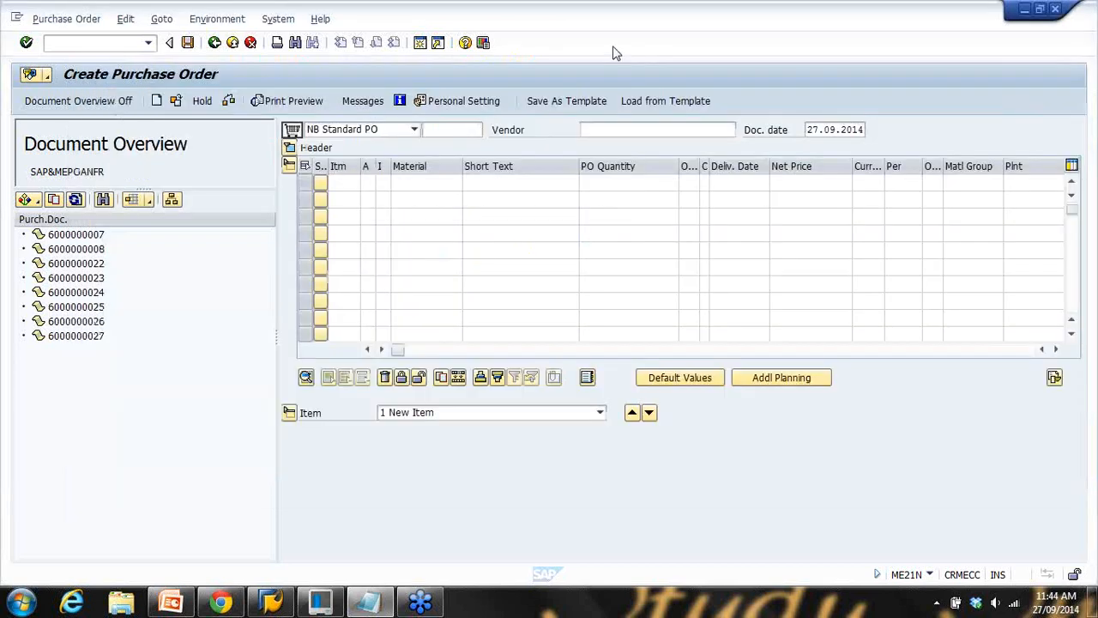
pyautogui.click(171, 600)
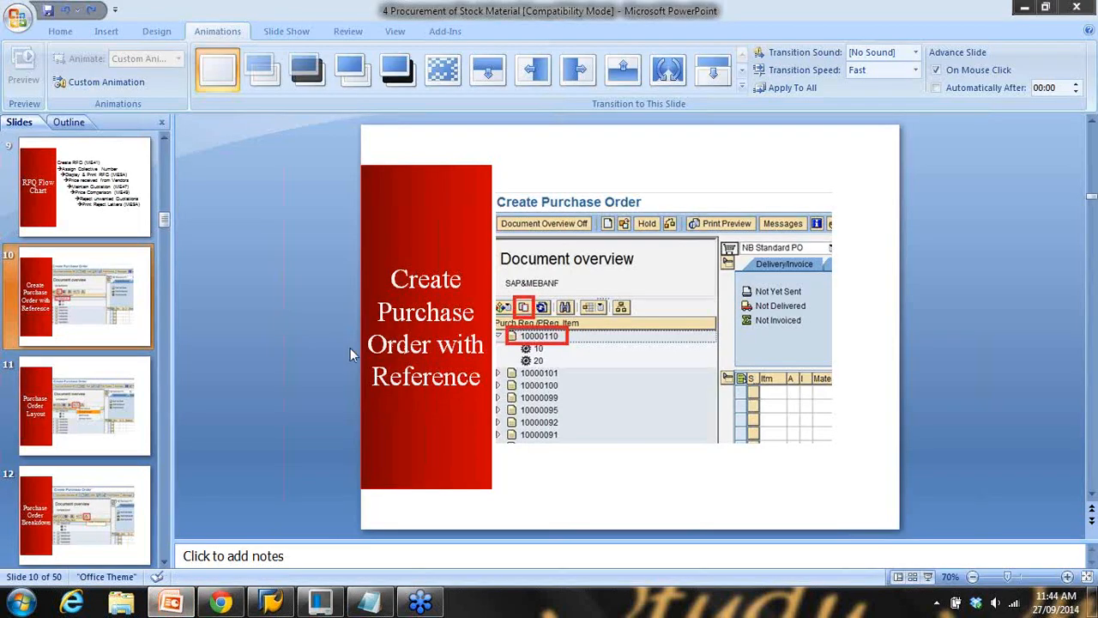
pyautogui.click(928, 577)
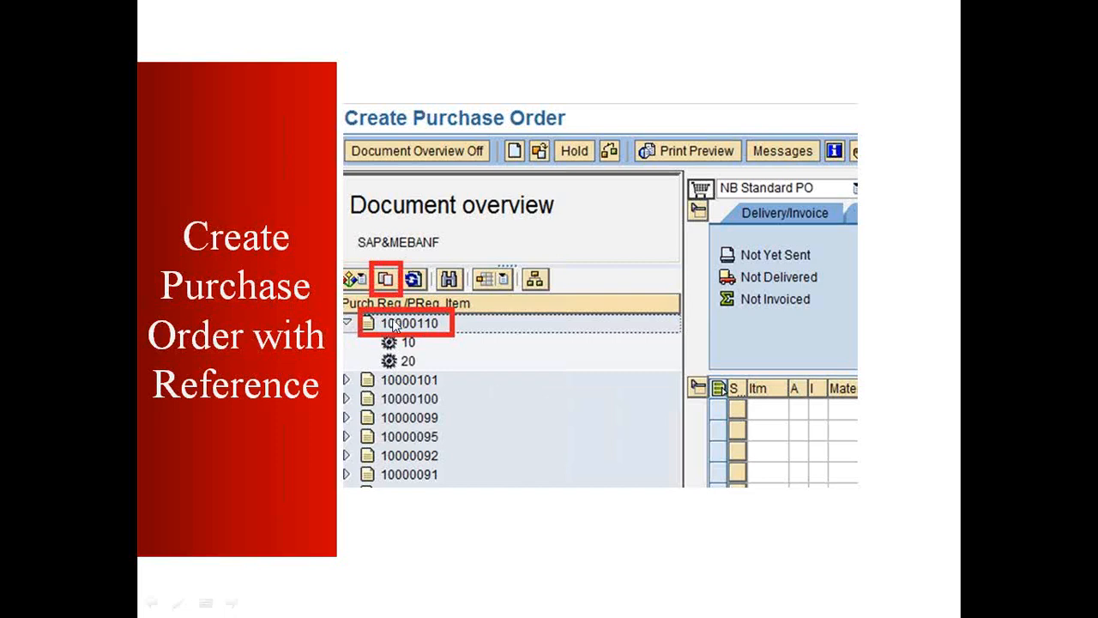
pyautogui.press('Right')
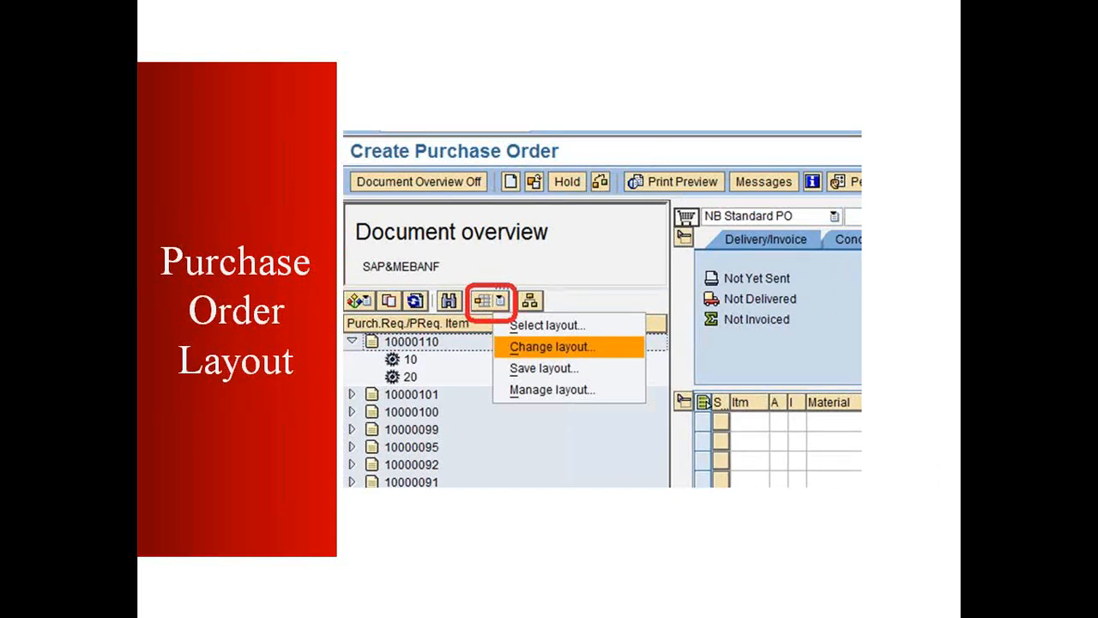
pyautogui.press('Escape')
pyautogui.click(271, 601)
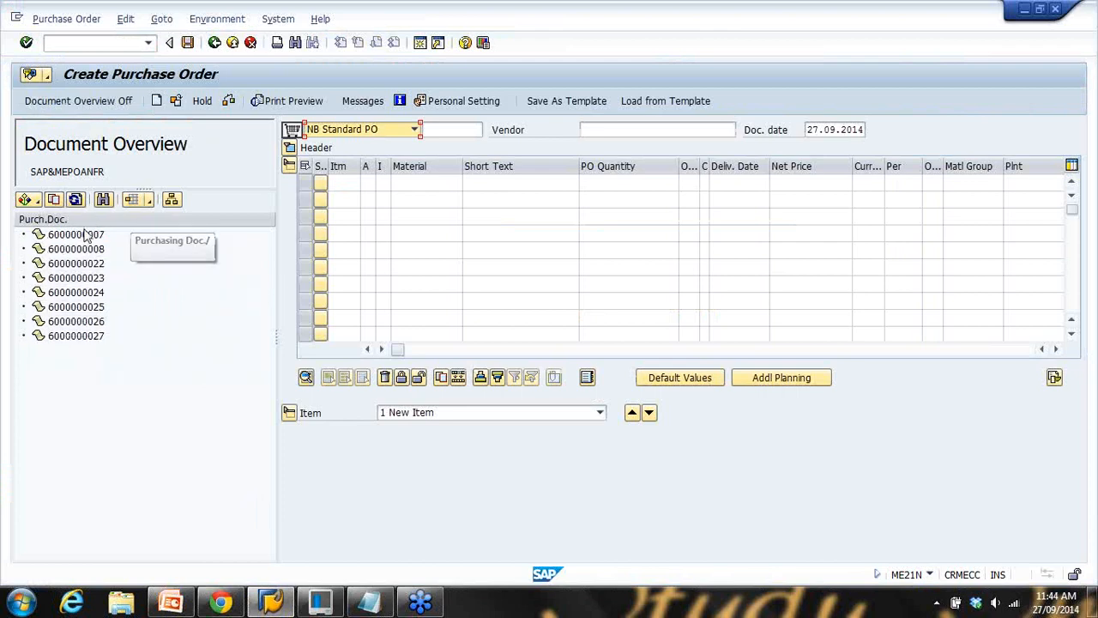
# Change the overview layout to add Material, Vendor and Vendor name as displayed columns
pyautogui.click(149, 202)
pyautogui.click(173, 239)
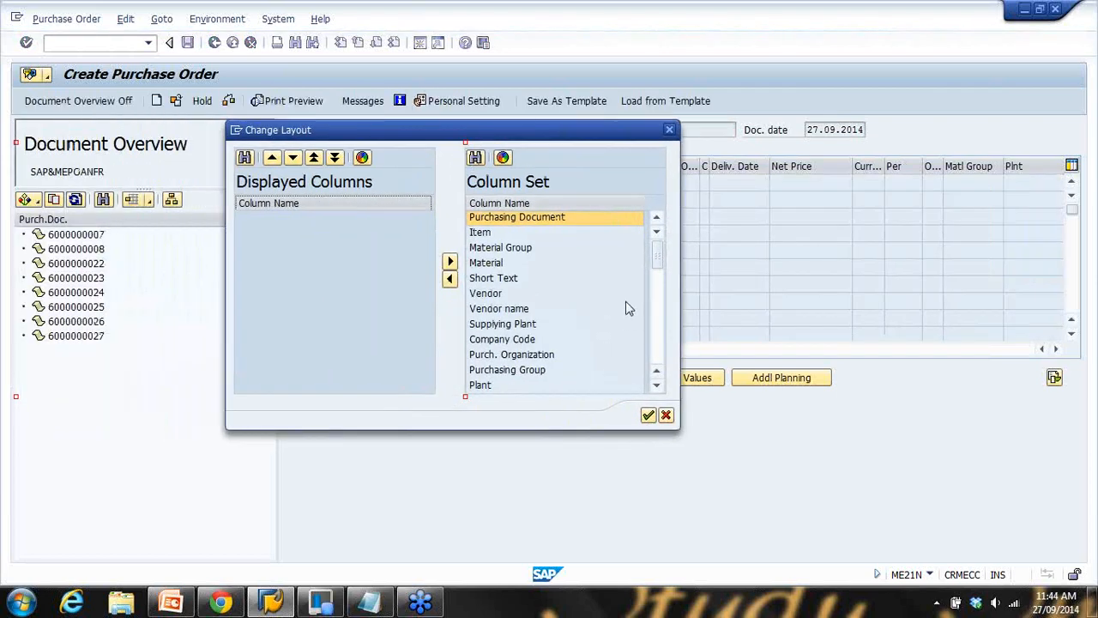
pyautogui.moveTo(658, 255); pyautogui.dragTo(637, 244)
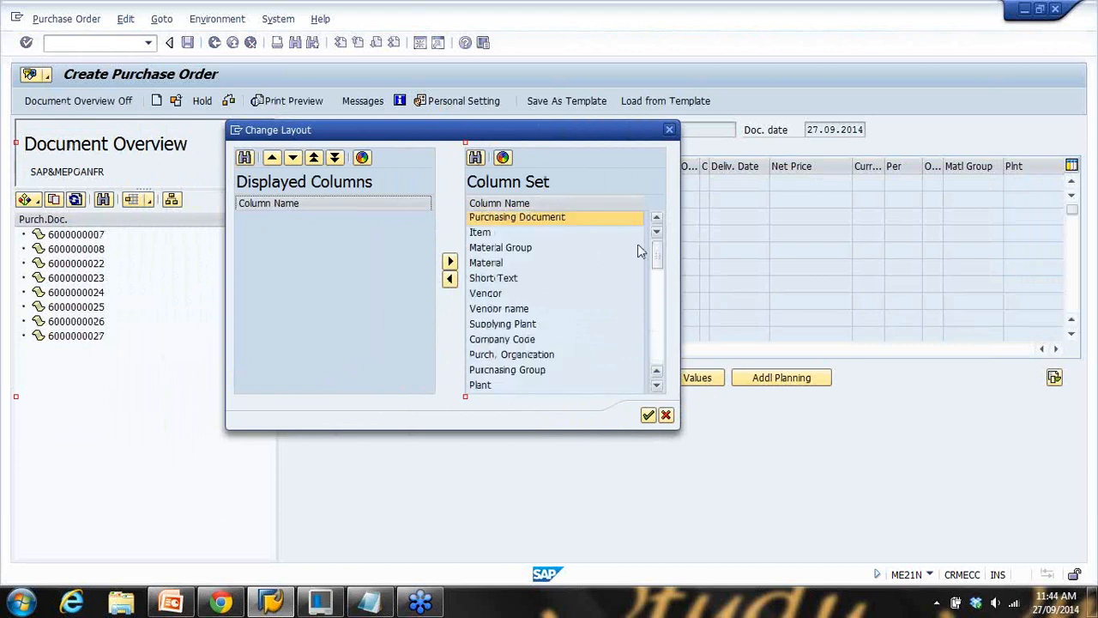
pyautogui.click(489, 265)
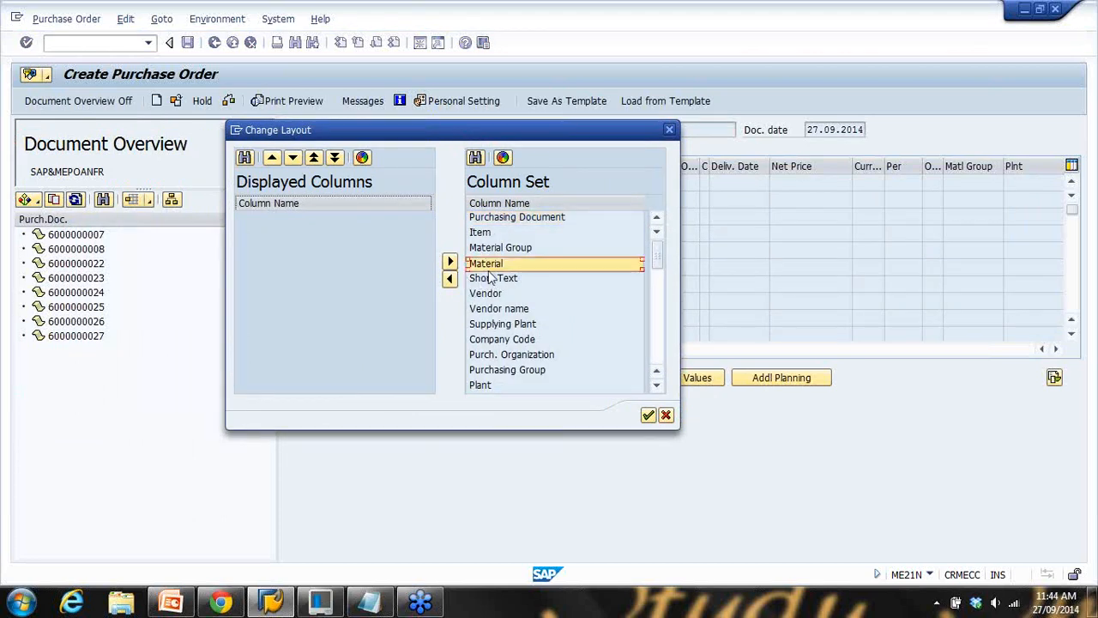
pyautogui.click(452, 279)
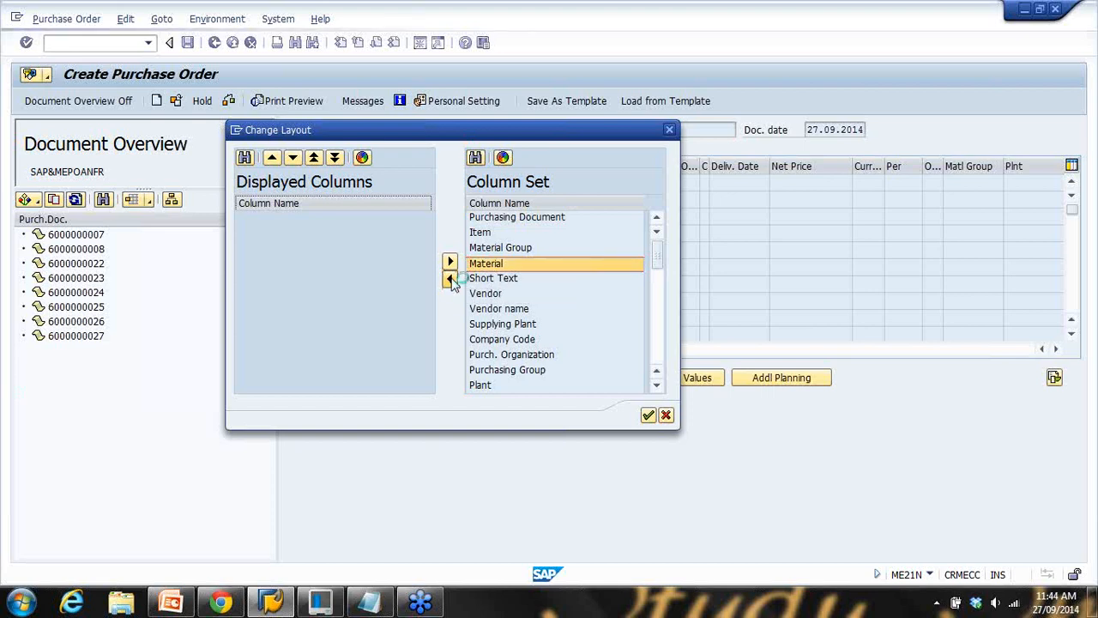
pyautogui.click(488, 279)
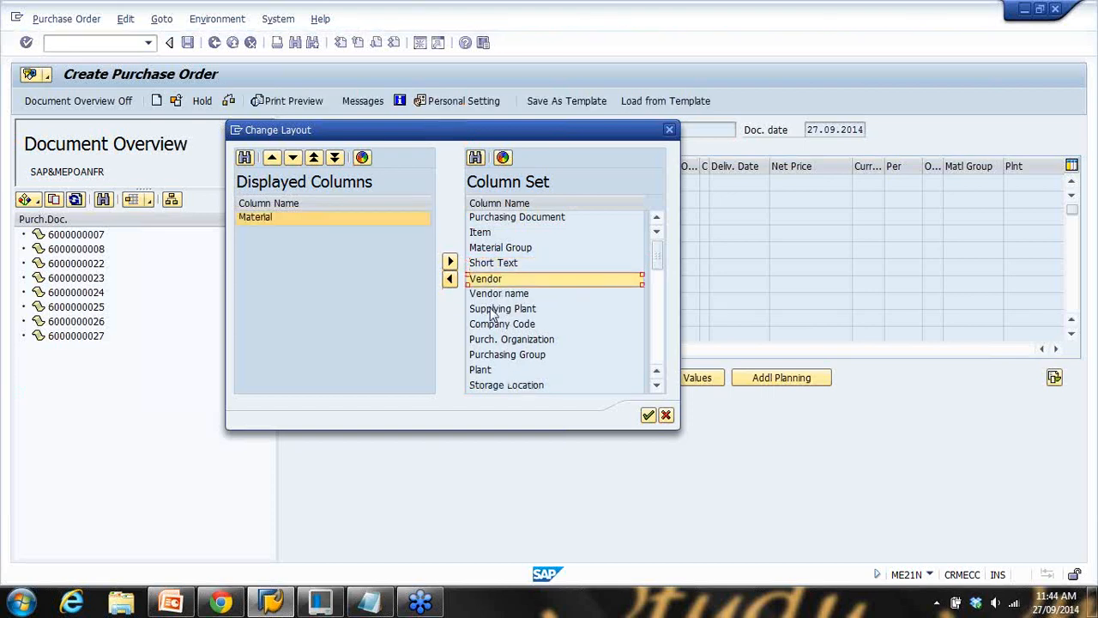
pyautogui.click(451, 279)
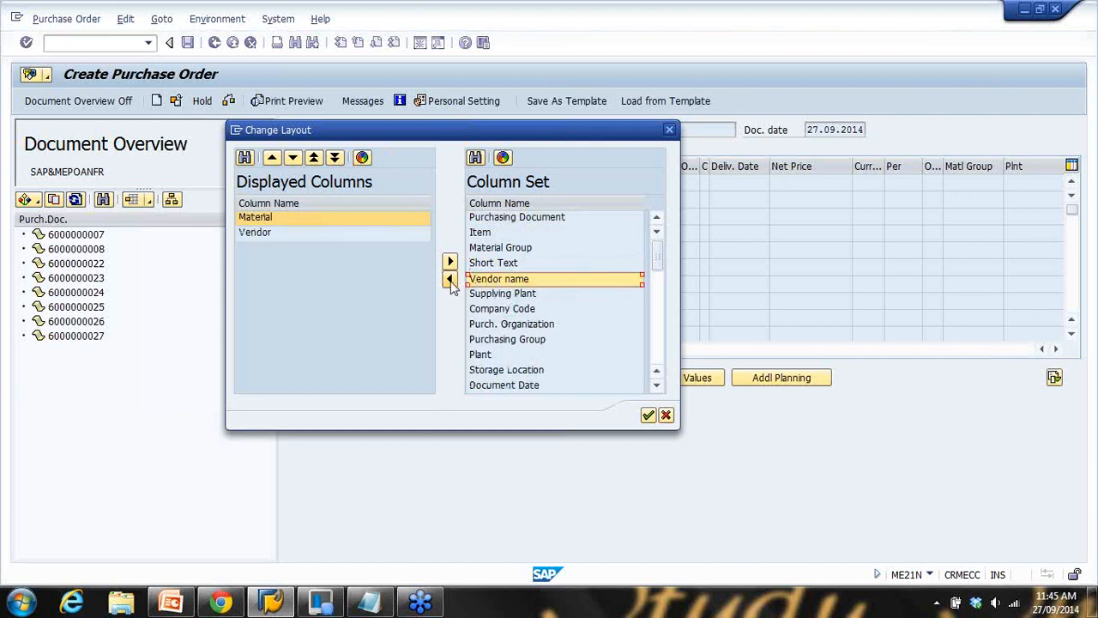
pyautogui.click(450, 280)
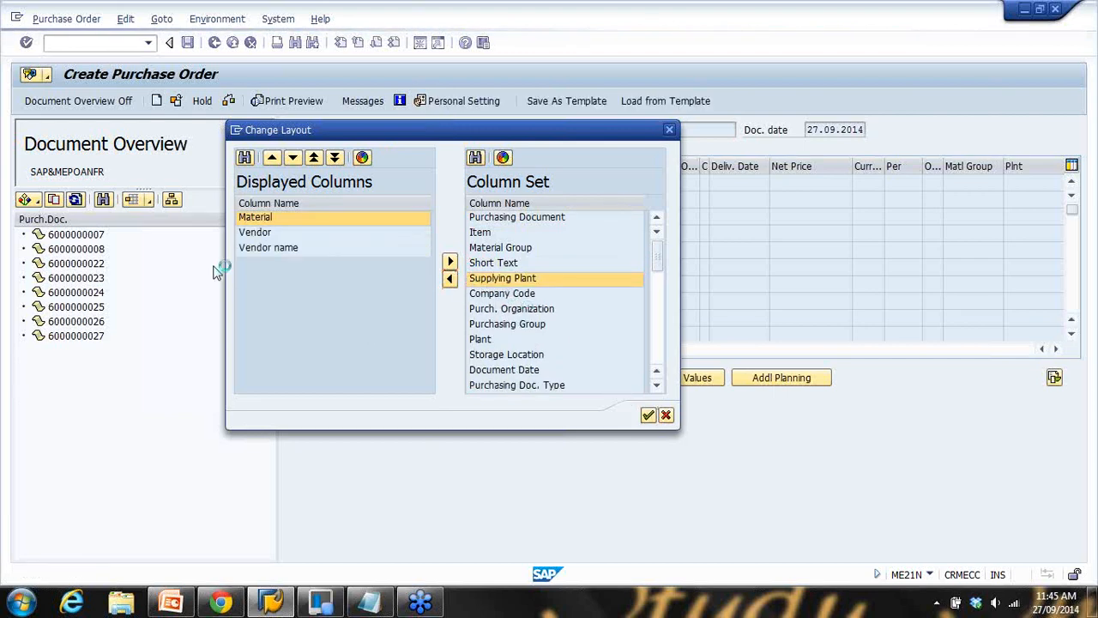
pyautogui.press('Return')
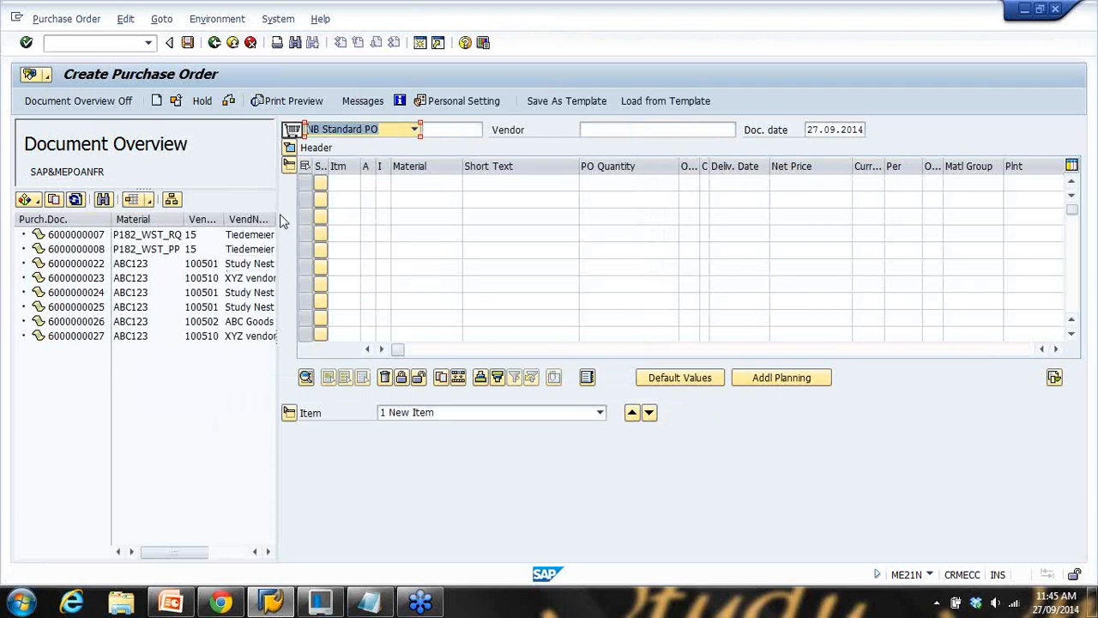
# Widen the overview and its Material and Vendor columns so codes and vendor names read fully
pyautogui.moveTo(279, 210); pyautogui.dragTo(438, 210)
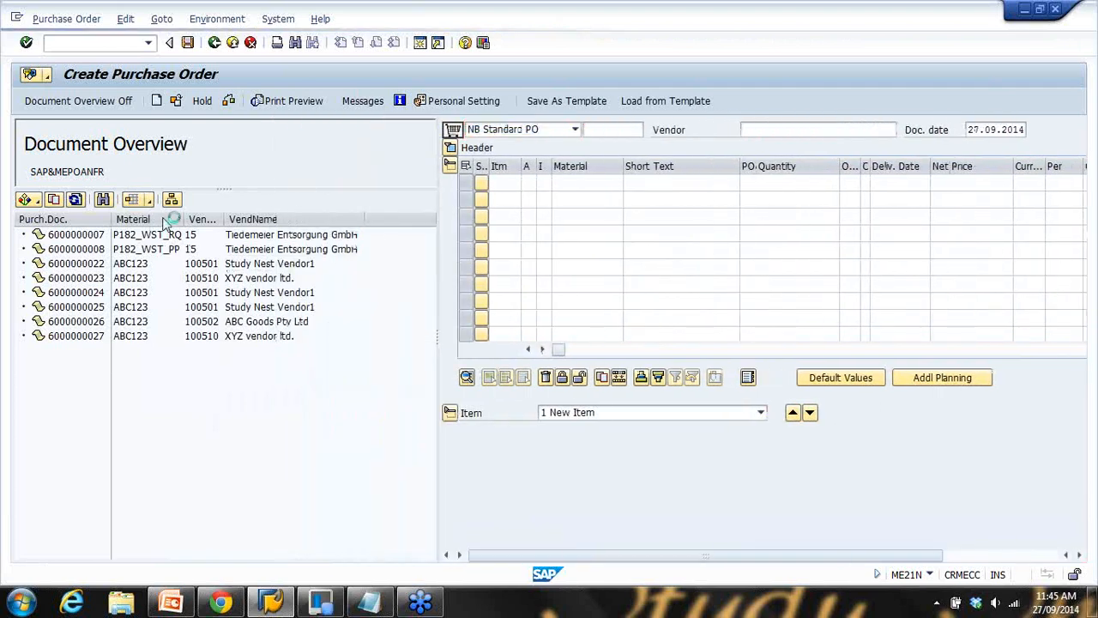
pyautogui.moveTo(184, 221); pyautogui.dragTo(229, 221)
pyautogui.moveTo(111, 220); pyautogui.dragTo(121, 219)
pyautogui.click(57, 309)
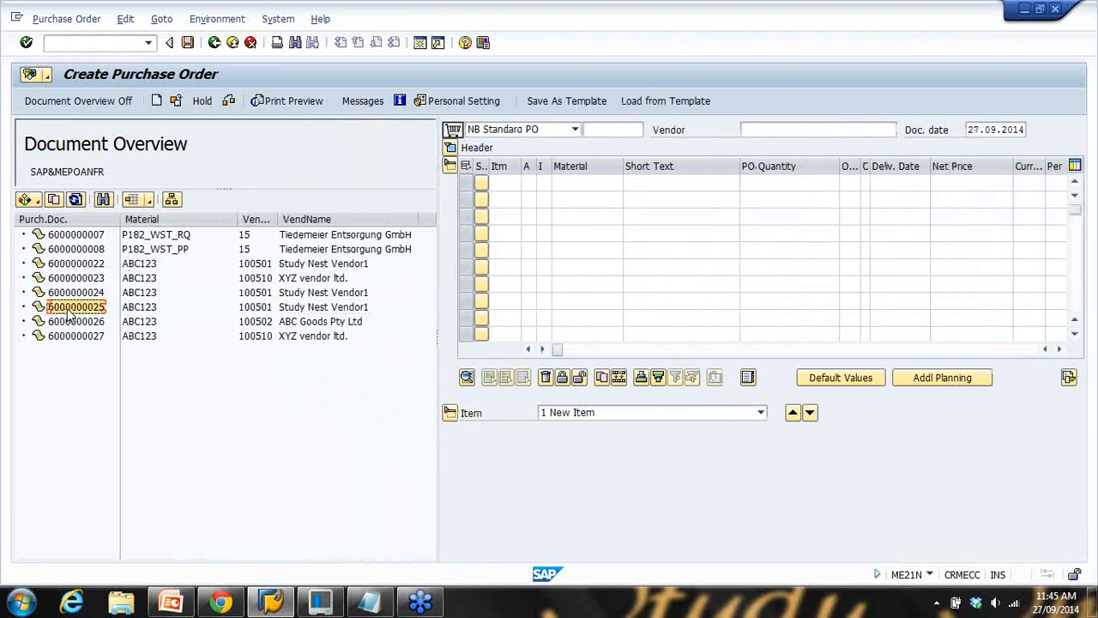
pyautogui.click(142, 311)
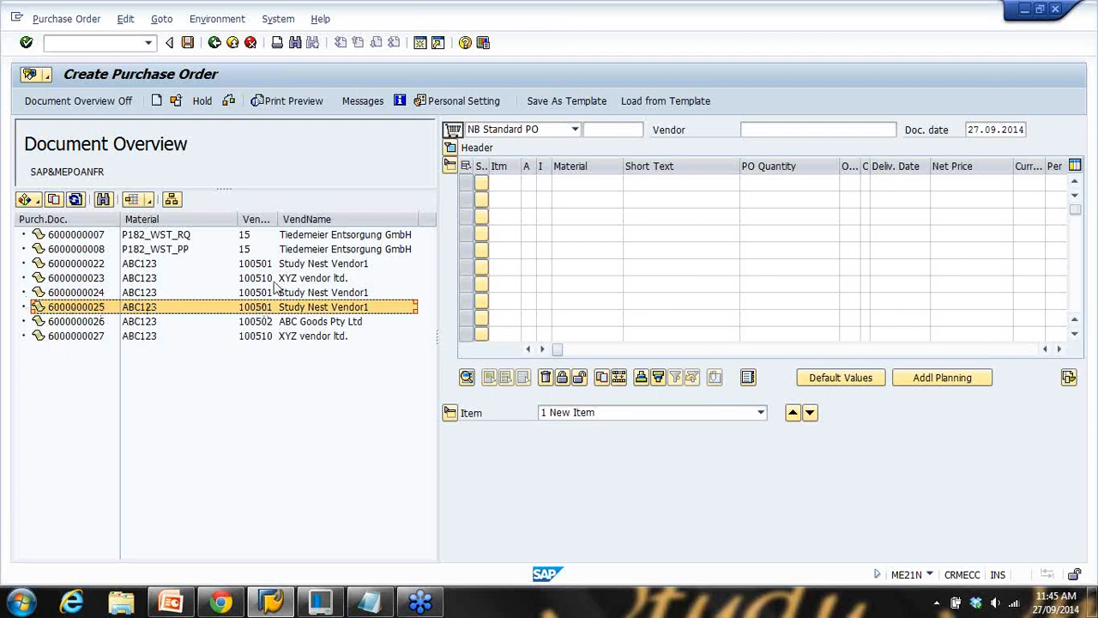
pyautogui.moveTo(279, 219); pyautogui.dragTo(295, 219)
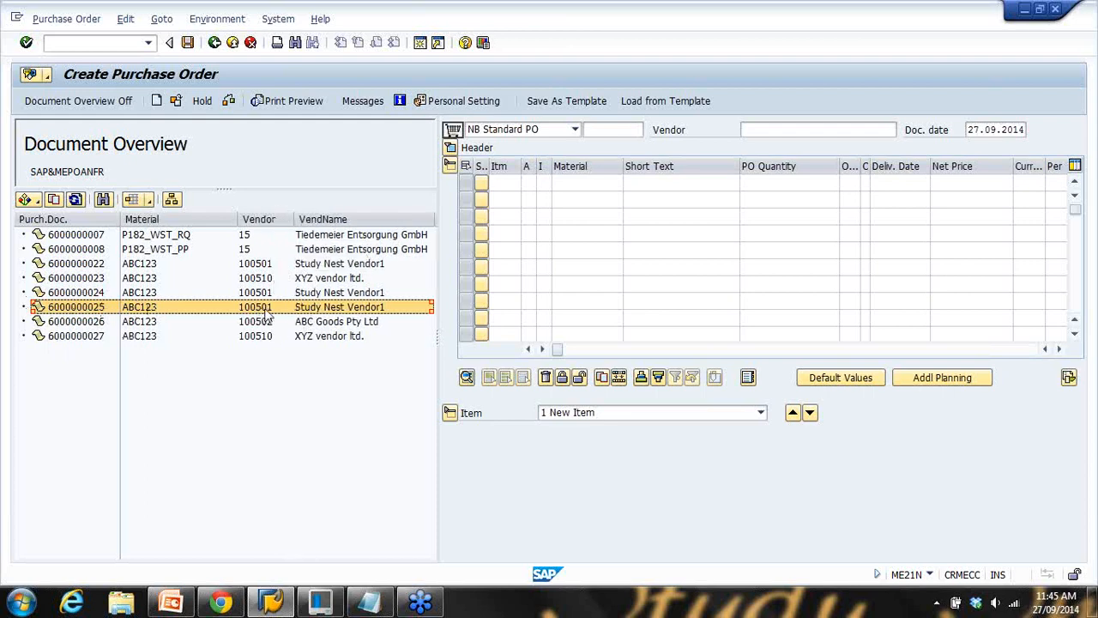
pyautogui.click(339, 313)
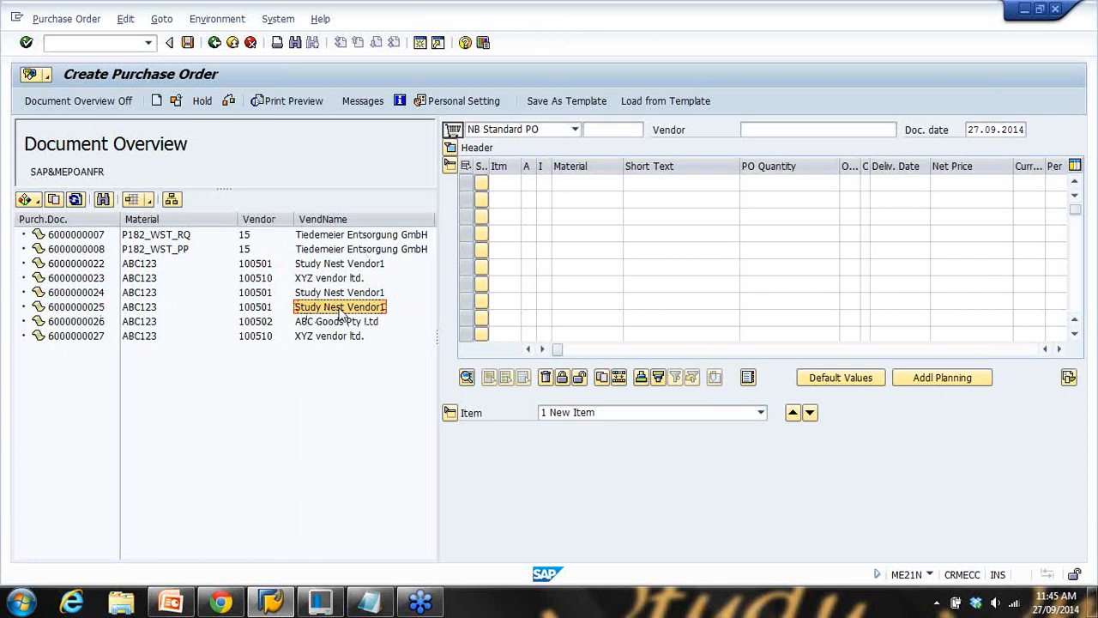
pyautogui.click(150, 200)
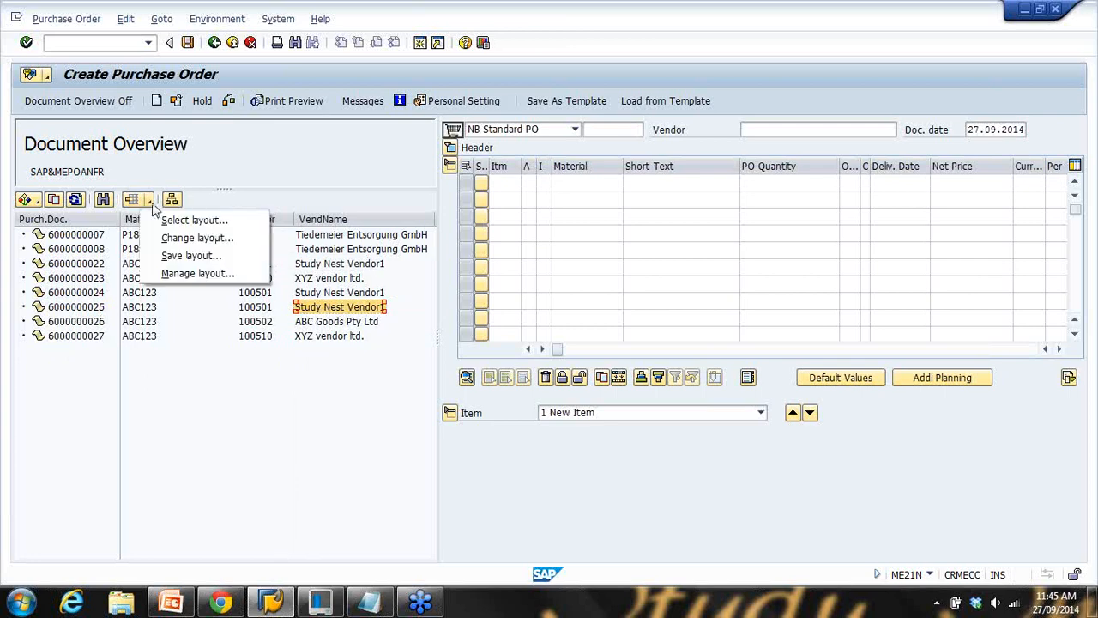
# Drop the Material, Vendor and Vendor name columns from the overview layout and narrow the overview panel
pyautogui.click(182, 240)
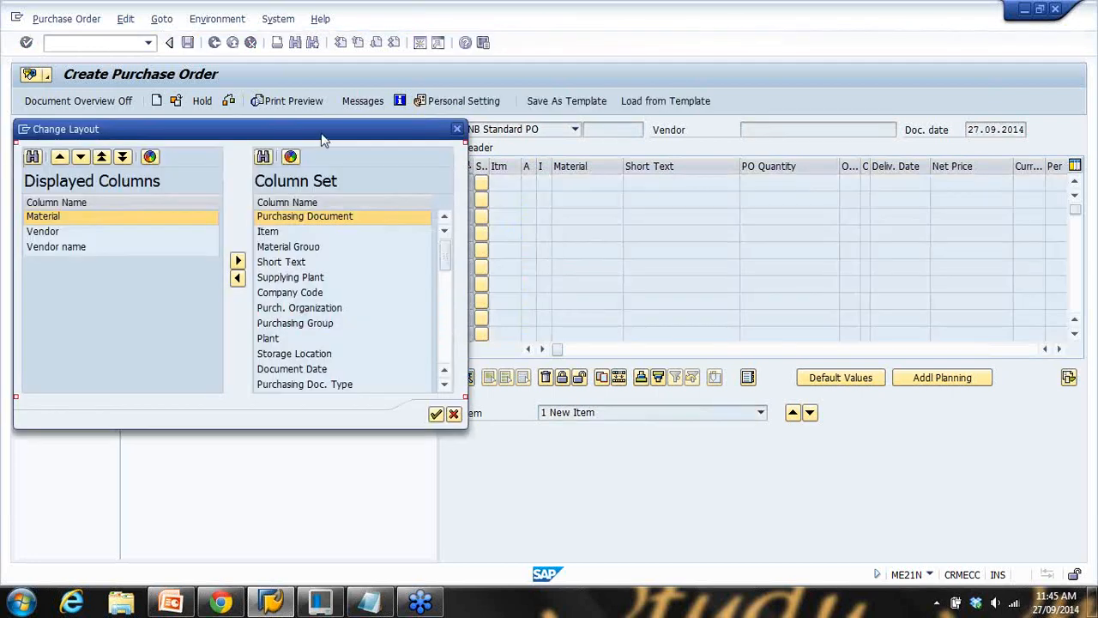
pyautogui.moveTo(322, 136); pyautogui.dragTo(568, 155)
pyautogui.moveTo(692, 276)
pyautogui.mouseDown()
pyautogui.moveTo(692, 377)
pyautogui.moveTo(691, 275)
pyautogui.mouseUp()
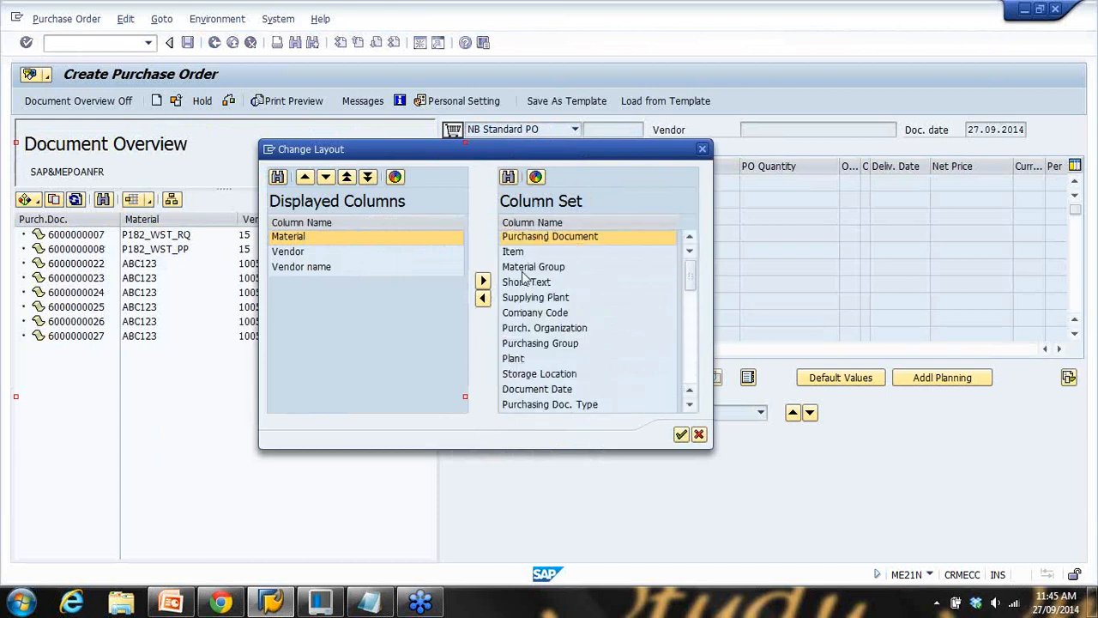
pyautogui.click(303, 239)
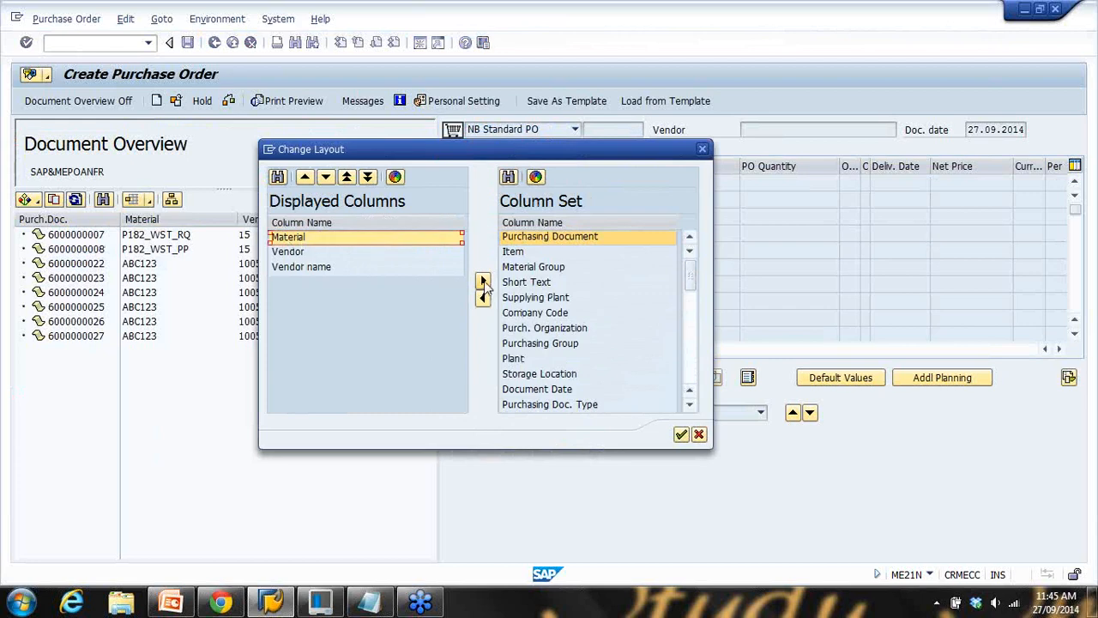
pyautogui.click(483, 284)
pyautogui.click(483, 284)
pyautogui.click(331, 240)
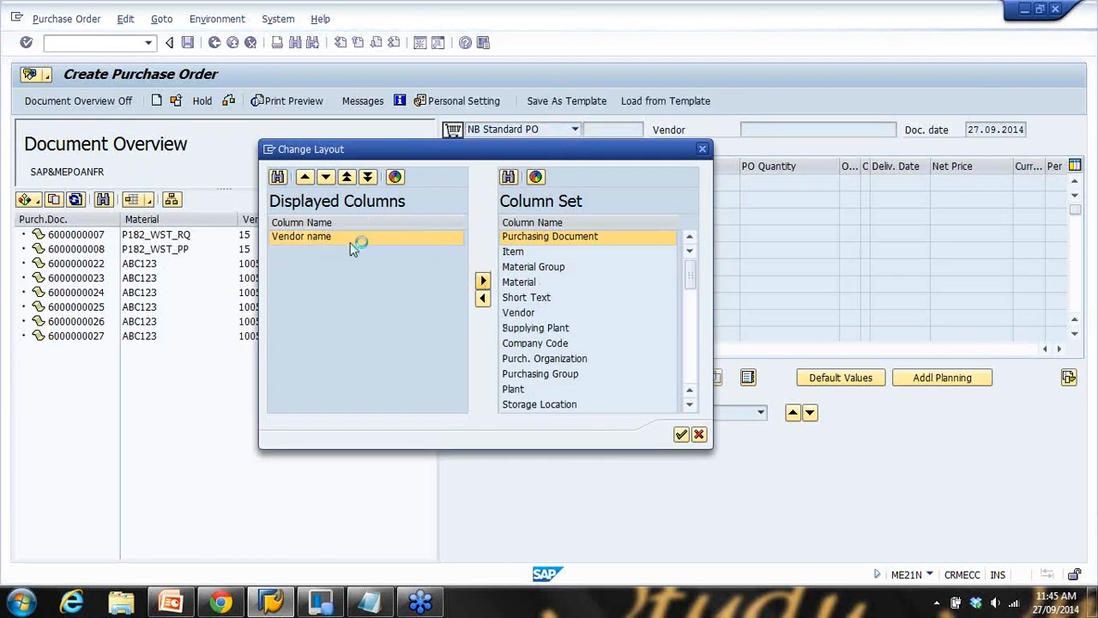
pyautogui.click(683, 435)
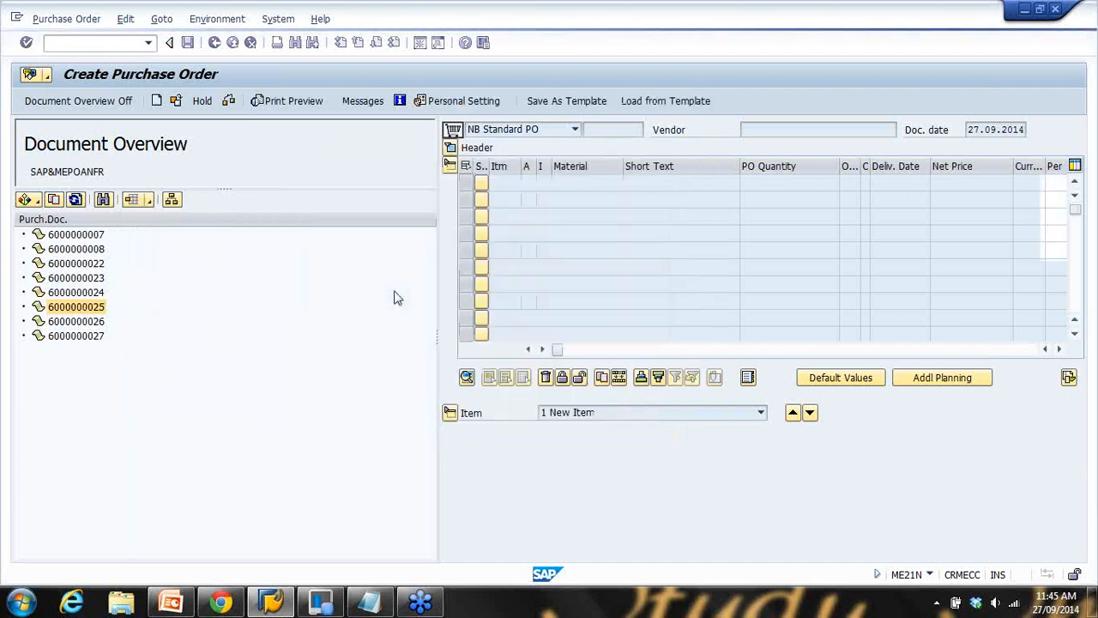
pyautogui.moveTo(436, 267); pyautogui.dragTo(213, 256)
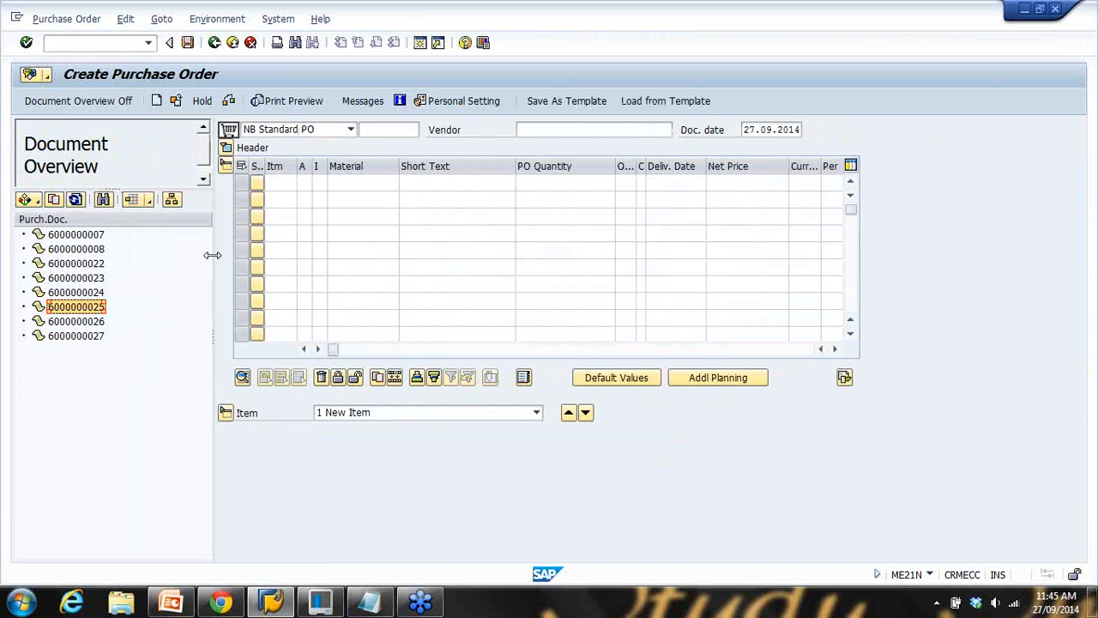
# Start the PowerPoint slide show and advance to the Purchase Order Breakdown slide
pyautogui.click(171, 602)
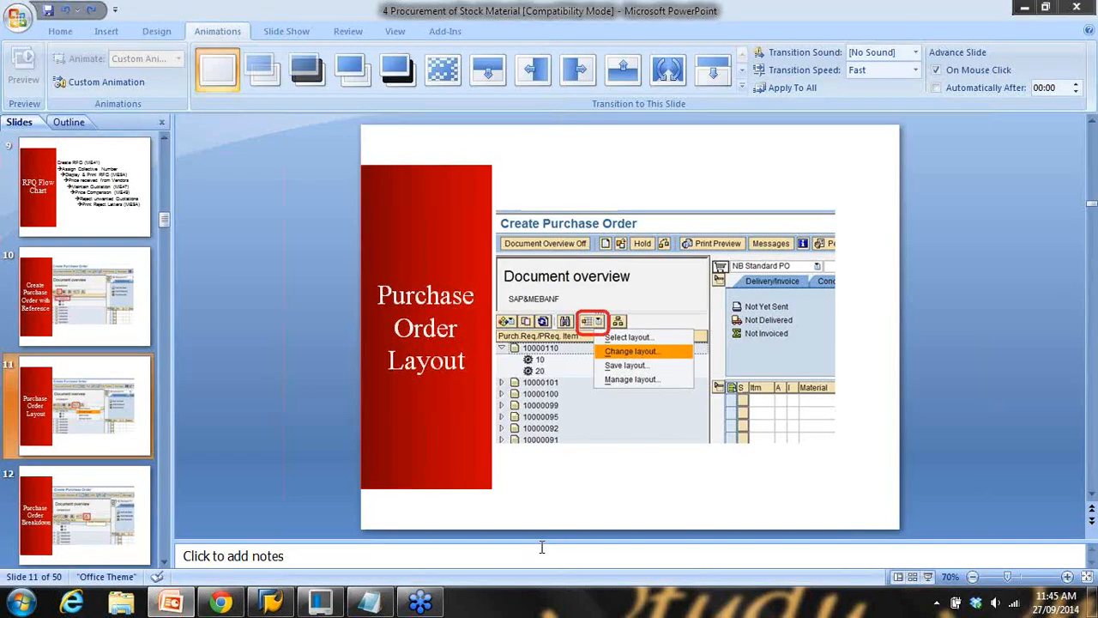
pyautogui.click(930, 577)
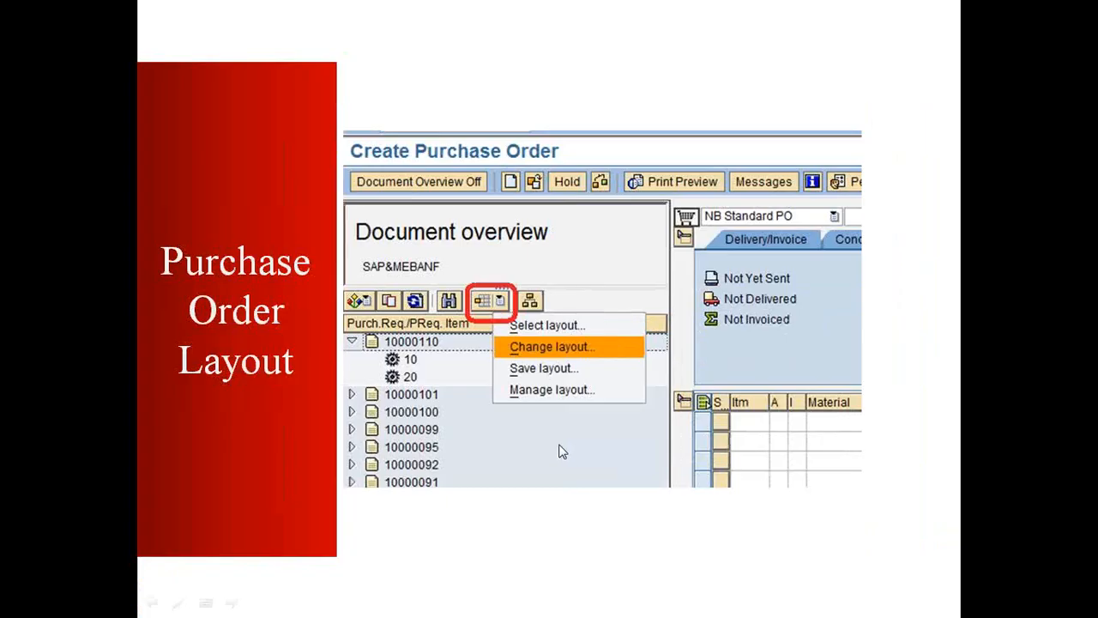
pyautogui.click(562, 451)
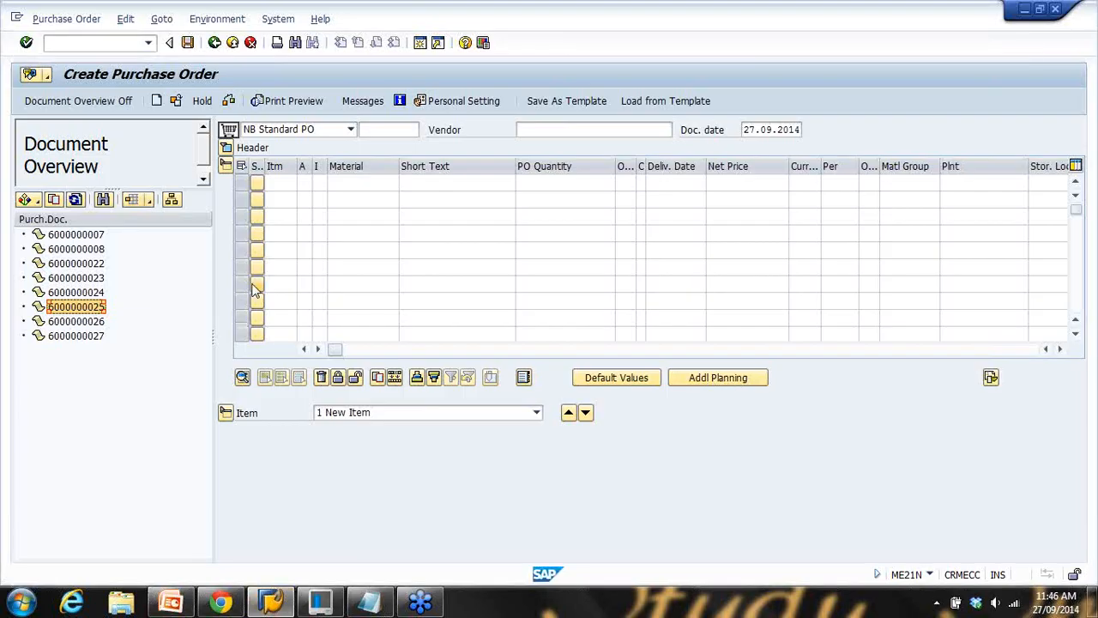
pyautogui.moveTo(214, 255); pyautogui.dragTo(230, 253)
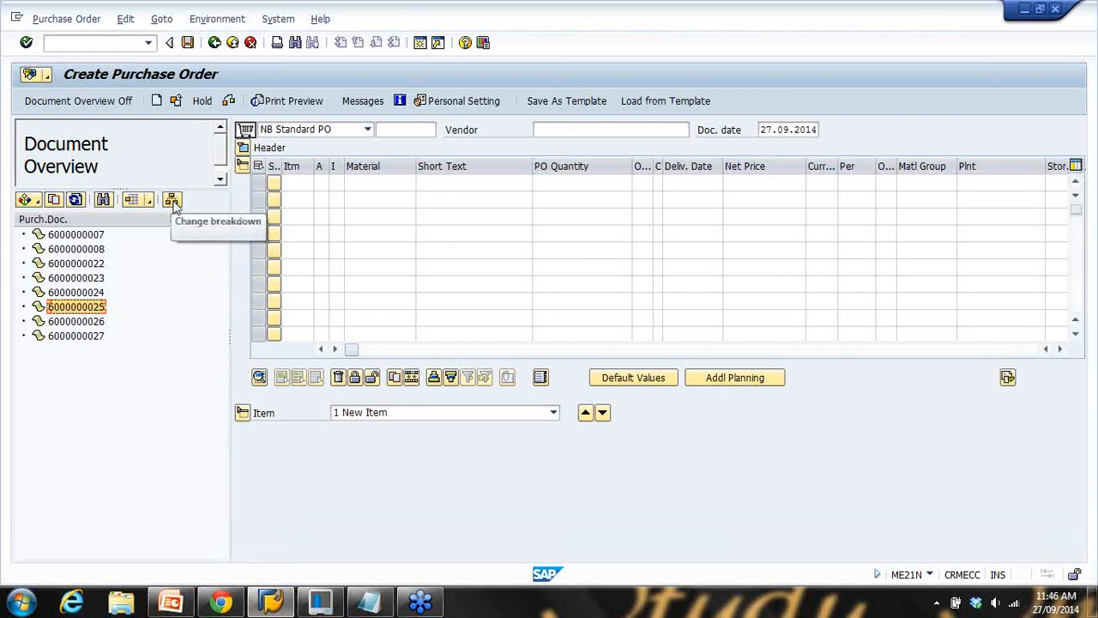
pyautogui.click(173, 202)
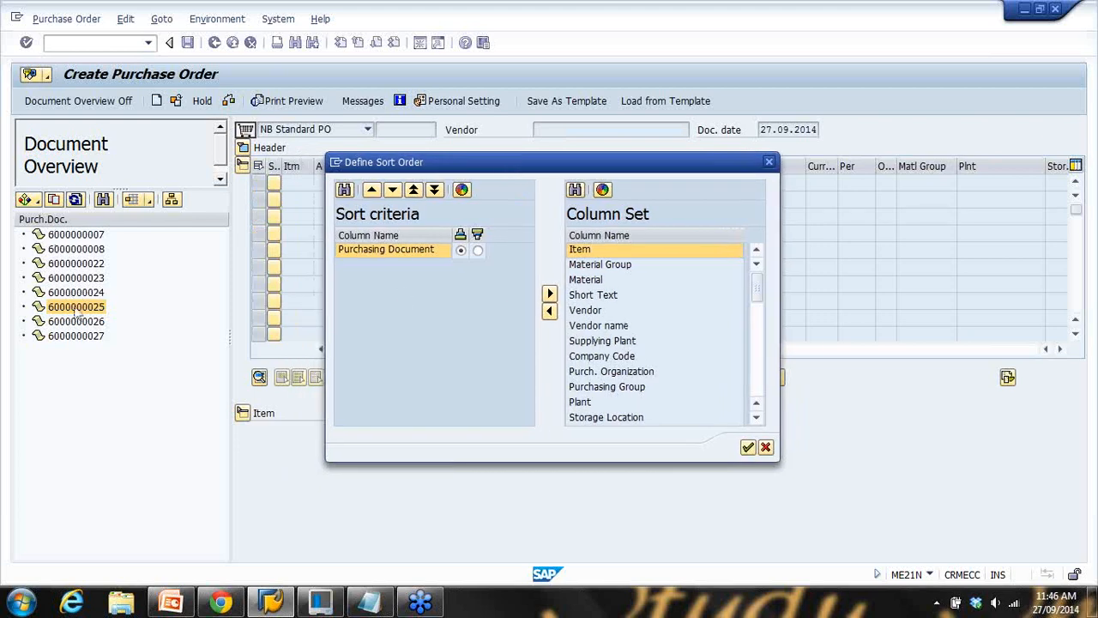
pyautogui.click(380, 255)
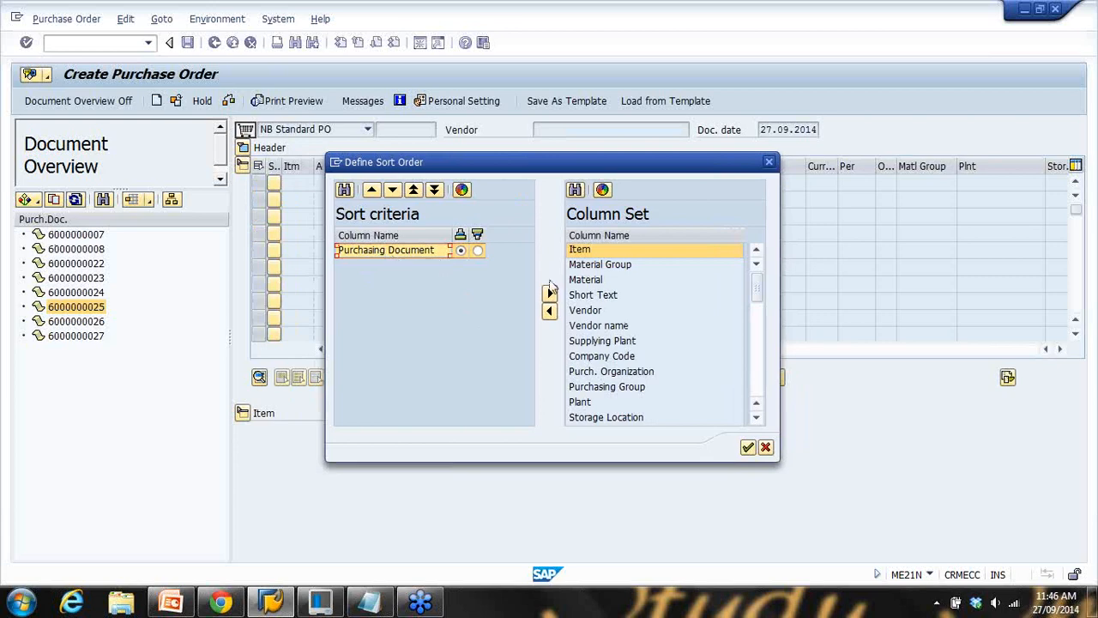
pyautogui.click(590, 283)
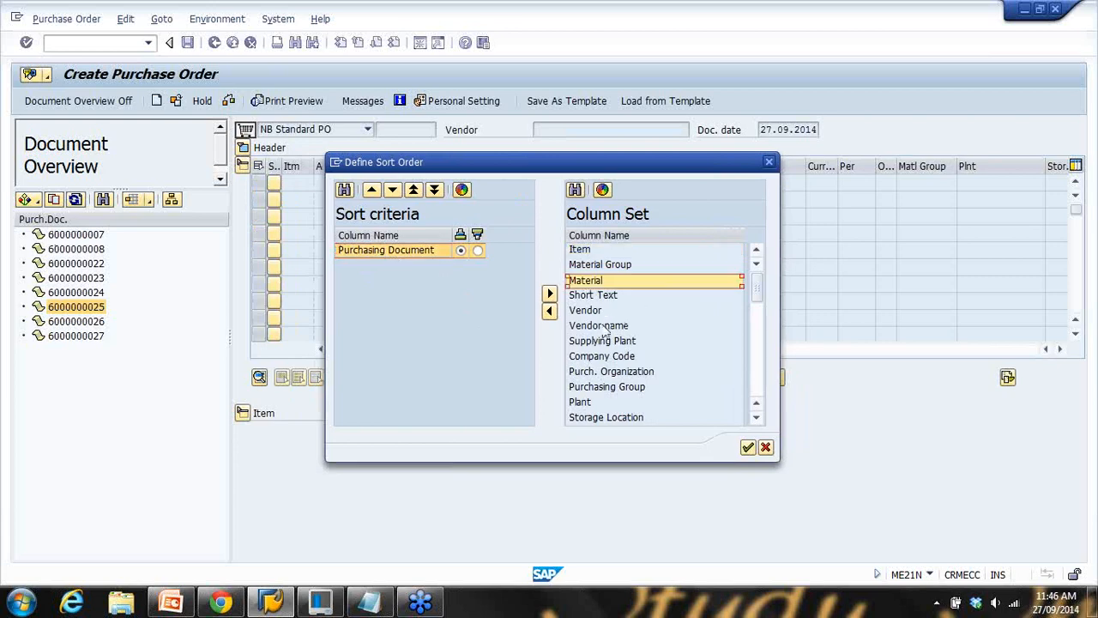
pyautogui.click(550, 311)
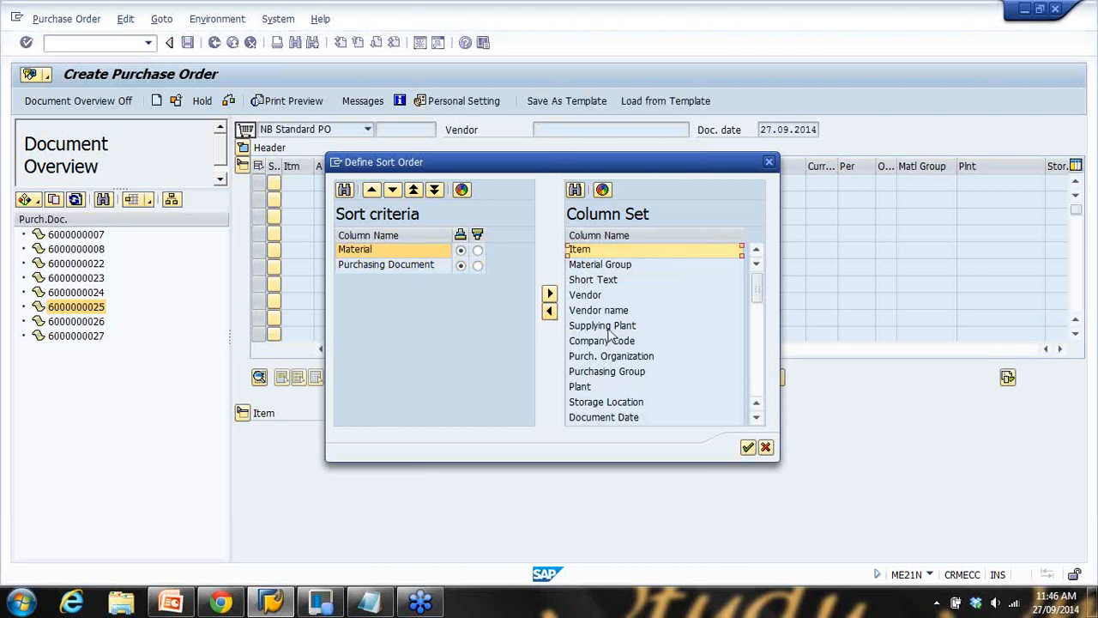
pyautogui.click(583, 296)
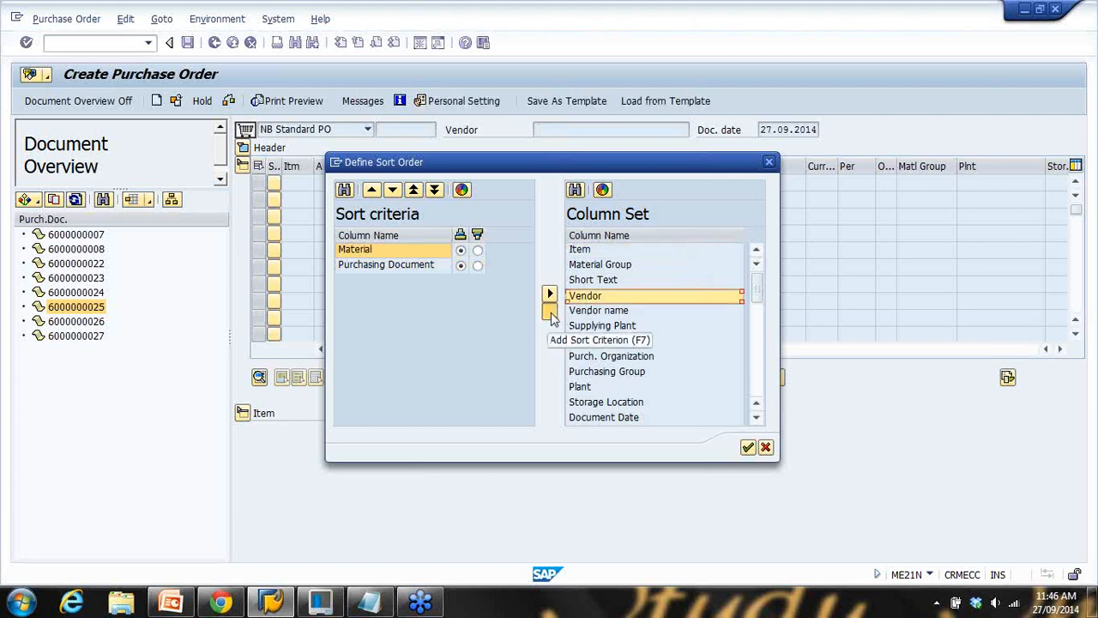
pyautogui.click(550, 312)
pyautogui.click(747, 450)
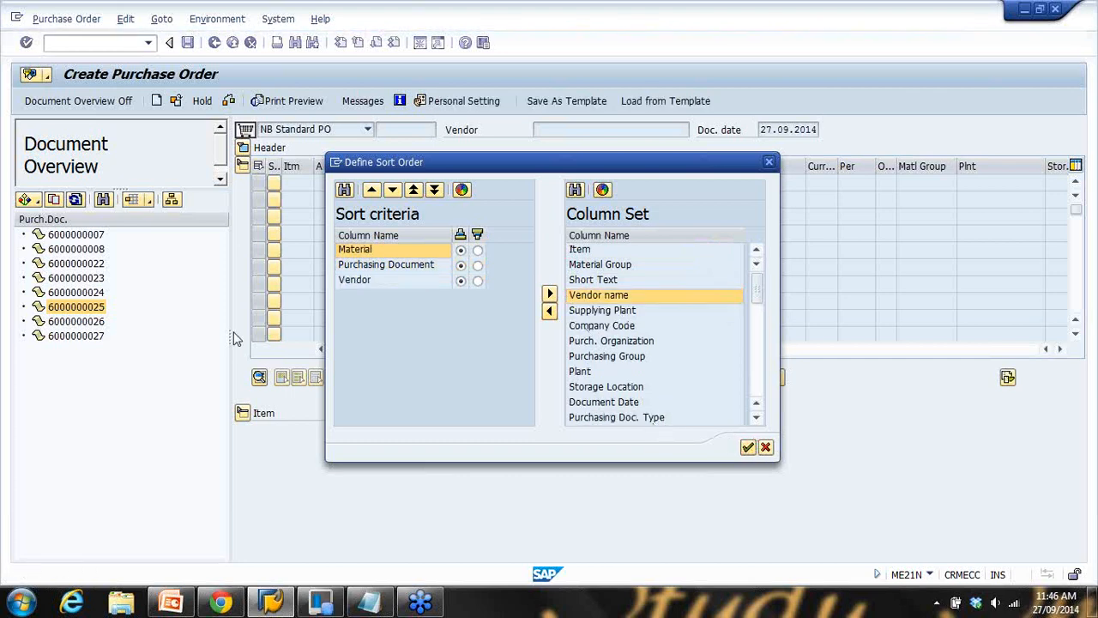
pyautogui.click(24, 264)
pyautogui.click(39, 279)
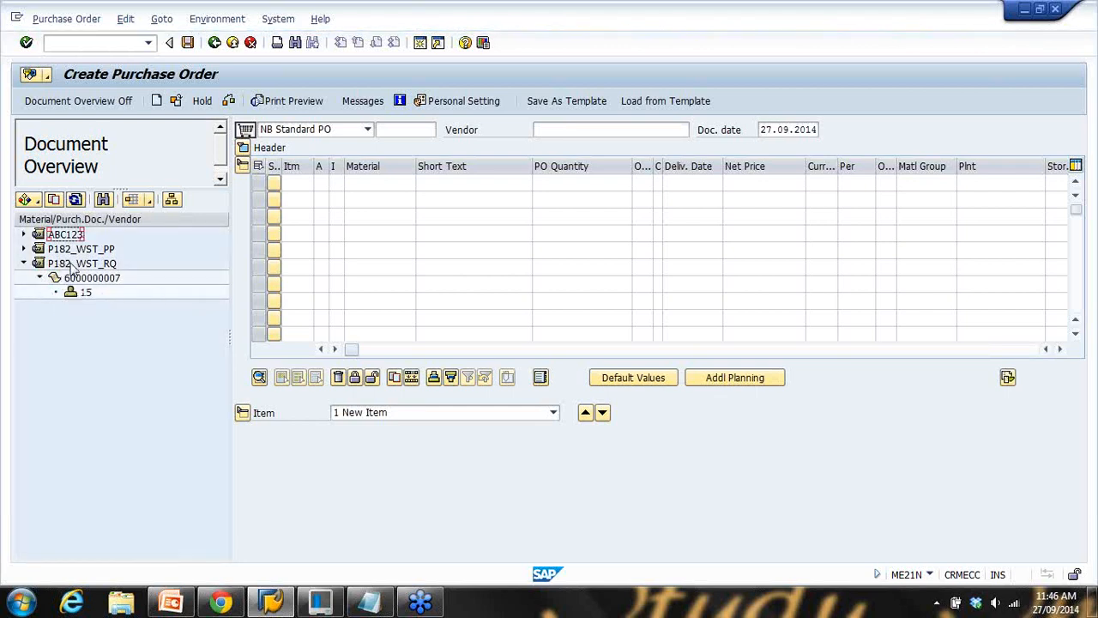
# Open the Define Sort Order dialog and close it without changes
pyautogui.click(172, 202)
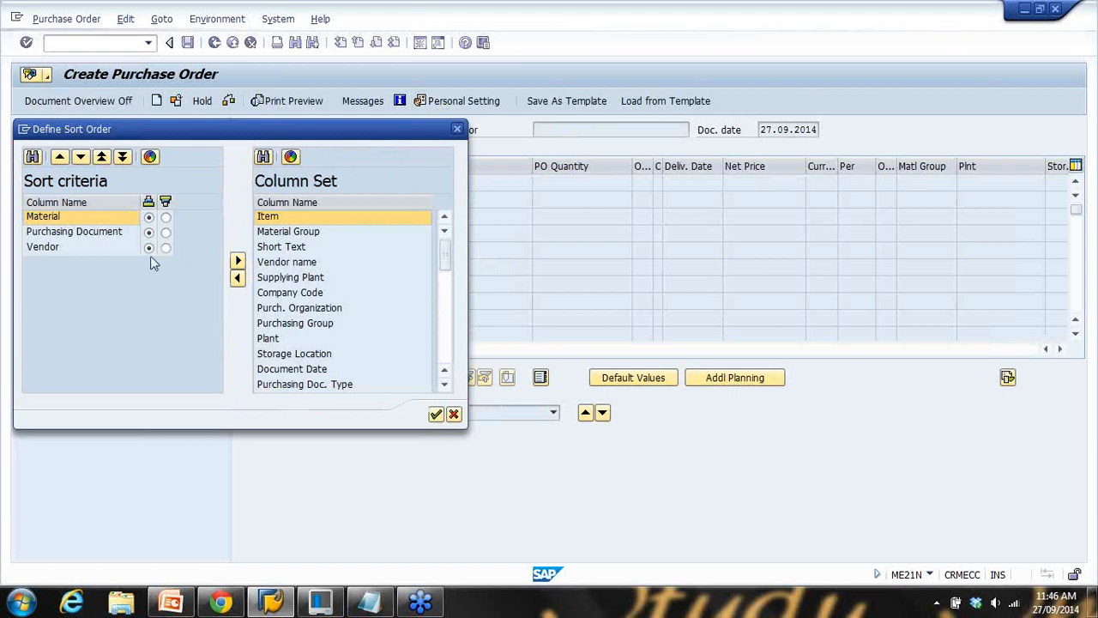
pyautogui.press('Return')
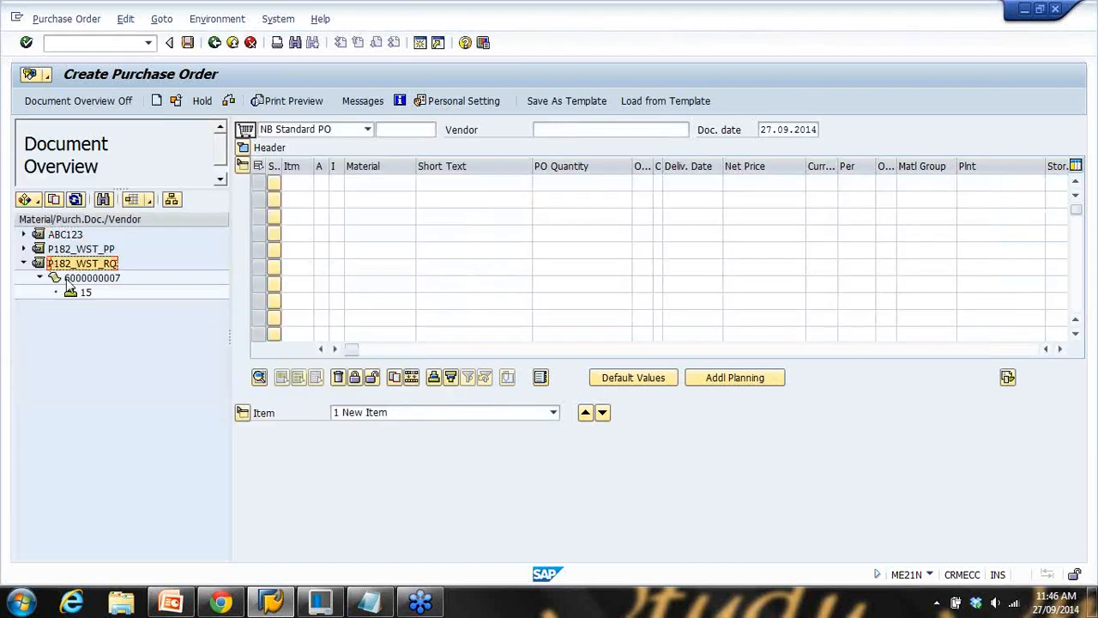
pyautogui.click(68, 280)
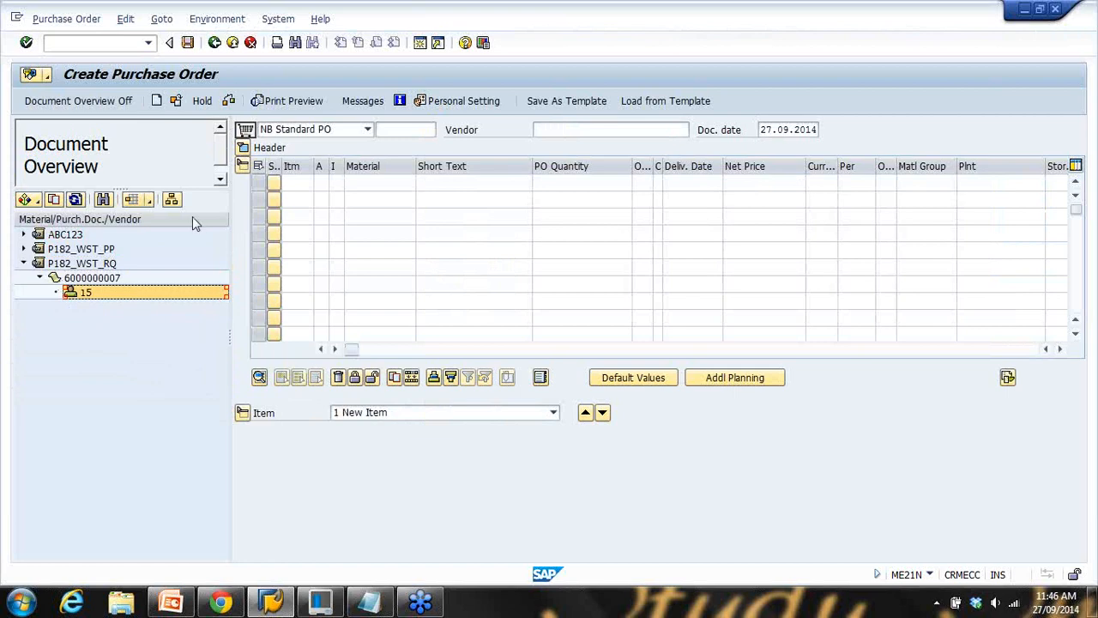
pyautogui.click(171, 199)
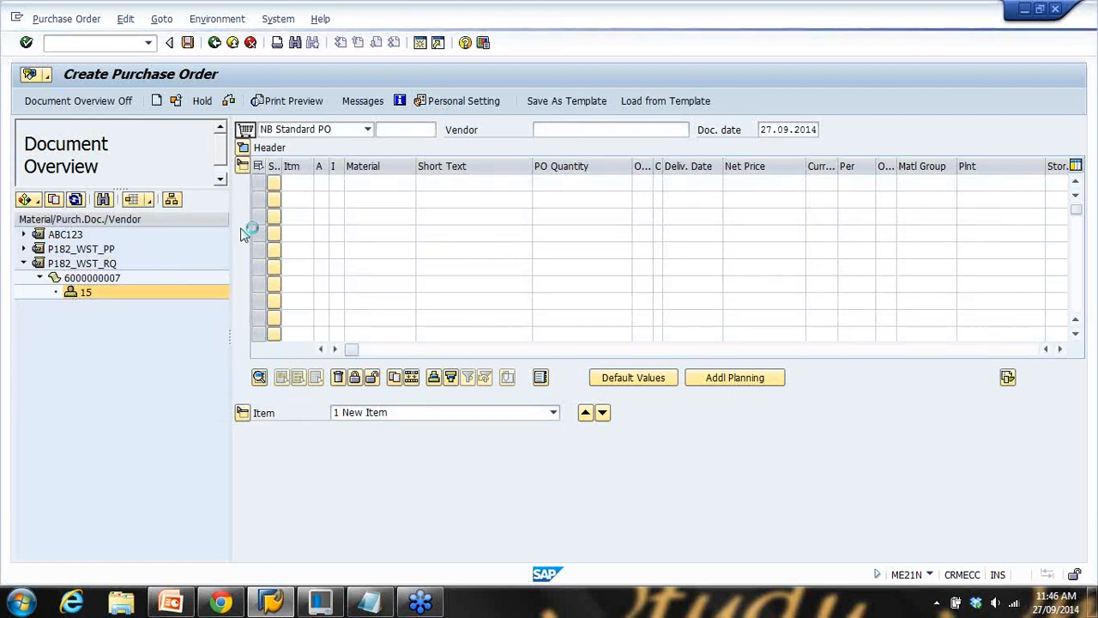
pyautogui.click(458, 131)
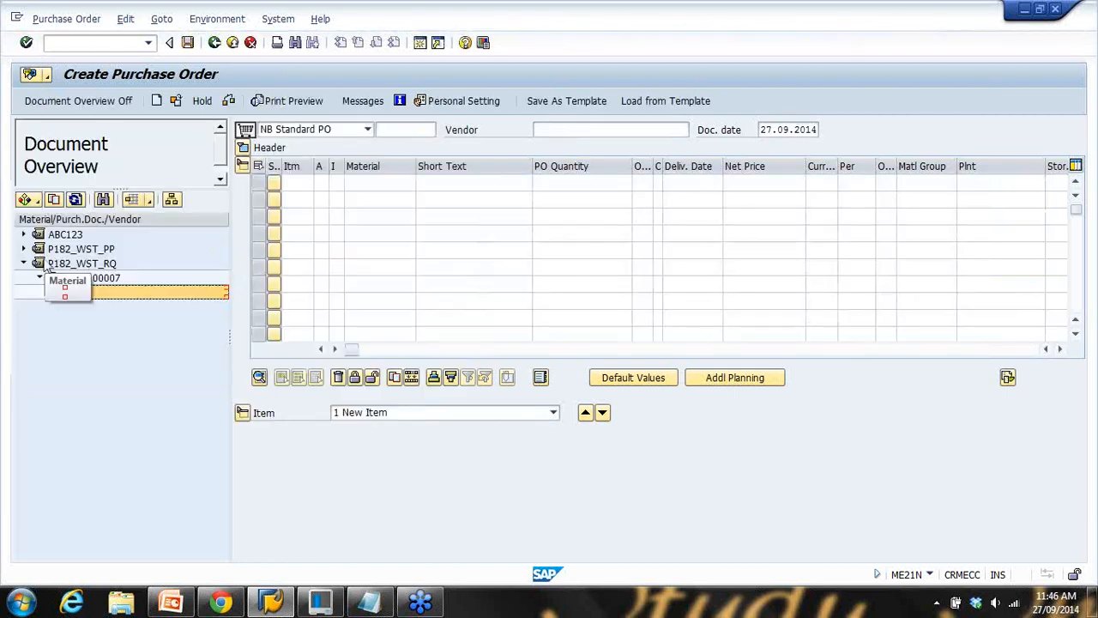
pyautogui.click(24, 263)
pyautogui.click(24, 235)
pyautogui.click(66, 237)
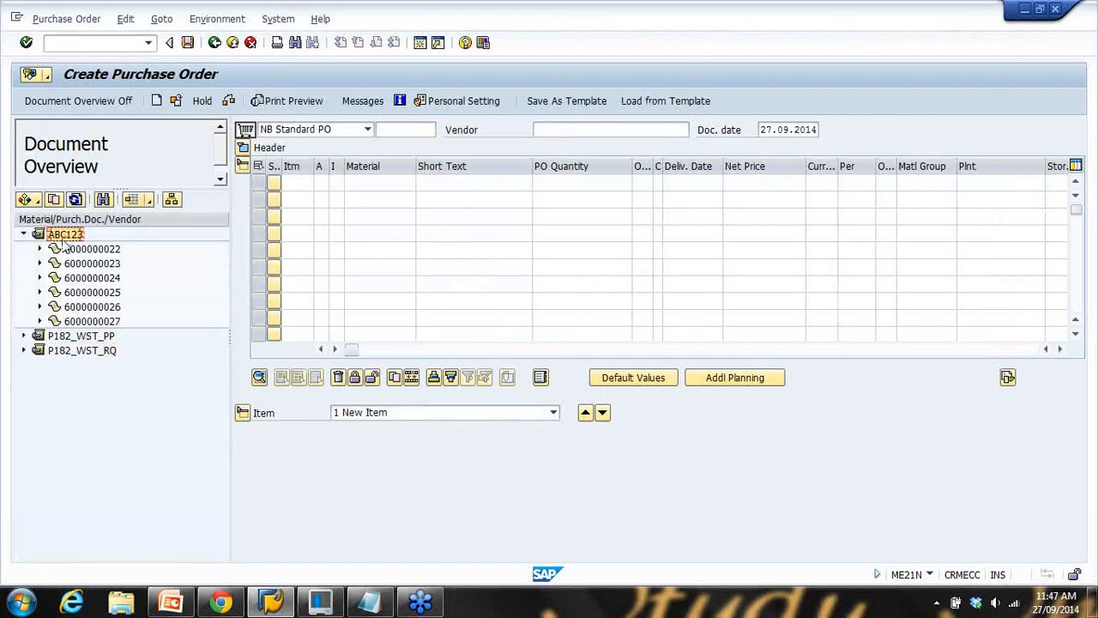
pyautogui.doubleClick(83, 250)
pyautogui.click(96, 264)
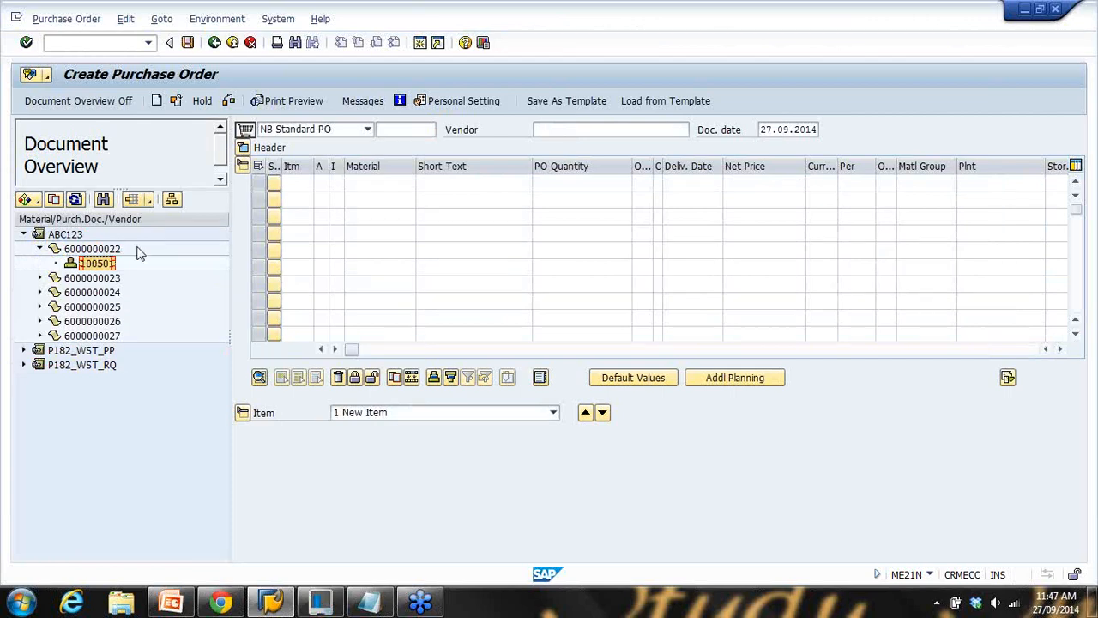
# In Define Sort Order, move Purchasing Document above Material and Vendor and apply the breakdown
pyautogui.click(171, 200)
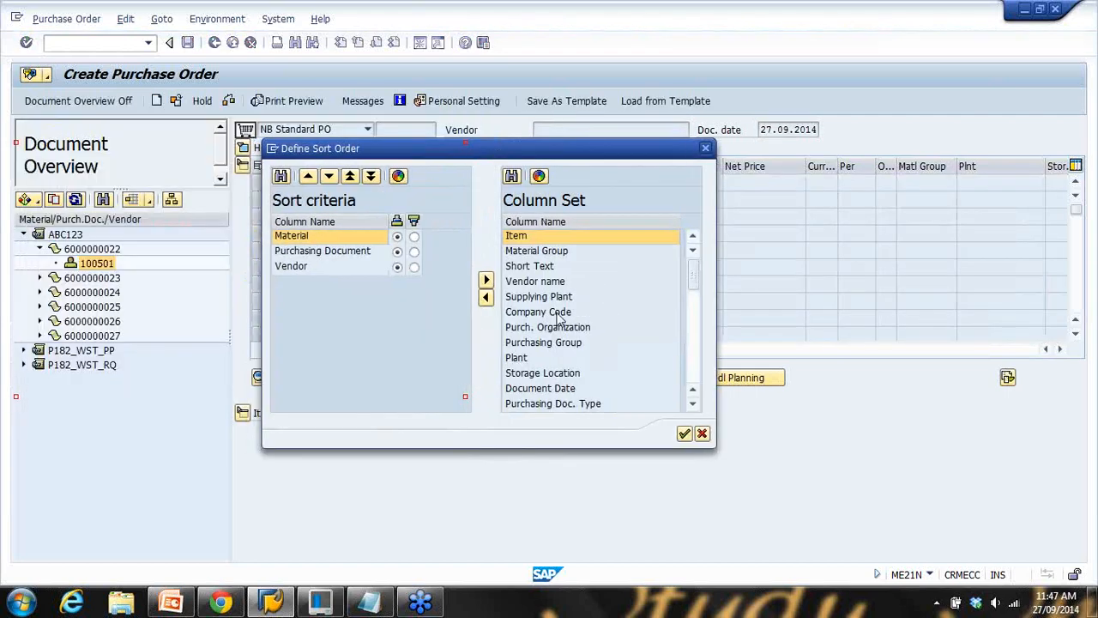
pyautogui.click(535, 283)
pyautogui.moveTo(695, 285); pyautogui.dragTo(588, 344)
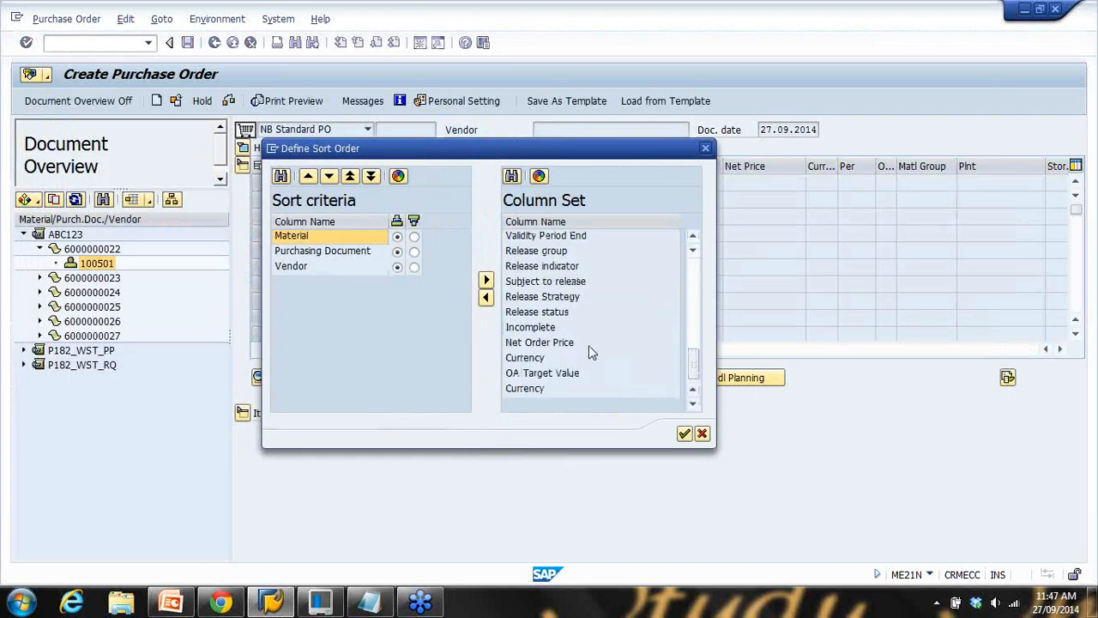
pyautogui.moveTo(695, 363); pyautogui.dragTo(639, 261)
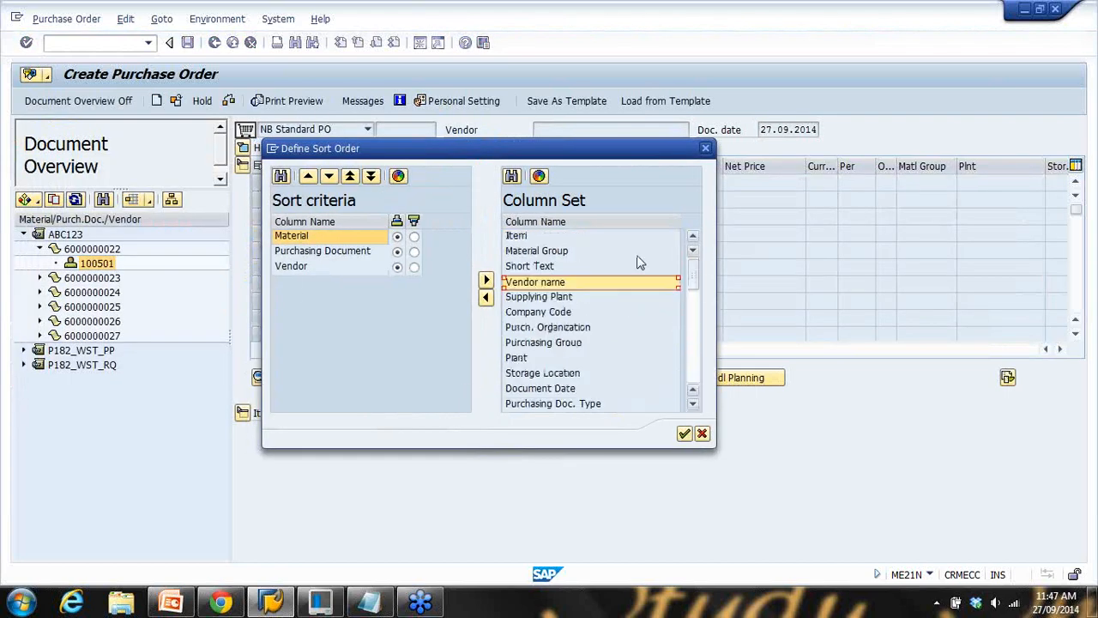
pyautogui.click(311, 252)
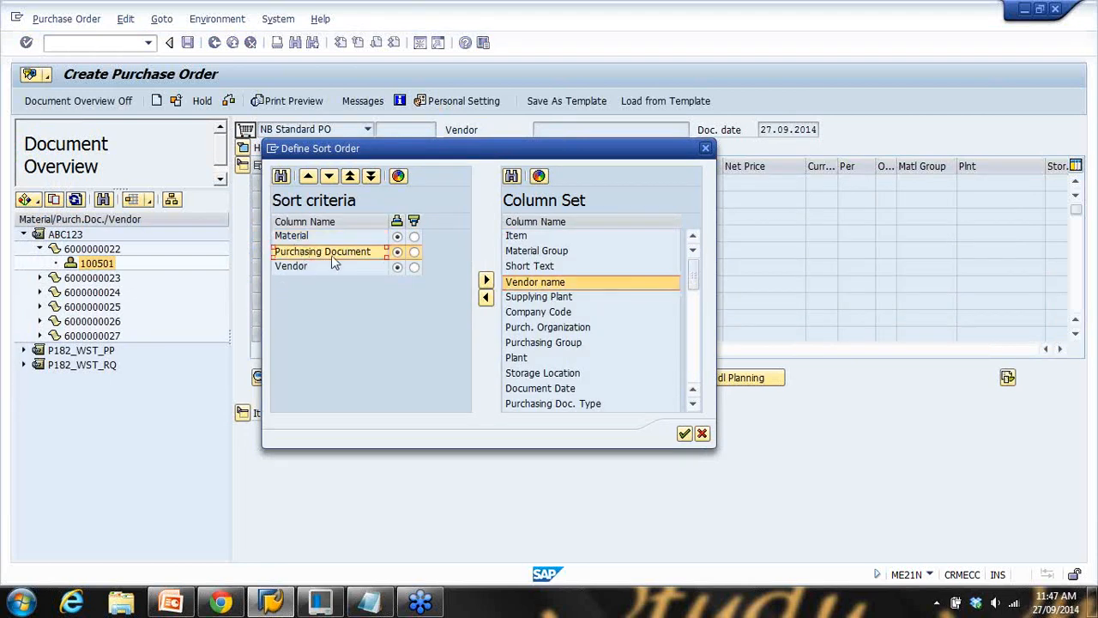
pyautogui.click(292, 268)
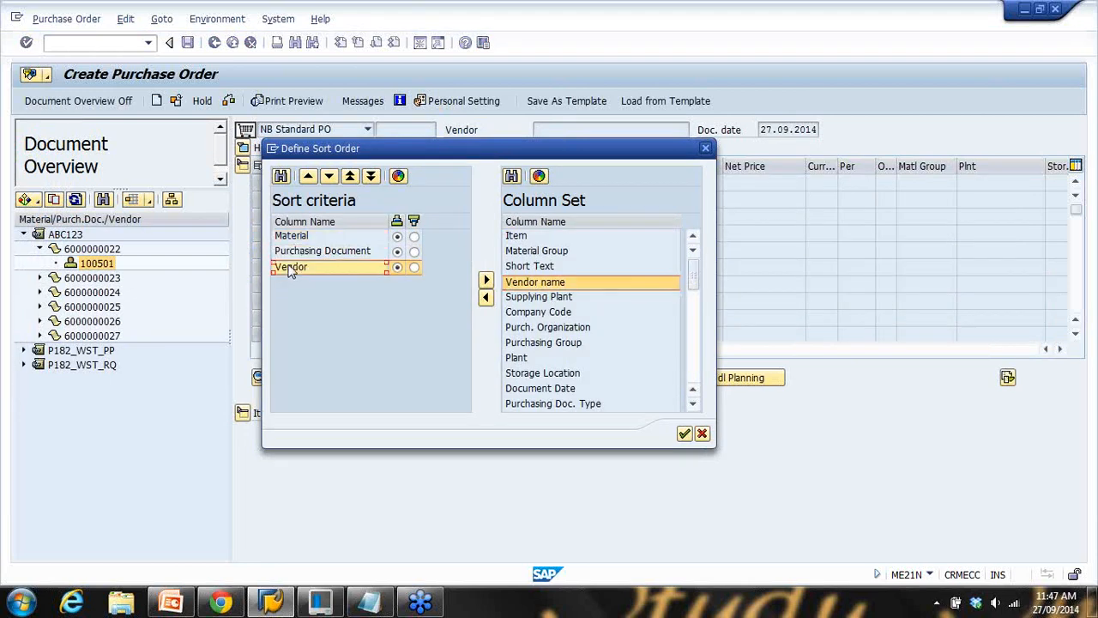
pyautogui.click(298, 252)
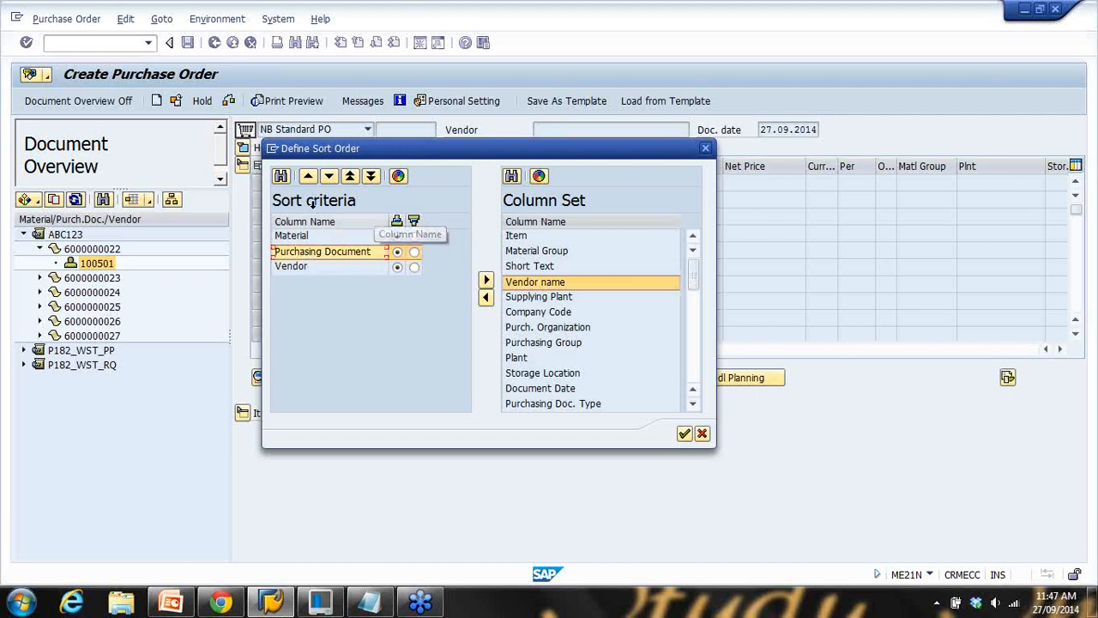
pyautogui.click(308, 178)
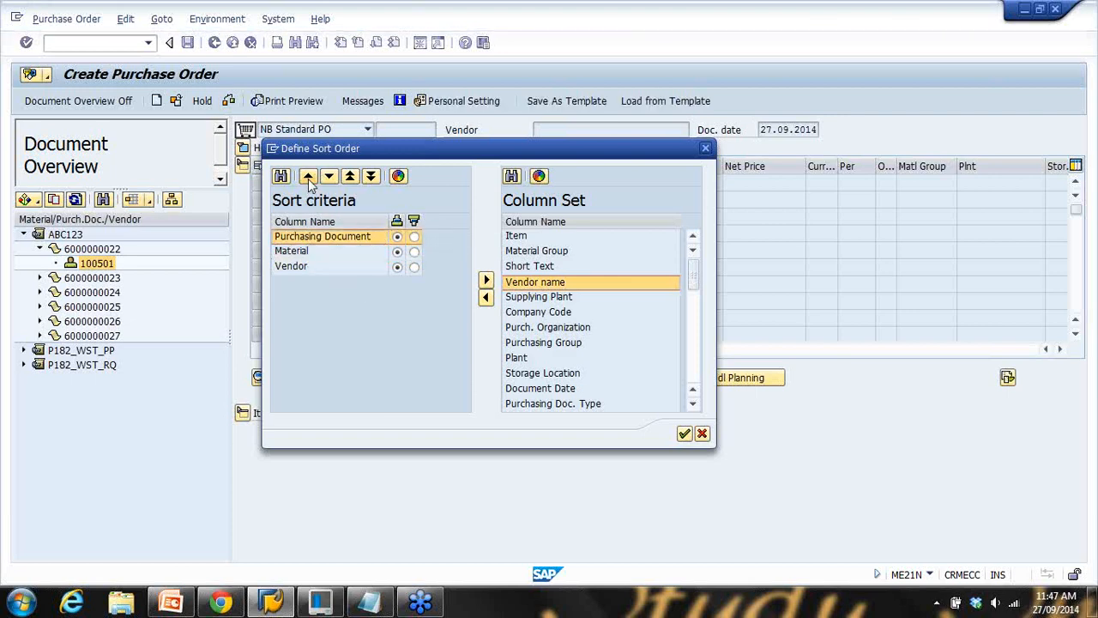
pyautogui.click(685, 432)
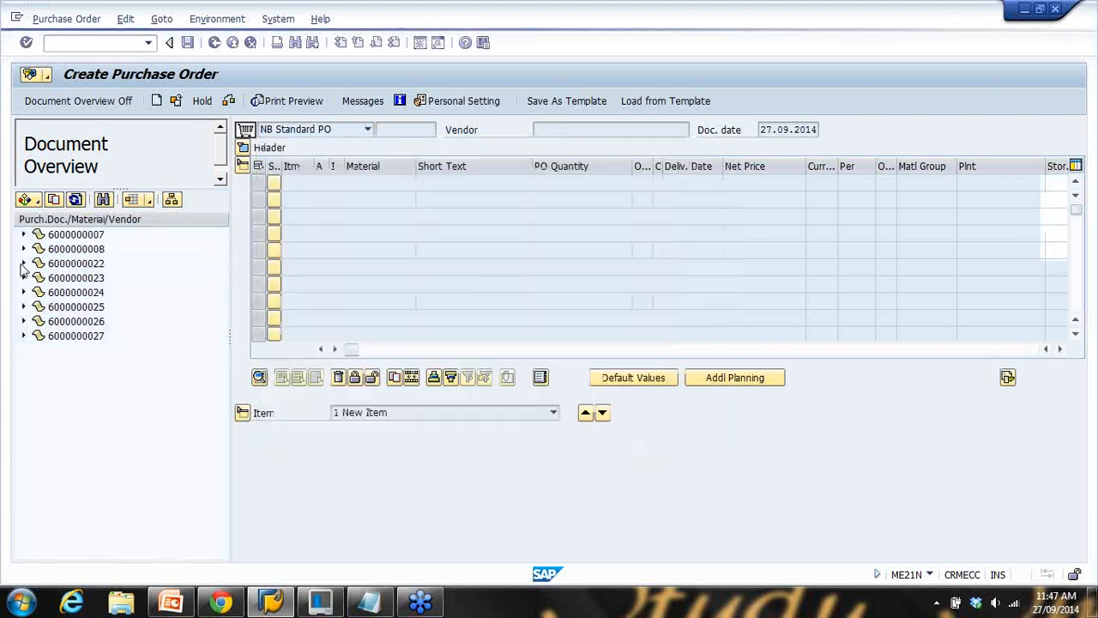
pyautogui.click(24, 235)
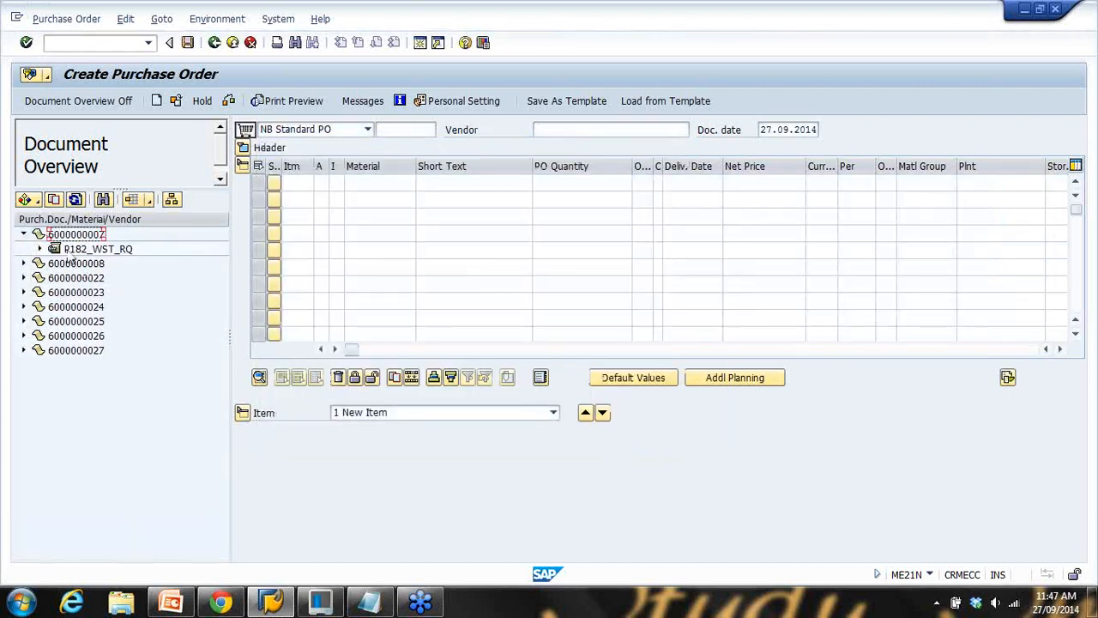
pyautogui.click(24, 235)
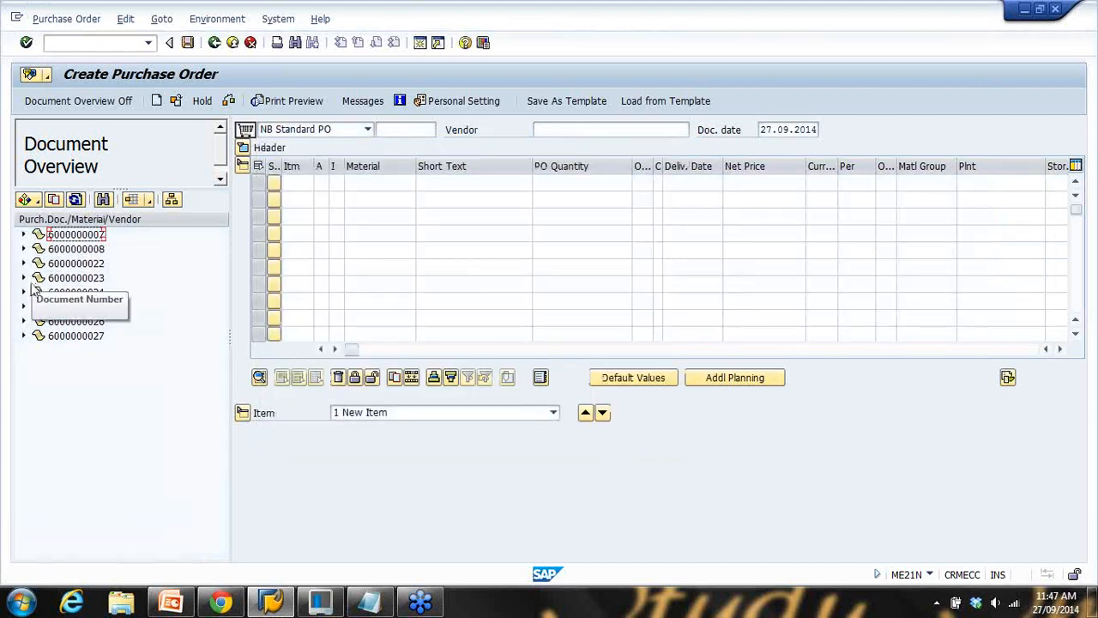
pyautogui.click(25, 308)
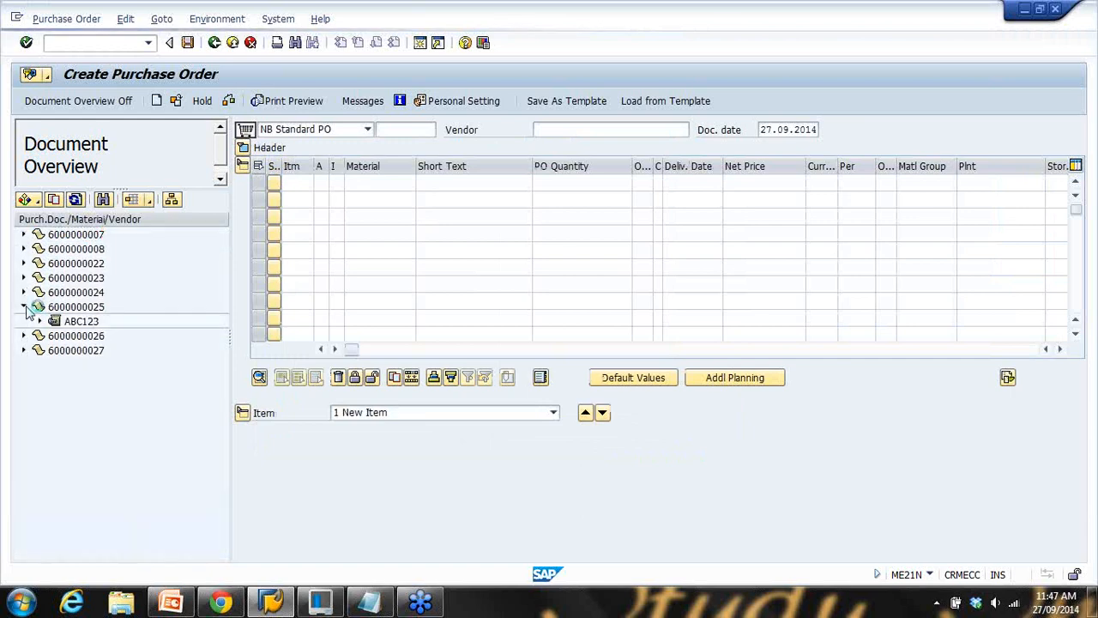
pyautogui.doubleClick(82, 321)
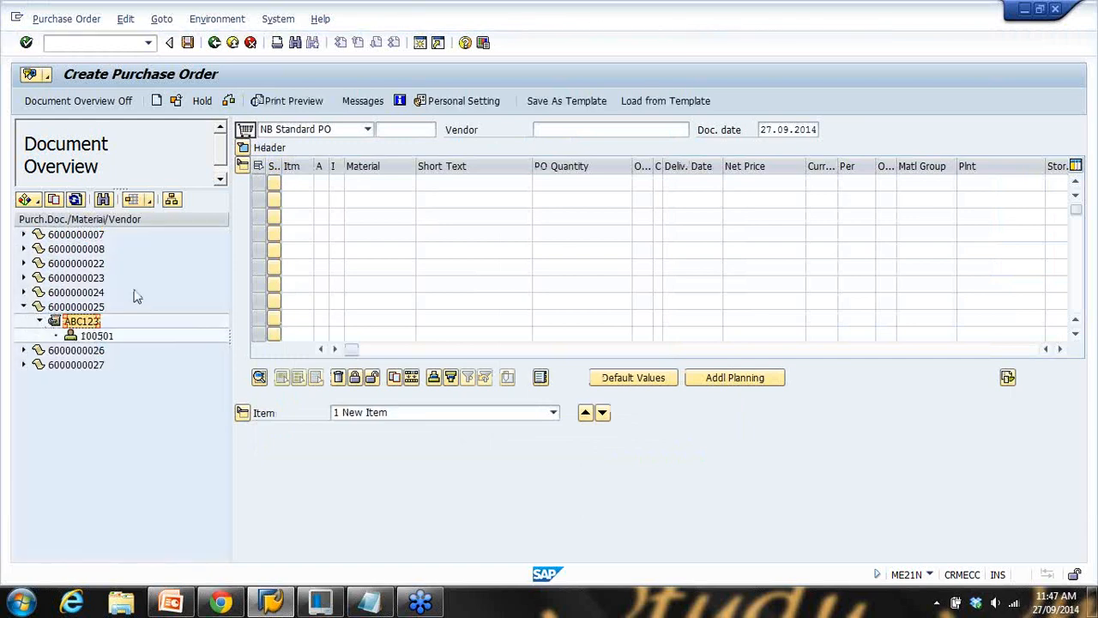
pyautogui.click(76, 306)
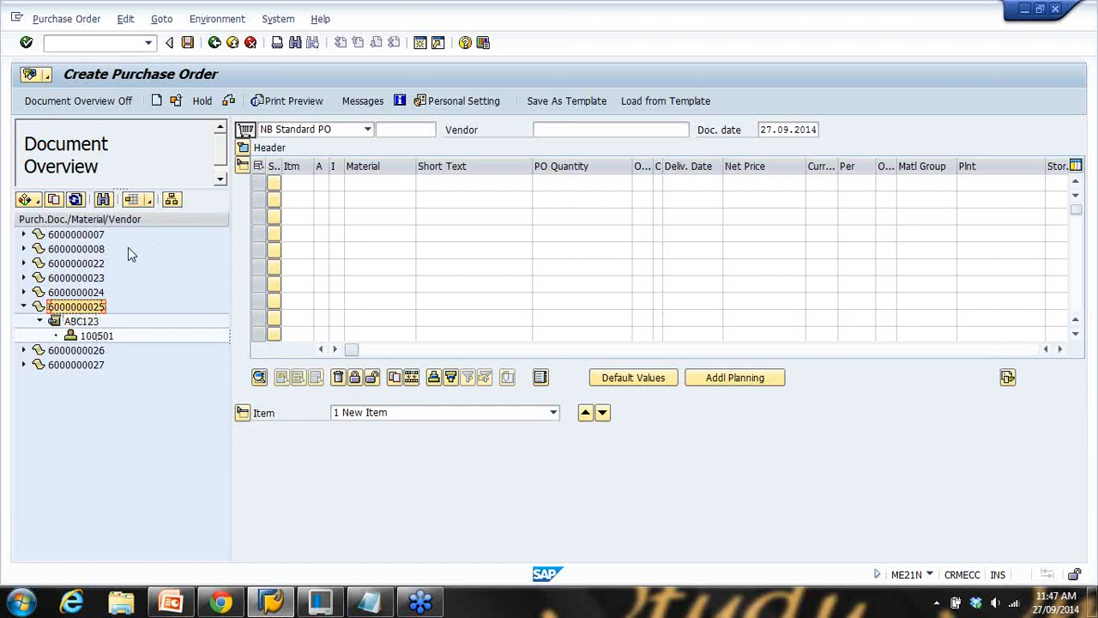
pyautogui.click(172, 199)
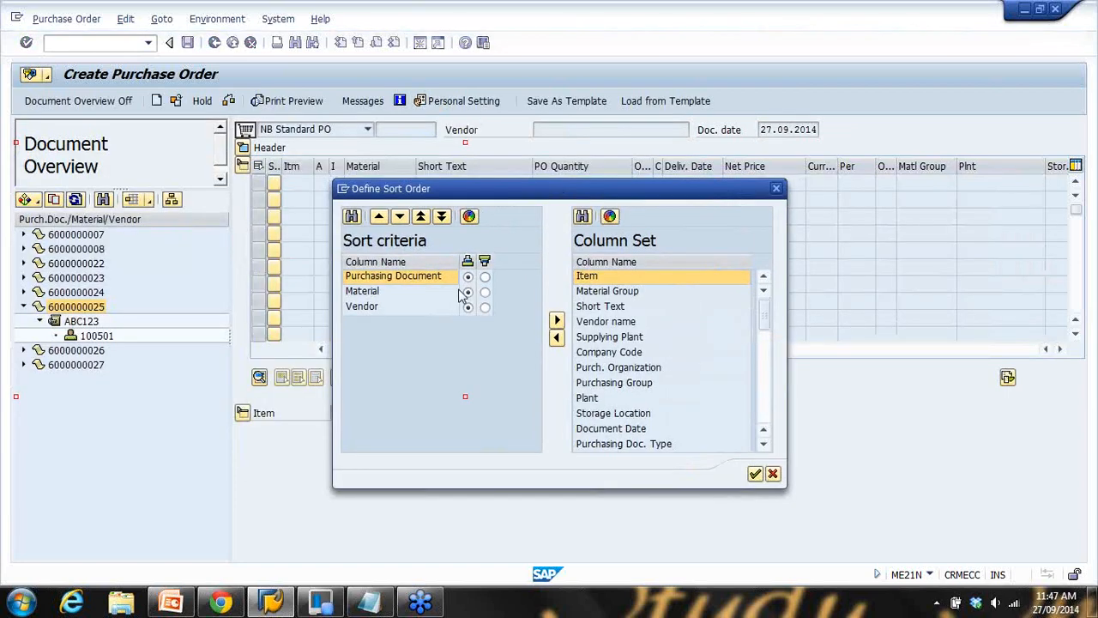
pyautogui.click(363, 279)
# Look through the Purchasing Document, Material and Vendor entries in the sort criteria list
pyautogui.click(363, 293)
pyautogui.click(366, 302)
pyautogui.click(368, 280)
pyautogui.click(364, 292)
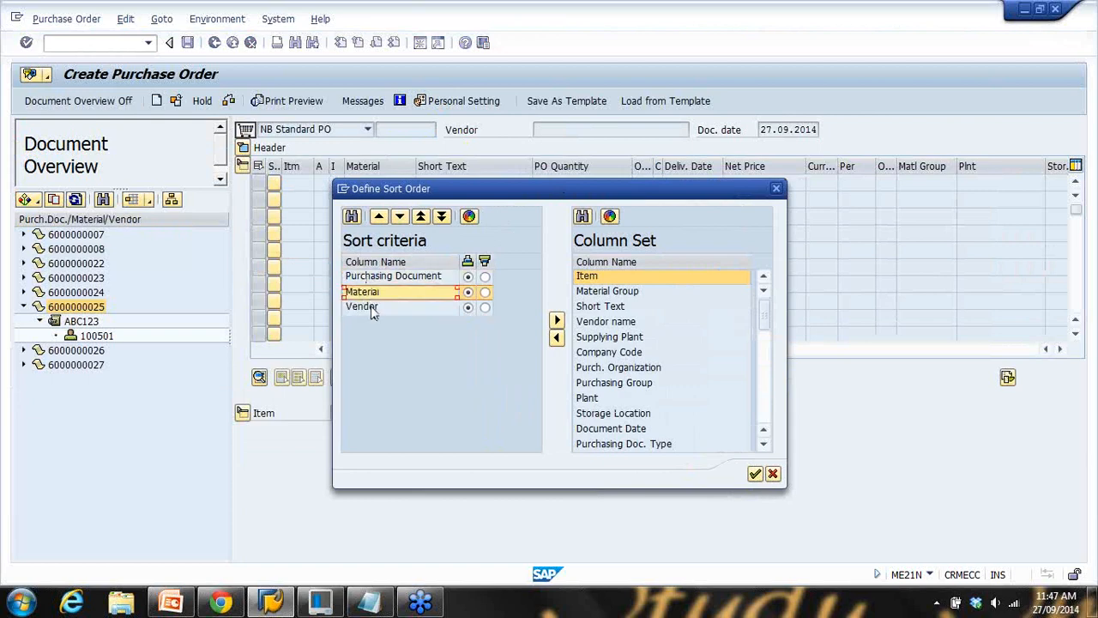
pyautogui.click(369, 305)
pyautogui.click(370, 292)
pyautogui.click(371, 278)
pyautogui.click(372, 305)
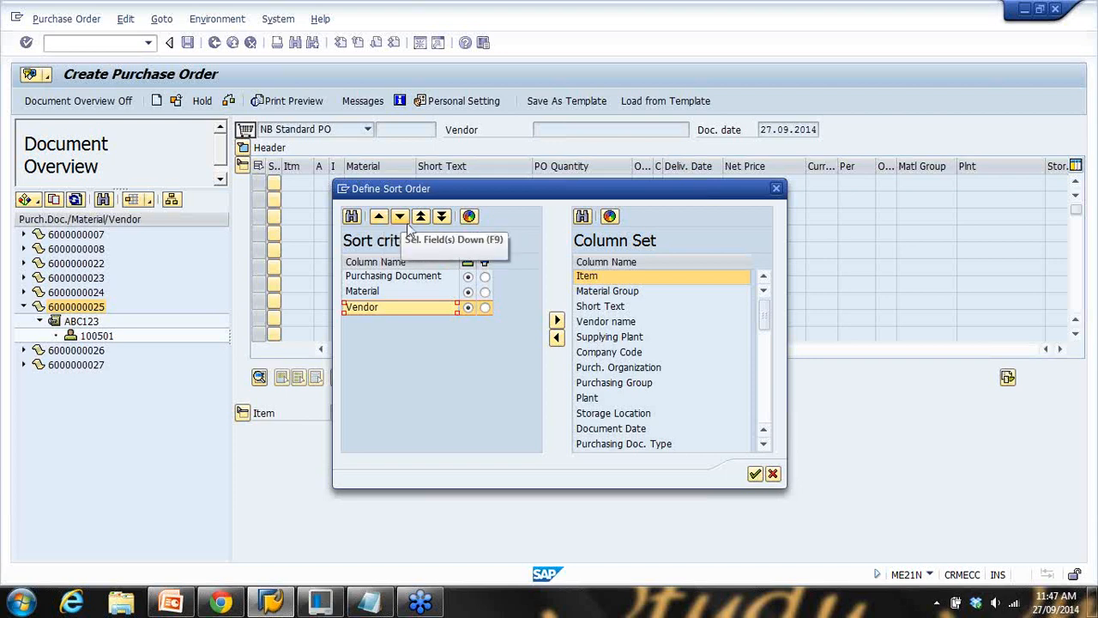
# Move Material and Vendor out of the sort criteria back to the column set
pyautogui.click(390, 292)
pyautogui.click(557, 337)
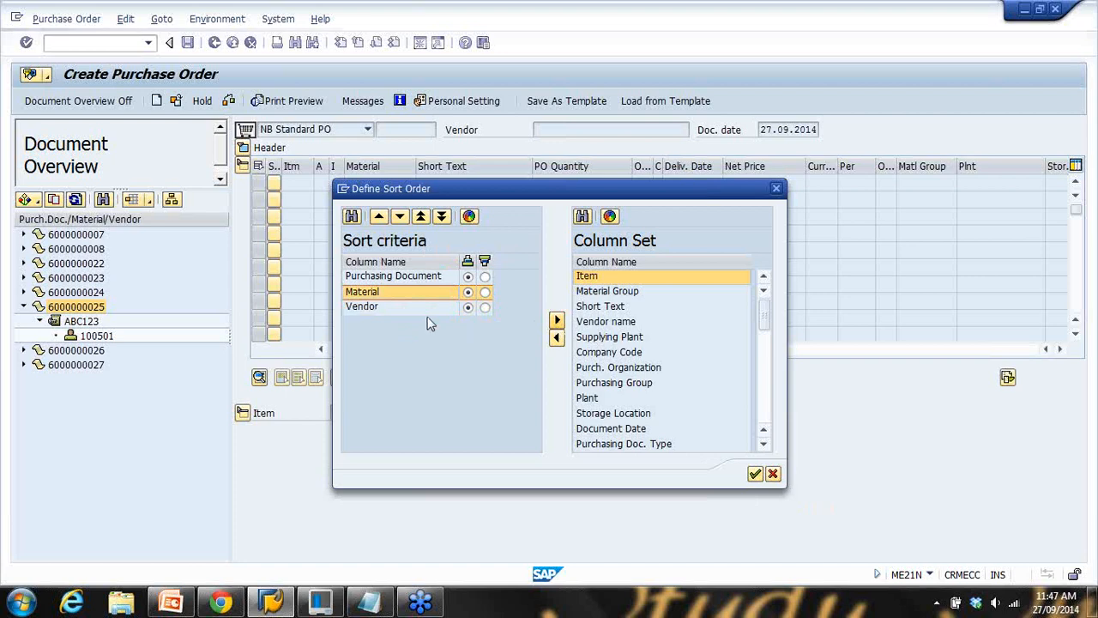
pyautogui.click(375, 292)
pyautogui.click(557, 336)
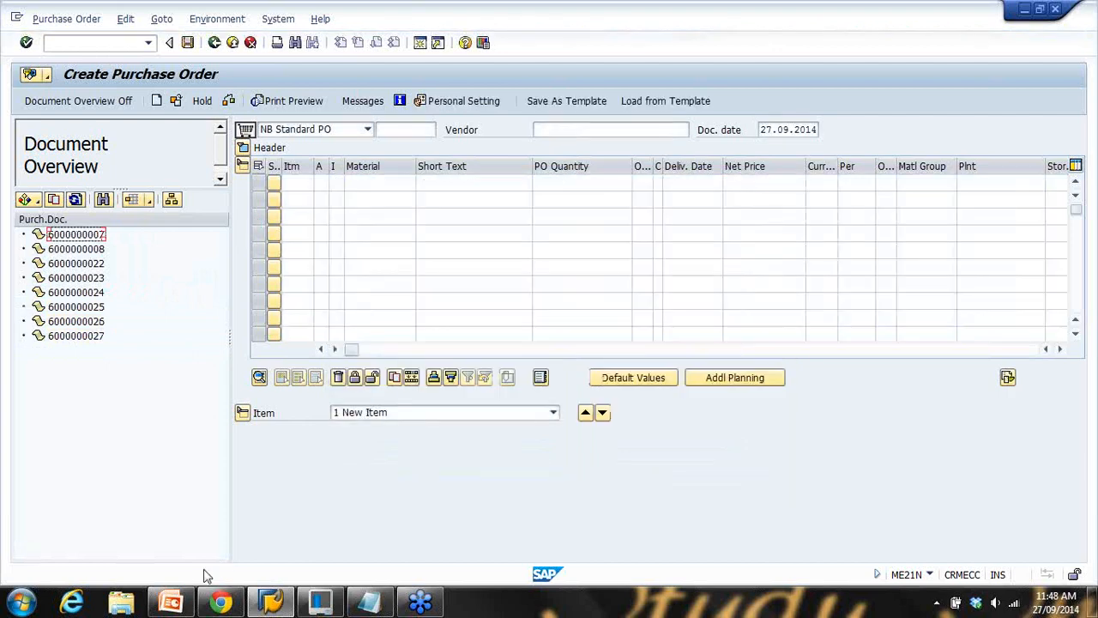
# Run the slide show from slide 12 to the RFQ Assignment slide, then return to SAP
pyautogui.click(171, 603)
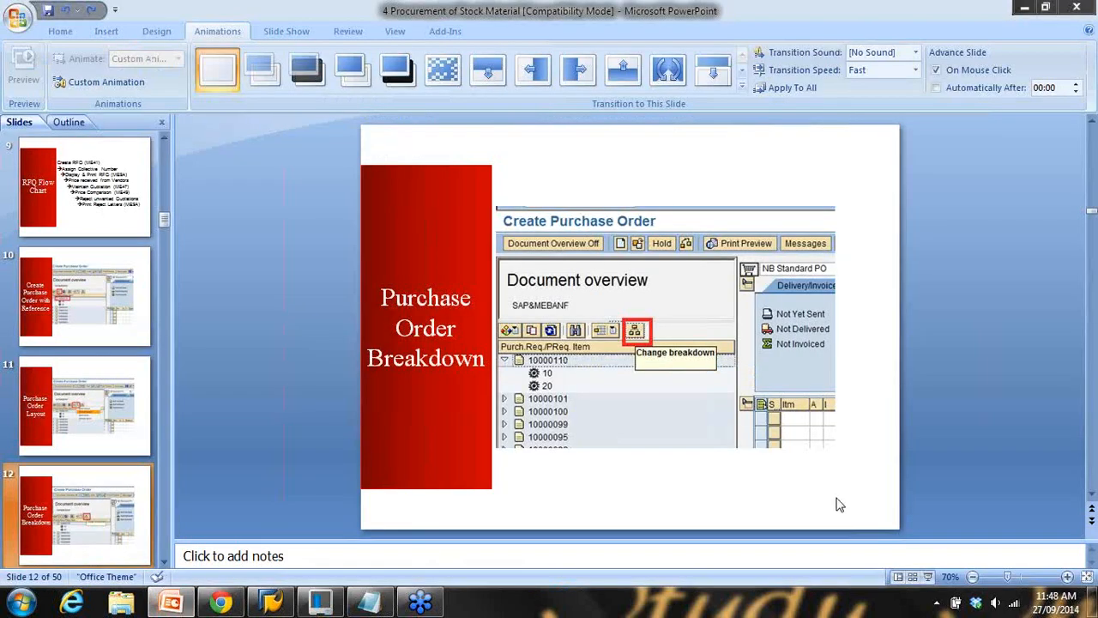
pyautogui.click(930, 577)
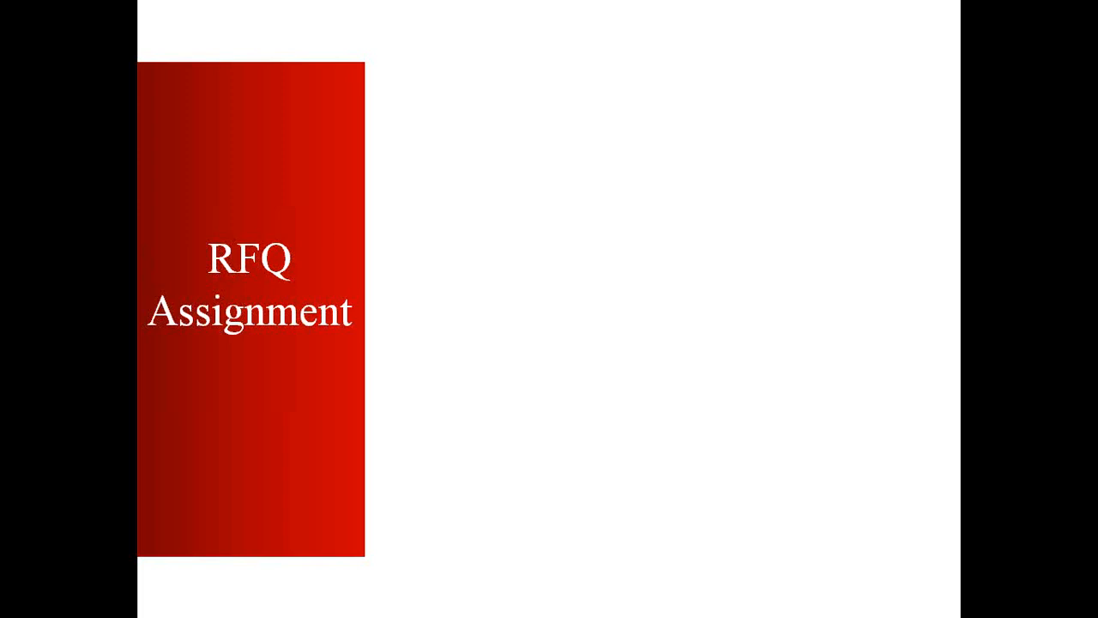
pyautogui.press('Right')
pyautogui.press('Escape')
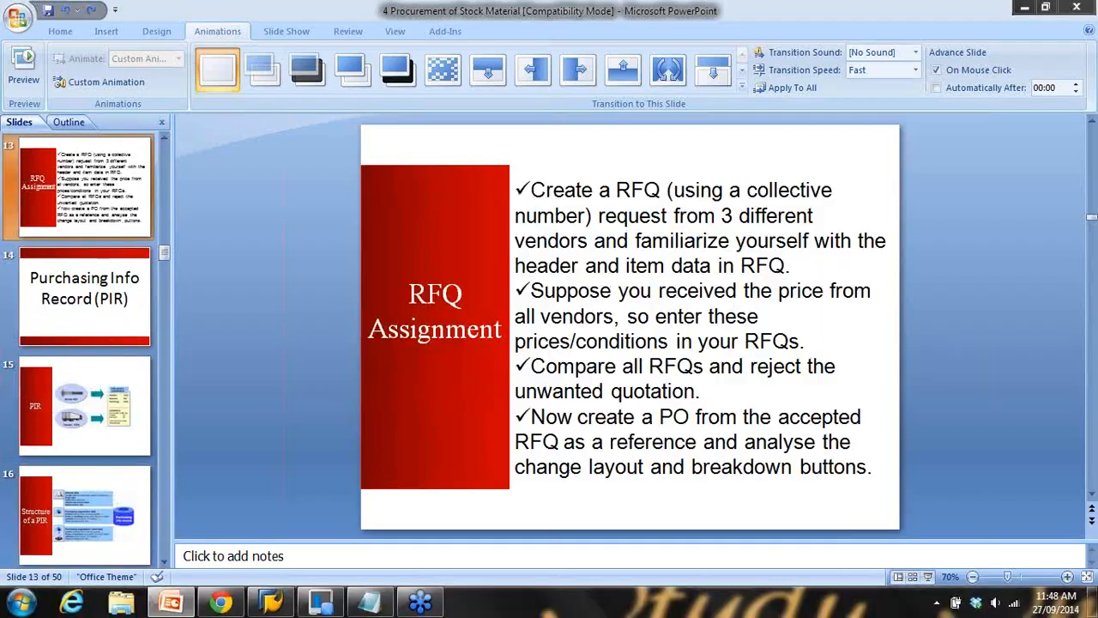
pyautogui.click(290, 606)
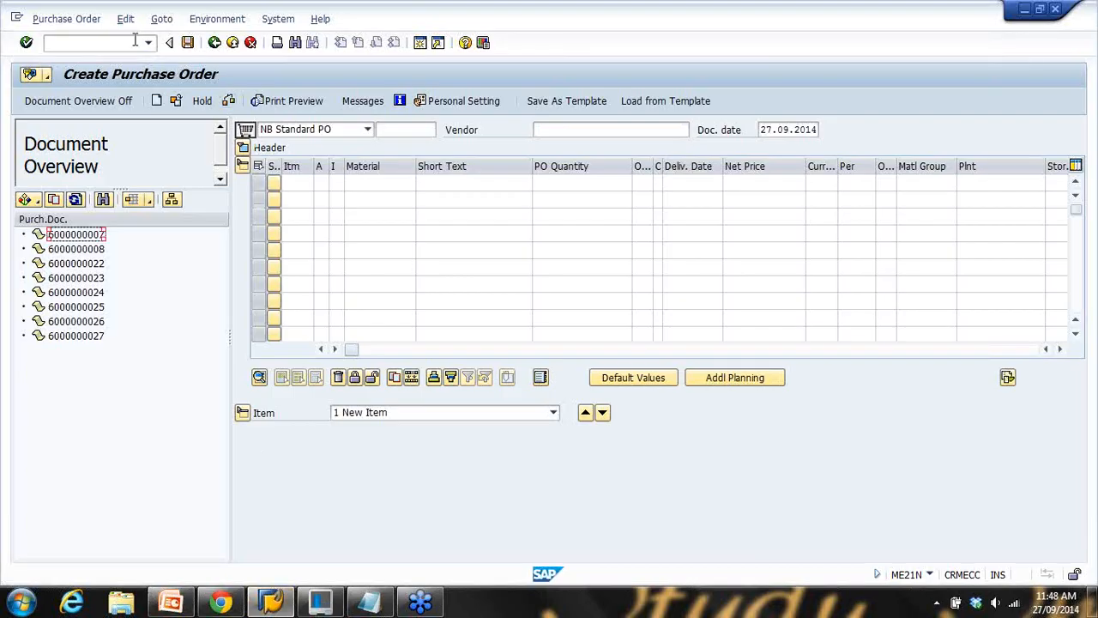
pyautogui.write('/nme42')
pyautogui.press('Return')
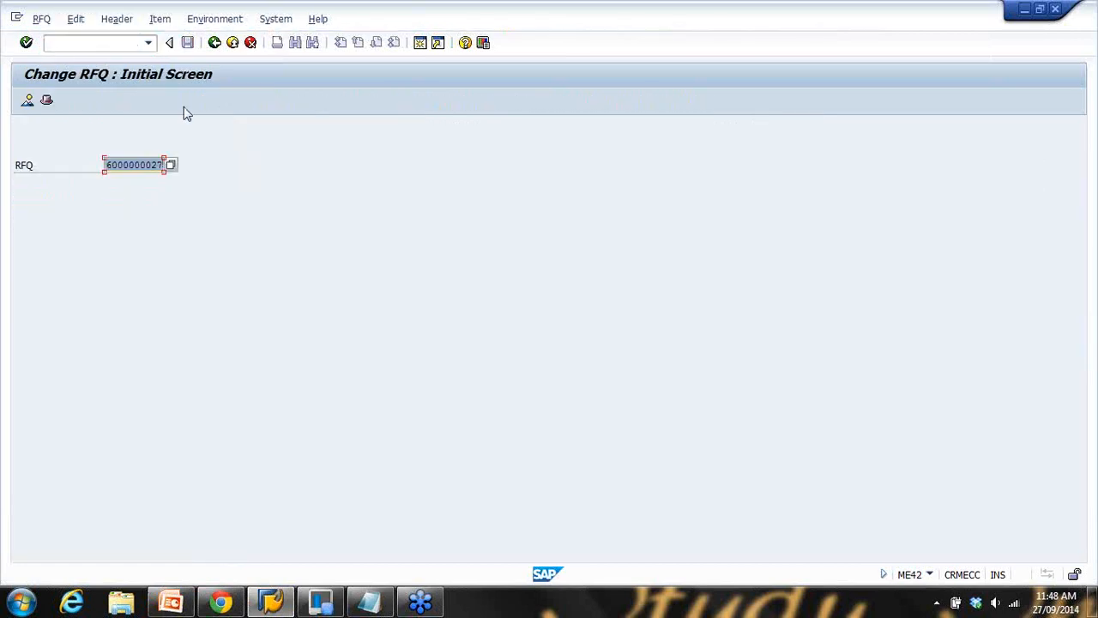
pyautogui.press('Return')
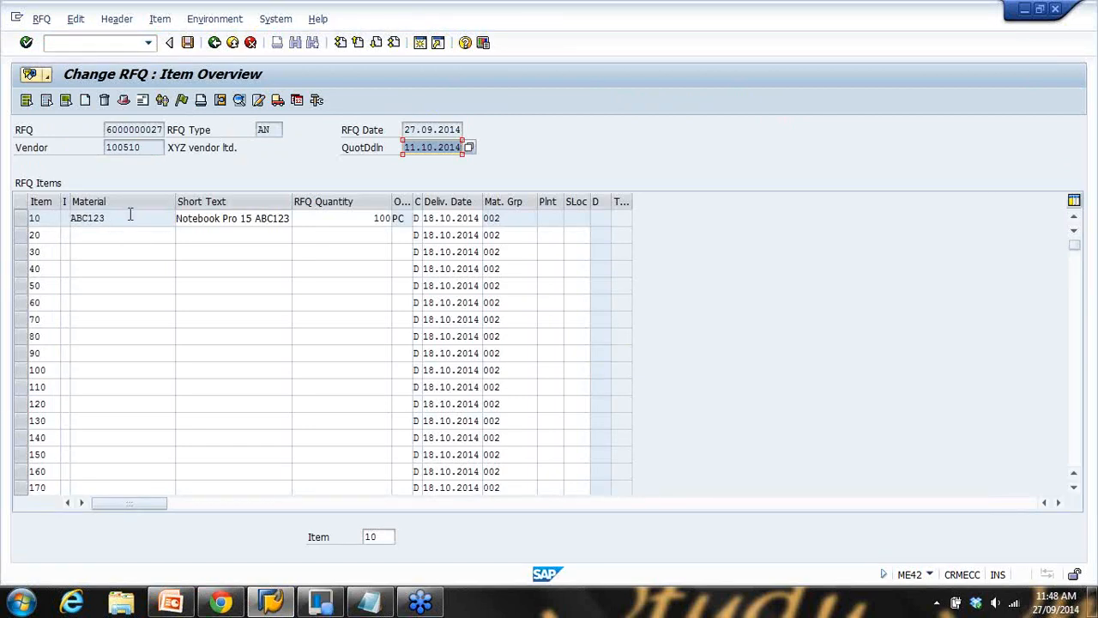
pyautogui.click(142, 129)
pyautogui.click(125, 146)
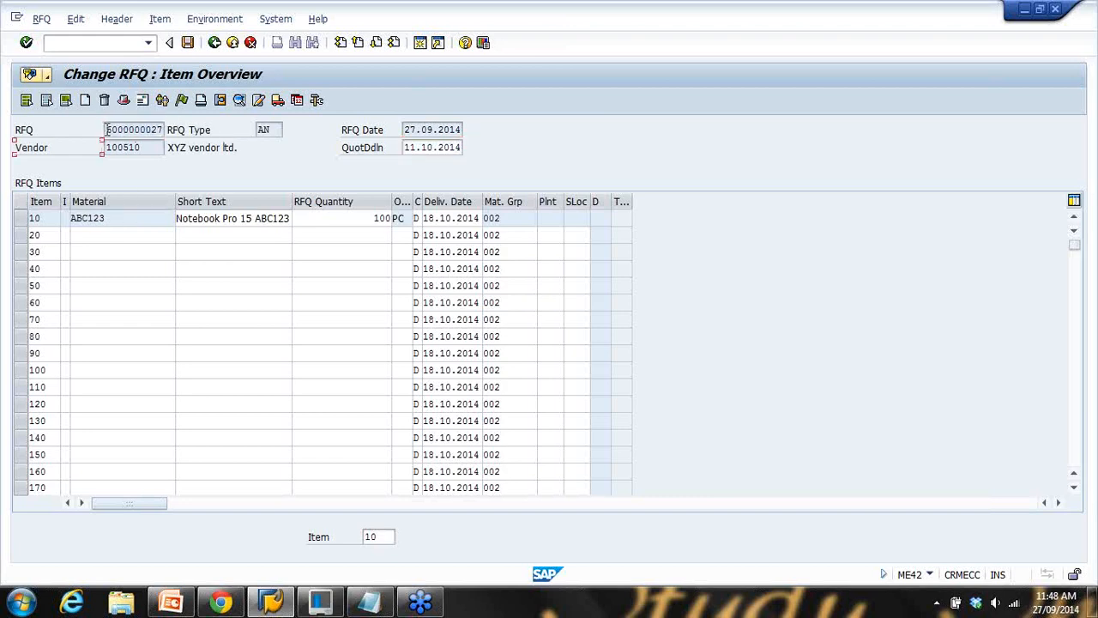
pyautogui.moveTo(107, 129); pyautogui.dragTo(163, 130)
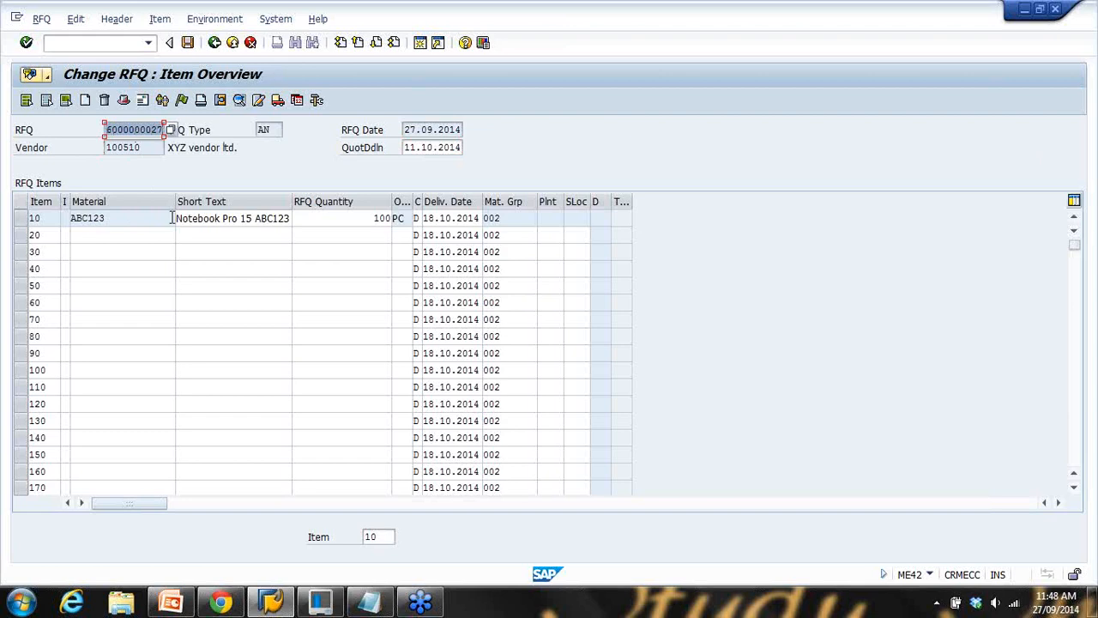
pyautogui.click(117, 221)
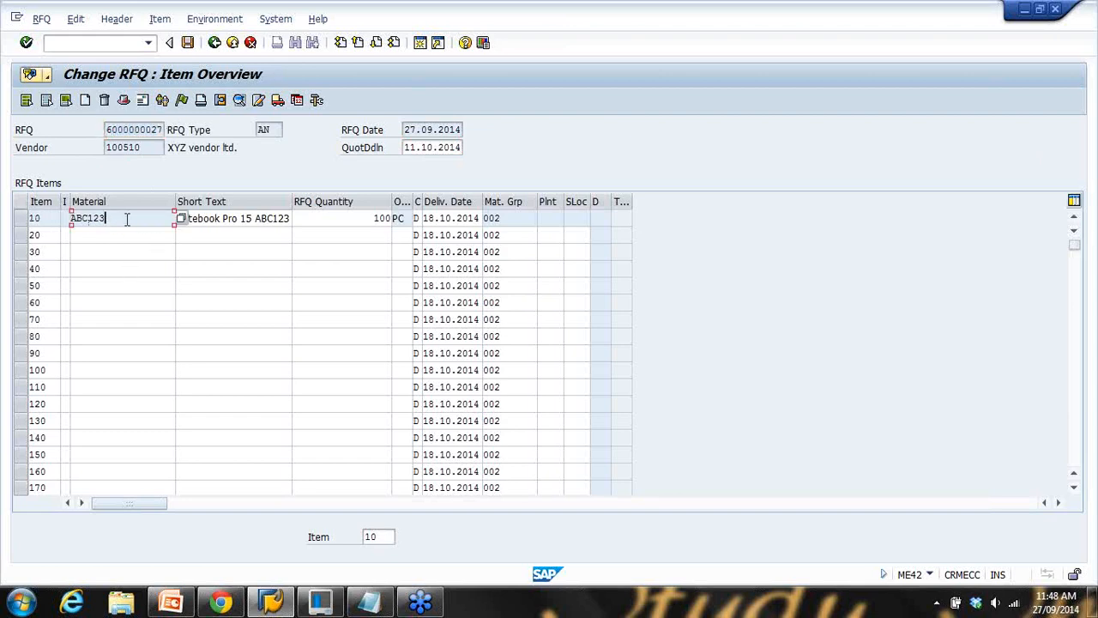
pyautogui.moveTo(108, 130); pyautogui.dragTo(188, 129)
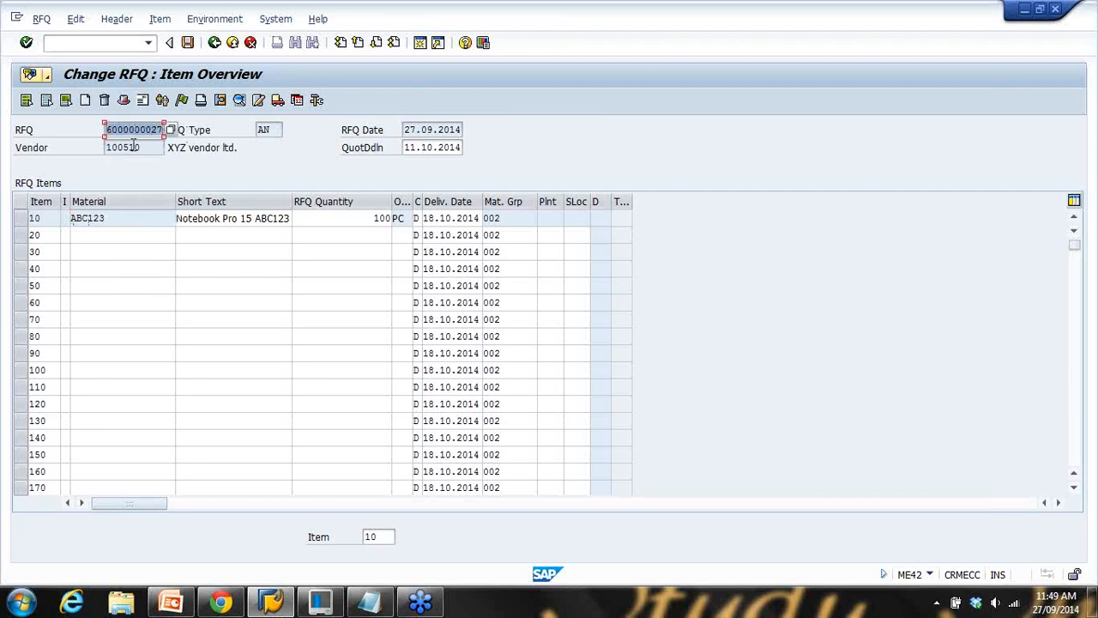
pyautogui.moveTo(147, 146); pyautogui.dragTo(91, 147)
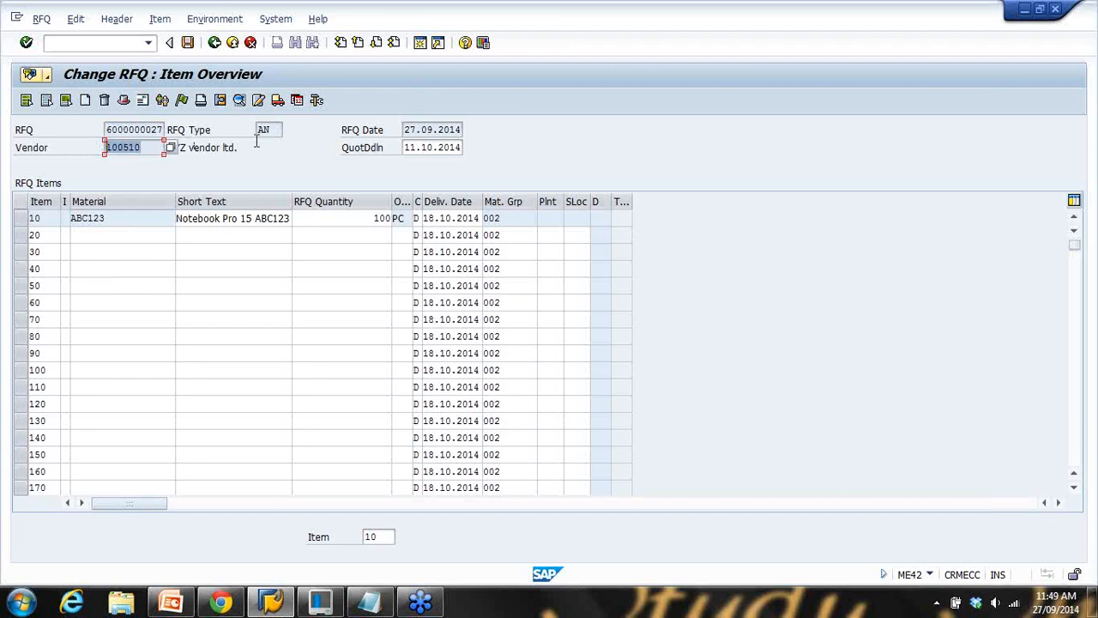
pyautogui.moveTo(468, 130); pyautogui.dragTo(404, 130)
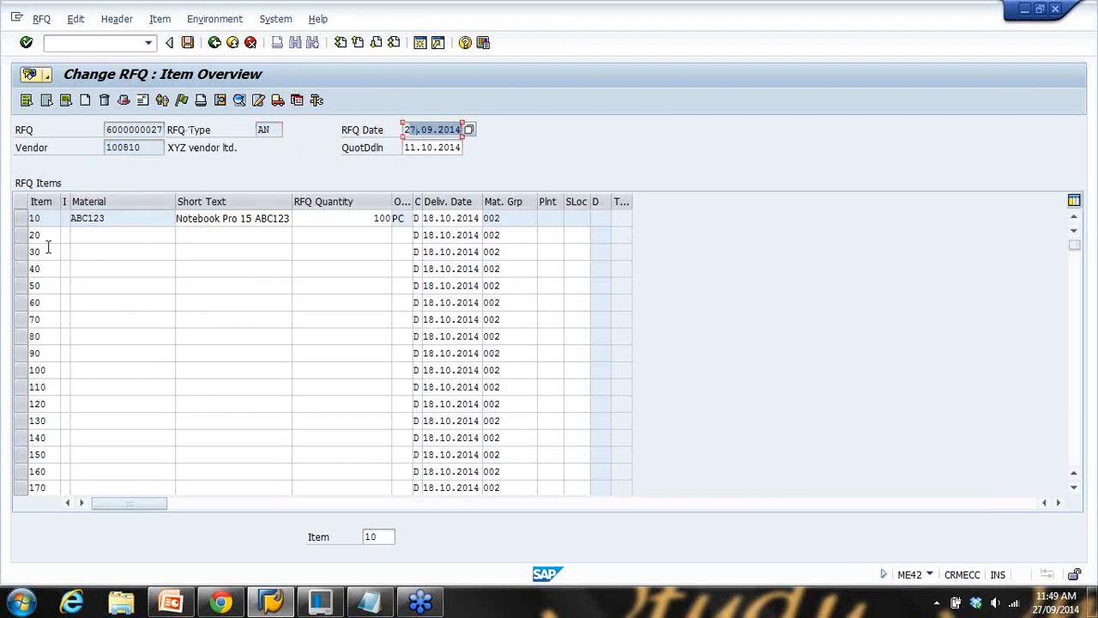
# Review item 10: material ABC123, short text, quantity 100 and delivery date
pyautogui.click(24, 218)
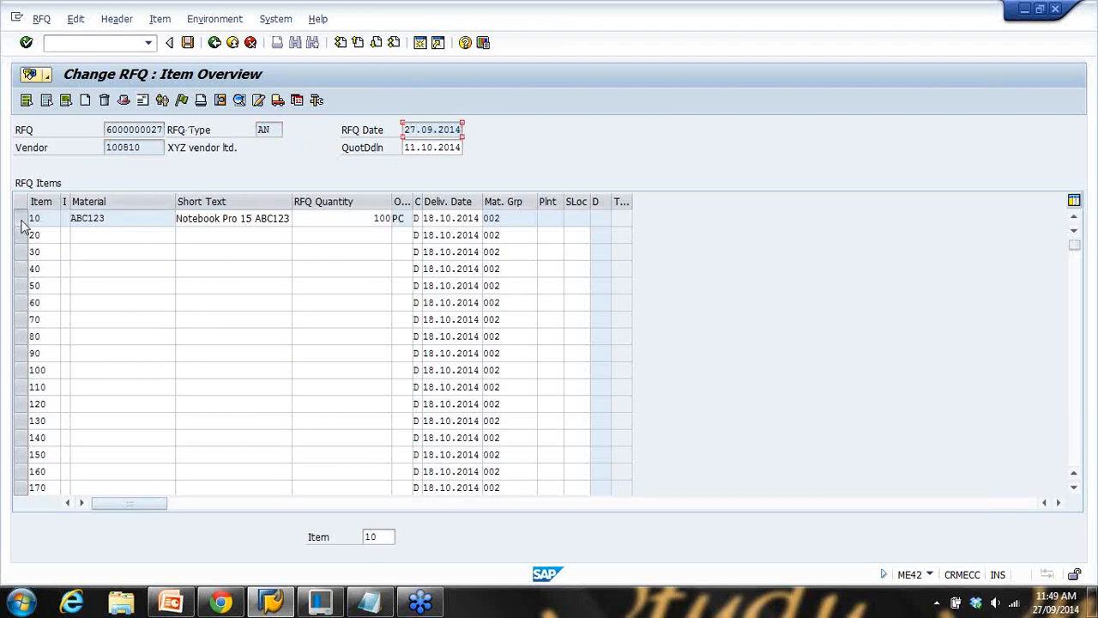
pyautogui.doubleClick(127, 219)
pyautogui.press('Tab')
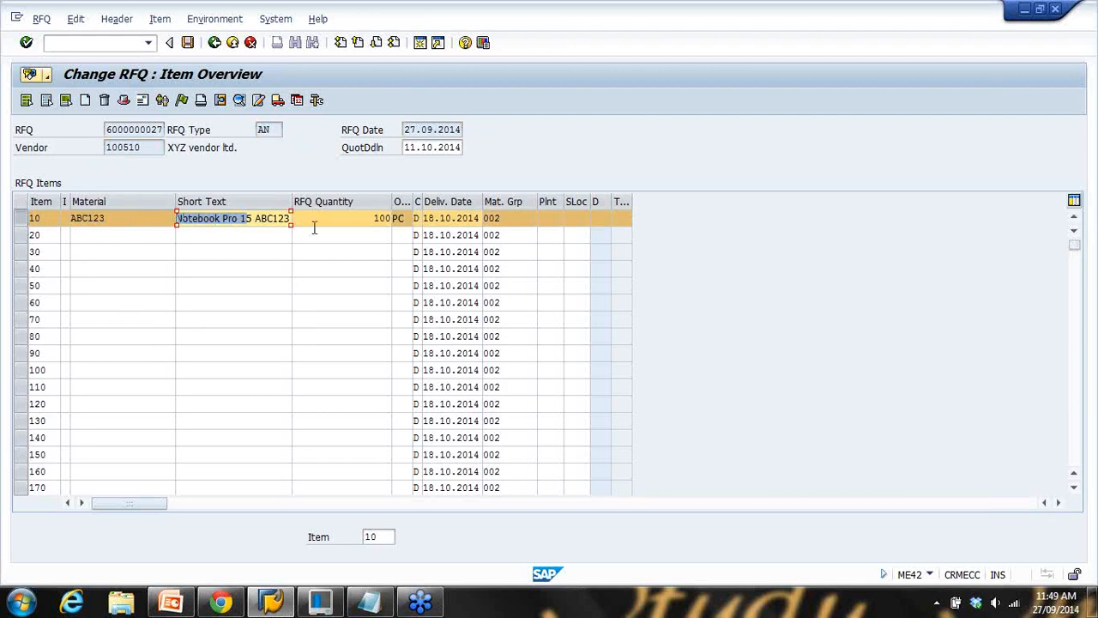
pyautogui.press('Tab')
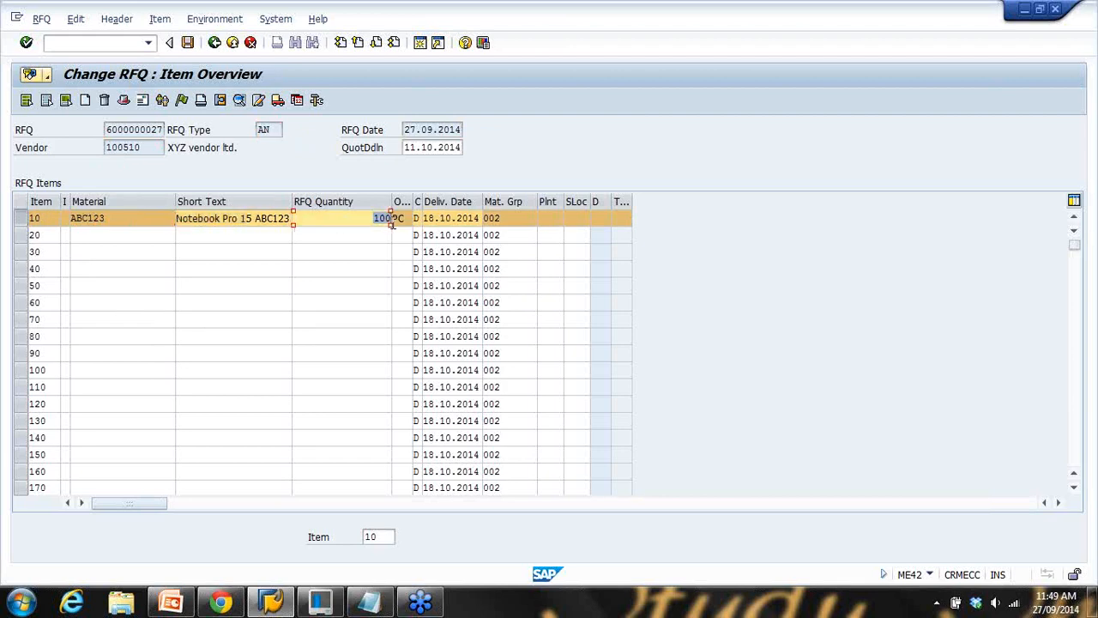
pyautogui.moveTo(442, 225); pyautogui.dragTo(498, 225)
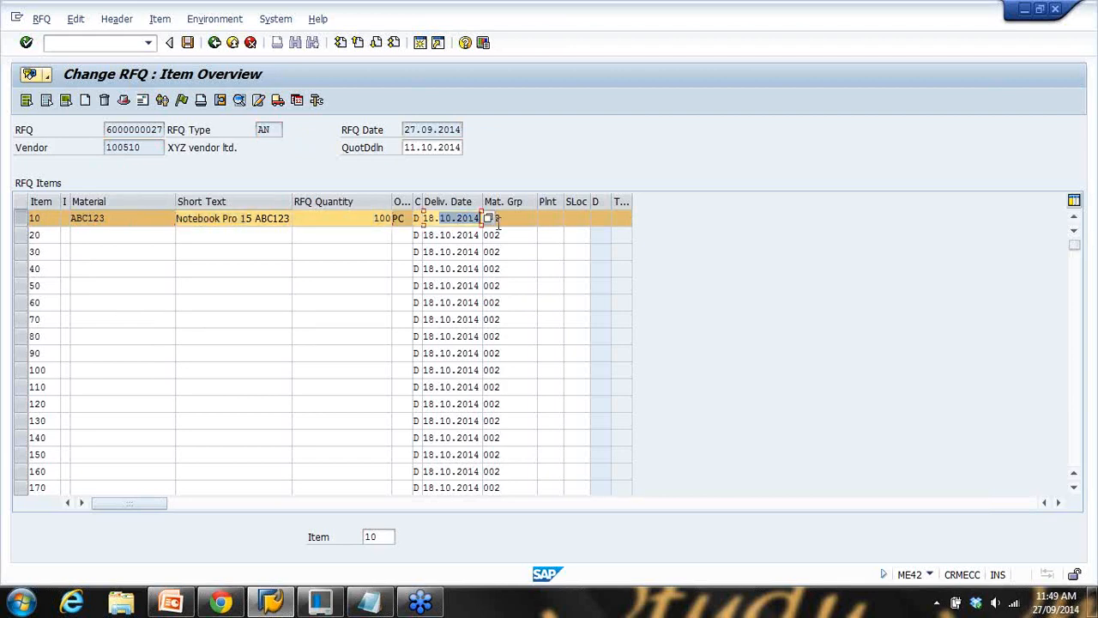
pyautogui.click(96, 233)
pyautogui.click(117, 252)
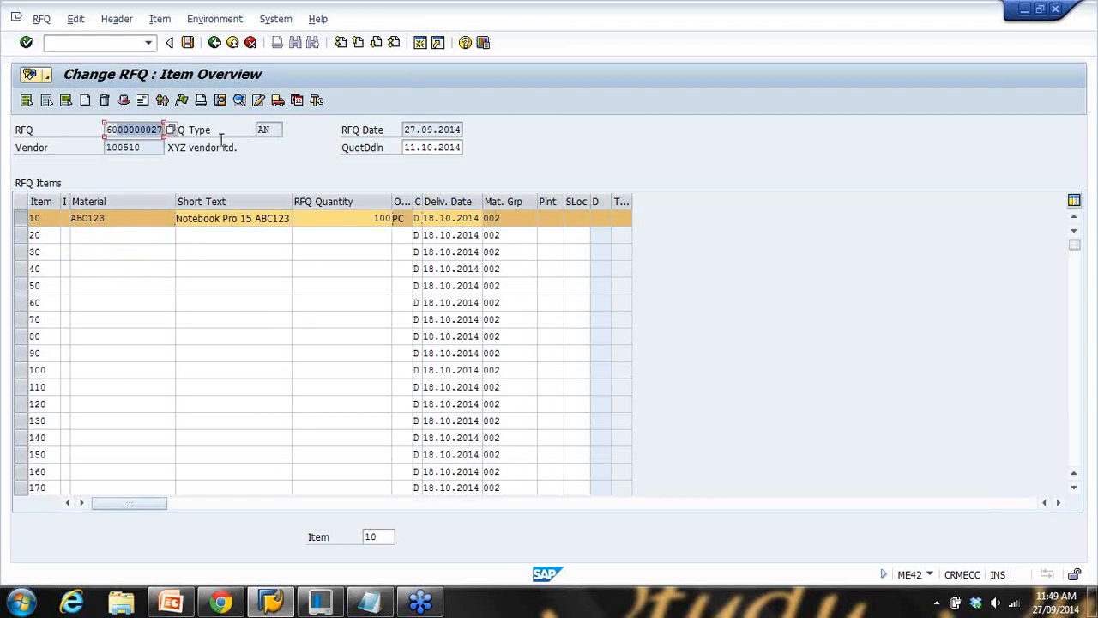
pyautogui.moveTo(108, 220); pyautogui.dragTo(18, 218)
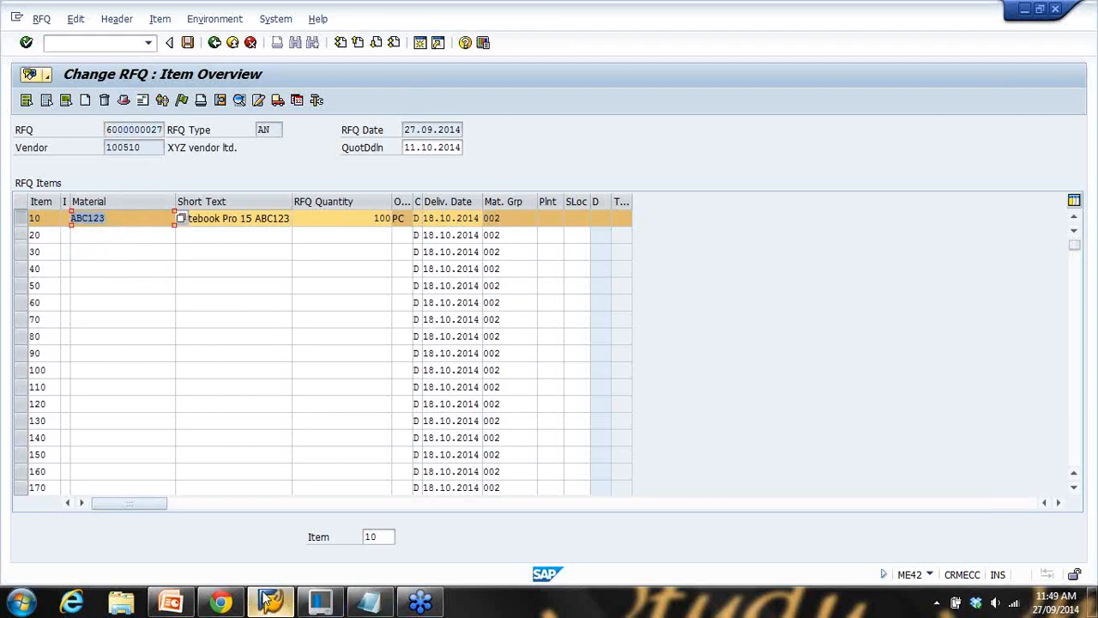
# Present the RFQ Assignment slide full-screen, showing its first task bullet
pyautogui.click(172, 603)
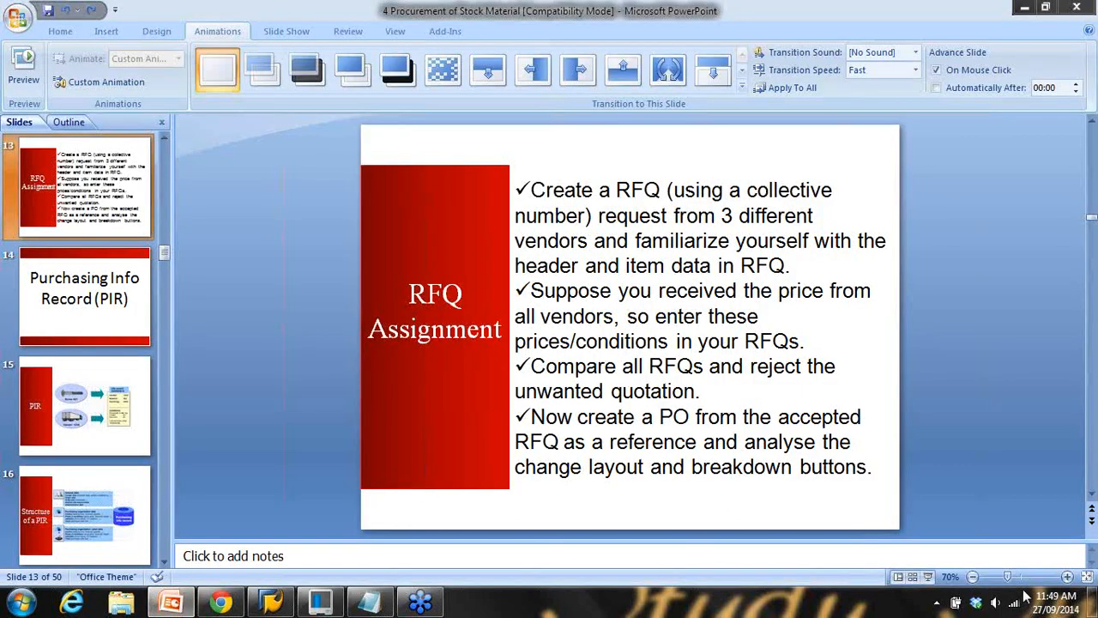
pyautogui.click(928, 576)
pyautogui.press('Right')
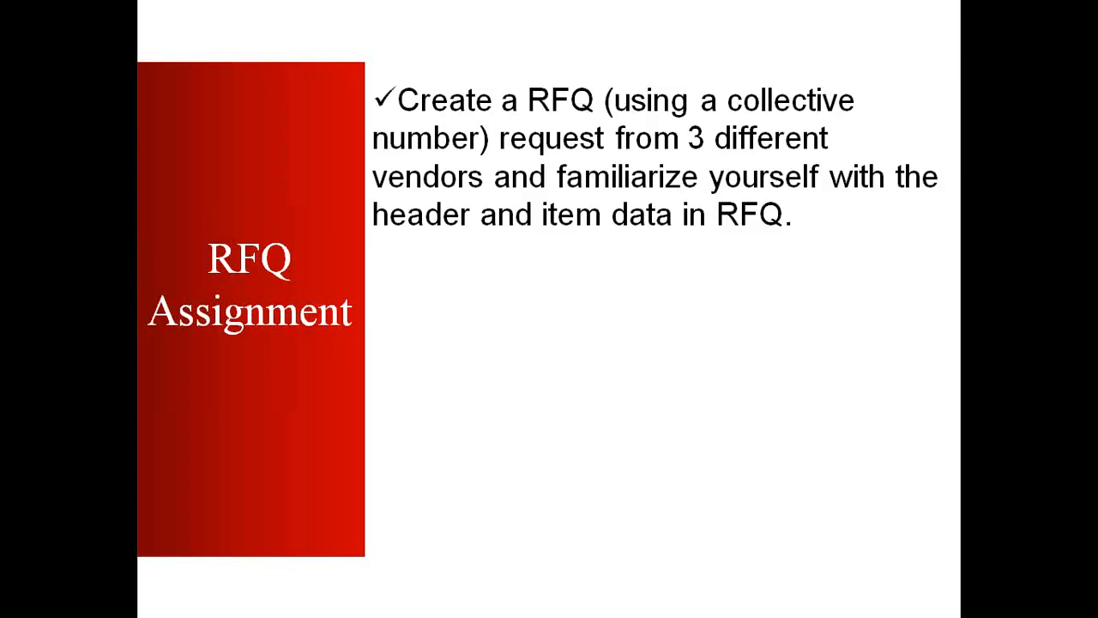
pyautogui.press('Right')
pyautogui.press('Left')
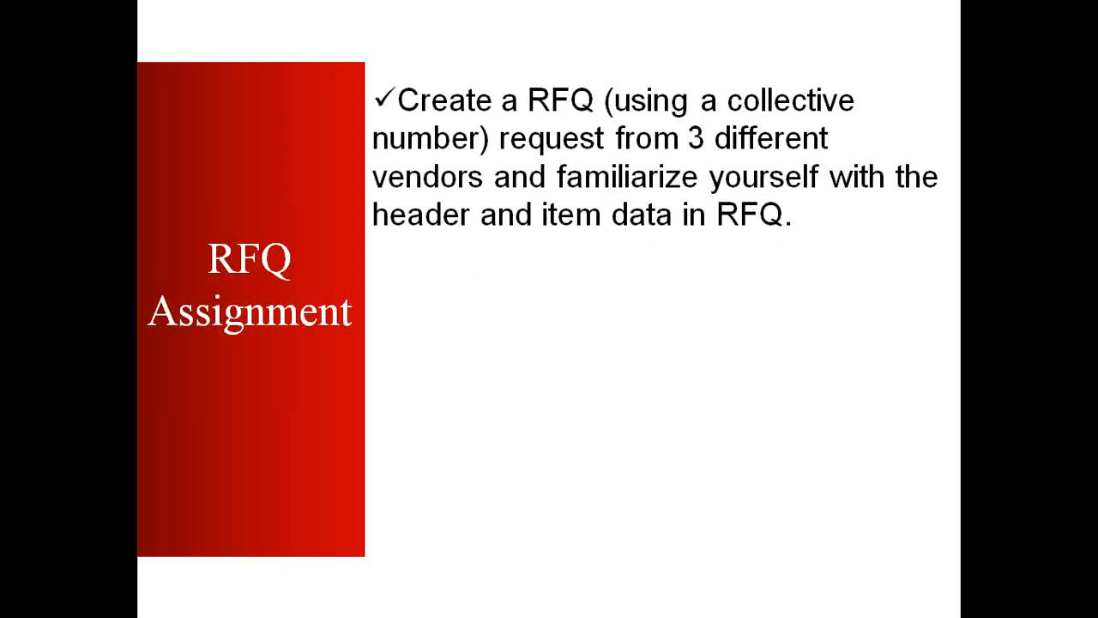
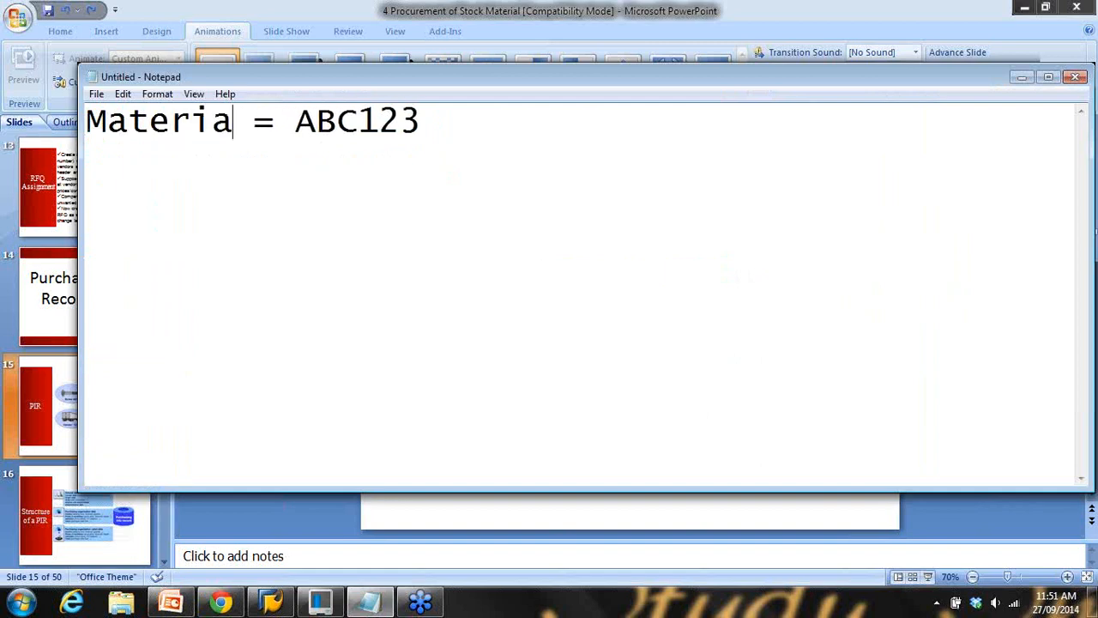
# Add the line '=> Vendor1 OR Vendor2 OR Vendor3' below 'Material = ABC123' in the notes
pyautogui.moveTo(337, 121); pyautogui.dragTo(527, 149)
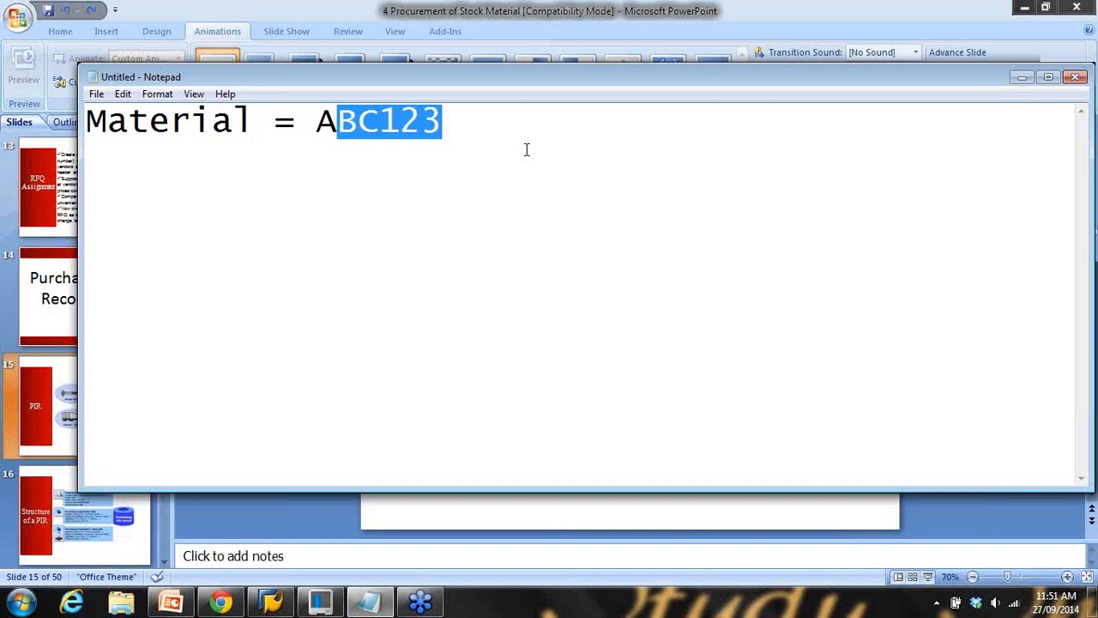
pyautogui.click(523, 135)
pyautogui.press('Return')
pyautogui.press('Return')
pyautogui.write('1. Vendor 2')
pyautogui.press('BackSpace')
pyautogui.press('BackSpace')
pyautogui.press('BackSpace')
pyautogui.press('BackSpace')
pyautogui.press('BackSpace')
pyautogui.press('BackSpace')
pyautogui.press('BackSpace')
pyautogui.press('BackSpace')
pyautogui.press('BackSpace')
pyautogui.press('BackSpace')
pyautogui.press('BackSpace')
pyautogui.press('BackSpace')
pyautogui.write('=')
pyautogui.write('> Vendor')
pyautogui.write('2')
pyautogui.press('BackSpace')
pyautogui.write('1 ')
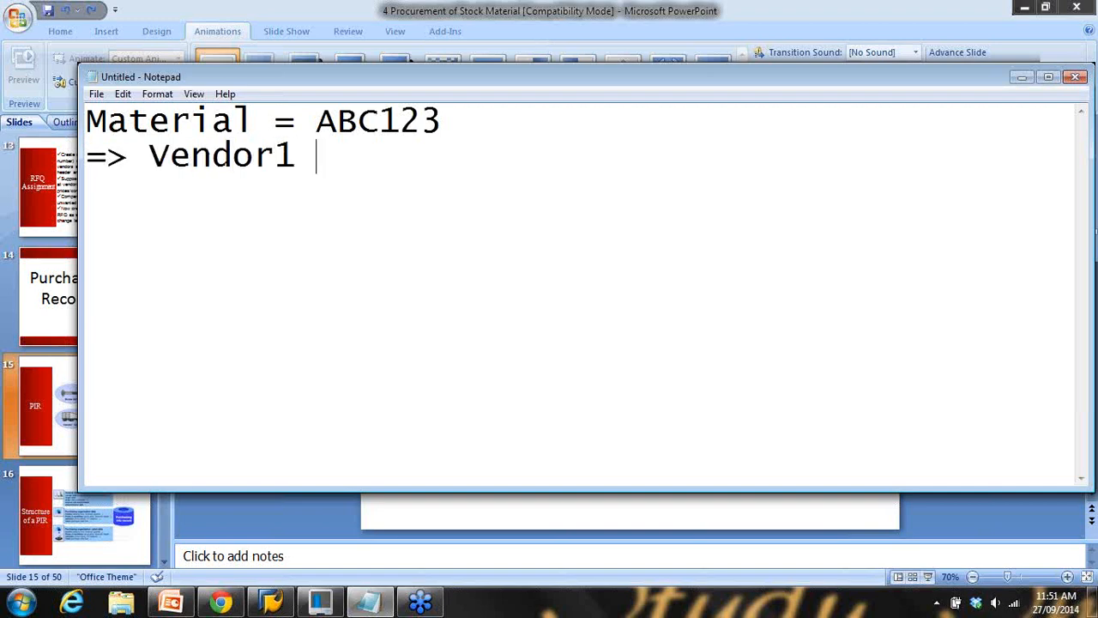
pyautogui.write('OR Ven')
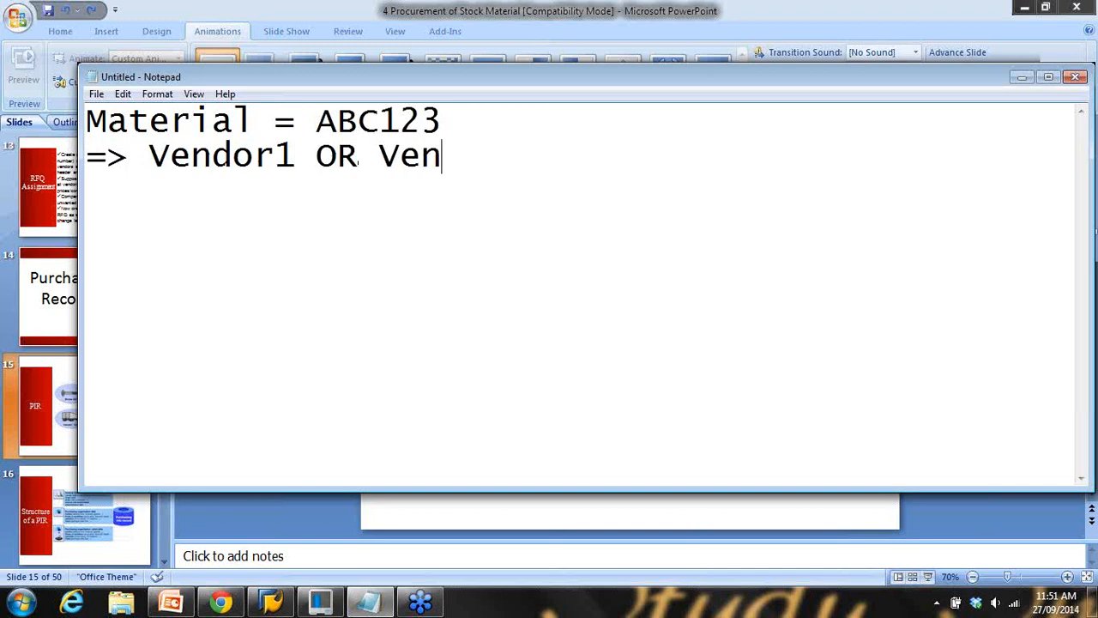
pyautogui.write('fo')
pyautogui.press('BackSpace')
pyautogui.press('BackSpace')
pyautogui.write('dor2 ')
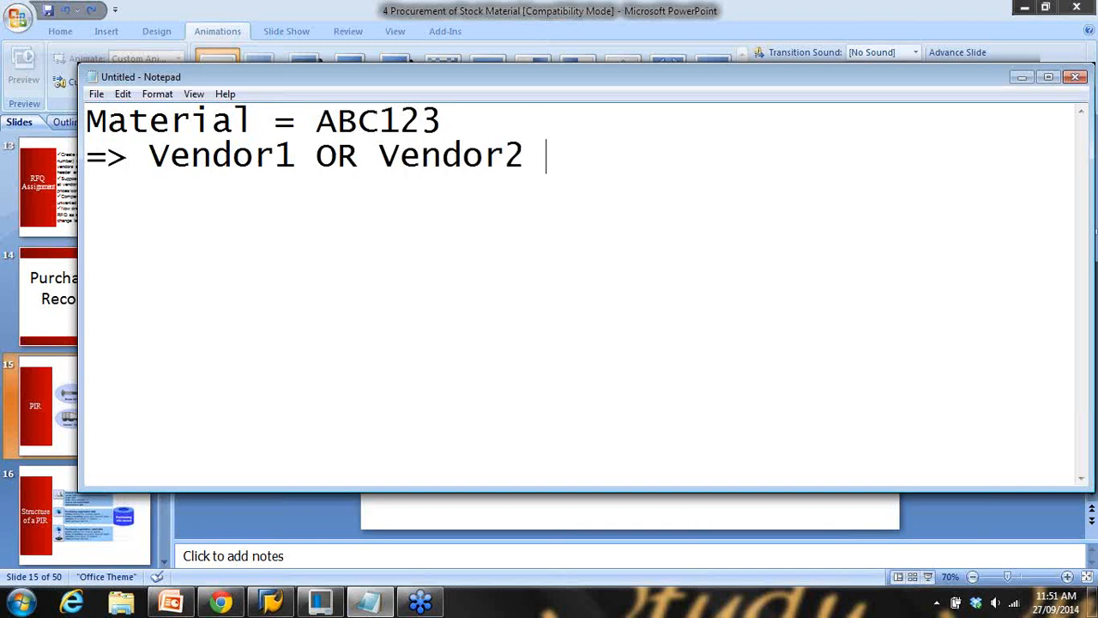
pyautogui.write('OR Vendor3')
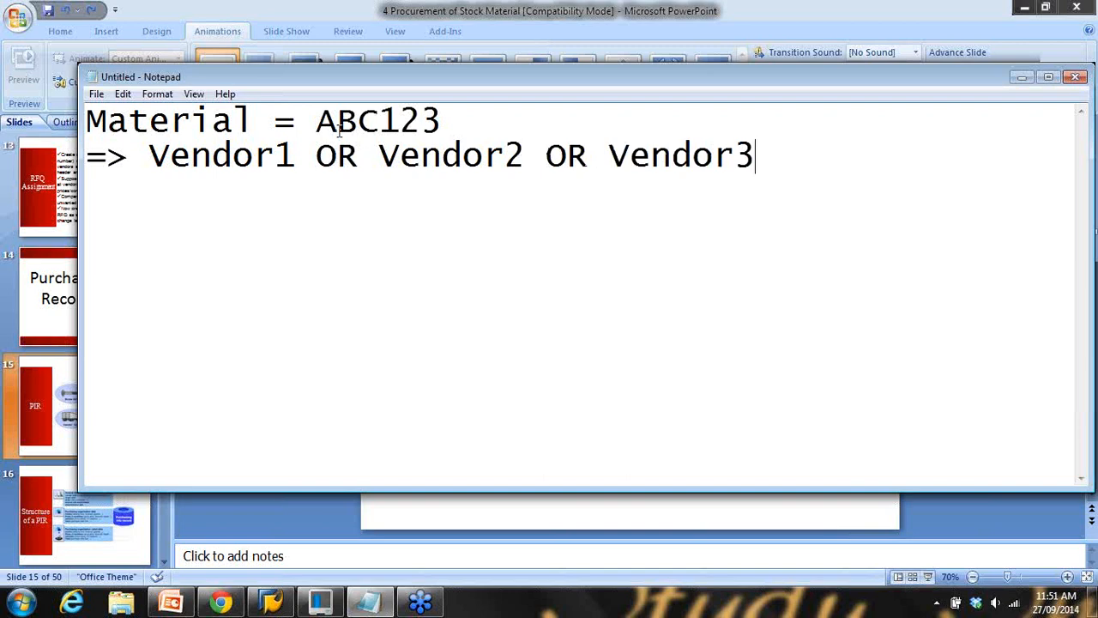
# Highlight ABC123 and then Vendor1, Vendor2 and Vendor3 in turn while explaining
pyautogui.moveTo(324, 121); pyautogui.dragTo(446, 131)
pyautogui.click(149, 154)
pyautogui.keyDown('shift'); pyautogui.click(297, 160); pyautogui.keyUp('shift')
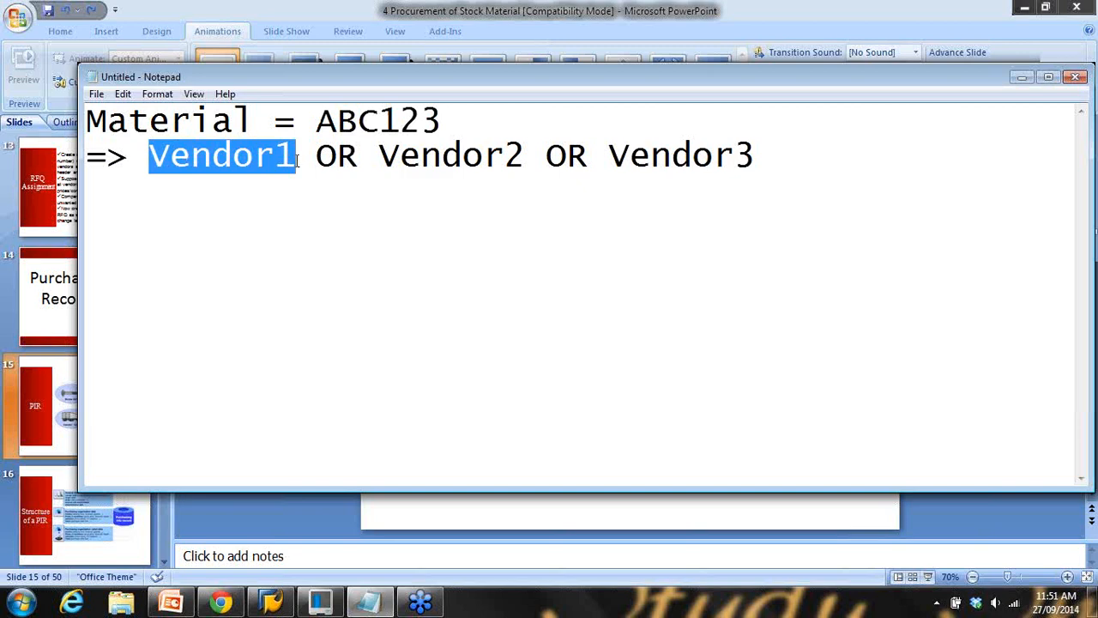
pyautogui.moveTo(378, 156); pyautogui.dragTo(526, 157)
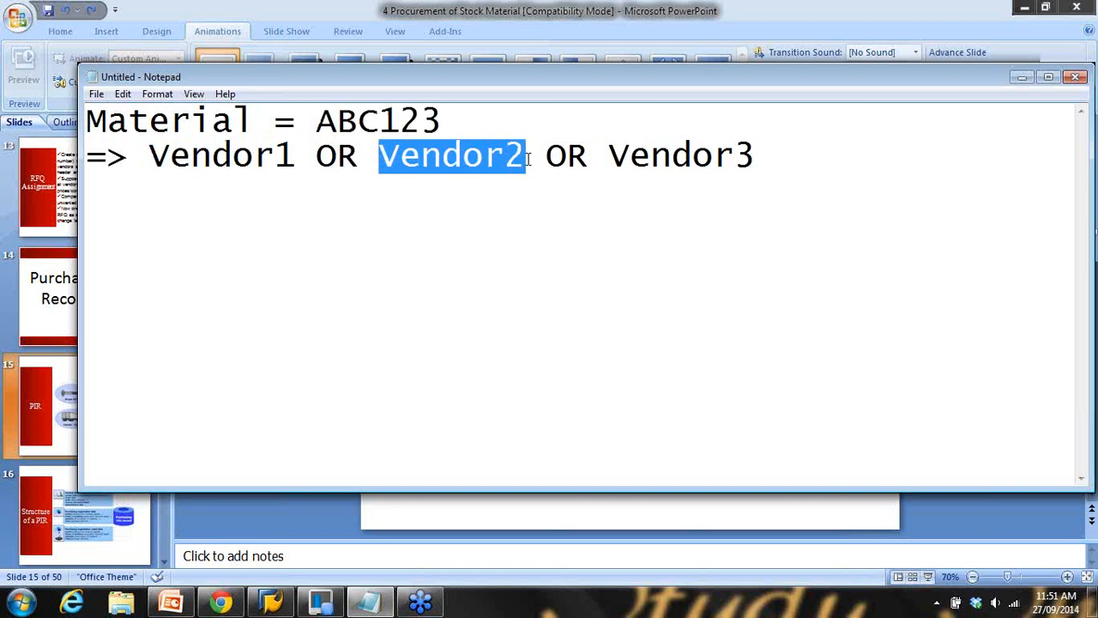
pyautogui.moveTo(609, 158); pyautogui.dragTo(780, 161)
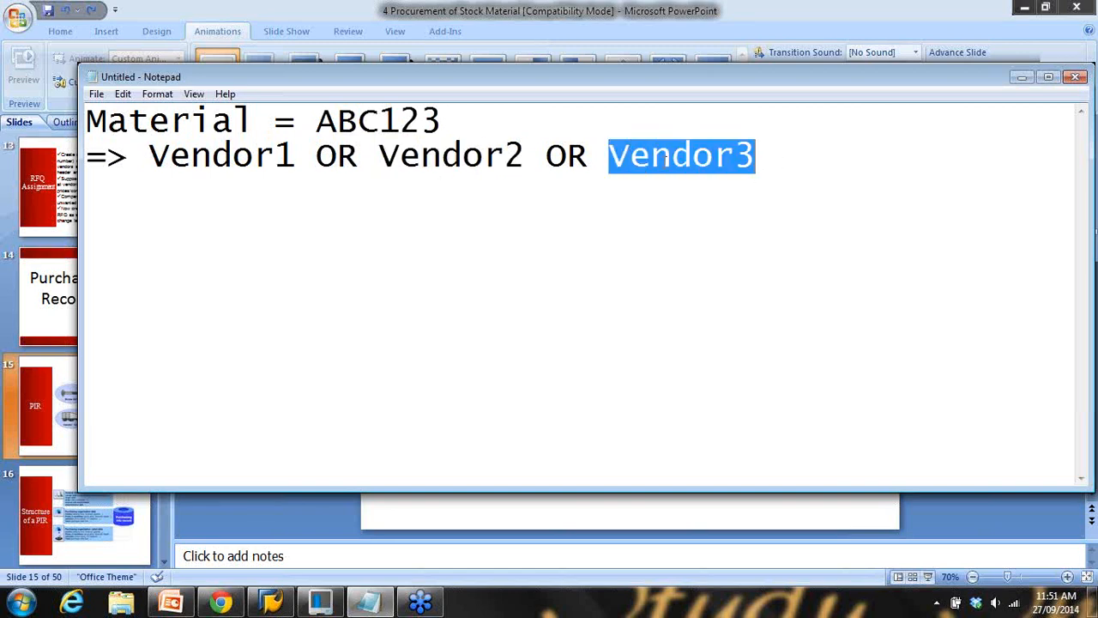
pyautogui.click(318, 122)
pyautogui.moveTo(318, 122); pyautogui.dragTo(445, 122)
pyautogui.moveTo(169, 156); pyautogui.dragTo(275, 156)
pyautogui.moveTo(379, 157); pyautogui.dragTo(505, 156)
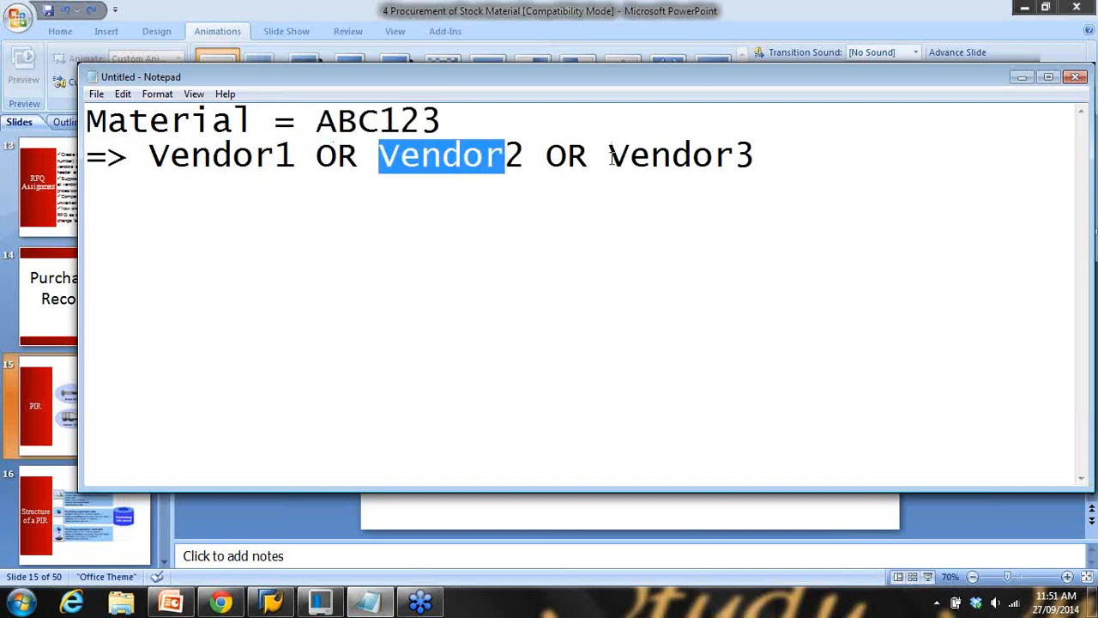
pyautogui.moveTo(611, 156); pyautogui.dragTo(755, 155)
pyautogui.click(774, 158)
# Add the note line 'PIR = Purchasing Info Record (Vendor-Material)'
pyautogui.press('Return')
pyautogui.press('Return')
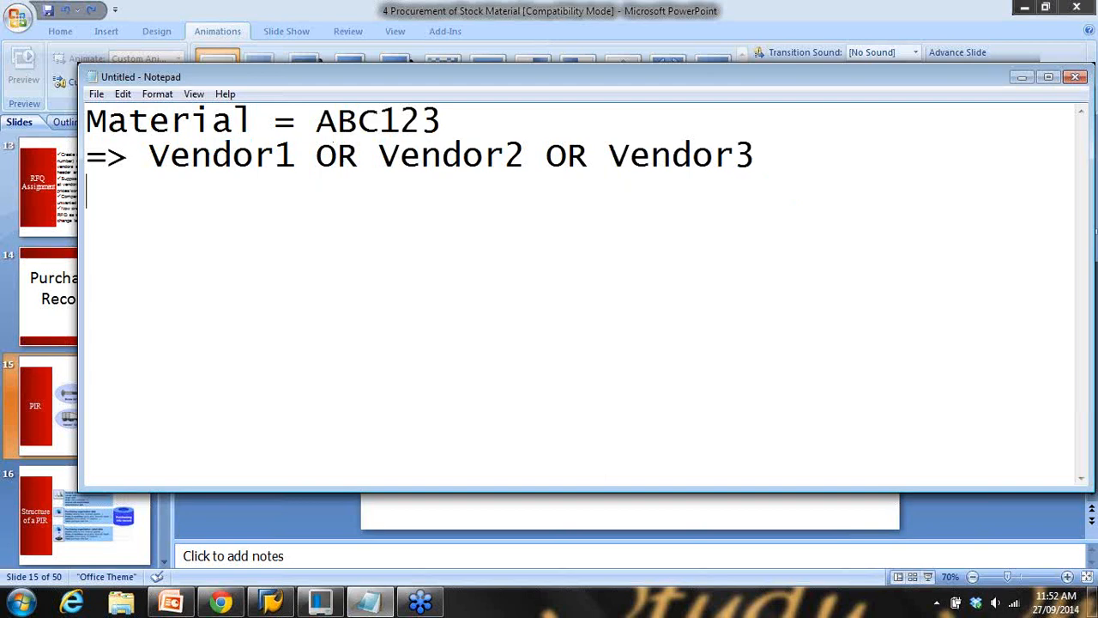
pyautogui.write('PIR')
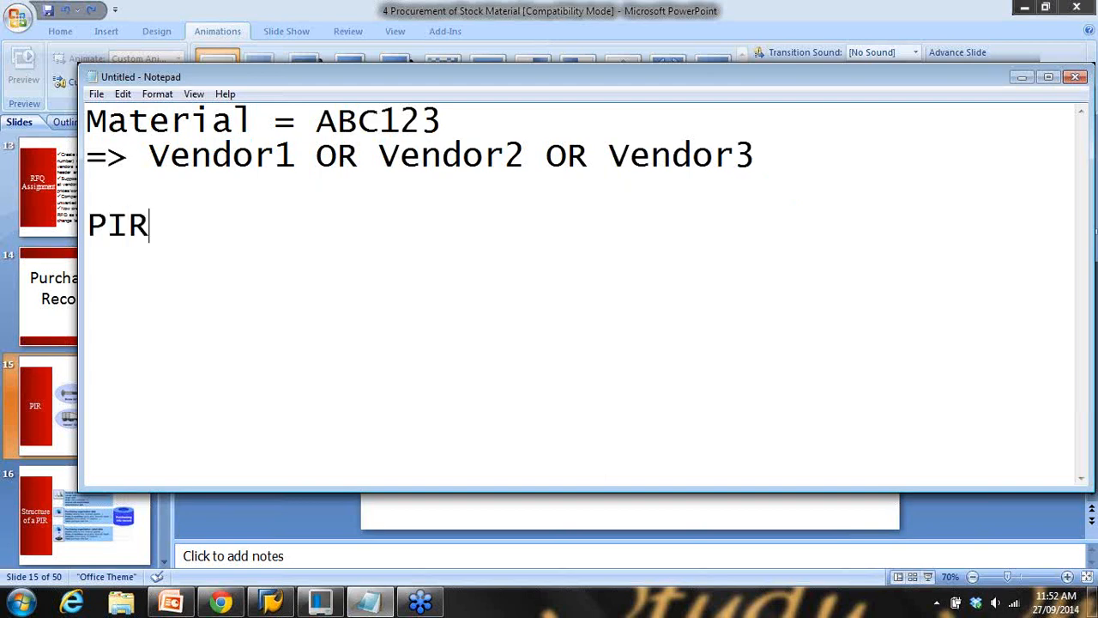
pyautogui.write(' = Purcha')
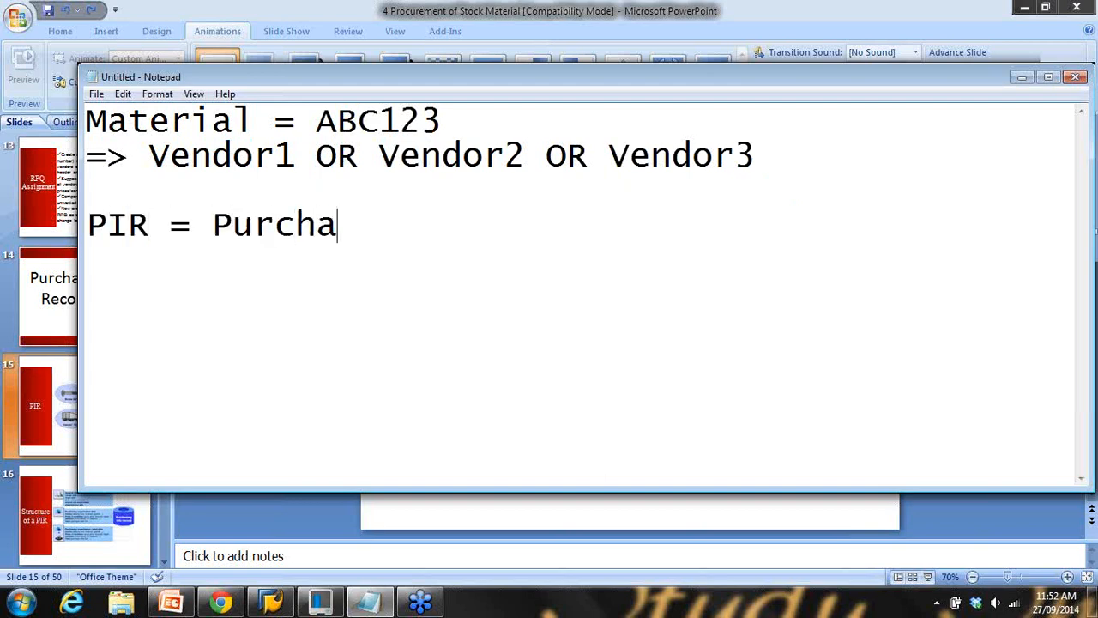
pyautogui.write('sing Info ')
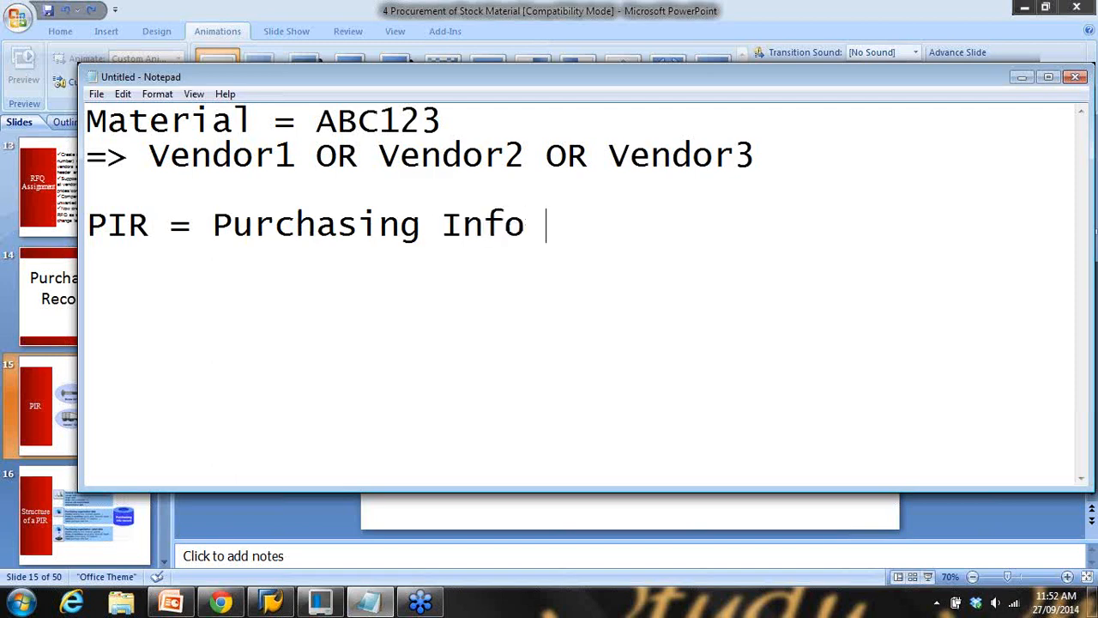
pyautogui.write('Record')
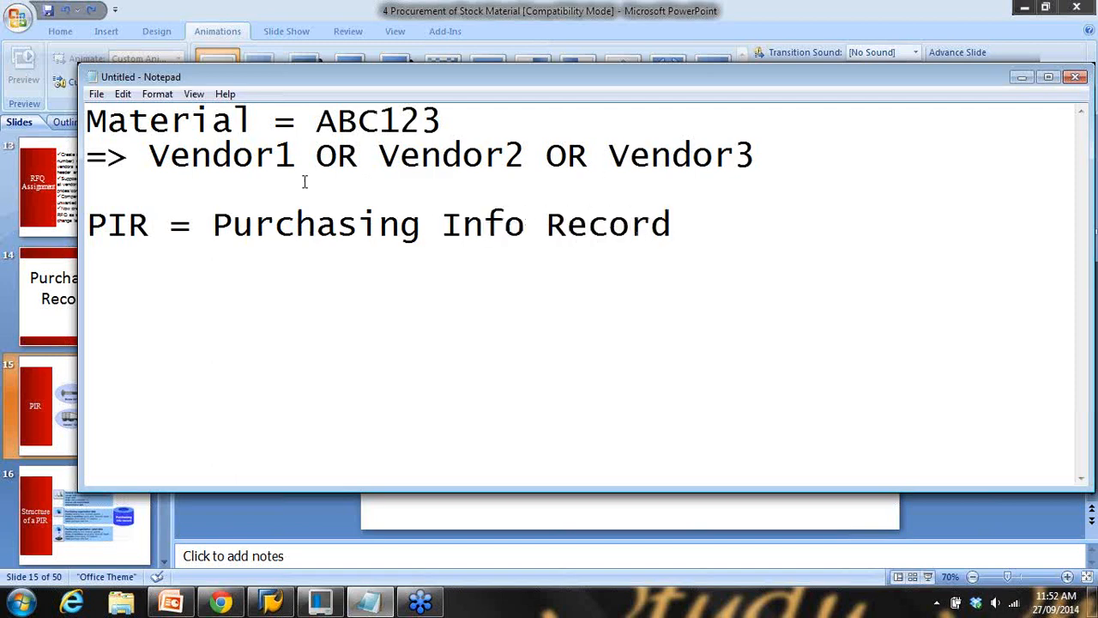
pyautogui.moveTo(212, 224); pyautogui.dragTo(678, 230)
pyautogui.click(693, 232)
pyautogui.write('(Vendor-Material)')
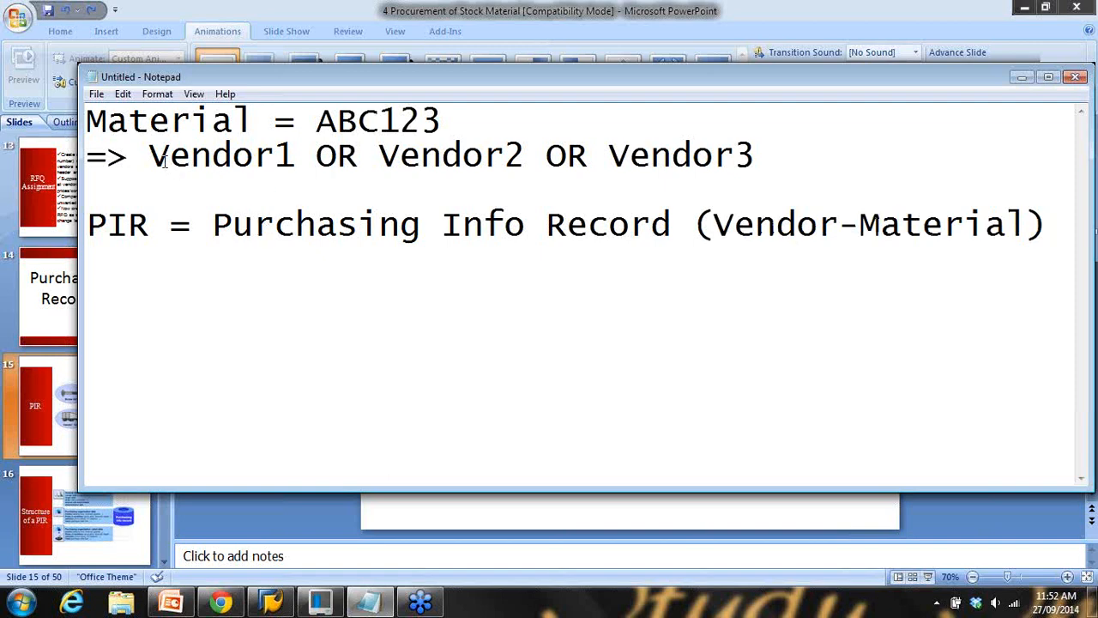
# Highlight the vendor names and the PIR definition, then bring up the PowerPoint PIR slide
pyautogui.moveTo(170, 158); pyautogui.dragTo(297, 159)
pyautogui.moveTo(400, 159); pyautogui.dragTo(510, 163)
pyautogui.moveTo(610, 160); pyautogui.dragTo(736, 161)
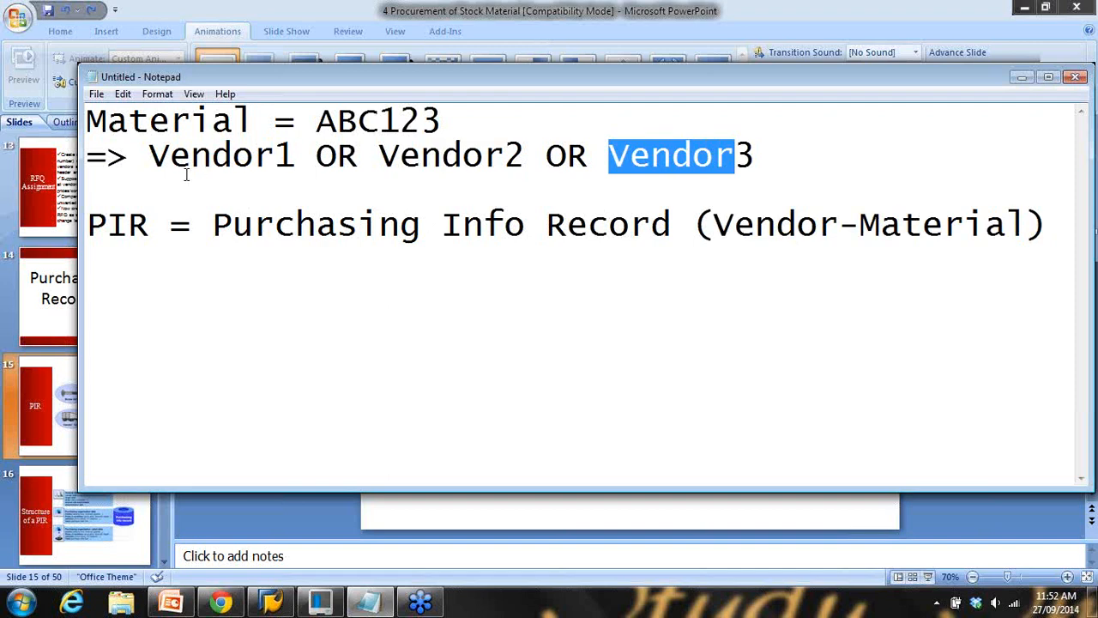
pyautogui.click(159, 162)
pyautogui.moveTo(158, 162); pyautogui.dragTo(301, 159)
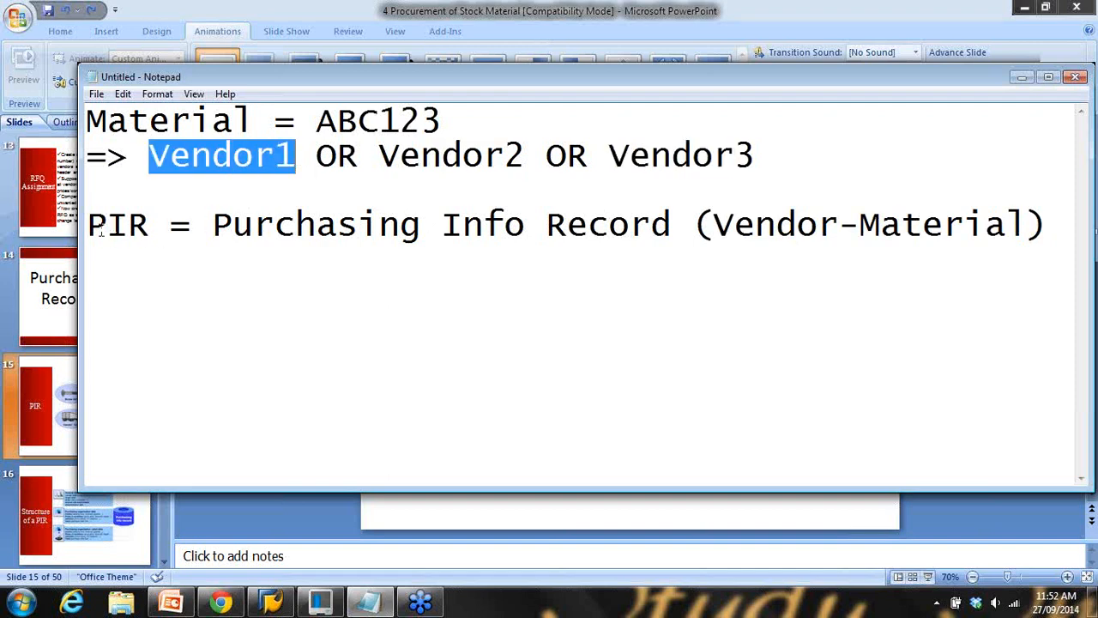
pyautogui.moveTo(110, 228); pyautogui.dragTo(263, 228)
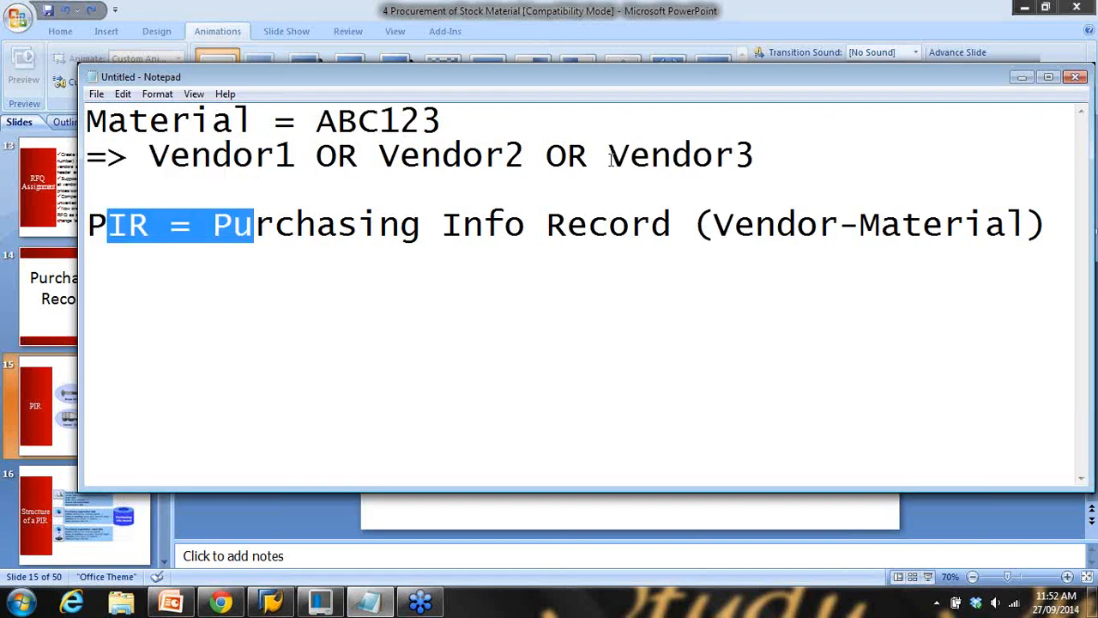
pyautogui.moveTo(610, 160); pyautogui.dragTo(762, 164)
pyautogui.moveTo(169, 225); pyautogui.dragTo(558, 225)
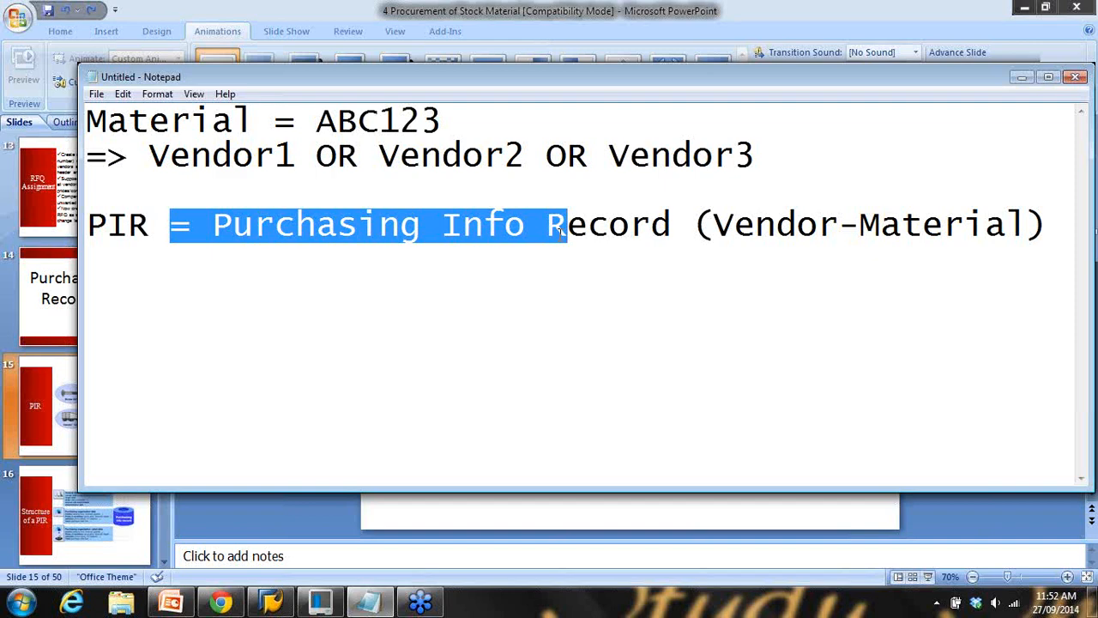
pyautogui.click(763, 506)
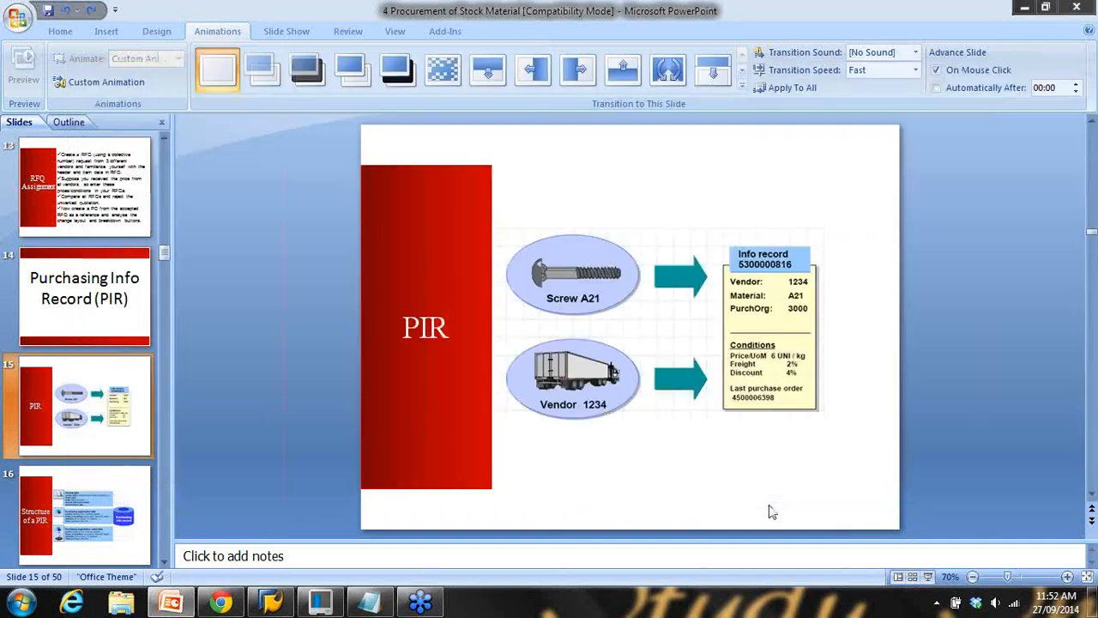
# Present the PIR slide, advance to slide 16 'Structure of a PIR', then end the show
pyautogui.click(930, 579)
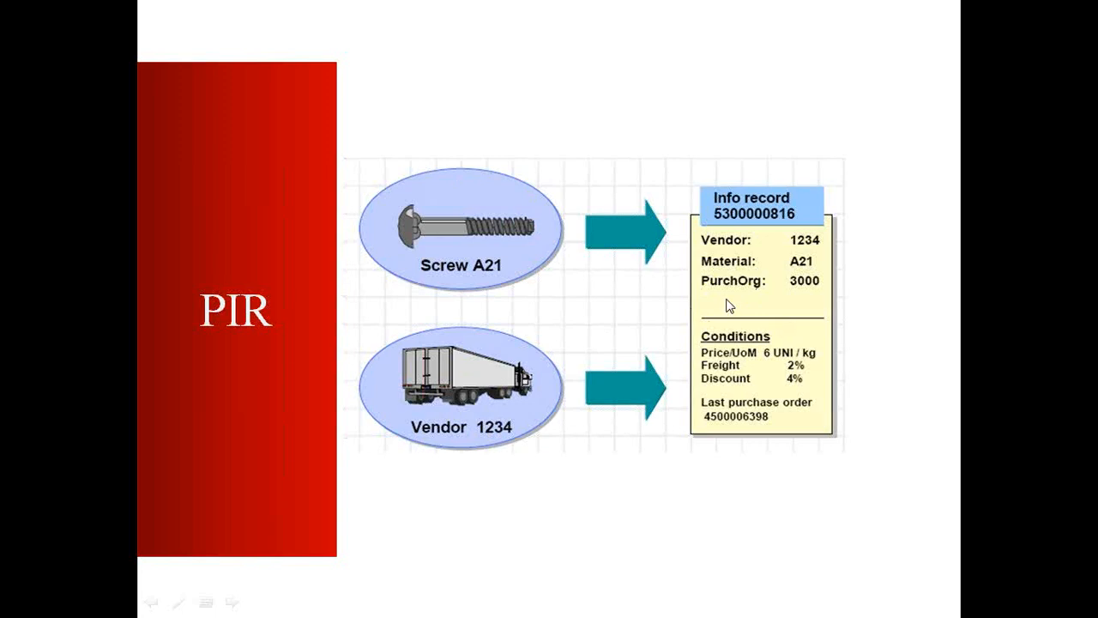
pyautogui.press('Right')
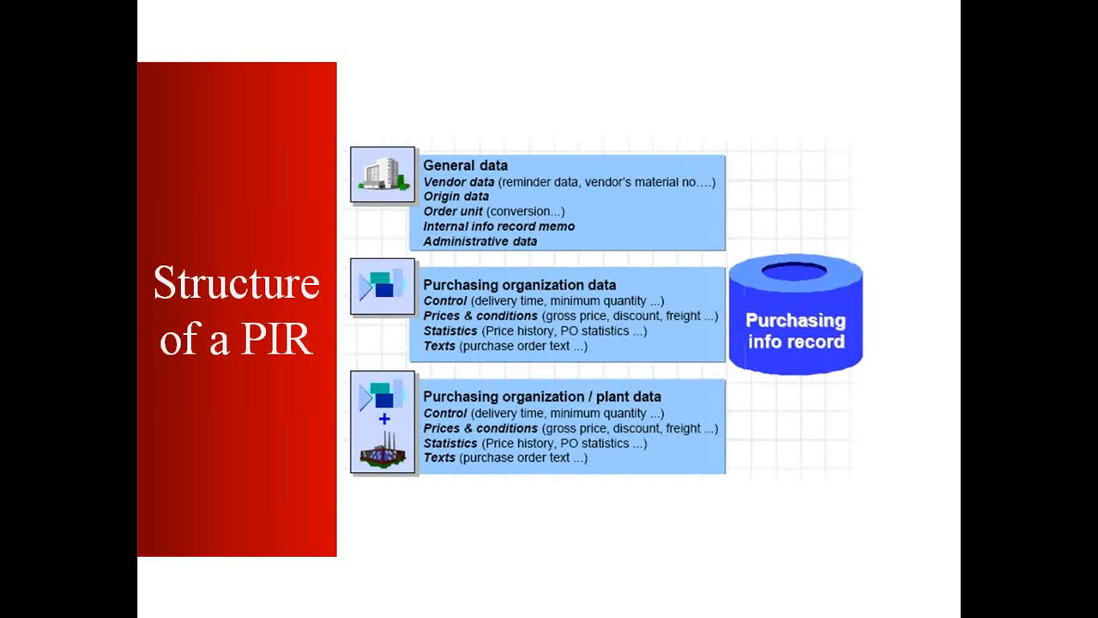
pyautogui.press('Escape')
# Back in Notepad, start a new line below the PIR definition
pyautogui.click(369, 600)
pyautogui.moveTo(171, 201); pyautogui.dragTo(111, 212)
pyautogui.click(1053, 225)
pyautogui.press('Return')
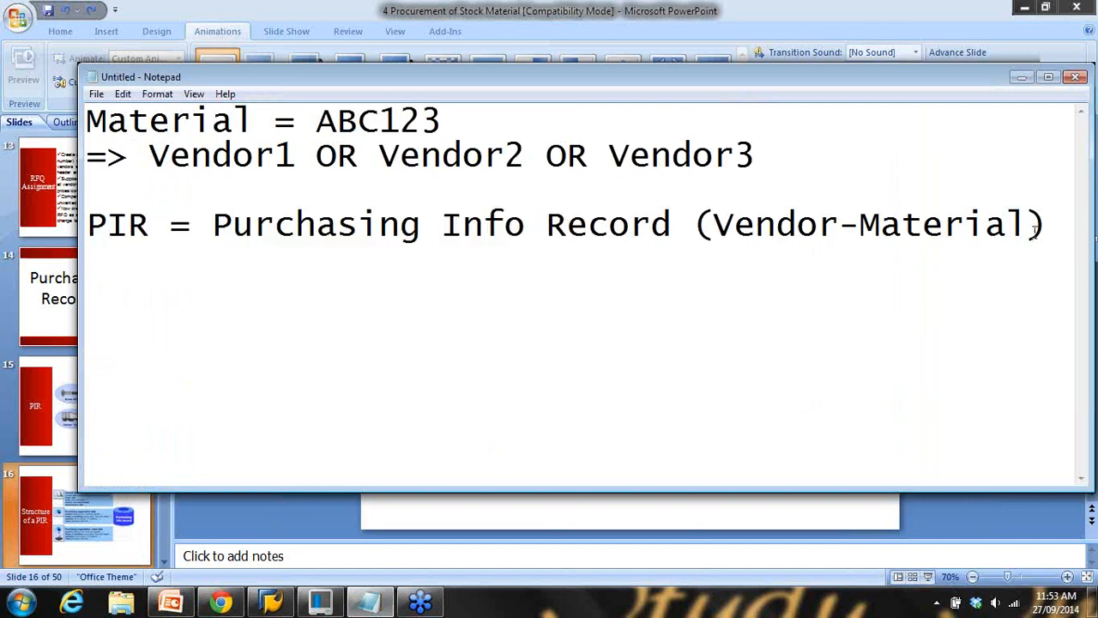
# In SAP, leave the RFQ change screen and collapse the RFQ/Quotation folders
pyautogui.click(273, 599)
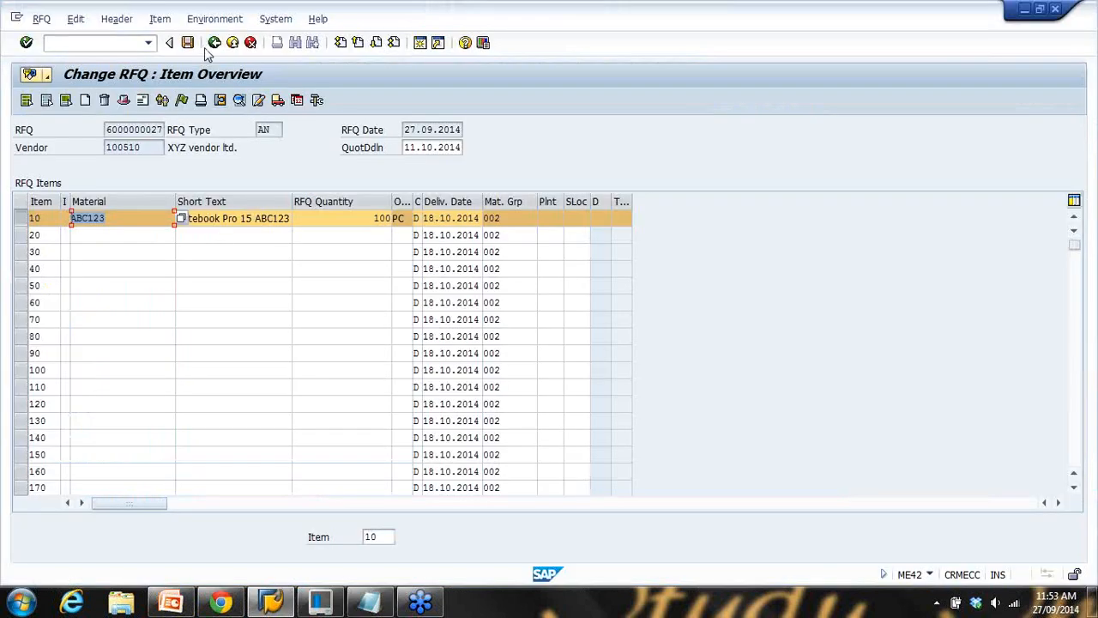
pyautogui.click(236, 46)
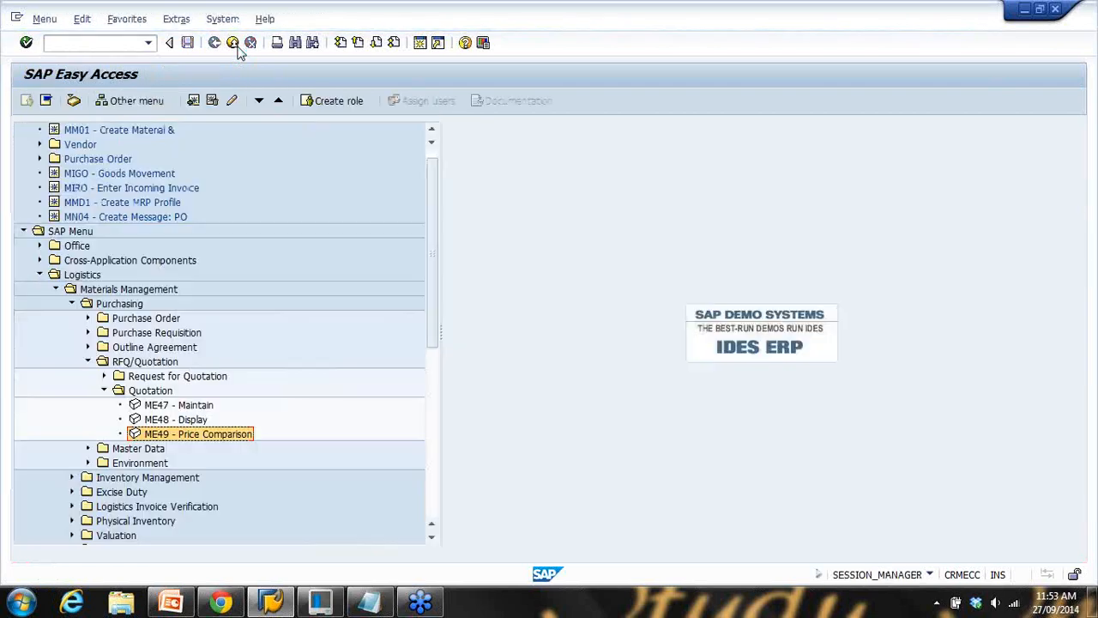
pyautogui.scroll(-1, 172, 249)
pyautogui.click(104, 346)
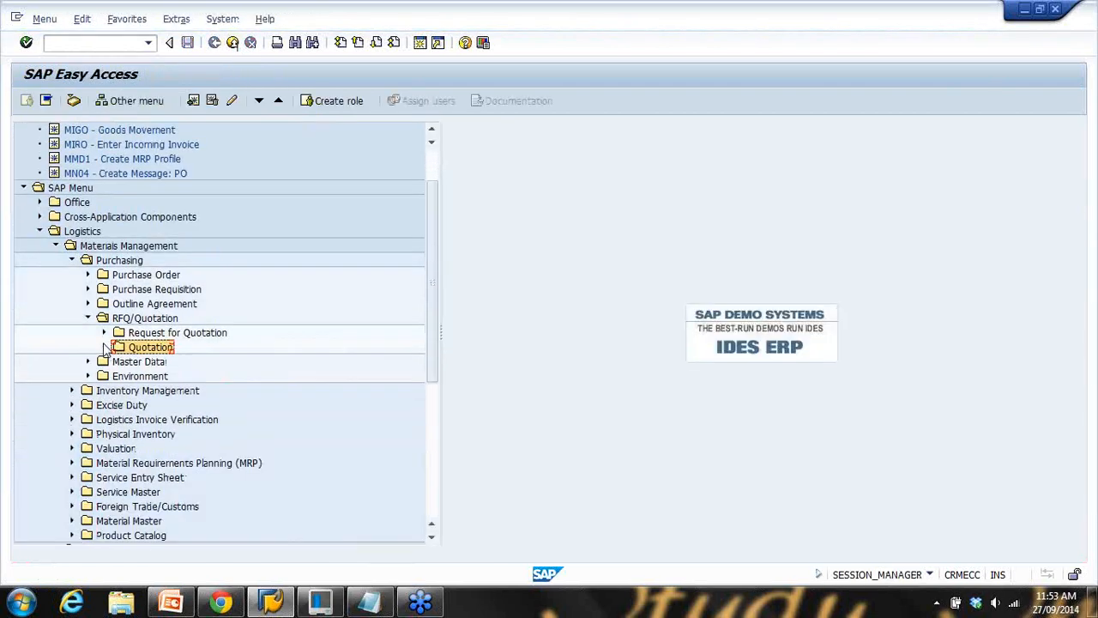
pyautogui.click(87, 318)
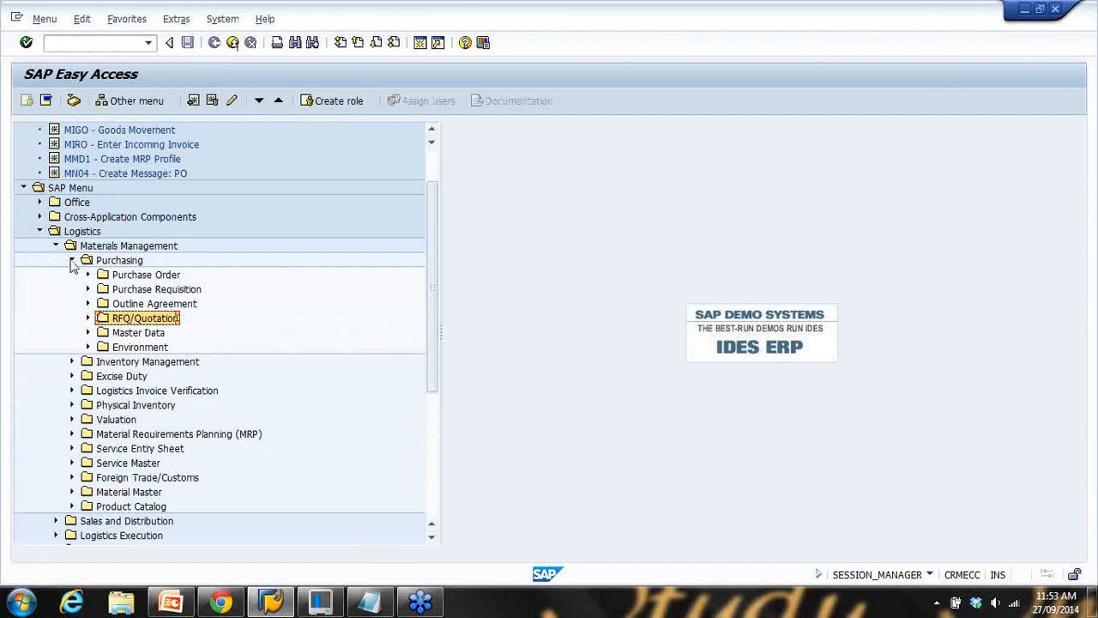
# Expand Purchasing > Master Data > Info Record and point out the create, change and display transactions
pyautogui.click(88, 332)
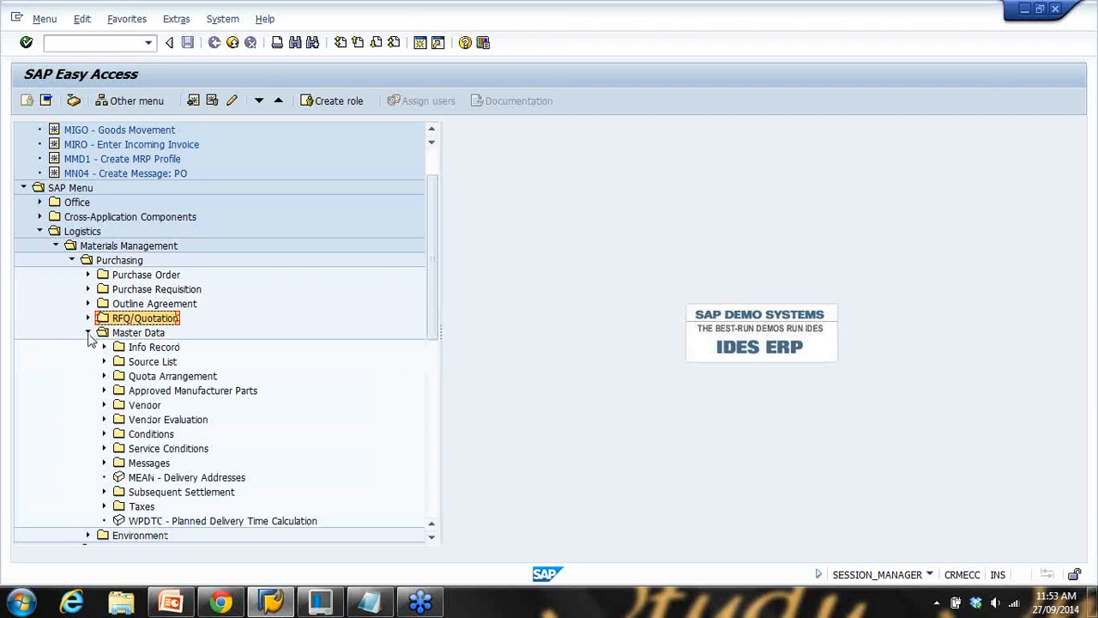
pyautogui.click(115, 338)
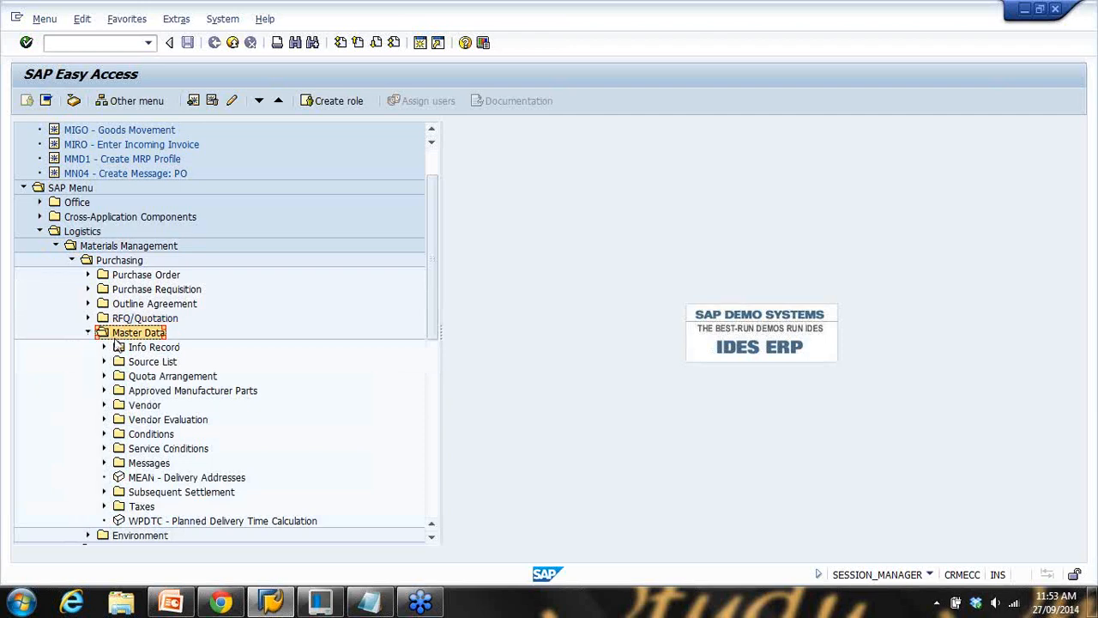
pyautogui.click(104, 347)
pyautogui.click(161, 362)
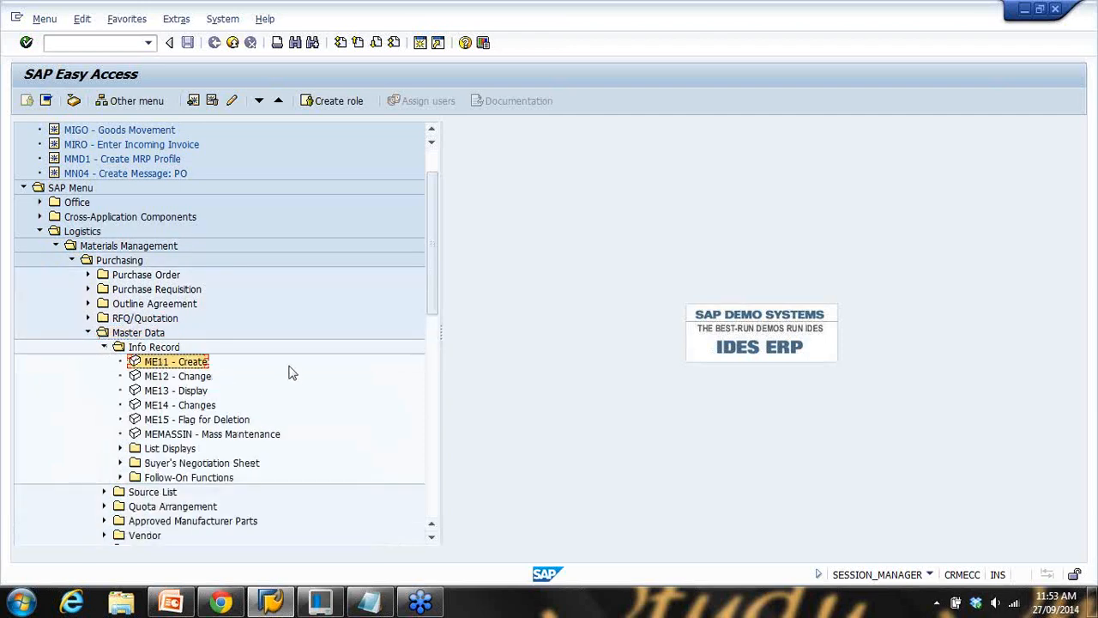
pyautogui.click(168, 377)
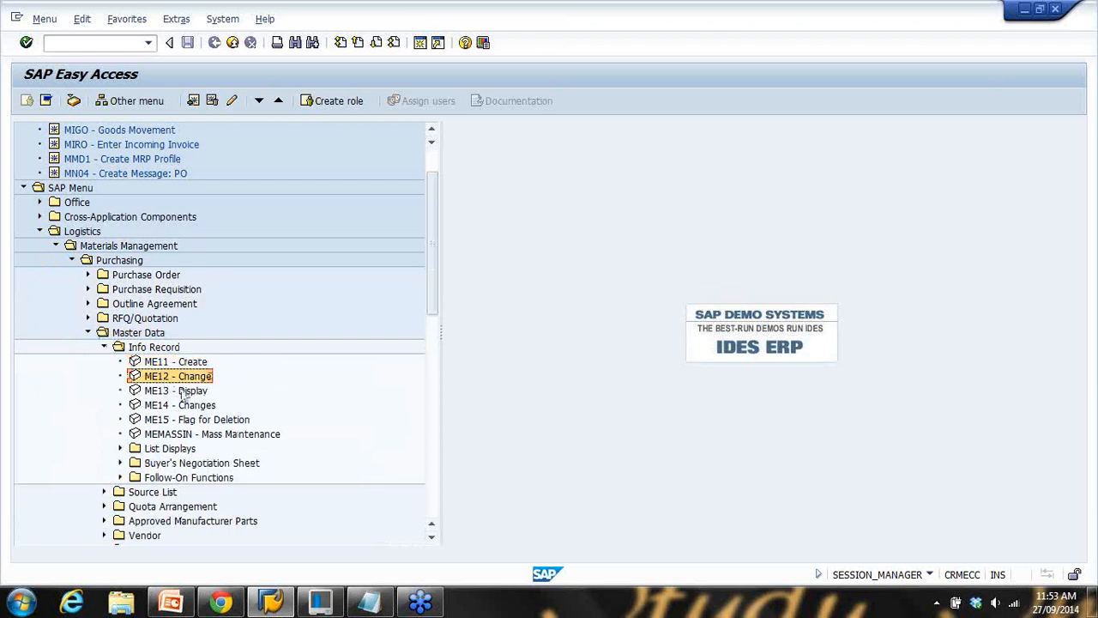
pyautogui.click(182, 396)
pyautogui.click(168, 367)
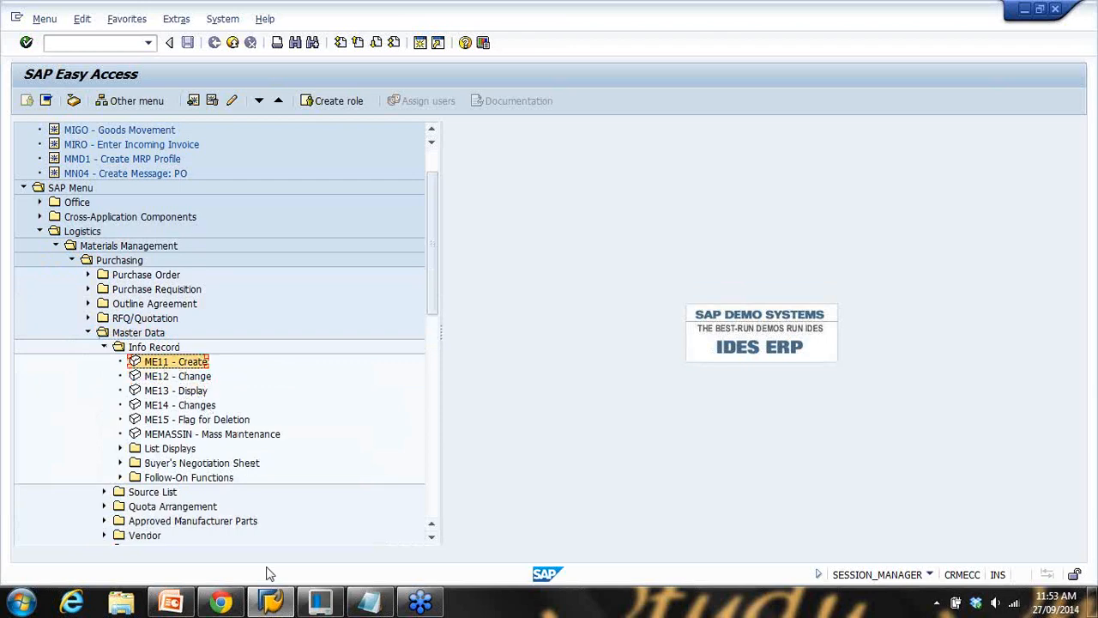
pyautogui.click(369, 602)
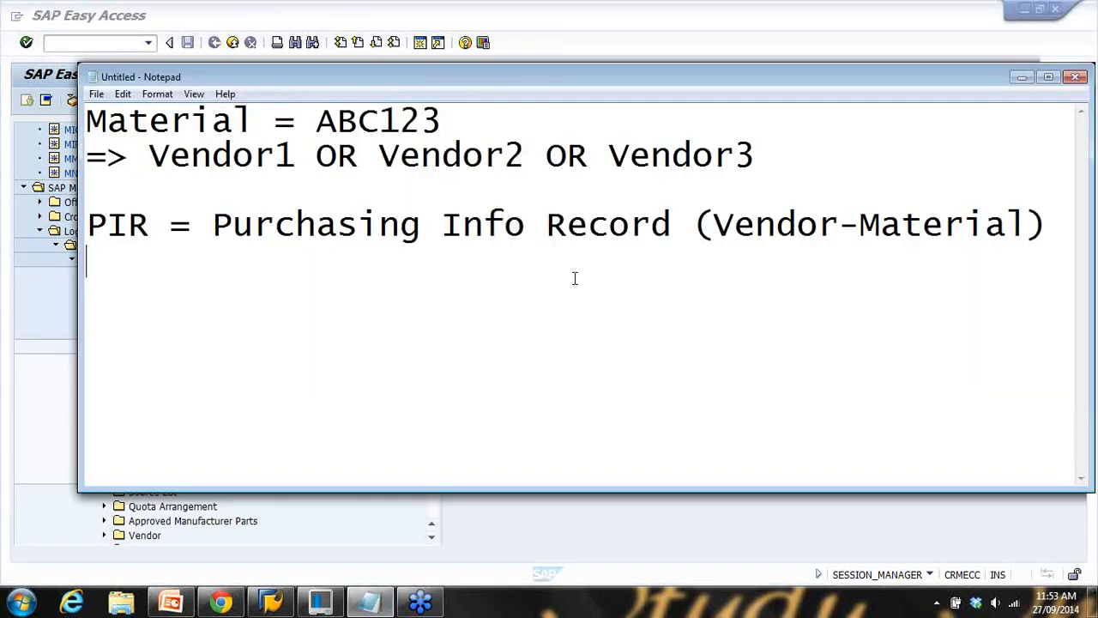
# Note '(ME11/ME12)' under the PIR definition, then return to SAP Easy Access
pyautogui.write('(ME')
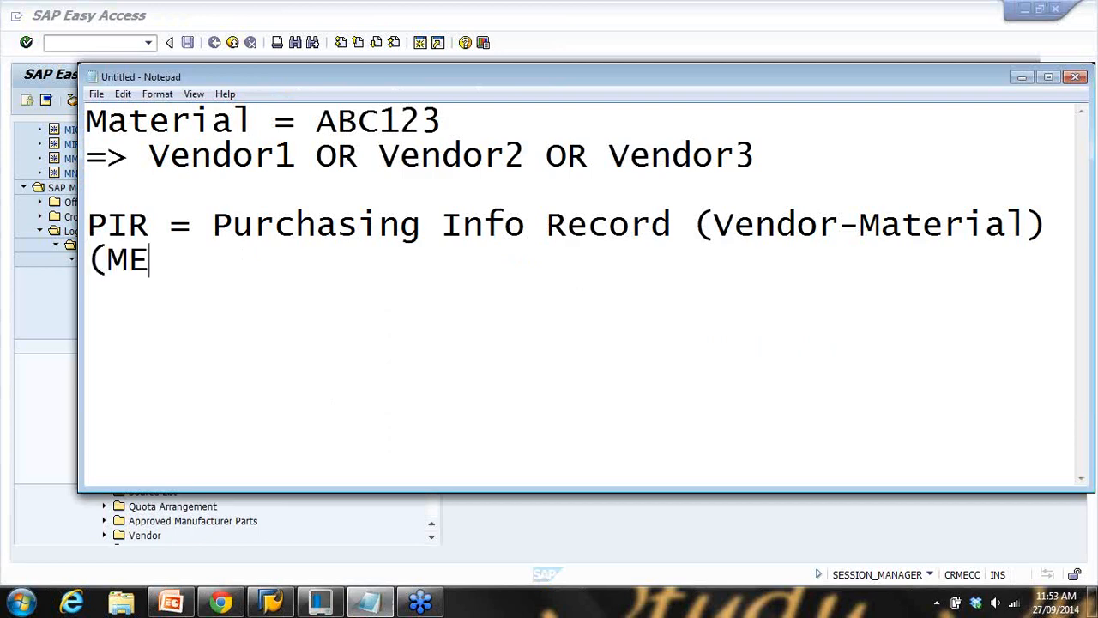
pyautogui.write('11/ME12')
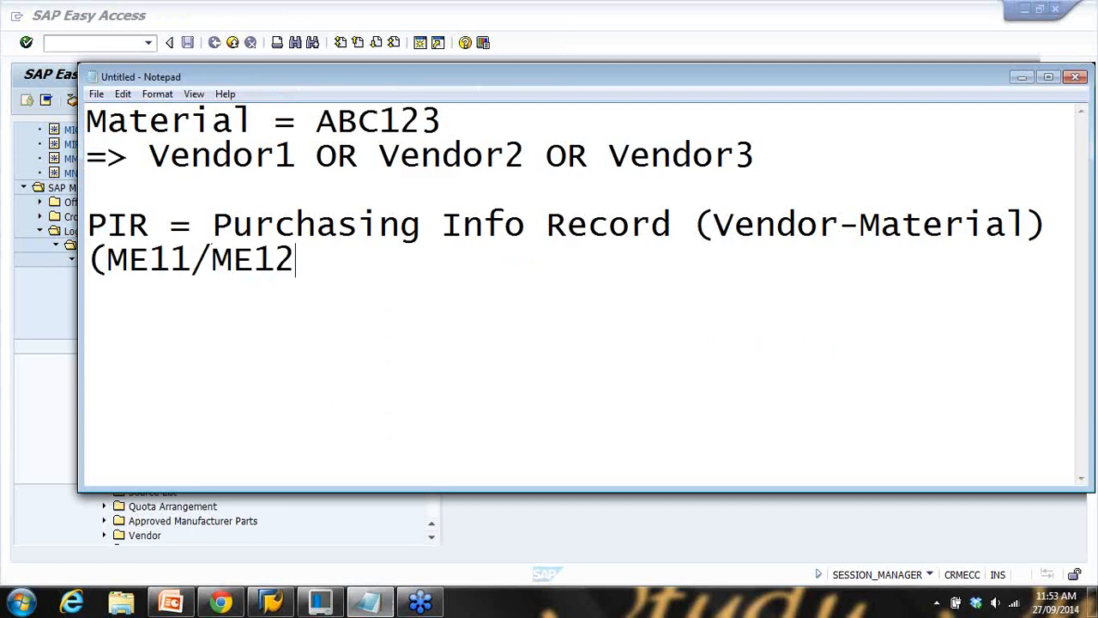
pyautogui.write(')')
pyautogui.moveTo(232, 260); pyautogui.dragTo(322, 260)
pyautogui.click(43, 283)
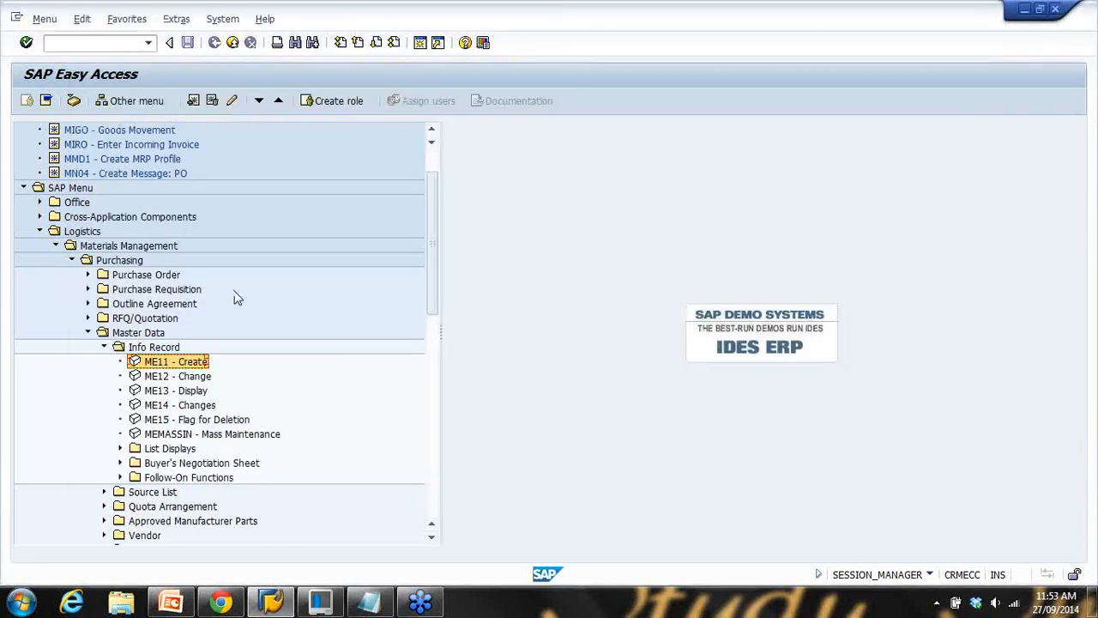
# Start ME11 Create Info Record and go over the vendor, material, purchasing org and plant fields
pyautogui.doubleClick(174, 365)
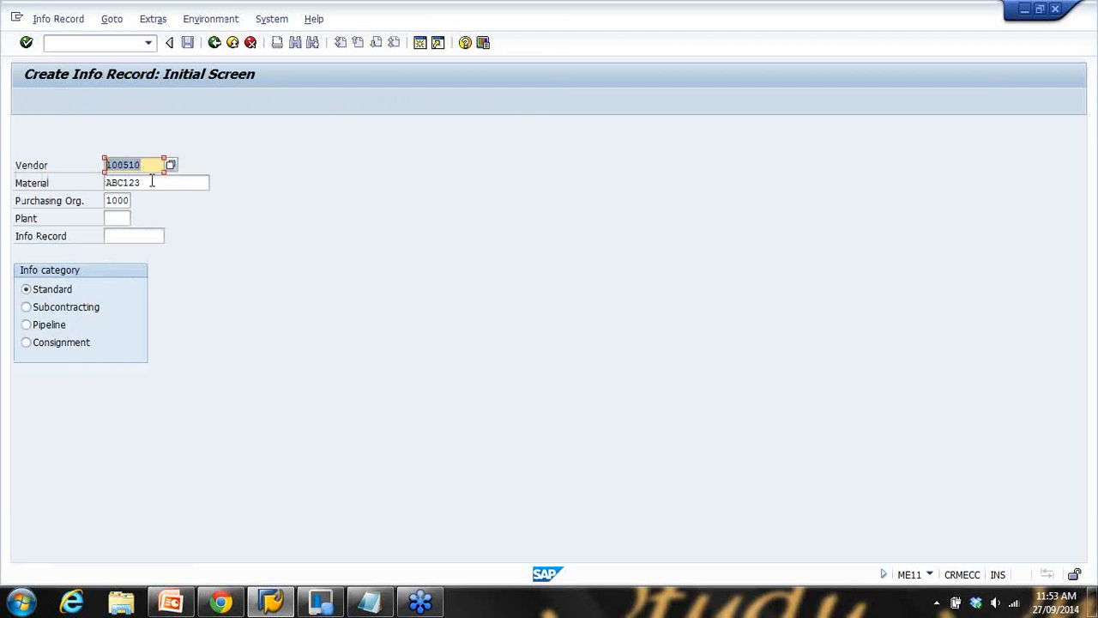
pyautogui.press('Tab')
pyautogui.click(157, 164)
pyautogui.click(108, 203)
pyautogui.click(120, 218)
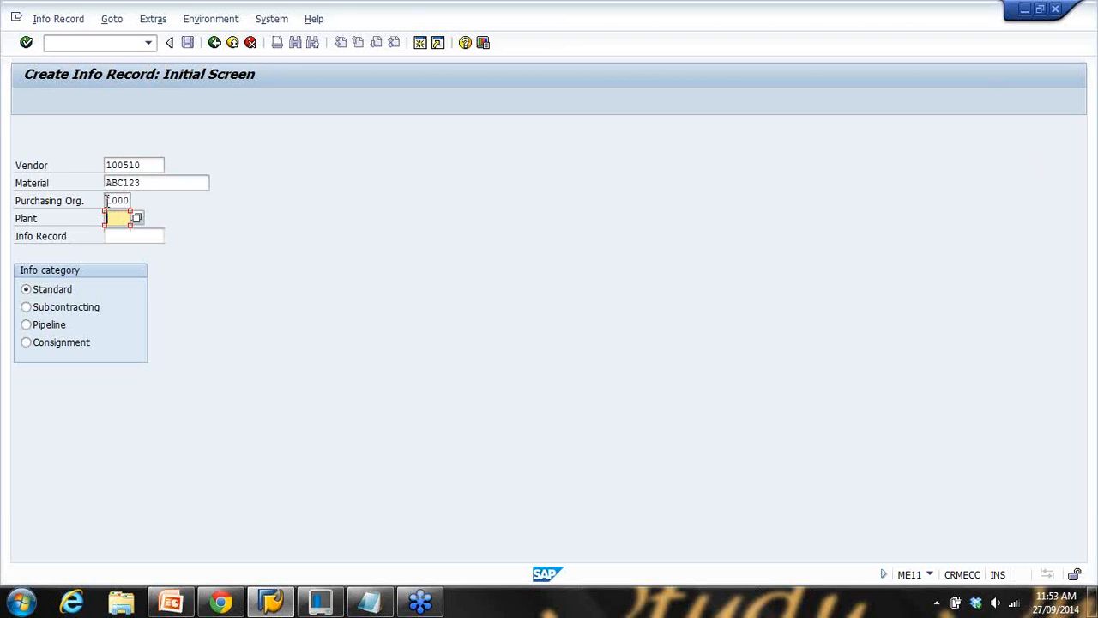
pyautogui.click(141, 165)
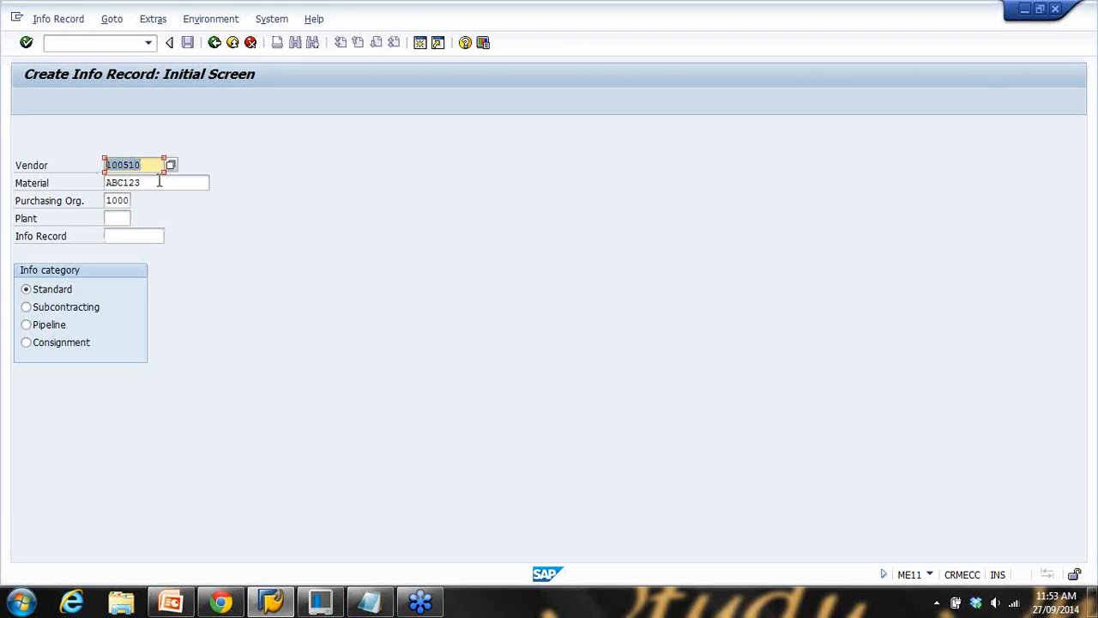
pyautogui.click(159, 182)
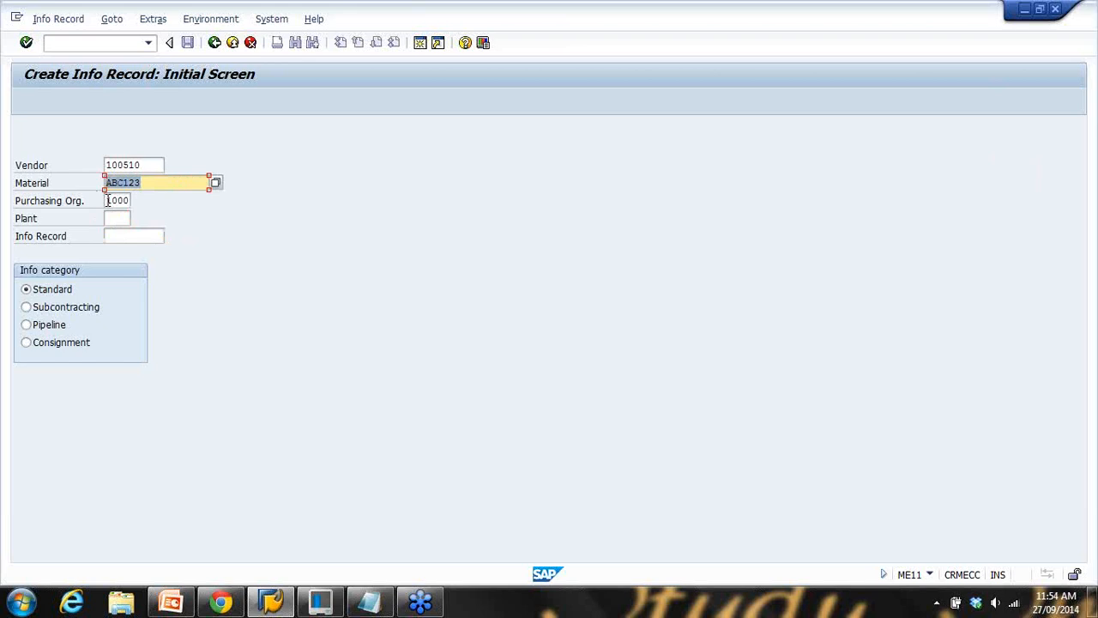
pyautogui.click(107, 200)
pyautogui.click(106, 218)
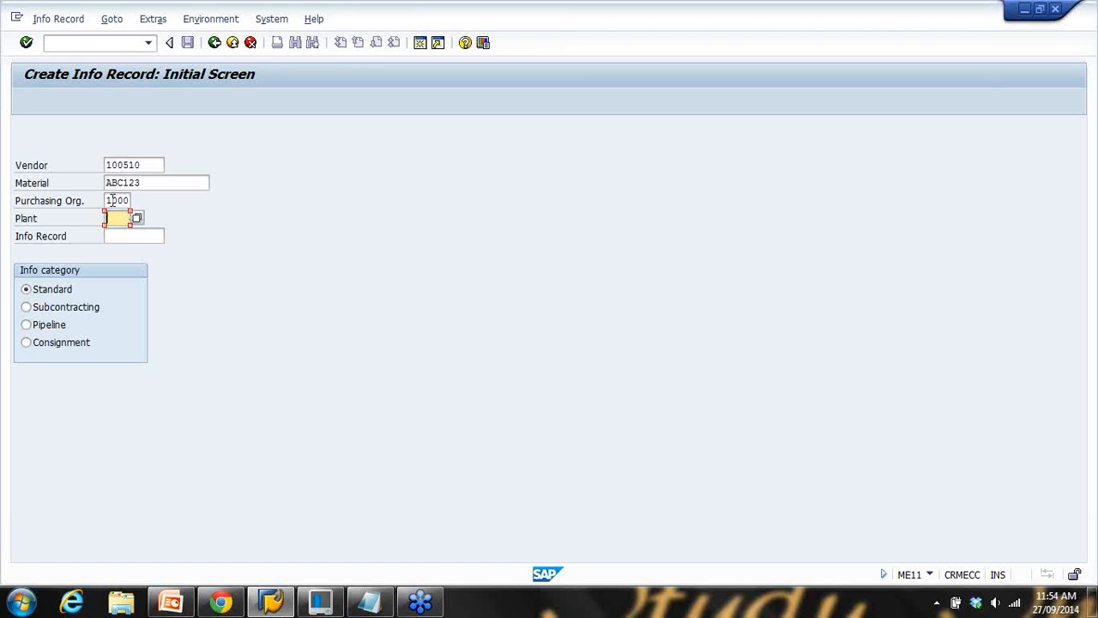
# Enter plant 1000 and choose the Subcontracting info category
pyautogui.write('1000')
pyautogui.hotkey('shift', 'Tab')
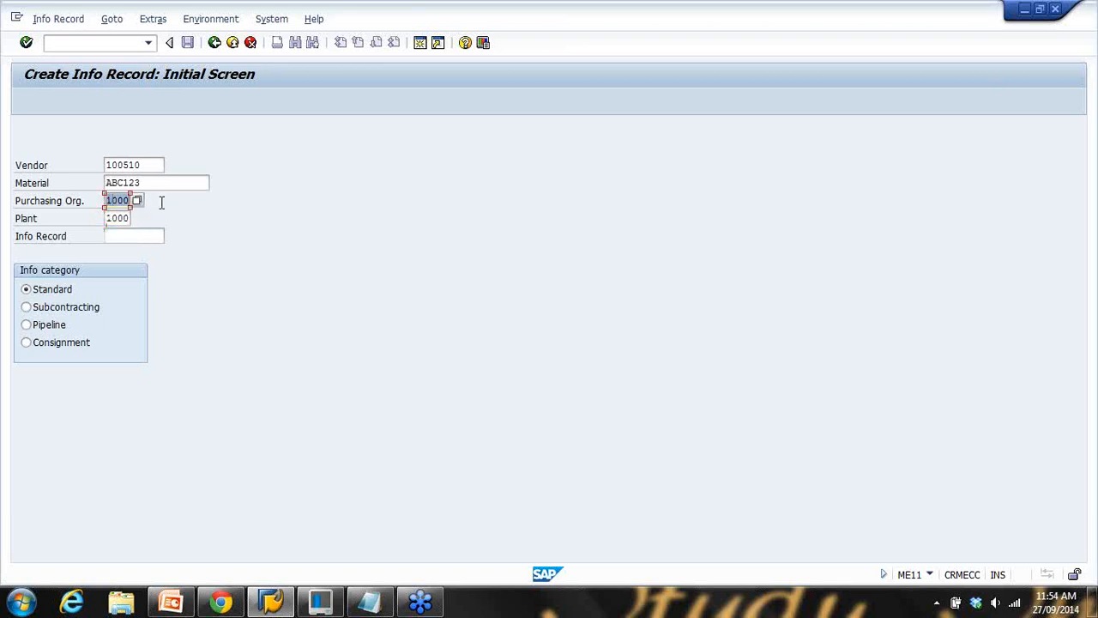
pyautogui.hotkey('shift', 'Tab')
pyautogui.hotkey('shift', 'Tab')
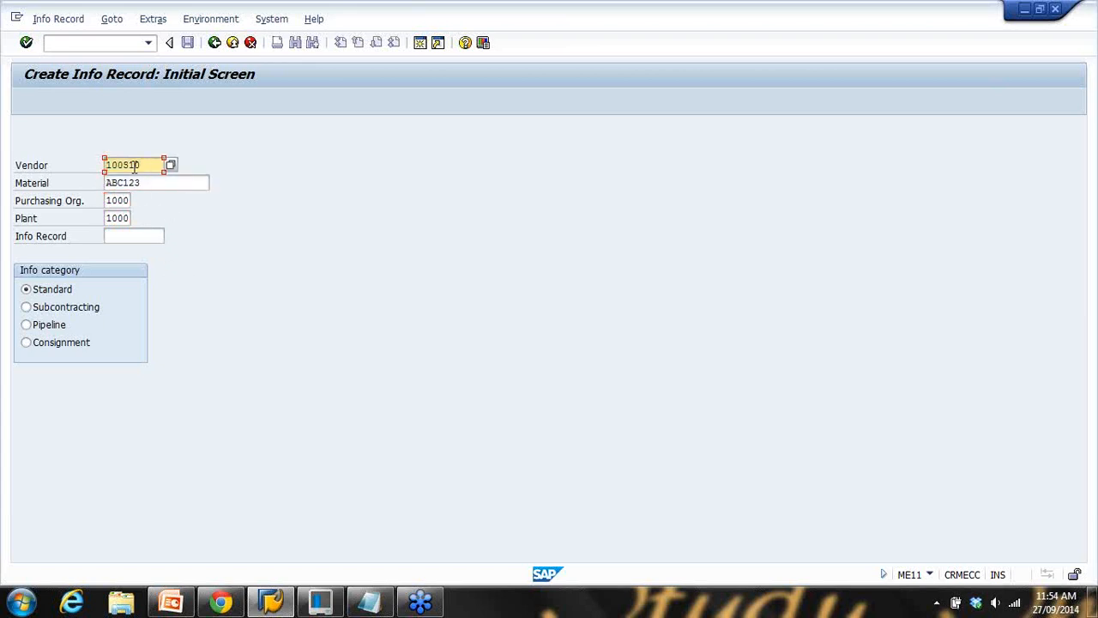
pyautogui.press('Tab')
pyautogui.press('Tab')
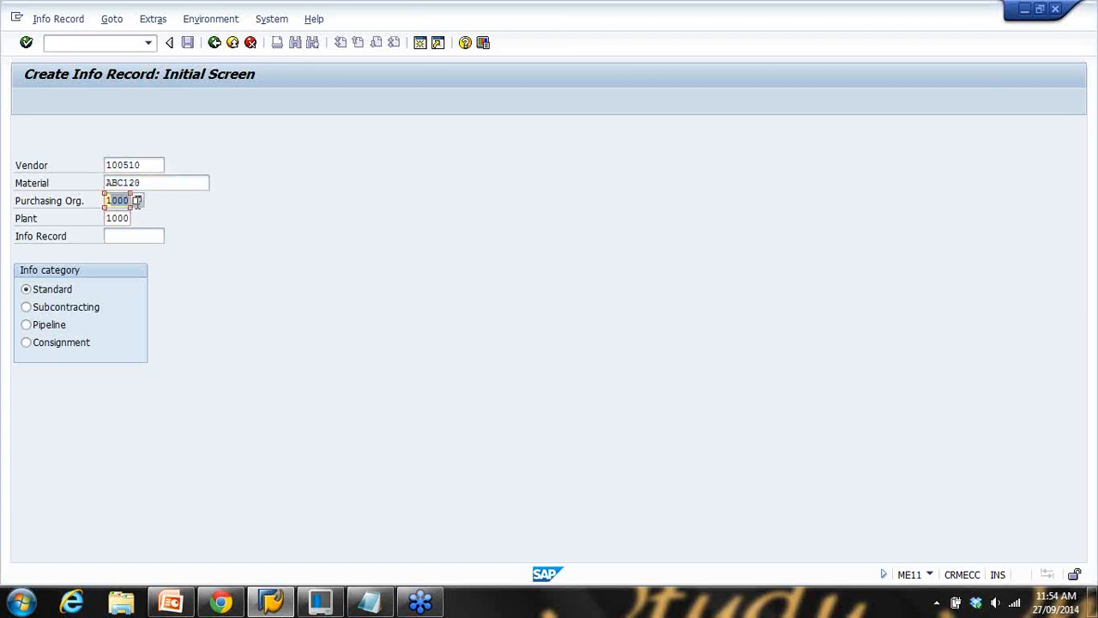
pyautogui.press('Tab')
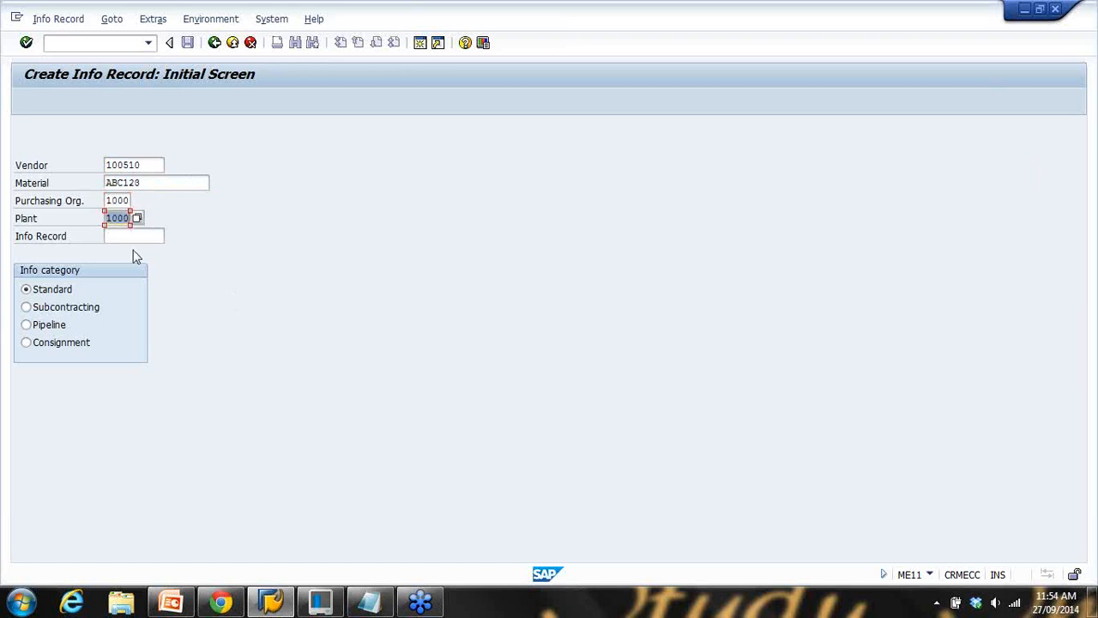
pyautogui.press('Tab')
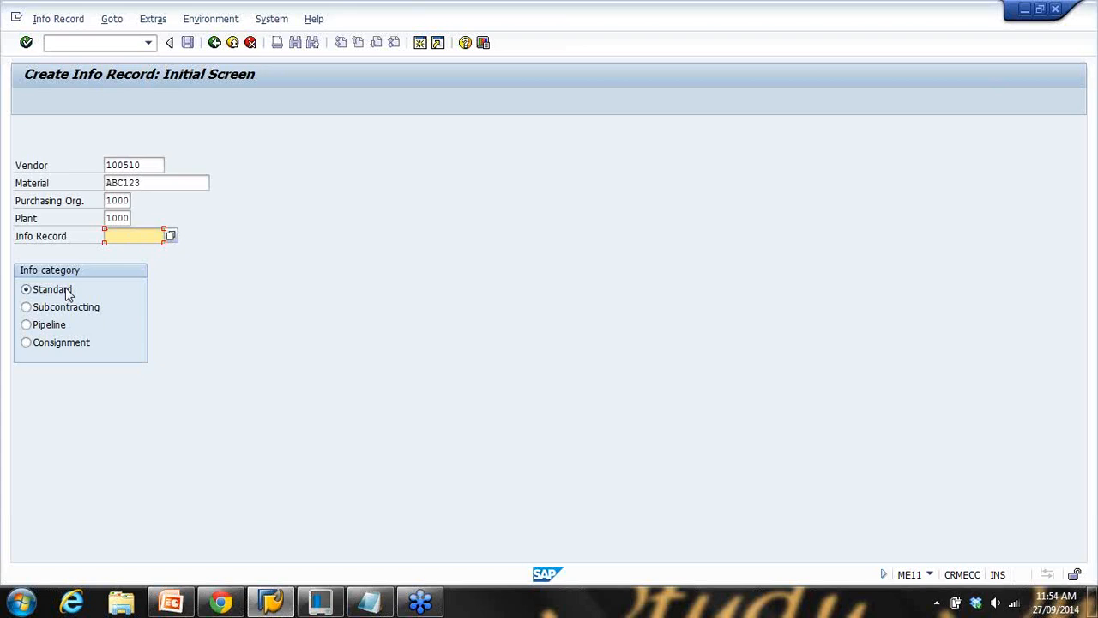
pyautogui.click(25, 307)
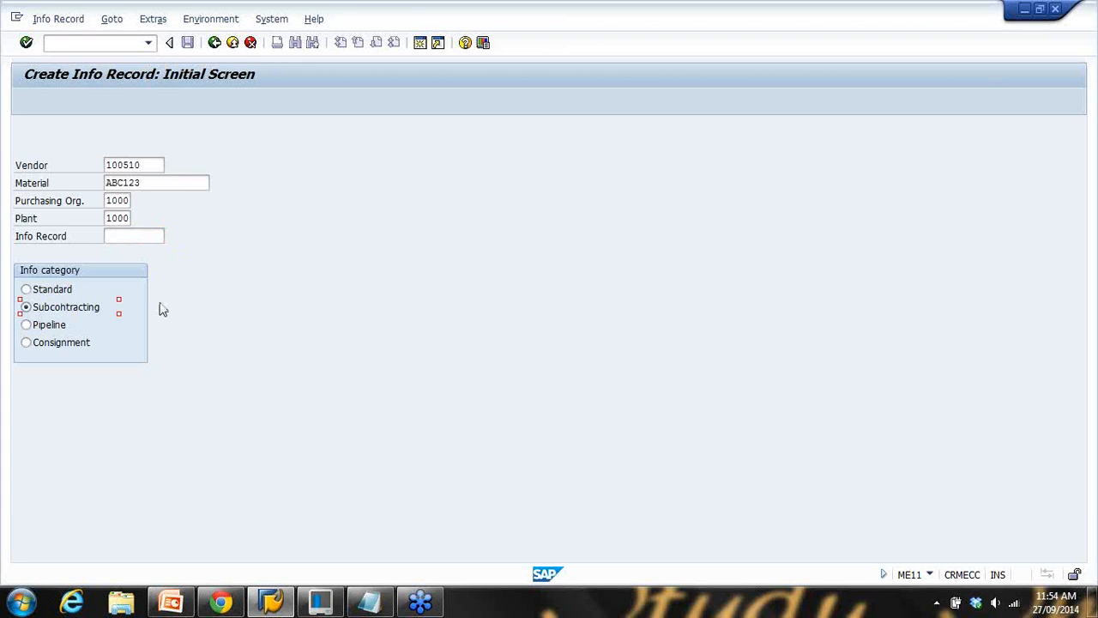
# Switch the info category through Pipeline and Consignment, then back to Standard
pyautogui.click(38, 325)
pyautogui.click(73, 343)
pyautogui.click(39, 292)
# Review the vendor, material, purchasing org and plant entries, then bring up the Structure of a PIR slide
pyautogui.click(86, 166)
pyautogui.click(112, 185)
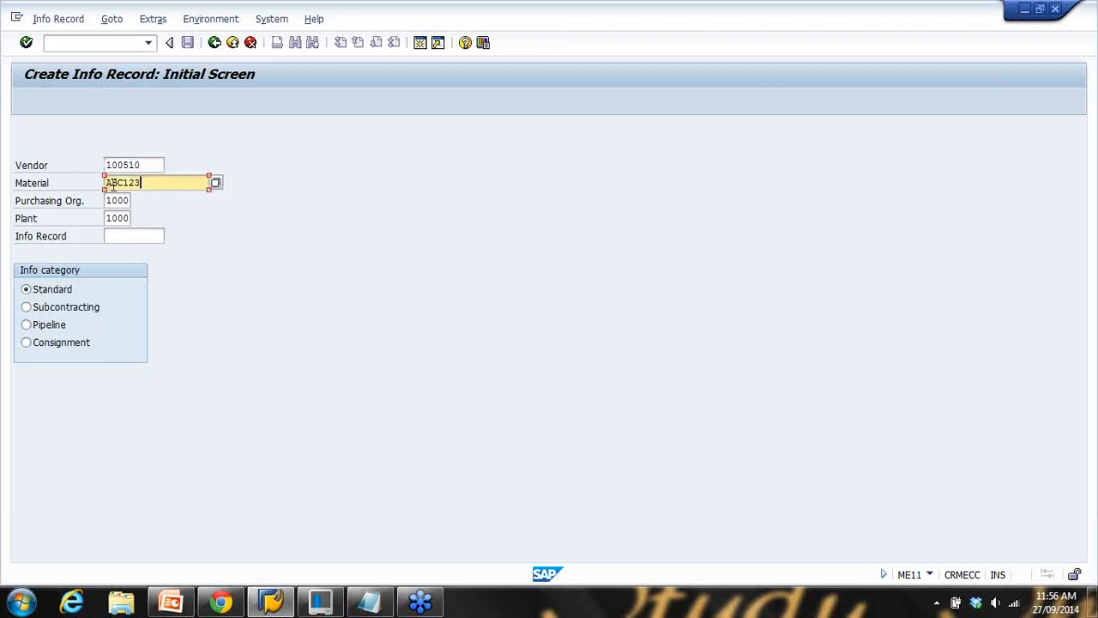
pyautogui.doubleClick(108, 201)
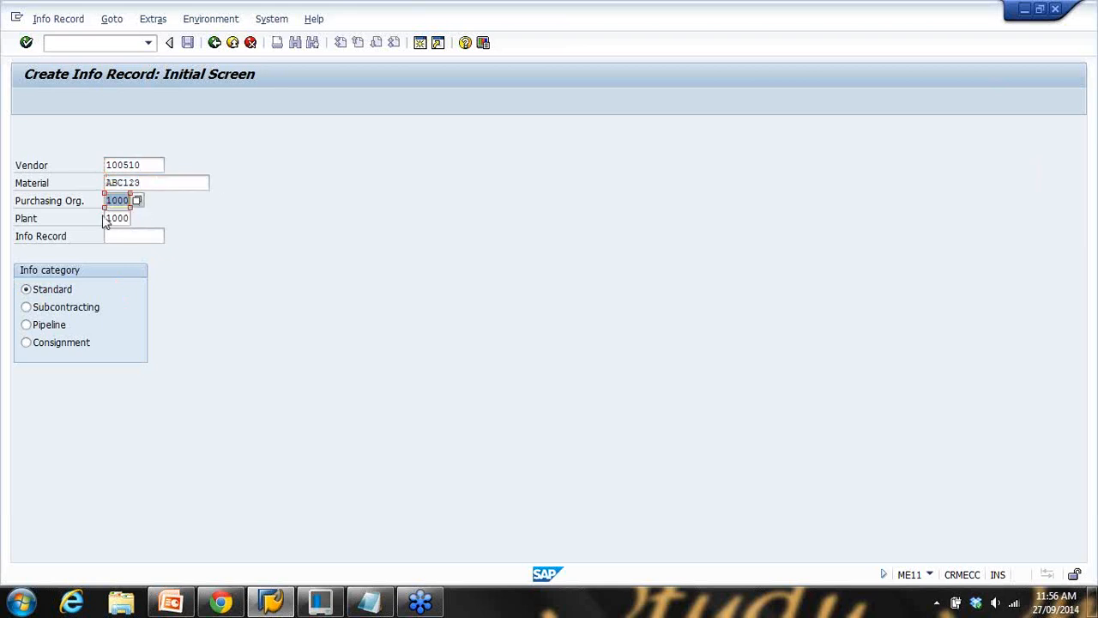
pyautogui.click(133, 219)
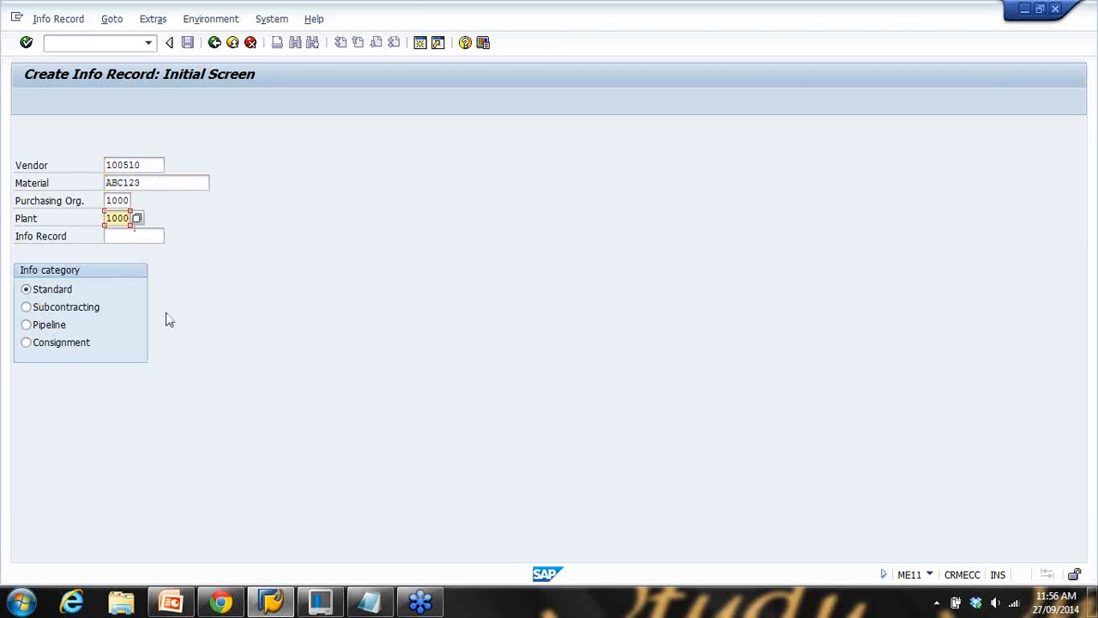
pyautogui.click(174, 604)
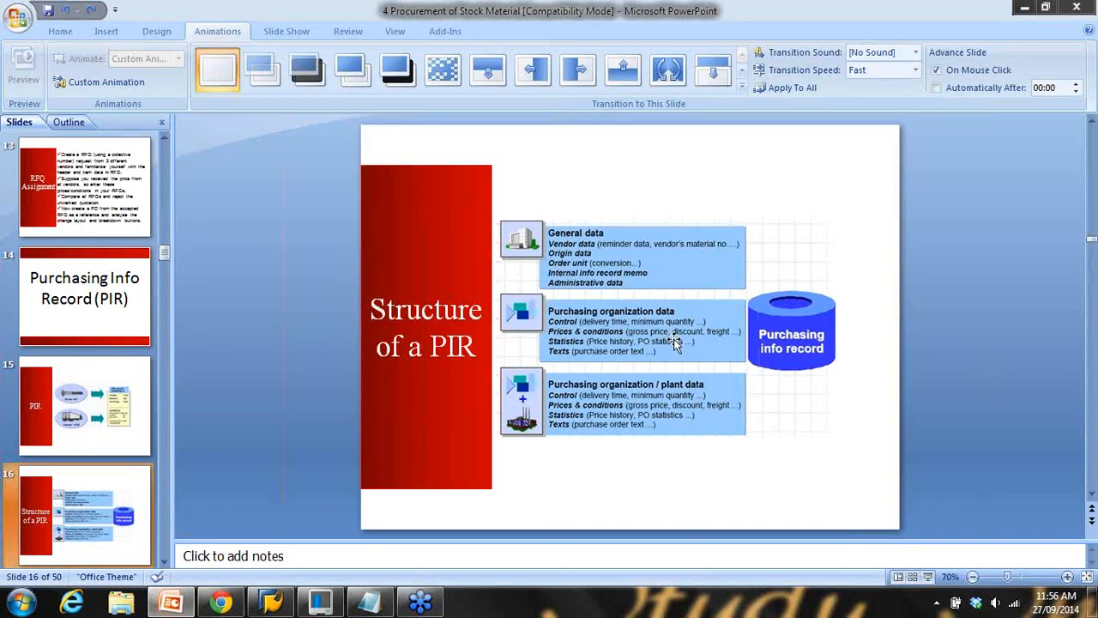
# Present the slide, circle General data and Purchasing organization/plant data with the pen, then erase the marks
pyautogui.click(927, 577)
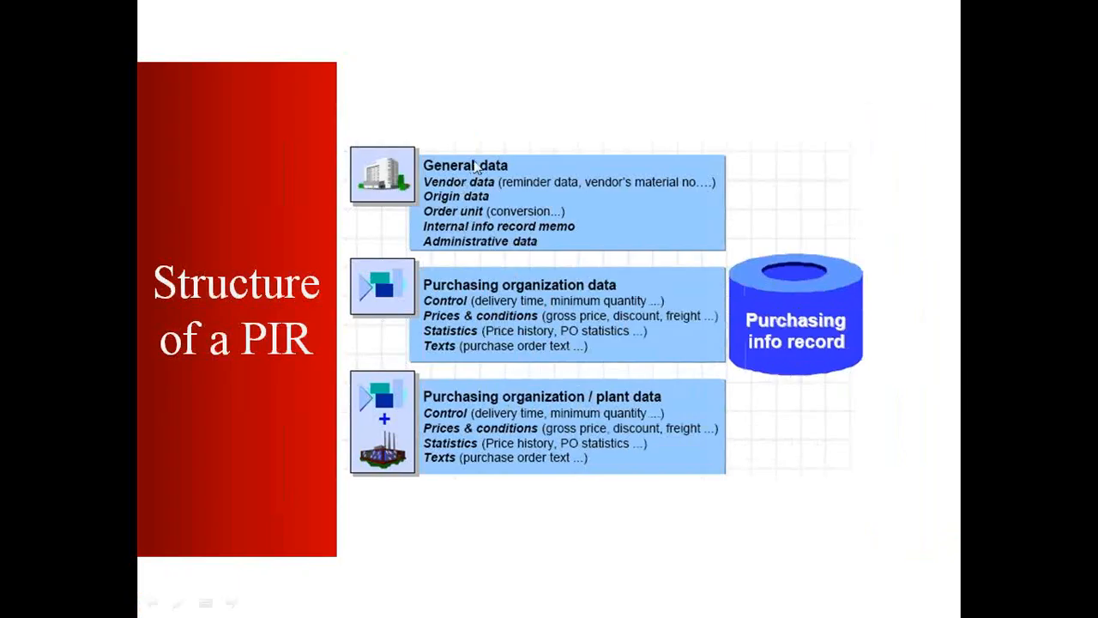
pyautogui.rightClick(989, 244)
pyautogui.click(984, 243)
pyautogui.moveTo(422, 151)
pyautogui.mouseDown()
pyautogui.moveTo(433, 178)
pyautogui.moveTo(524, 157)
pyautogui.moveTo(459, 130)
pyautogui.moveTo(422, 151)
pyautogui.mouseUp()
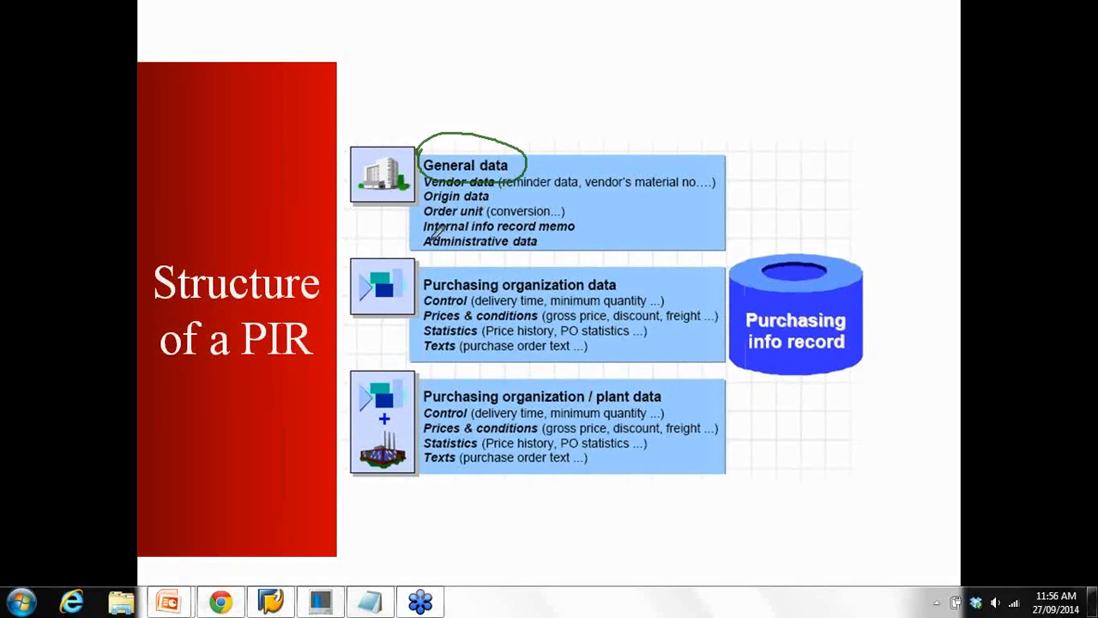
pyautogui.moveTo(425, 271)
pyautogui.mouseDown()
pyautogui.moveTo(448, 296)
pyautogui.moveTo(545, 303)
pyautogui.moveTo(623, 290)
pyautogui.moveTo(618, 278)
pyautogui.moveTo(509, 254)
pyautogui.moveTo(440, 254)
pyautogui.moveTo(426, 268)
pyautogui.mouseUp()
pyautogui.moveTo(424, 379)
pyautogui.mouseDown()
pyautogui.moveTo(429, 405)
pyautogui.moveTo(666, 402)
pyautogui.moveTo(643, 368)
pyautogui.moveTo(432, 361)
pyautogui.mouseUp()
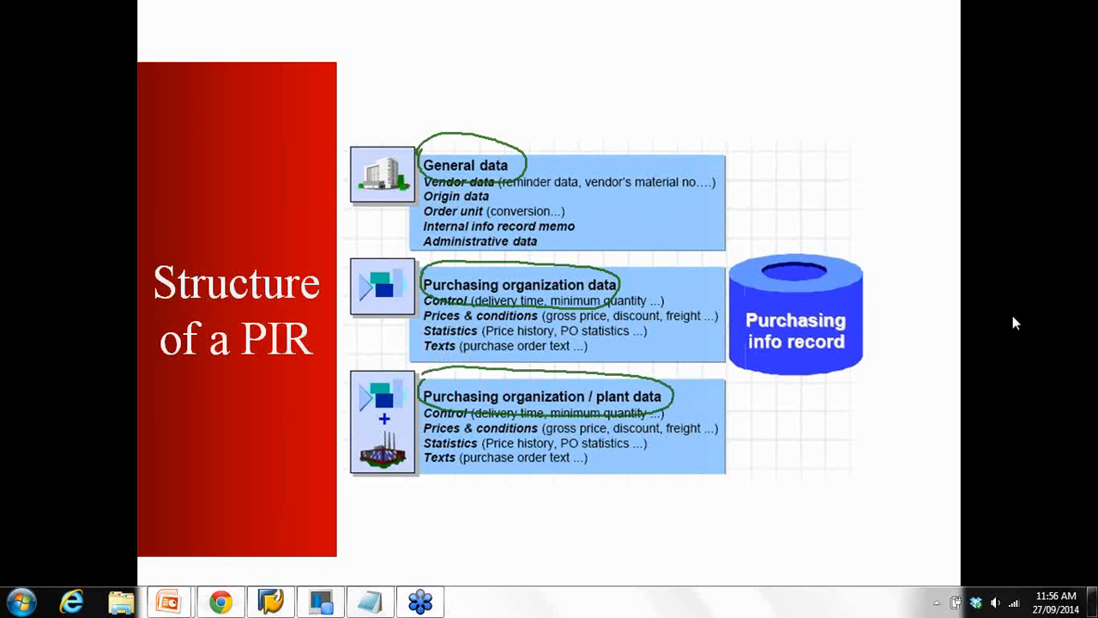
pyautogui.press('e')
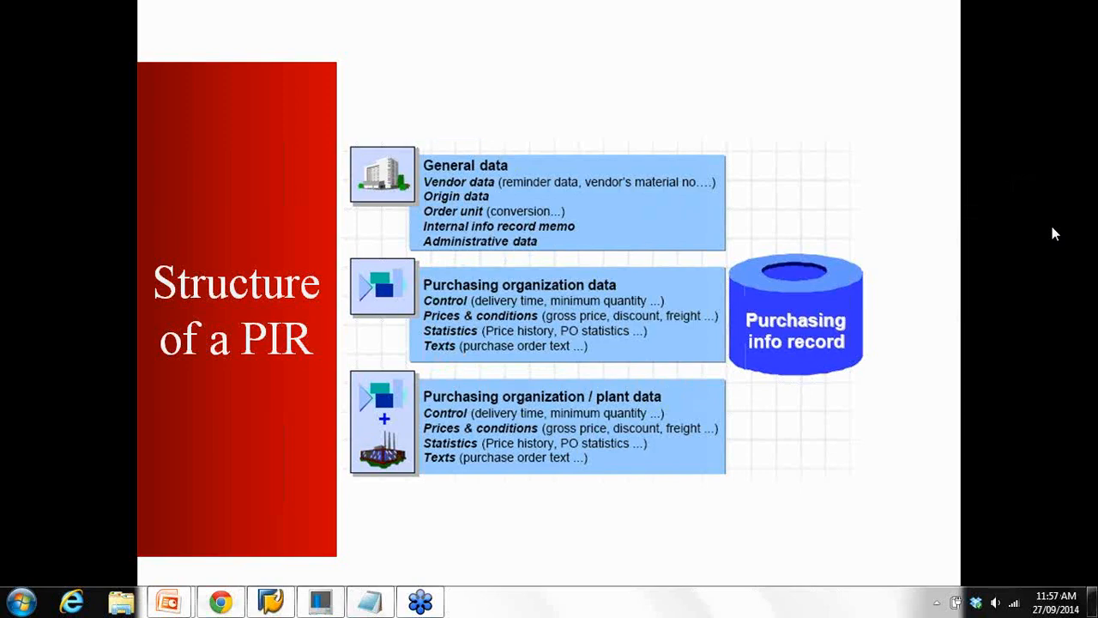
# End the slide show and return to the SAP Create Info Record screen
pyautogui.click(628, 291)
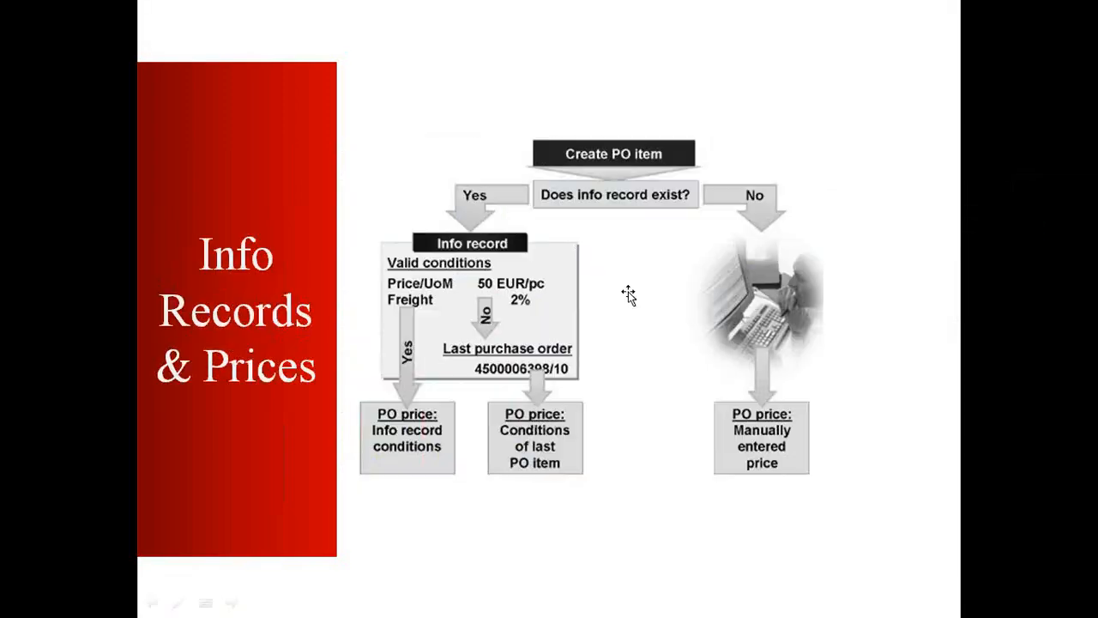
pyautogui.press('Escape')
pyautogui.scroll(1, 293, 354)
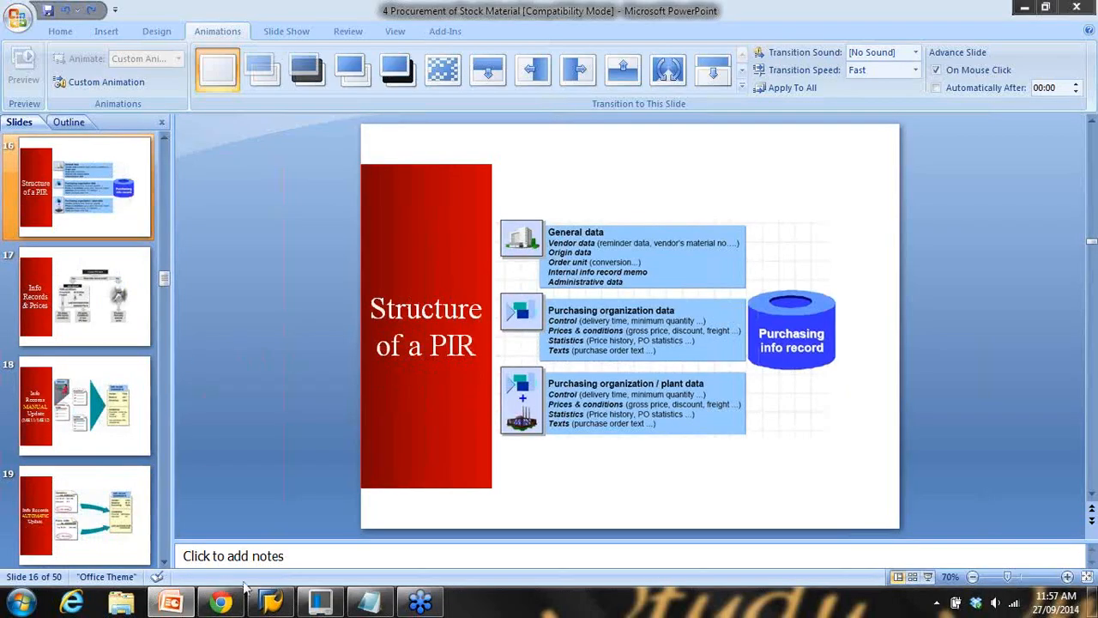
pyautogui.click(270, 600)
# Confirm the initial screen and accept the material warning to reach General Data
pyautogui.click(151, 165)
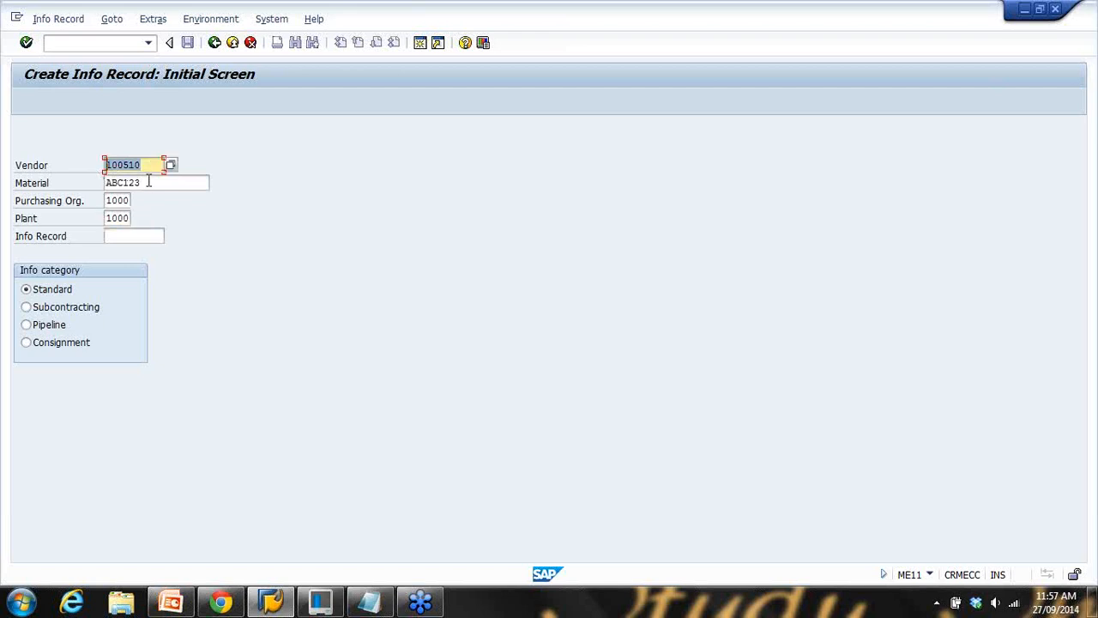
pyautogui.click(149, 182)
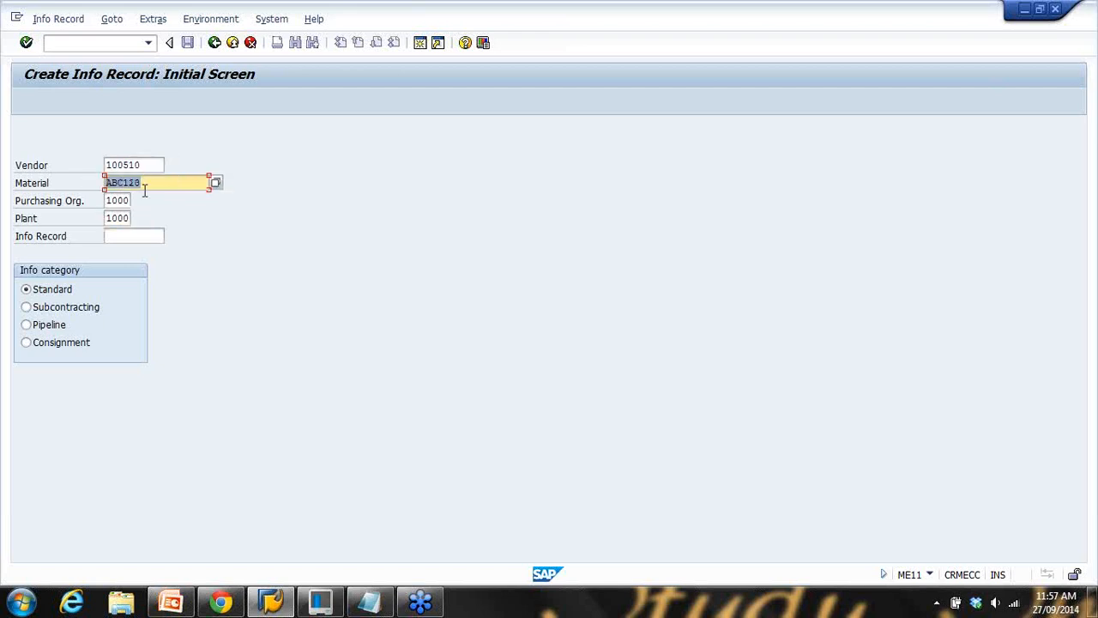
pyautogui.click(142, 183)
pyautogui.press('Return')
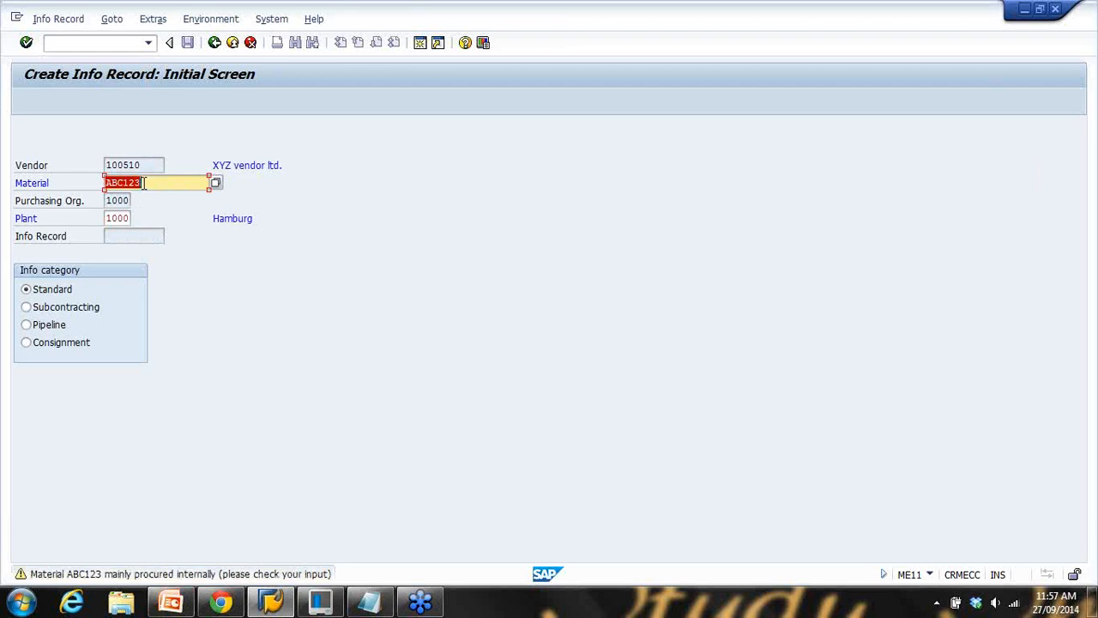
pyautogui.press('Return')
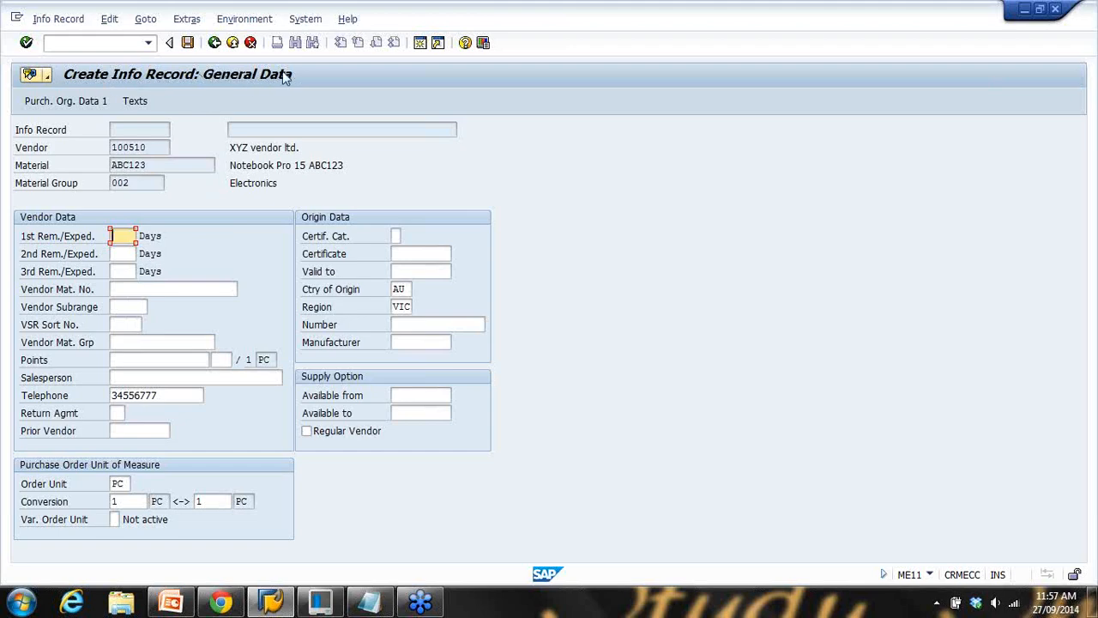
# Enter vendor material number XYZ123 and continue to Purch. Organization Data 1
pyautogui.click(171, 601)
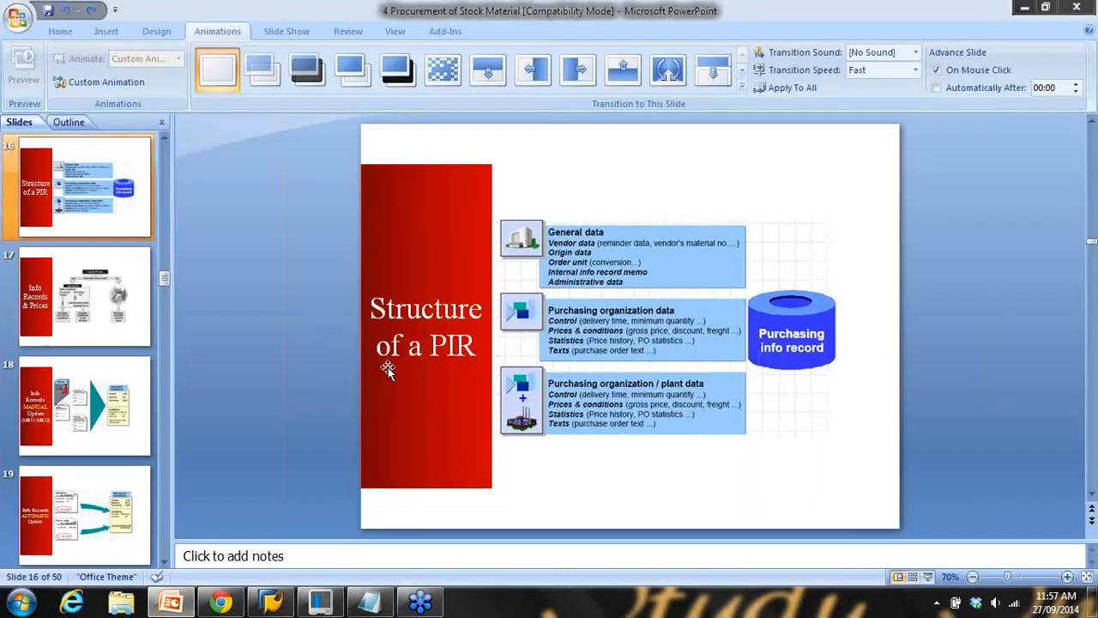
pyautogui.click(1023, 7)
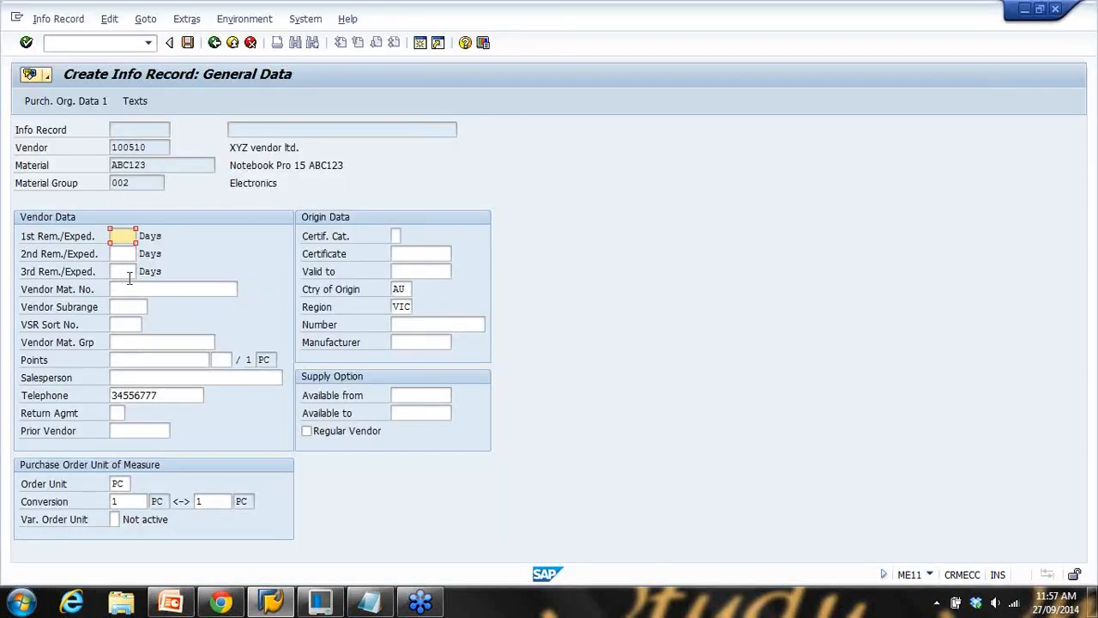
pyautogui.click(186, 291)
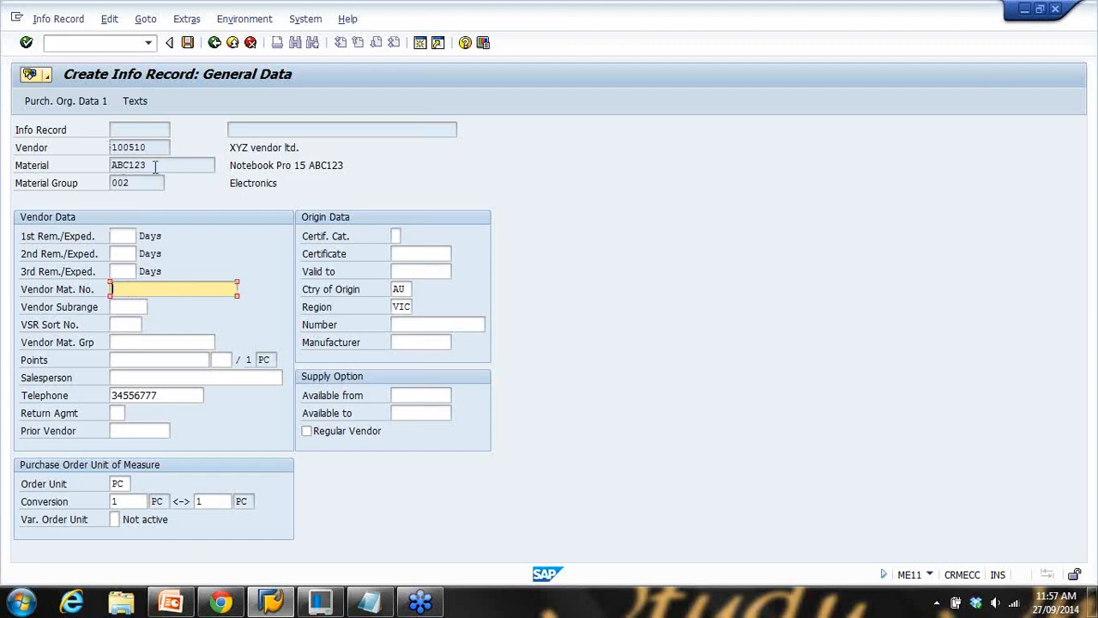
pyautogui.moveTo(213, 165); pyautogui.dragTo(75, 166)
pyautogui.click(173, 289)
pyautogui.write('XYZ123')
pyautogui.moveTo(172, 396); pyautogui.dragTo(96, 397)
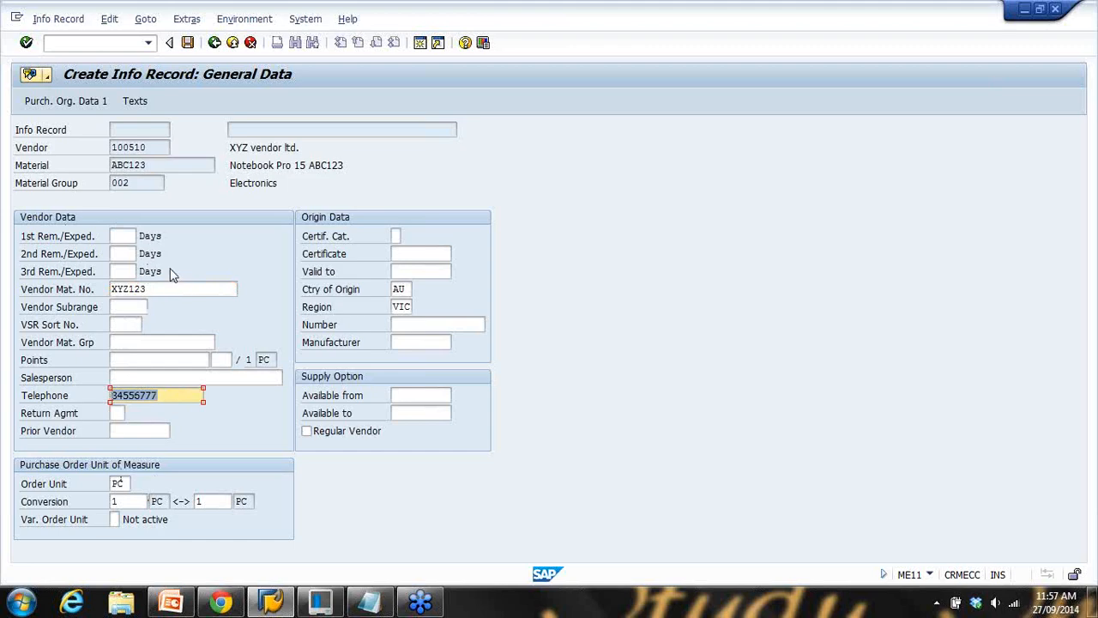
pyautogui.press('Return')
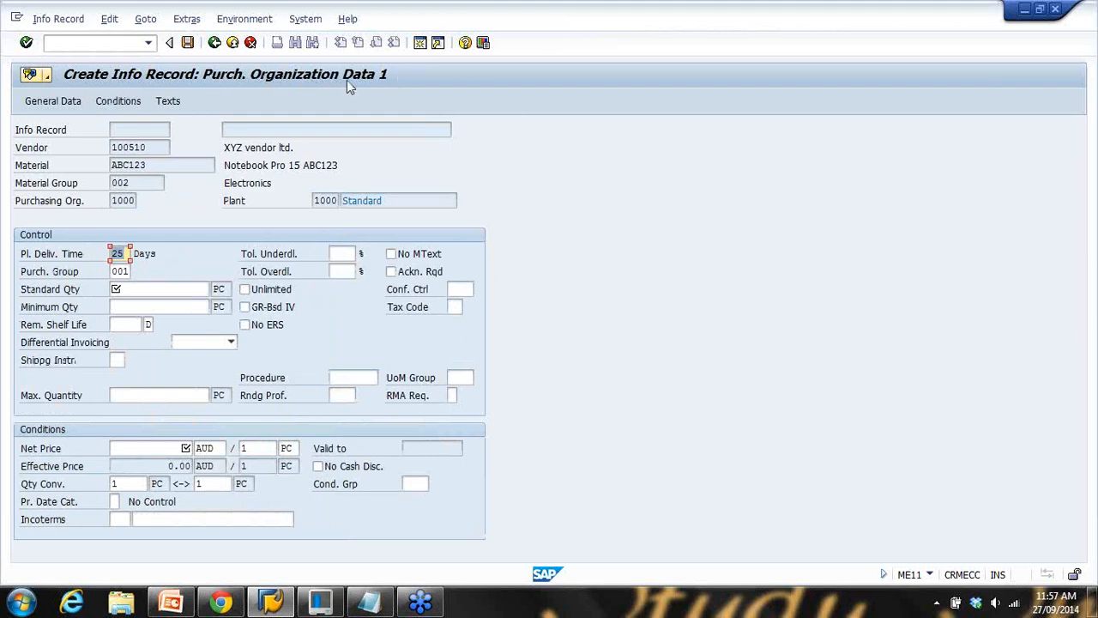
# Point out the 25-day planned delivery time, copy material ABC123, and open a second SAP session
pyautogui.click(171, 600)
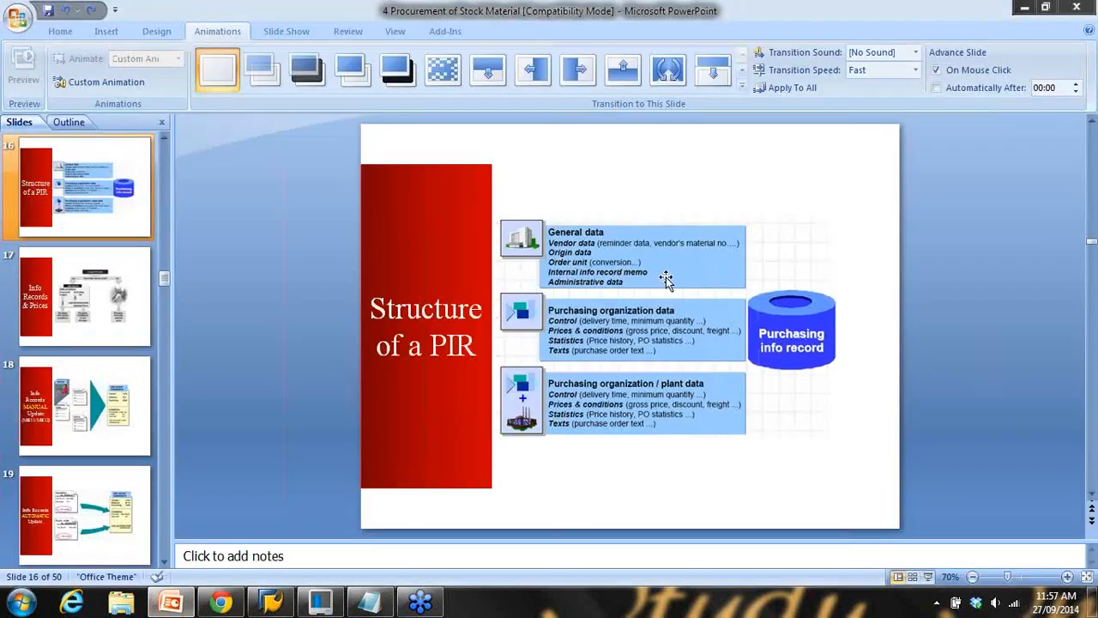
pyautogui.click(1018, 10)
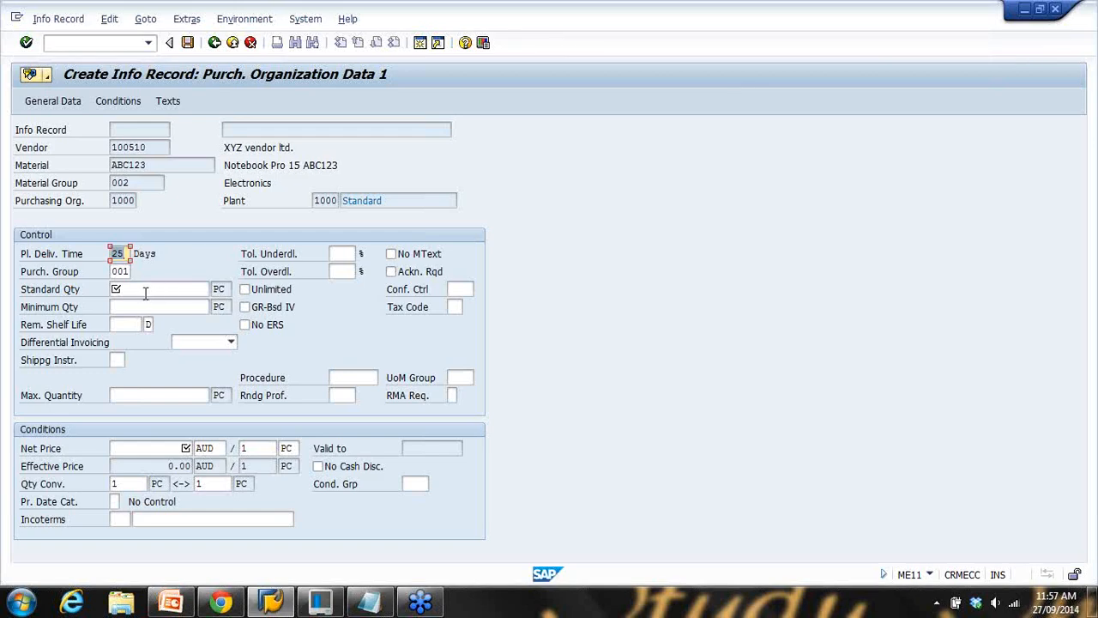
pyautogui.click(146, 292)
pyautogui.moveTo(126, 256); pyautogui.dragTo(83, 254)
pyautogui.moveTo(214, 165); pyautogui.dragTo(69, 160)
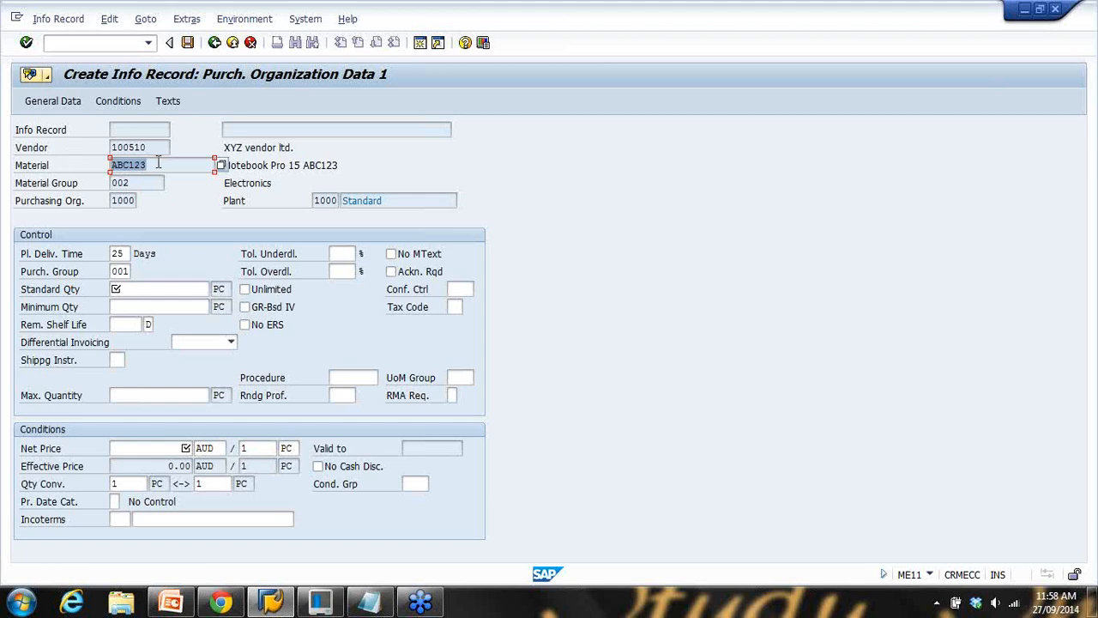
pyautogui.hotkey('ctrl', 'c')
pyautogui.click(421, 45)
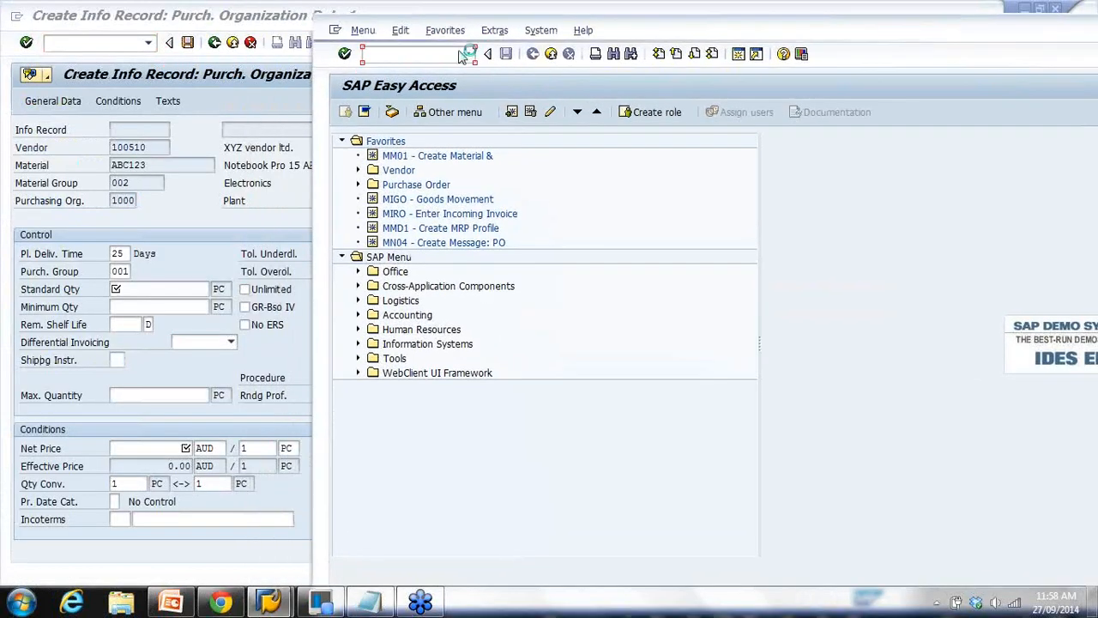
# Open material ABC123 in MM02, confirming the view selection and organizational levels
pyautogui.write('mm02')
pyautogui.press('Return')
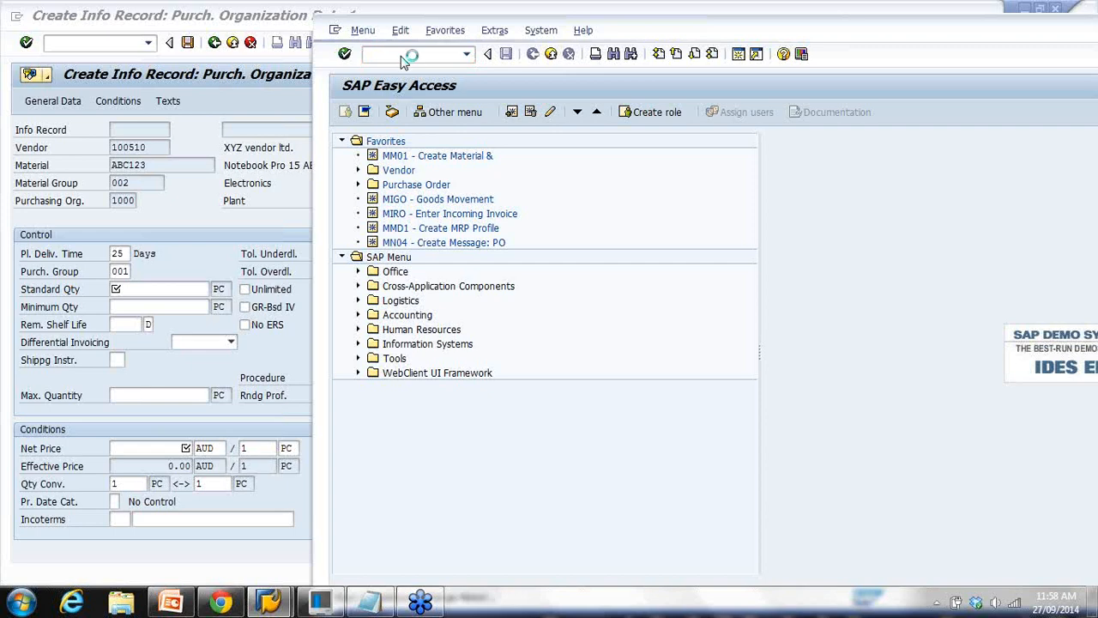
pyautogui.press('Tab')
pyautogui.press('Return')
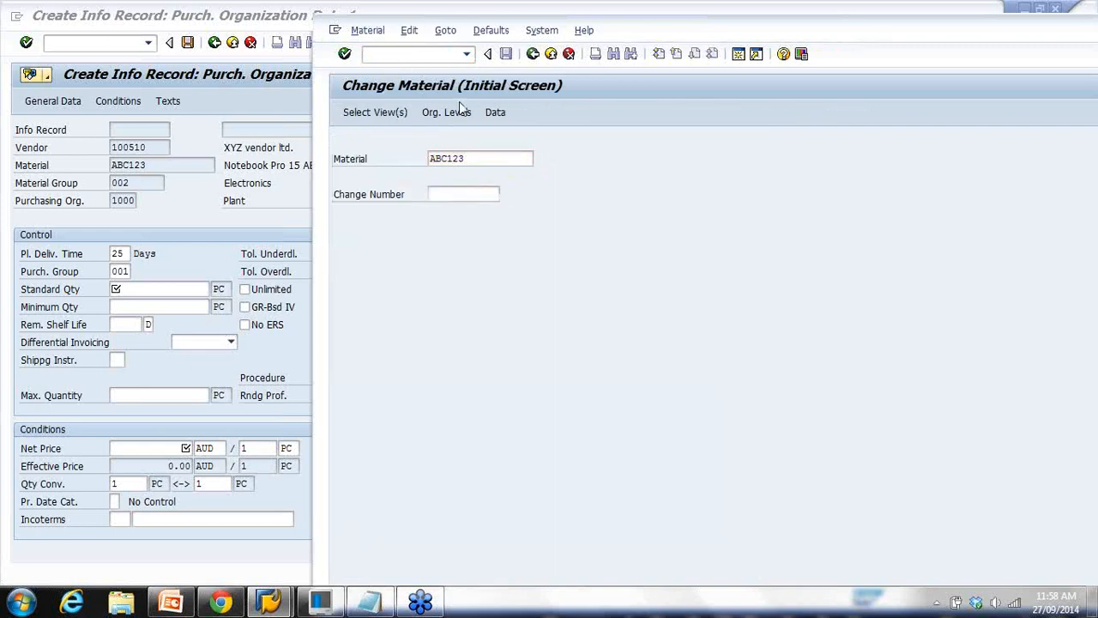
pyautogui.press('Return')
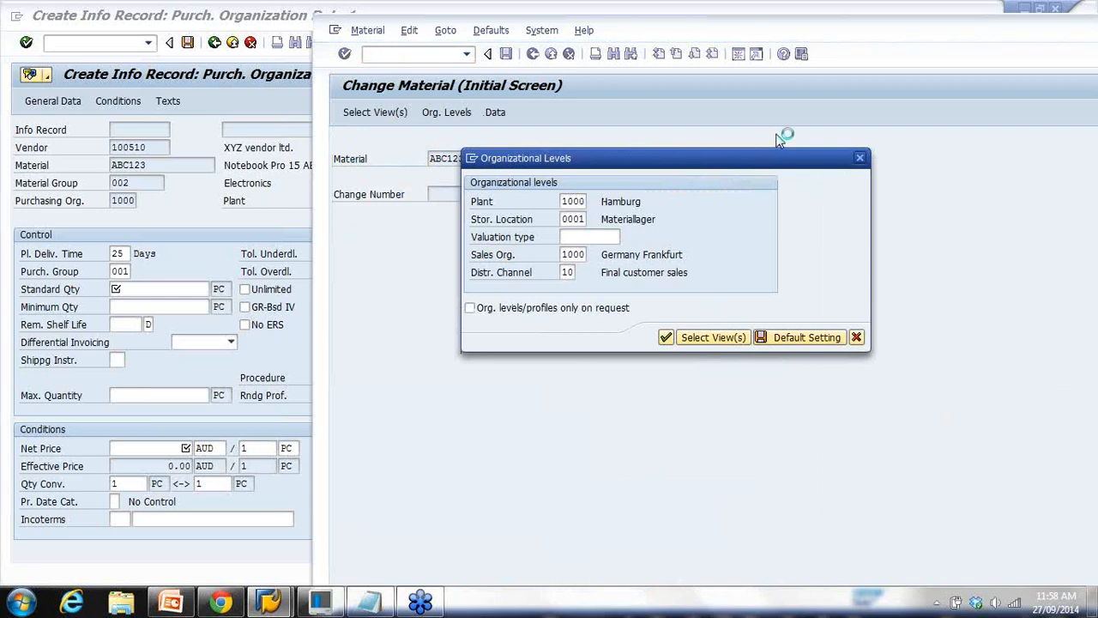
# Check the 25-day planned delivery time on the MRP 2 view, then return to the info record
pyautogui.click(824, 141)
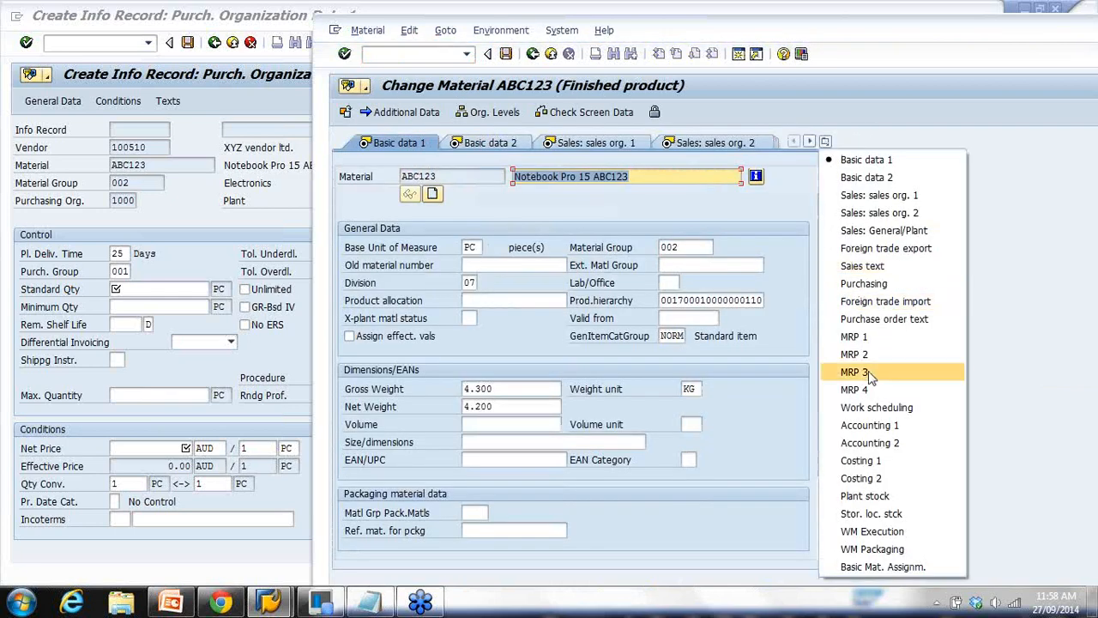
pyautogui.click(871, 354)
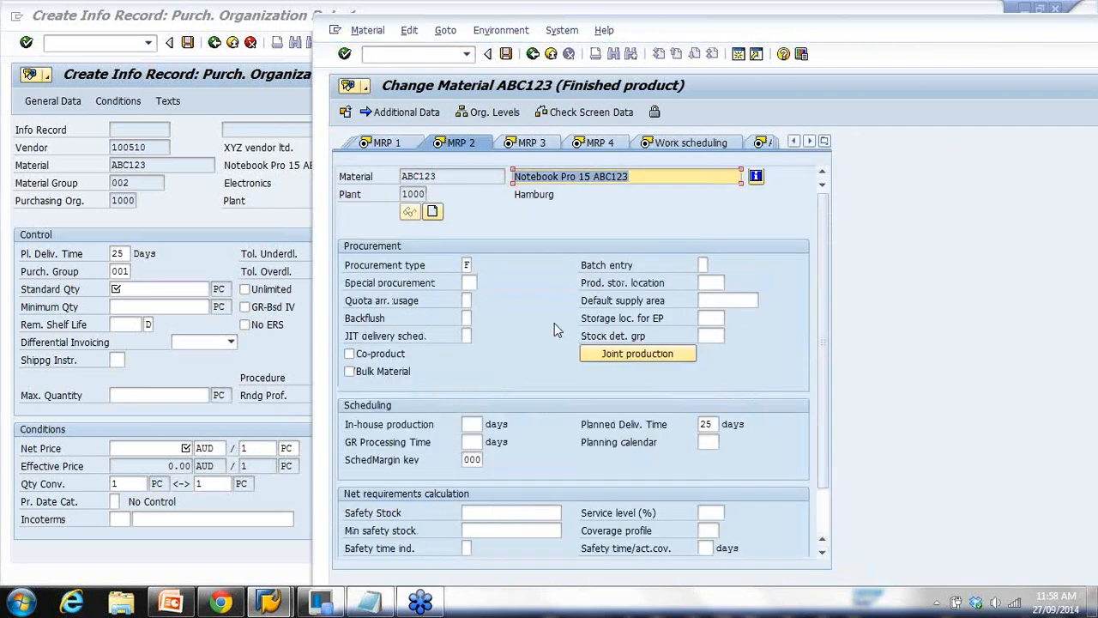
pyautogui.doubleClick(706, 424)
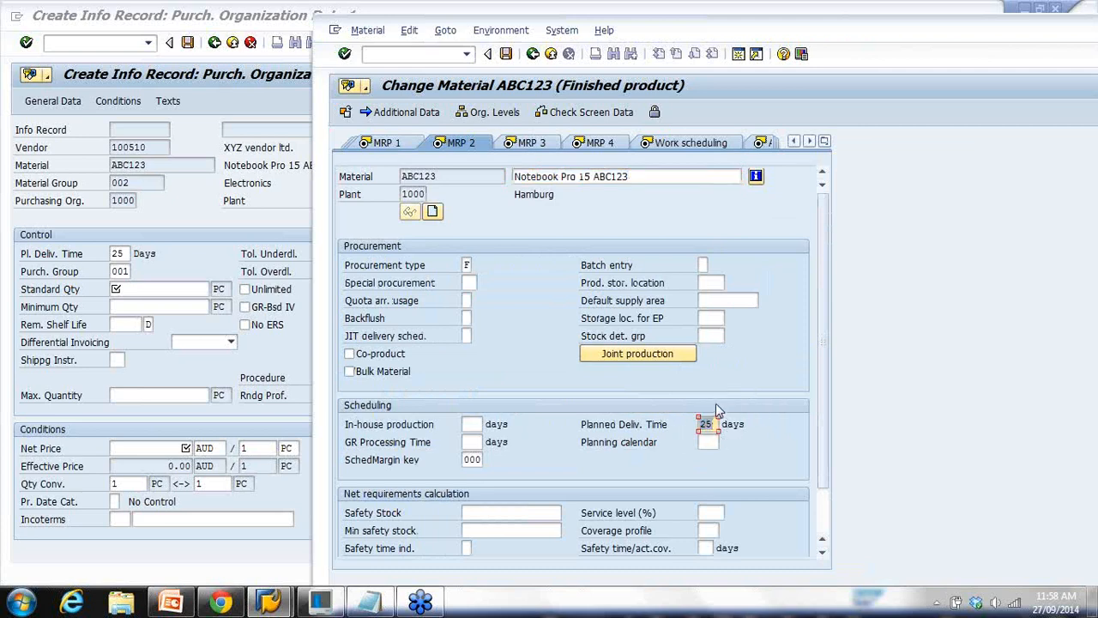
pyautogui.doubleClick(127, 254)
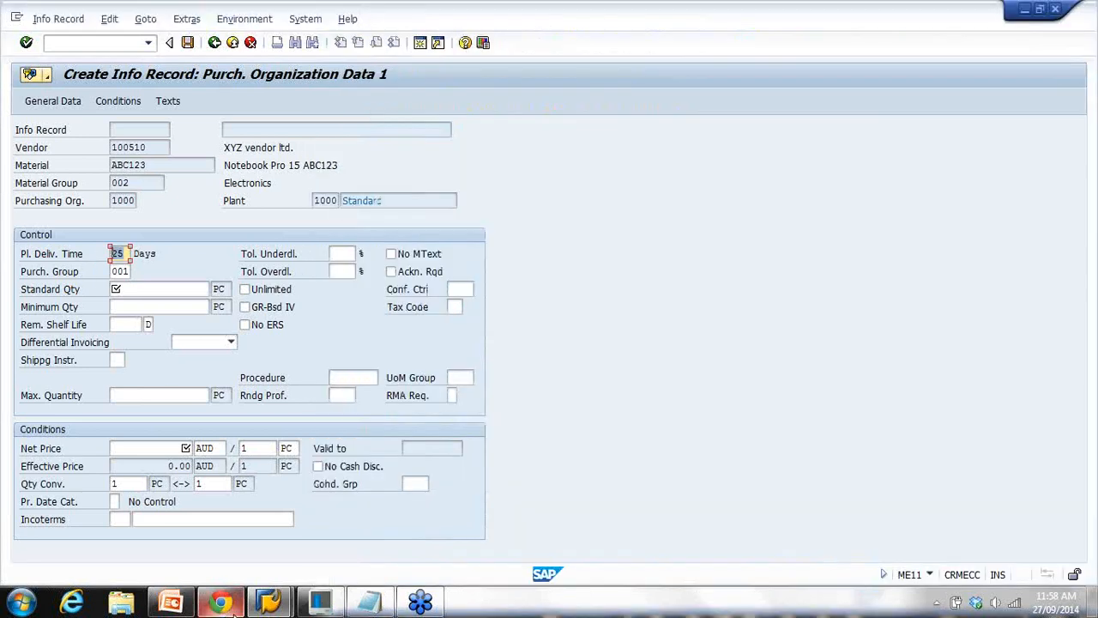
# Close the MM02 material change window for ABC123
pyautogui.moveTo(286, 608)
pyautogui.click(385, 527)
pyautogui.moveTo(984, 31); pyautogui.dragTo(614, 55)
pyautogui.click(1003, 38)
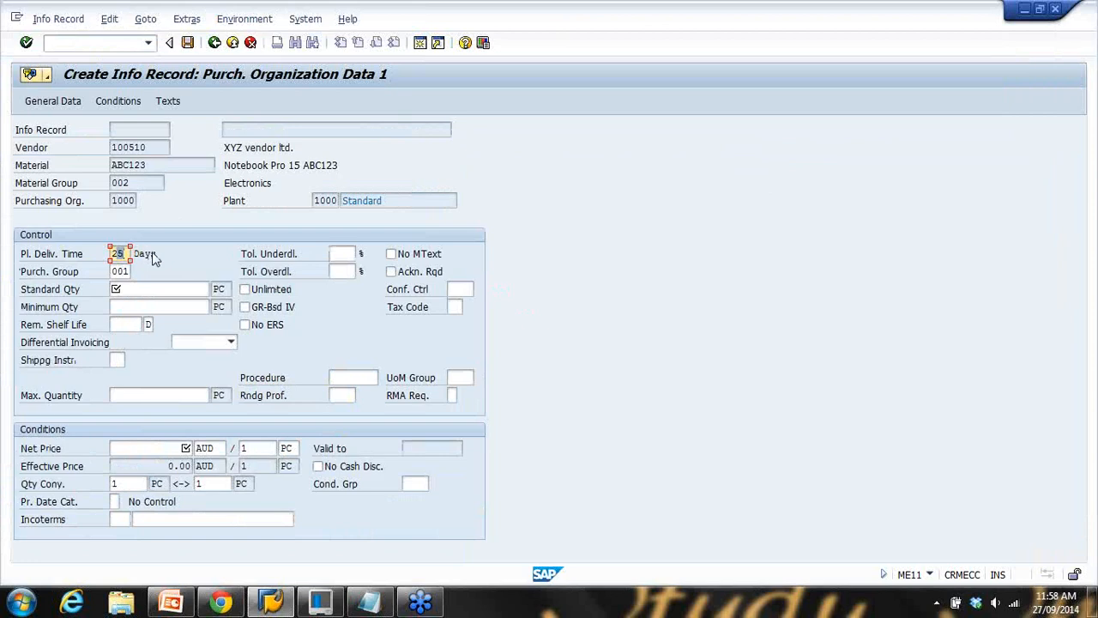
# Set info record planned delivery time 26 days, standard quantity 15, minimum quantity 2
pyautogui.press('BackSpace')
pyautogui.write('6')
pyautogui.click(162, 289)
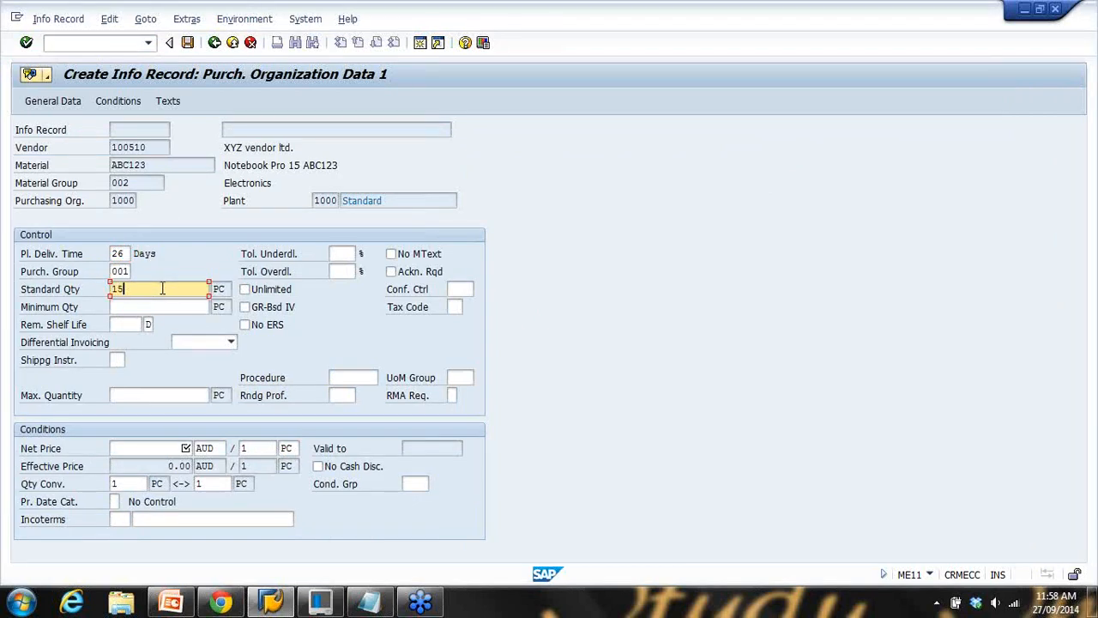
pyautogui.press('Tab')
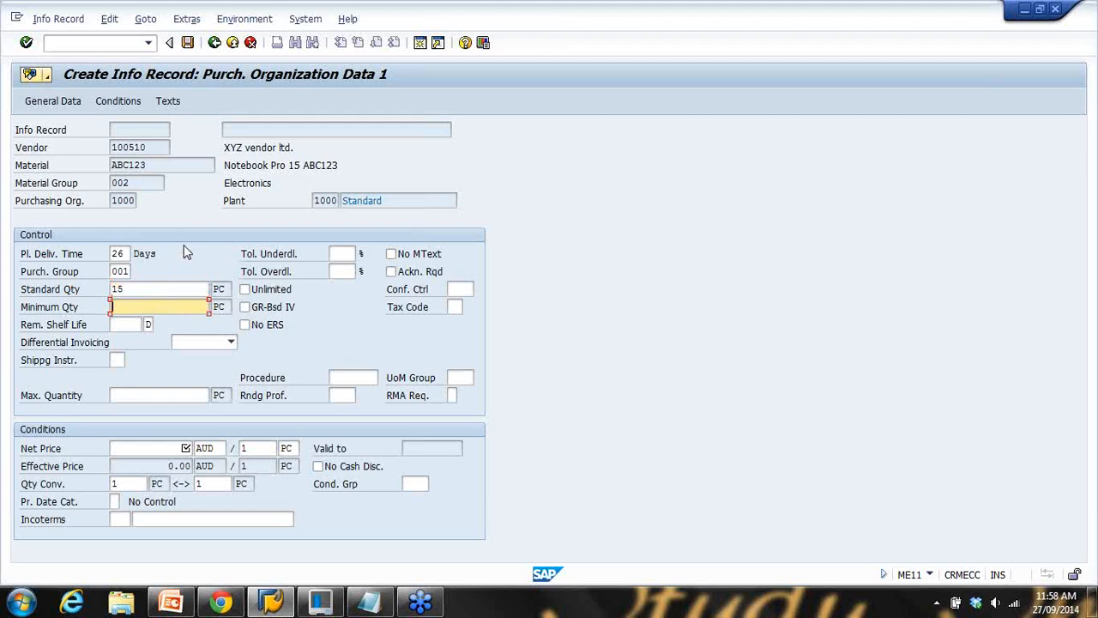
pyautogui.click(175, 446)
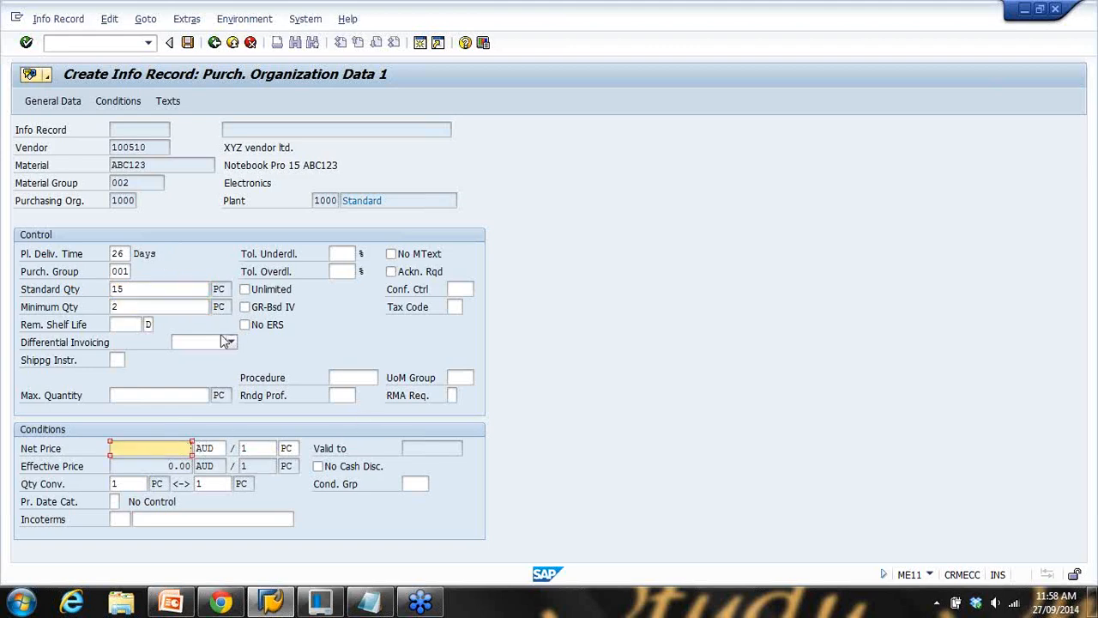
pyautogui.click(369, 601)
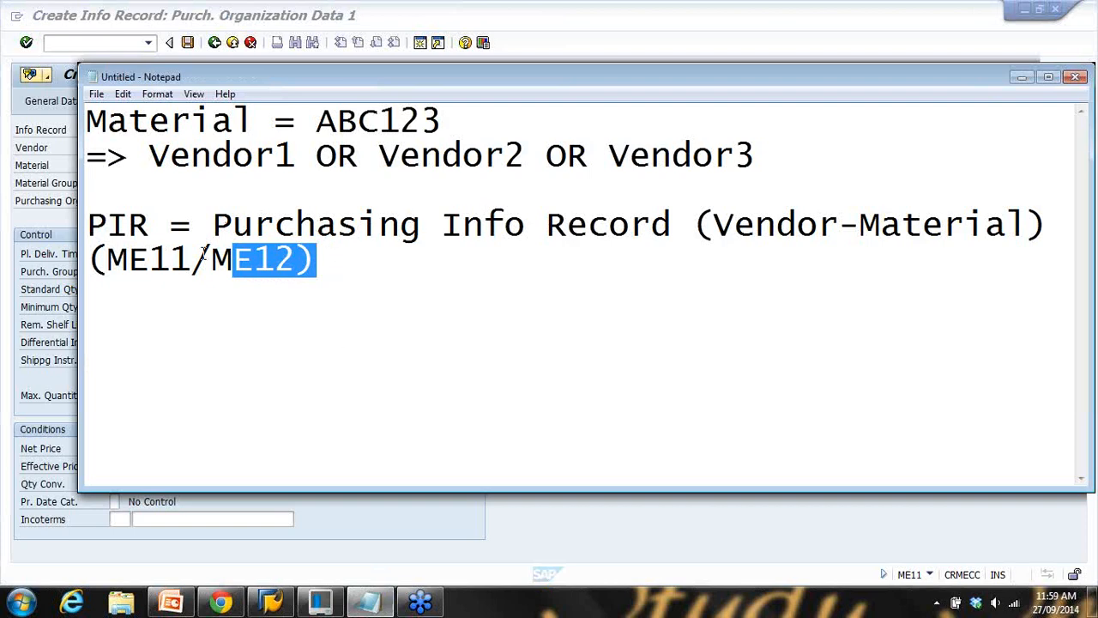
# Compare material number ABC123 in the info record with the material name in the notes
pyautogui.click(368, 269)
pyautogui.click(393, 522)
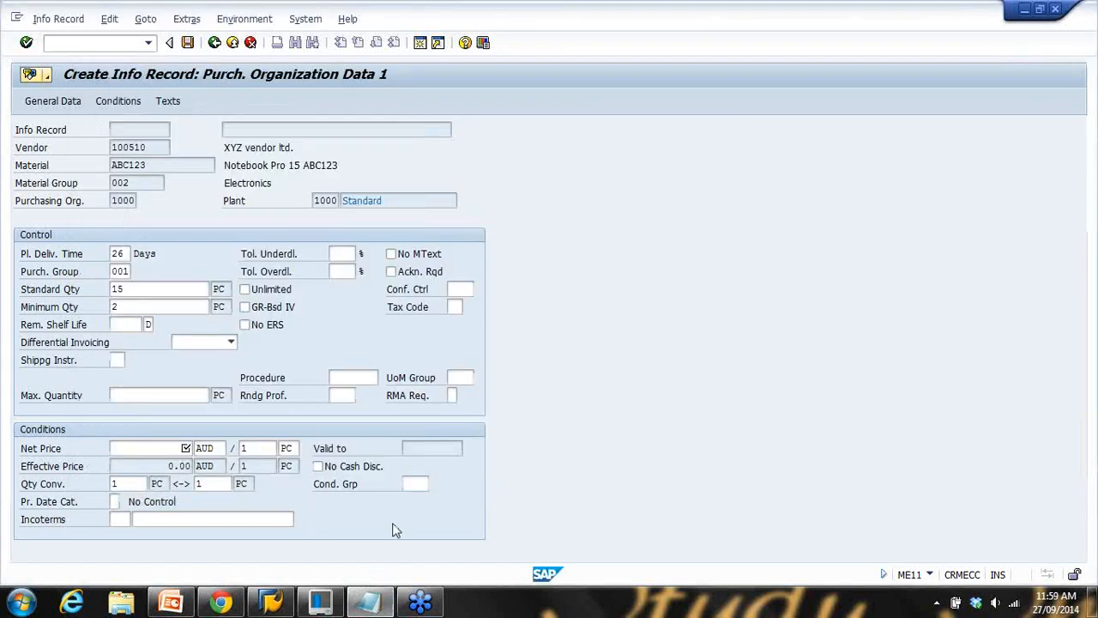
pyautogui.moveTo(155, 167); pyautogui.dragTo(80, 175)
pyautogui.click(369, 600)
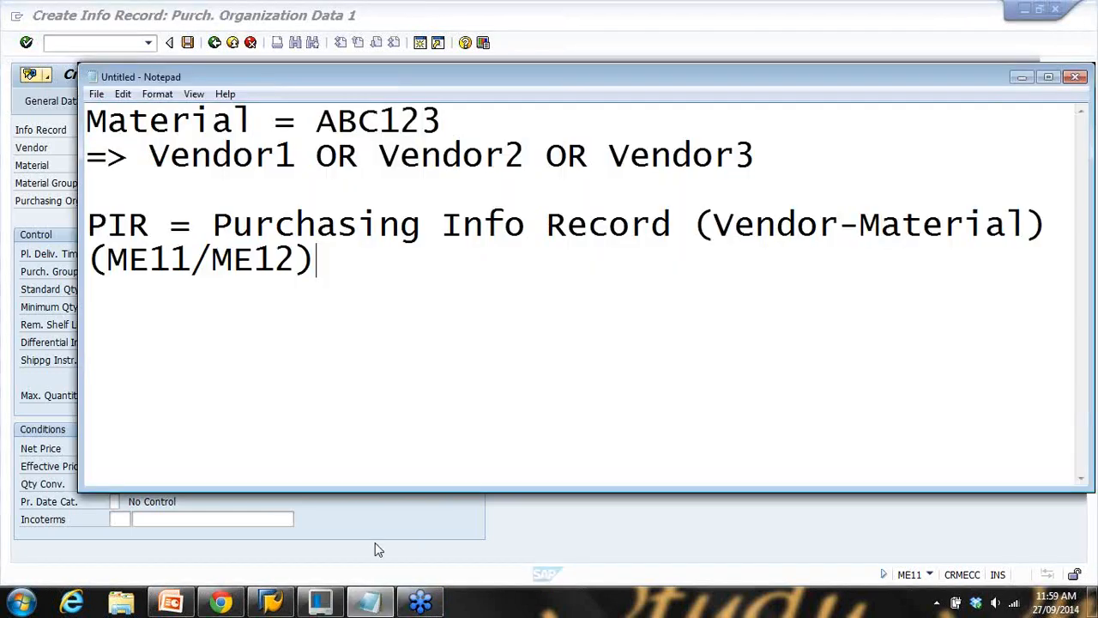
pyautogui.moveTo(337, 122); pyautogui.dragTo(442, 122)
pyautogui.click(371, 601)
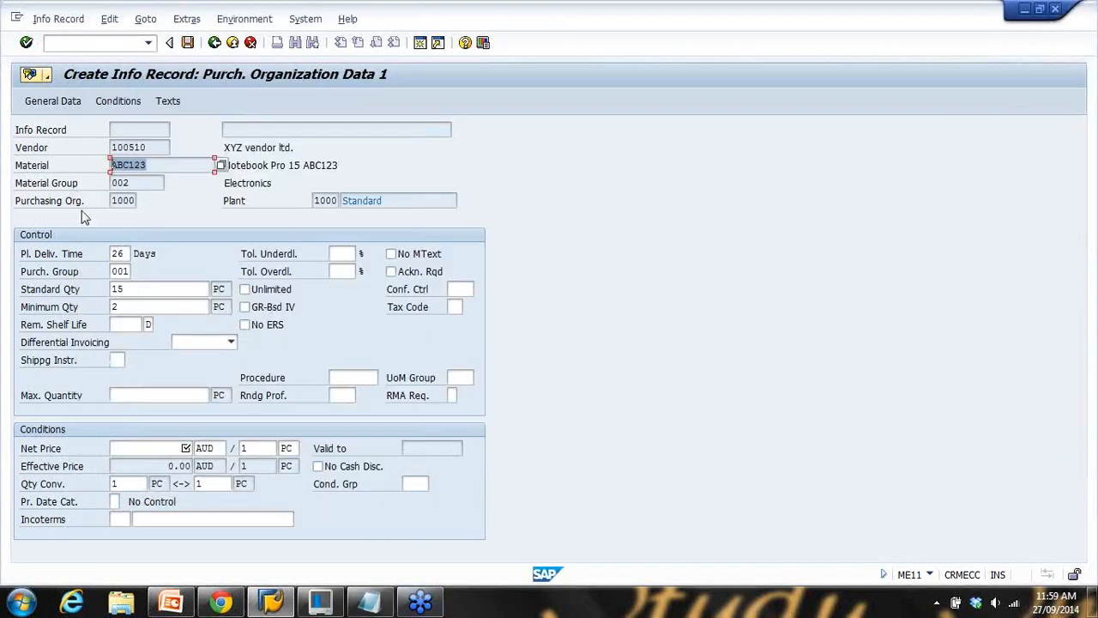
# Paste the vendor number in brackets after Vendor1 and move 'OR Vendor2 OR Vendor3' to a new line
pyautogui.moveTo(148, 147); pyautogui.dragTo(70, 168)
pyautogui.hotkey('ctrl', 'c')
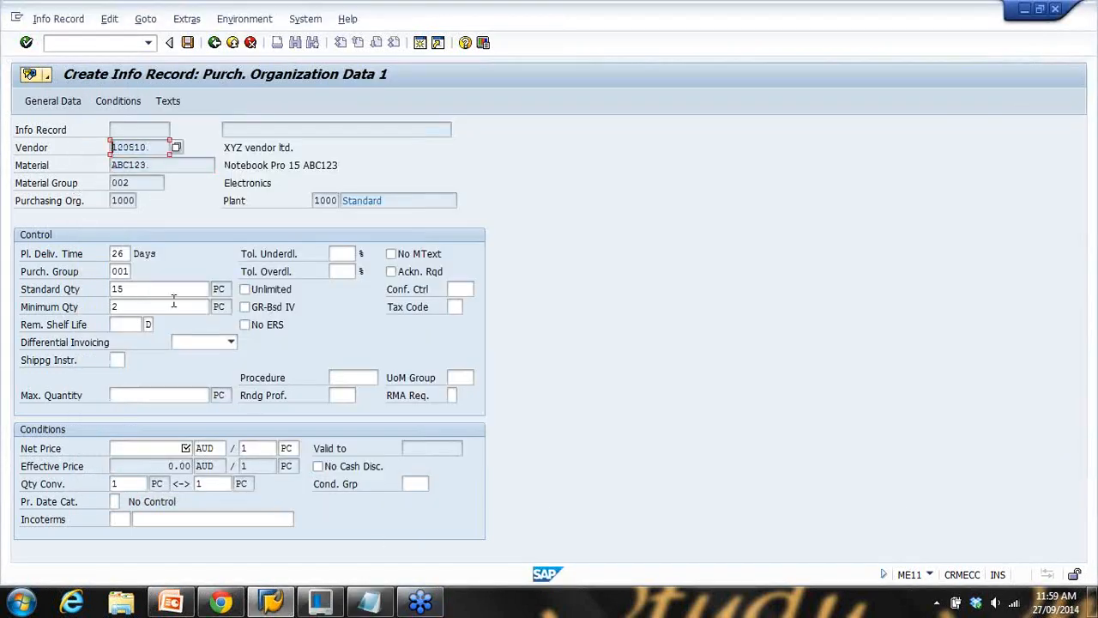
pyautogui.click(364, 603)
pyautogui.click(295, 155)
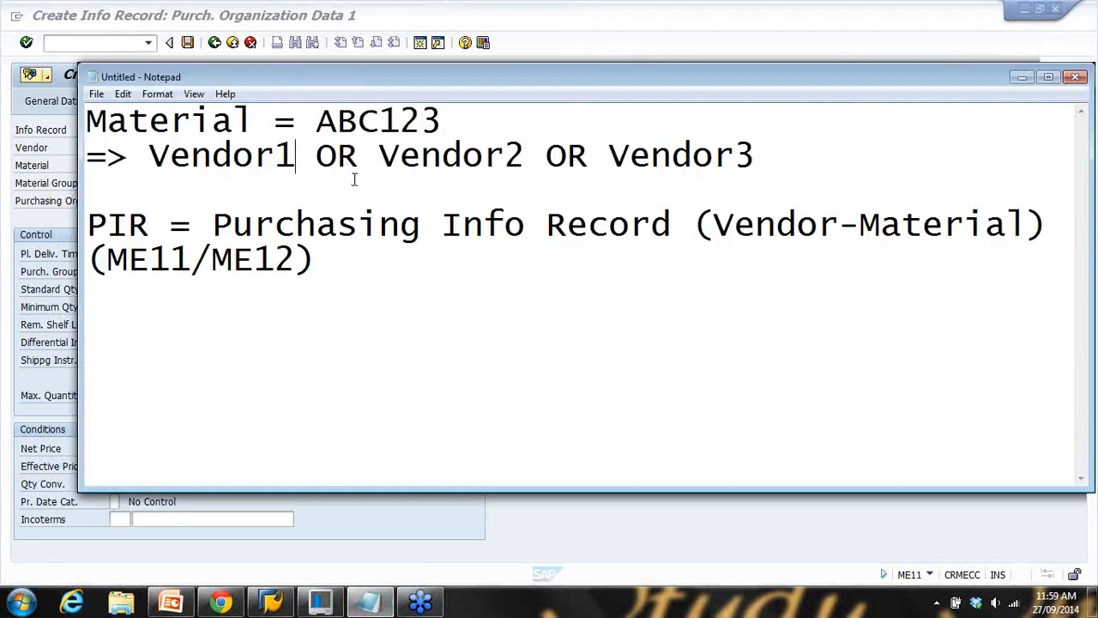
pyautogui.write('(')
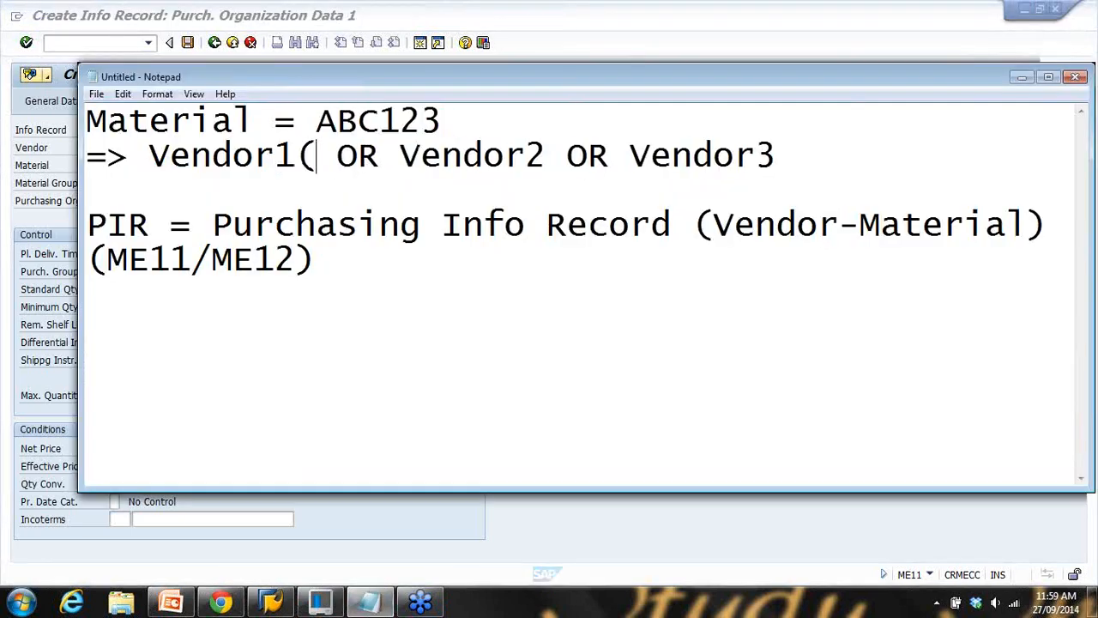
pyautogui.hotkey('ctrl', 'v')
pyautogui.write('(')
pyautogui.press('BackSpace')
pyautogui.write(')')
pyautogui.press('Return')
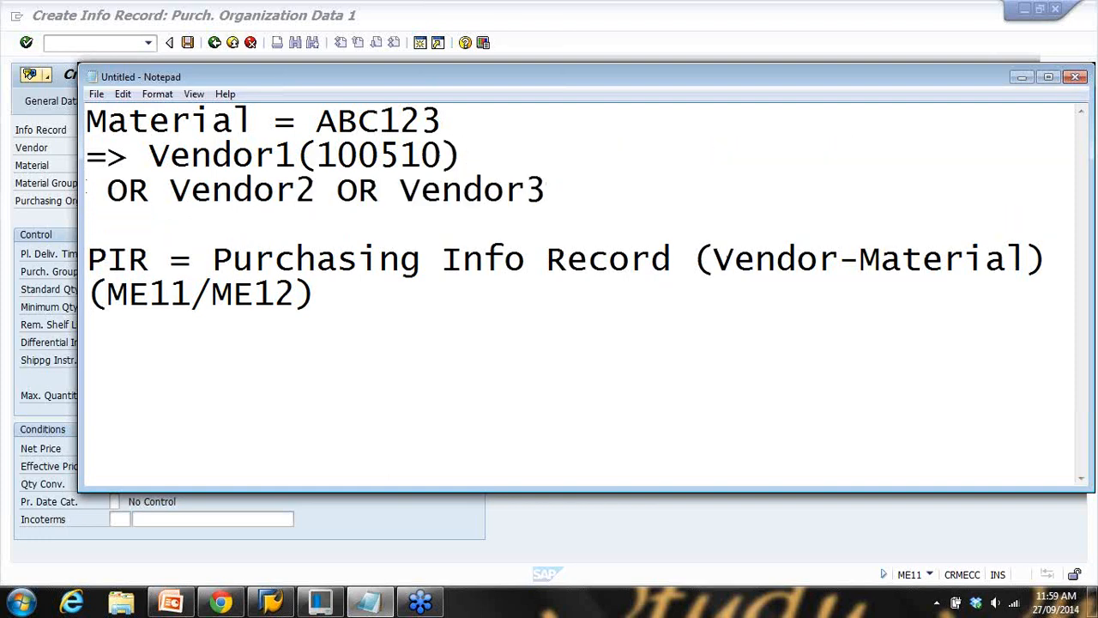
pyautogui.press('Delete')
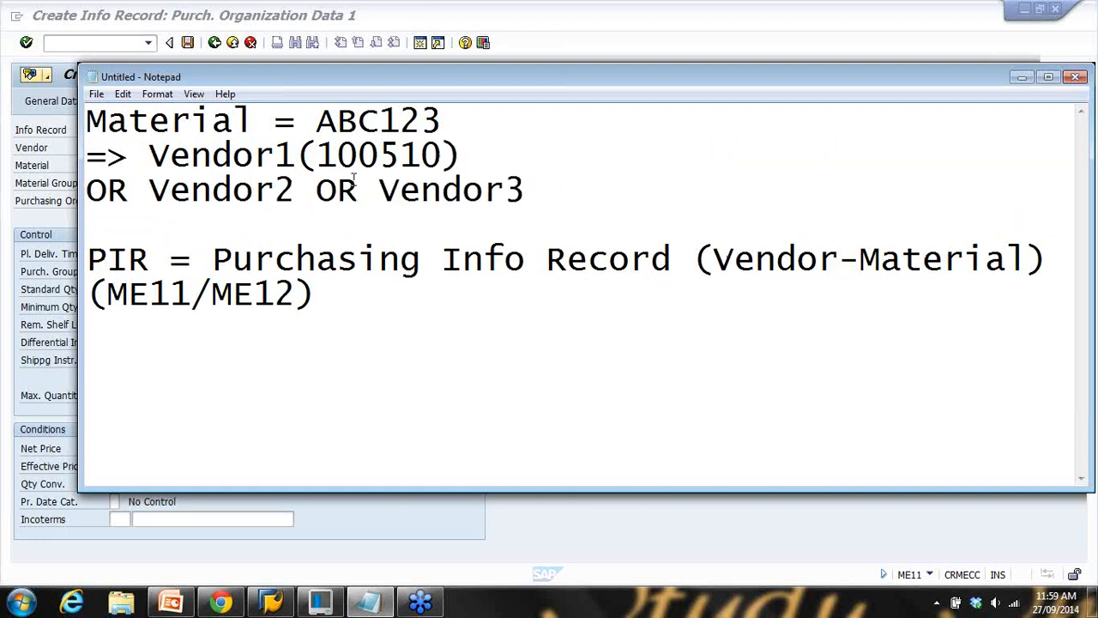
pyautogui.click(440, 537)
# Enter a net price of 88 AUD per 1 PC and continue past Purch. Organization Data 2 without a quotation
pyautogui.click(176, 449)
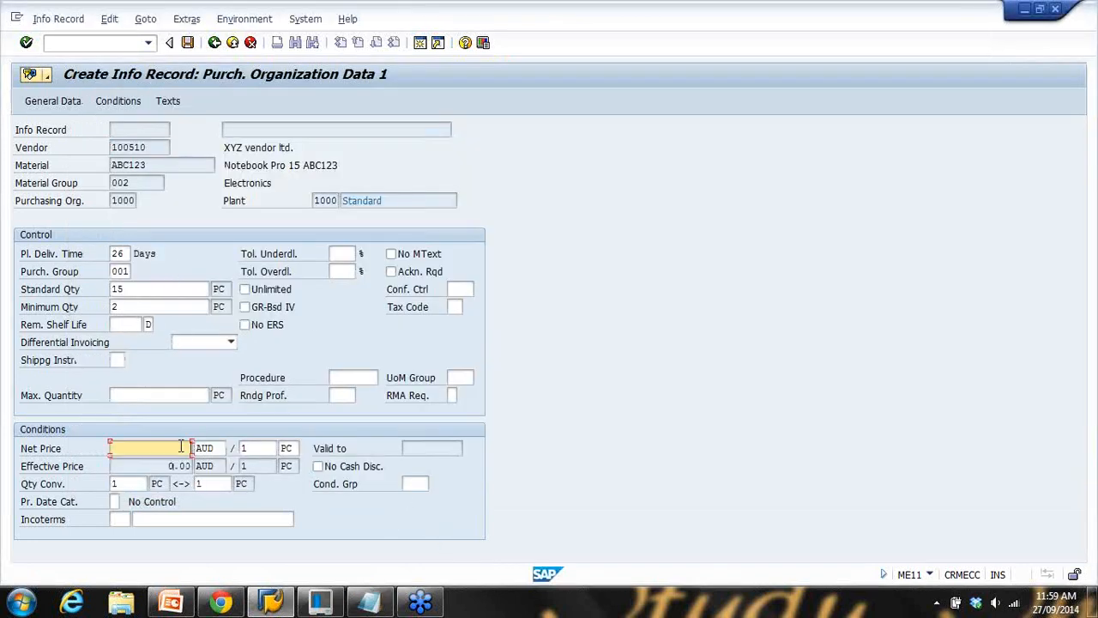
pyautogui.write('88')
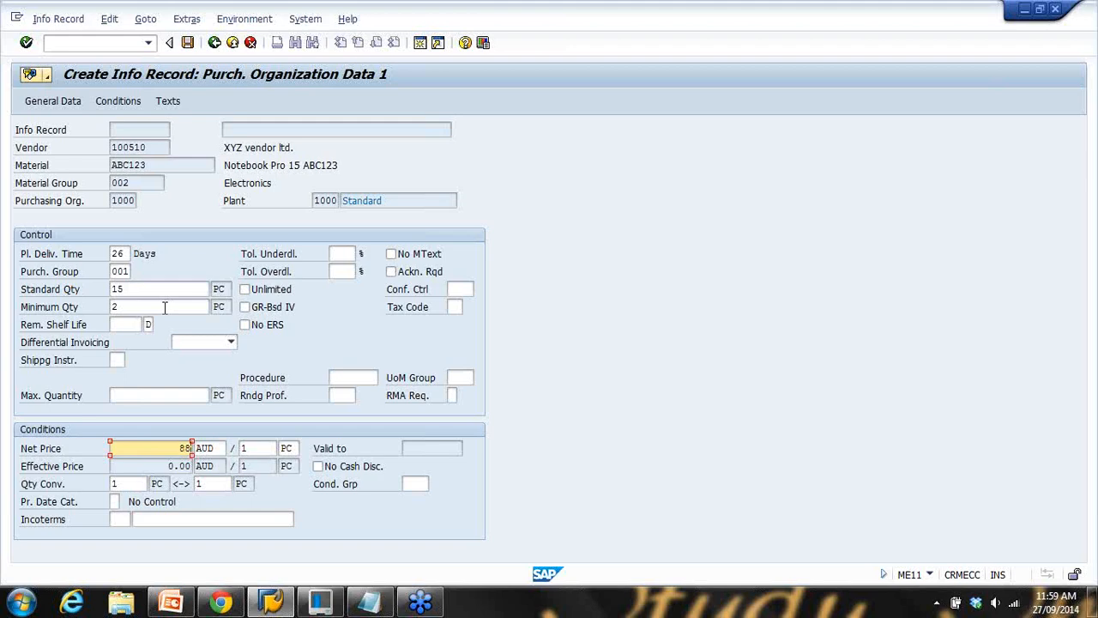
pyautogui.click(260, 449)
pyautogui.press('Return')
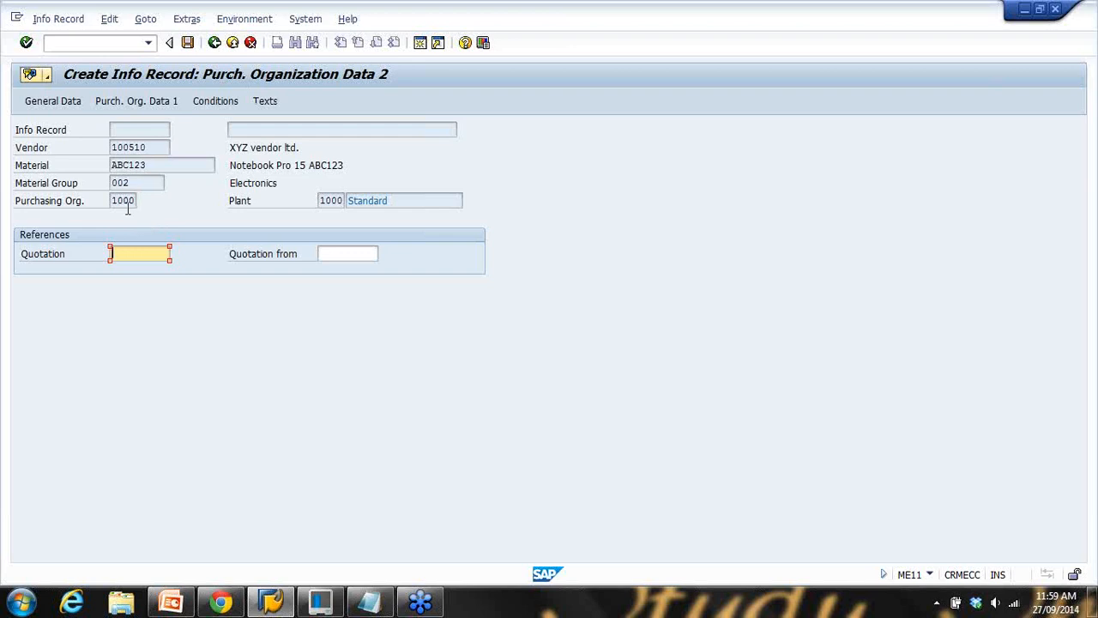
pyautogui.press('Return')
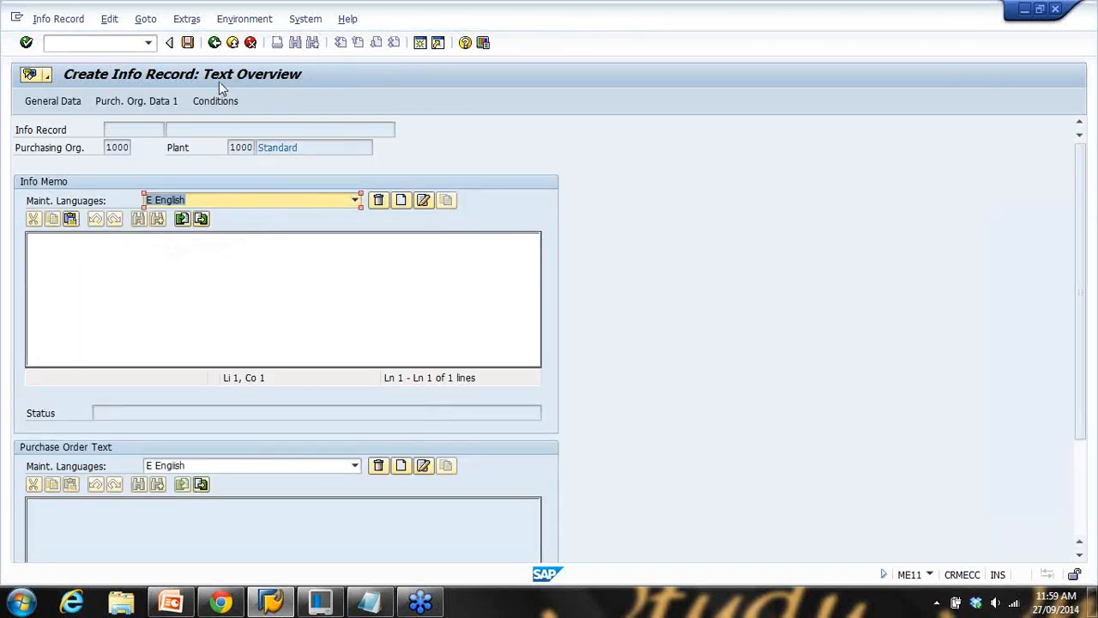
# Write 'The price is valid till Dec 2014' as the info record's Info Memo
pyautogui.click(61, 266)
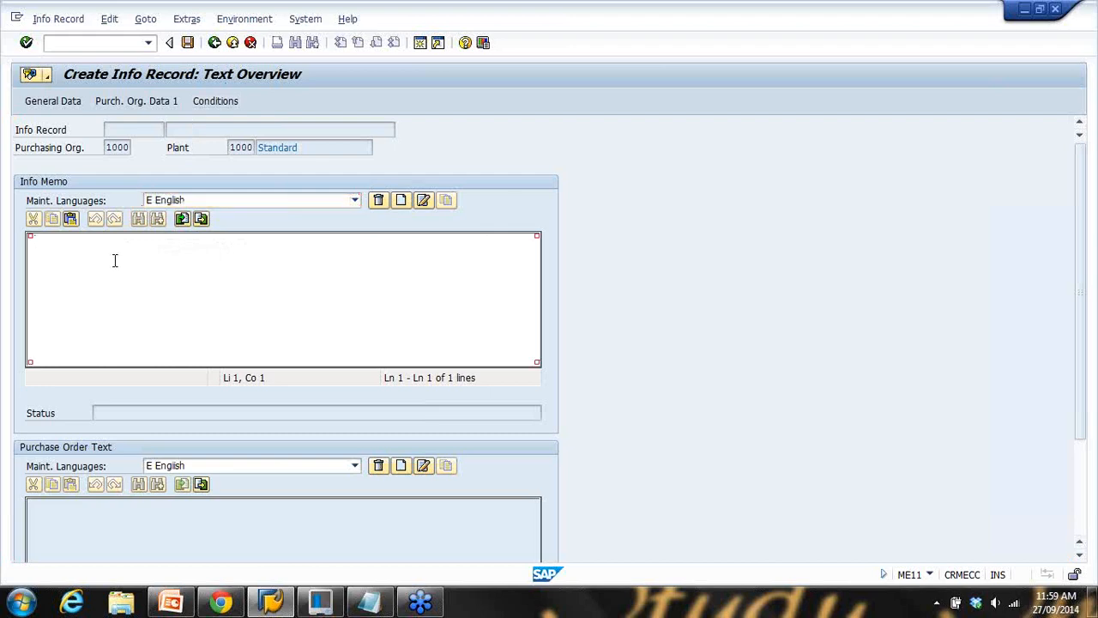
pyautogui.write('The pr')
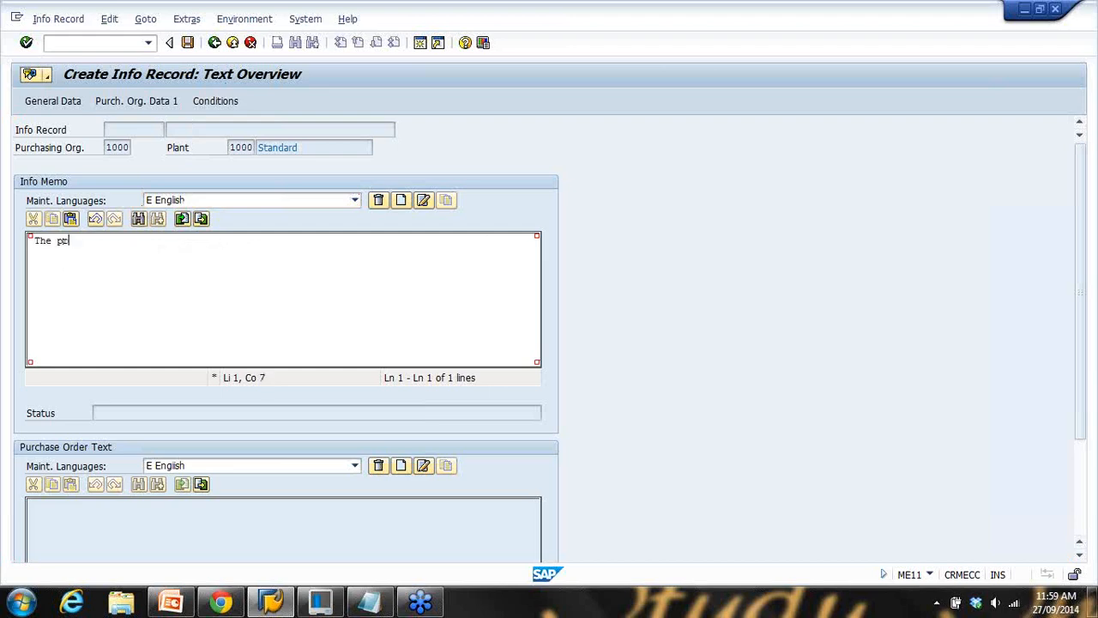
pyautogui.write('ice is valid till Dec 201')
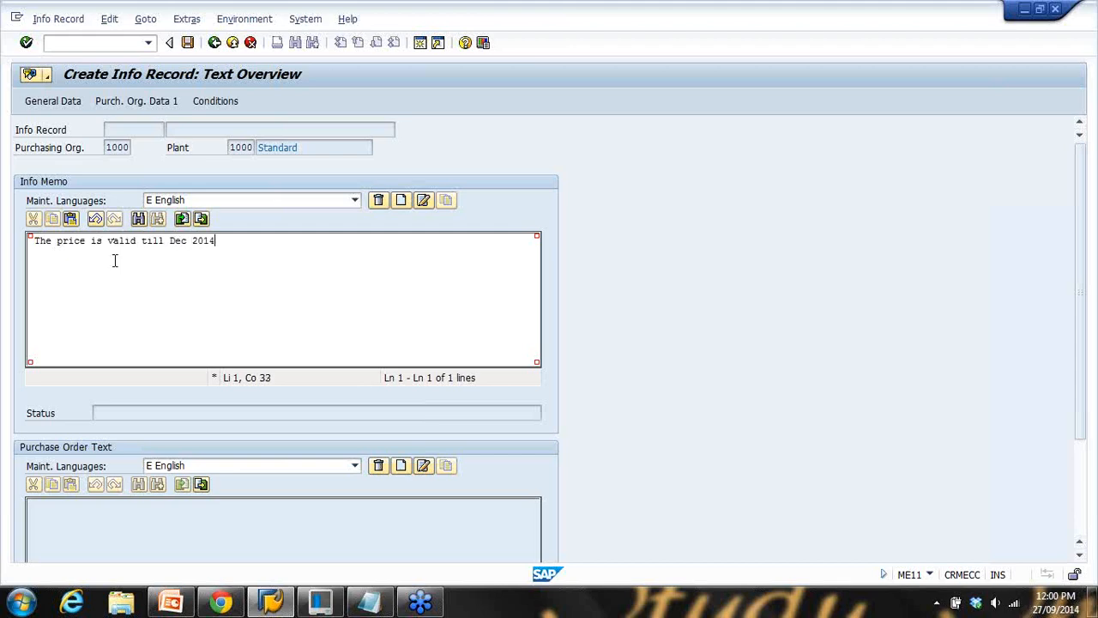
pyautogui.write('4')
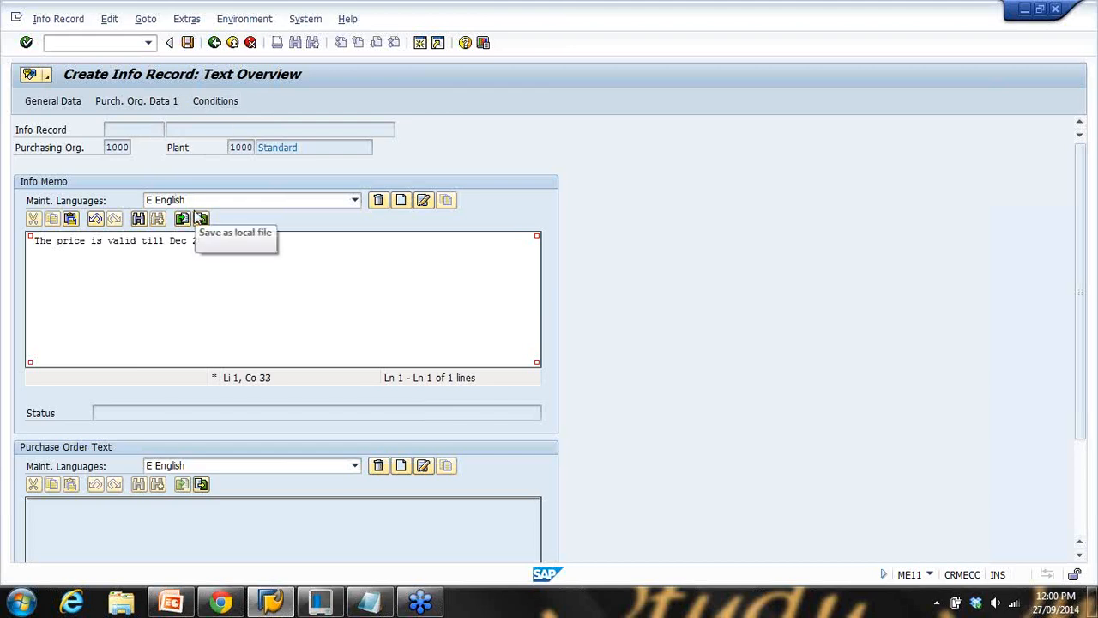
pyautogui.press('Return')
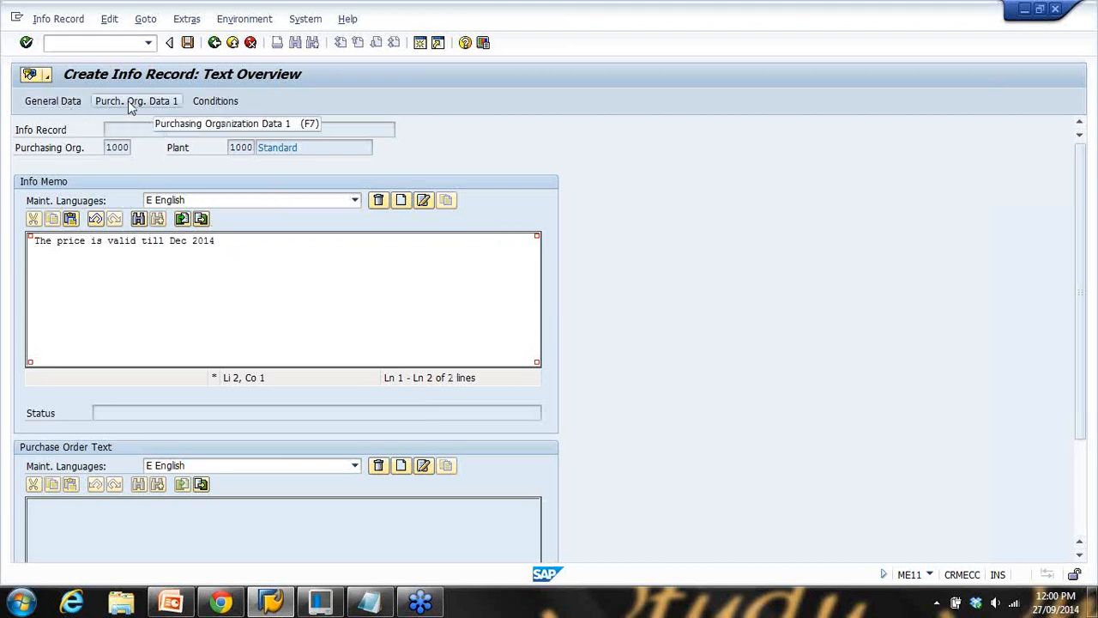
pyautogui.click(217, 104)
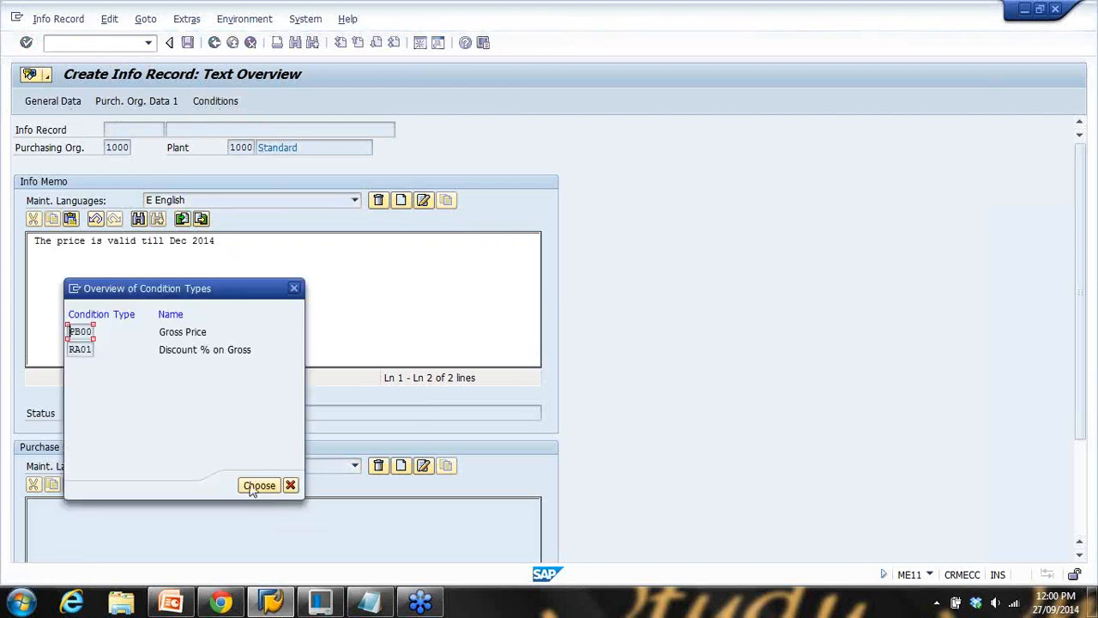
# Open the PB00 gross price condition showing 88.00 AUD per PC
pyautogui.click(261, 486)
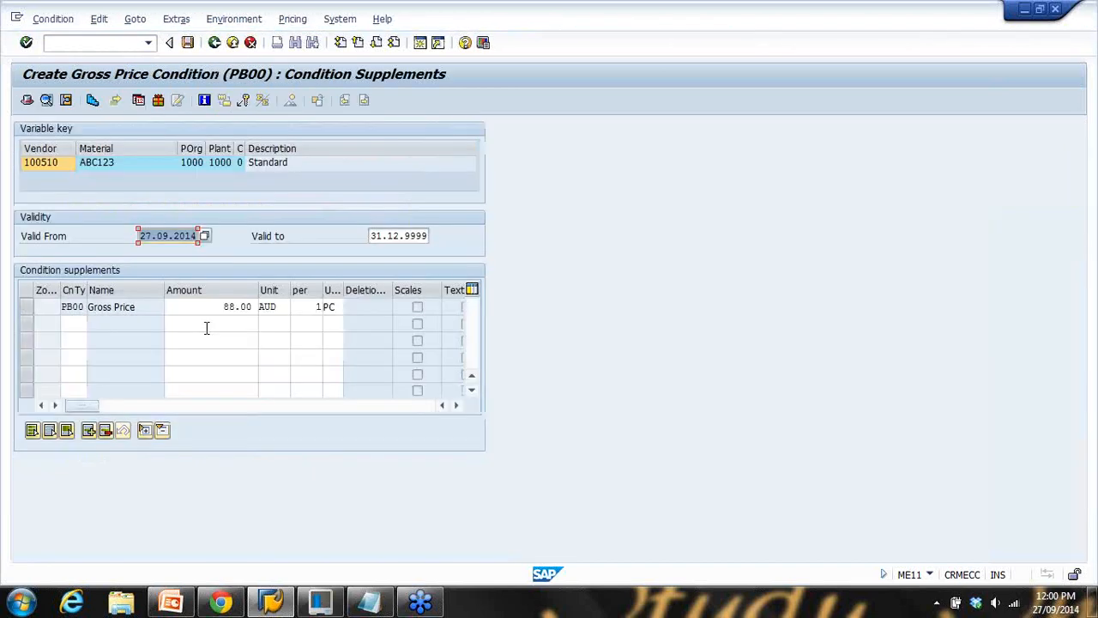
pyautogui.moveTo(203, 313); pyautogui.dragTo(291, 307)
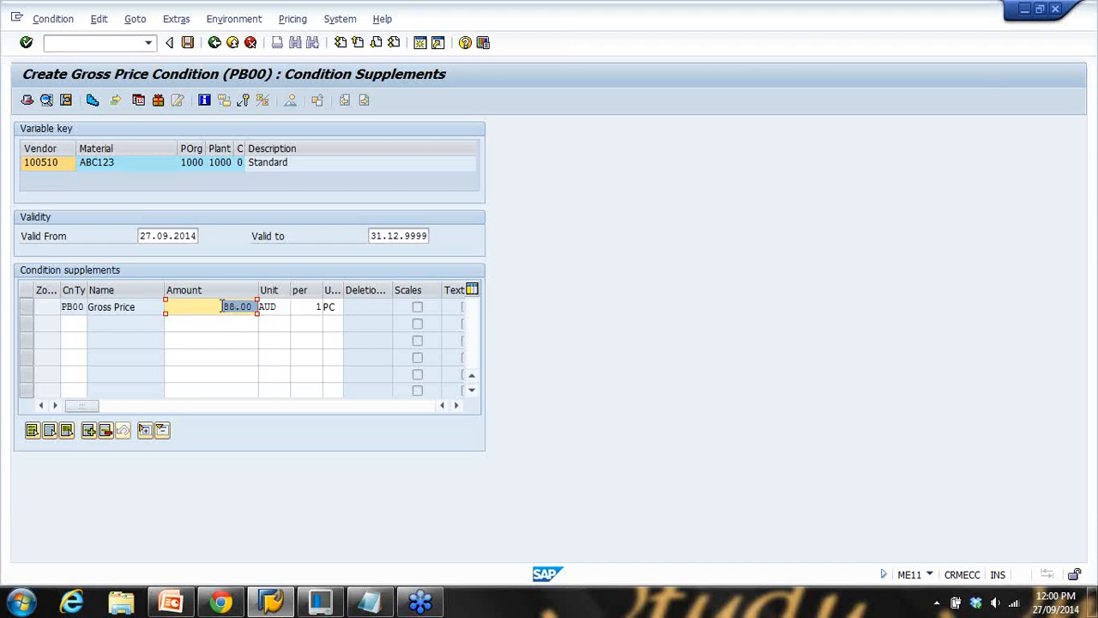
pyautogui.click(72, 325)
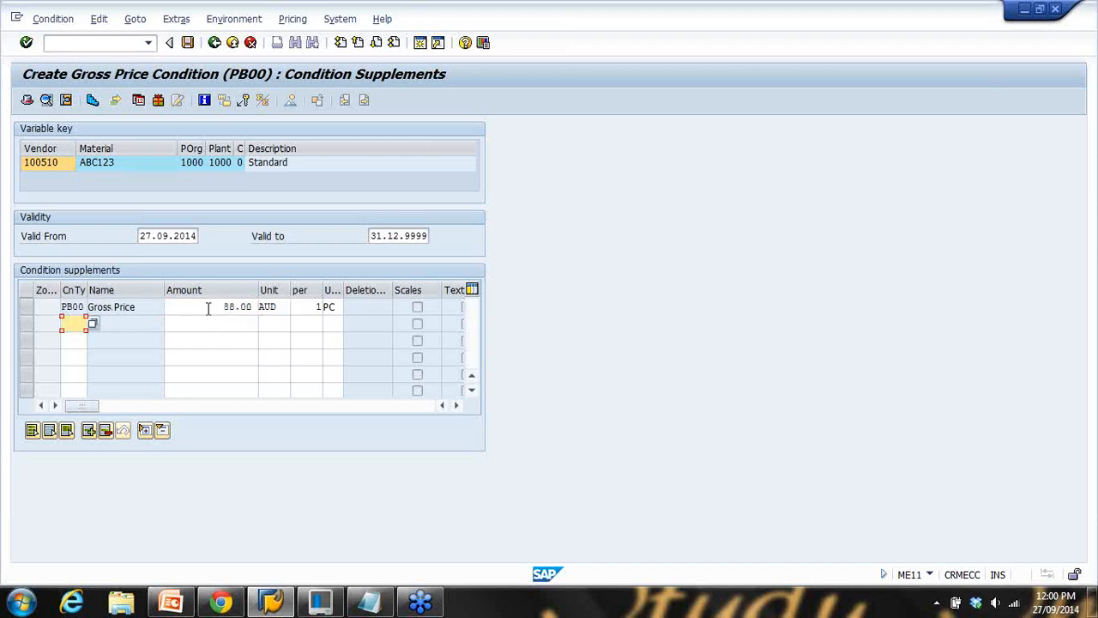
pyautogui.moveTo(208, 309); pyautogui.dragTo(277, 313)
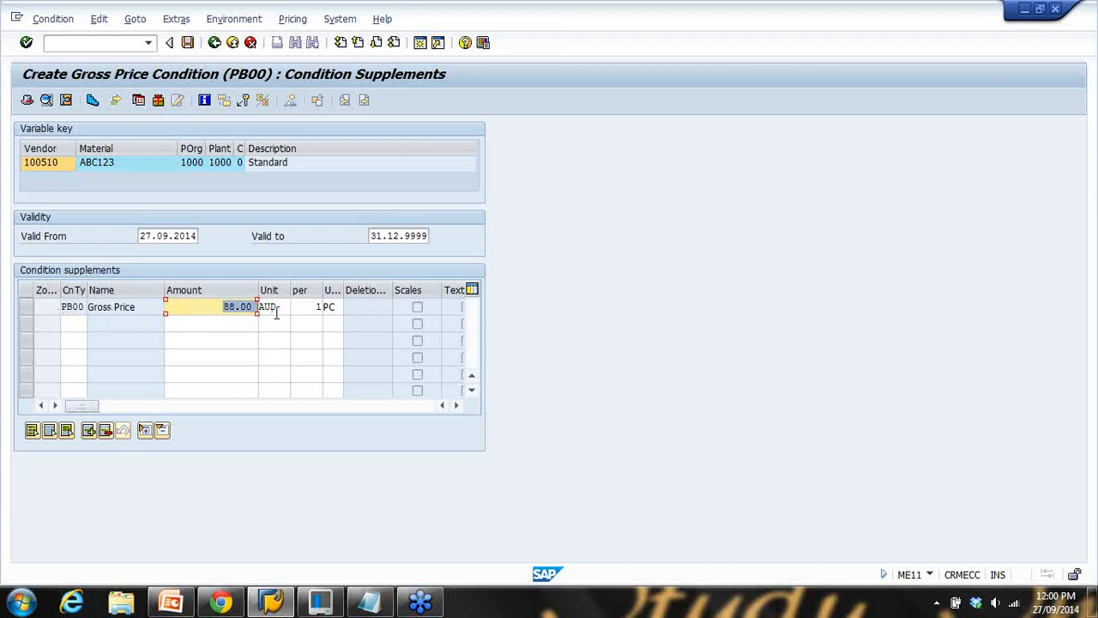
# Add an RA01 discount-on-gross row of 6% below the 88.00 gross price
pyautogui.click(73, 324)
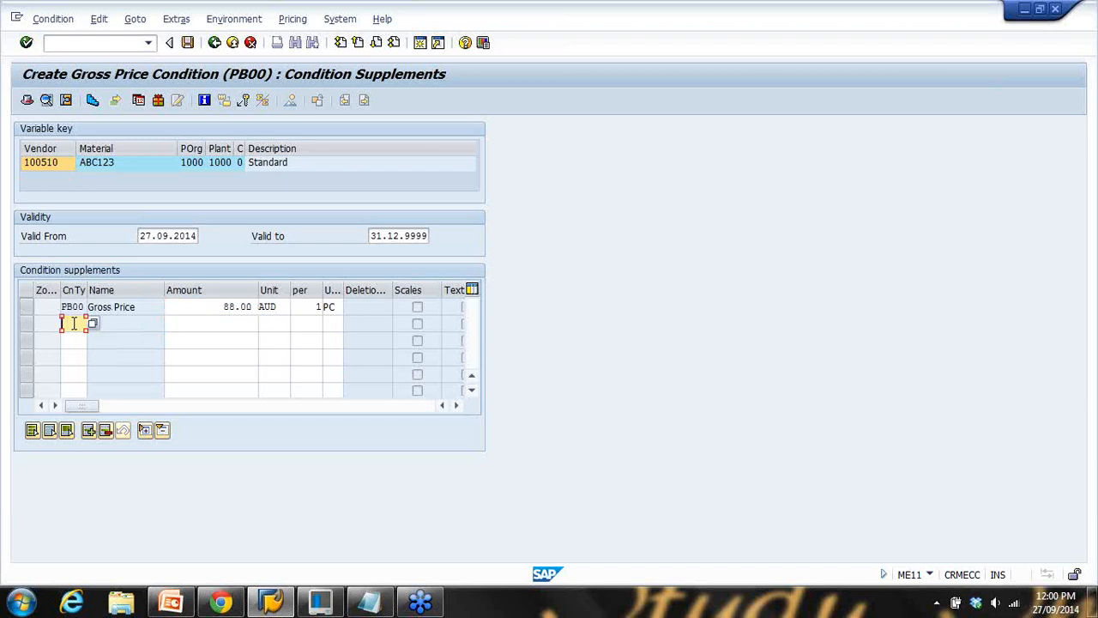
pyautogui.click(93, 324)
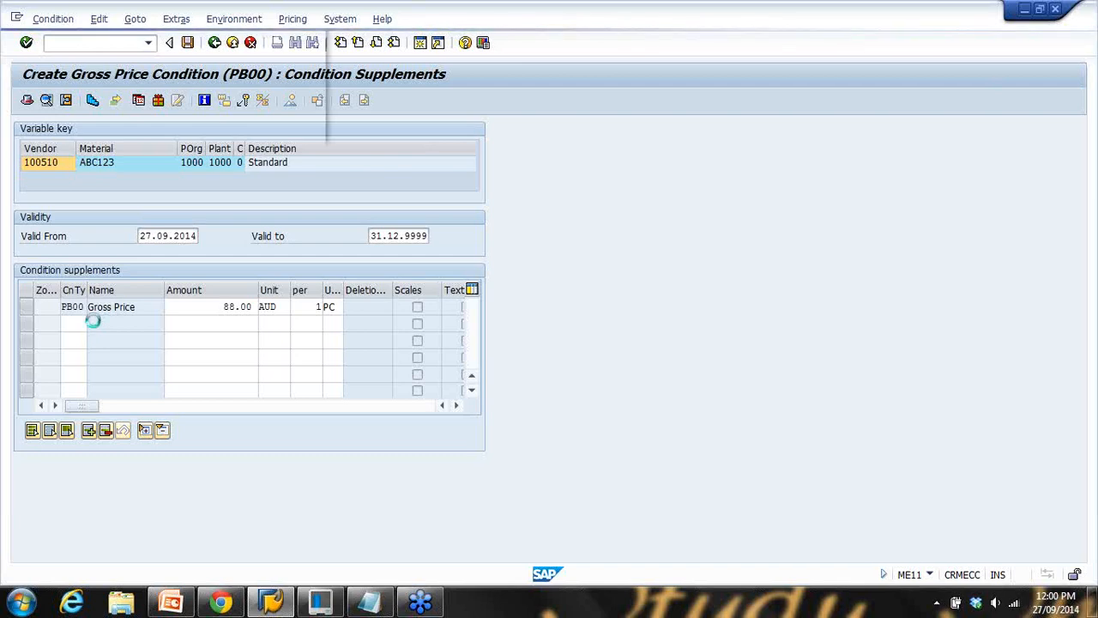
pyautogui.scroll(-2, 133, 271)
pyautogui.doubleClick(81, 179)
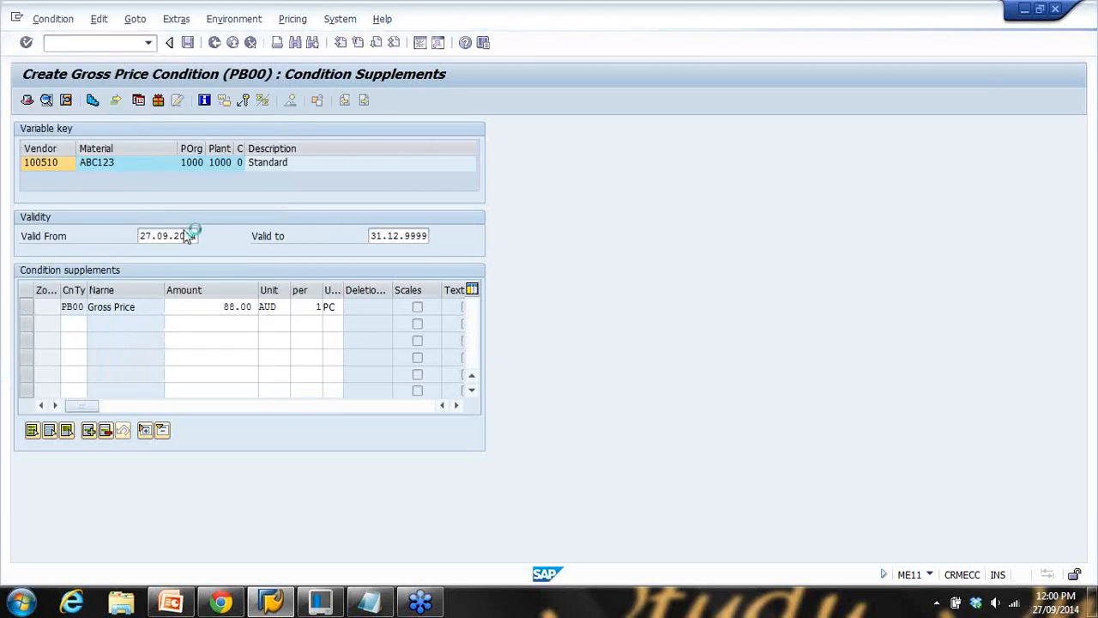
pyautogui.click(240, 323)
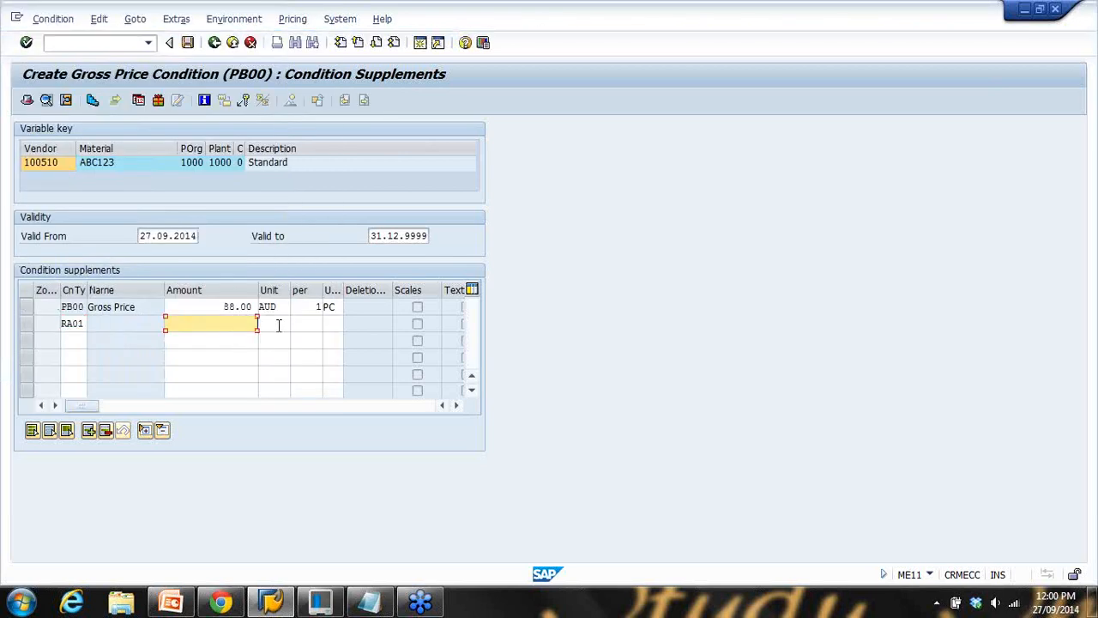
pyautogui.write('6')
pyautogui.press('Return')
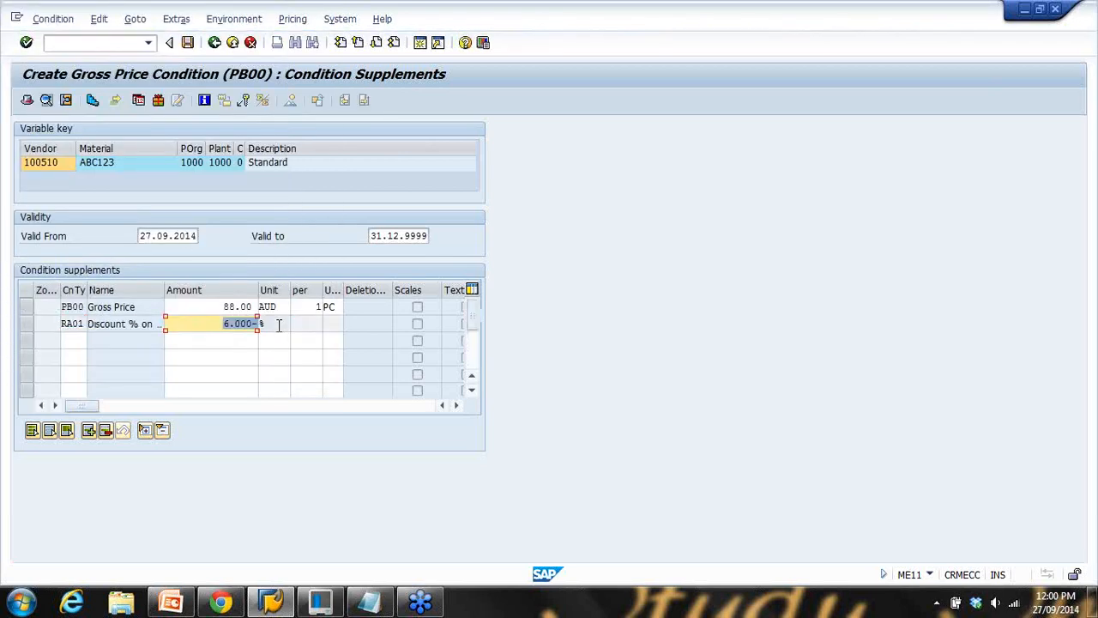
pyautogui.moveTo(197, 305); pyautogui.dragTo(285, 306)
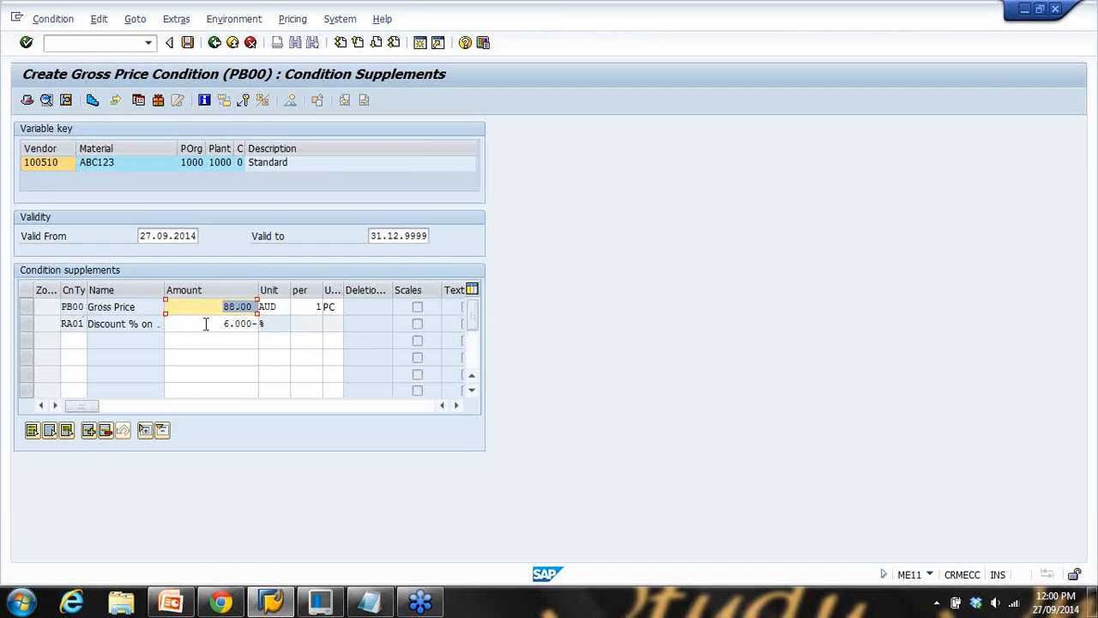
pyautogui.moveTo(205, 324); pyautogui.dragTo(287, 327)
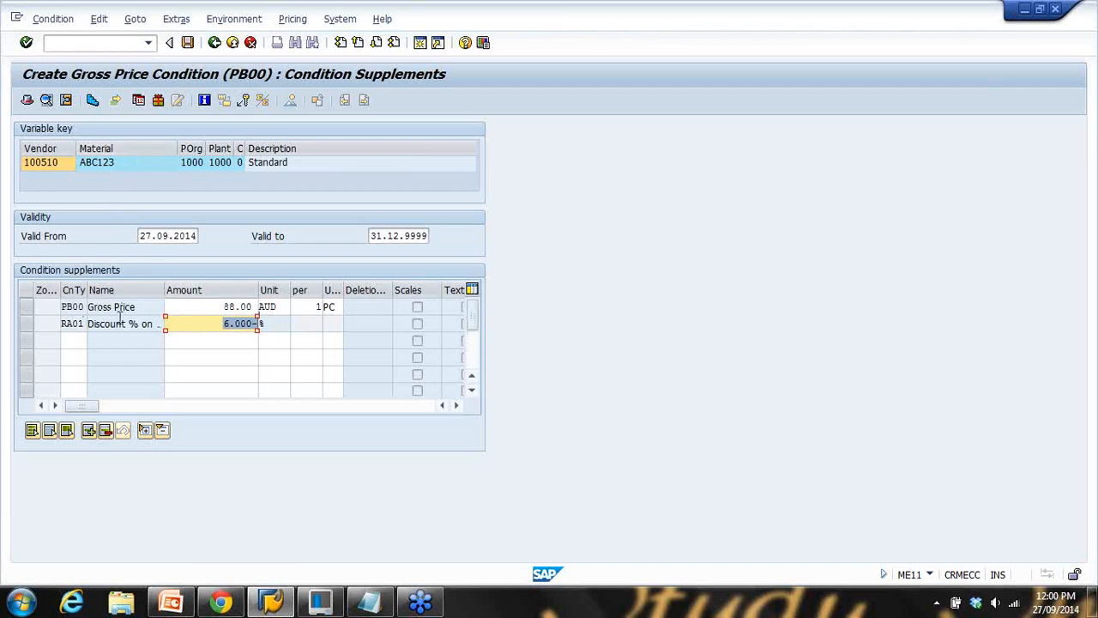
# Add a 'Scale Price?' line after the ME11/ME12 line in the notes, then return to SAP
pyautogui.click(369, 600)
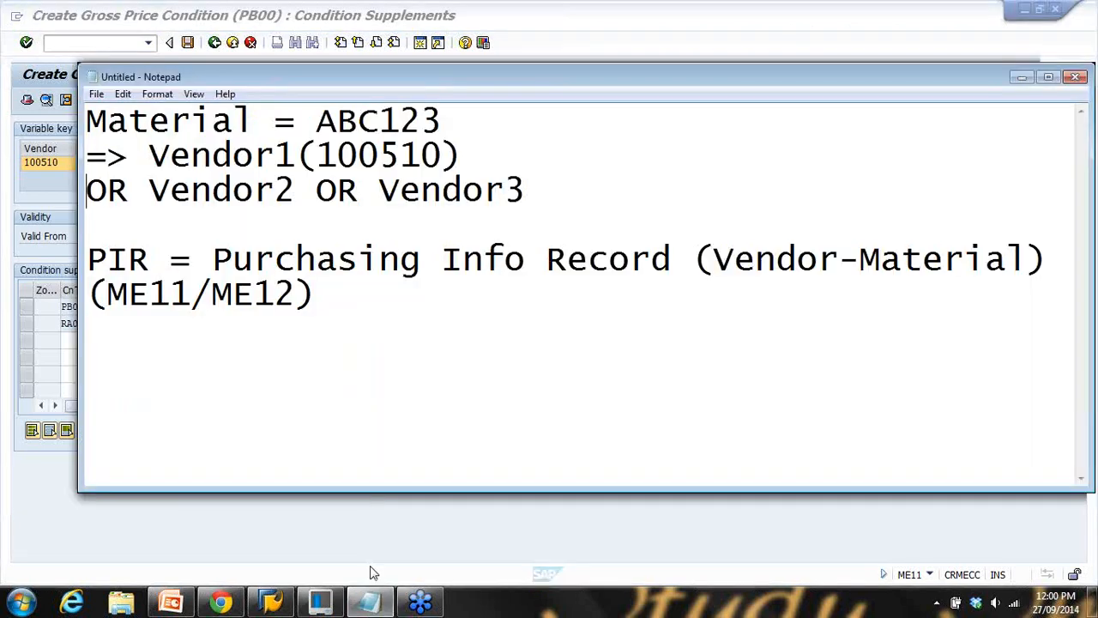
pyautogui.click(377, 305)
pyautogui.press('Return')
pyautogui.press('Return')
pyautogui.write('Sc')
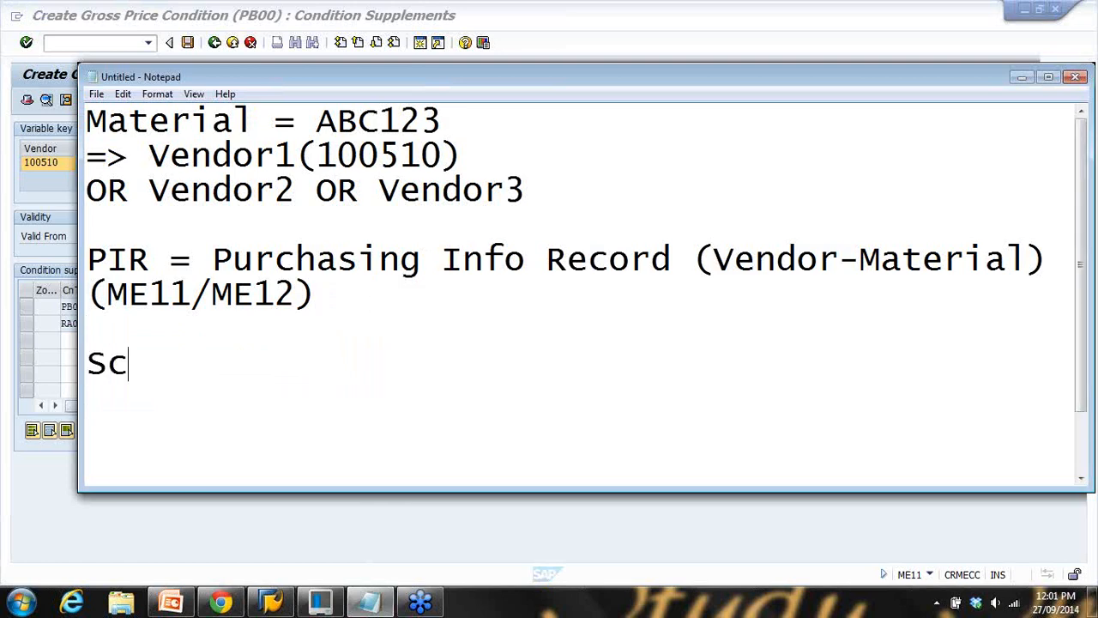
pyautogui.write('ale Pirce')
pyautogui.press('BackSpace')
pyautogui.press('BackSpace')
pyautogui.press('BackSpace')
pyautogui.press('BackSpace')
pyautogui.write('ice?')
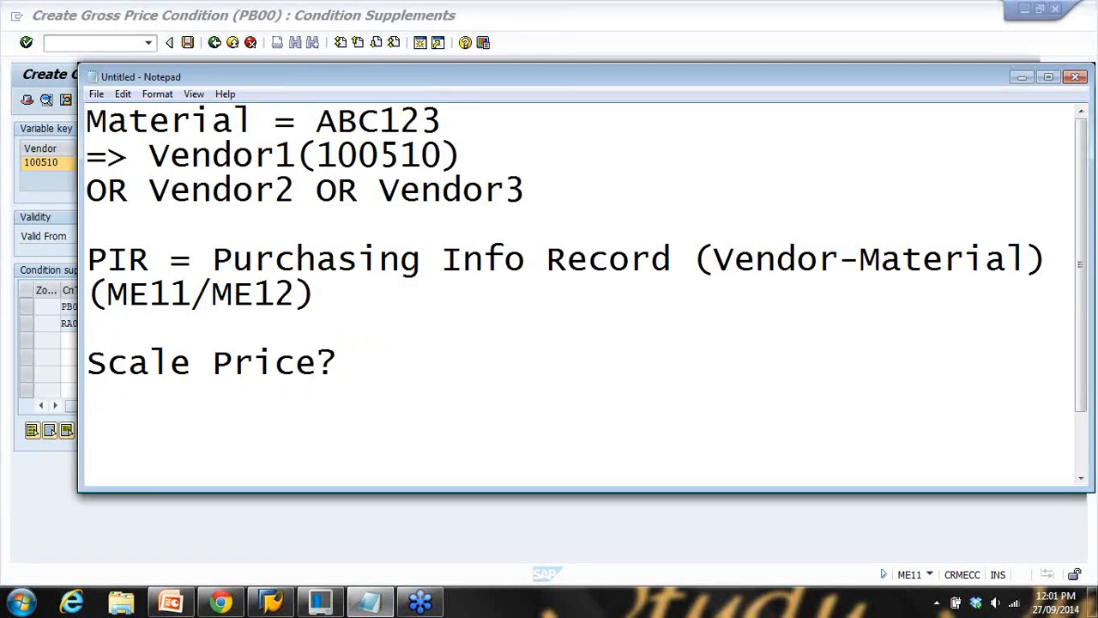
pyautogui.click(554, 34)
pyautogui.click(213, 309)
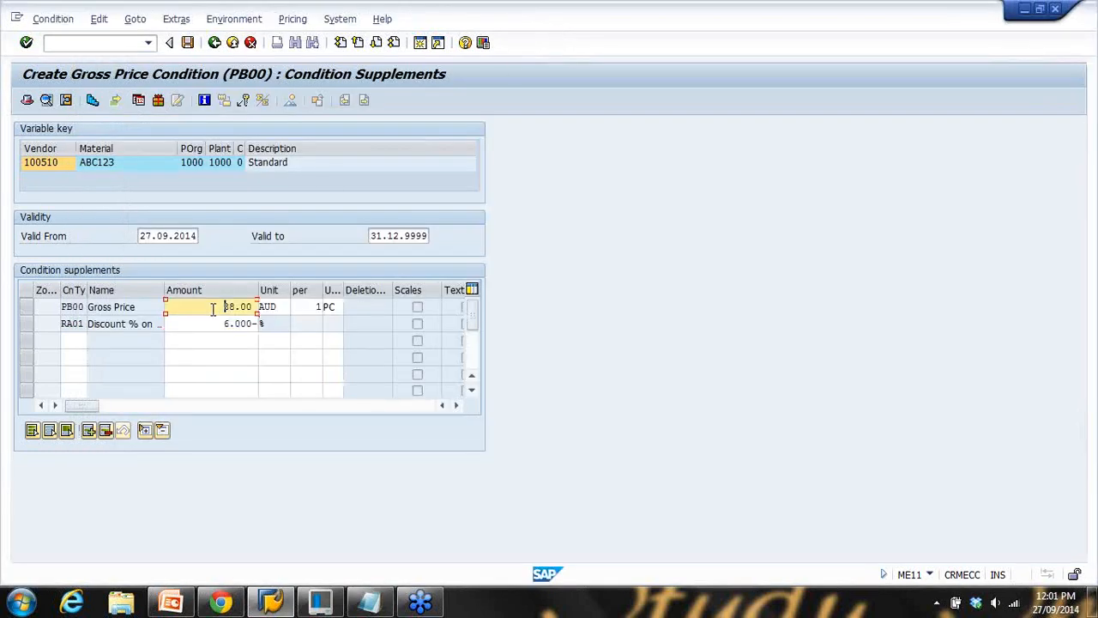
# Open the PB00 price scales and go through the 10-piece (84.00) and 20-piece (80.00) tiers
pyautogui.click(93, 102)
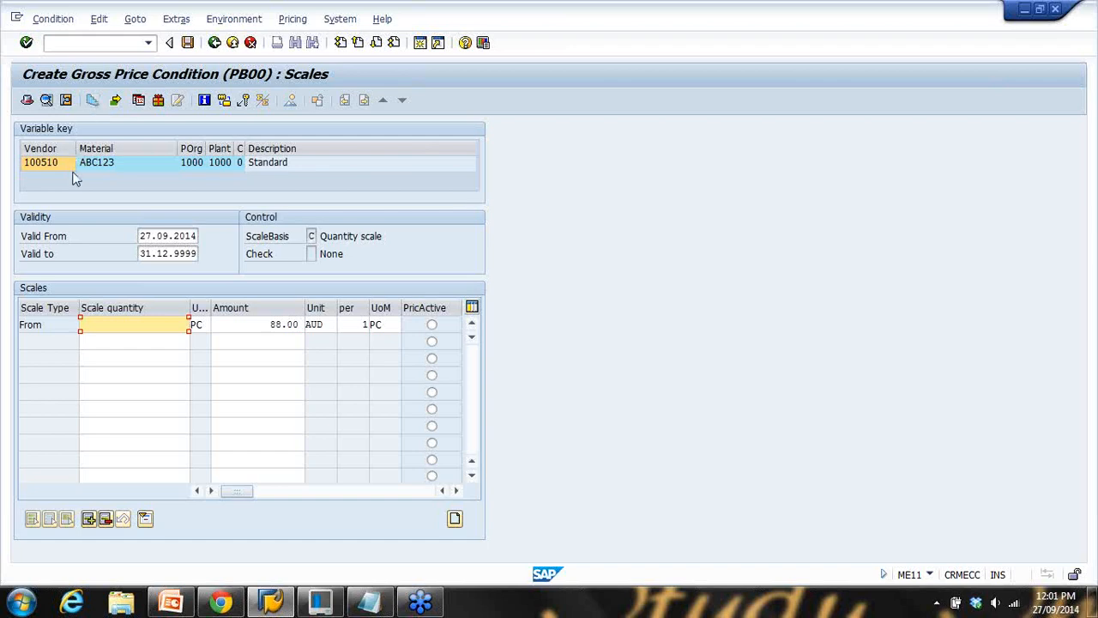
pyautogui.click(174, 341)
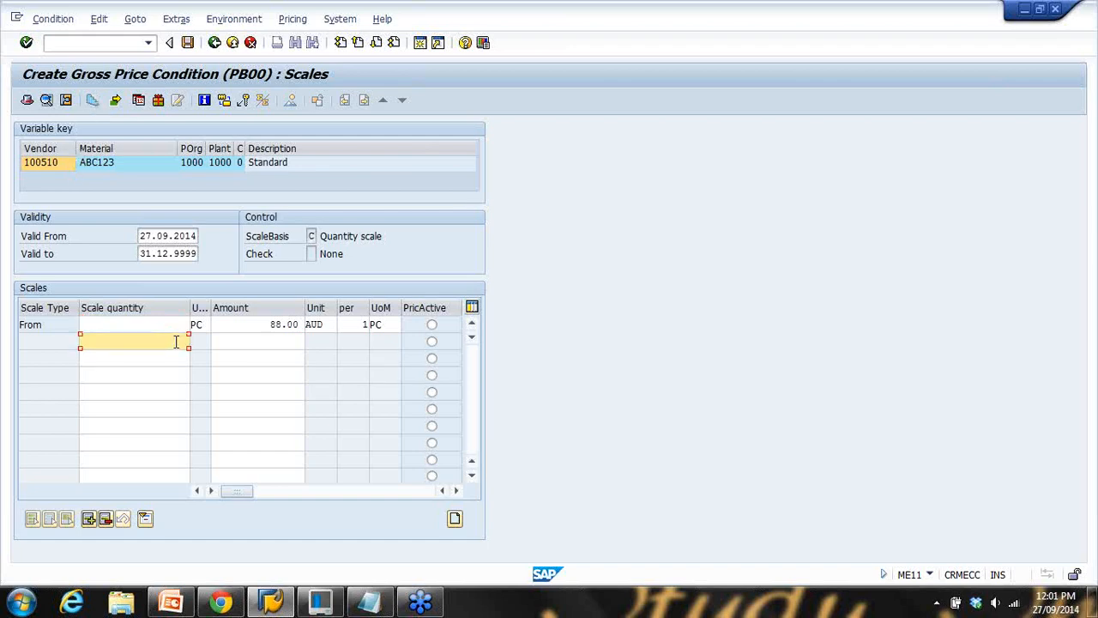
pyautogui.click(267, 340)
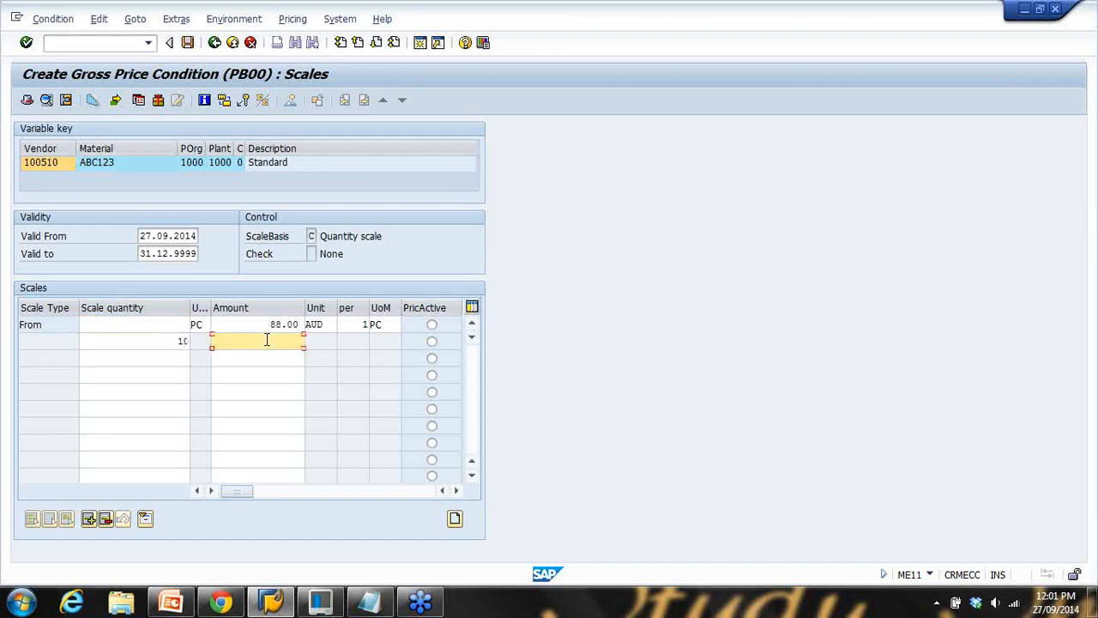
pyautogui.click(170, 356)
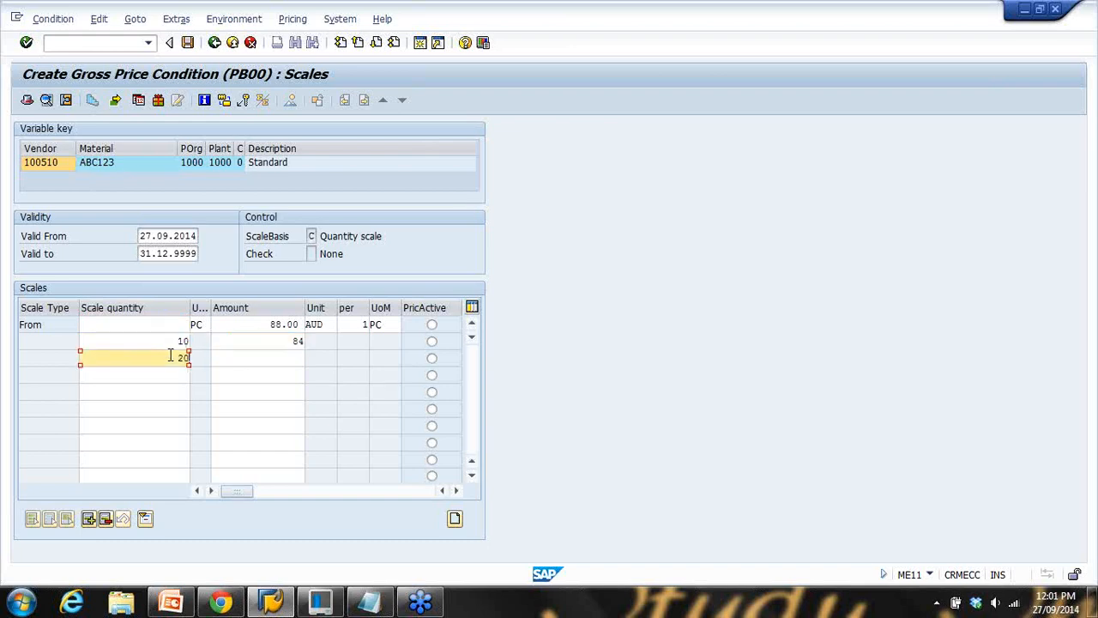
pyautogui.click(271, 356)
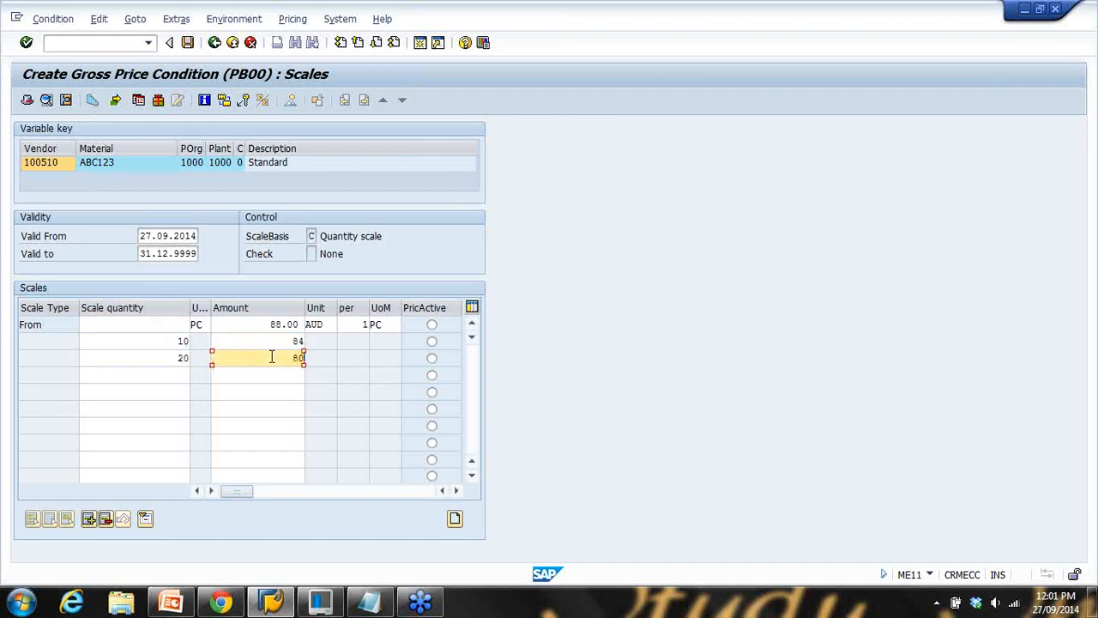
pyautogui.press('Return')
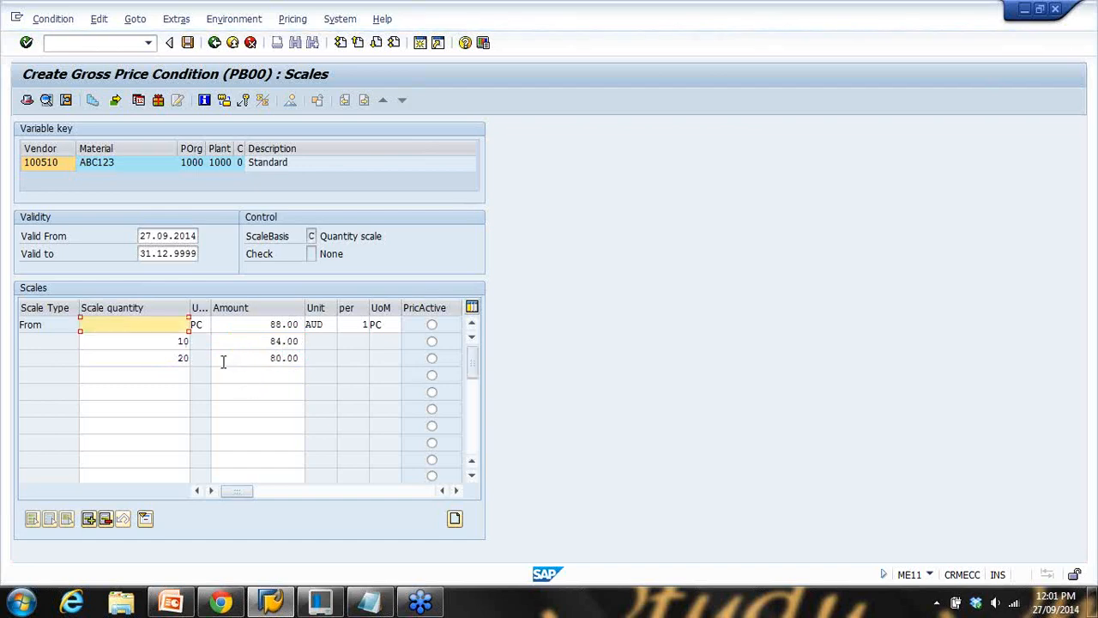
# Add a 40-piece tier at 70.00 AUD after the 30-piece row and review all scale tiers
pyautogui.click(170, 374)
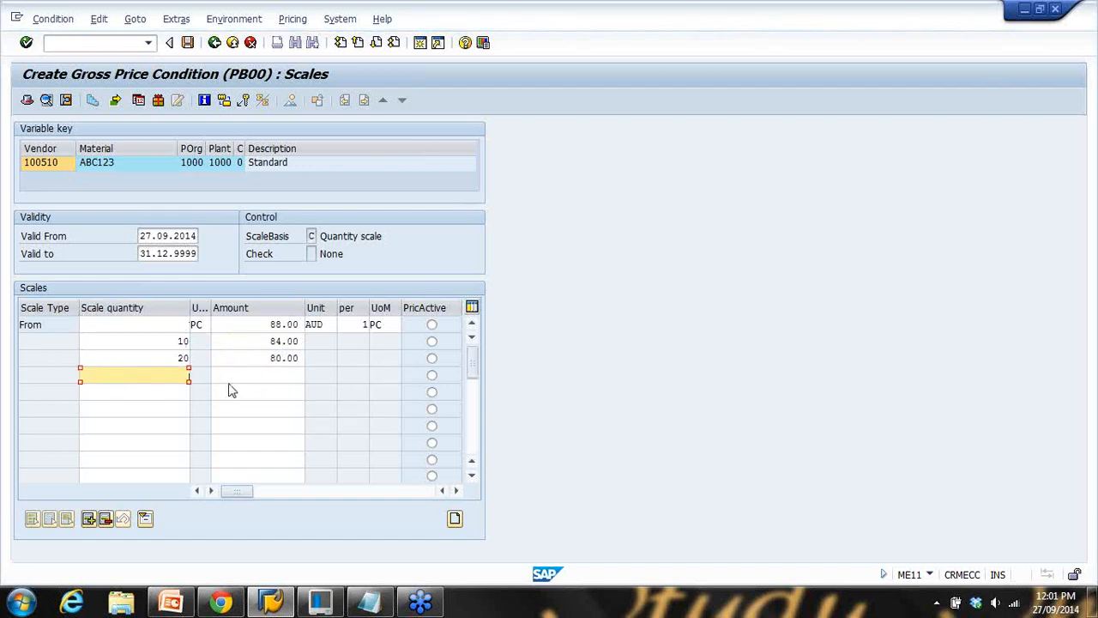
pyautogui.click(271, 374)
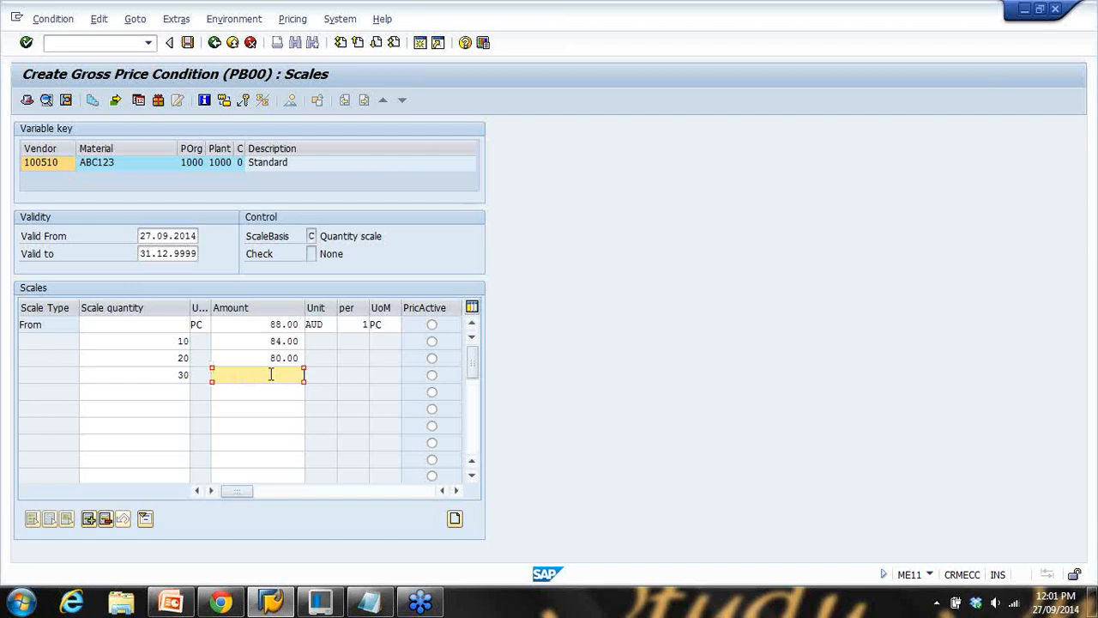
pyautogui.click(163, 393)
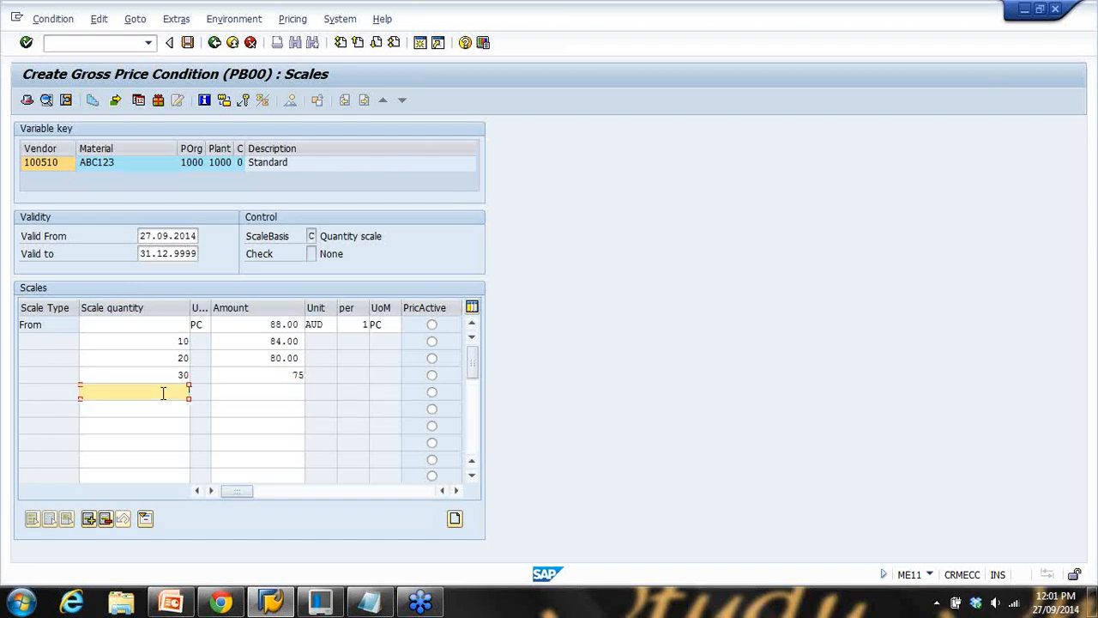
pyautogui.click(270, 394)
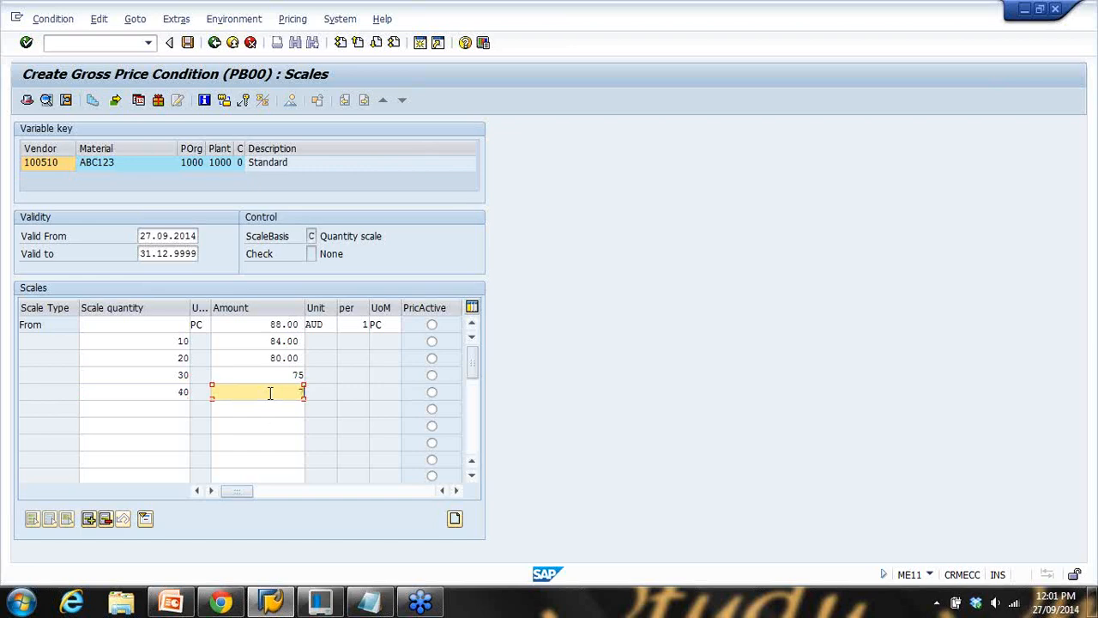
pyautogui.write('70')
pyautogui.press('Return')
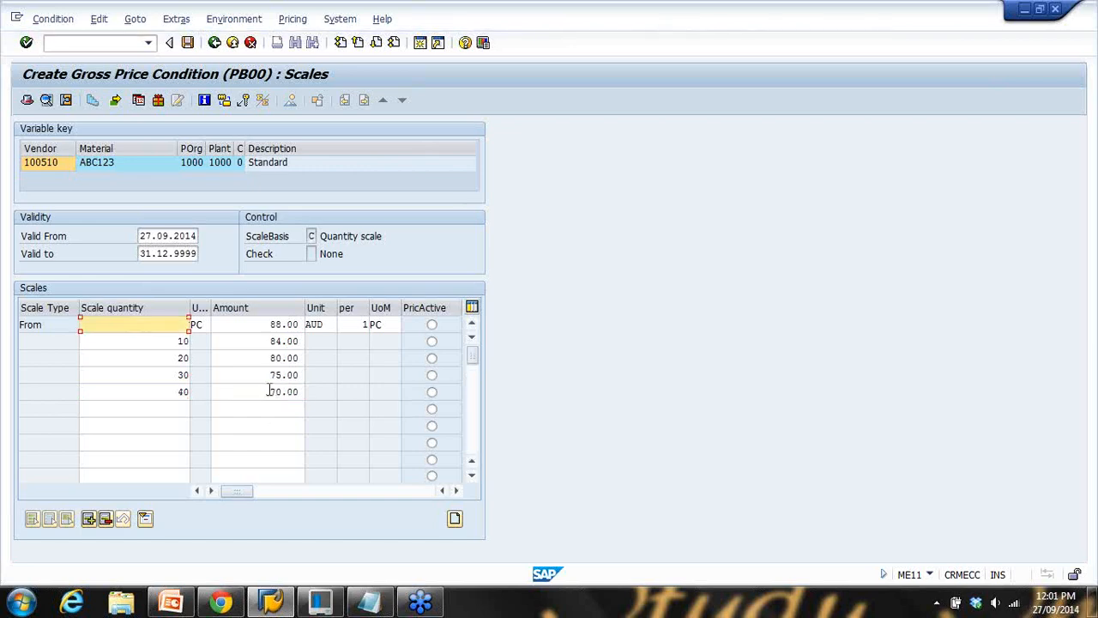
pyautogui.click(170, 344)
pyautogui.moveTo(175, 359); pyautogui.dragTo(206, 372)
pyautogui.moveTo(265, 345); pyautogui.dragTo(302, 393)
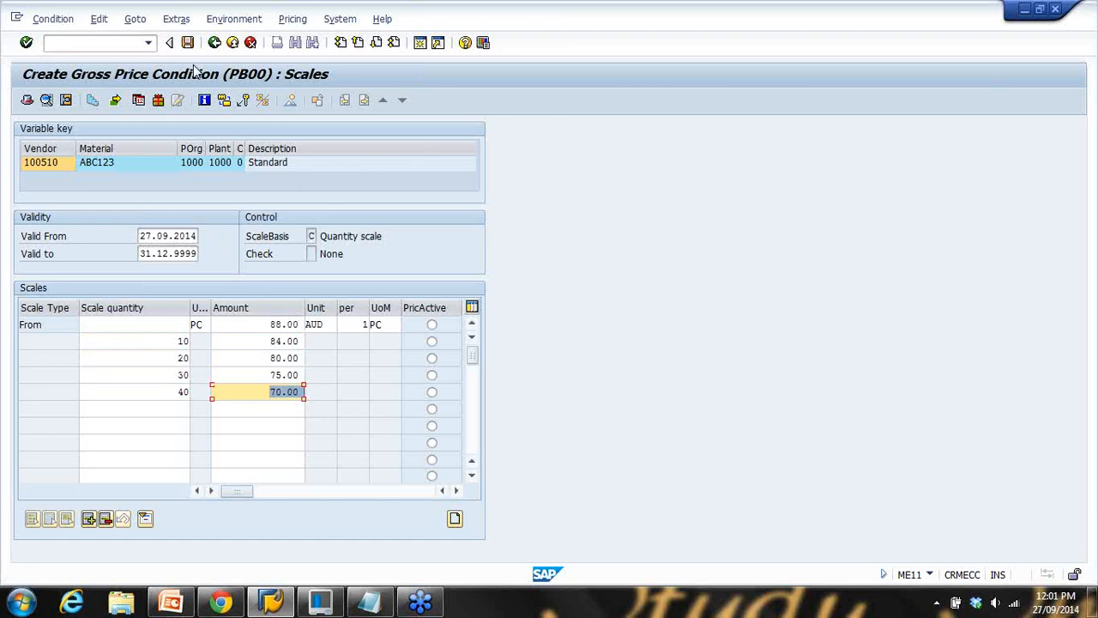
pyautogui.click(215, 43)
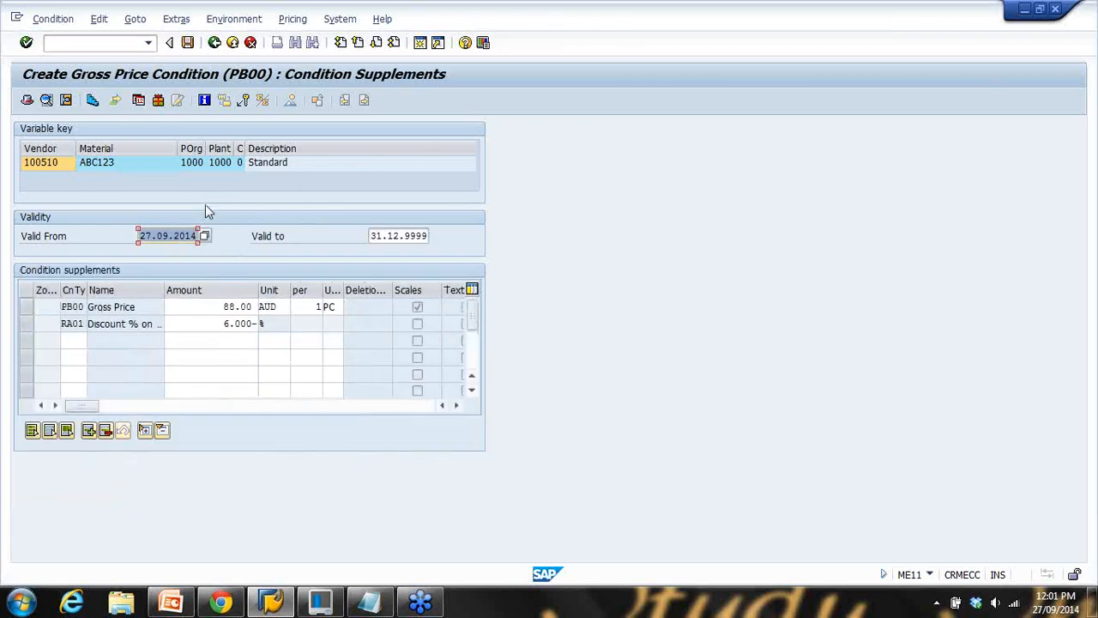
# Recheck the gross price scales, back out, and save the info record for vendor 100510 and ABC123
pyautogui.click(225, 308)
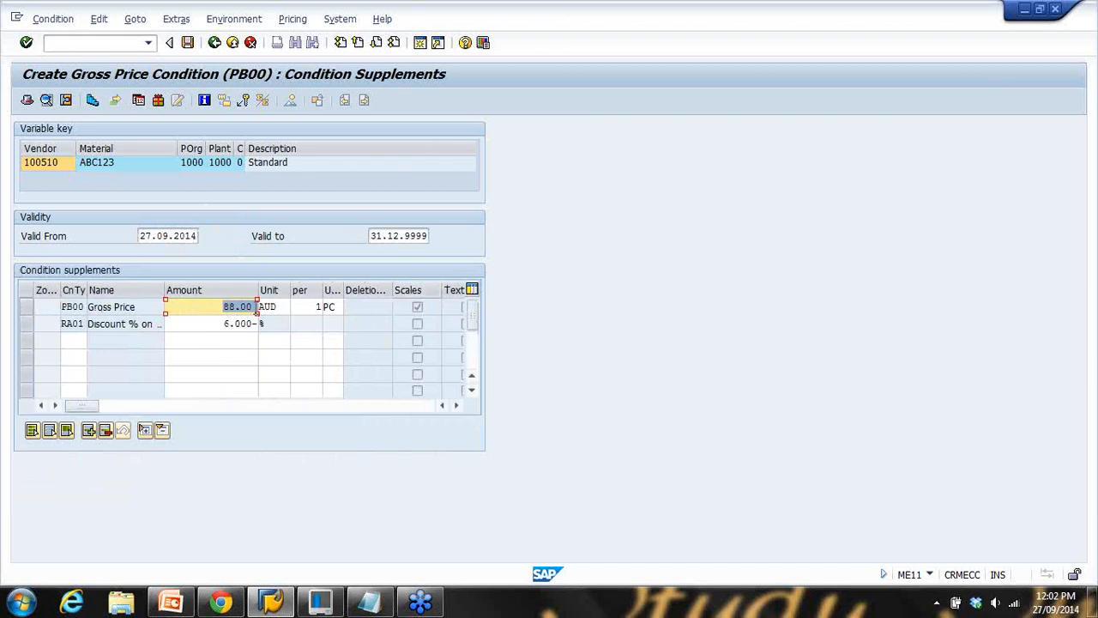
pyautogui.doubleClick(225, 307)
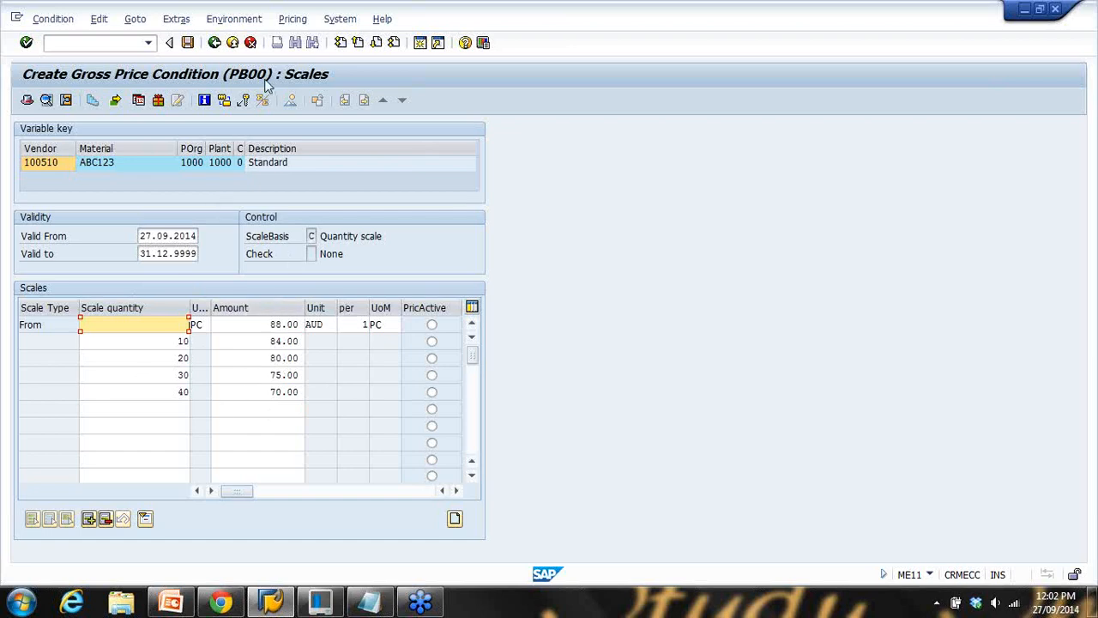
pyautogui.click(215, 44)
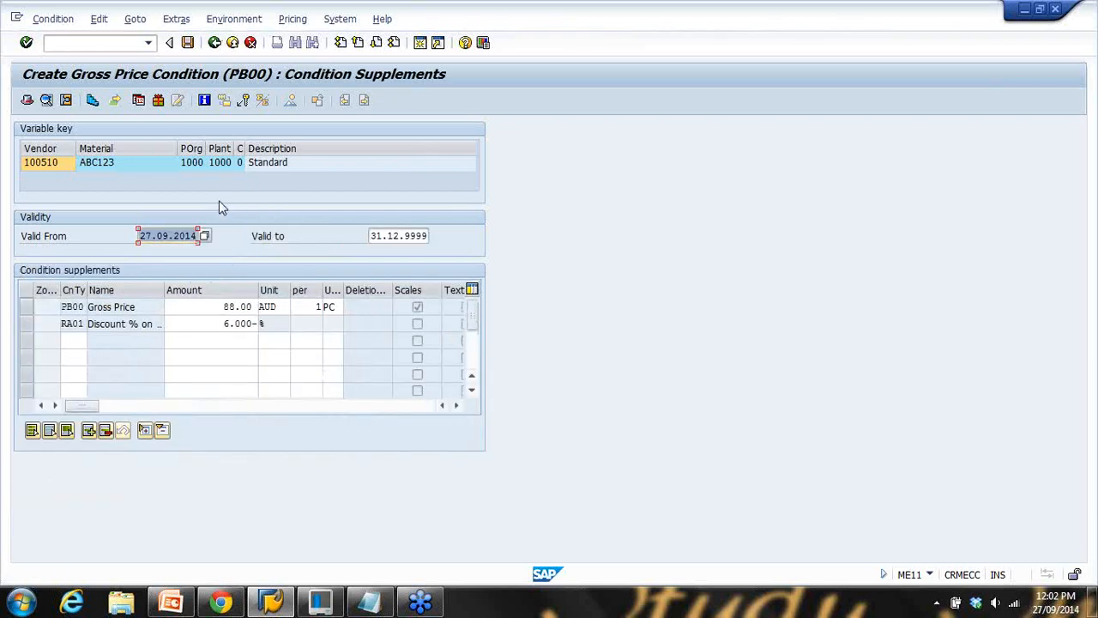
pyautogui.click(215, 44)
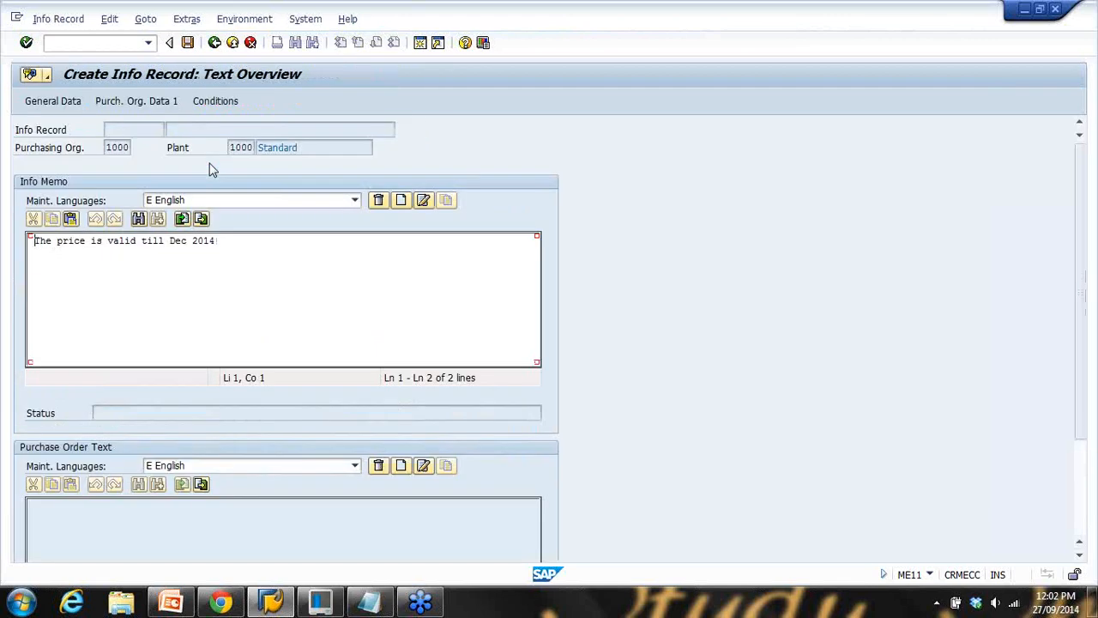
pyautogui.click(188, 44)
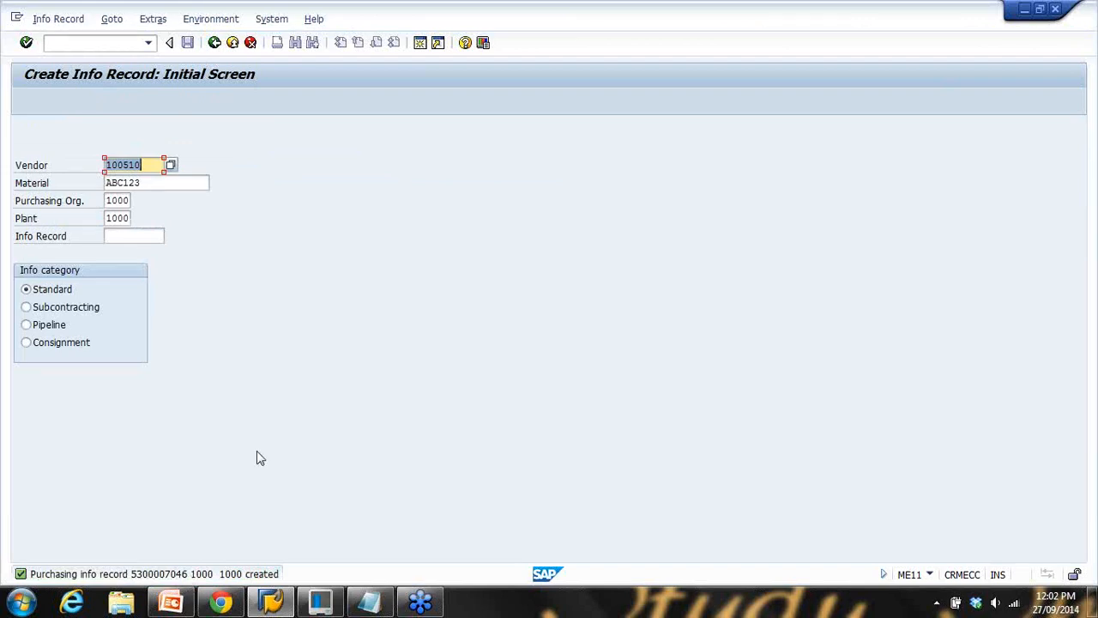
pyautogui.click(372, 604)
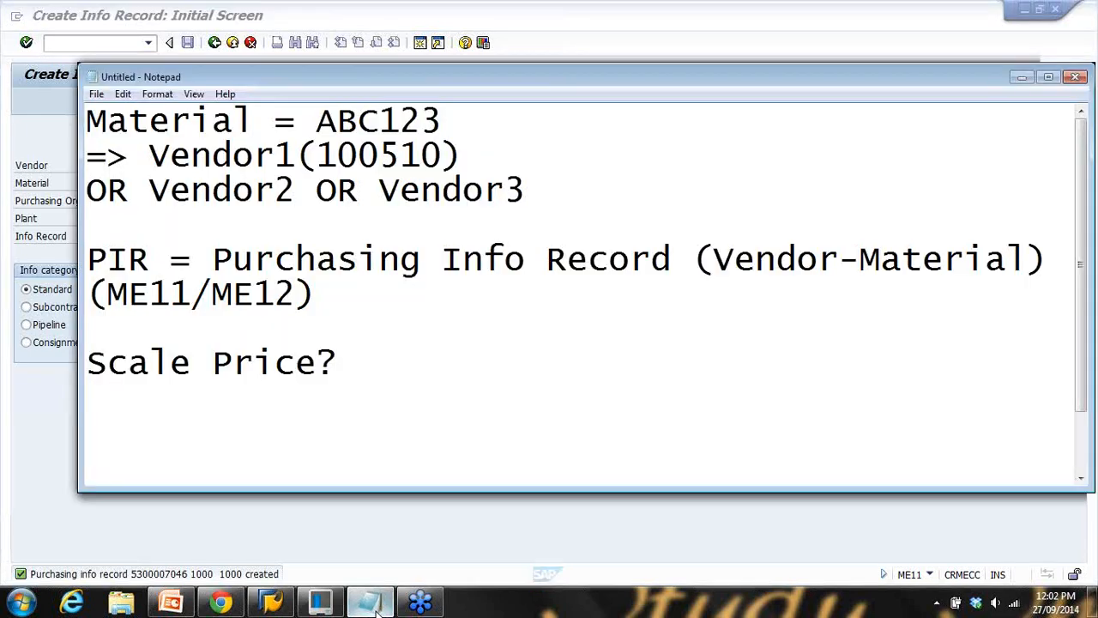
# Copy Vendor1's bracketed number (100510) and paste it after Vendor2 in the notes
pyautogui.click(372, 603)
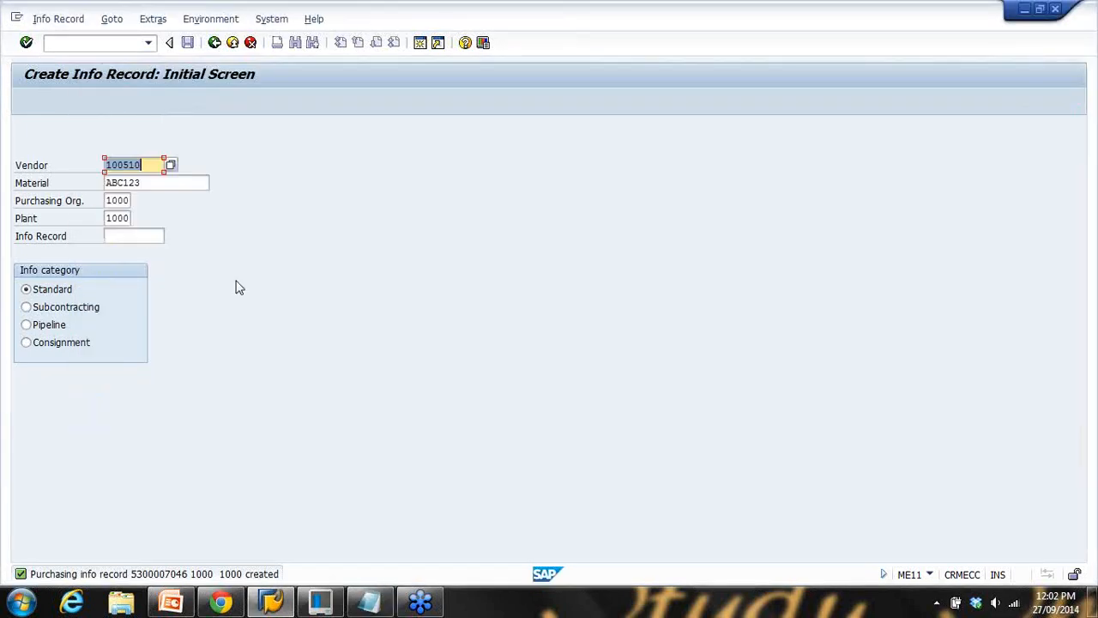
pyautogui.click(387, 607)
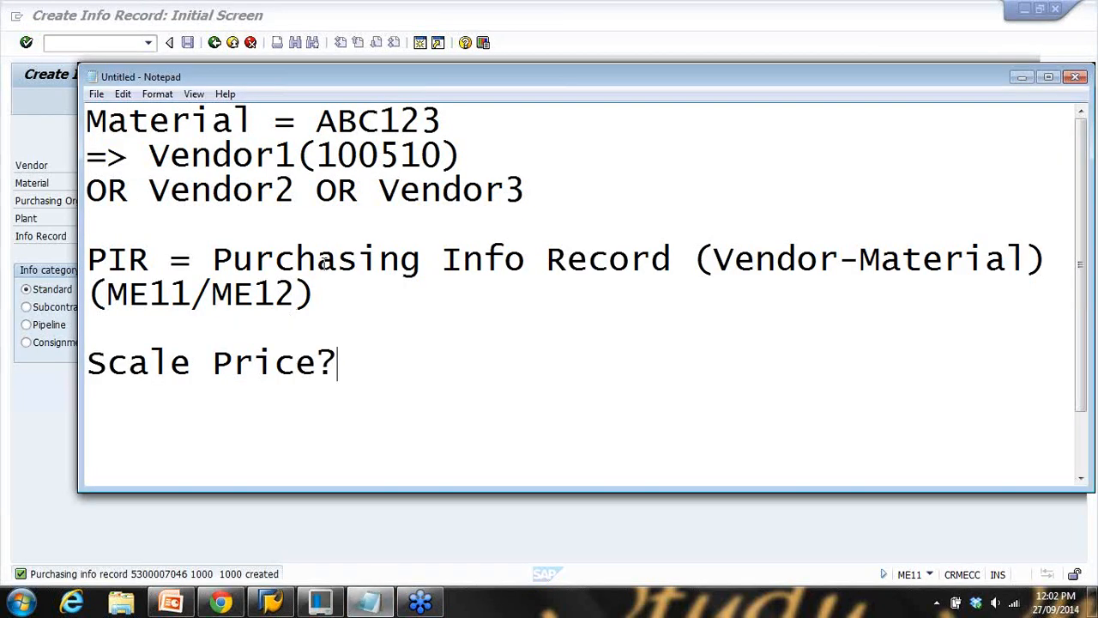
pyautogui.moveTo(315, 155); pyautogui.dragTo(439, 154)
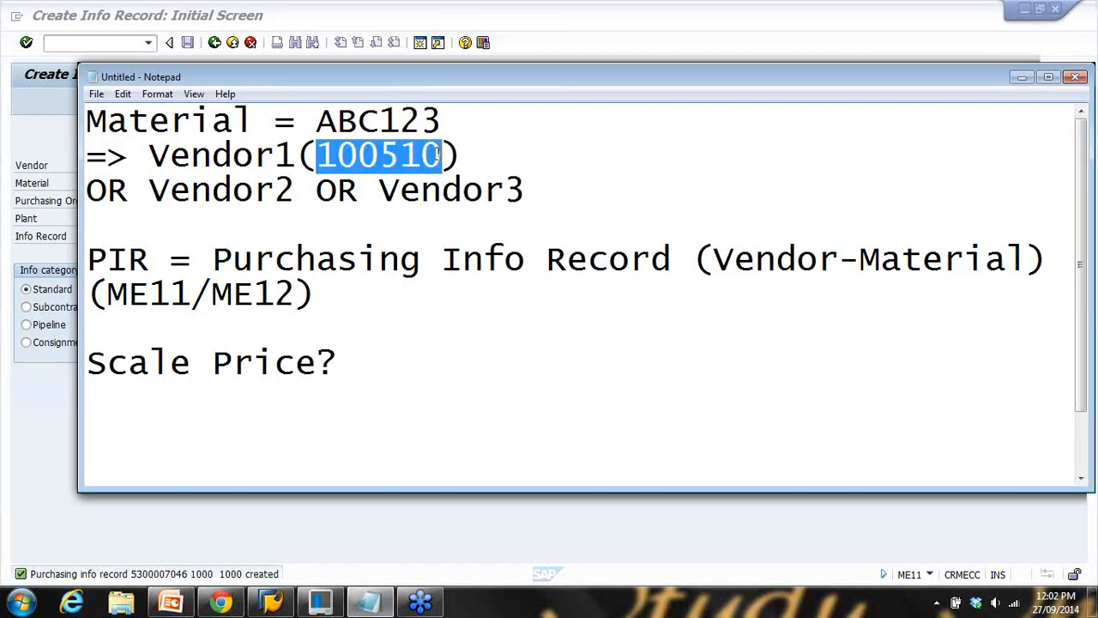
pyautogui.moveTo(302, 155); pyautogui.dragTo(461, 155)
pyautogui.hotkey('ctrl', 'c')
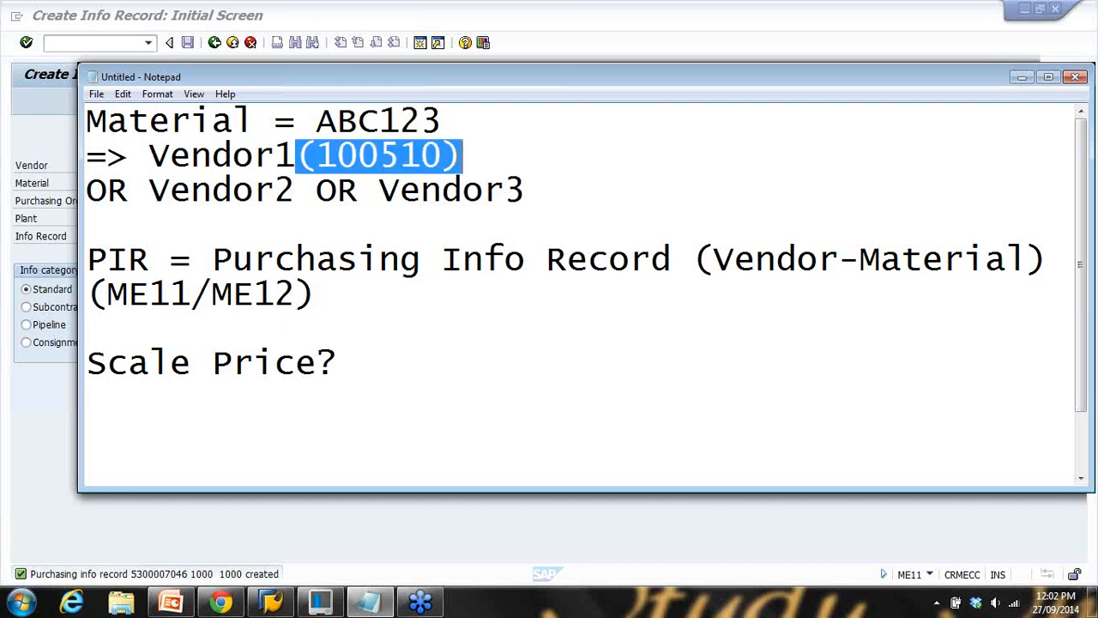
pyautogui.click(300, 190)
pyautogui.hotkey('ctrl', 'v')
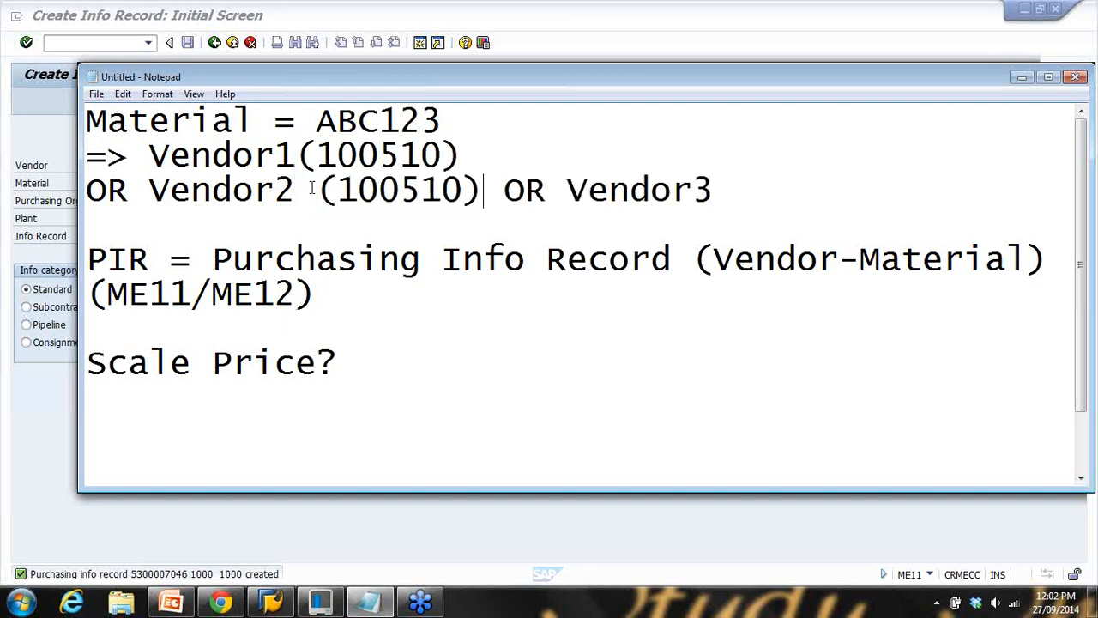
pyautogui.click(331, 190)
pyautogui.press('BackSpace')
# Move 'OR Vendor3' to its own line and change Vendor2's number to 100501
pyautogui.click(464, 190)
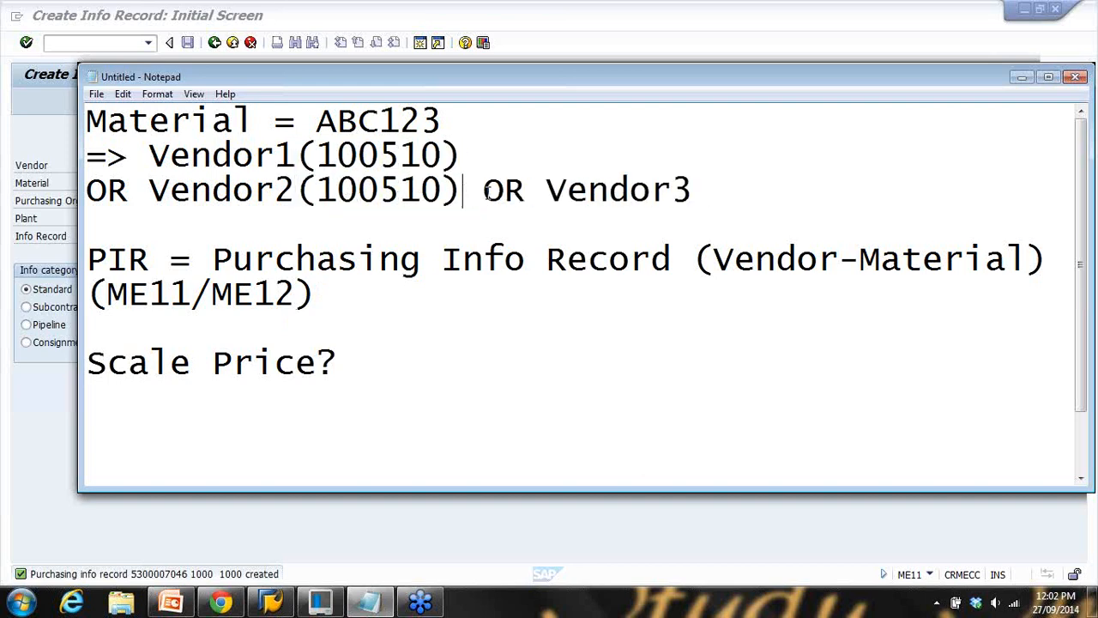
pyautogui.press('Return')
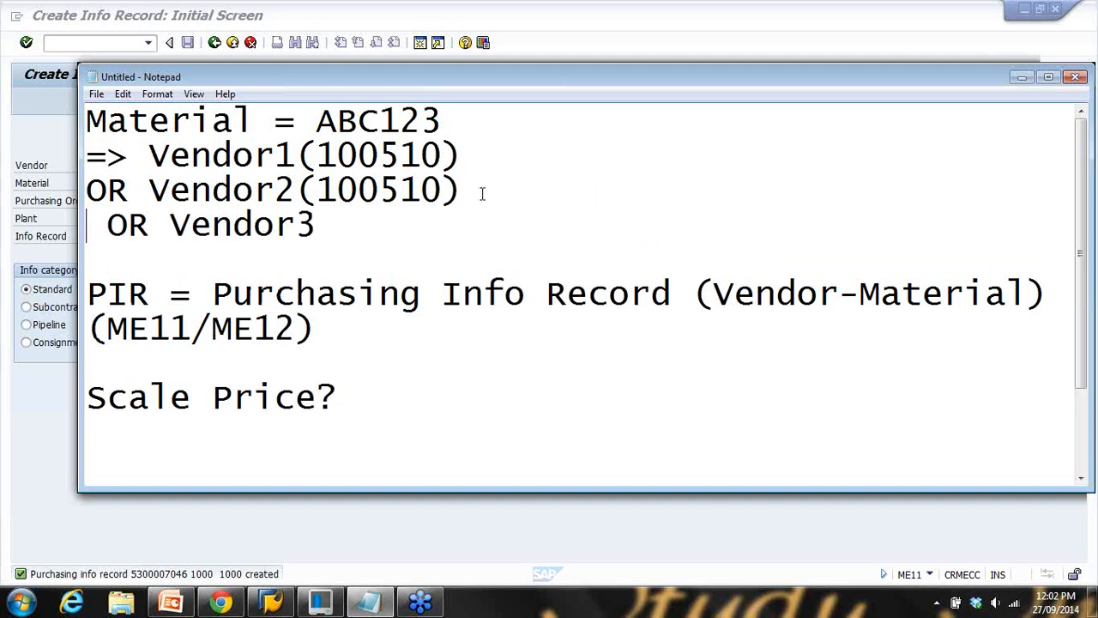
pyautogui.press('Delete')
pyautogui.moveTo(399, 190); pyautogui.dragTo(442, 190)
pyautogui.write('01')
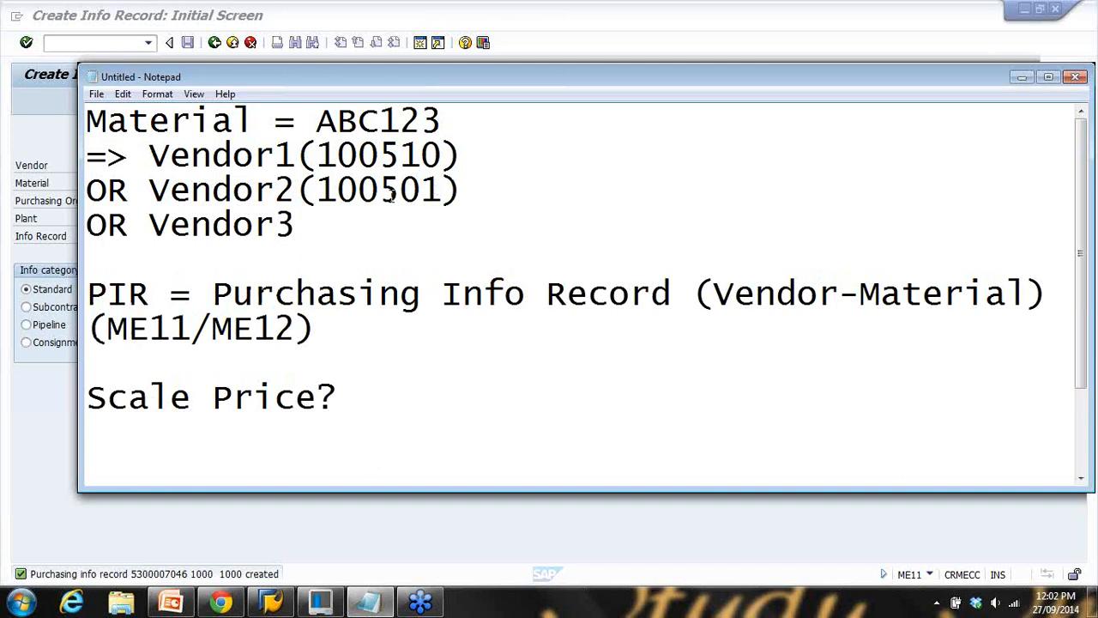
pyautogui.hotkey('alt', 'Tab')
pyautogui.click(151, 164)
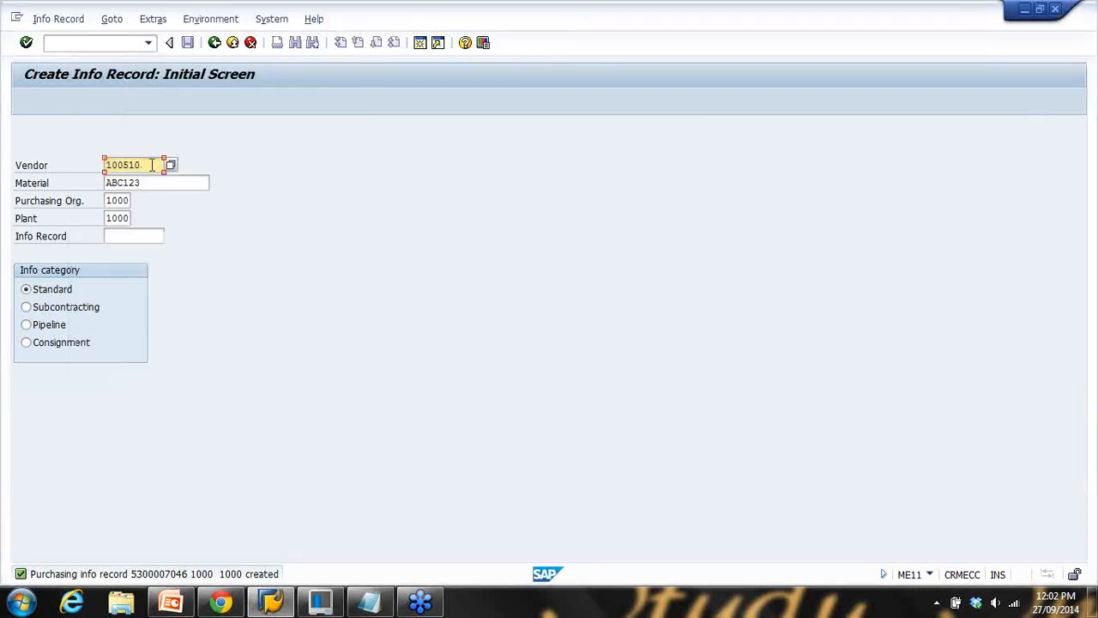
# Start the new info record for vendor 100501 with vendor material number TTT
pyautogui.write('01')
pyautogui.press('Return')
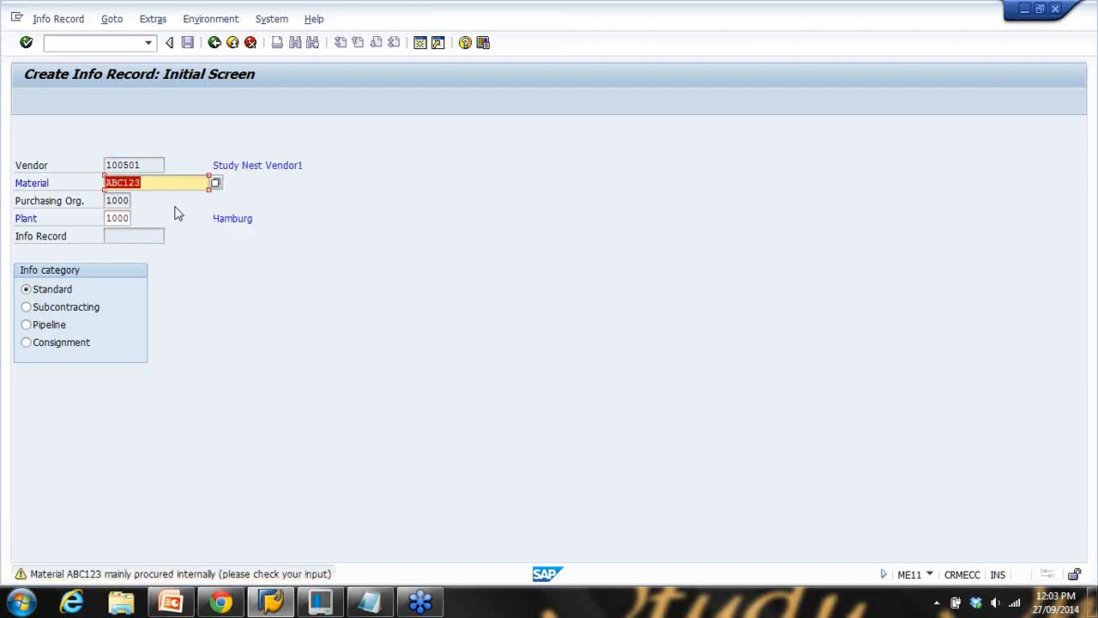
pyautogui.press('Return')
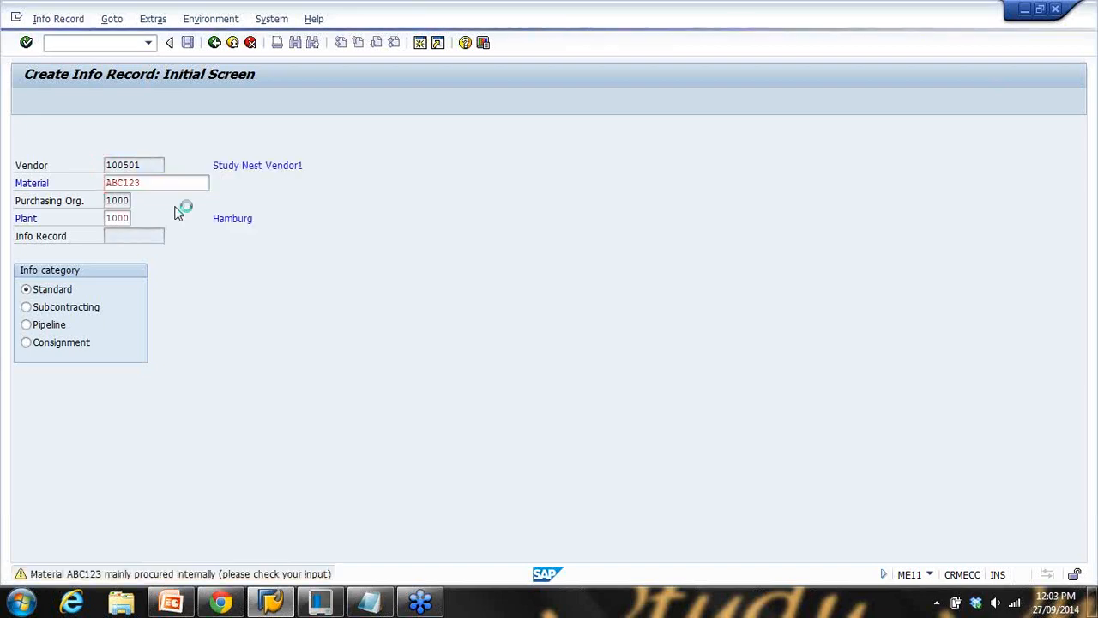
pyautogui.click(134, 290)
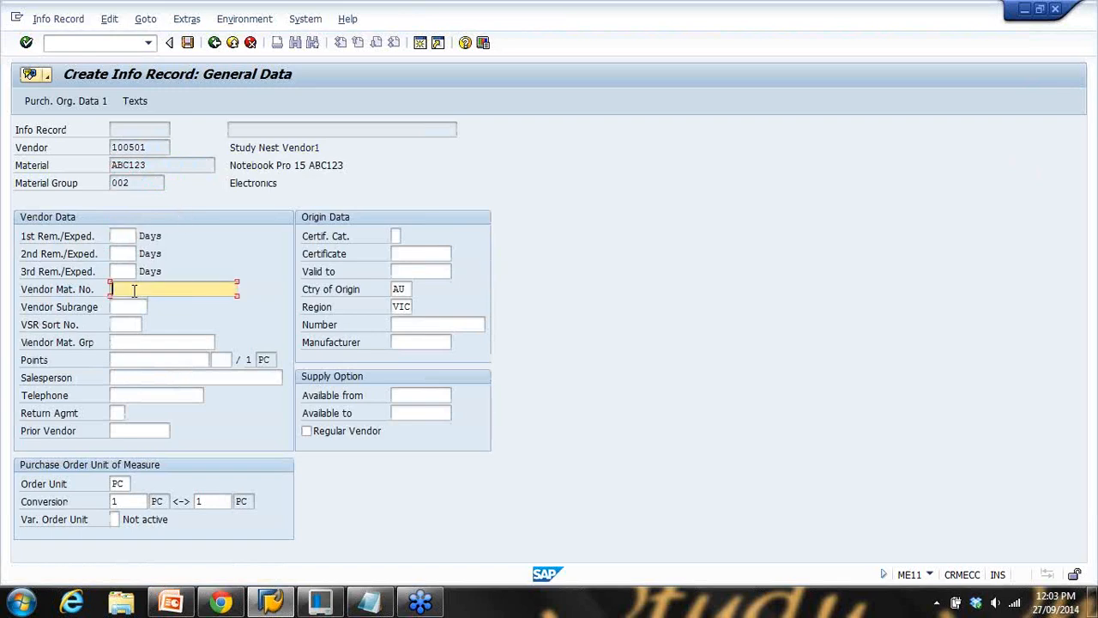
pyautogui.write('TTT123')
pyautogui.press('Return')
# Enter standard quantity 1 and net price 92 in the purchasing organization data
pyautogui.click(137, 290)
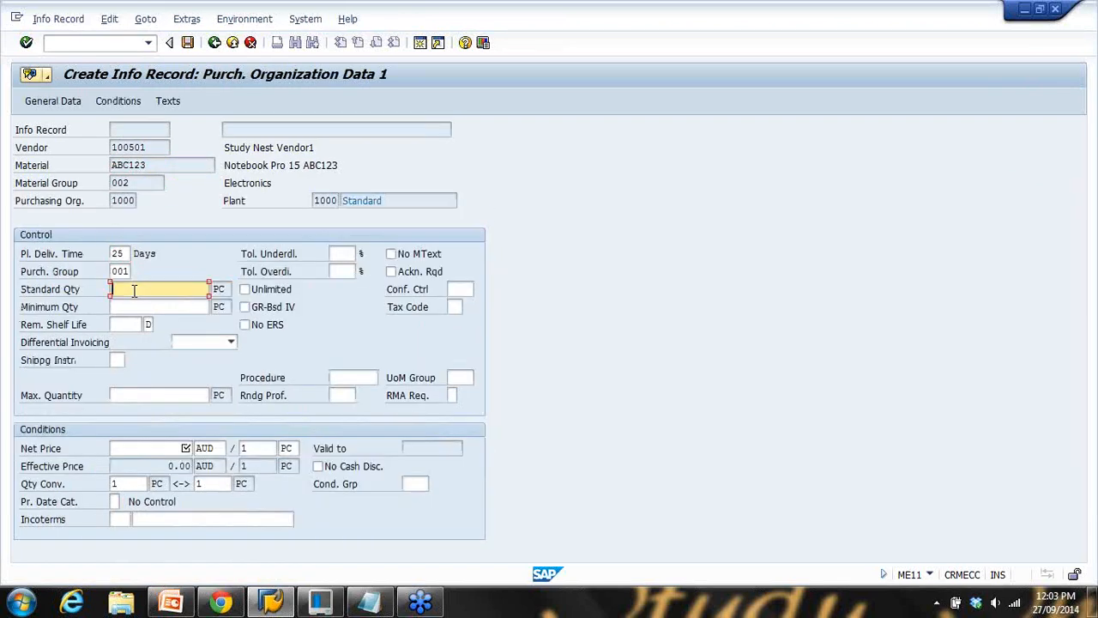
pyautogui.click(140, 316)
pyautogui.click(170, 448)
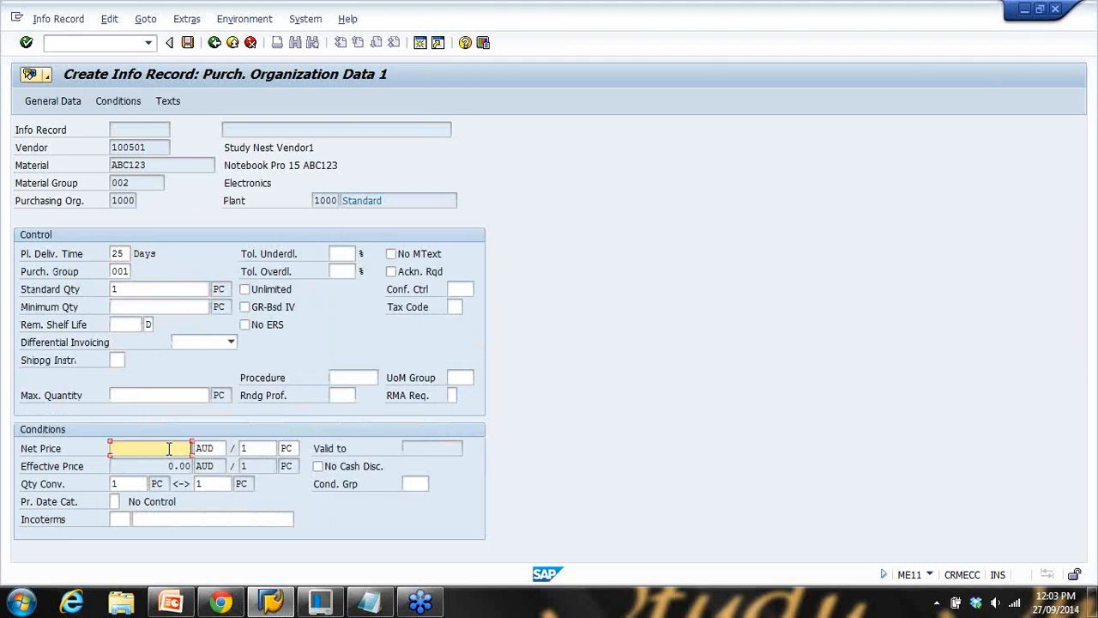
pyautogui.write('92')
# Add an RA01 discount of 8% beside the gross price and save the info record
pyautogui.click(120, 101)
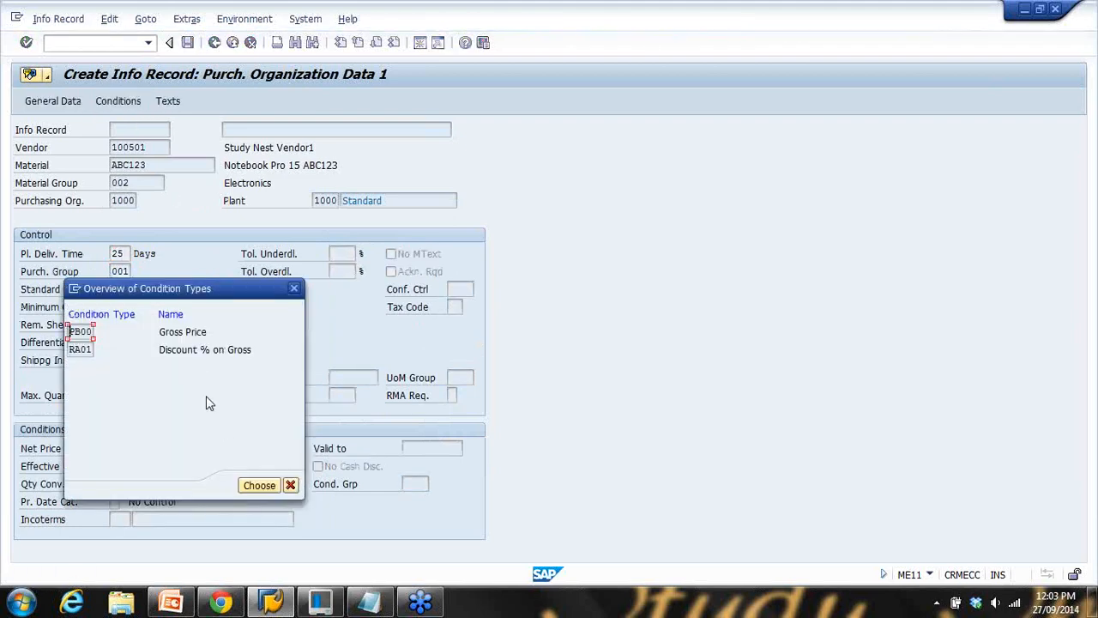
pyautogui.click(259, 485)
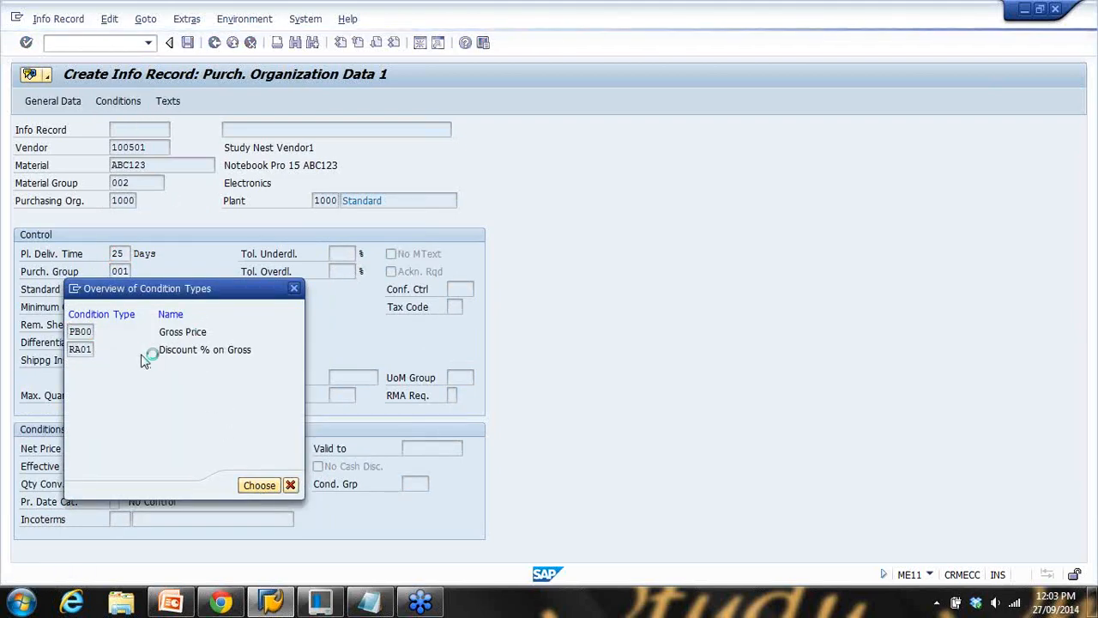
pyautogui.click(74, 325)
pyautogui.click(80, 342)
pyautogui.click(221, 324)
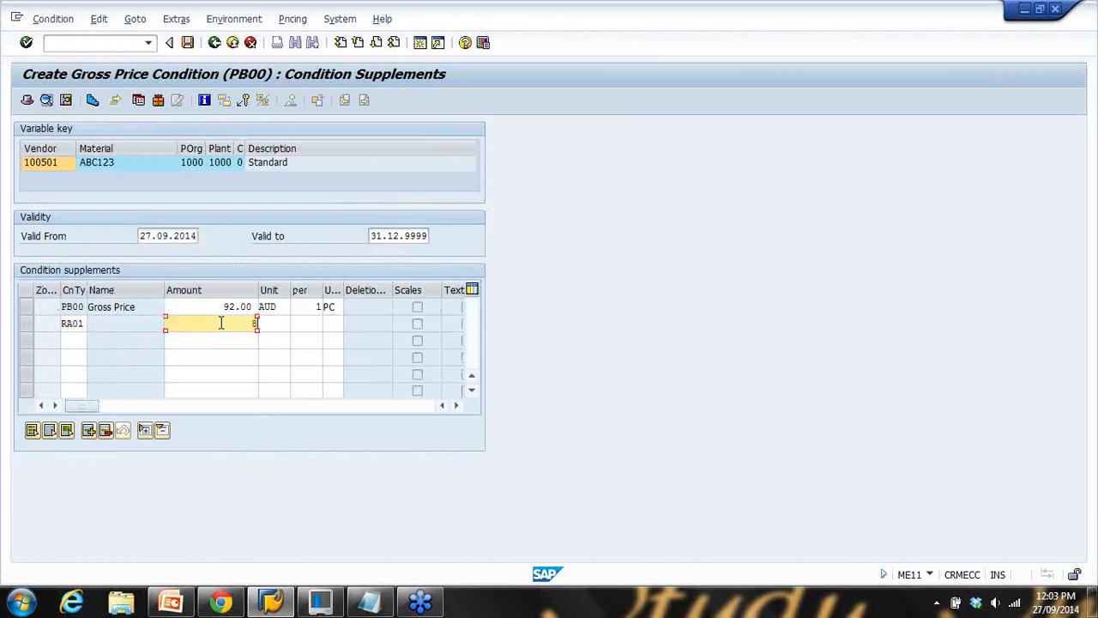
pyautogui.write('8')
pyautogui.press('Return')
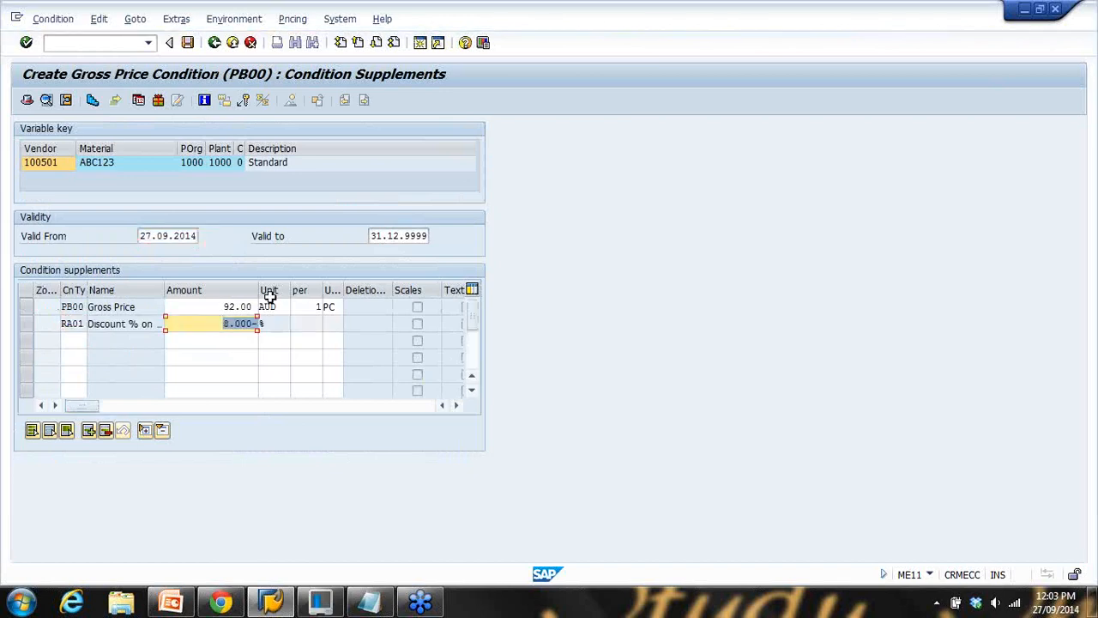
pyautogui.click(187, 42)
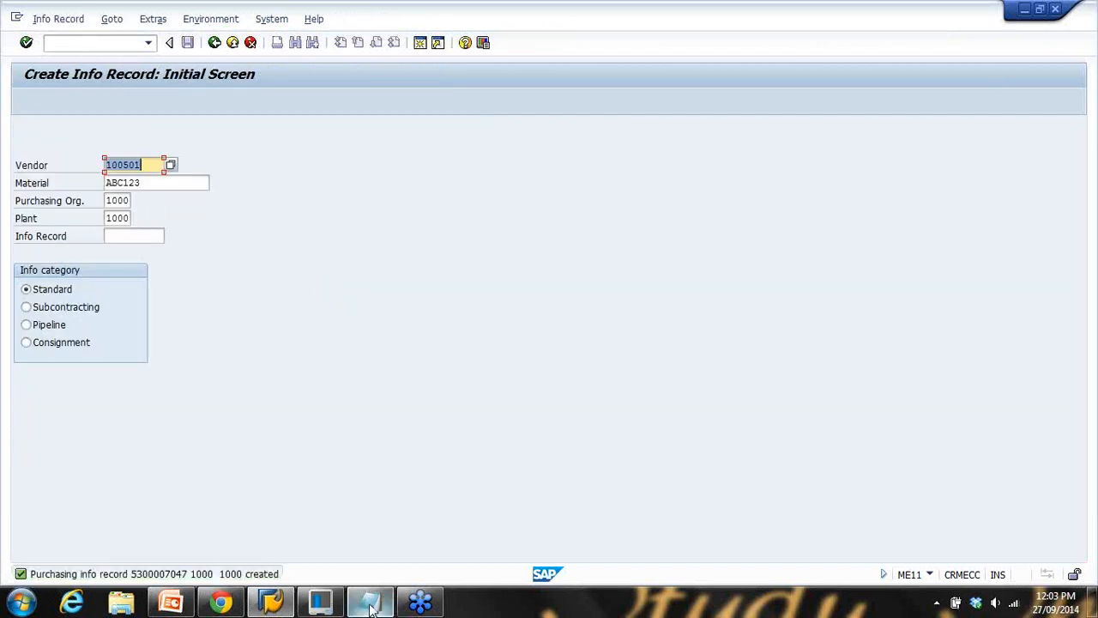
pyautogui.click(320, 602)
# Paste Vendor2's number after Vendor3 in the notes and change it to 100502
pyautogui.doubleClick(307, 189)
pyautogui.moveTo(350, 189); pyautogui.dragTo(490, 190)
pyautogui.hotkey('ctrl', 'c')
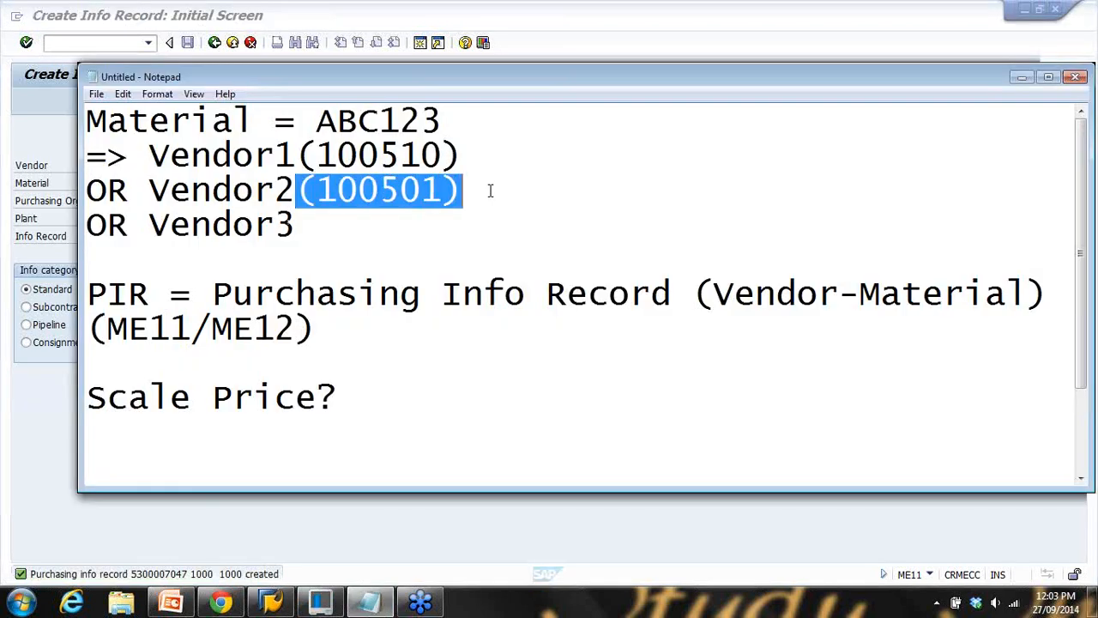
pyautogui.click(339, 217)
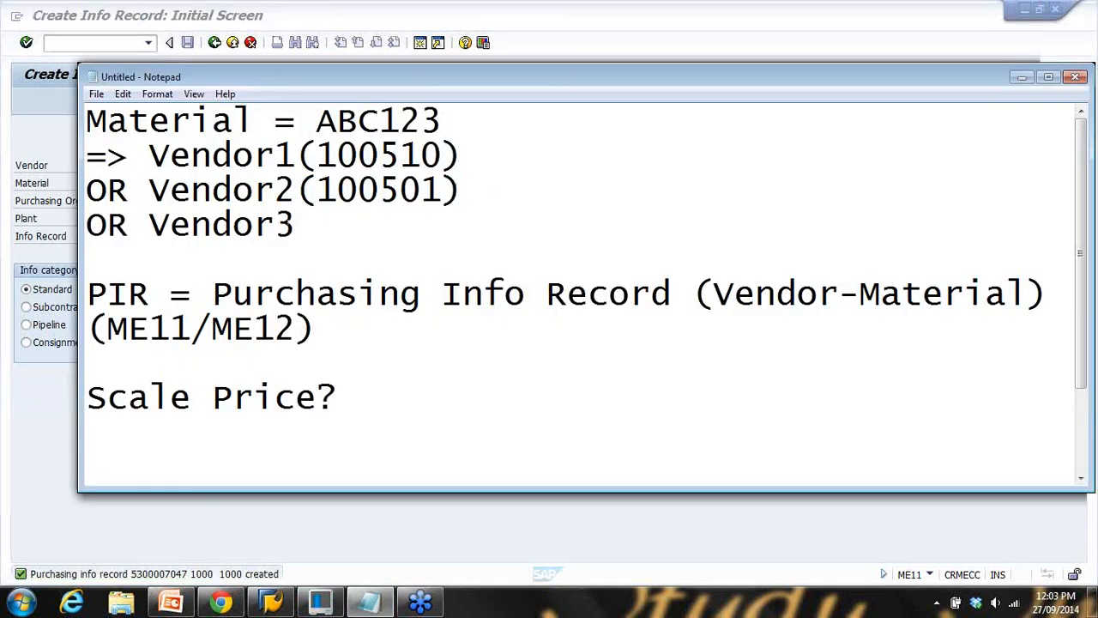
pyautogui.hotkey('ctrl', 'v')
pyautogui.press('BackSpace')
pyautogui.write('2')
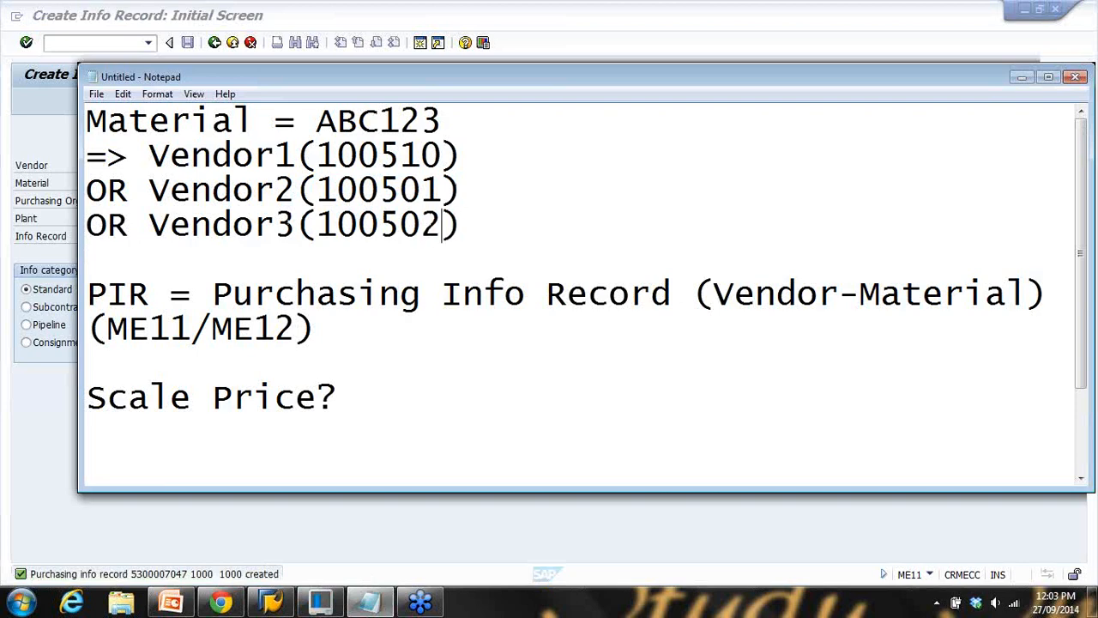
pyautogui.click(569, 45)
pyautogui.click(163, 165)
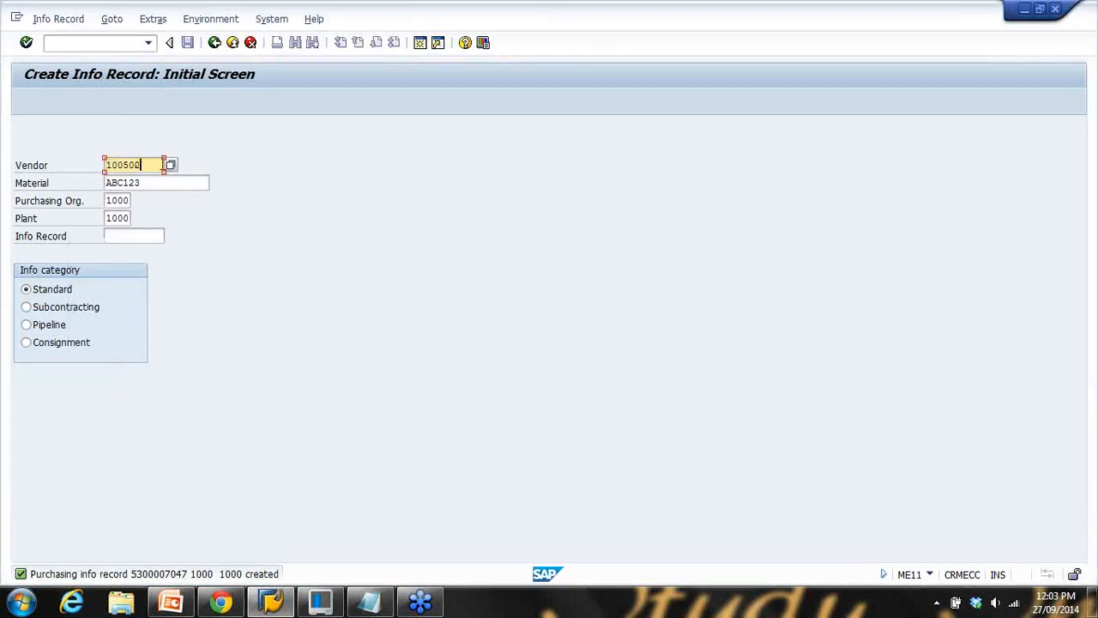
# Start the info record for vendor 100502 with vendor material number S06
pyautogui.press('BackSpace')
pyautogui.write('2')
pyautogui.press('Return')
pyautogui.press('Return')
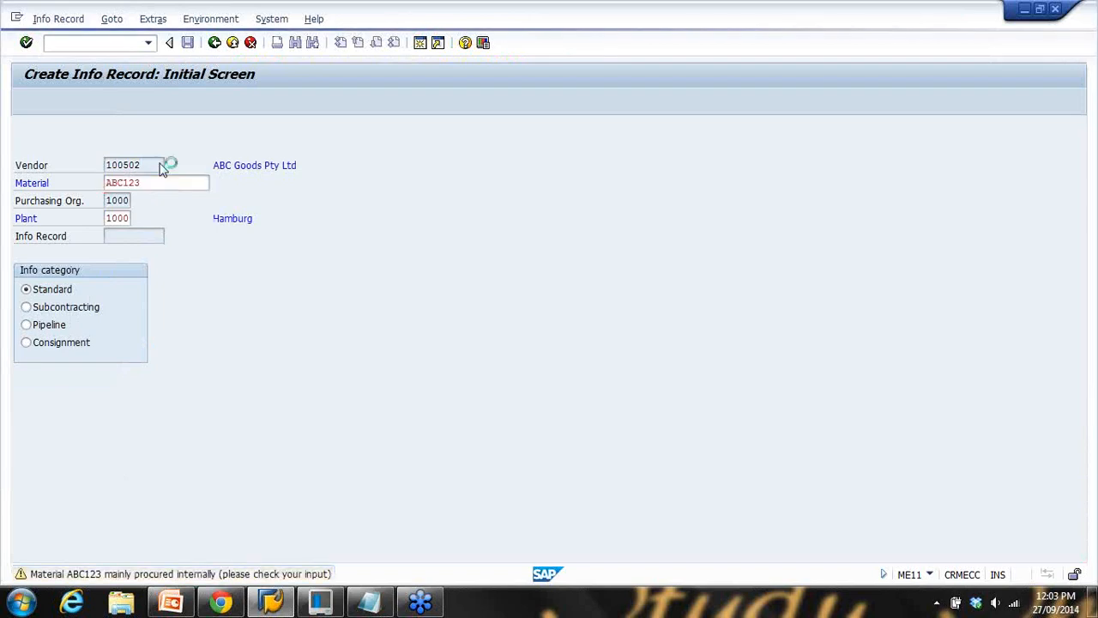
pyautogui.click(136, 289)
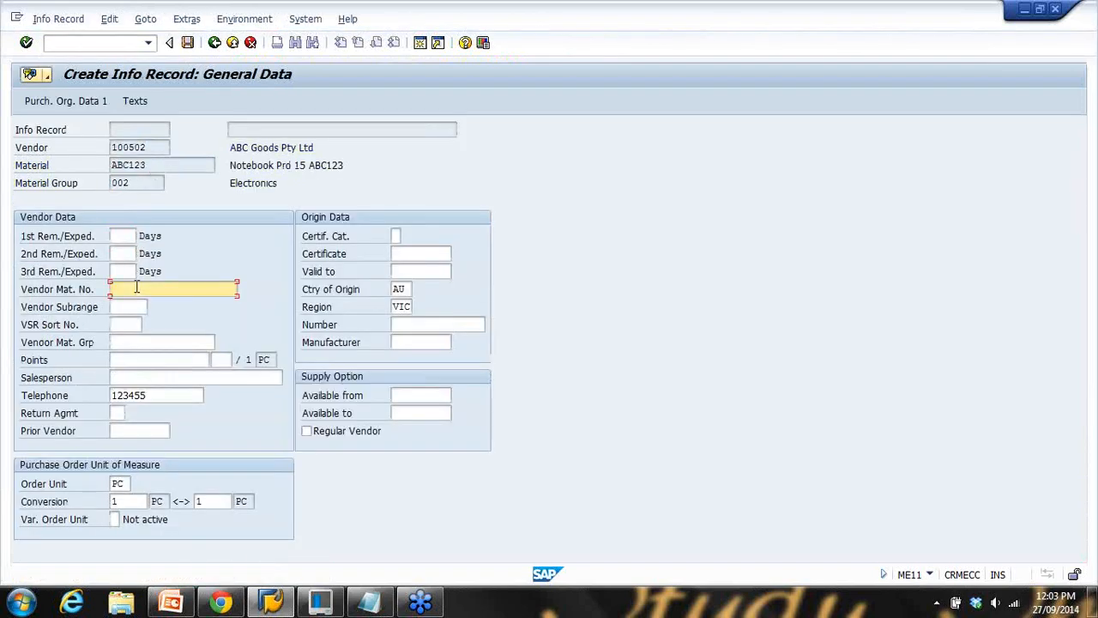
pyautogui.write('S06')
pyautogui.press('Return')
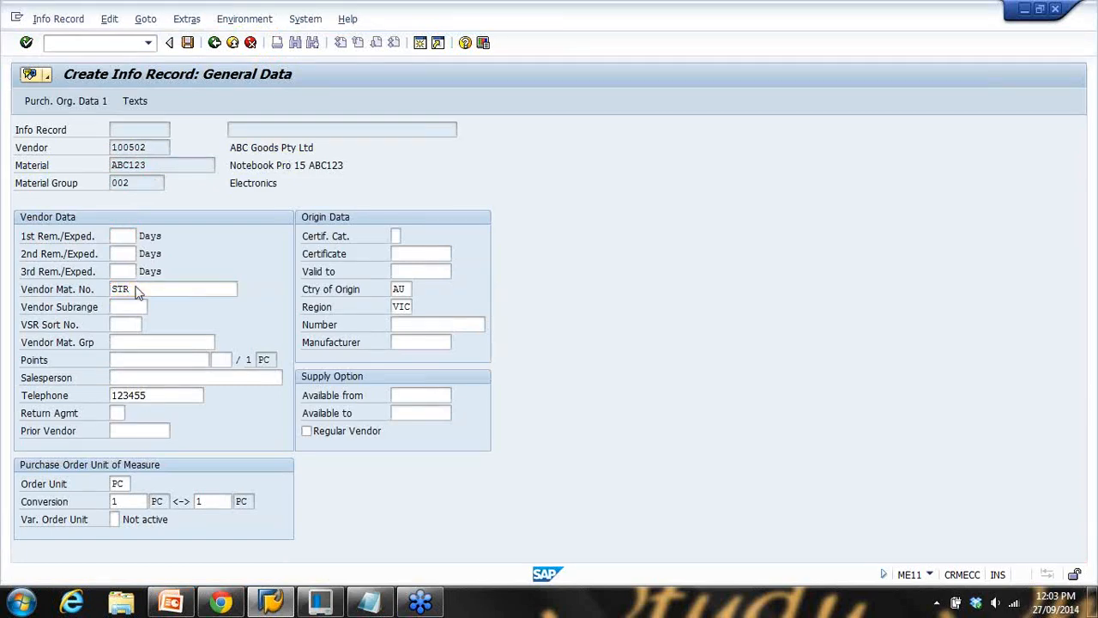
# Enter standard quantity 1 and net price 98 in the purchasing organization data
pyautogui.click(135, 289)
pyautogui.write('1')
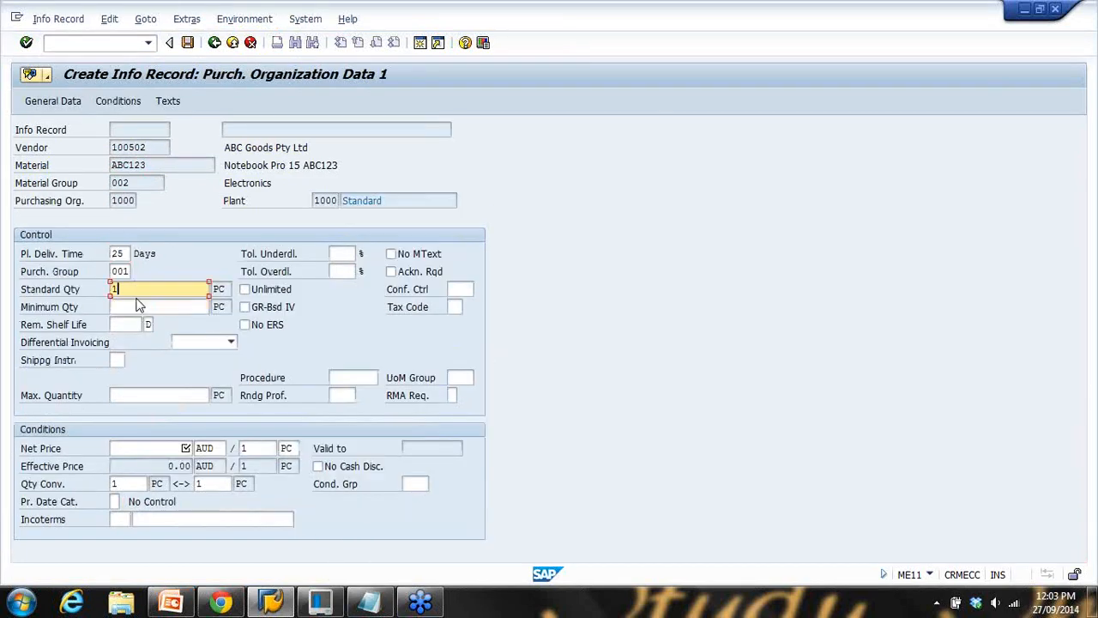
pyautogui.click(176, 448)
pyautogui.write('98')
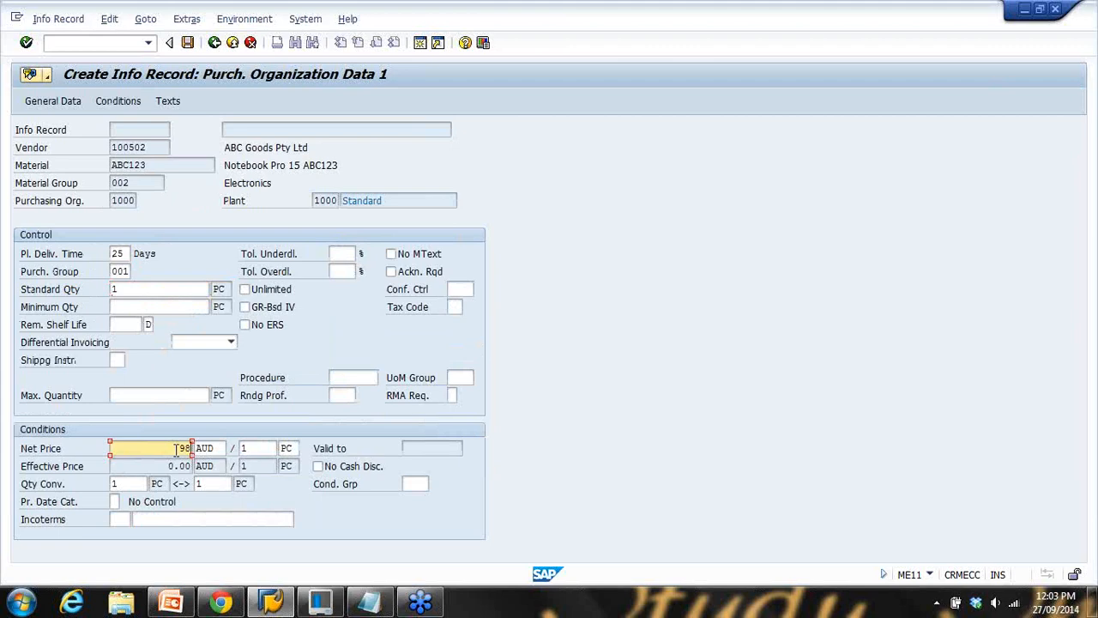
# Add a 12% RA01 discount beside the gross price and save the info record
pyautogui.click(118, 100)
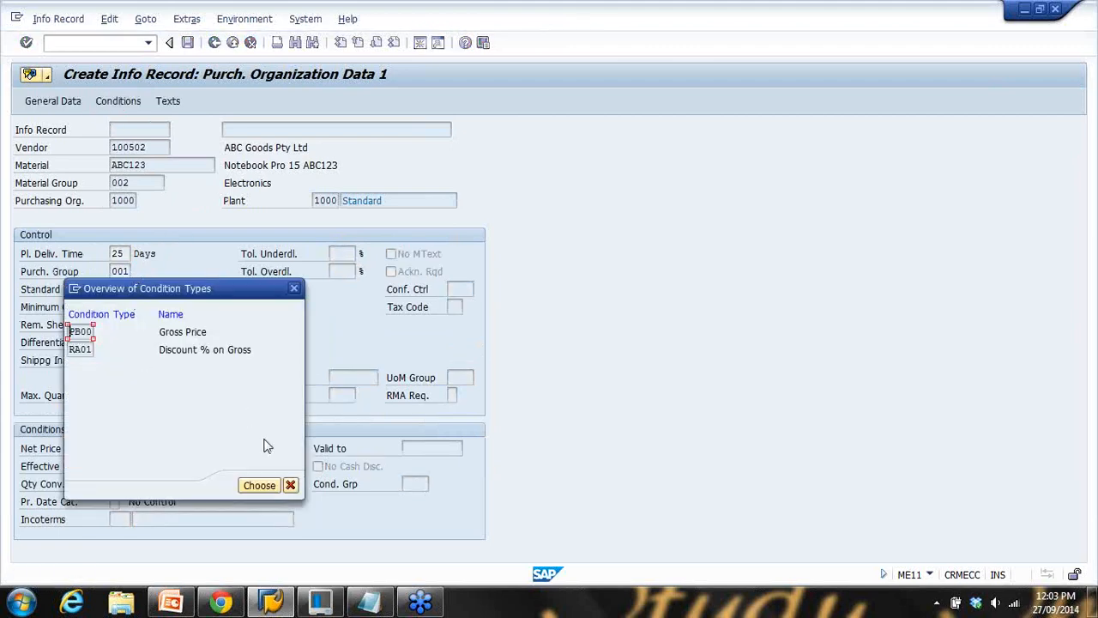
pyautogui.click(258, 485)
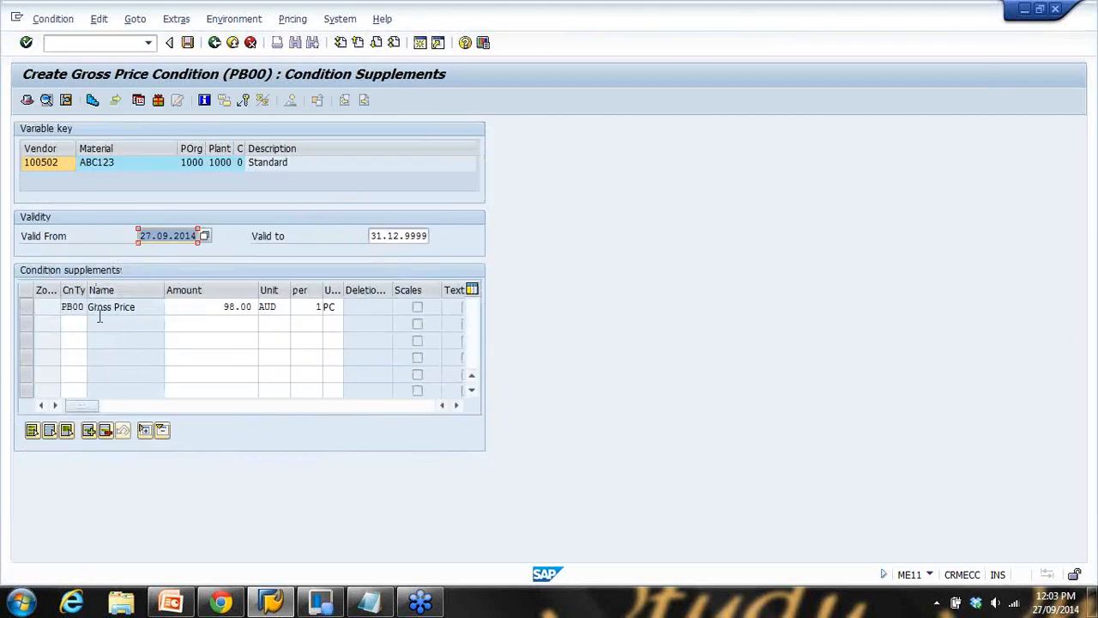
pyautogui.click(82, 325)
pyautogui.click(82, 340)
pyautogui.click(217, 326)
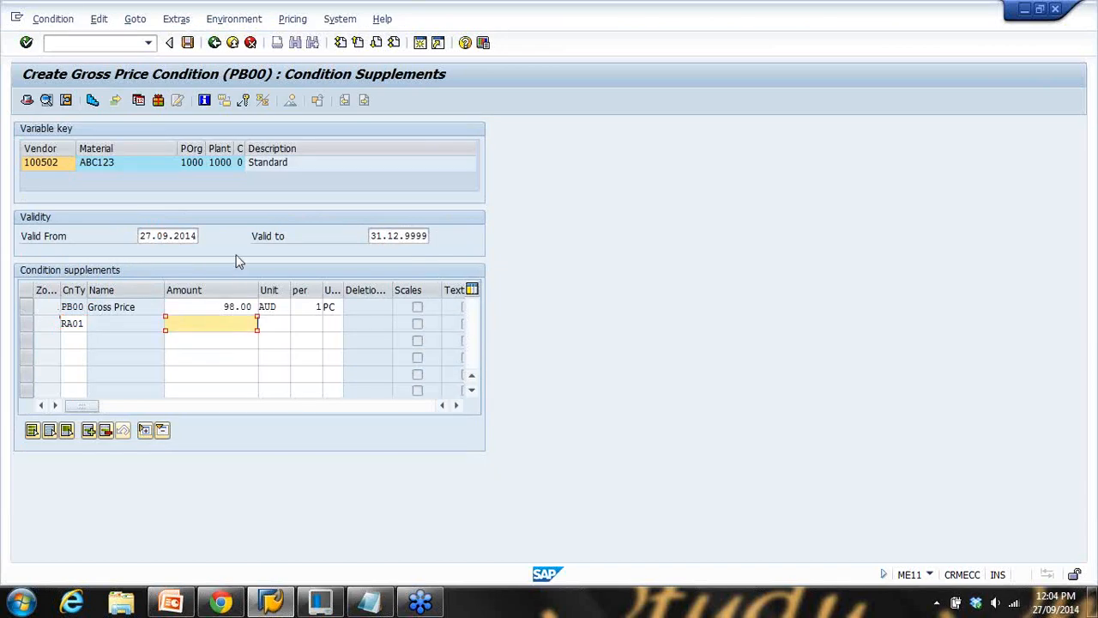
pyautogui.press('Return')
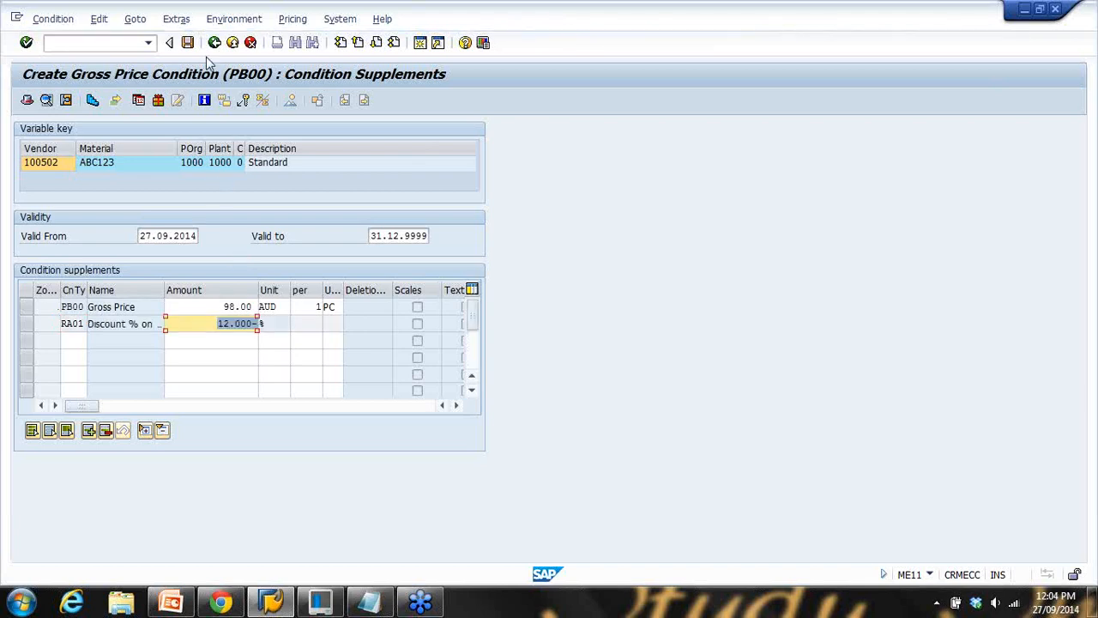
pyautogui.click(187, 42)
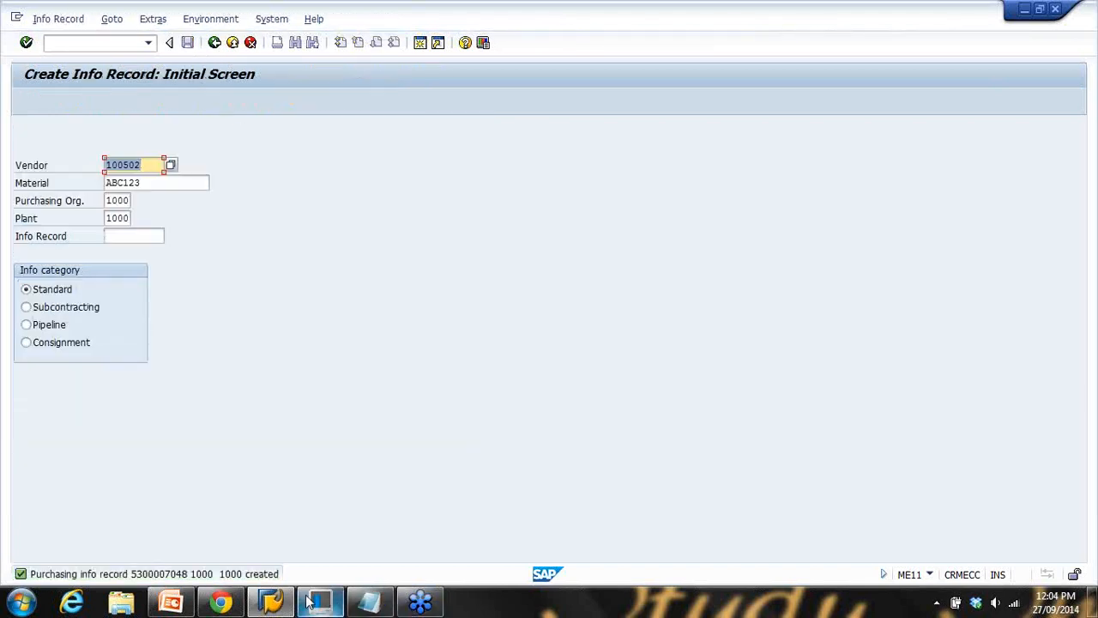
# Highlight Vendor3's number in the notes, then bring up the Structure of a PIR slide
pyautogui.click(369, 603)
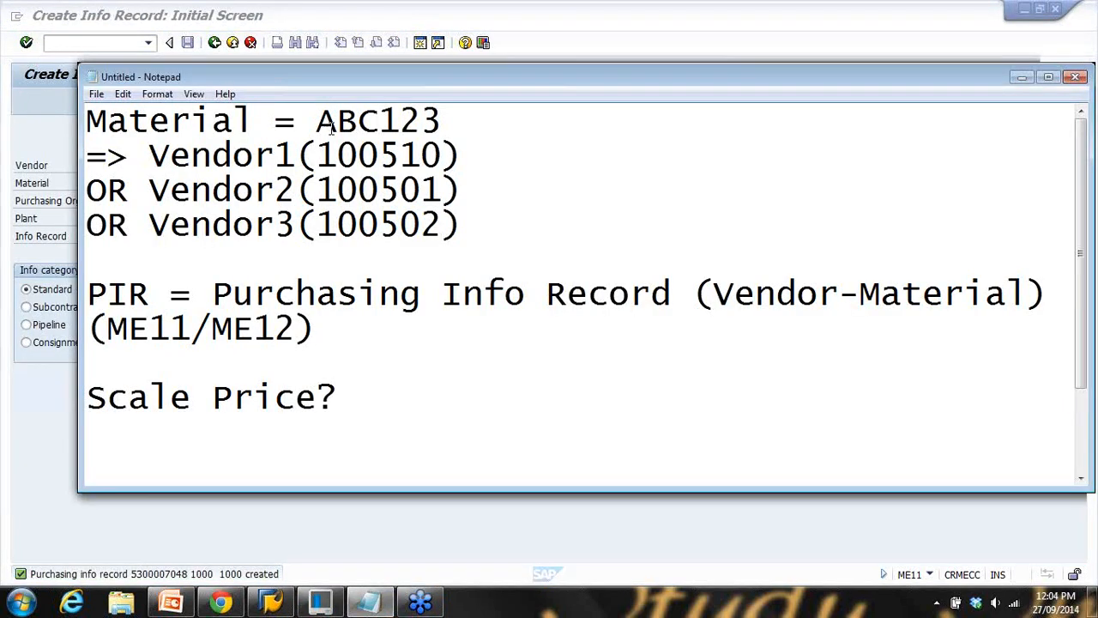
pyautogui.moveTo(322, 156); pyautogui.dragTo(446, 226)
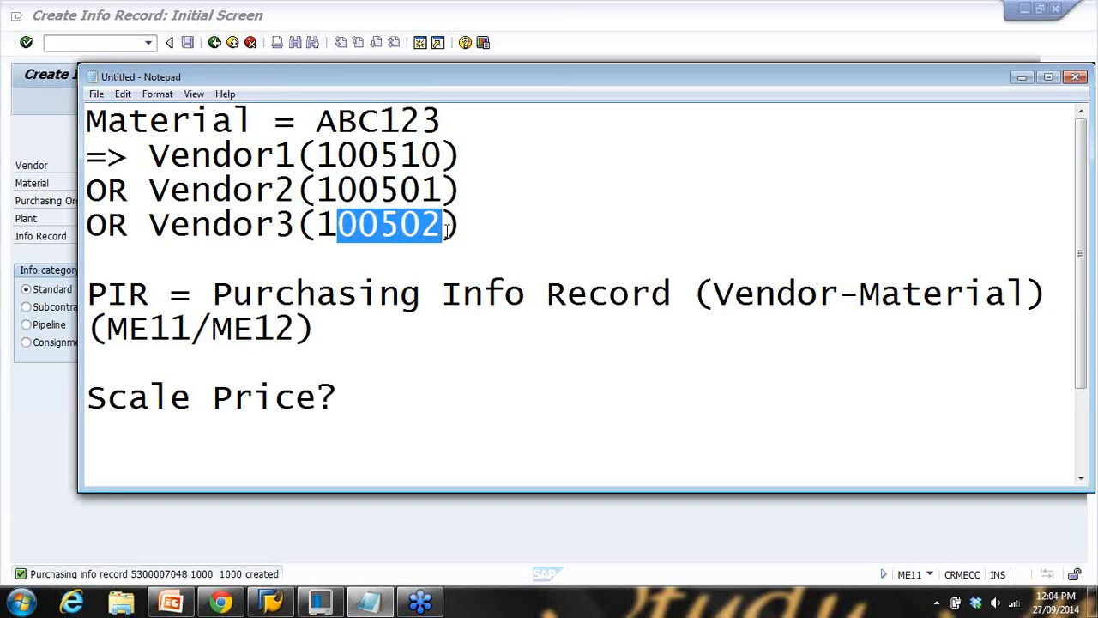
pyautogui.click(171, 603)
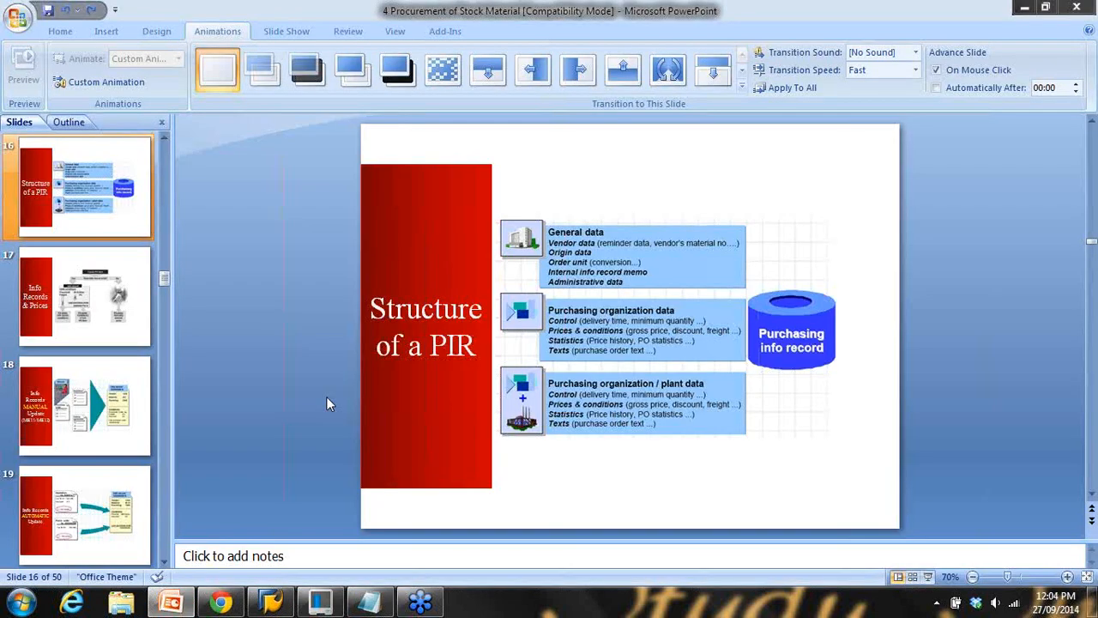
# View the Info Records MANUAL Update slide, then return to slide 16, Structure of a PIR
pyautogui.scroll(-1, 101, 407)
pyautogui.click(75, 302)
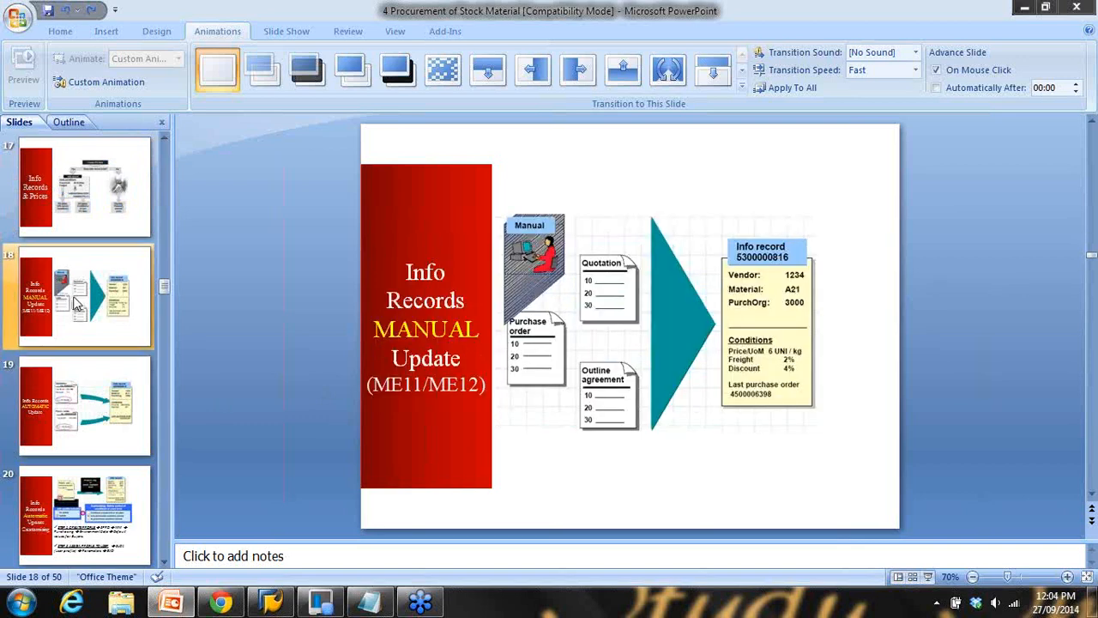
pyautogui.scroll(1, 76, 302)
pyautogui.click(94, 221)
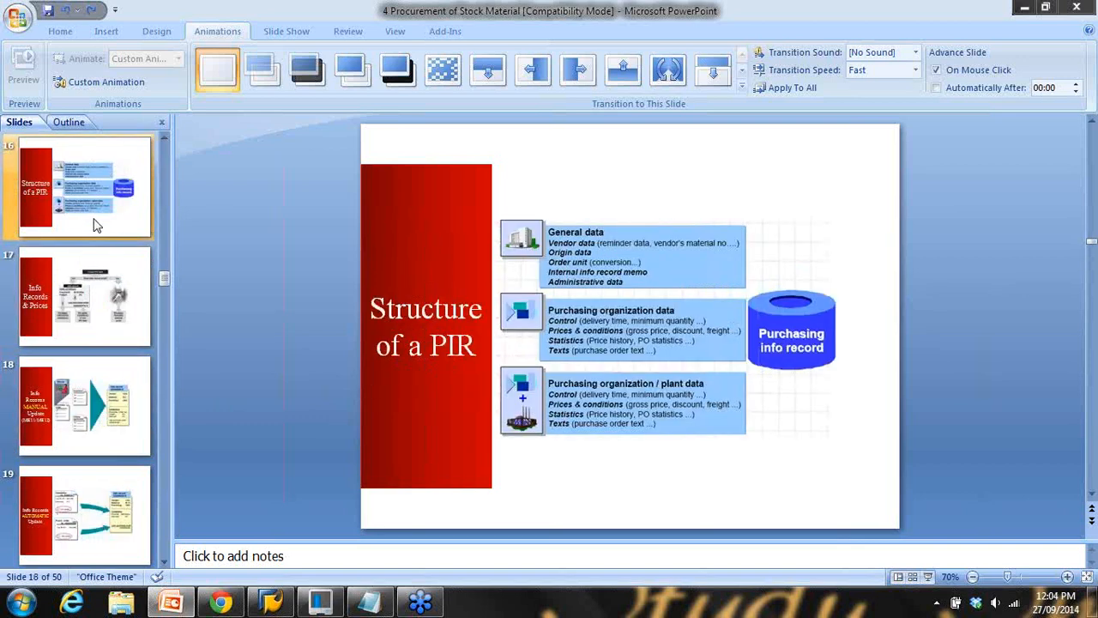
pyautogui.click(369, 603)
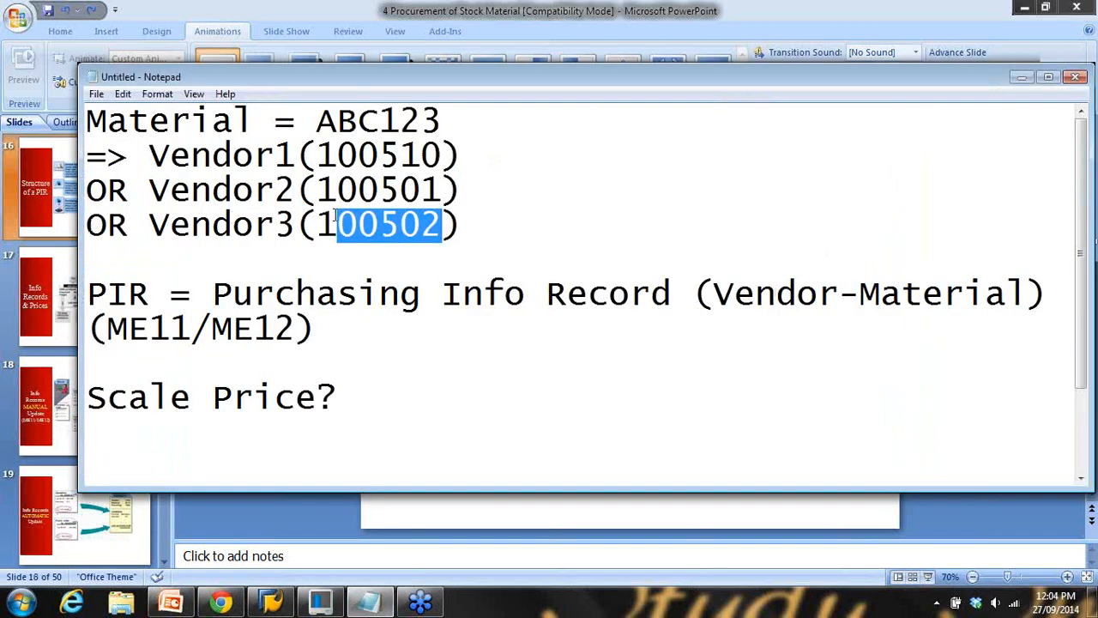
# Highlight ABC123 and ME12 in the notes, then exit ME11 to the Easy Access menu
pyautogui.scroll(-1, 335, 217)
pyautogui.scroll(1, 351, 329)
pyautogui.moveTo(319, 121); pyautogui.dragTo(490, 131)
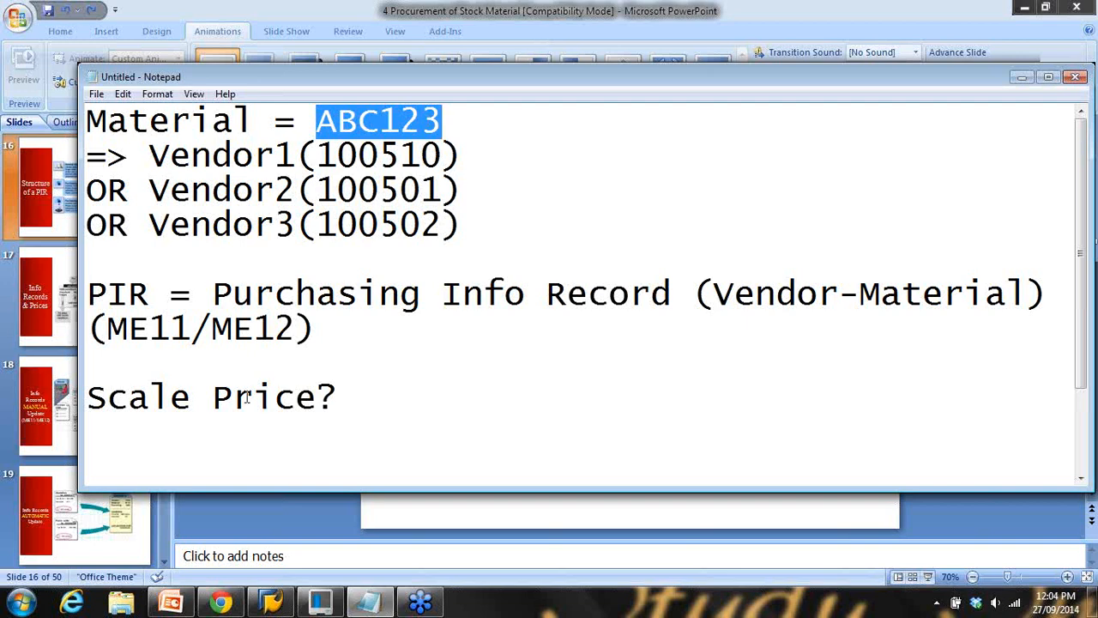
pyautogui.moveTo(215, 329); pyautogui.dragTo(298, 333)
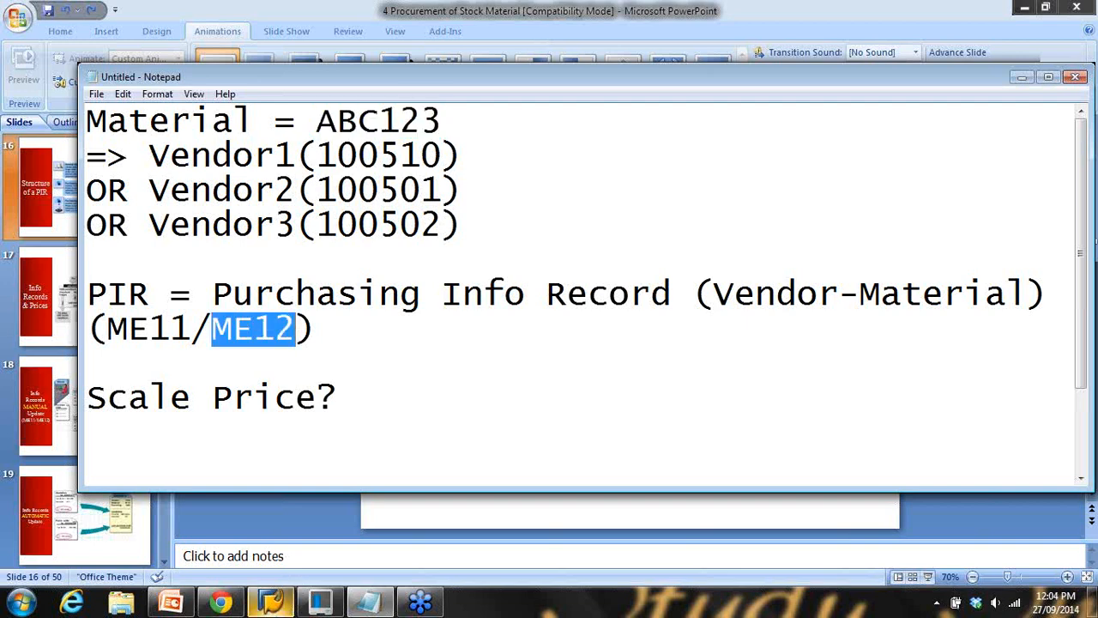
pyautogui.click(271, 602)
pyautogui.click(236, 45)
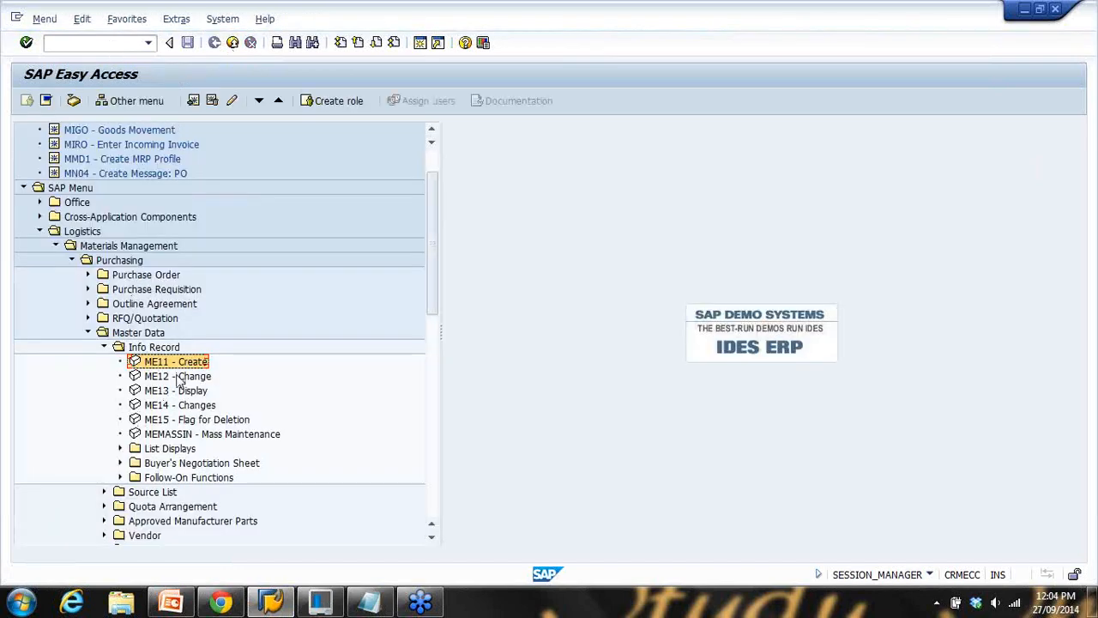
# Open vendor 100502's ABC123 record in ME12 and check its 86.24 AUD net price
pyautogui.doubleClick(177, 377)
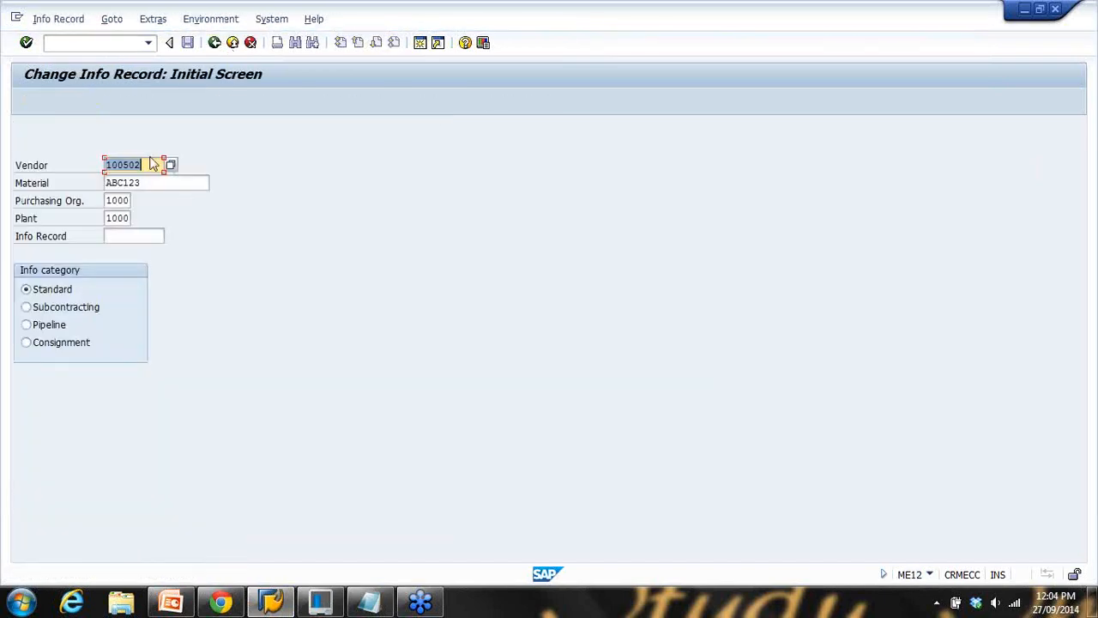
pyautogui.click(148, 165)
pyautogui.moveTo(143, 165); pyautogui.dragTo(98, 165)
pyautogui.moveTo(169, 182); pyautogui.dragTo(118, 184)
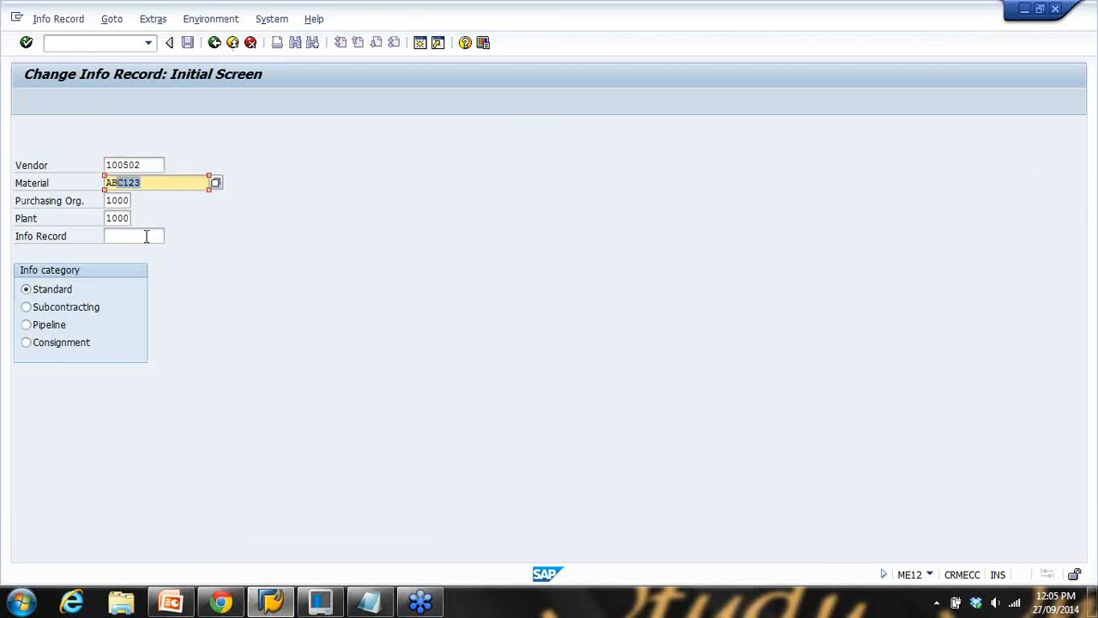
pyautogui.press('Return')
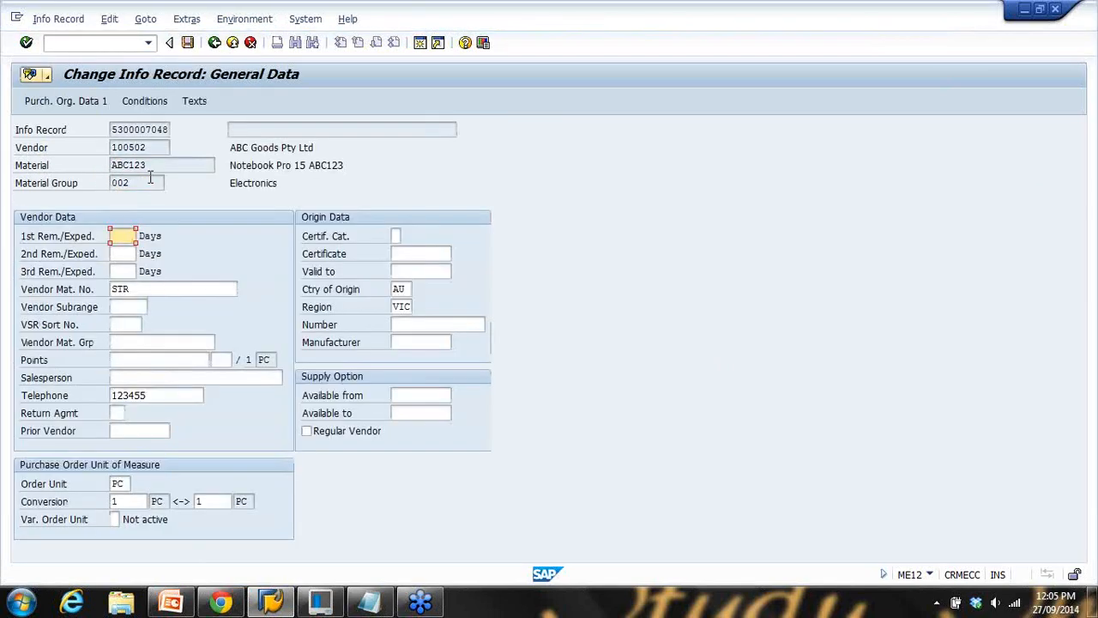
pyautogui.press('Return')
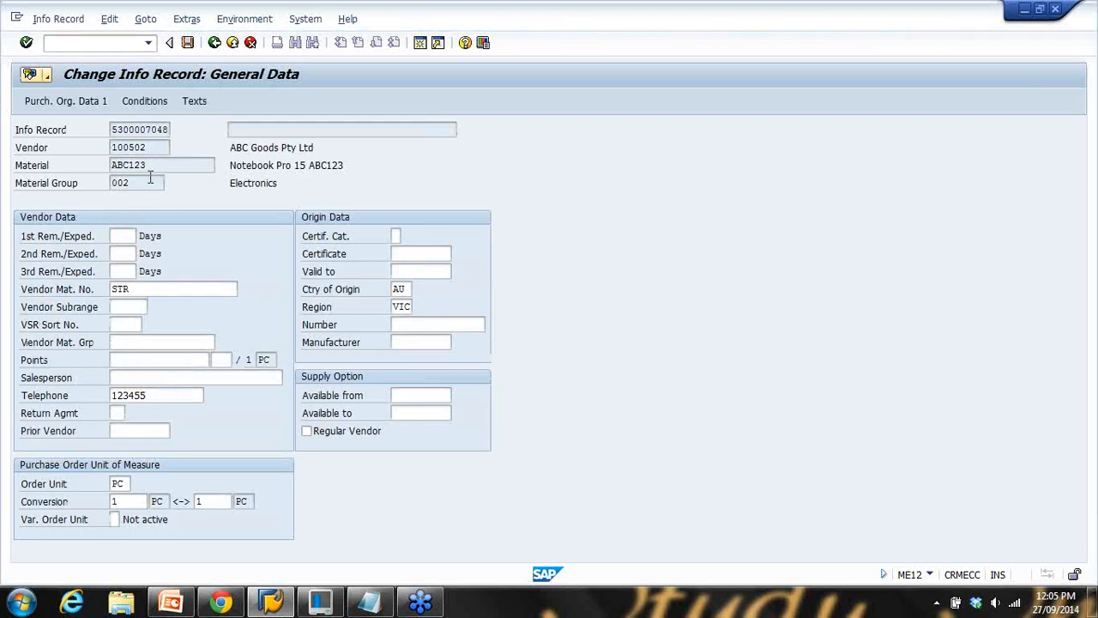
pyautogui.doubleClick(184, 448)
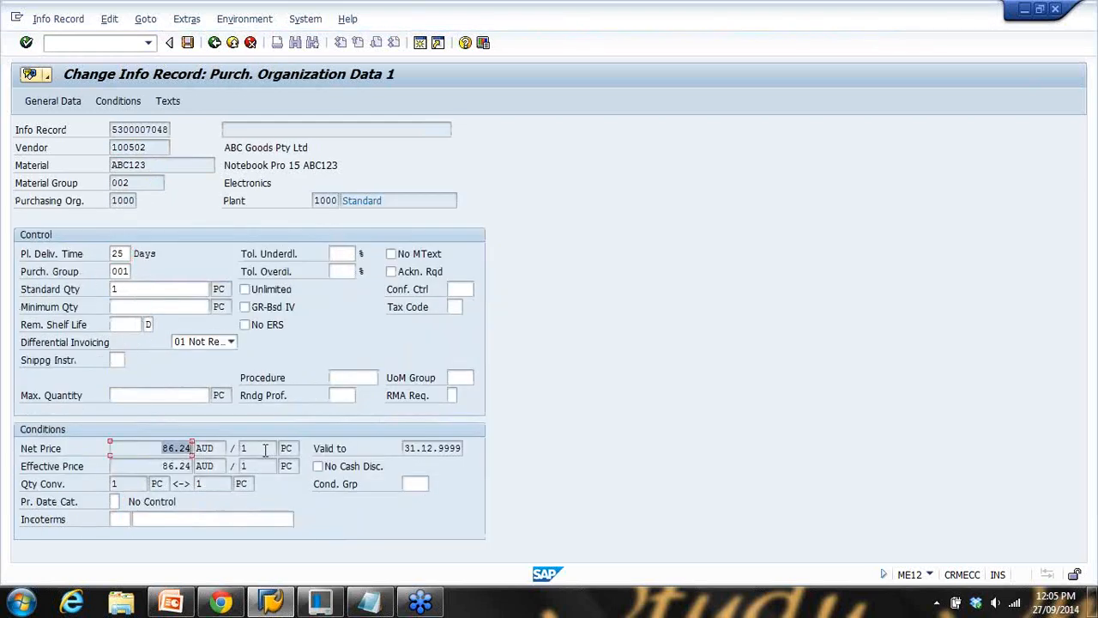
pyautogui.click(214, 45)
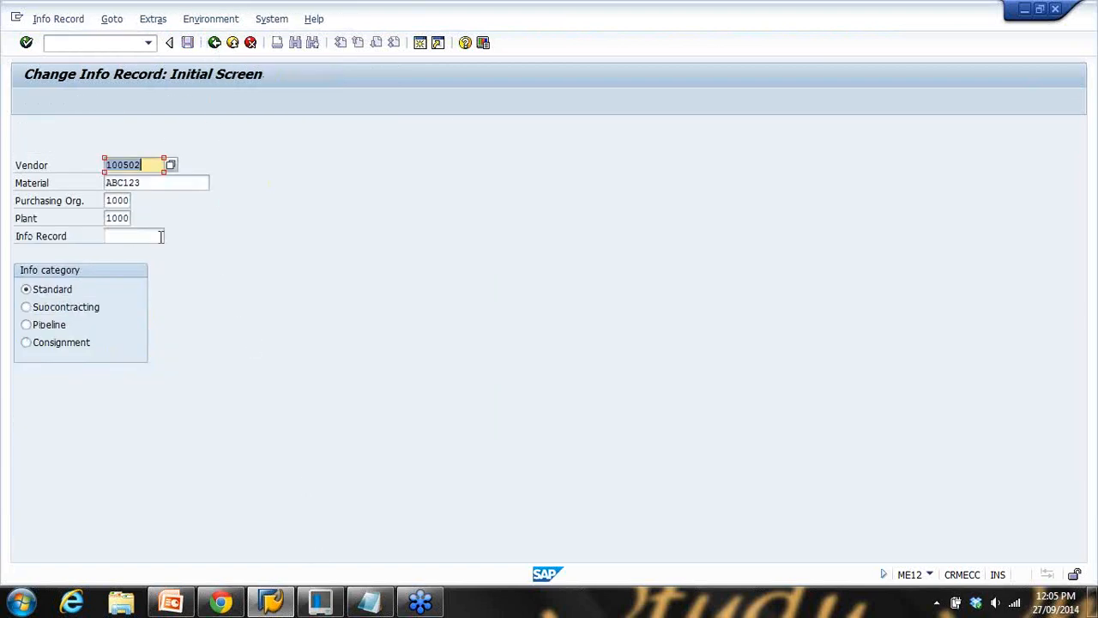
# Clear the vendor on the ME12 start screen, leaving material ABC123, org 1000 and plant 1000
pyautogui.click(369, 601)
pyautogui.moveTo(317, 121); pyautogui.dragTo(448, 130)
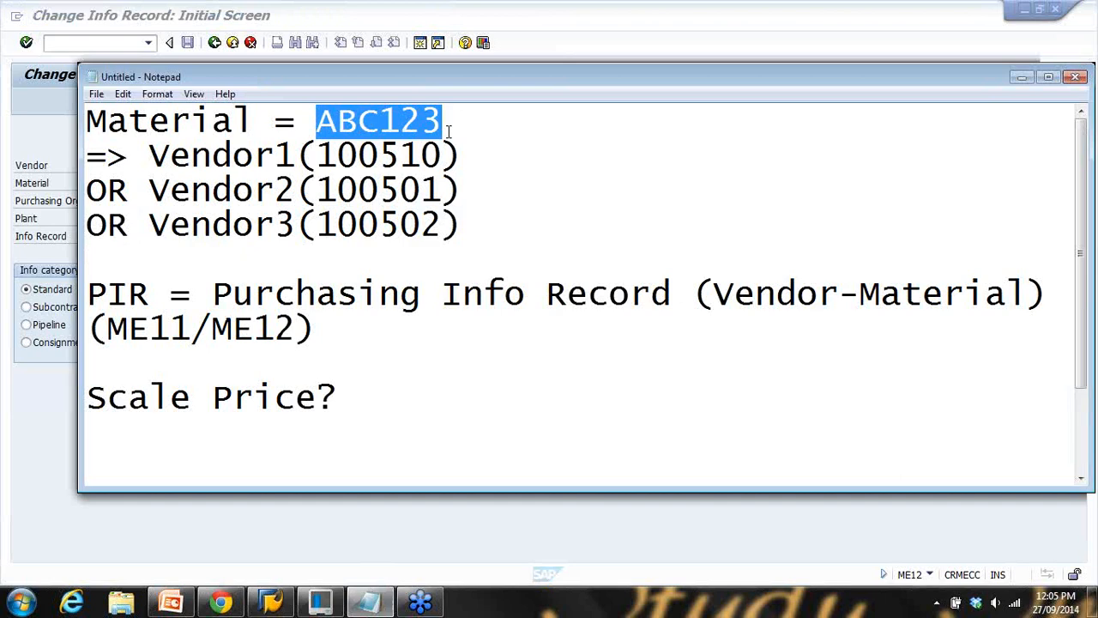
pyautogui.click(552, 56)
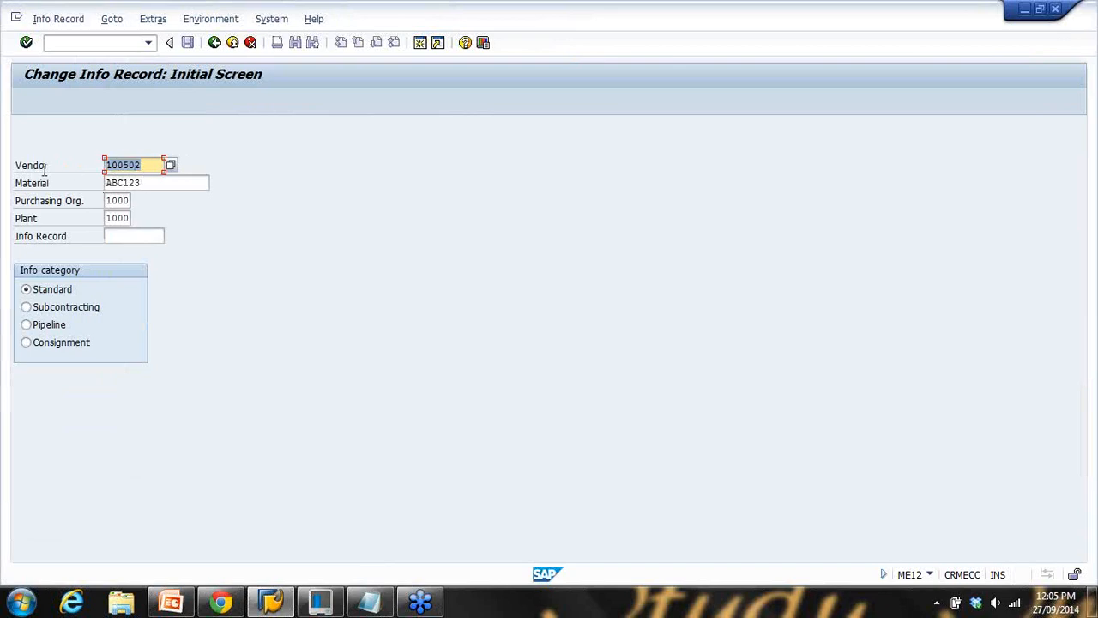
pyautogui.press('BackSpace')
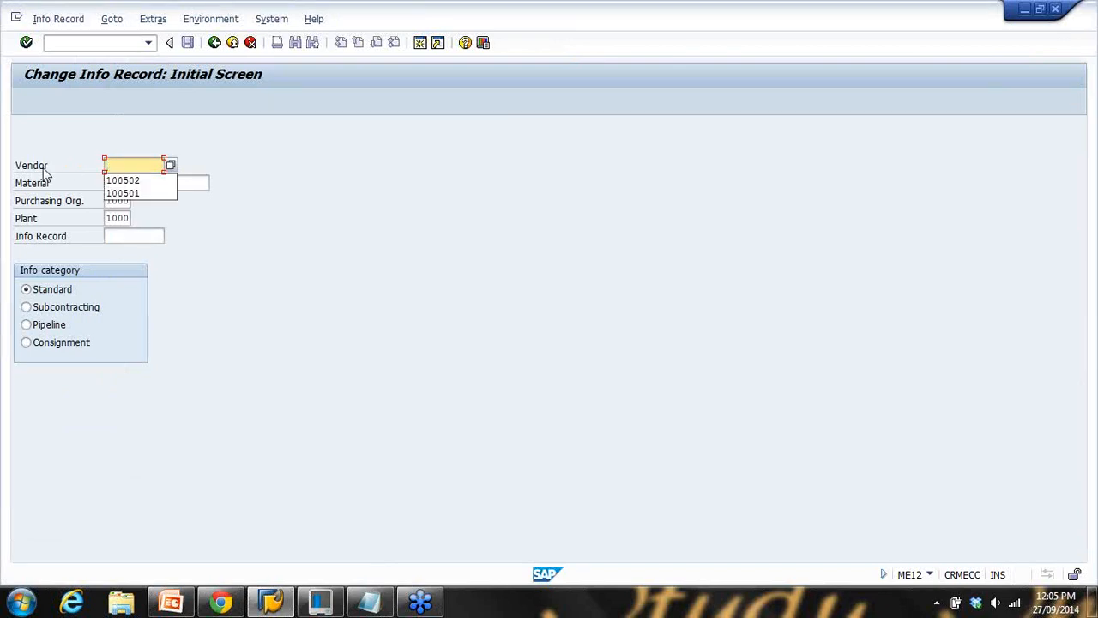
pyautogui.click(238, 185)
pyautogui.press('Return')
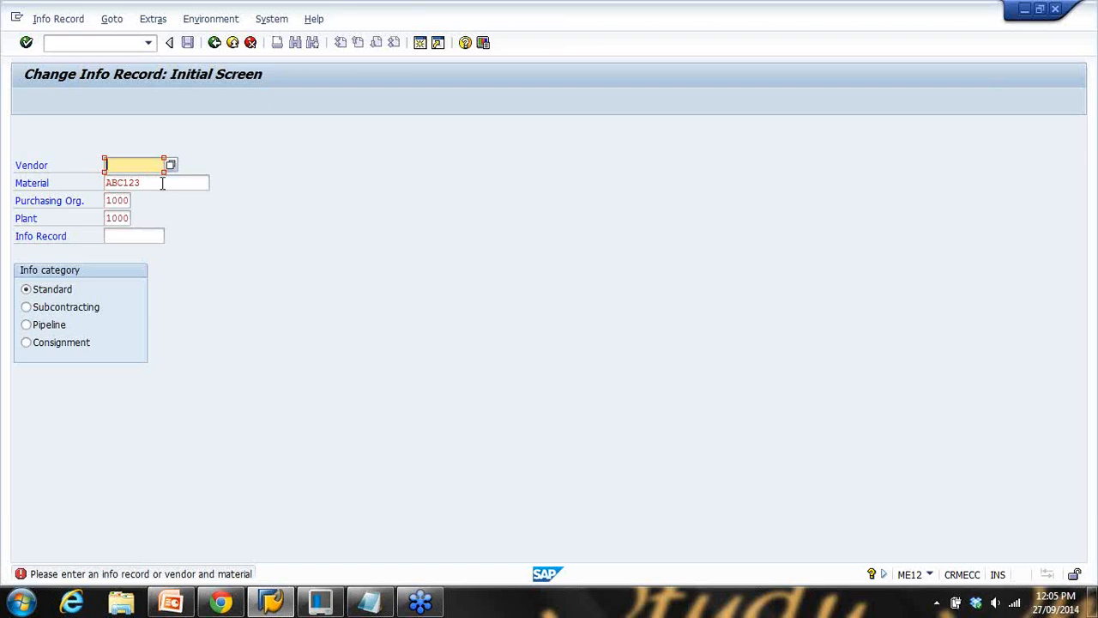
pyautogui.moveTo(162, 183); pyautogui.dragTo(80, 187)
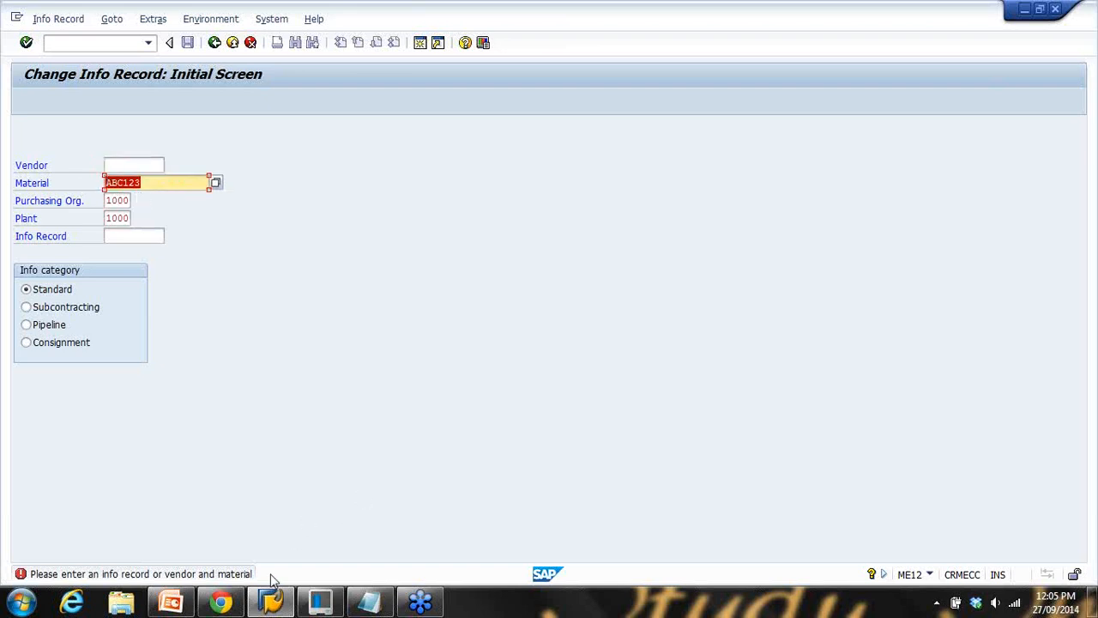
pyautogui.click(369, 601)
# Append /ME1M to the transaction line in the notes and return SAP to Easy Access
pyautogui.click(316, 328)
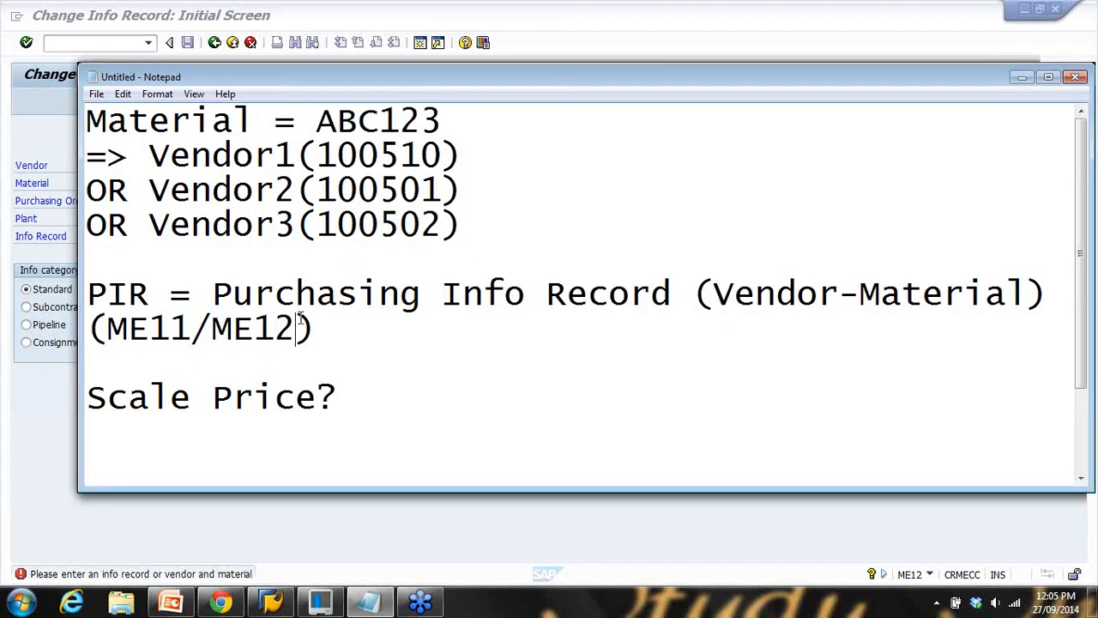
pyautogui.write('/ME1M')
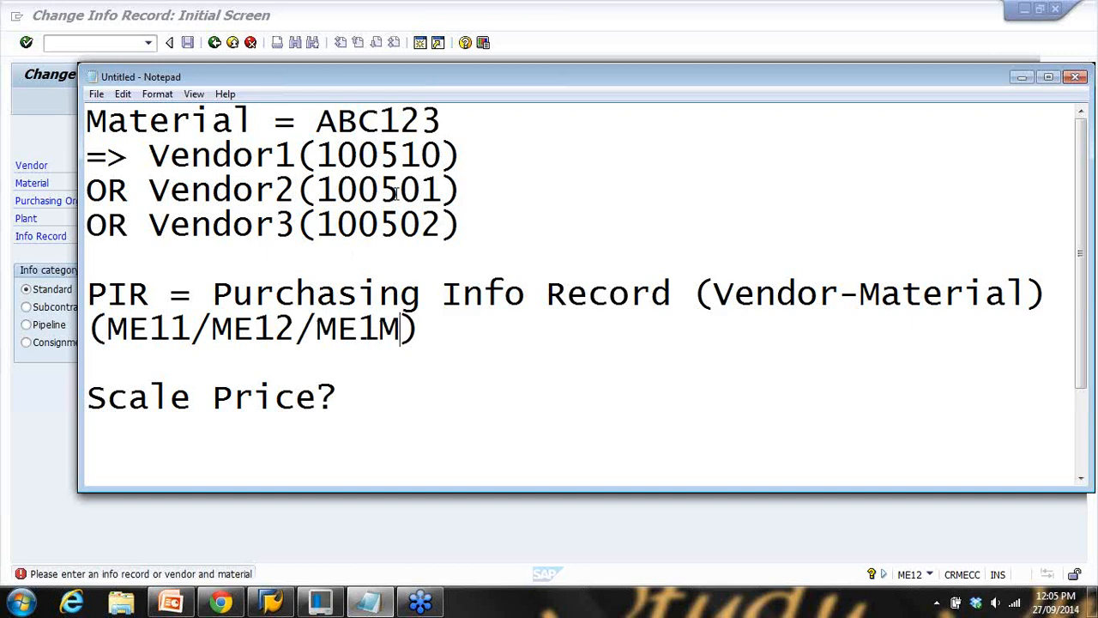
pyautogui.click(581, 27)
pyautogui.click(237, 46)
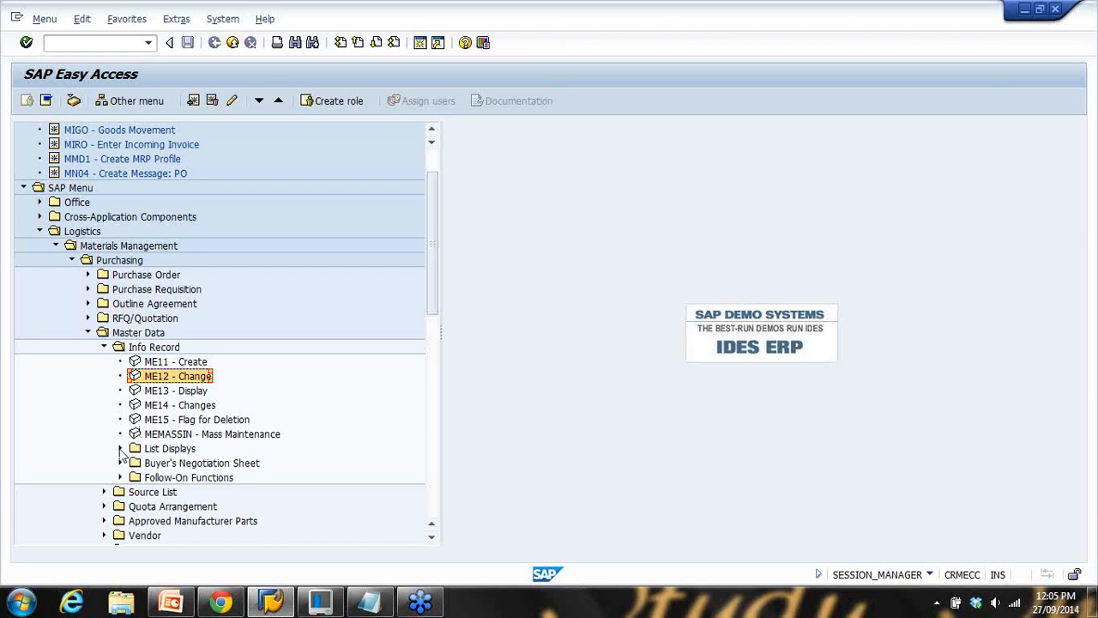
pyautogui.click(120, 448)
# Launch ME1M Info Records by Material and run it for material ABC123
pyautogui.click(211, 406)
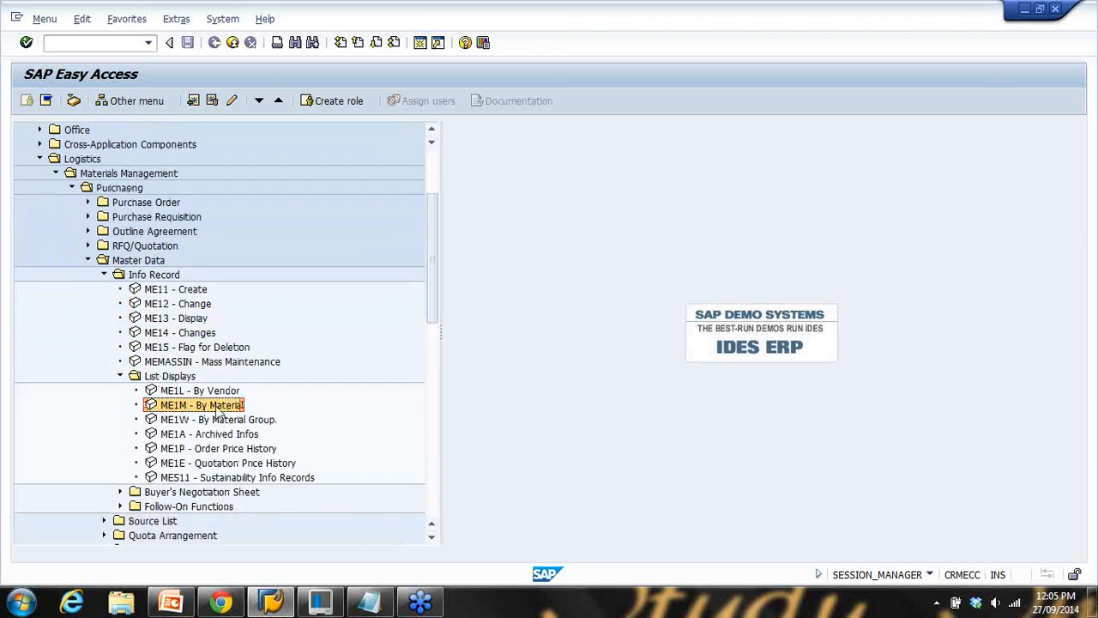
pyautogui.doubleClick(215, 407)
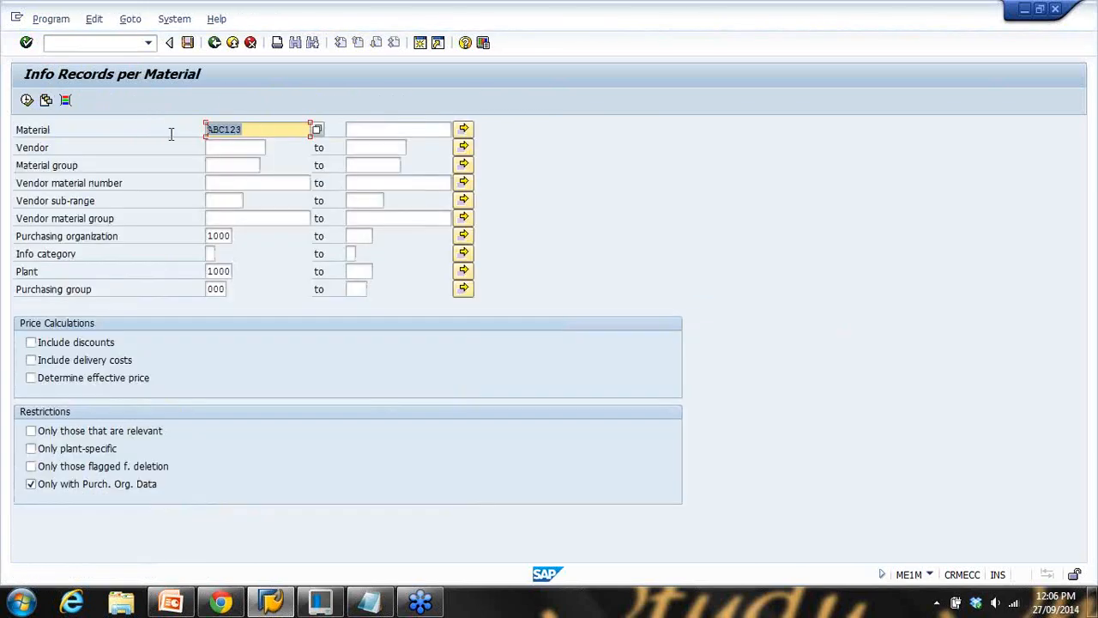
pyautogui.click(219, 236)
pyautogui.click(218, 271)
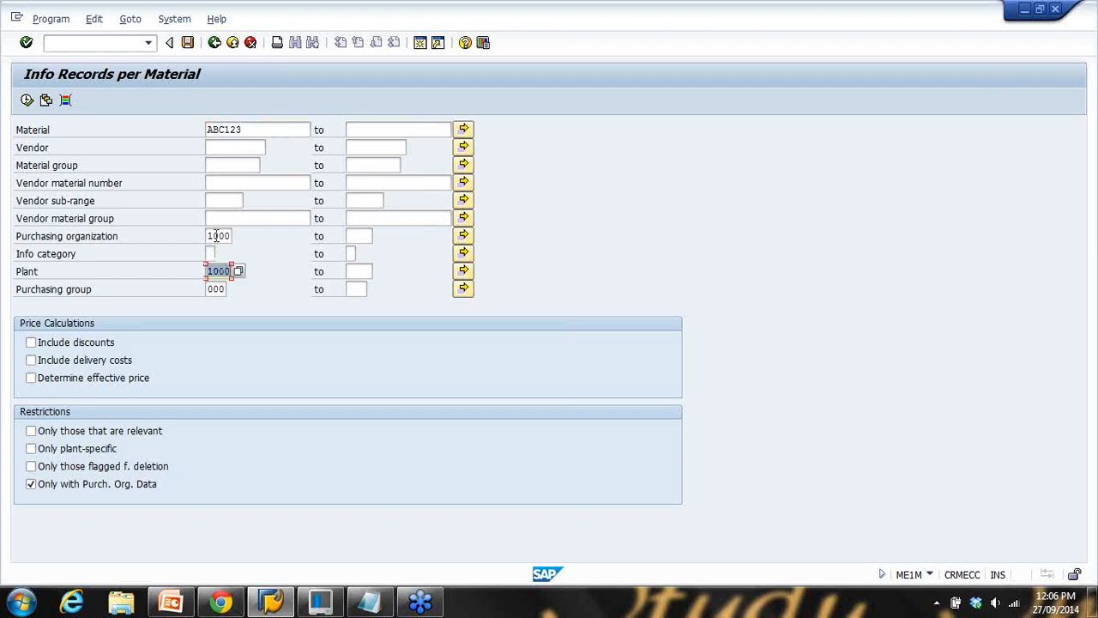
pyautogui.click(234, 147)
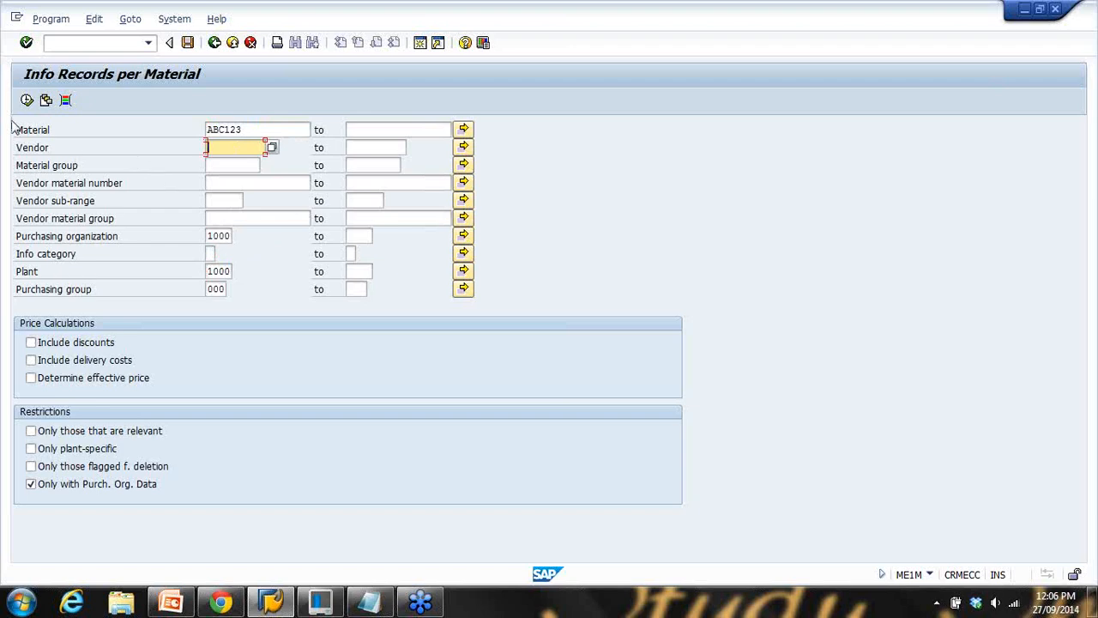
pyautogui.click(27, 100)
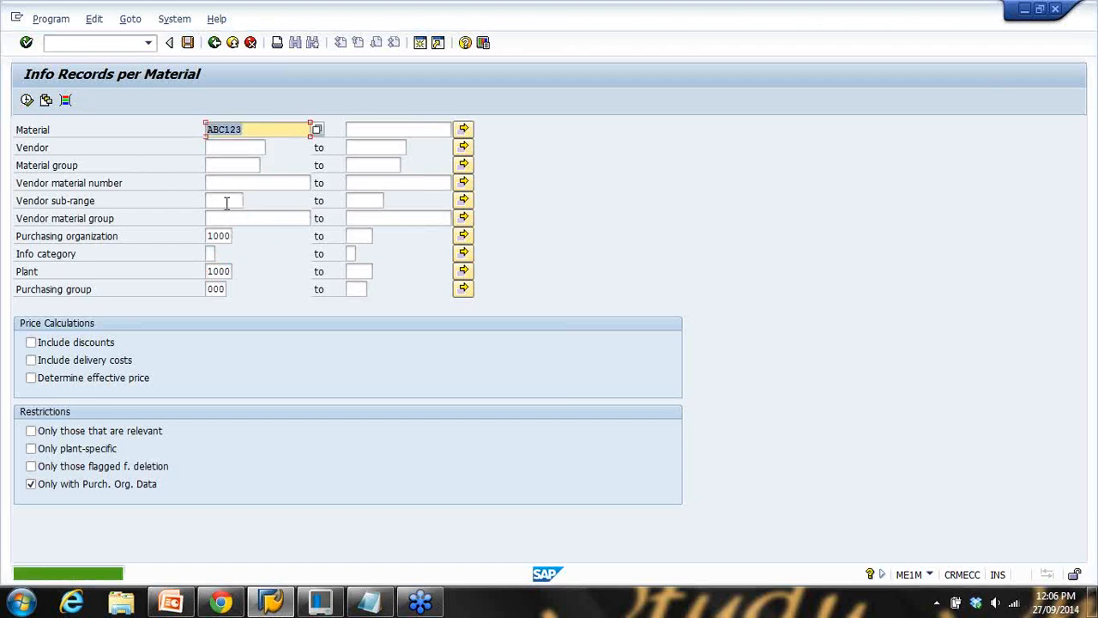
# Clear plant and purchasing group, untick the purchasing-org-data restriction, and rerun
pyautogui.doubleClick(212, 290)
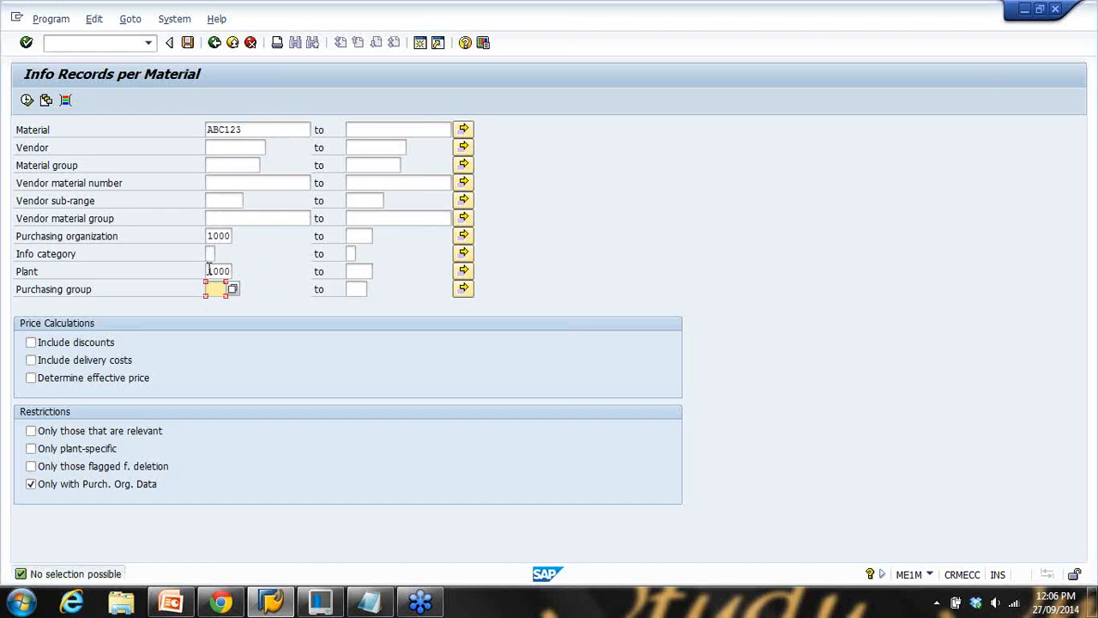
pyautogui.moveTo(209, 267); pyautogui.dragTo(270, 255)
pyautogui.click(210, 234)
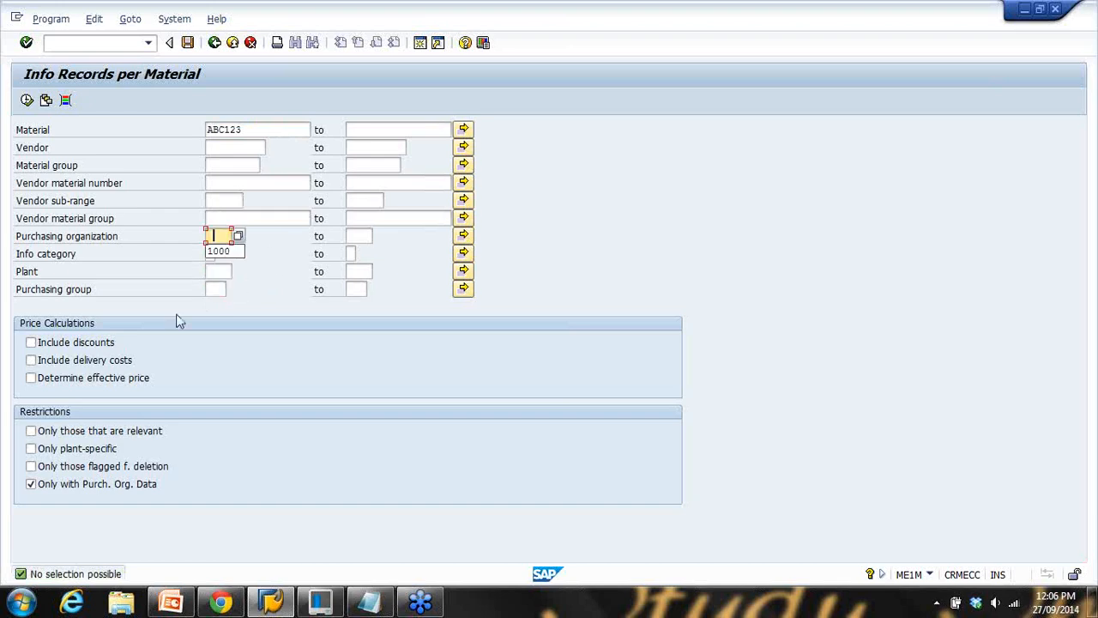
pyautogui.click(31, 484)
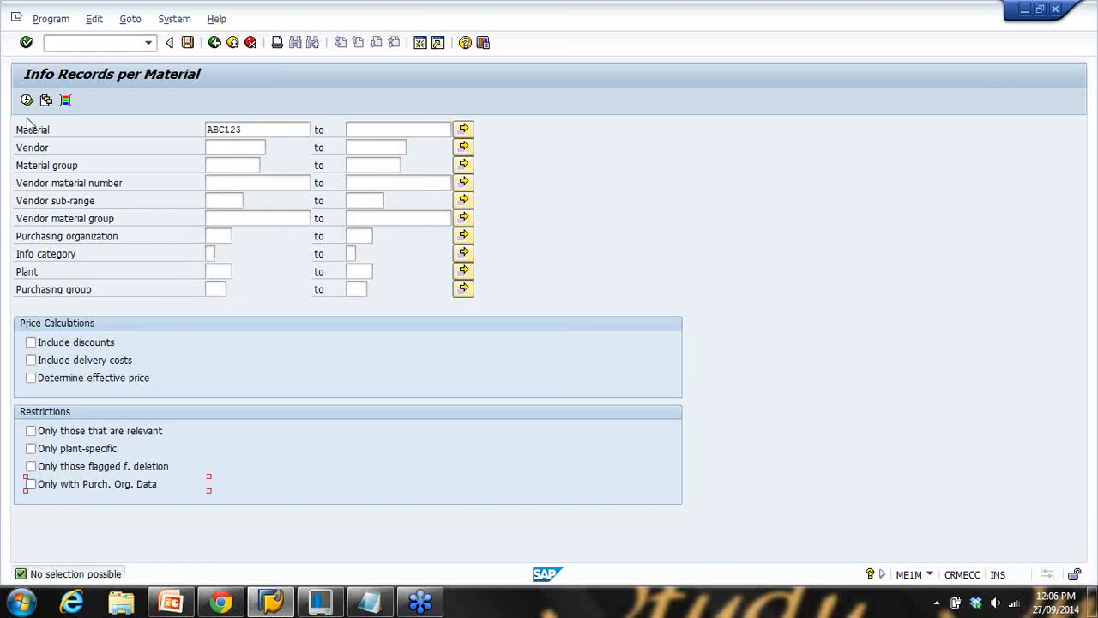
pyautogui.click(27, 101)
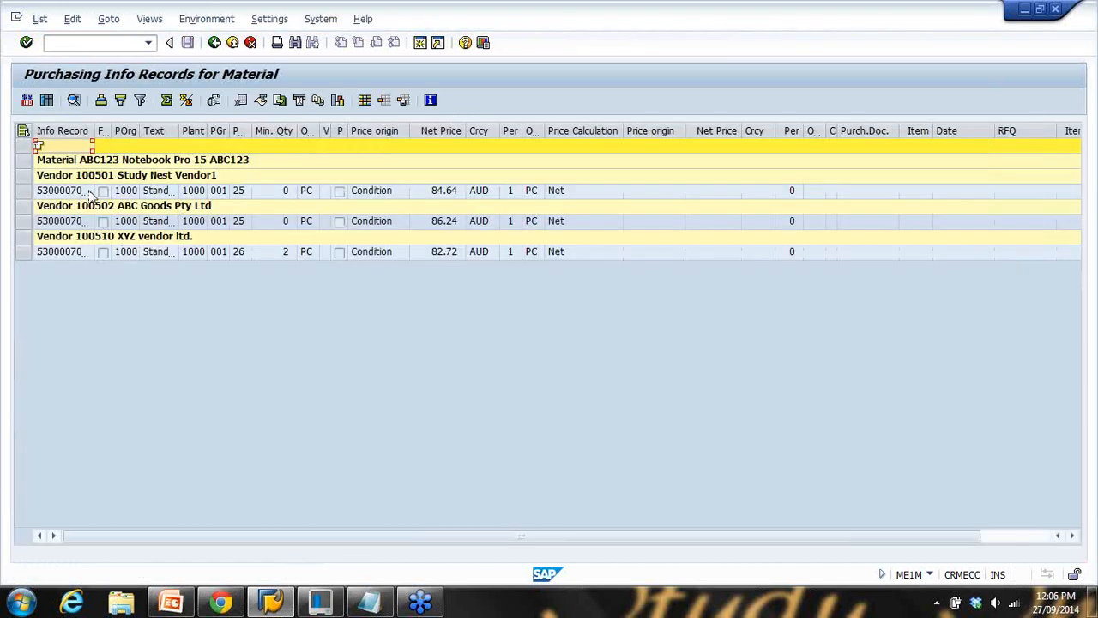
# Go over the three ABC123 info record rows, their delivery time of 25 and condition price origin
pyautogui.click(77, 192)
pyautogui.click(81, 222)
pyautogui.click(82, 254)
pyautogui.click(241, 192)
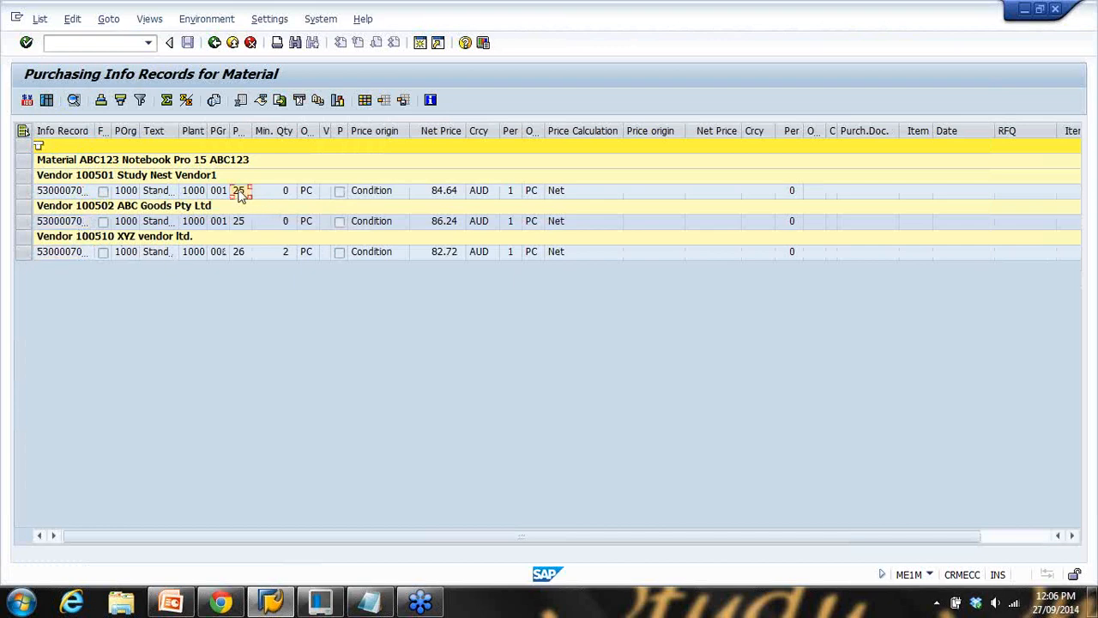
pyautogui.click(237, 222)
pyautogui.moveTo(179, 134); pyautogui.dragTo(220, 135)
pyautogui.click(418, 222)
pyautogui.click(412, 252)
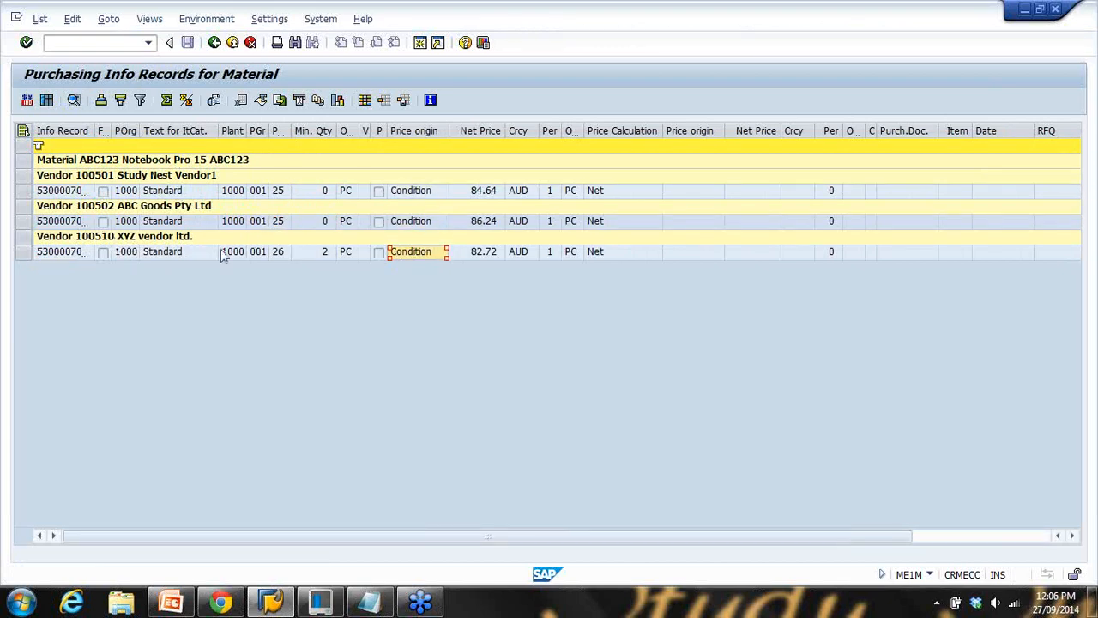
# Compare the groups for vendors 100501, 100502 and 100510 in the ME1M list
pyautogui.click(96, 176)
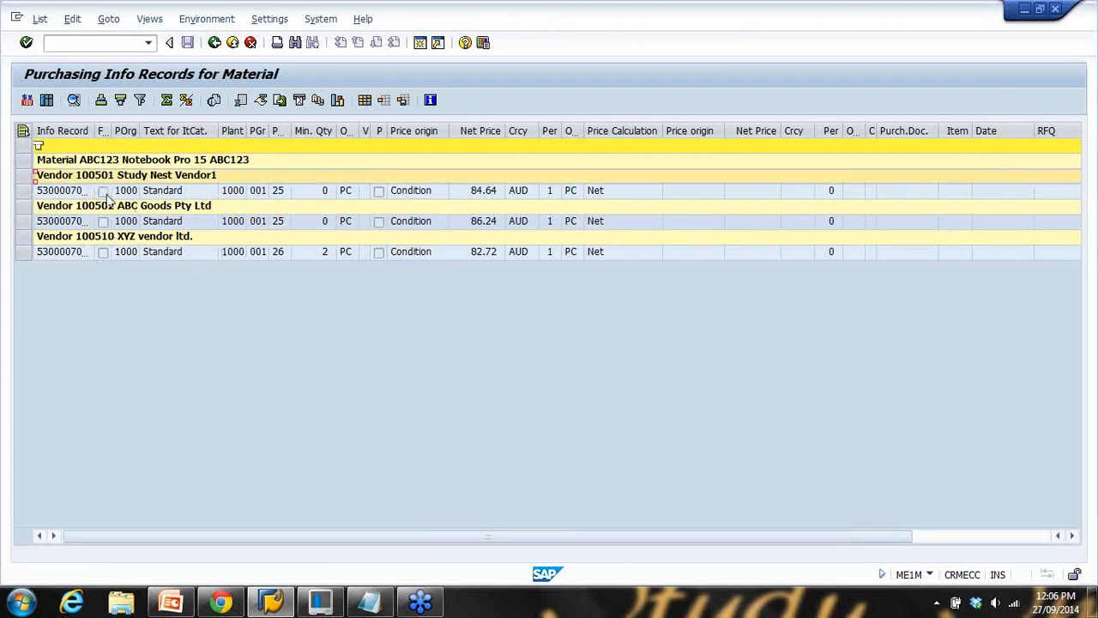
pyautogui.click(110, 206)
pyautogui.click(111, 239)
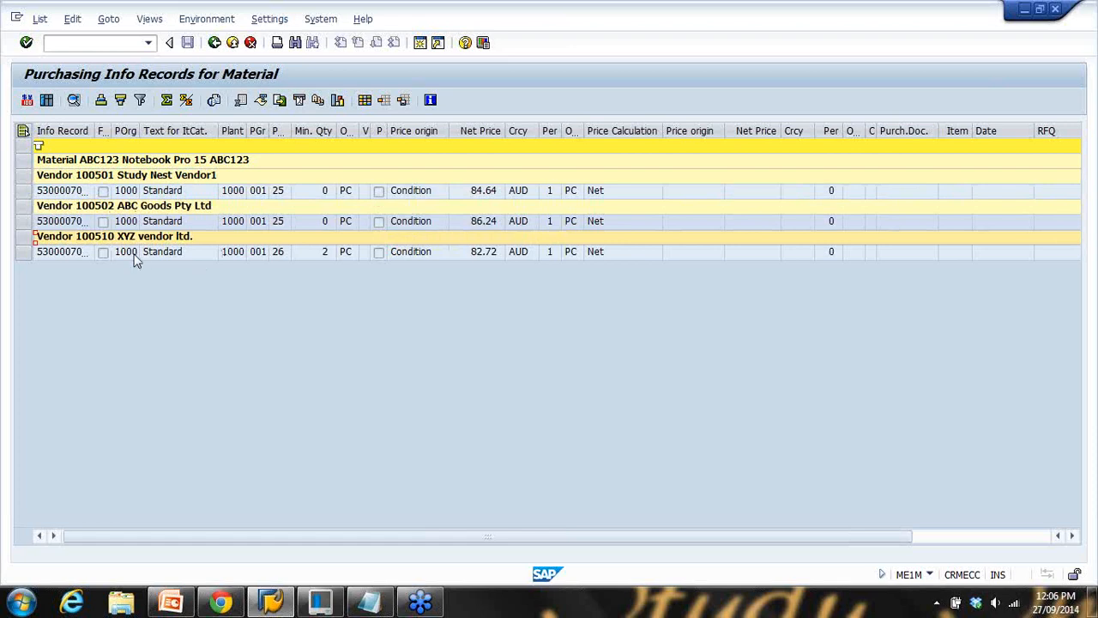
pyautogui.click(98, 179)
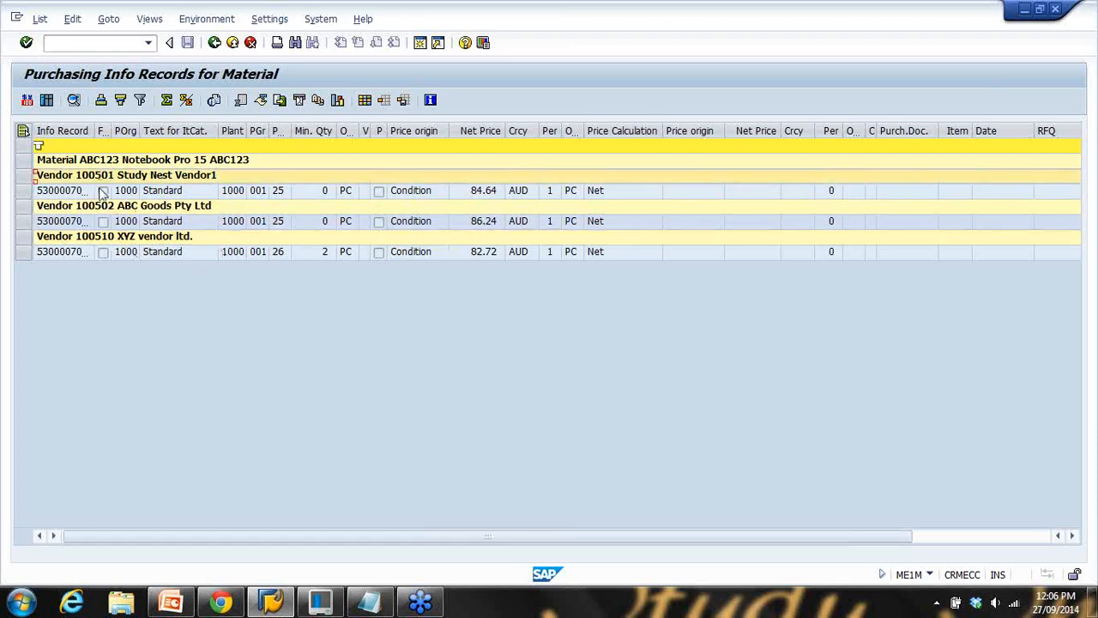
pyautogui.click(100, 233)
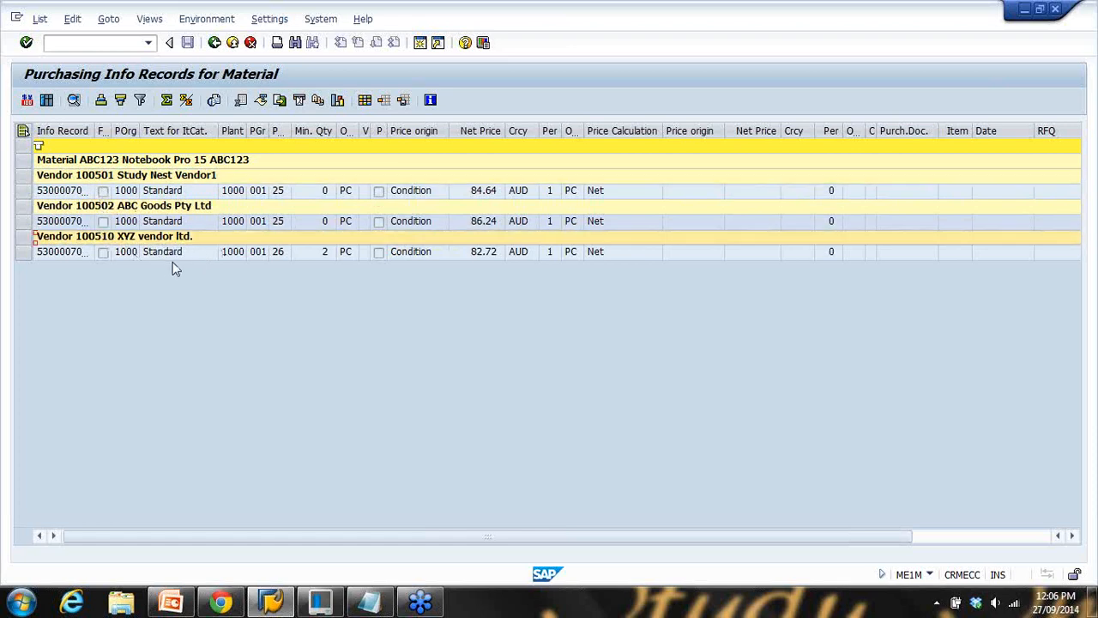
# Display the info records of vendors 100510 and 100501 and return to the list
pyautogui.click(70, 252)
pyautogui.doubleClick(67, 248)
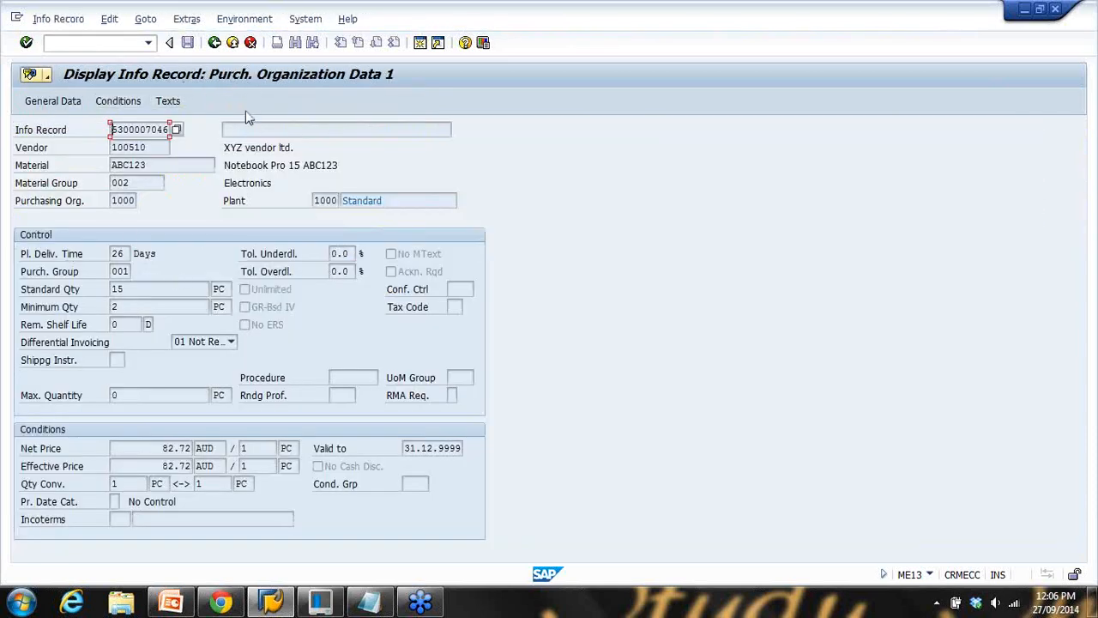
pyautogui.click(214, 42)
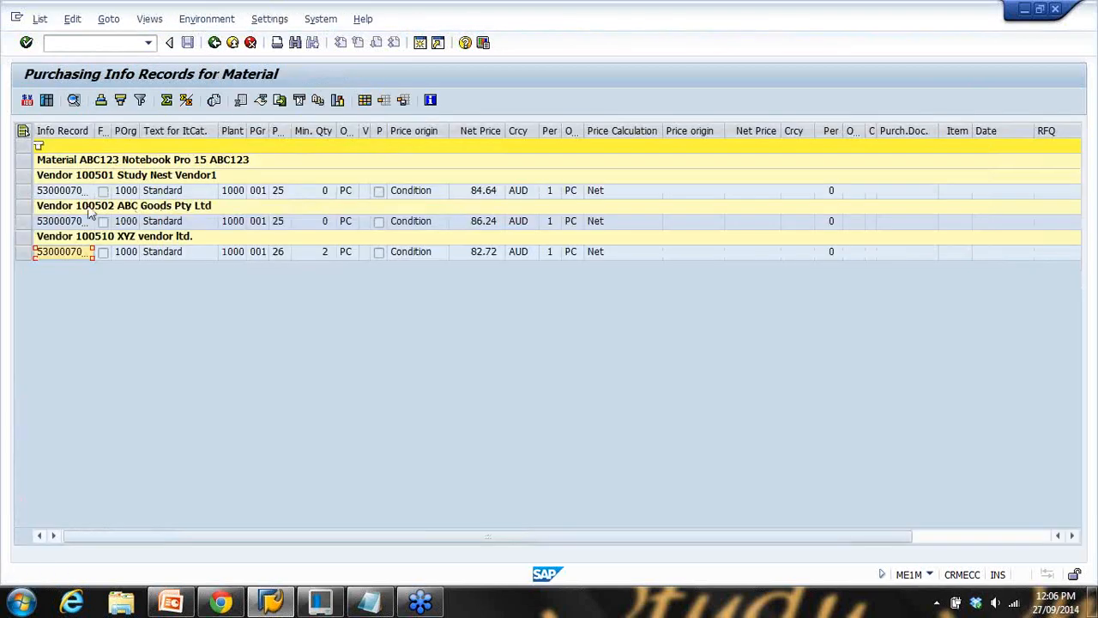
pyautogui.doubleClick(69, 190)
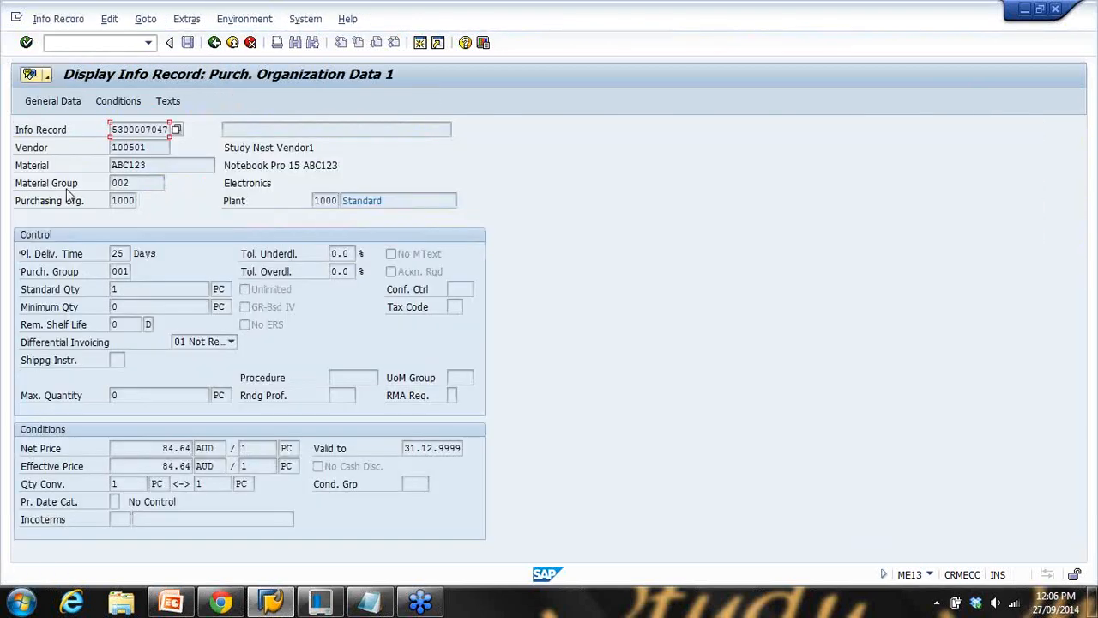
pyautogui.click(214, 42)
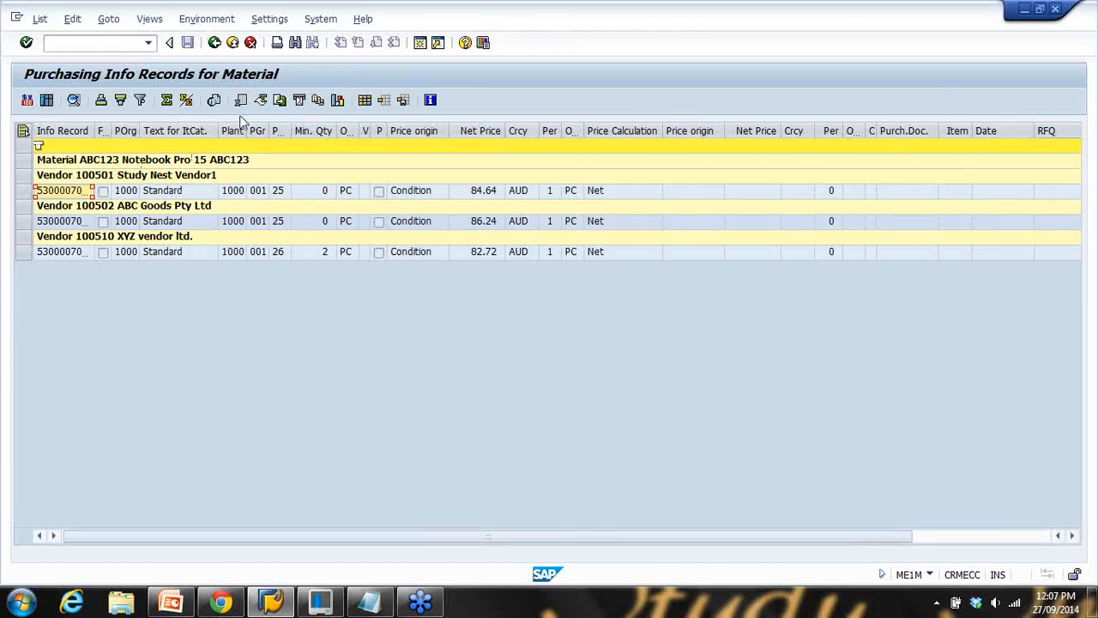
# Return to the SAP Easy Access menu and select the ME1L report
pyautogui.click(214, 44)
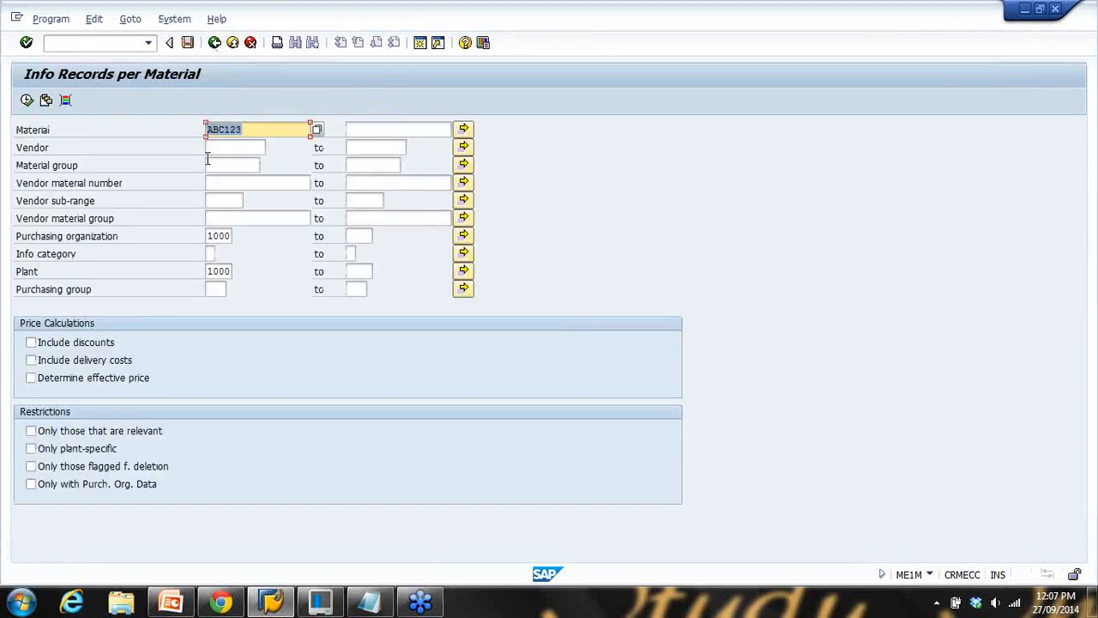
pyautogui.click(214, 43)
pyautogui.click(174, 393)
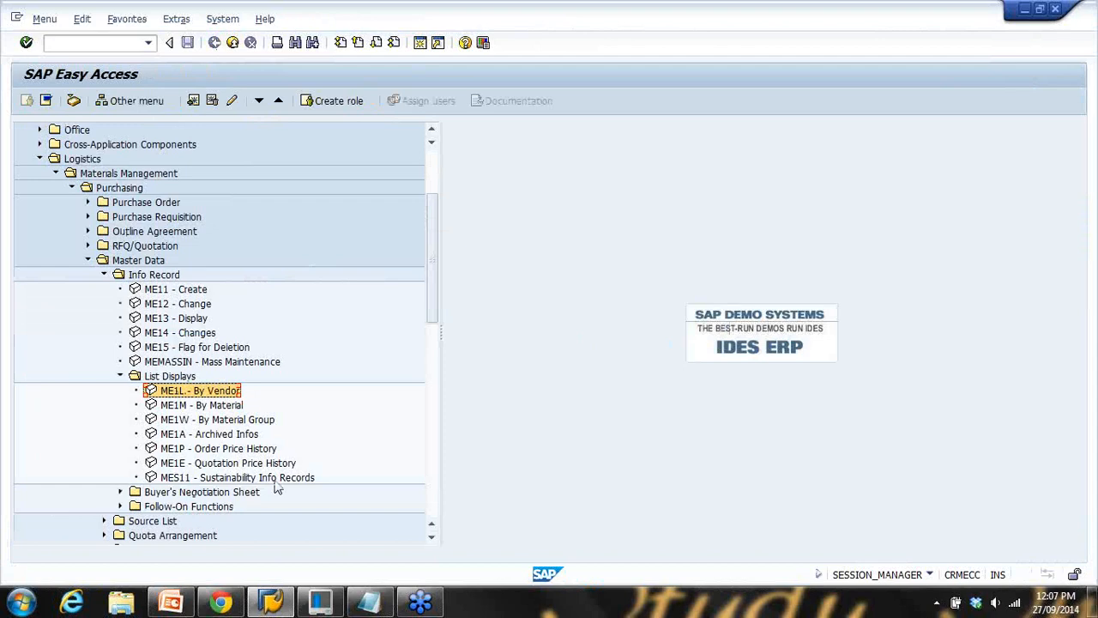
# Correct the Notepad note so ME1M reads '(by material)'
pyautogui.click(371, 600)
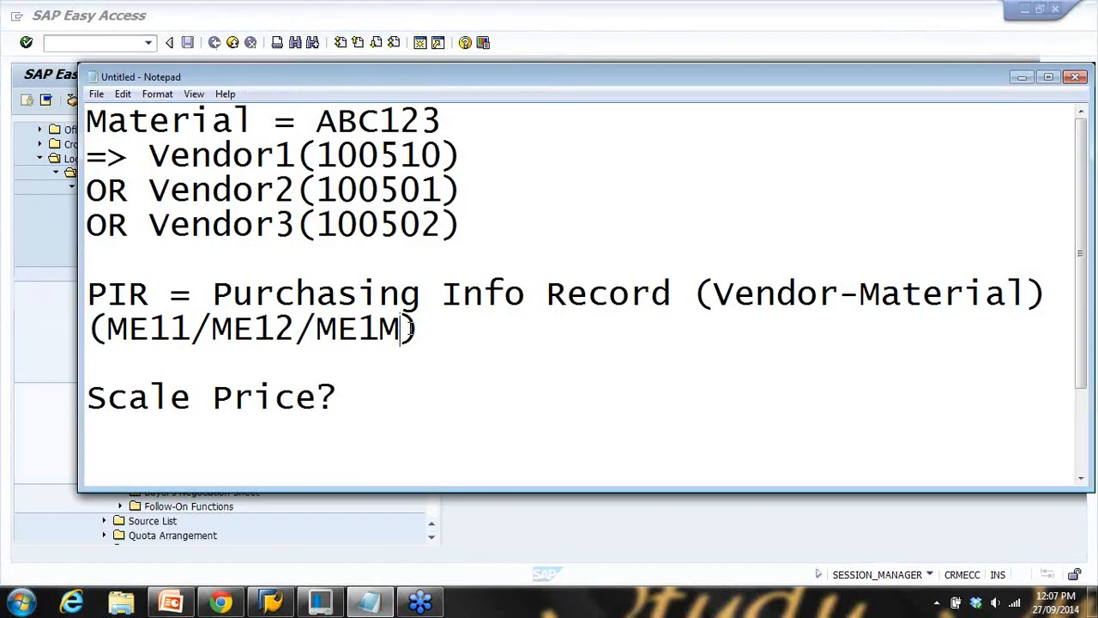
pyautogui.write('(B')
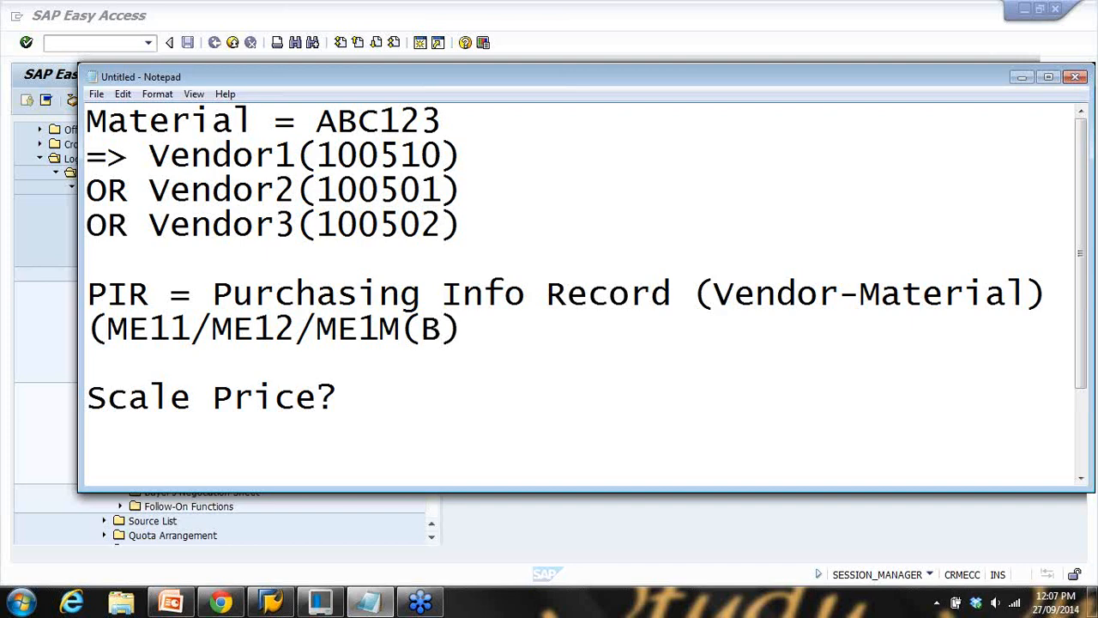
pyautogui.write('by materi')
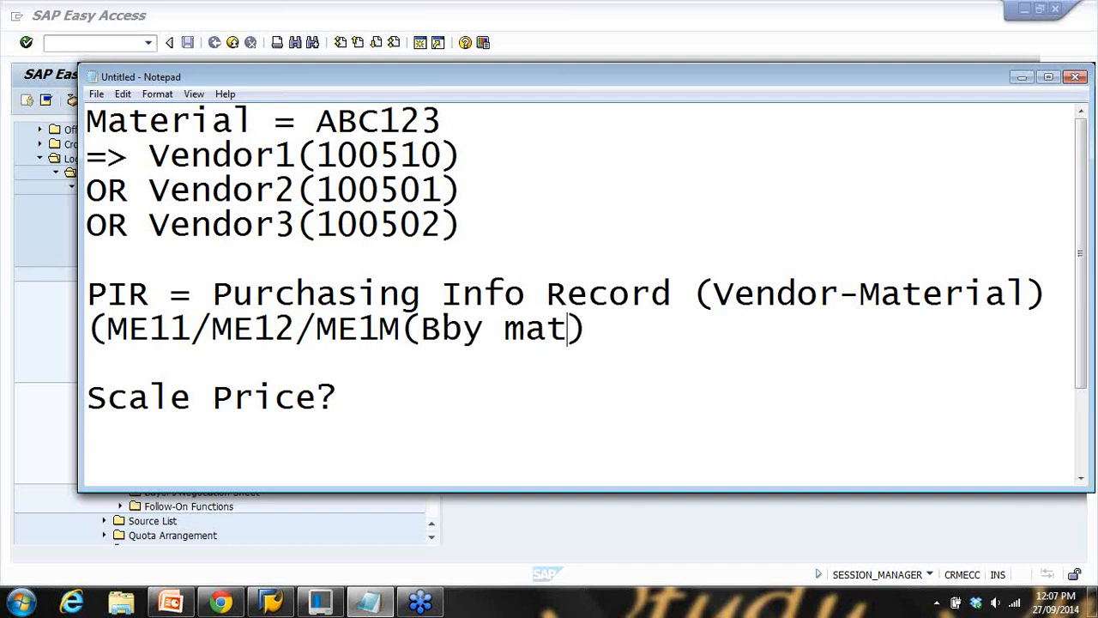
pyautogui.write('al')
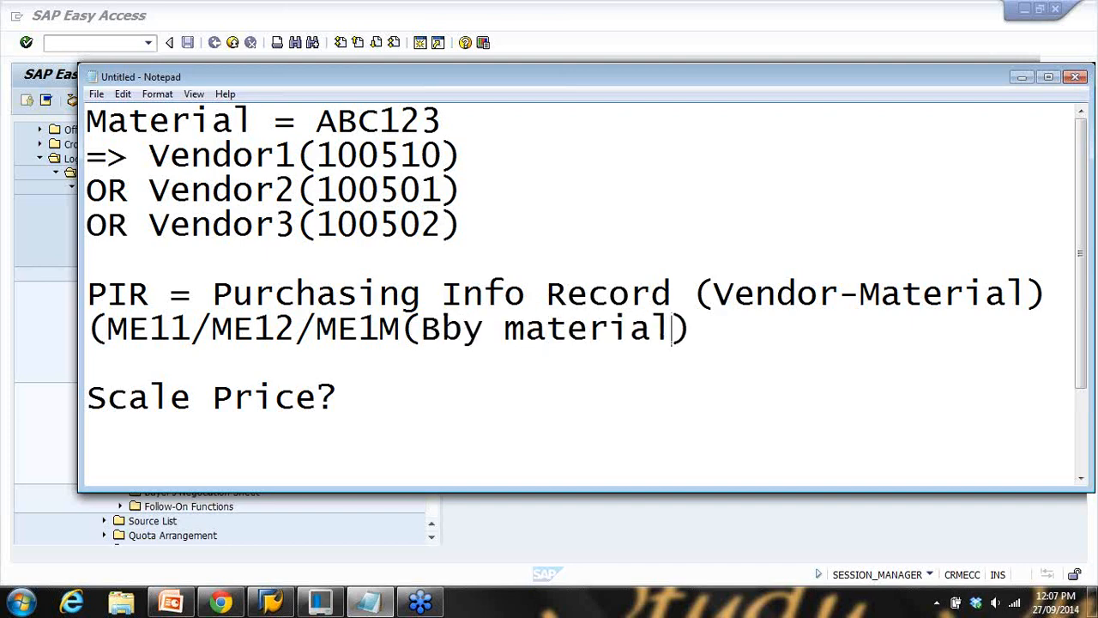
pyautogui.click(442, 328)
pyautogui.press('BackSpace')
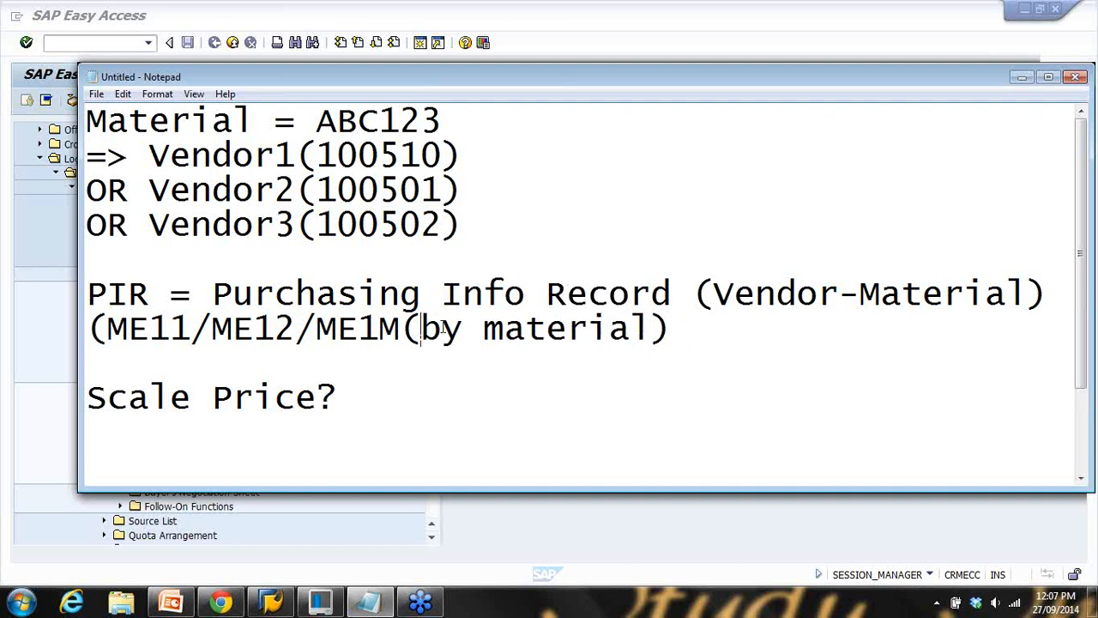
# Append '/ME1L(by vendor)' to the transaction line in Notepad
pyautogui.click(676, 331)
pyautogui.write('/ME1L (by vendor')
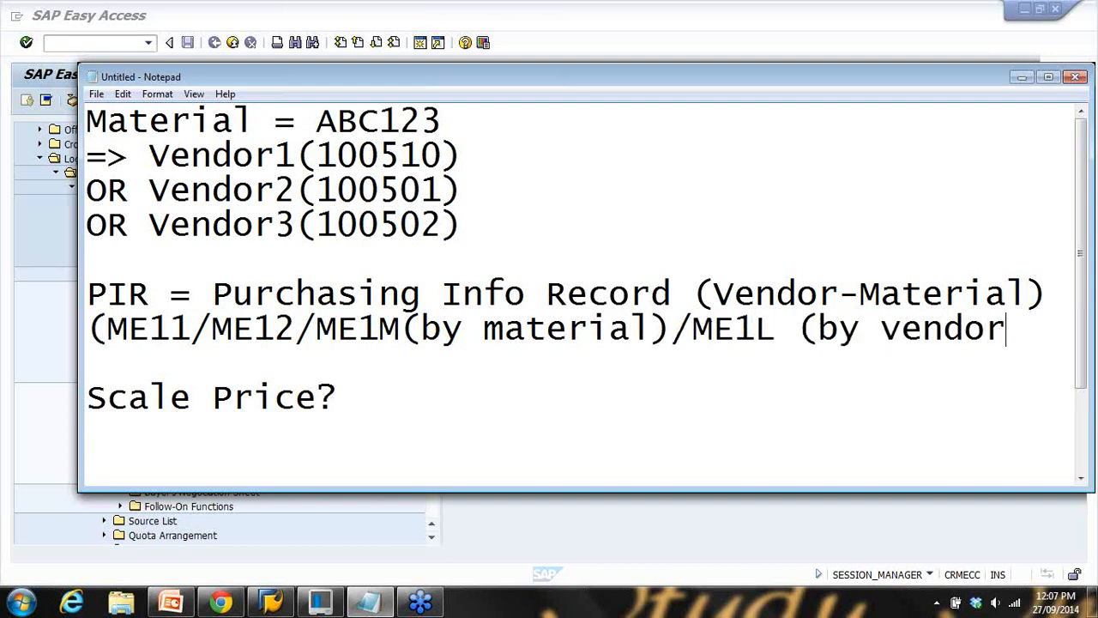
pyautogui.write(')')
pyautogui.press('BackSpace')
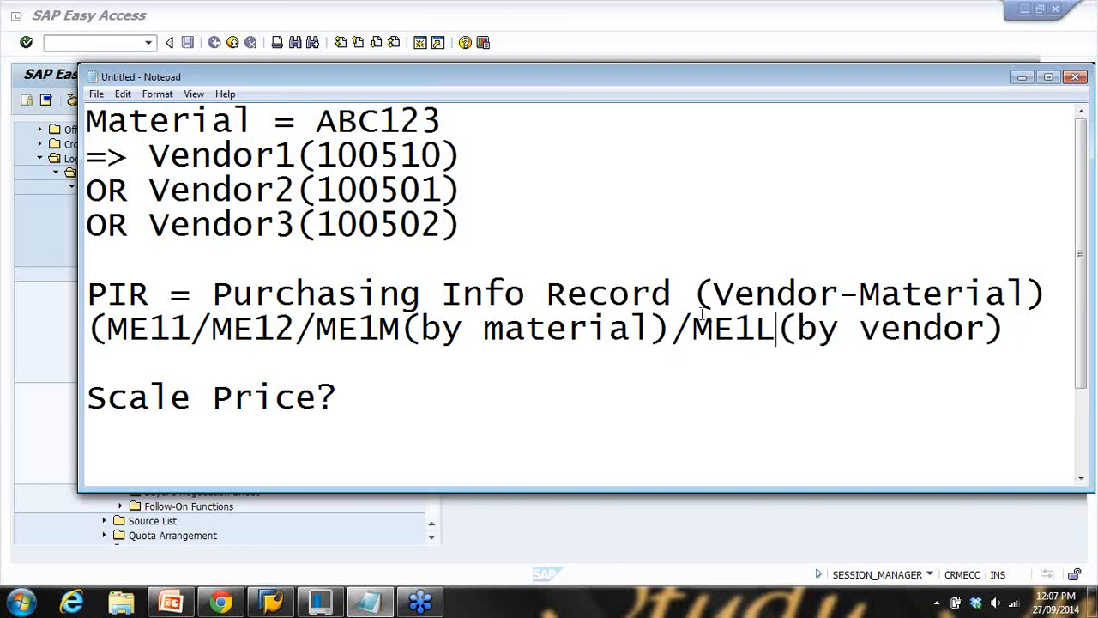
pyautogui.click(618, 54)
# Run ME1L for vendor 100501 with Purch. Org and Plant left blank
pyautogui.doubleClick(199, 391)
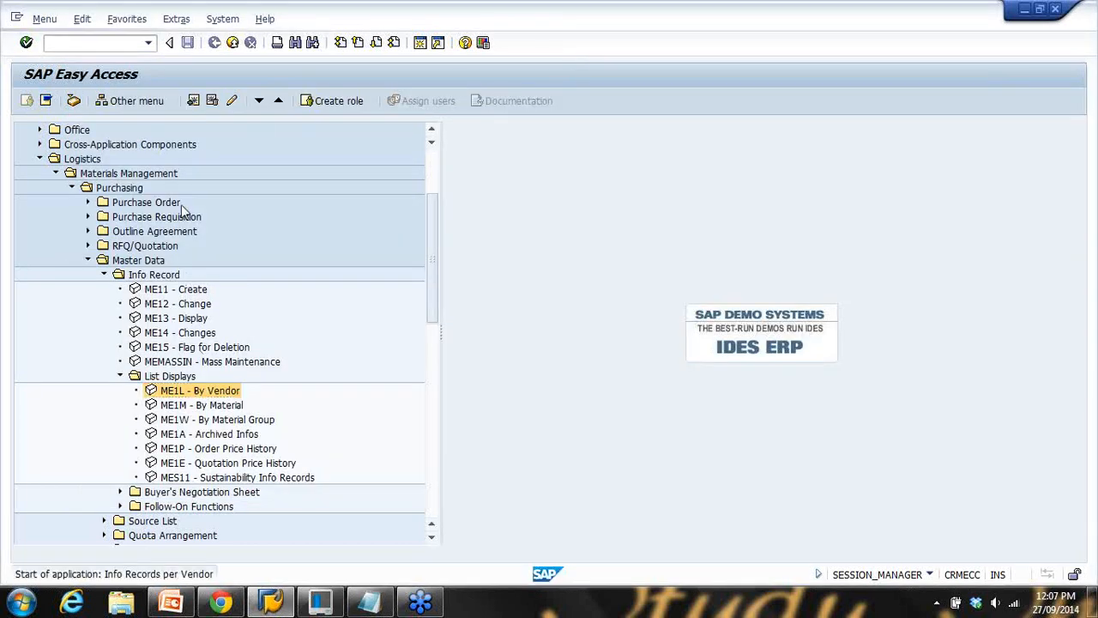
pyautogui.moveTo(208, 235); pyautogui.dragTo(293, 245)
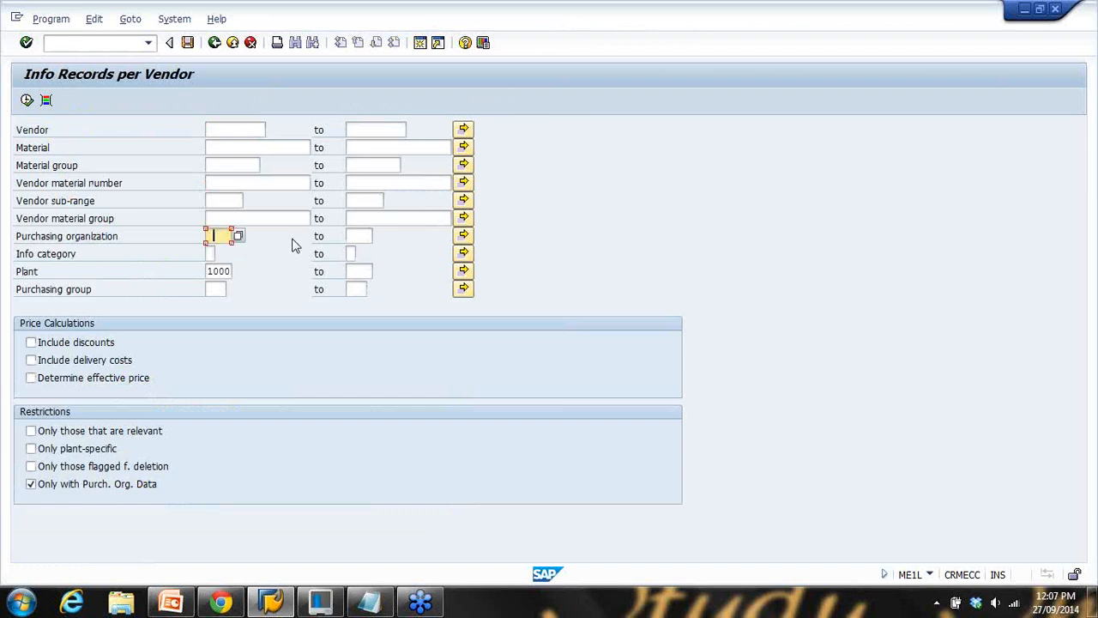
pyautogui.moveTo(218, 272); pyautogui.dragTo(293, 272)
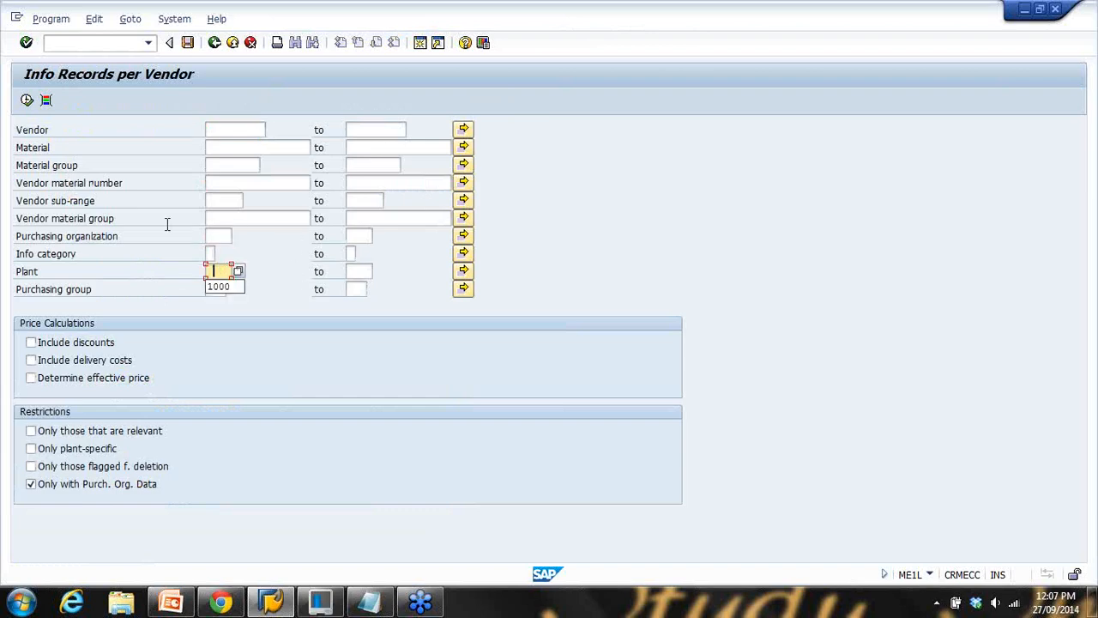
pyautogui.click(167, 219)
pyautogui.click(235, 133)
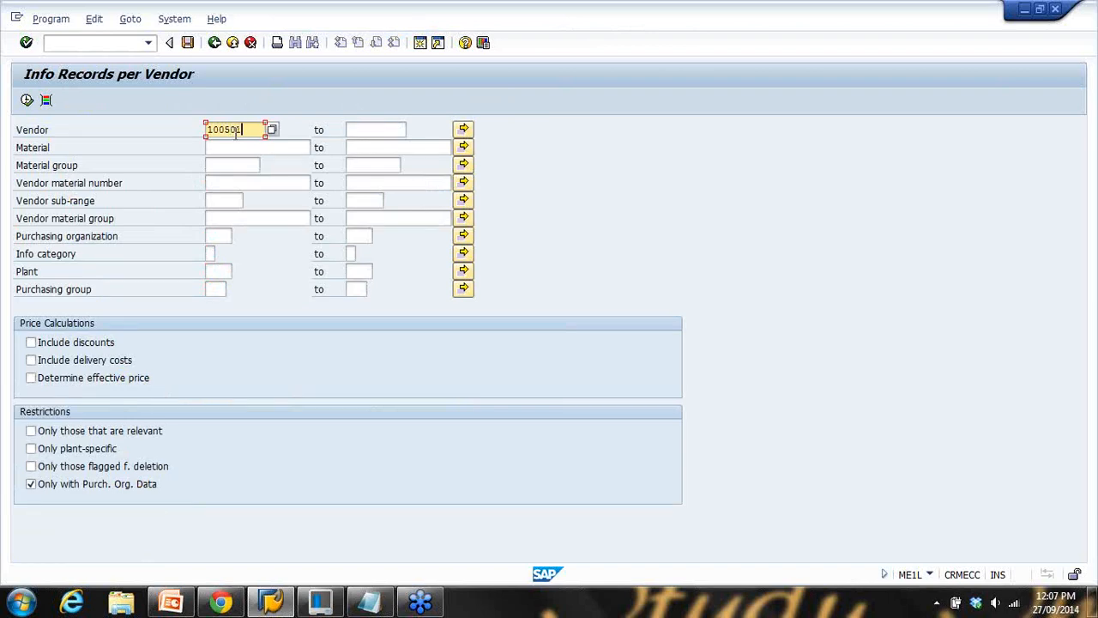
pyautogui.moveTo(238, 129); pyautogui.dragTo(171, 127)
pyautogui.click(27, 99)
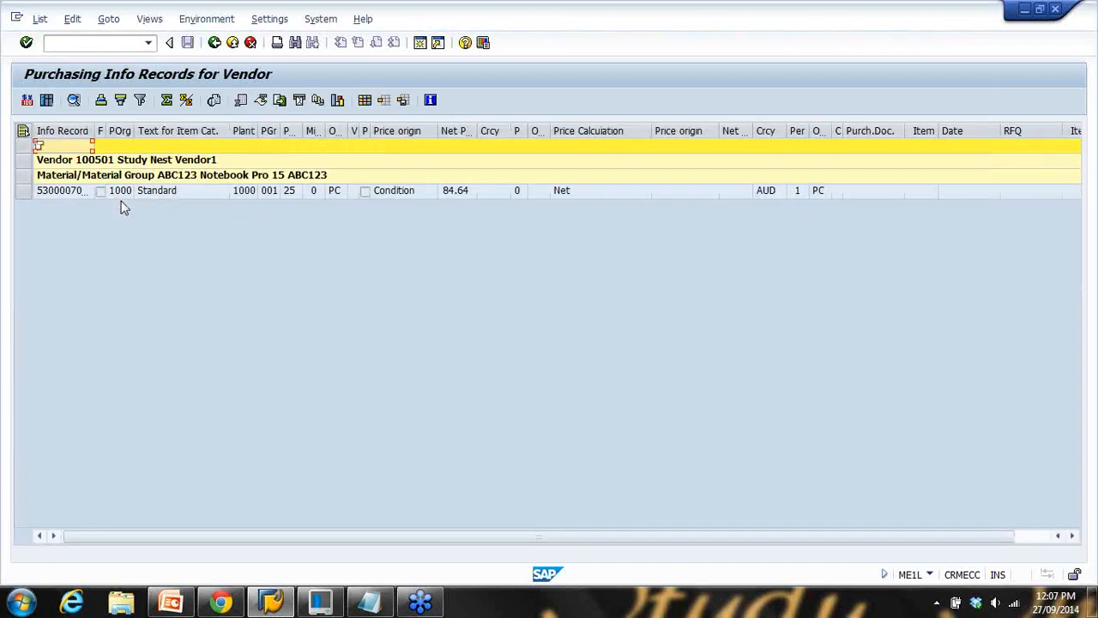
# Rerun ME1L for vendors 100501 to 100510 and compare their ABC123 records
pyautogui.click(88, 191)
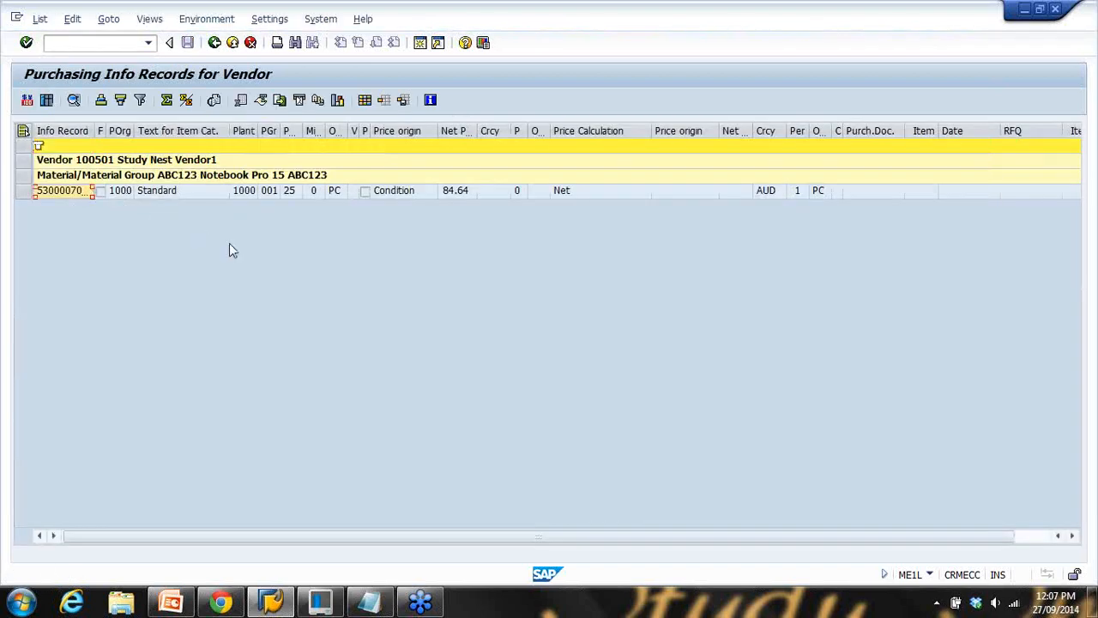
pyautogui.click(215, 43)
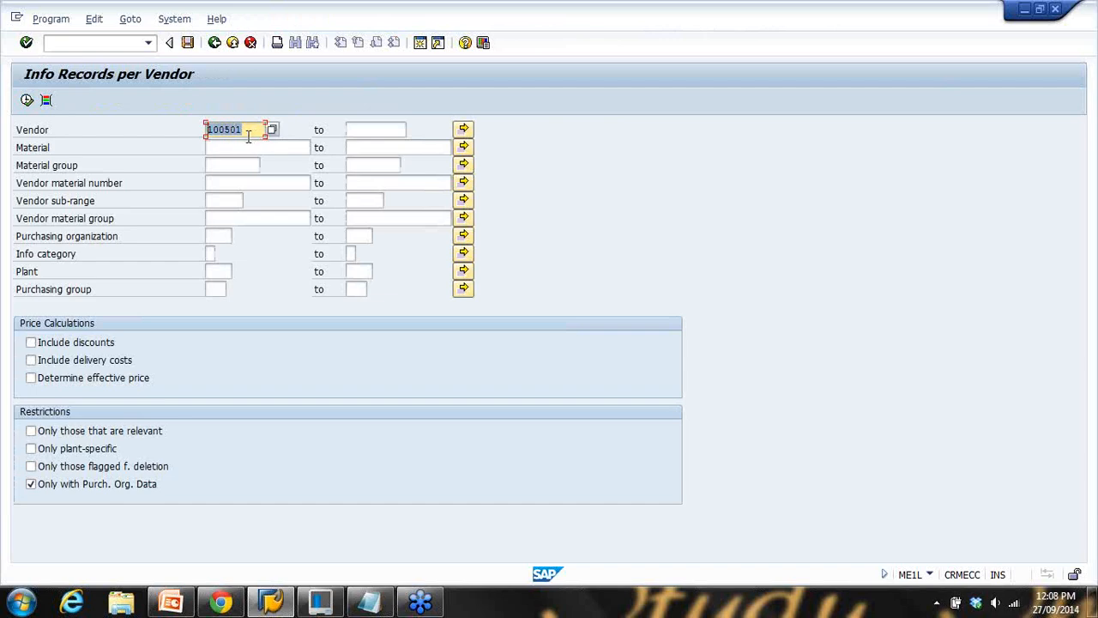
pyautogui.click(372, 130)
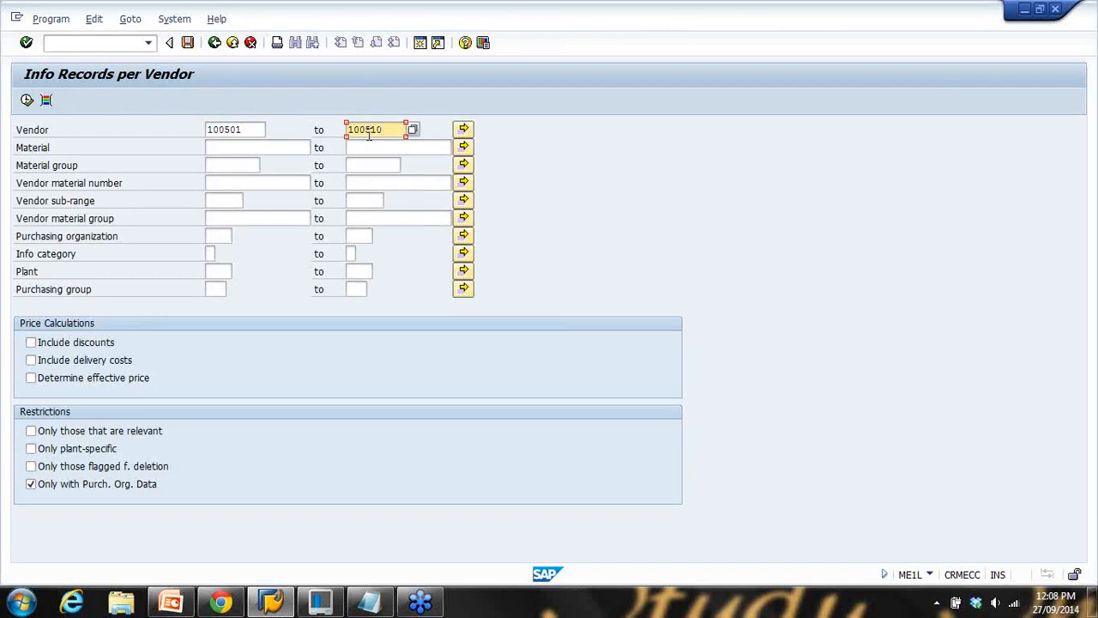
pyautogui.click(27, 100)
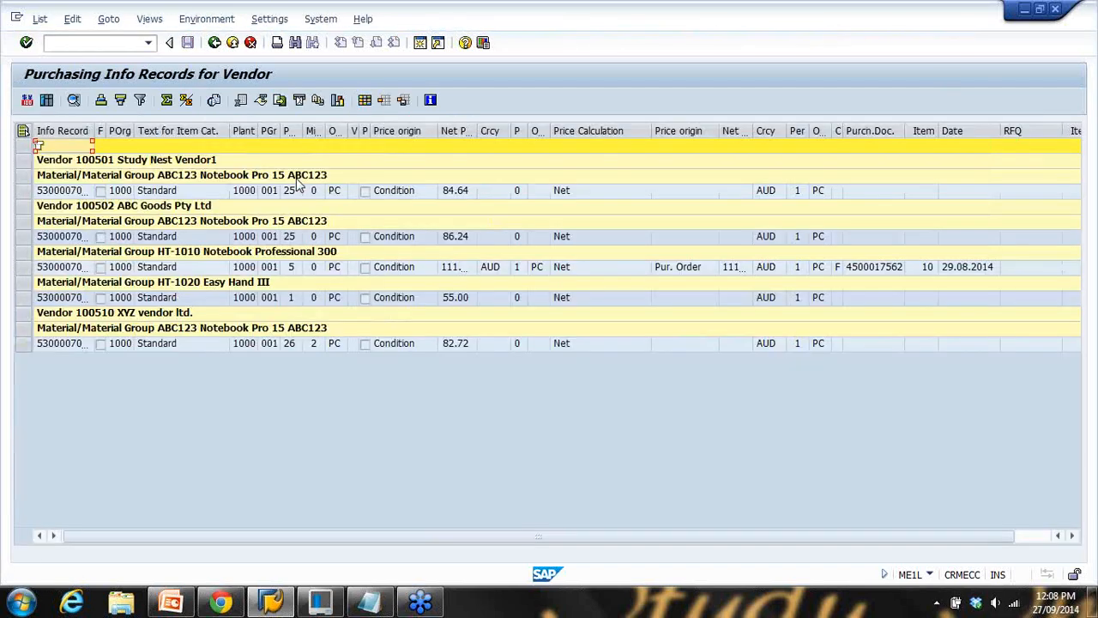
pyautogui.click(139, 297)
pyautogui.click(129, 345)
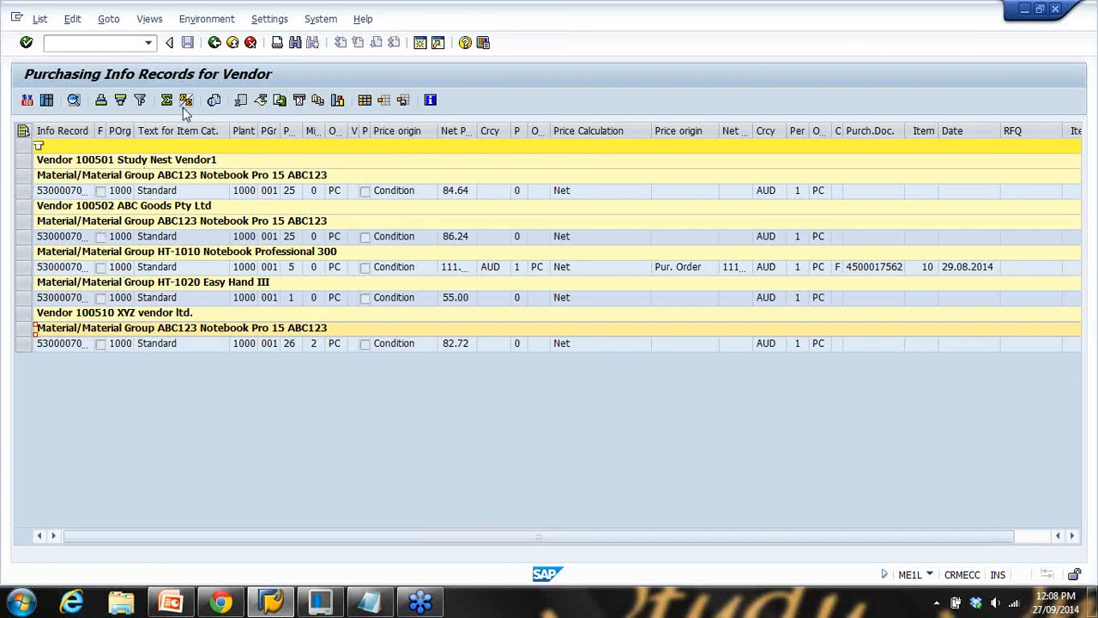
# Rerun the ME1L report for vendor 100502 alone
pyautogui.click(214, 42)
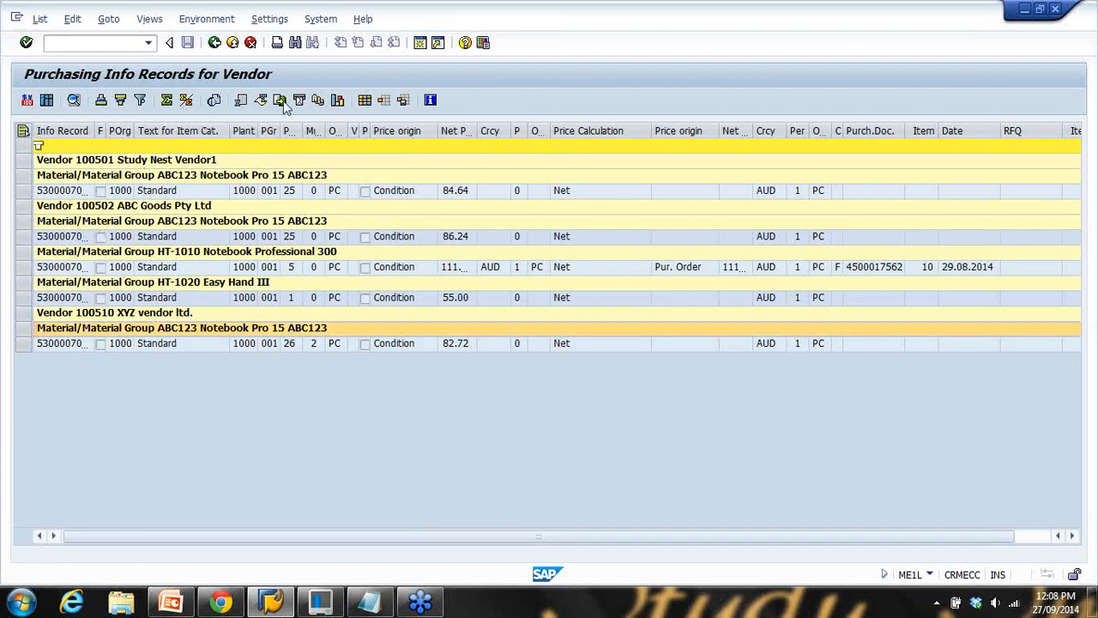
pyautogui.moveTo(382, 132); pyautogui.dragTo(335, 108)
pyautogui.press('BackSpace')
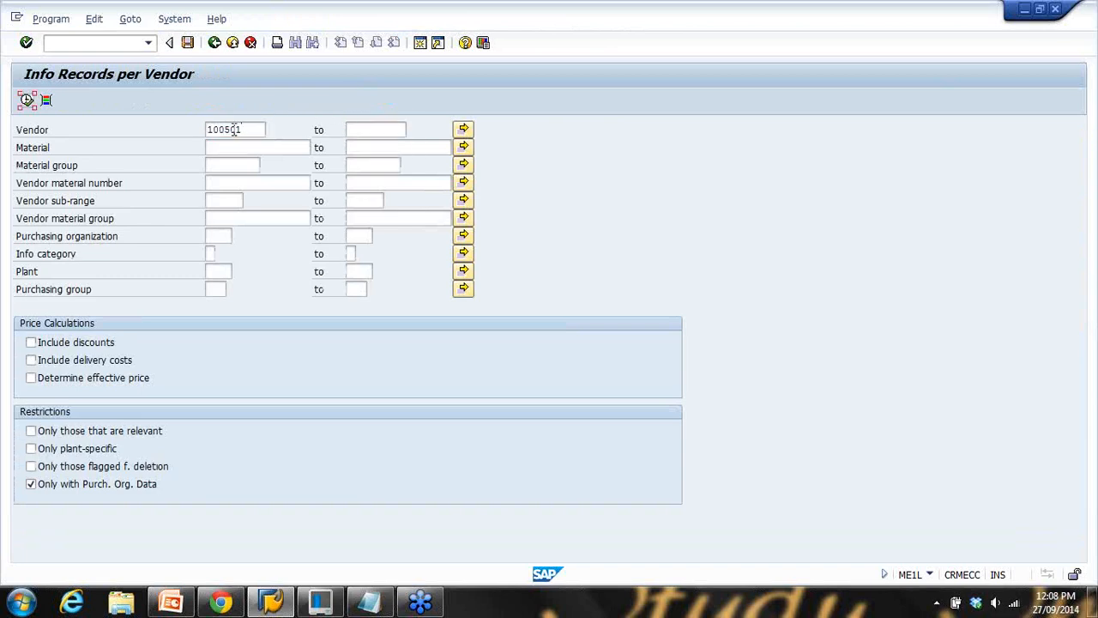
pyautogui.click(250, 133)
pyautogui.press('BackSpace')
pyautogui.write('2')
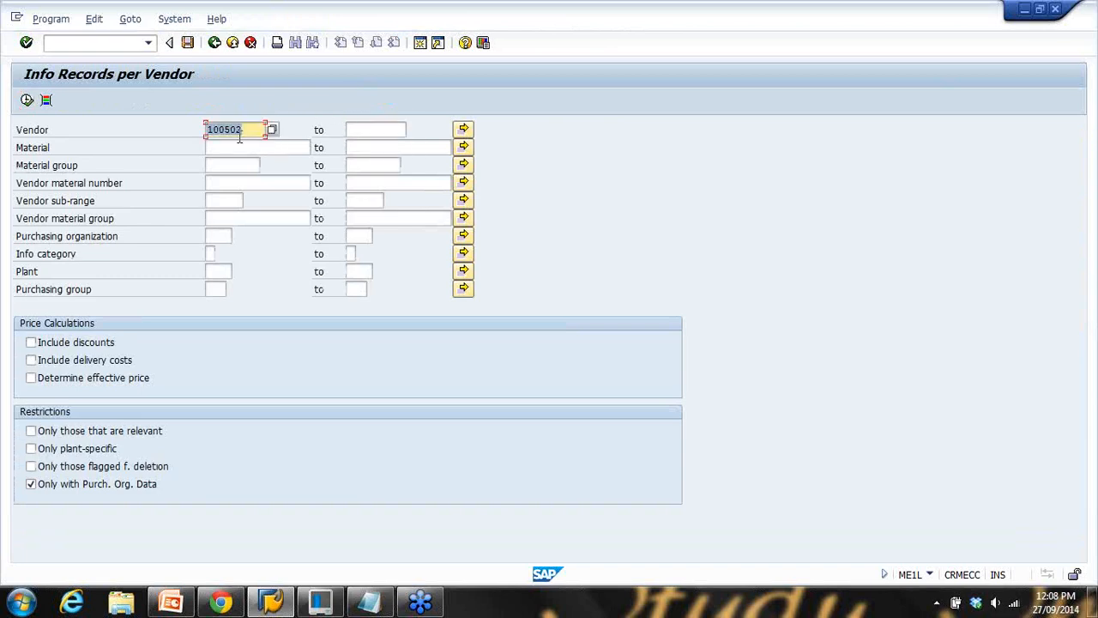
pyautogui.press('F8')
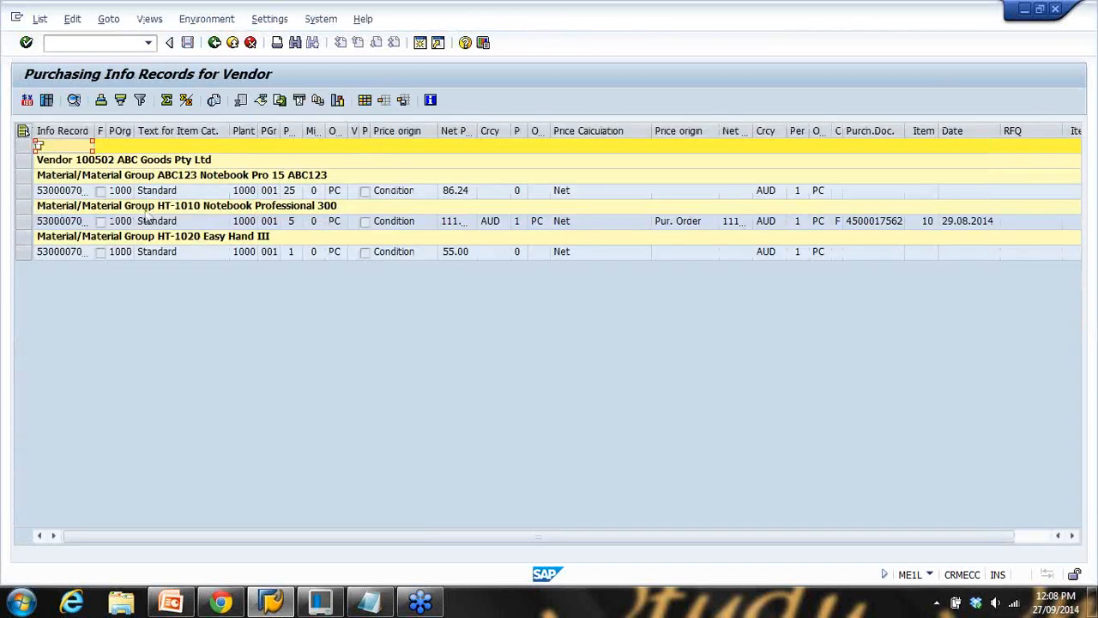
# Review vendor 100502's info records for ABC123, HT-1010 and HT-1020 and their material groups
pyautogui.click(79, 224)
pyautogui.click(100, 253)
pyautogui.click(144, 223)
pyautogui.click(157, 194)
pyautogui.click(153, 255)
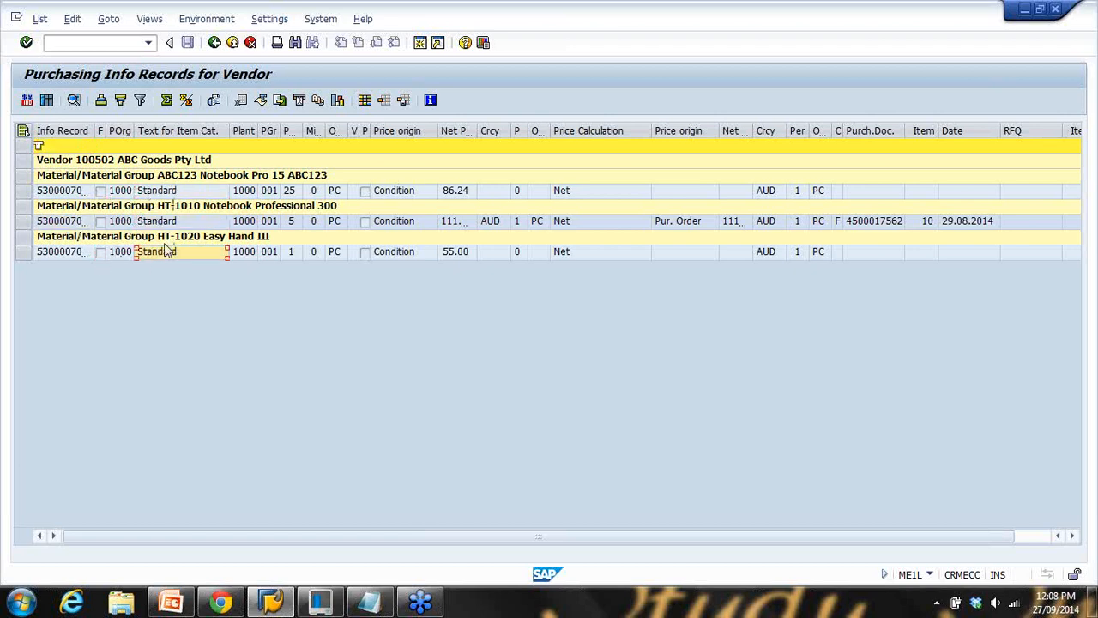
pyautogui.click(174, 177)
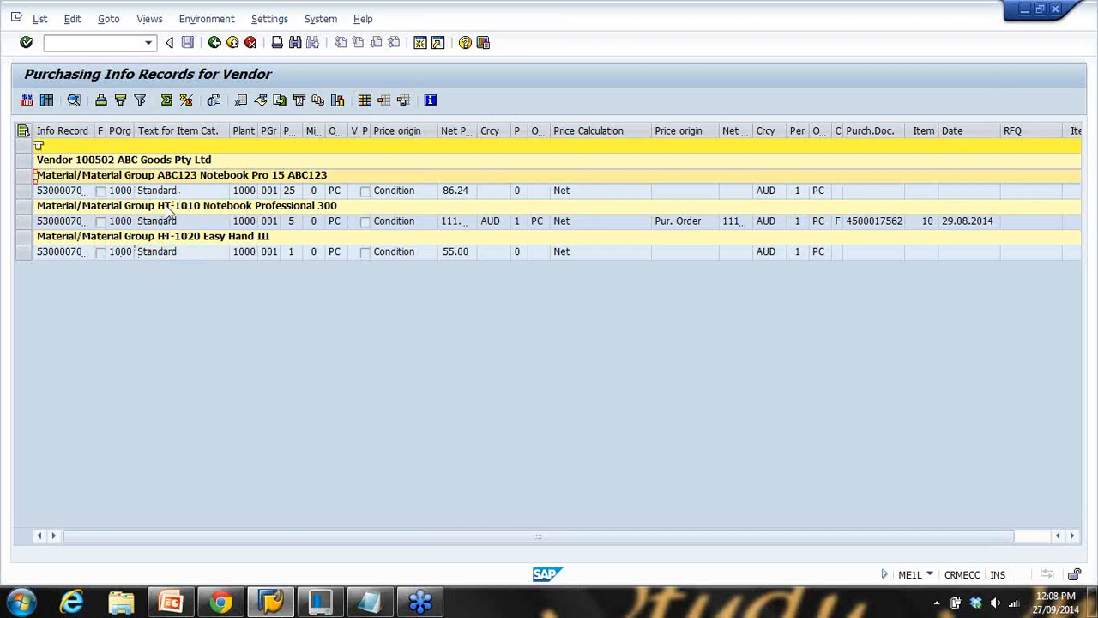
pyautogui.click(167, 208)
pyautogui.click(179, 242)
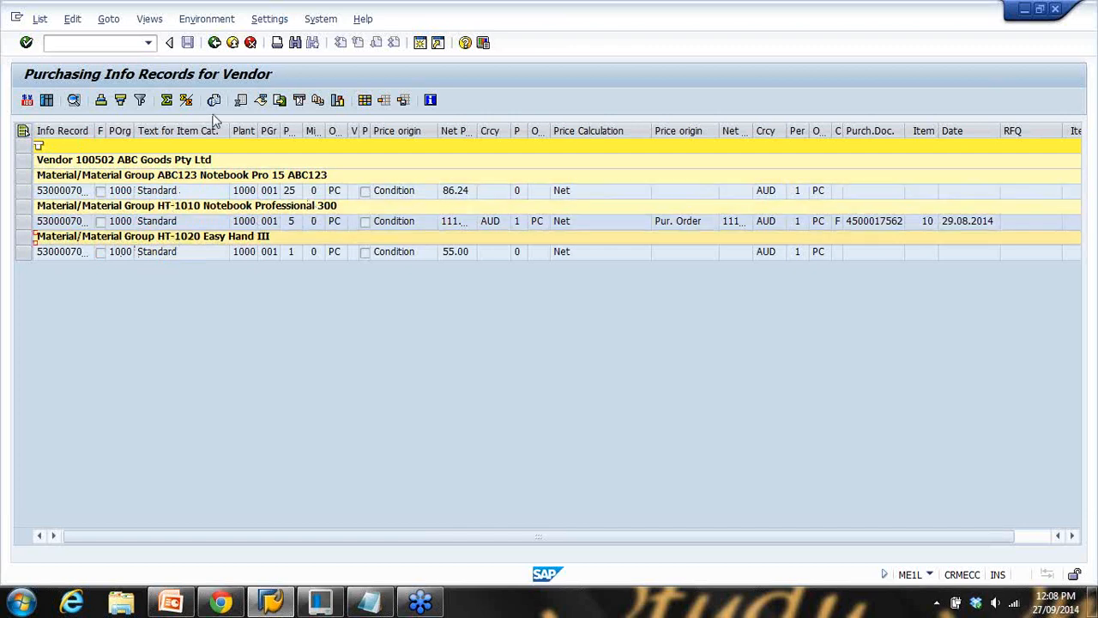
# Present the Structure of a PIR and Info Records & Prices slides in PowerPoint
pyautogui.click(171, 605)
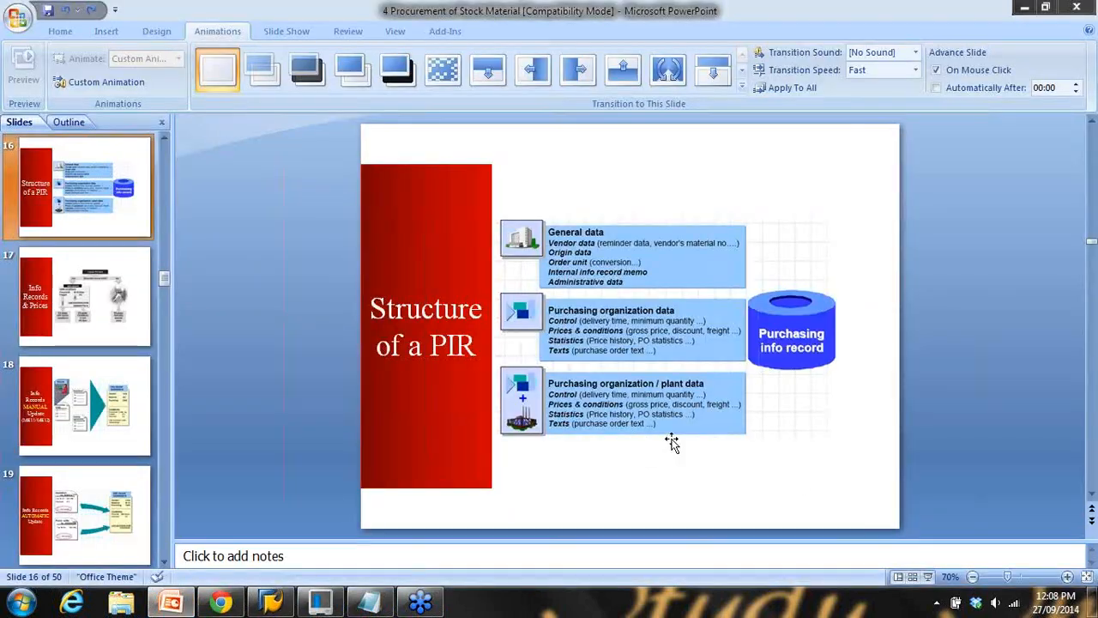
pyautogui.click(933, 580)
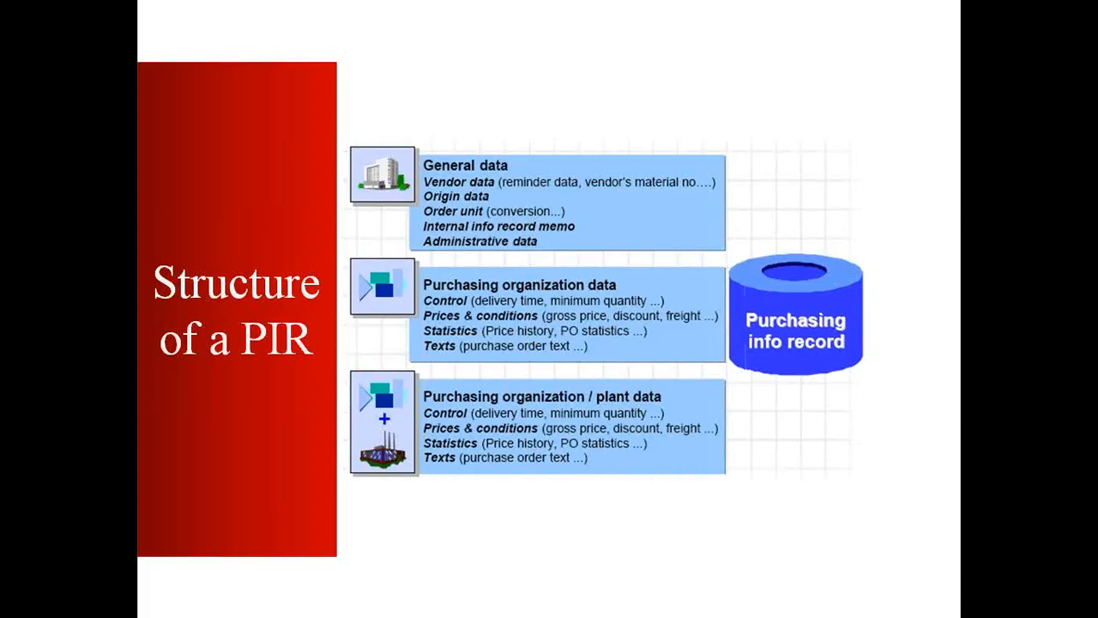
pyautogui.press('Right')
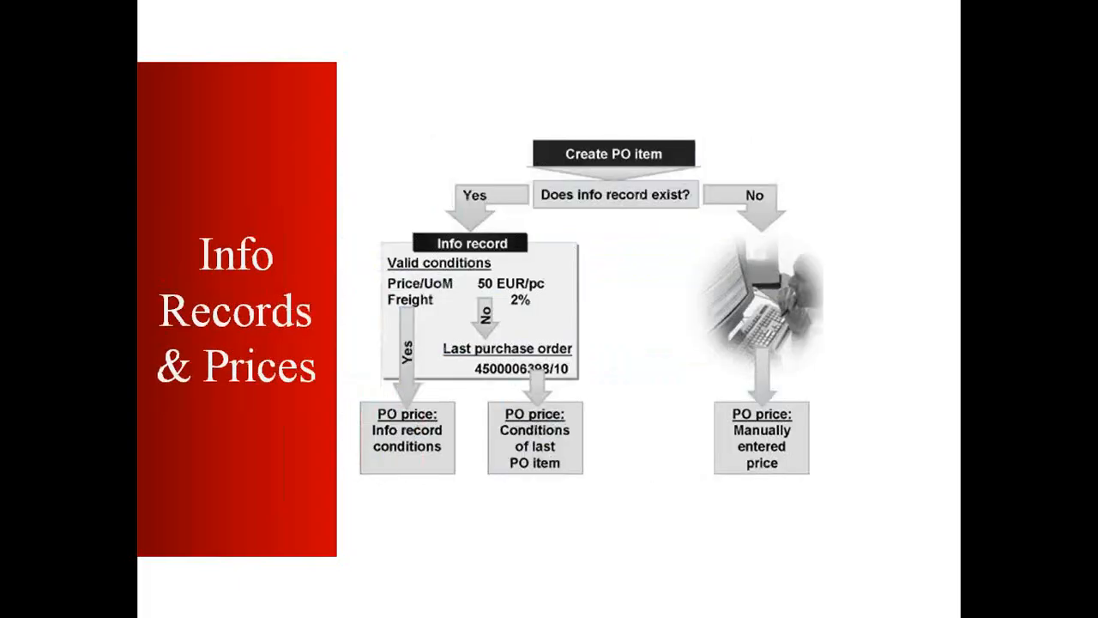
pyautogui.press('Escape')
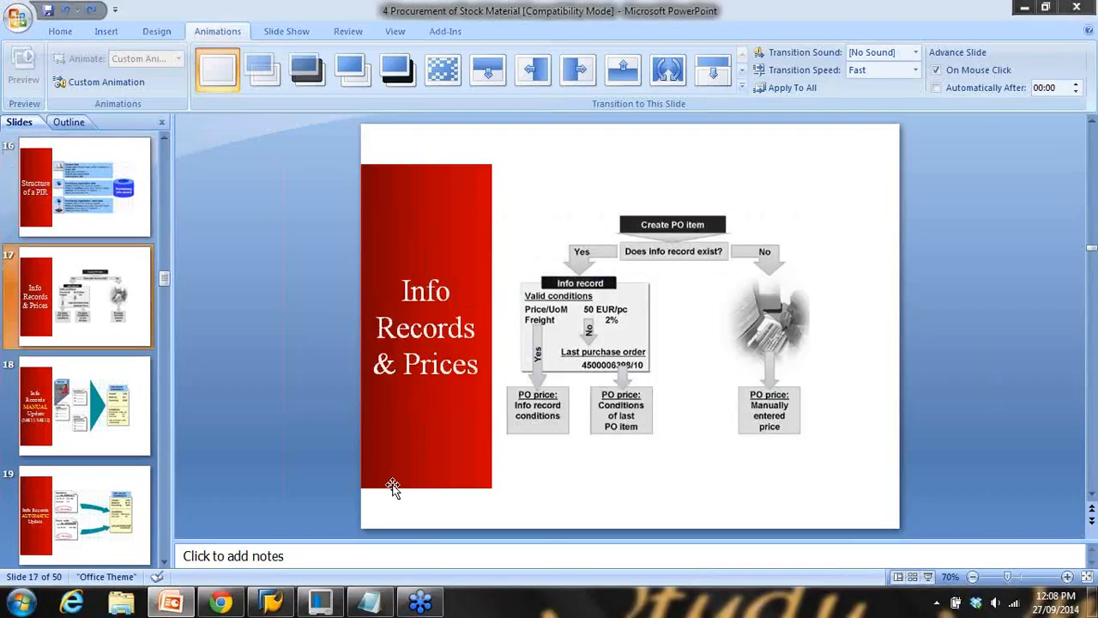
pyautogui.click(269, 604)
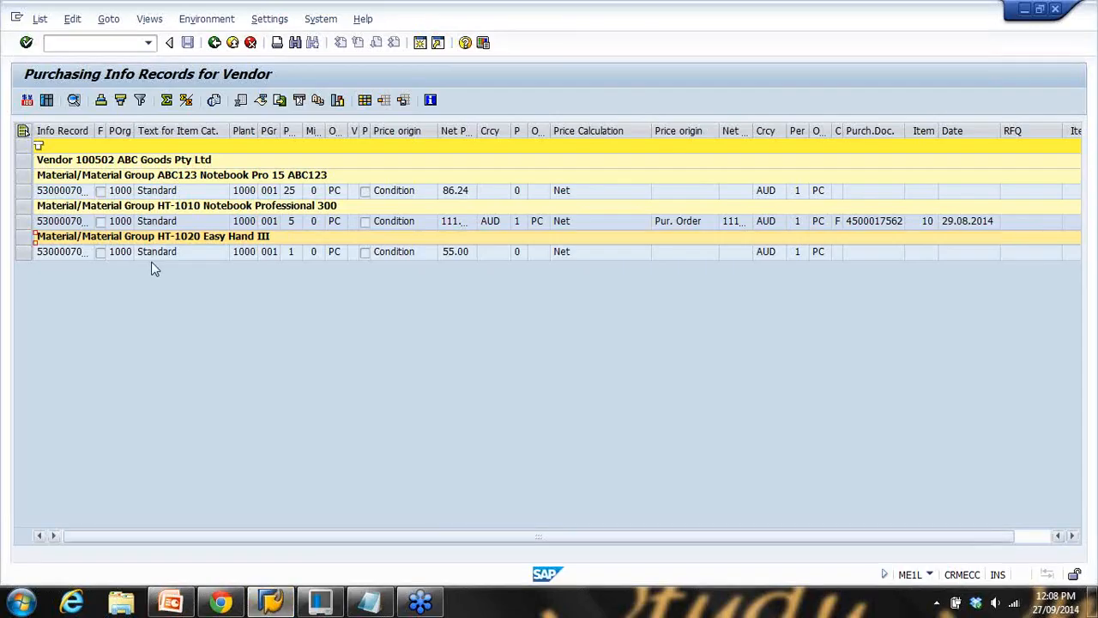
# Rerun ME1L for vendor 100501 and point out its ABC123 info record row
pyautogui.click(215, 43)
pyautogui.moveTo(238, 130); pyautogui.dragTo(272, 134)
pyautogui.write('1')
pyautogui.click(26, 101)
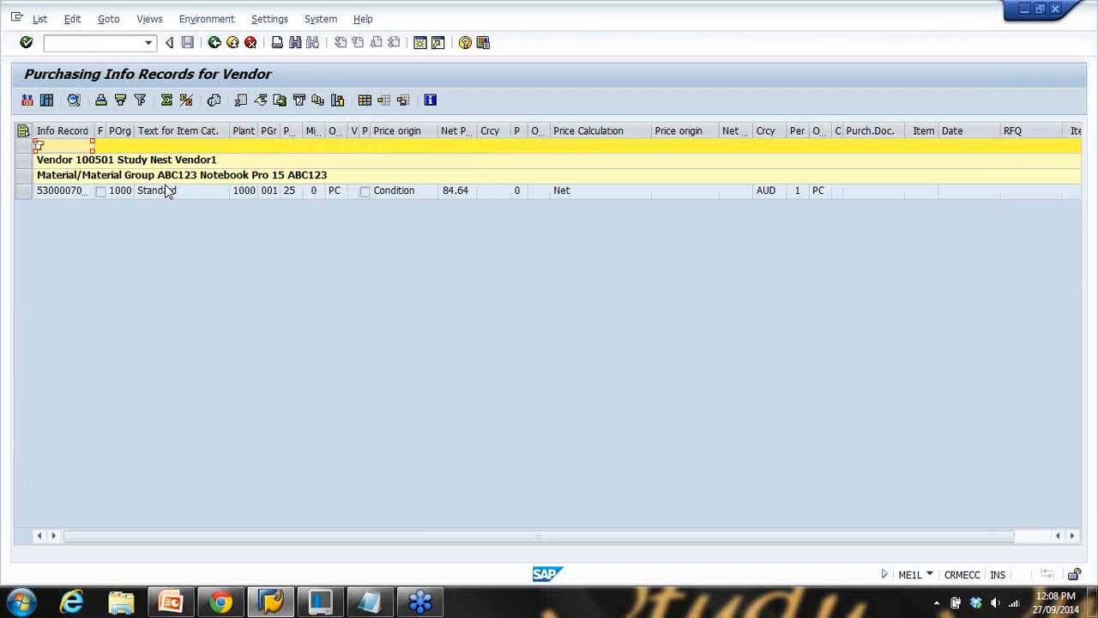
pyautogui.click(93, 165)
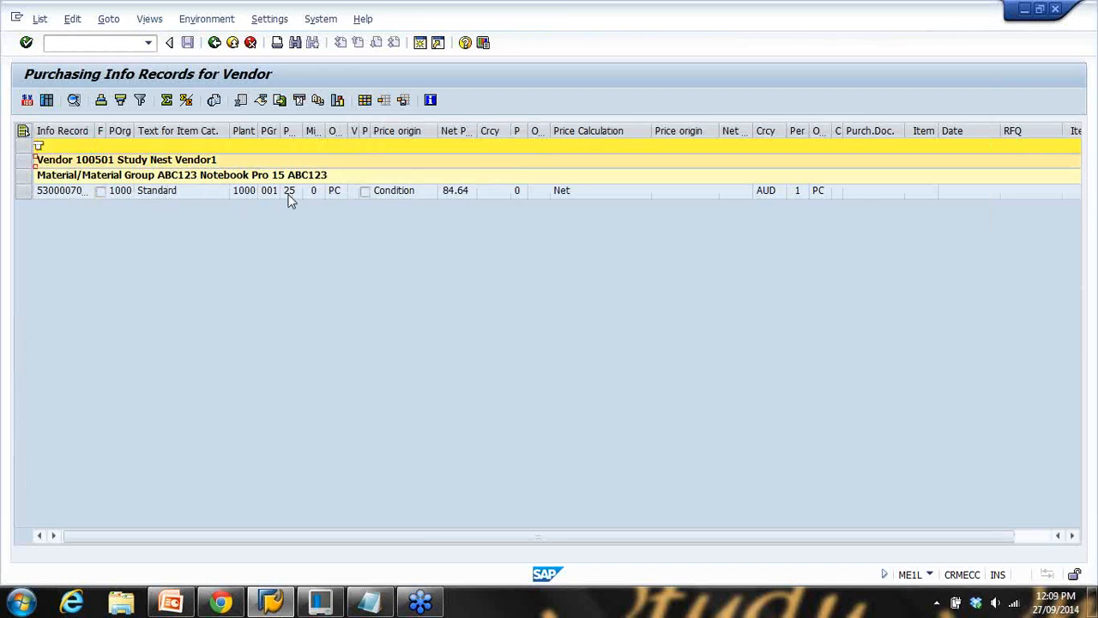
pyautogui.click(167, 180)
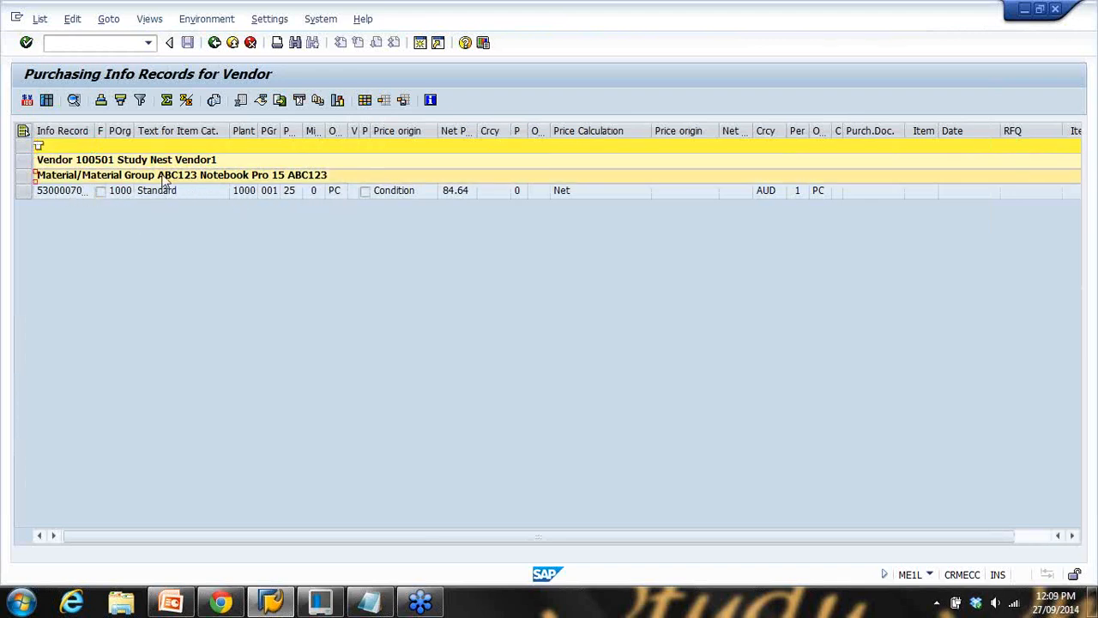
pyautogui.click(117, 162)
pyautogui.click(116, 174)
pyautogui.click(55, 193)
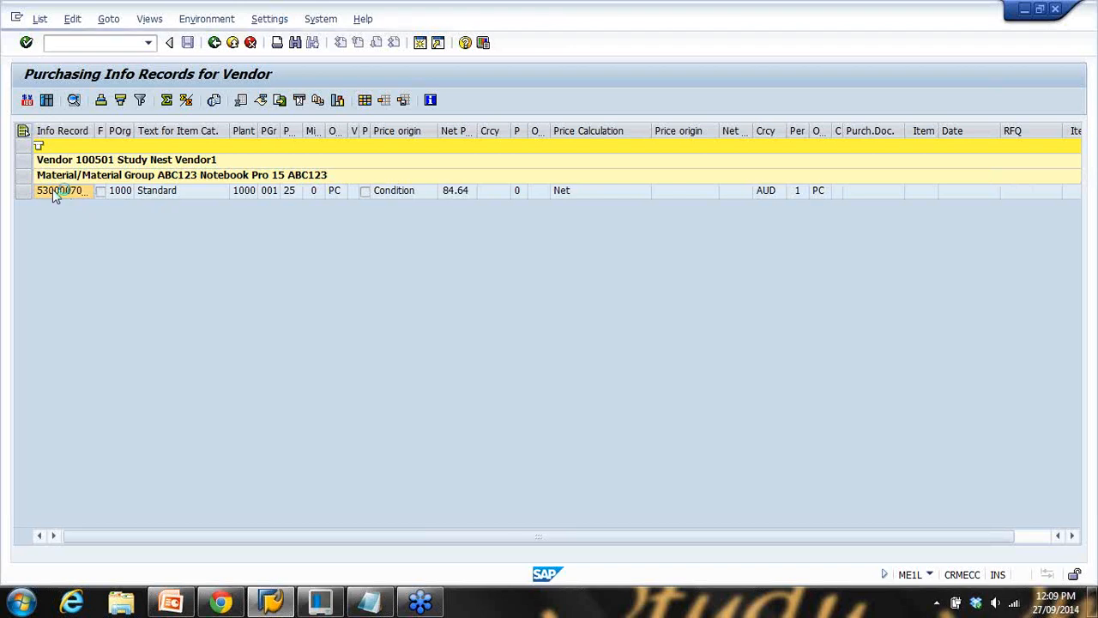
pyautogui.doubleClick(55, 194)
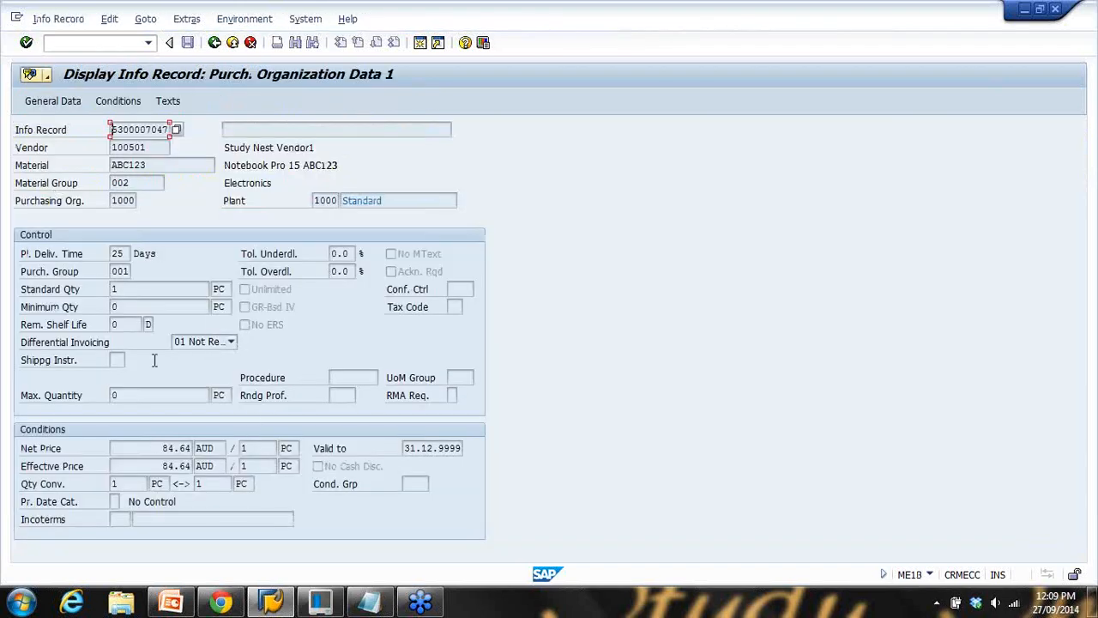
pyautogui.doubleClick(155, 452)
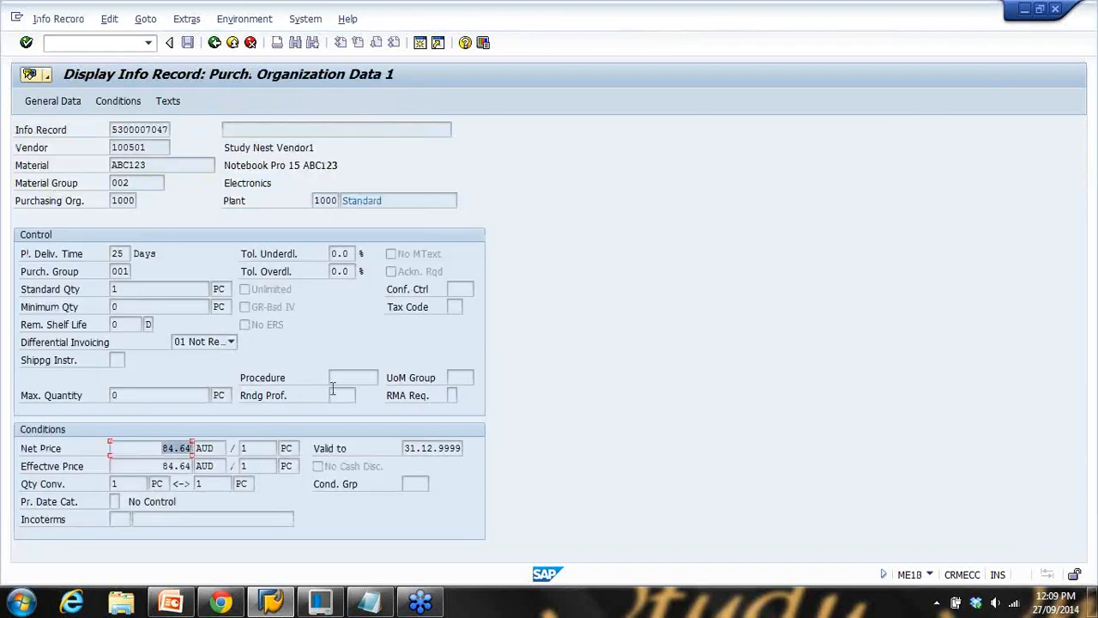
pyautogui.doubleClick(162, 147)
pyautogui.doubleClick(176, 170)
pyautogui.doubleClick(163, 448)
pyautogui.click(420, 43)
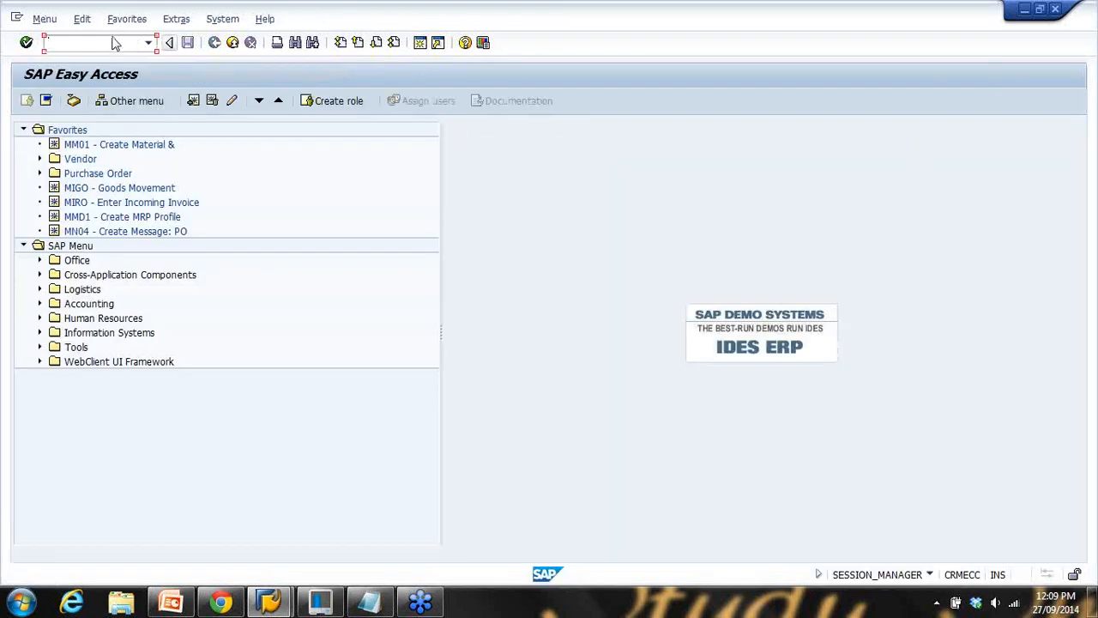
# Start a purchase order in ME21N for vendor 100501 with org data 1000/000/1000
pyautogui.write('me21n')
pyautogui.press('Return')
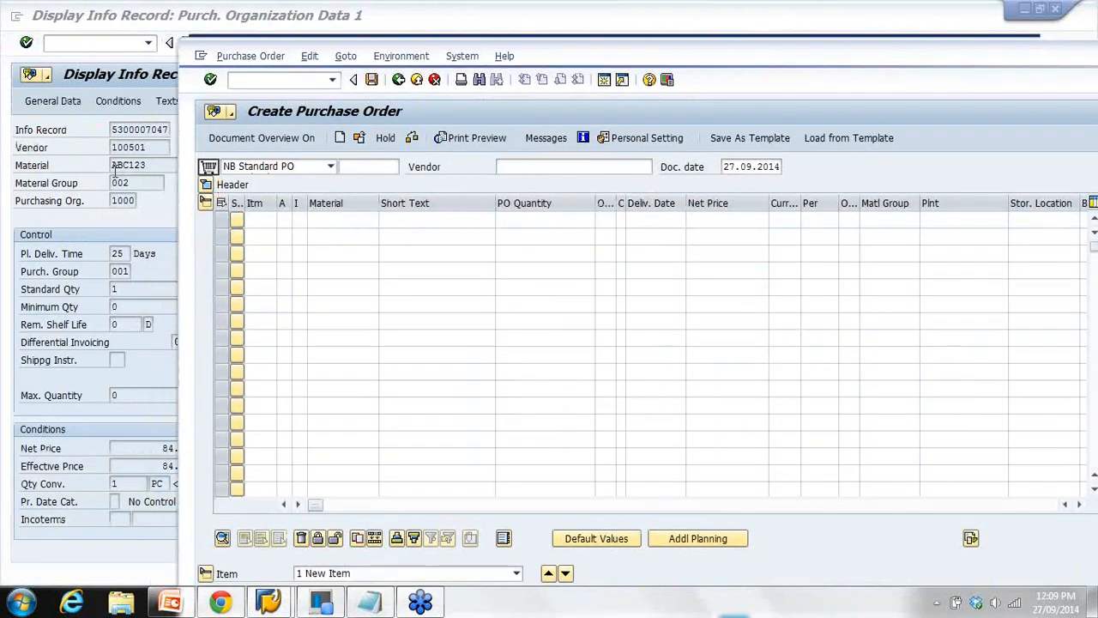
pyautogui.click(499, 167)
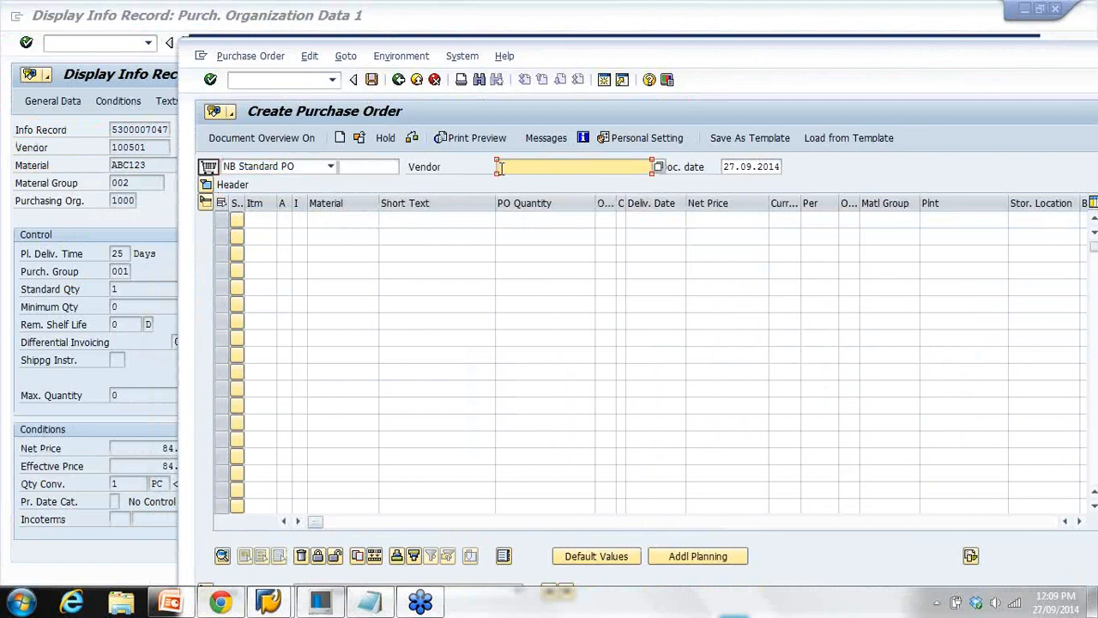
pyautogui.write('100501')
pyautogui.press('Return')
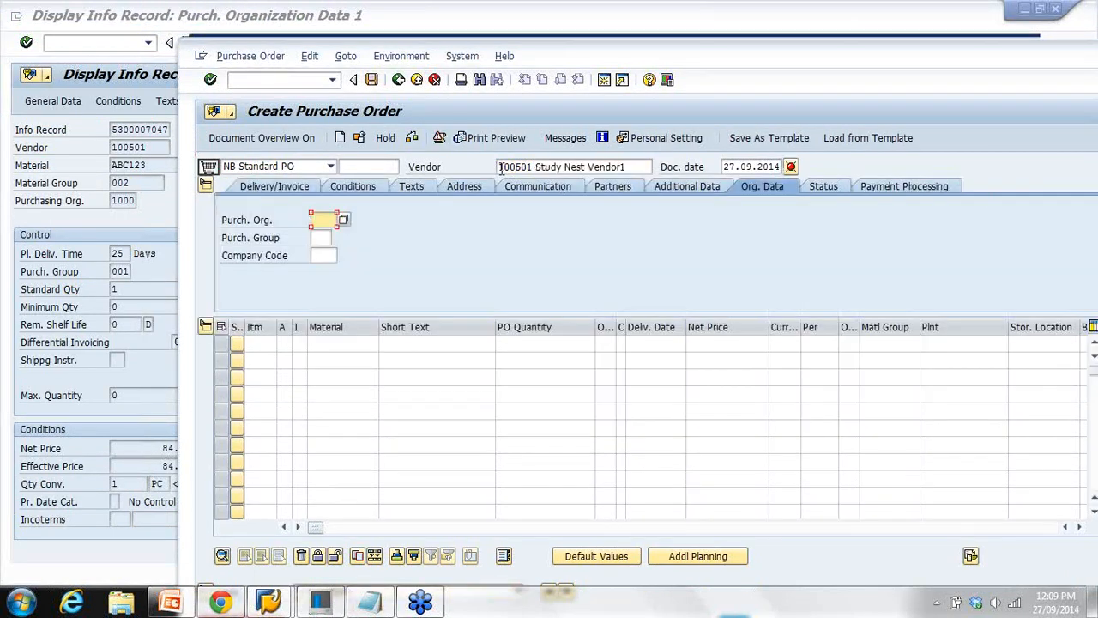
pyautogui.write('1000')
pyautogui.press('Tab')
pyautogui.write('000')
pyautogui.press('Tab')
pyautogui.click(326, 271)
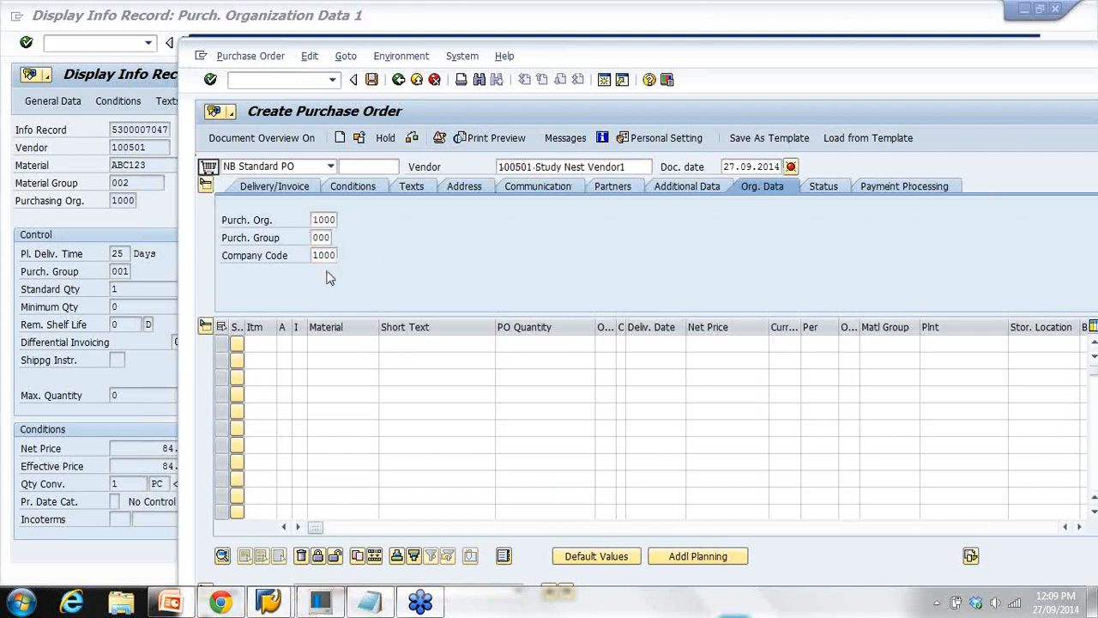
pyautogui.press('Return')
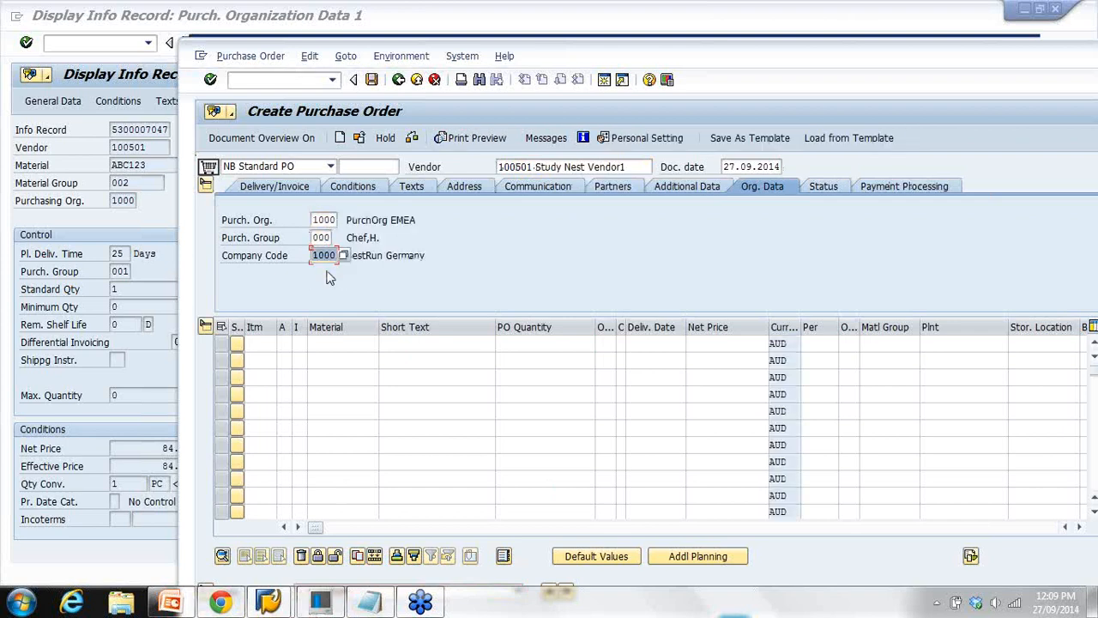
# Add a first item for material ABC123 with quantity 10
pyautogui.click(347, 343)
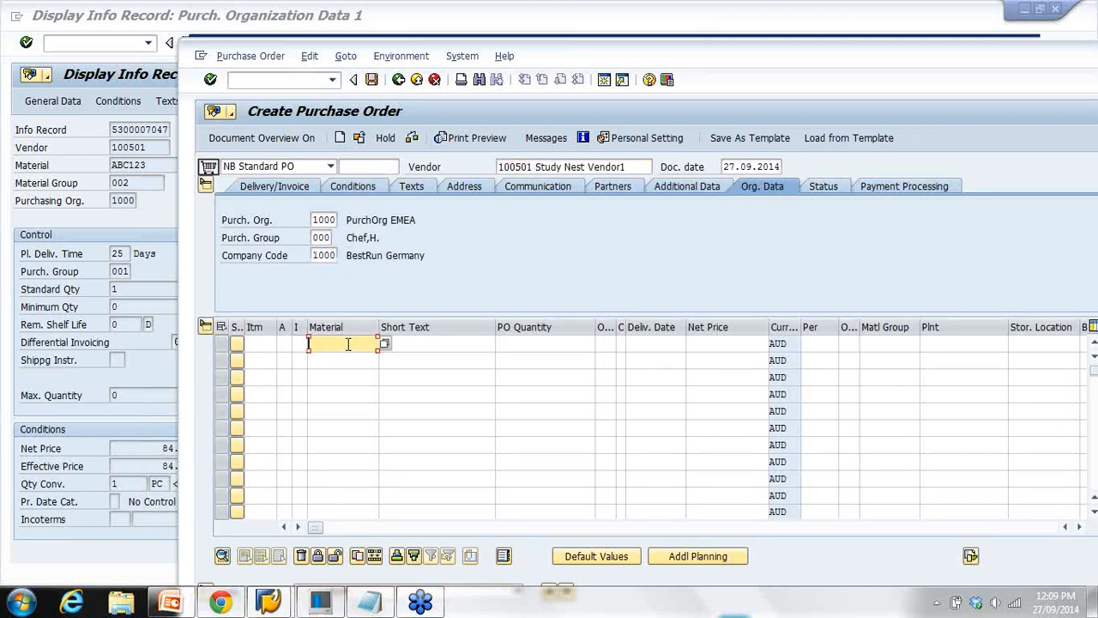
pyautogui.write('abc123')
pyautogui.click(524, 347)
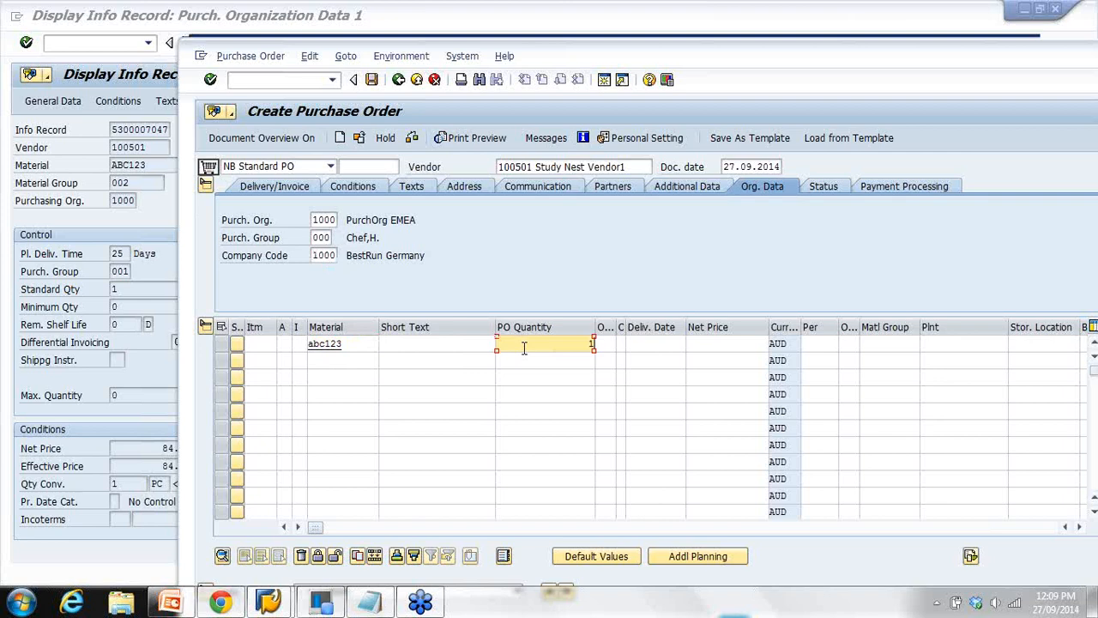
pyautogui.press('Return')
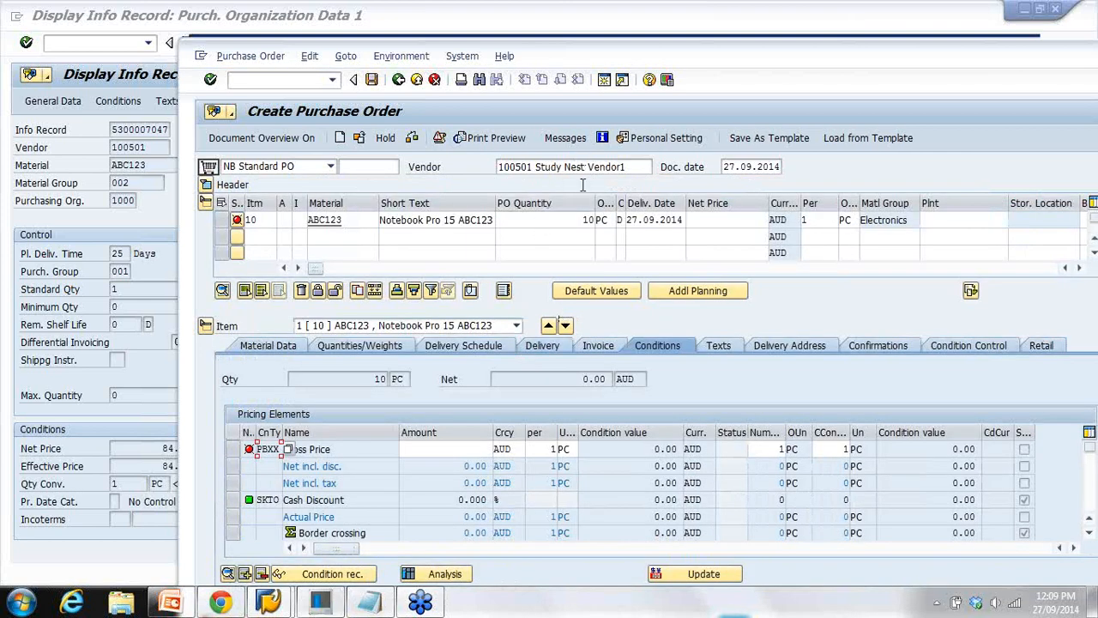
# Set plant 1000 on the item and check its 92.00 gross price
pyautogui.moveTo(568, 48); pyautogui.dragTo(475, 10)
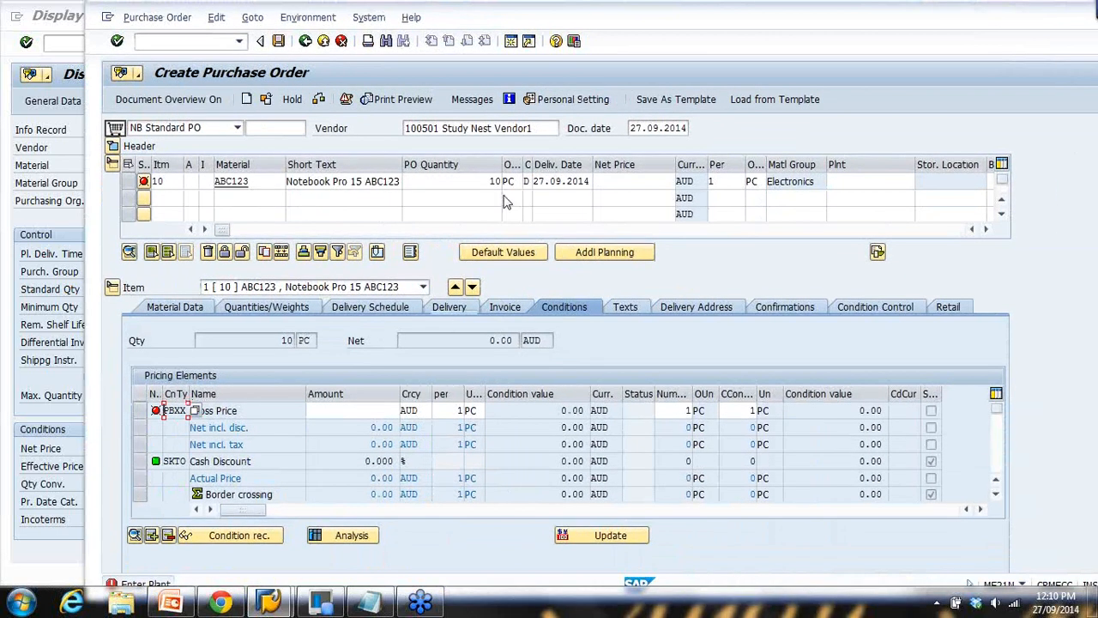
pyautogui.click(853, 181)
pyautogui.write('1000')
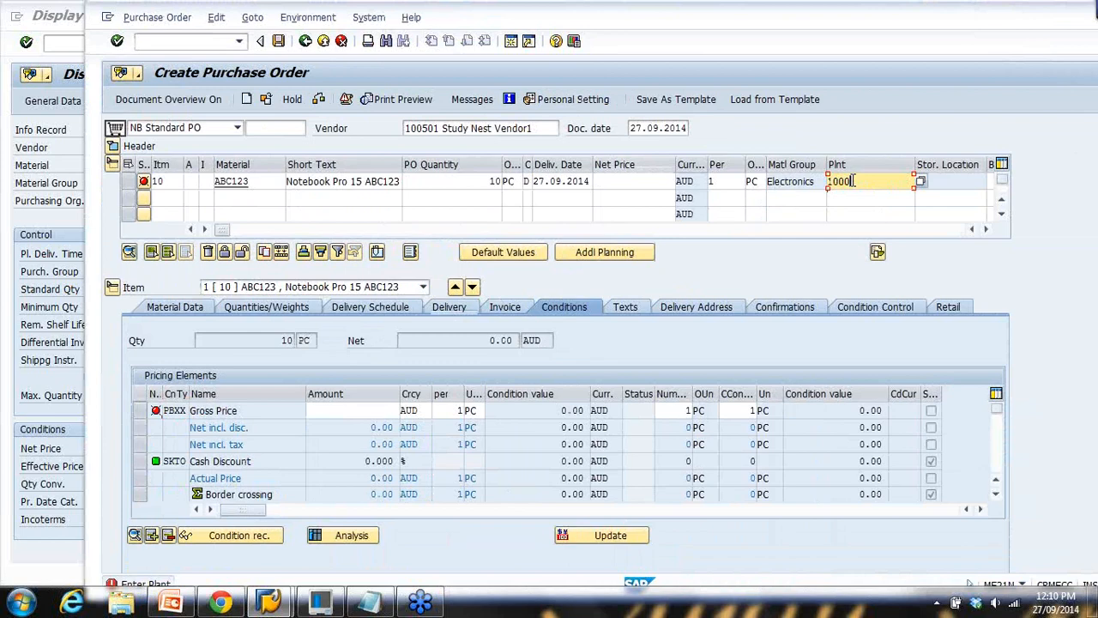
pyautogui.press('Return')
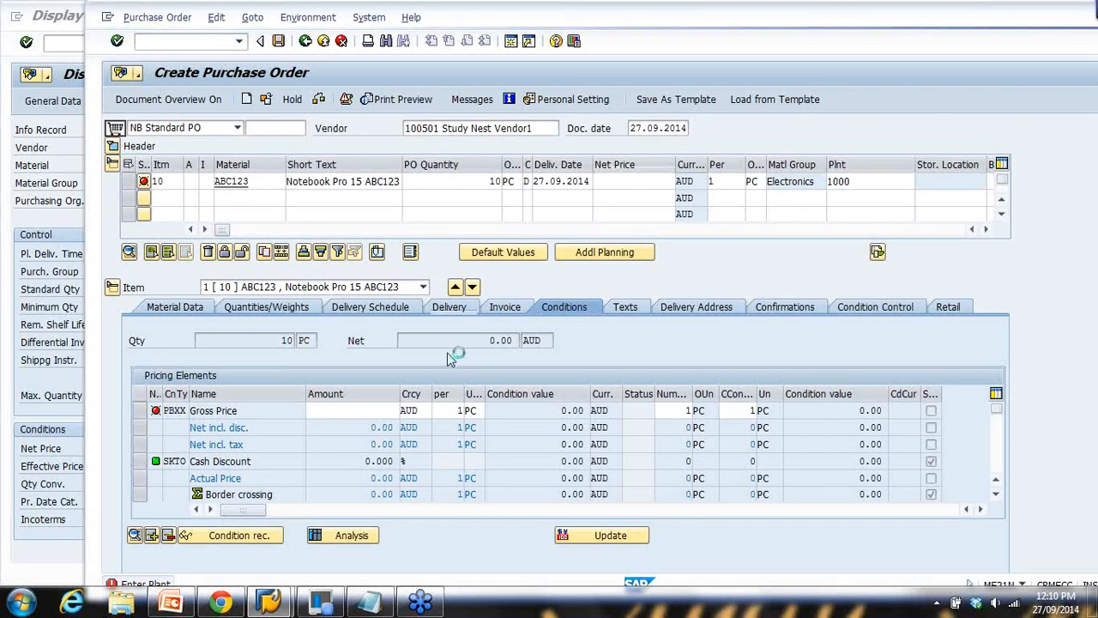
pyautogui.moveTo(362, 410); pyautogui.dragTo(427, 429)
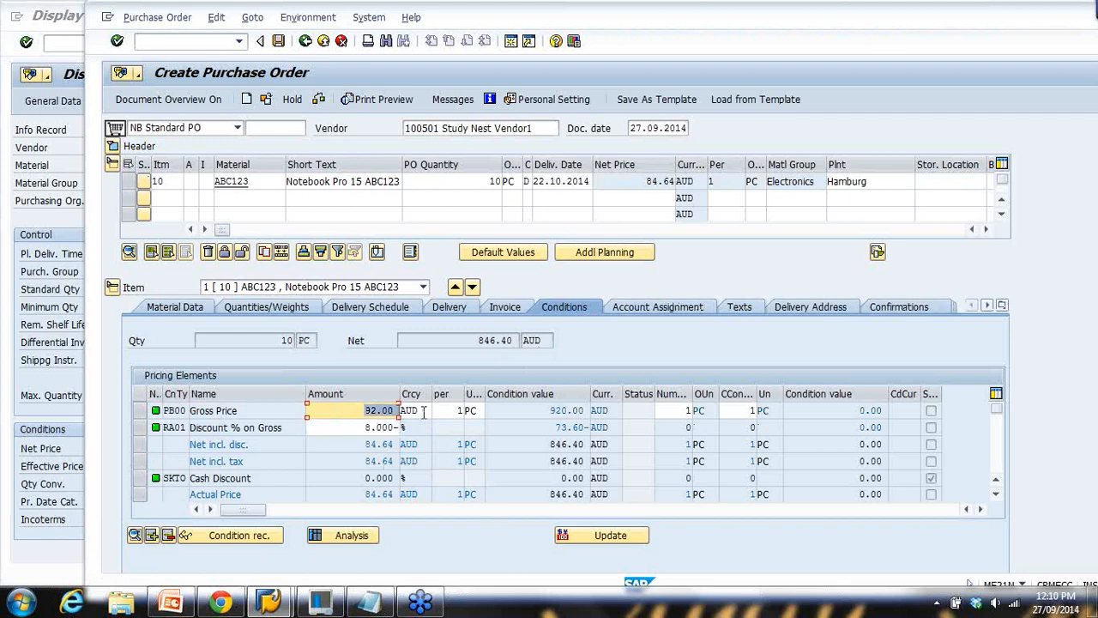
pyautogui.click(57, 390)
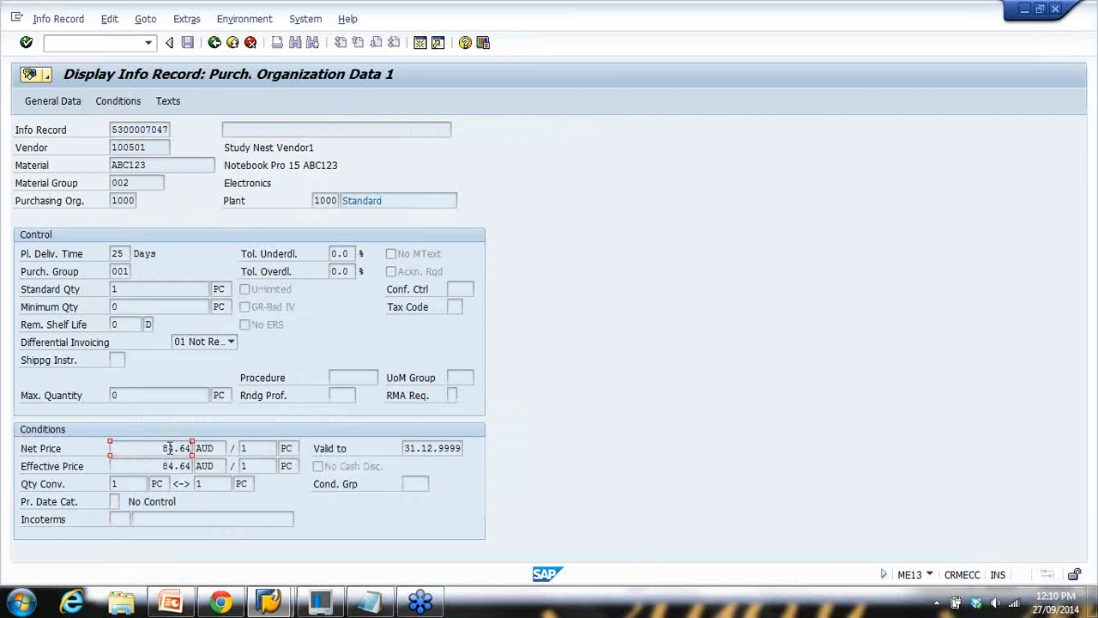
# Check the info record's PB00 92.00 gross price, 8% discount and resulting 84.64 net price
pyautogui.click(120, 101)
pyautogui.doubleClick(196, 352)
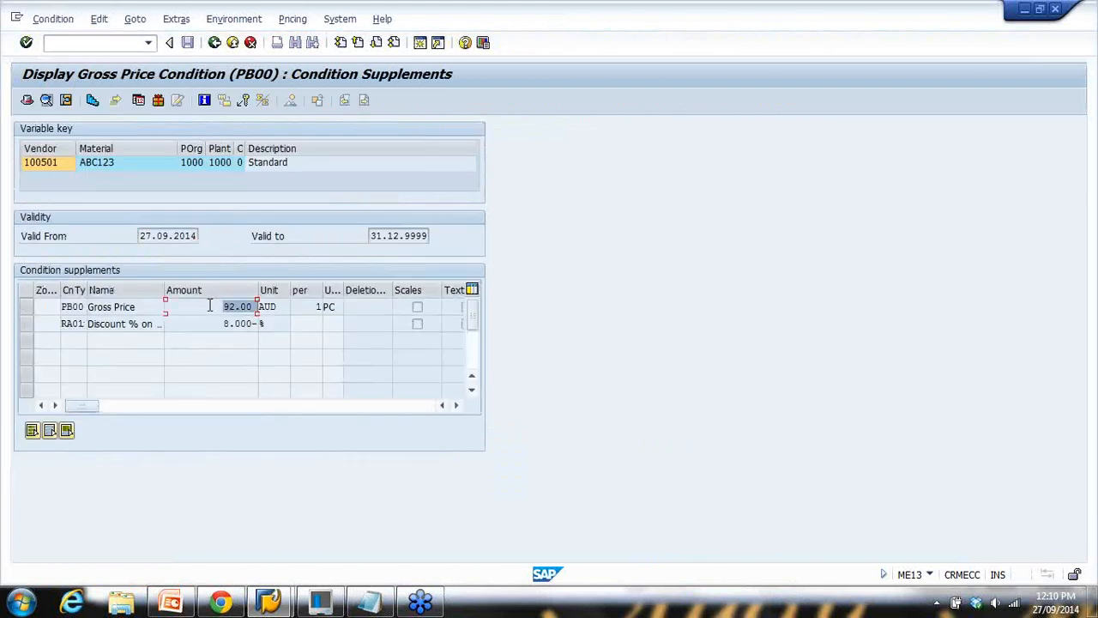
pyautogui.moveTo(209, 326); pyautogui.dragTo(316, 327)
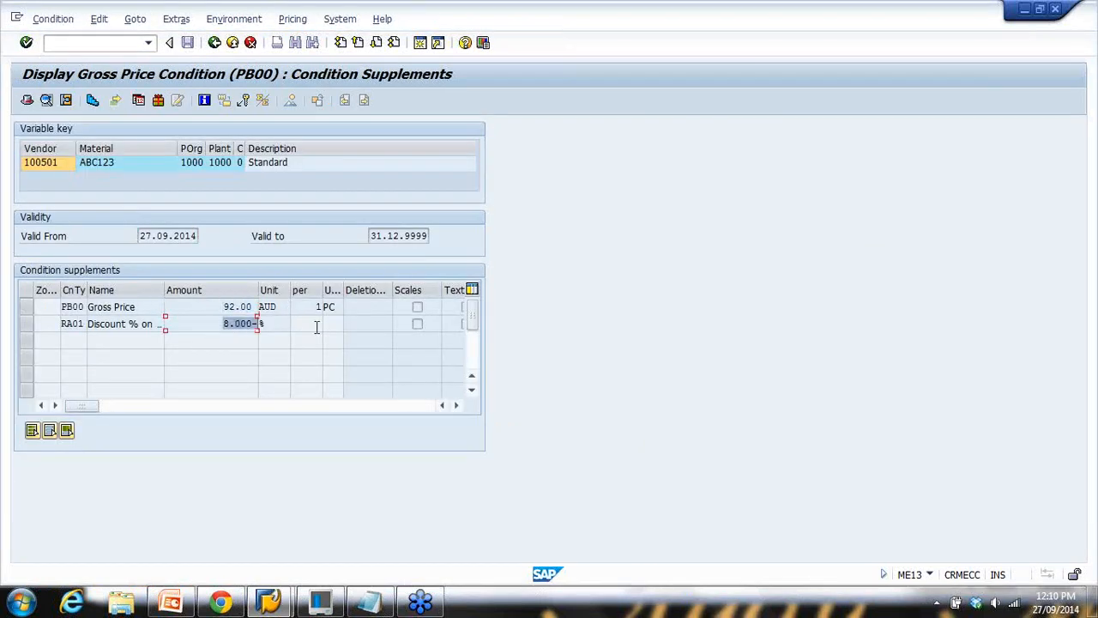
pyautogui.moveTo(215, 308); pyautogui.dragTo(256, 325)
pyautogui.click(215, 43)
pyautogui.moveTo(162, 448); pyautogui.dragTo(251, 453)
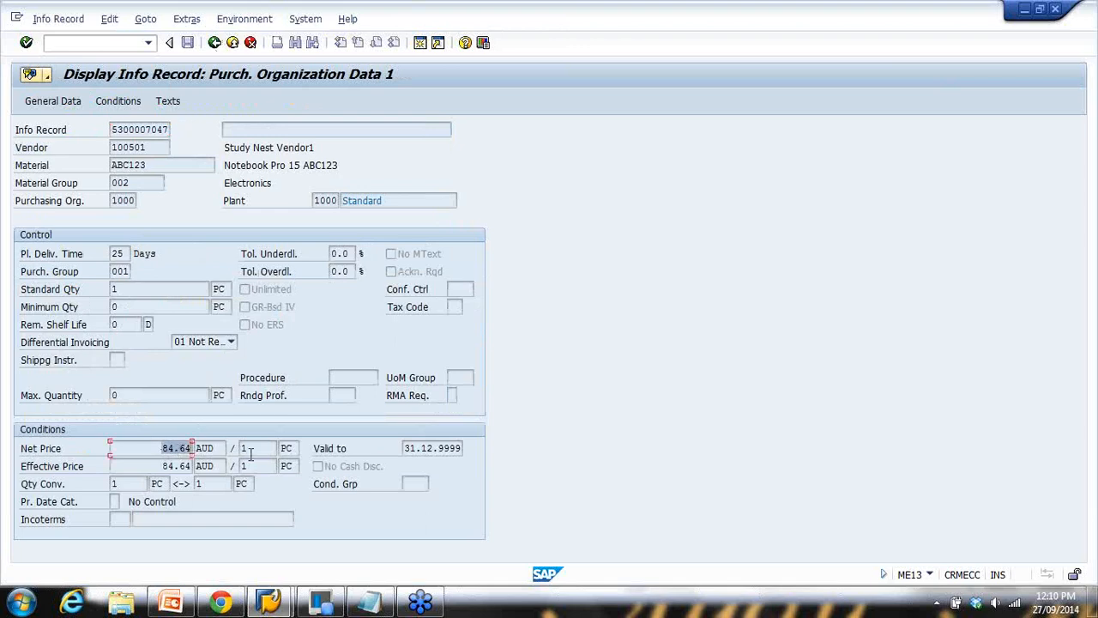
# Mark the PO's RA01 8.000- discount and widen the item's Info Rec. column
pyautogui.moveTo(269, 601)
pyautogui.click(364, 515)
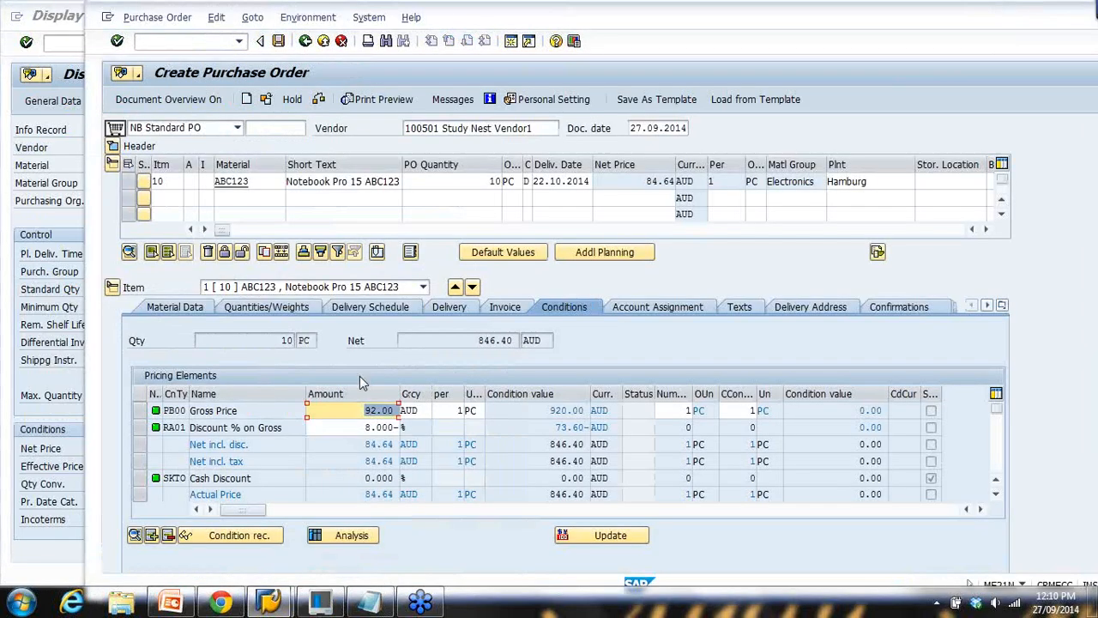
pyautogui.moveTo(365, 426); pyautogui.dragTo(399, 429)
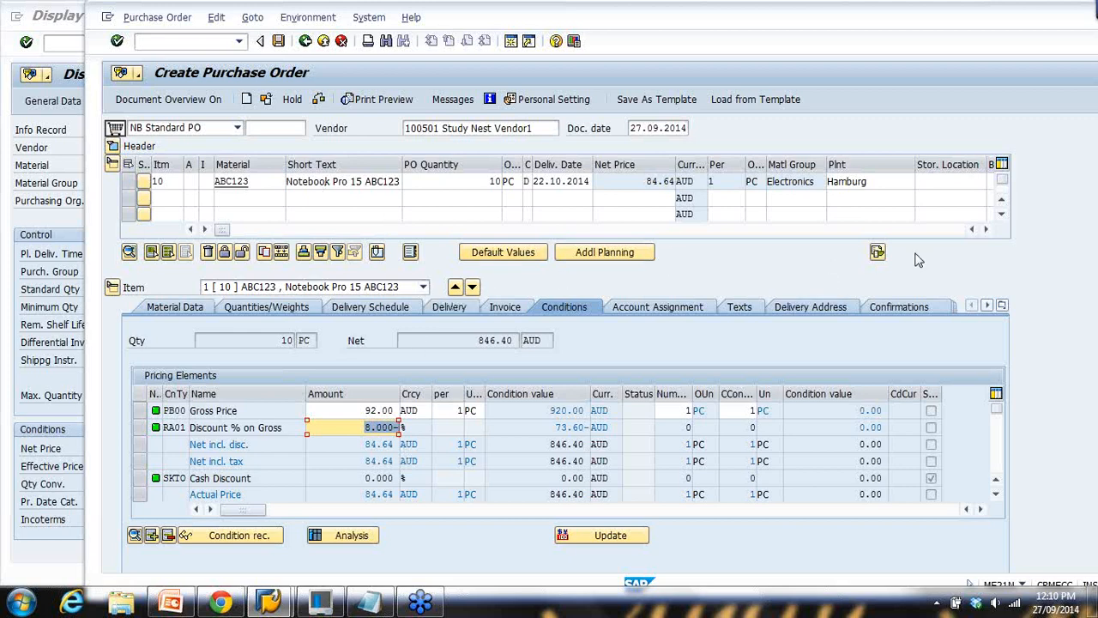
pyautogui.click(987, 230)
pyautogui.click(987, 230)
pyautogui.click(987, 230)
pyautogui.click(986, 230)
pyautogui.click(987, 230)
pyautogui.click(987, 230)
pyautogui.click(987, 230)
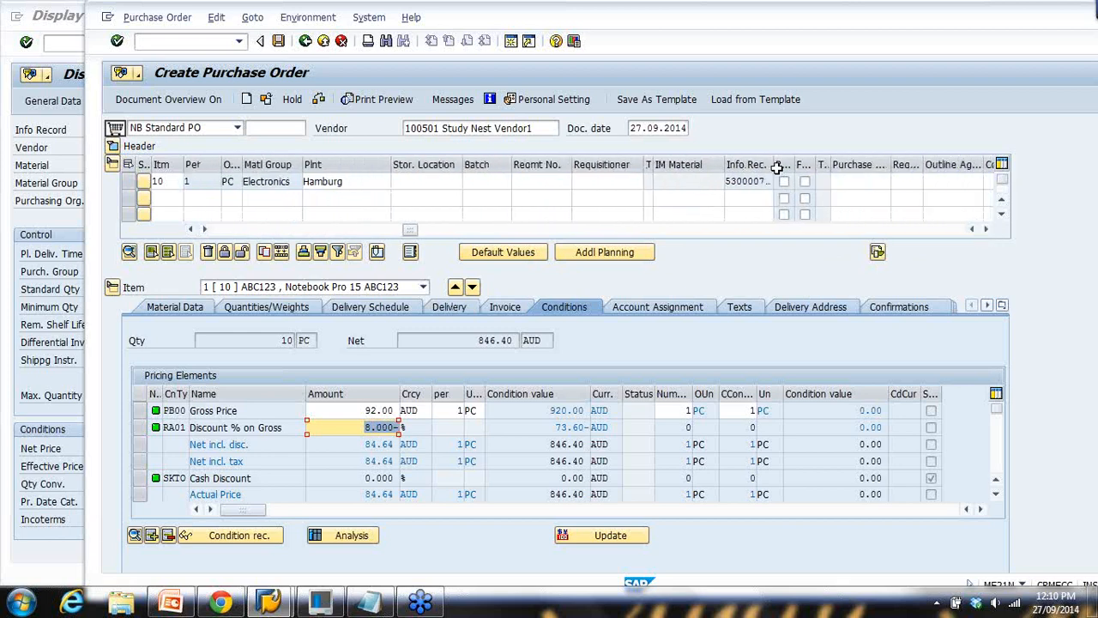
pyautogui.moveTo(777, 167); pyautogui.dragTo(793, 182)
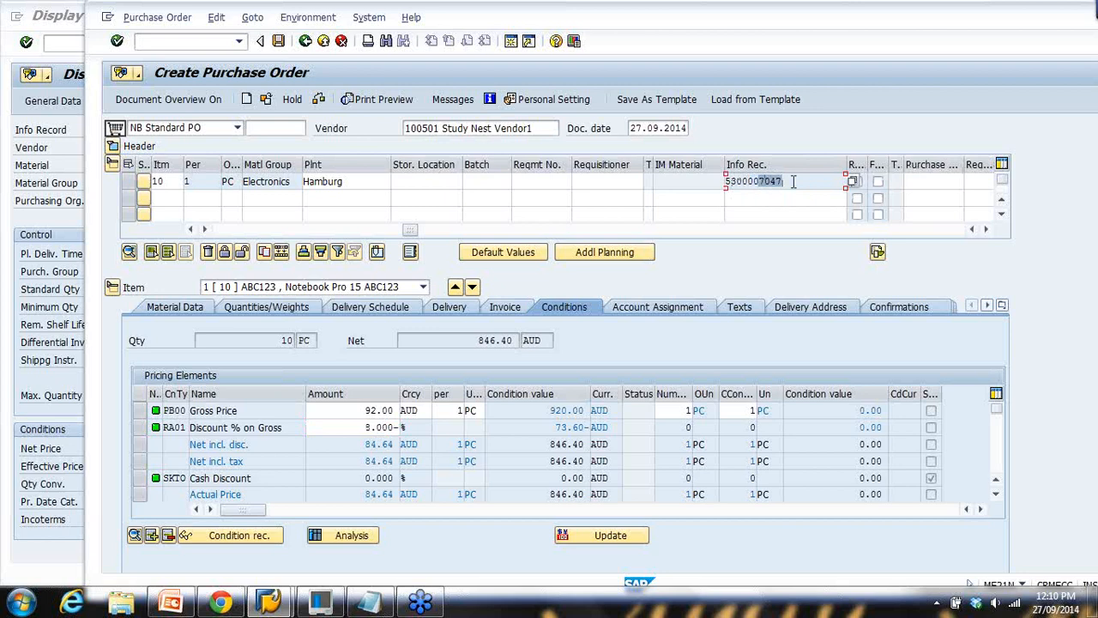
pyautogui.click(46, 165)
pyautogui.moveTo(150, 129); pyautogui.dragTo(174, 129)
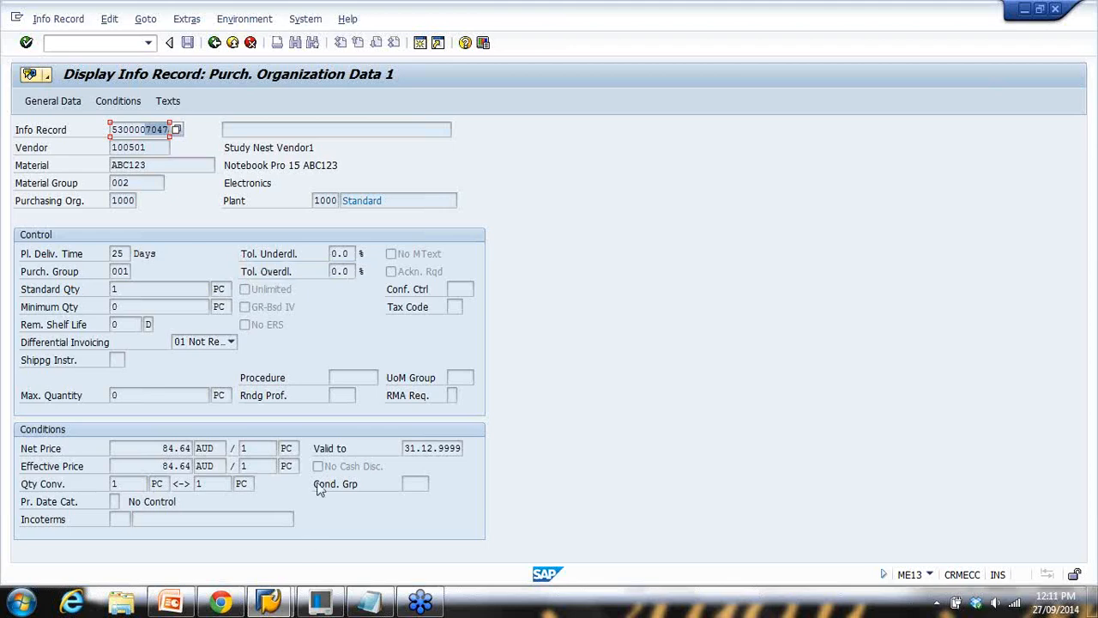
pyautogui.click(187, 602)
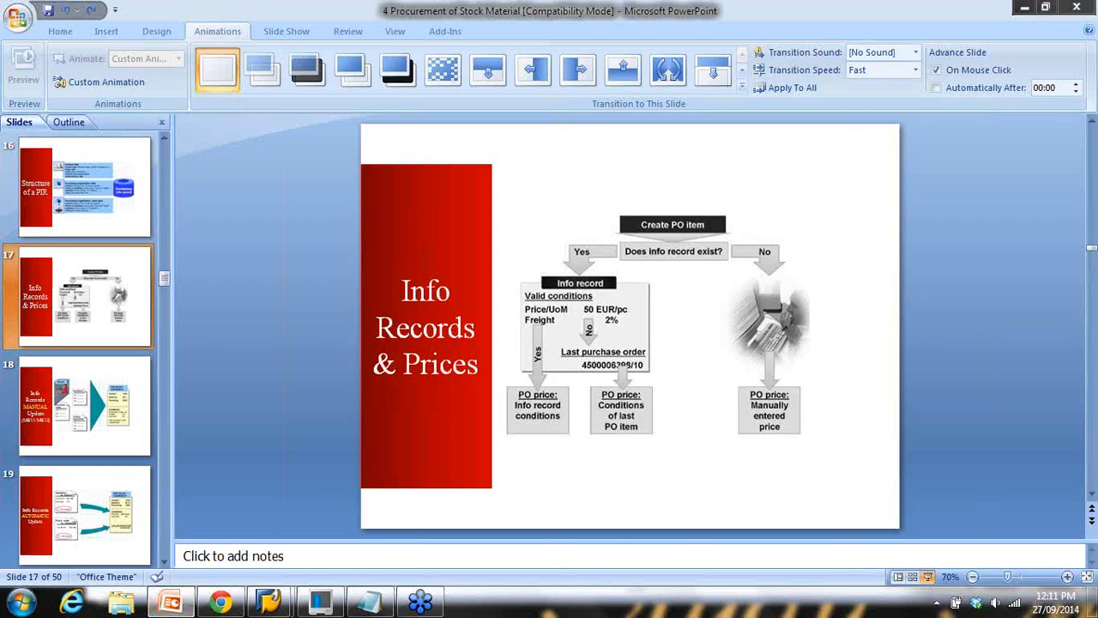
# Play slide 17, 'Info Records & Prices', as a full-screen slide show
pyautogui.click(927, 577)
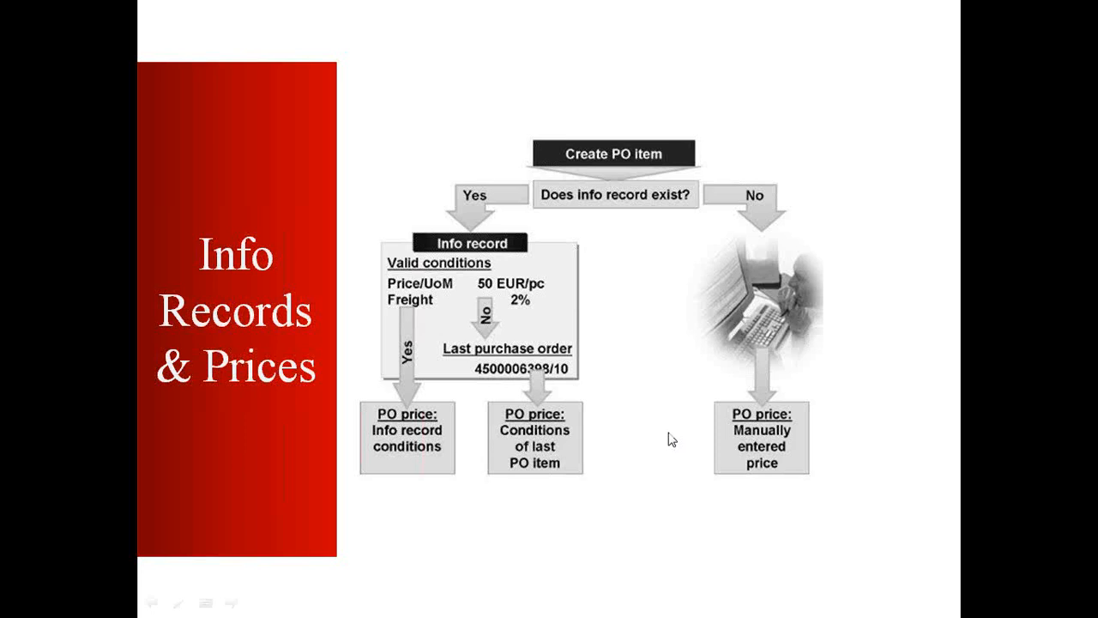
# Circle Create PO item, the info-record question, Info record conditions, last PO number and No in ink
pyautogui.click(1008, 244)
pyautogui.click(985, 243)
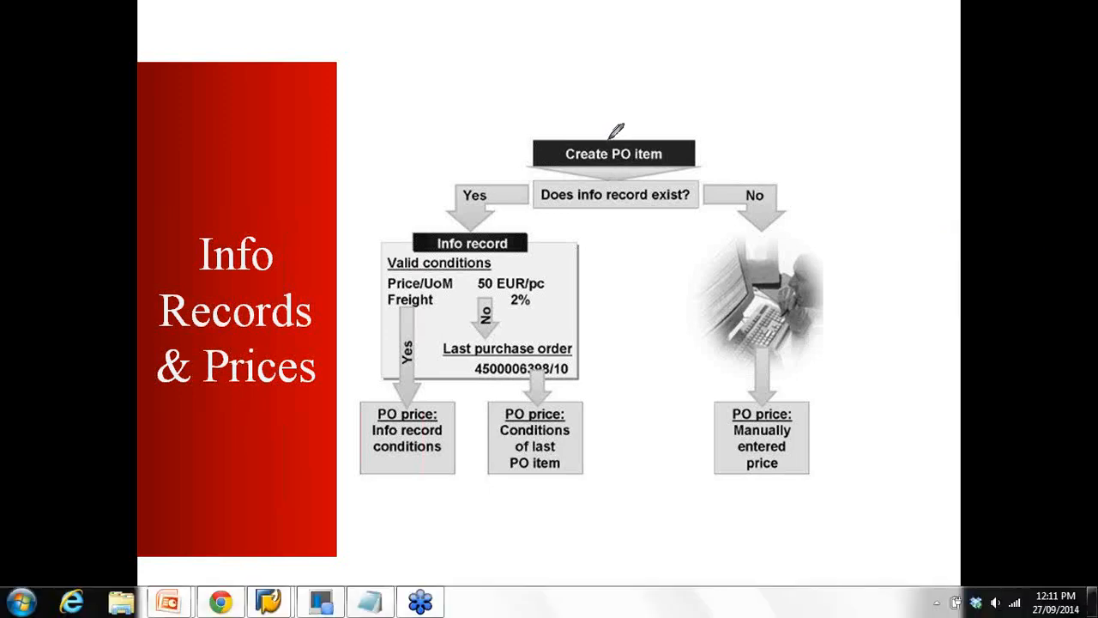
pyautogui.moveTo(615, 133)
pyautogui.mouseDown()
pyautogui.moveTo(623, 159)
pyautogui.moveTo(695, 141)
pyautogui.moveTo(633, 120)
pyautogui.moveTo(615, 133)
pyautogui.mouseUp()
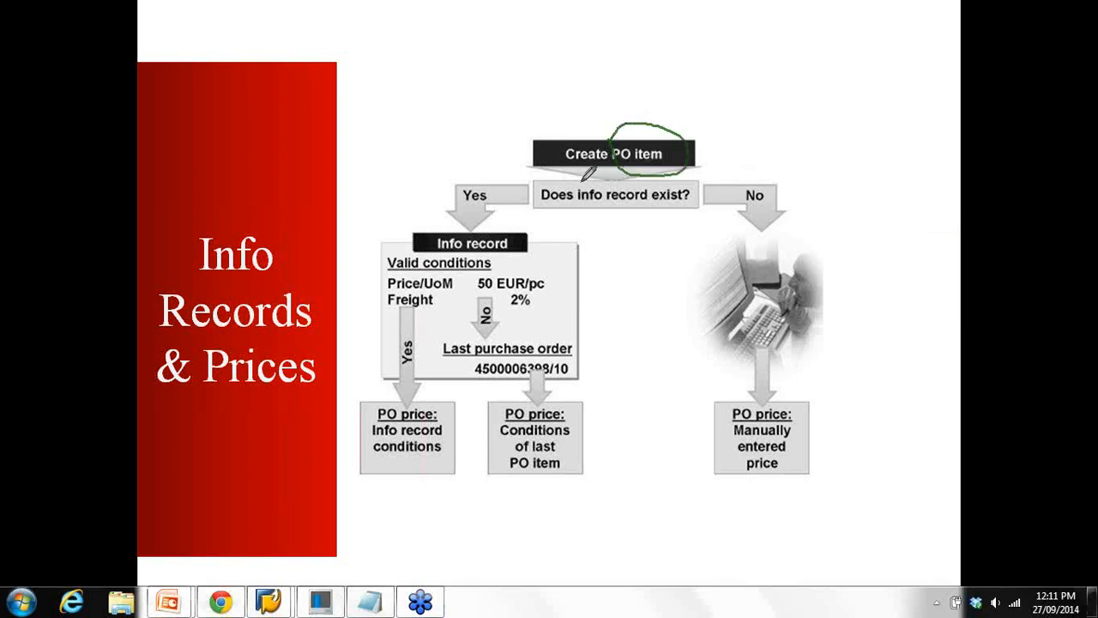
pyautogui.moveTo(580, 182)
pyautogui.mouseDown()
pyautogui.moveTo(582, 208)
pyautogui.moveTo(646, 215)
pyautogui.moveTo(701, 190)
pyautogui.moveTo(675, 178)
pyautogui.mouseUp()
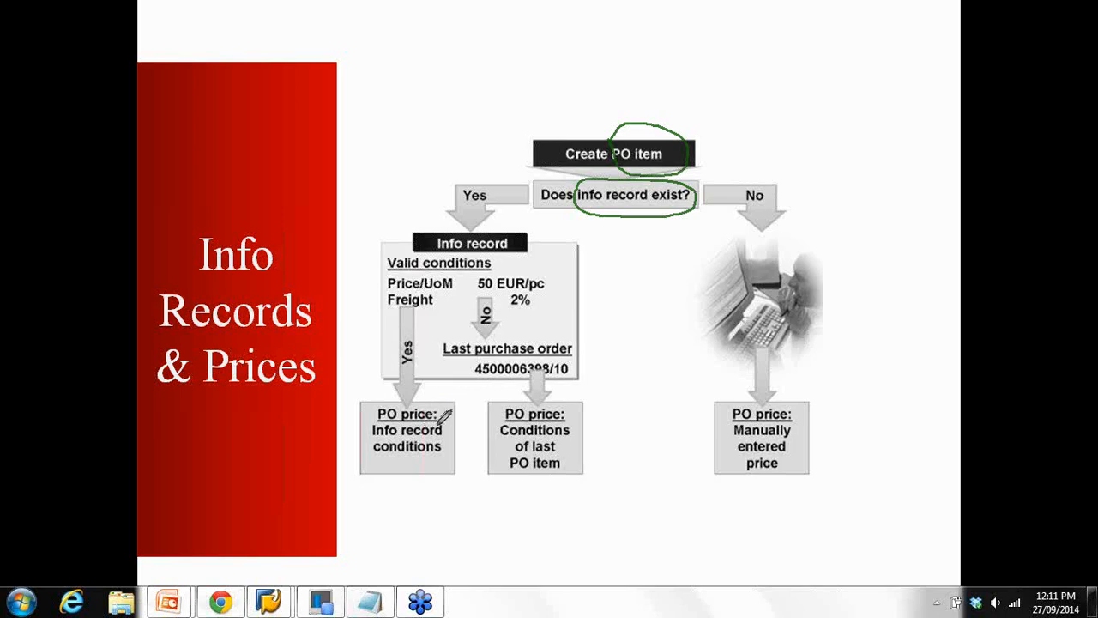
pyautogui.moveTo(442, 420)
pyautogui.mouseDown()
pyautogui.moveTo(373, 419)
pyautogui.moveTo(393, 468)
pyautogui.moveTo(448, 440)
pyautogui.moveTo(442, 418)
pyautogui.mouseUp()
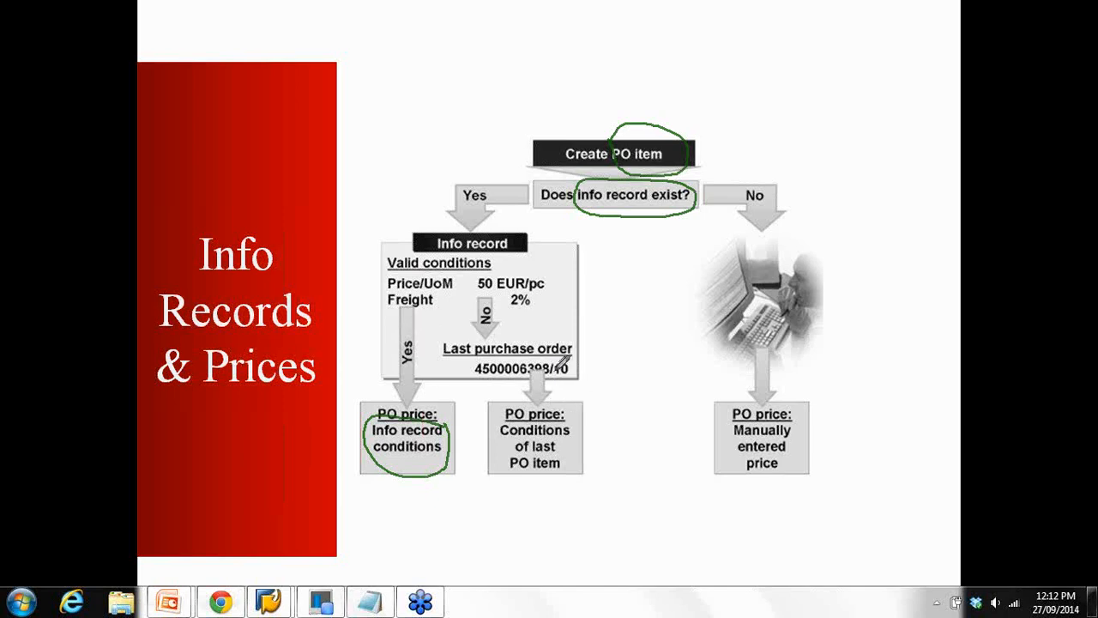
pyautogui.moveTo(568, 348)
pyautogui.mouseDown()
pyautogui.moveTo(467, 354)
pyautogui.moveTo(550, 393)
pyautogui.moveTo(574, 363)
pyautogui.mouseUp()
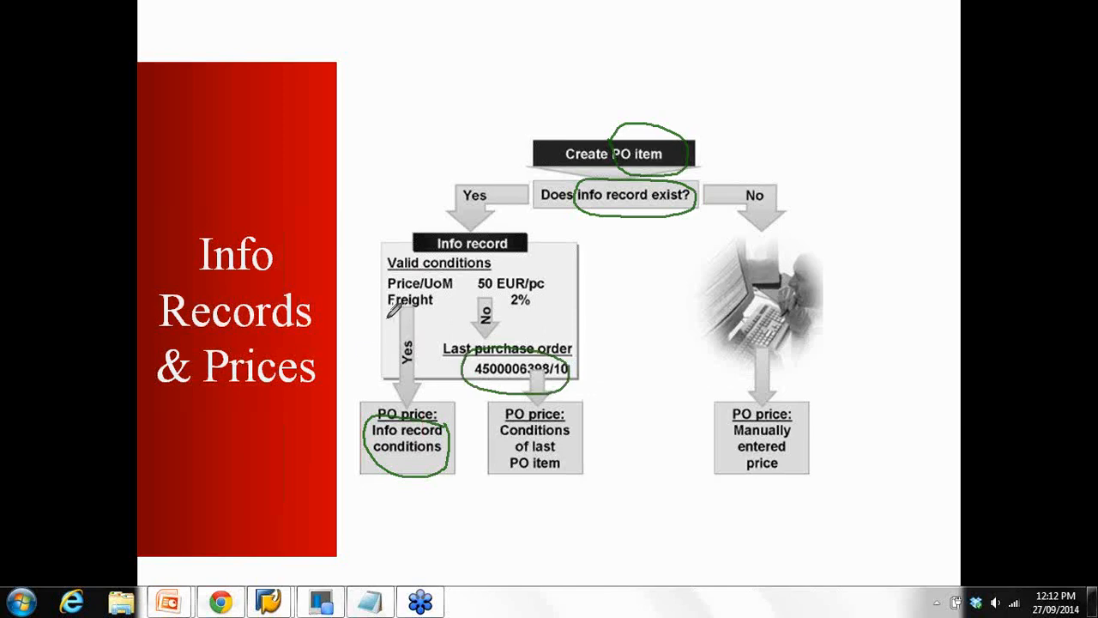
pyautogui.moveTo(746, 165)
pyautogui.mouseDown()
pyautogui.moveTo(748, 201)
pyautogui.moveTo(795, 221)
pyautogui.moveTo(753, 166)
pyautogui.moveTo(740, 176)
pyautogui.mouseUp()
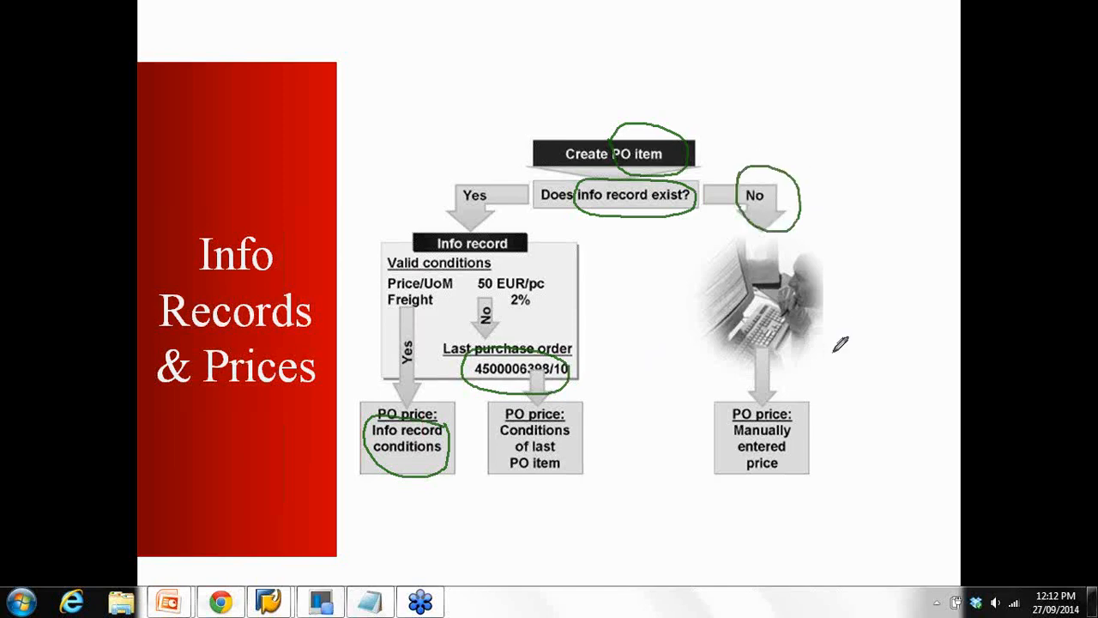
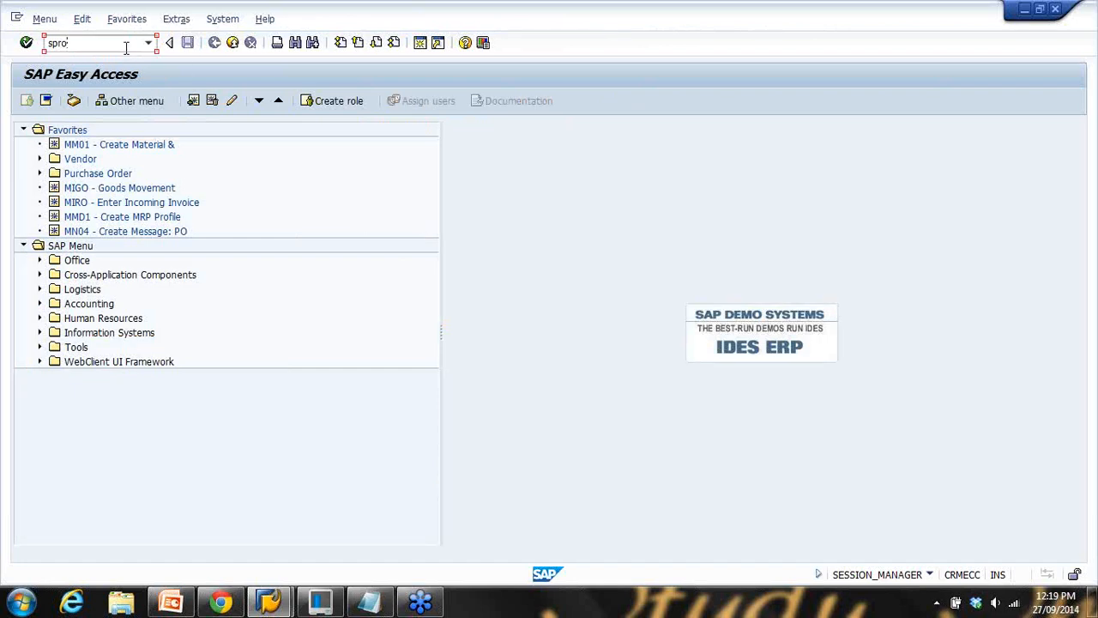
# Launch SPRO and open the SAP Reference IMG, checking the slide's configuration steps
pyautogui.press('Return')
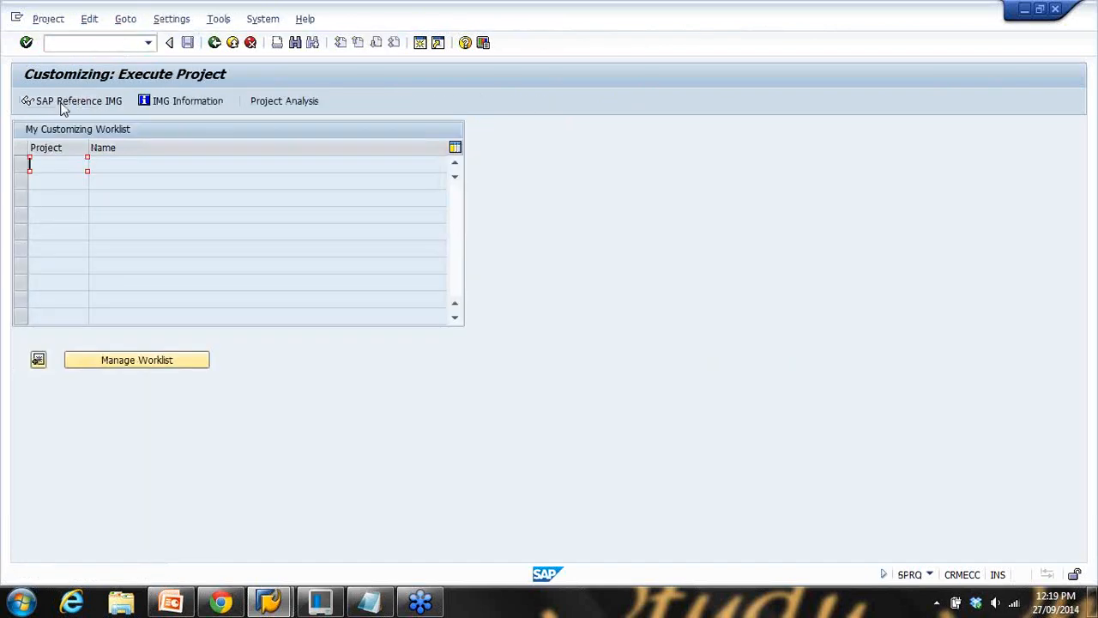
pyautogui.click(62, 101)
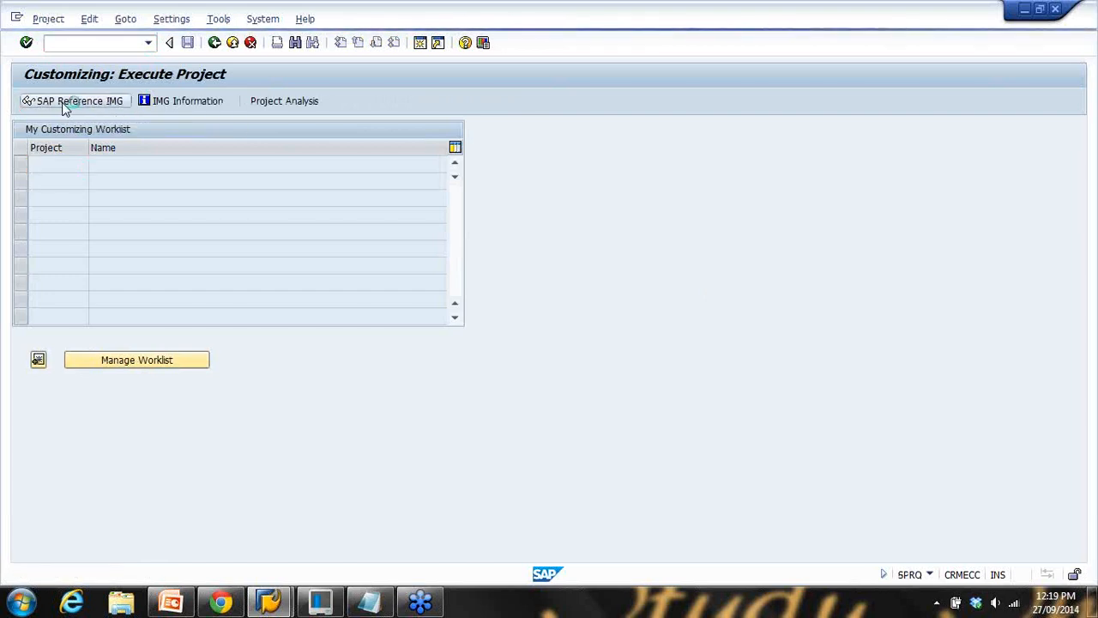
pyautogui.click(190, 605)
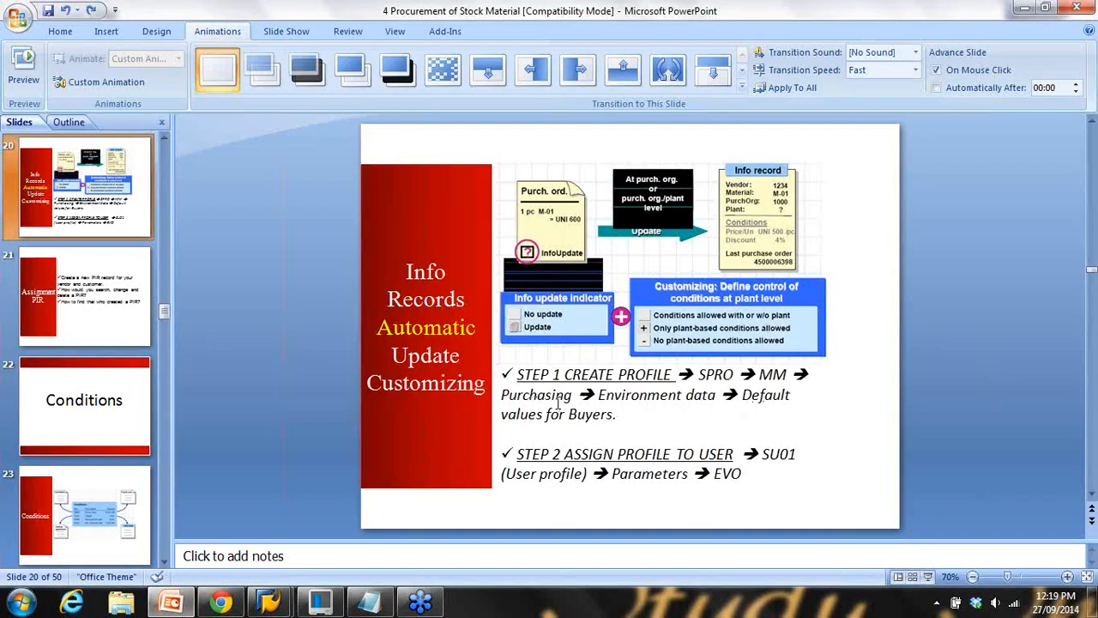
pyautogui.click(1023, 10)
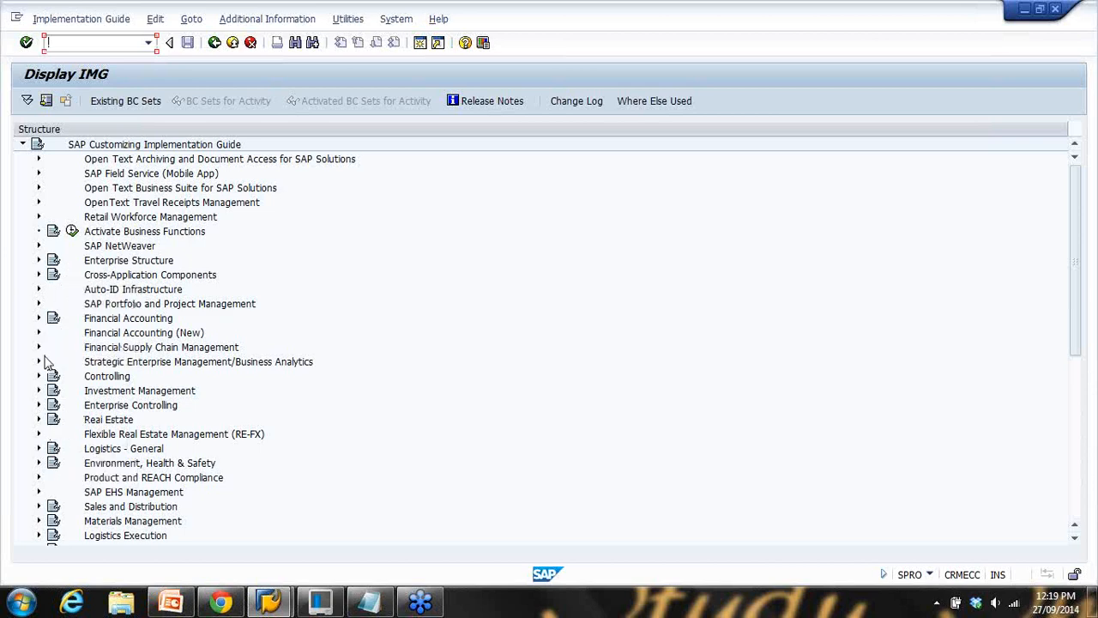
# Expand Materials Management > Purchasing > Environment Data and execute Define Default Values for Buyers
pyautogui.click(37, 521)
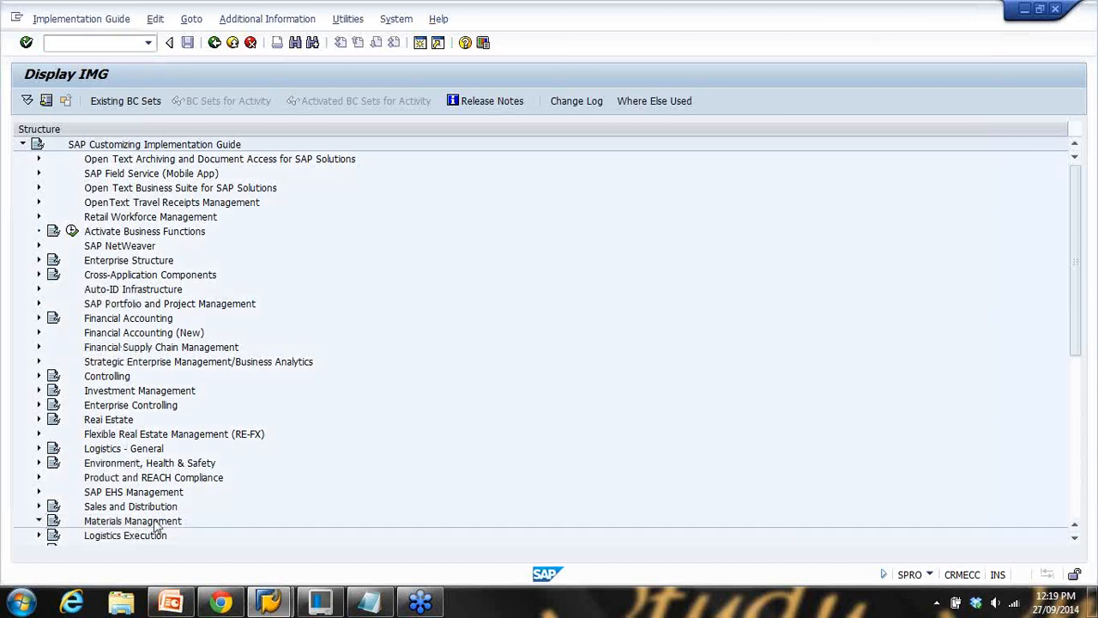
pyautogui.click(1078, 464)
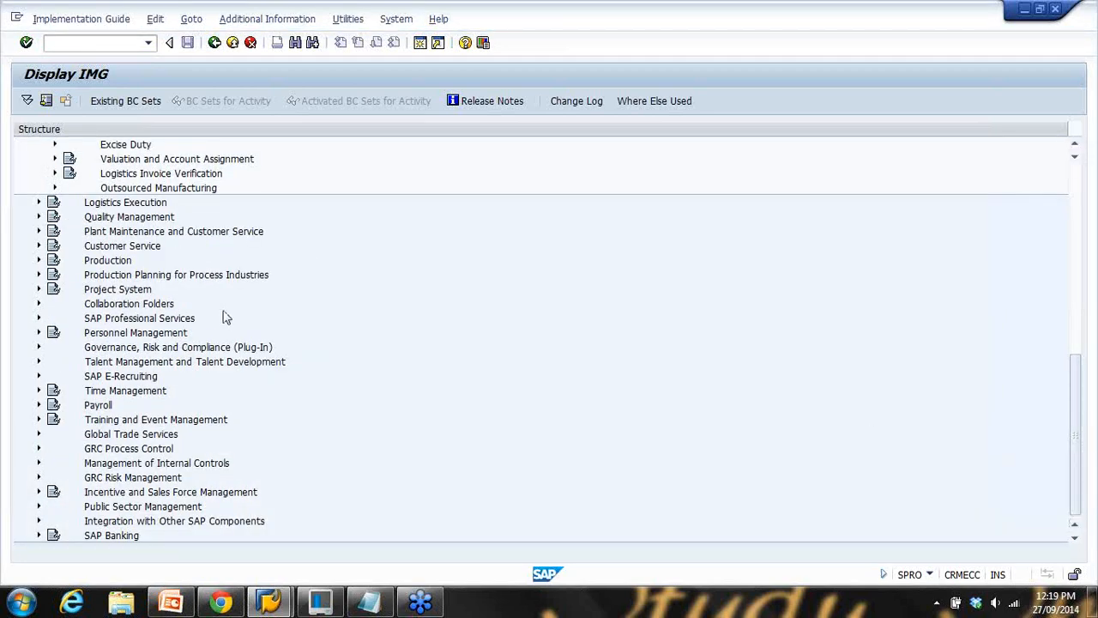
pyautogui.scroll(3, 221, 313)
pyautogui.click(54, 231)
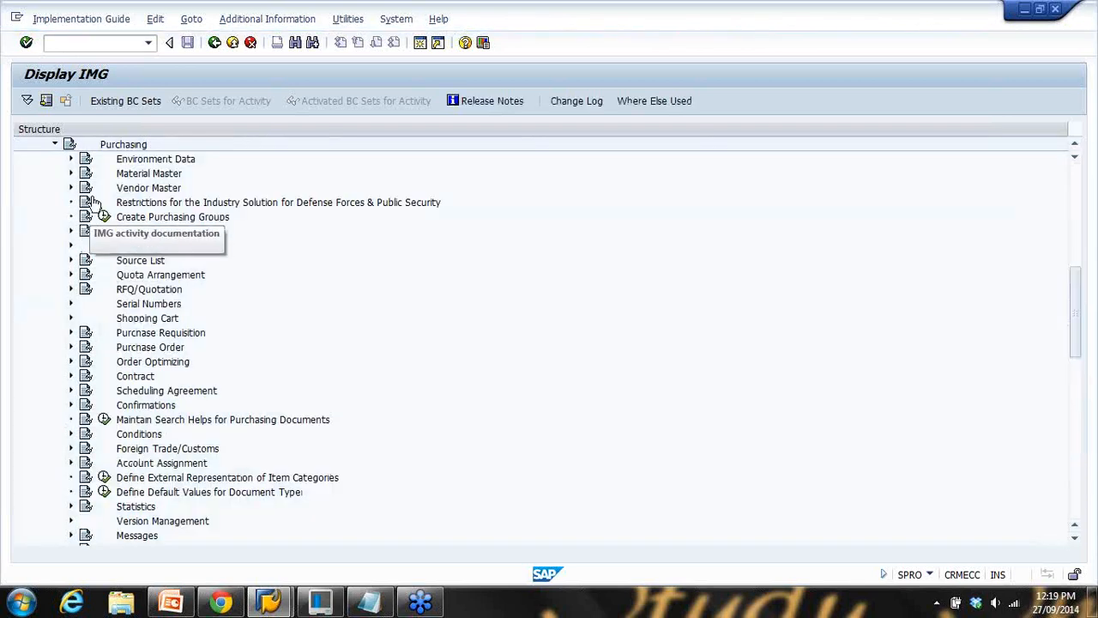
pyautogui.click(71, 158)
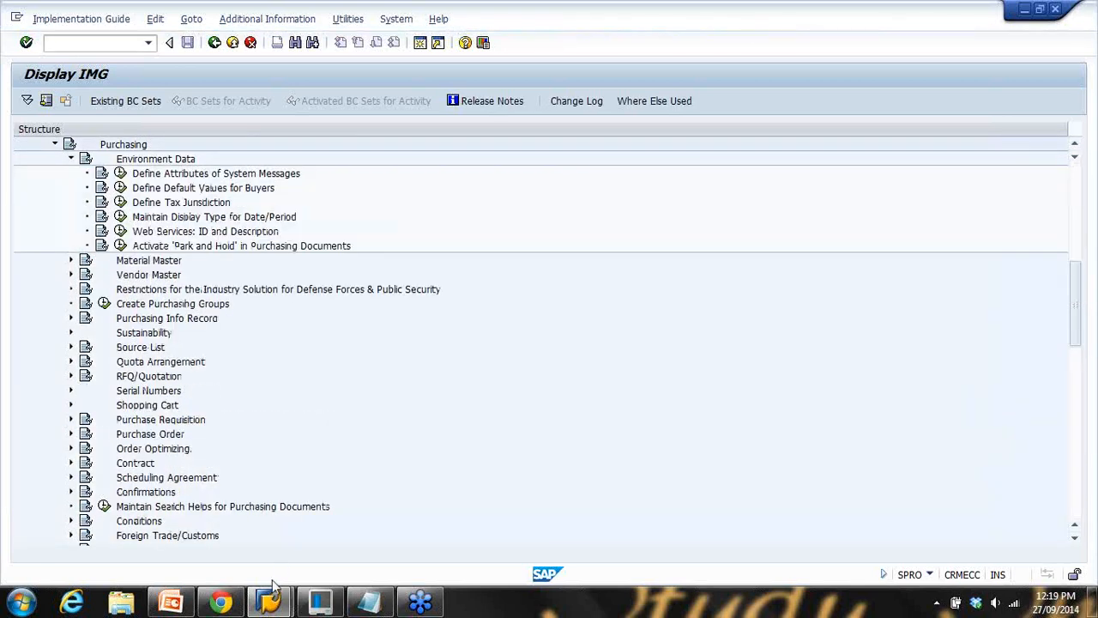
pyautogui.click(172, 603)
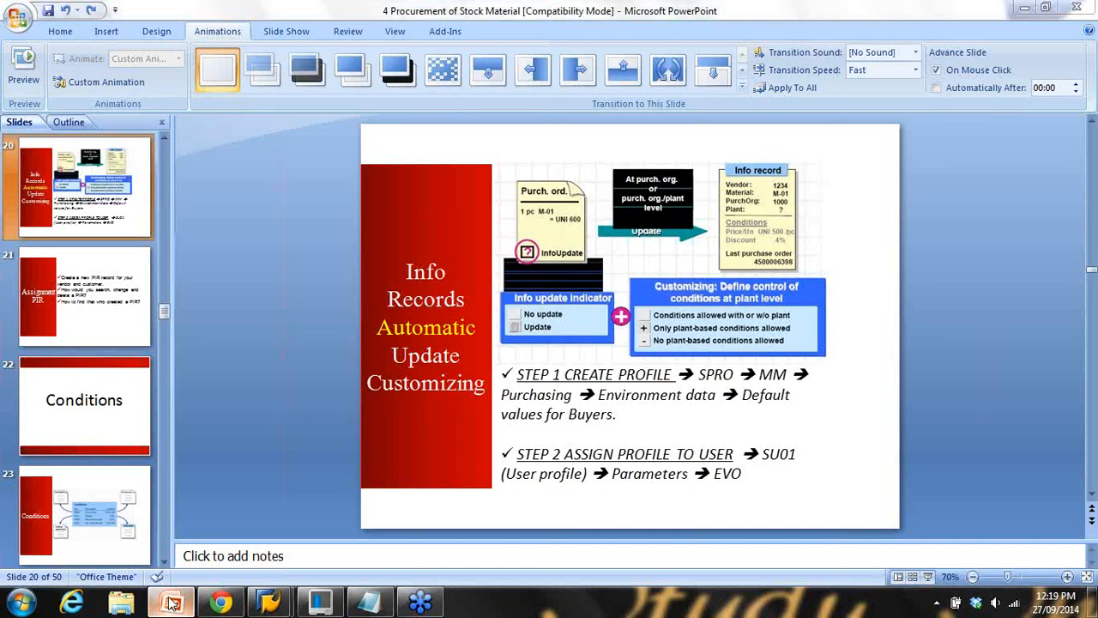
pyautogui.click(171, 603)
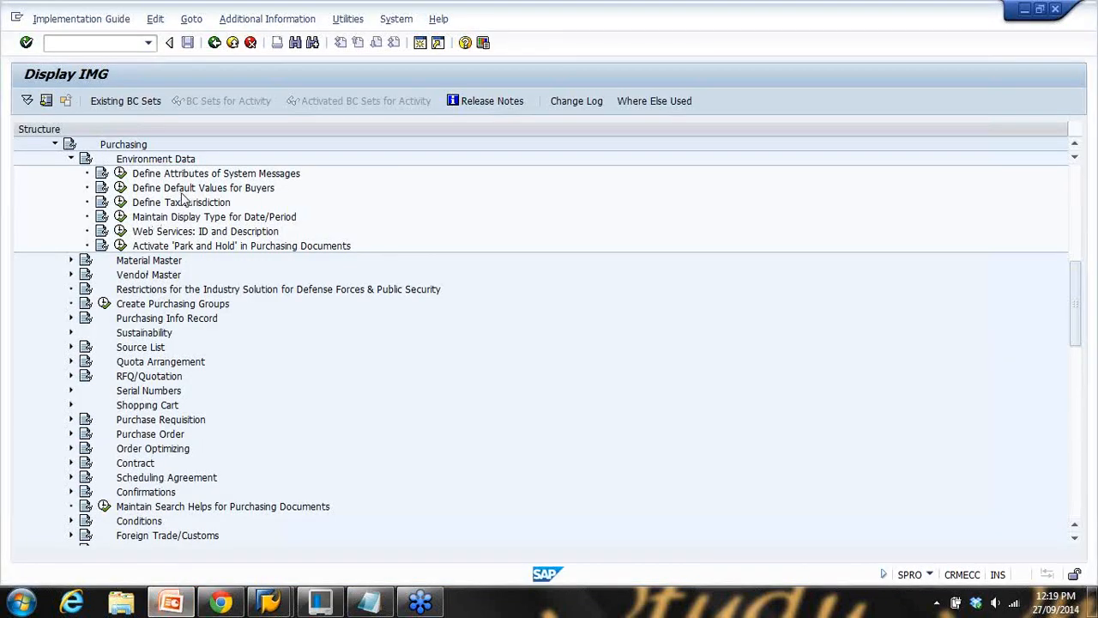
pyautogui.click(121, 187)
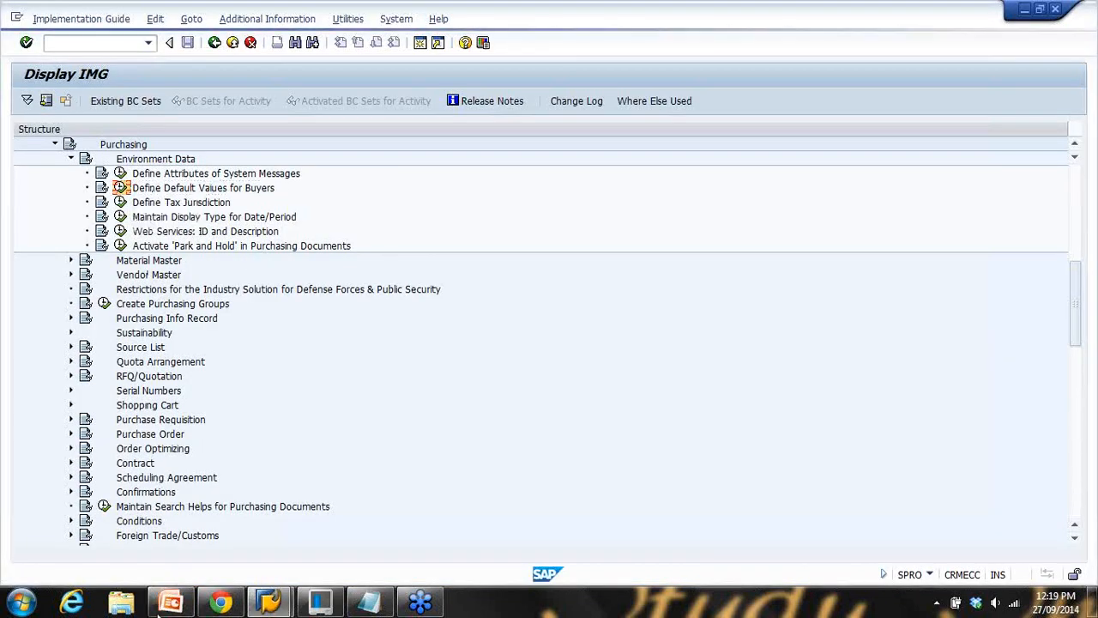
pyautogui.click(172, 603)
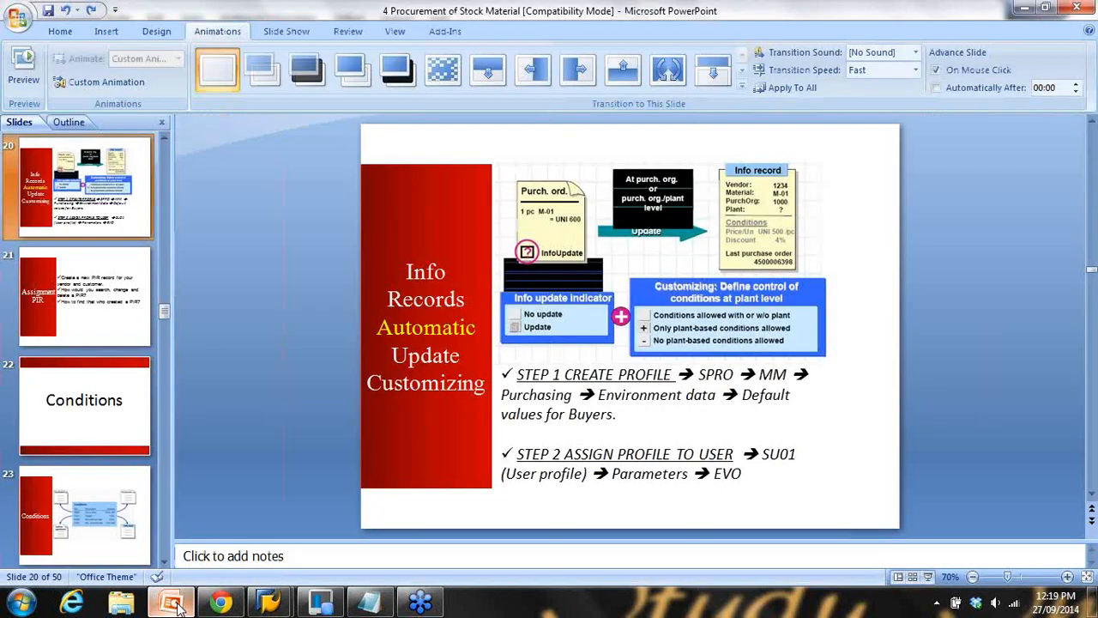
pyautogui.click(175, 604)
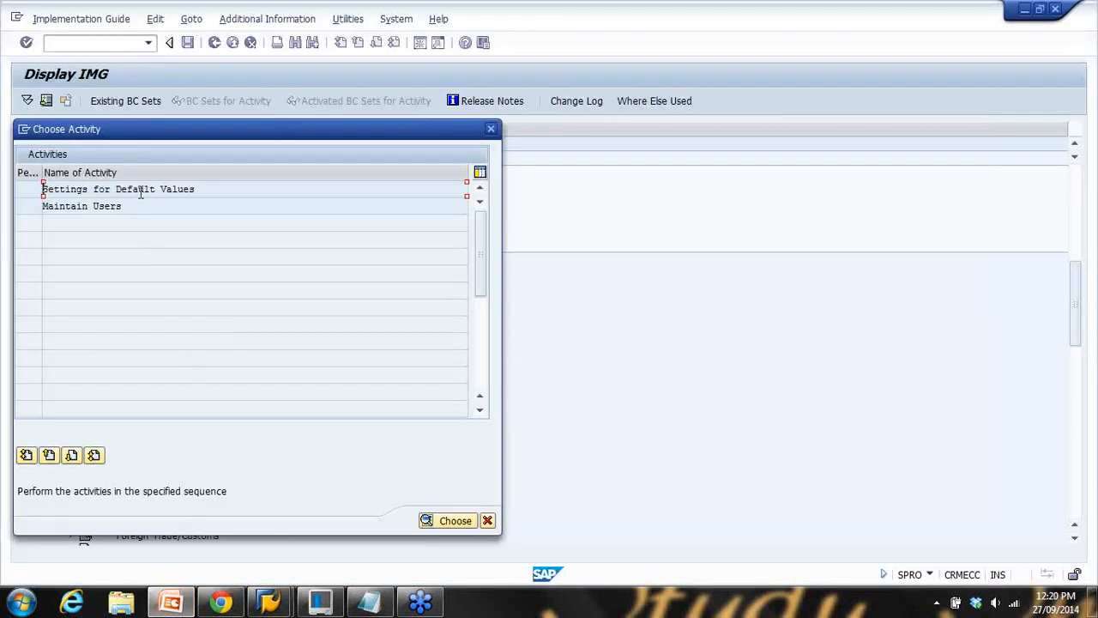
# Open Settings for Default Values, inspect profile 01's details, then start a new entry
pyautogui.doubleClick(178, 206)
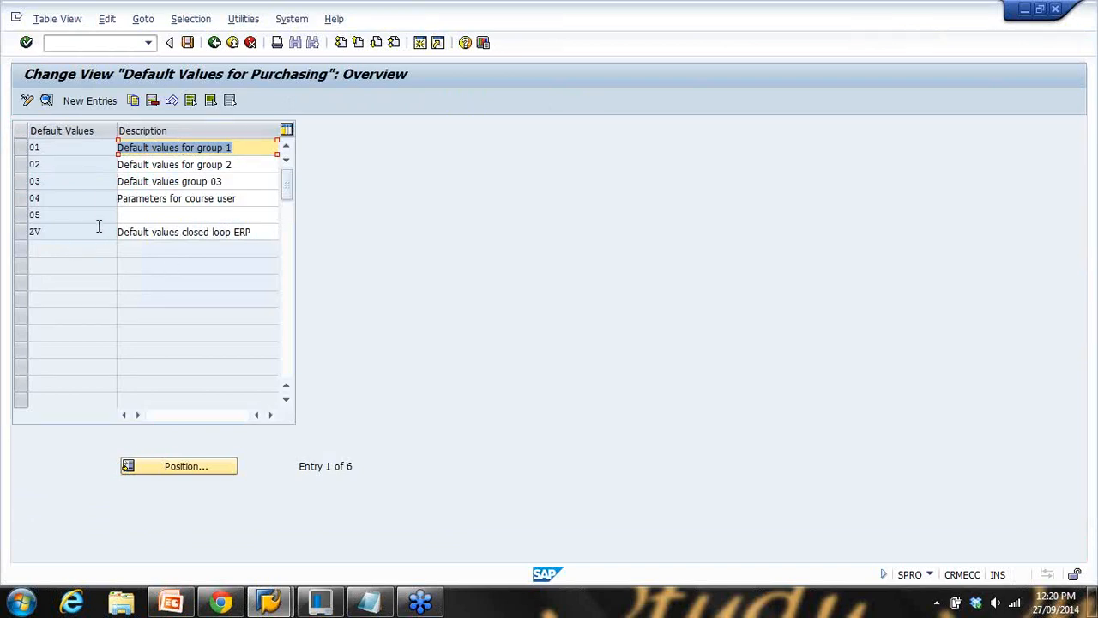
pyautogui.moveTo(57, 150); pyautogui.dragTo(33, 197)
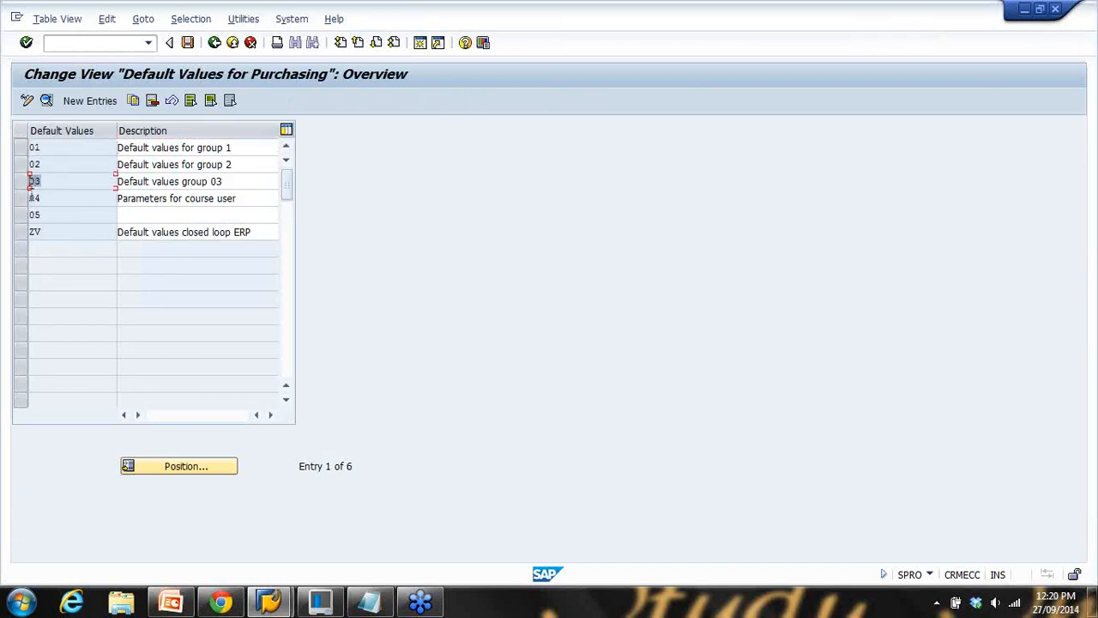
pyautogui.click(21, 148)
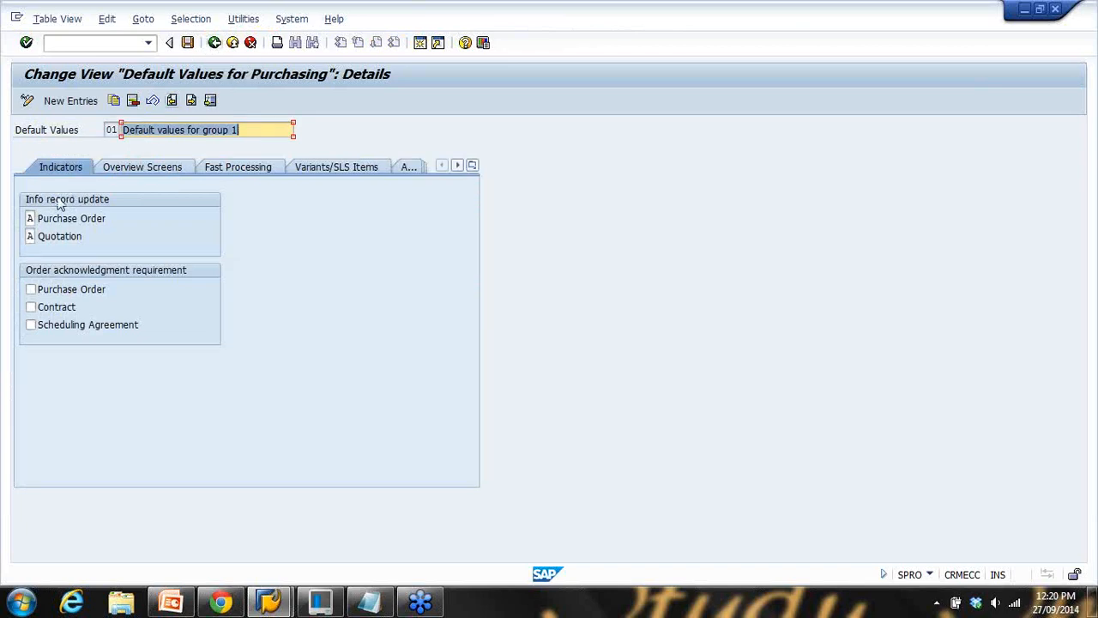
pyautogui.click(214, 42)
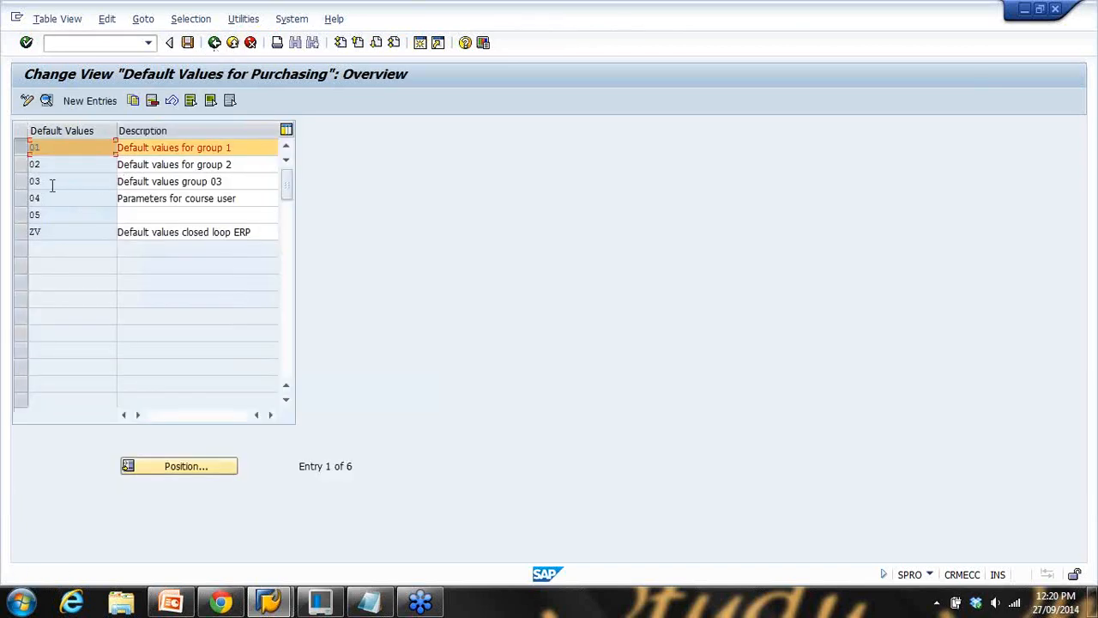
pyautogui.click(22, 149)
pyautogui.click(97, 104)
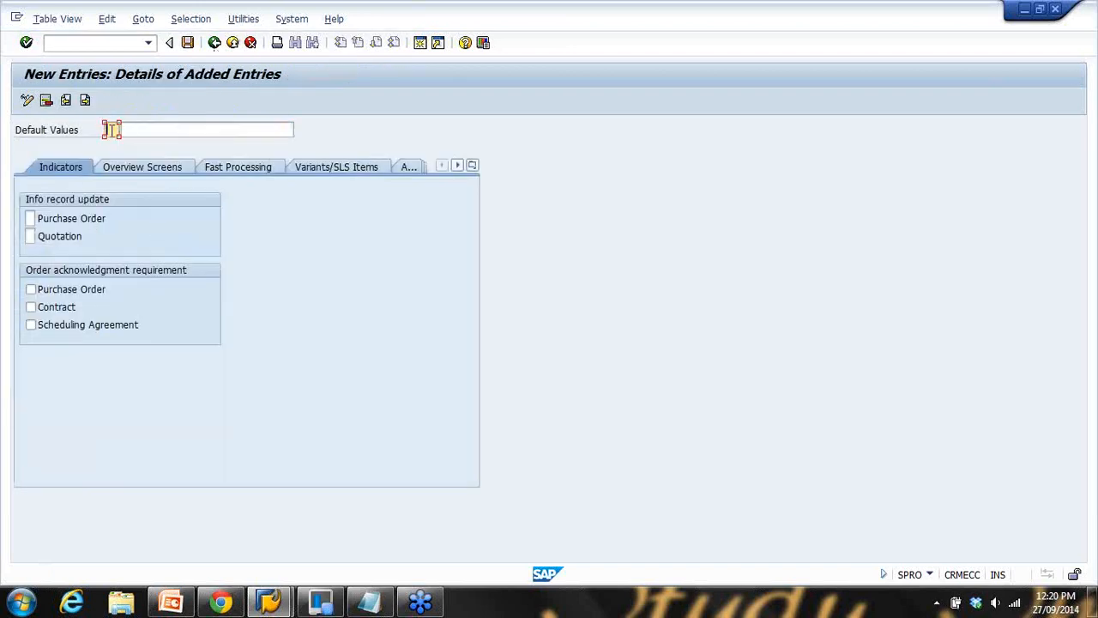
# Enter profile ZG as 'Default Value GS' and review the Purchase Order info-update options
pyautogui.click(137, 129)
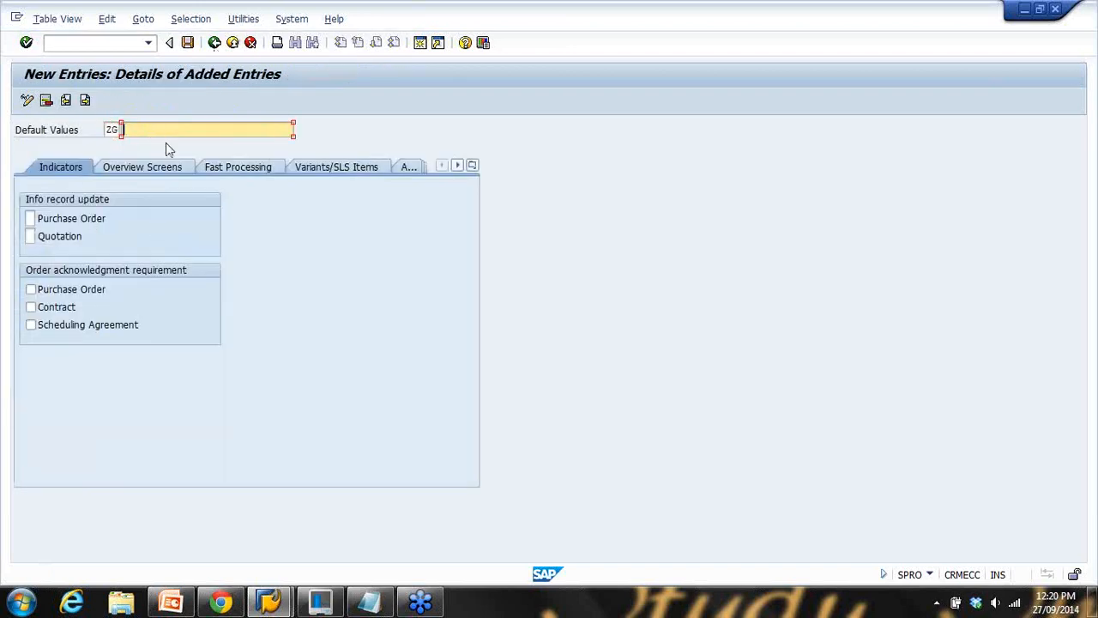
pyautogui.write('Default Value GS')
pyautogui.click(30, 218)
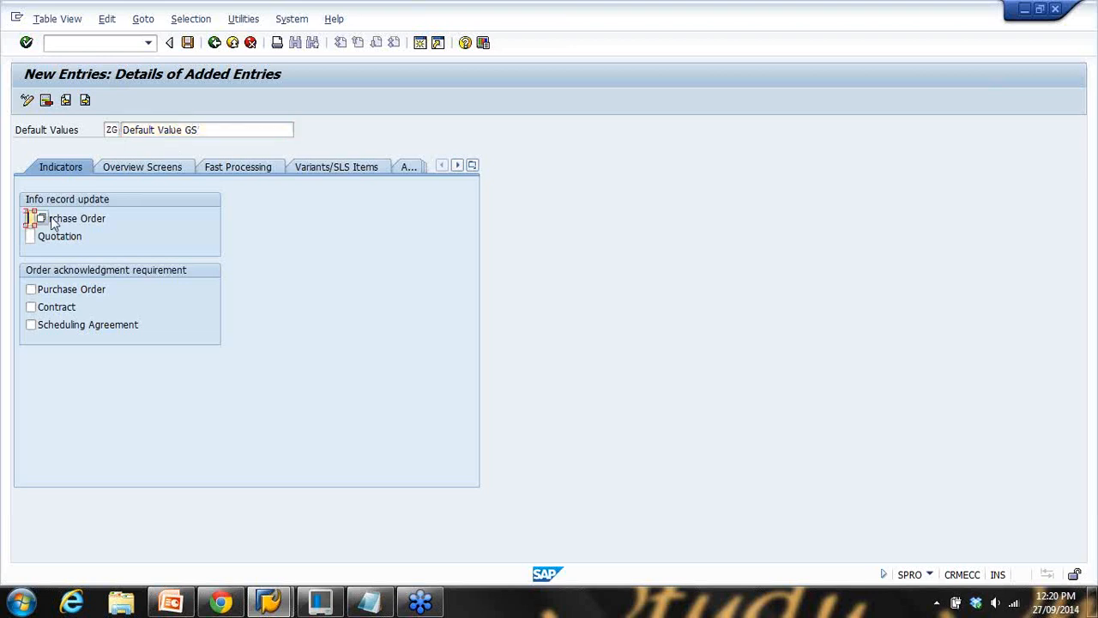
pyautogui.click(43, 219)
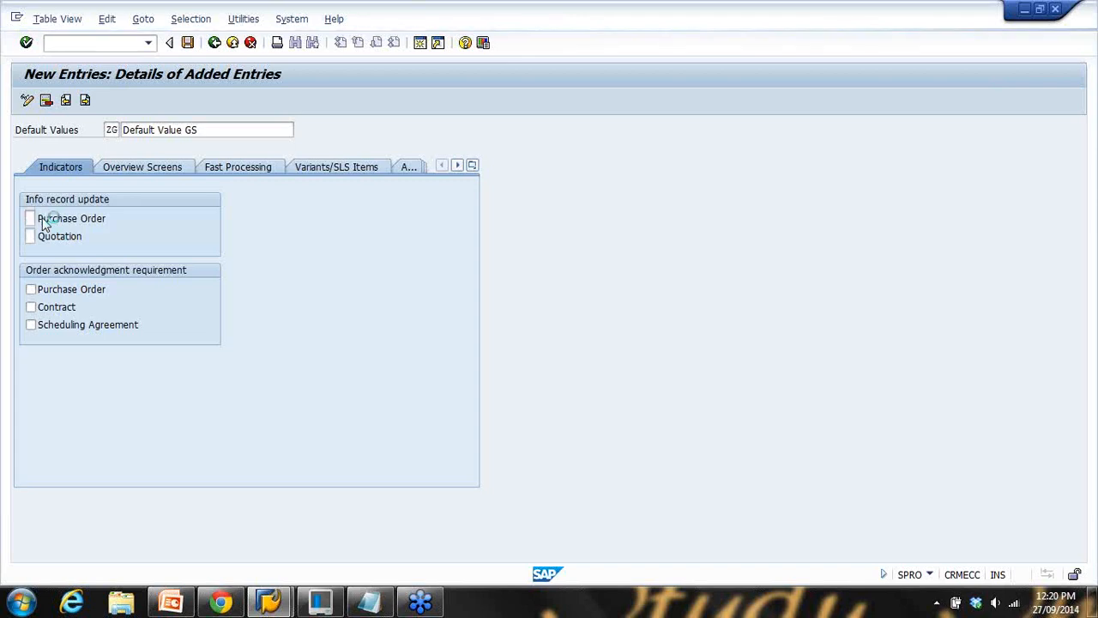
pyautogui.moveTo(101, 131); pyautogui.dragTo(359, 143)
pyautogui.click(377, 196)
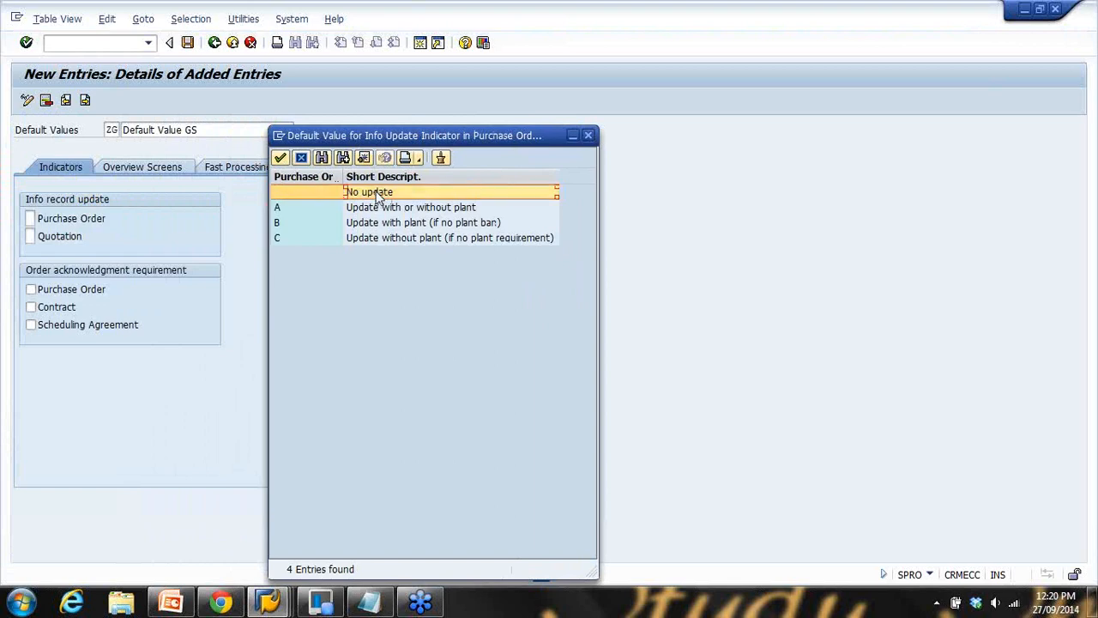
pyautogui.click(384, 211)
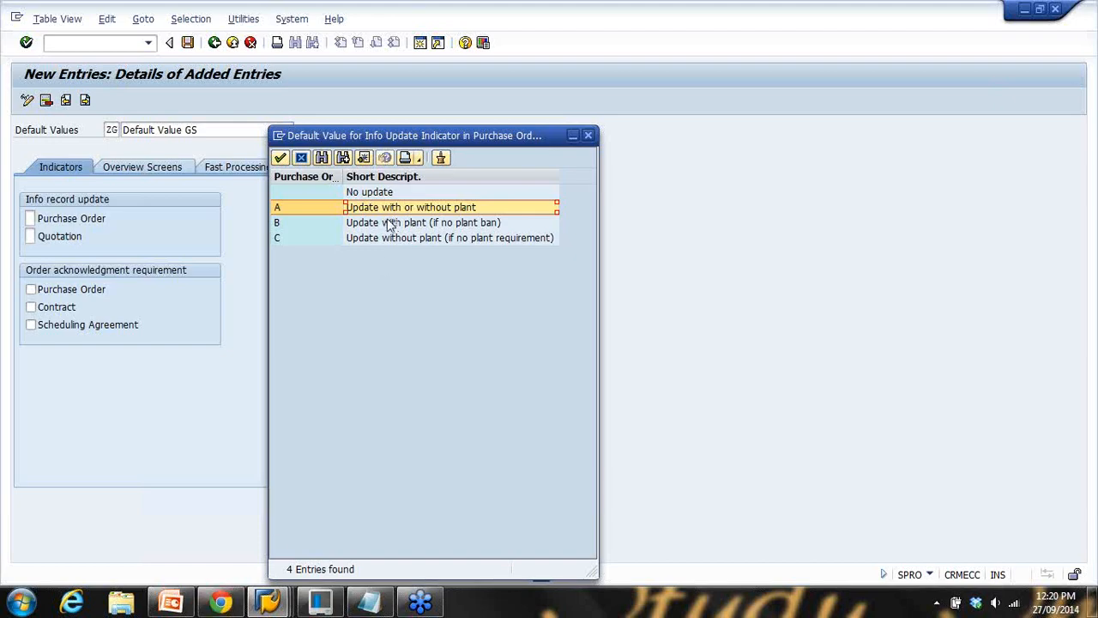
# Switch to the Display Gross Price Condition (PB00) window and leave it
pyautogui.click(290, 605)
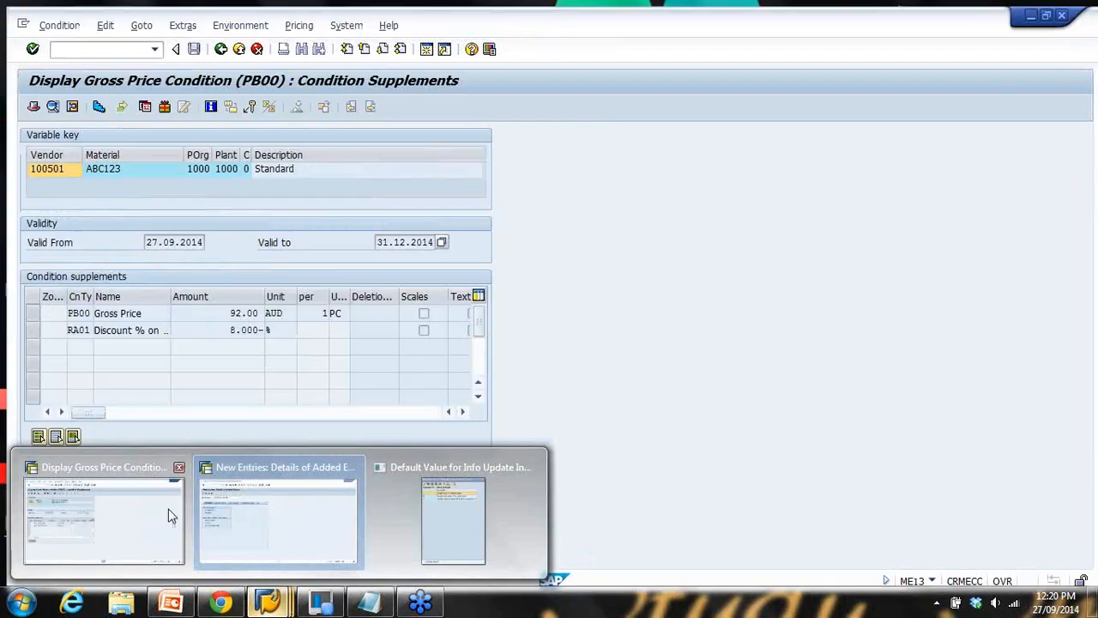
pyautogui.click(168, 515)
pyautogui.click(232, 45)
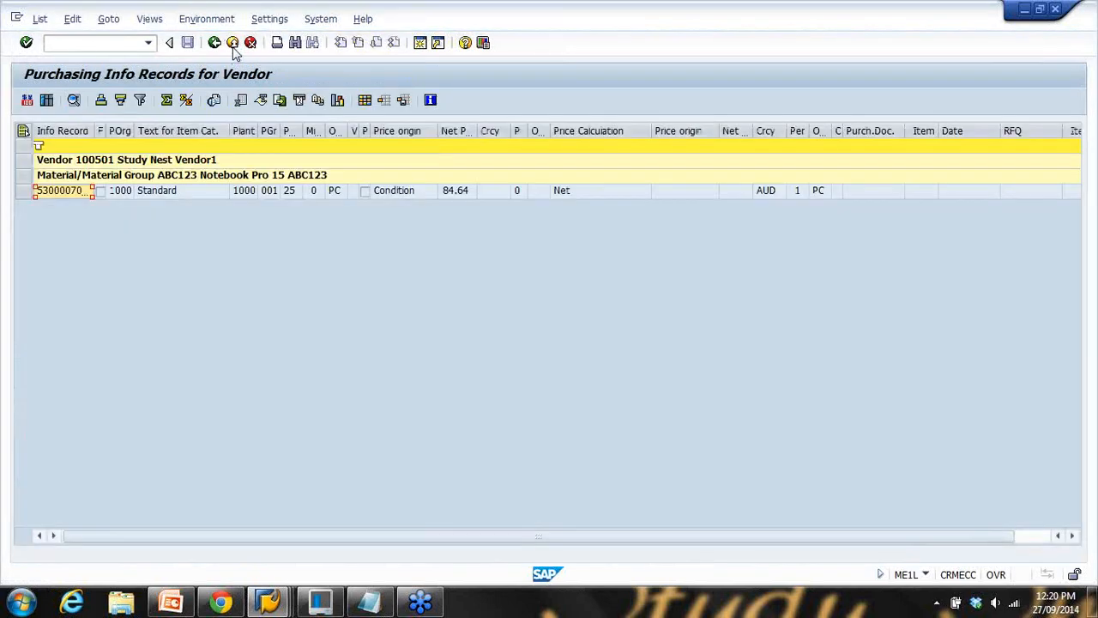
# Start an ME11 info record for material ABC123, purchasing organisation 1000, plant 1000
pyautogui.click(93, 45)
pyautogui.press('Return')
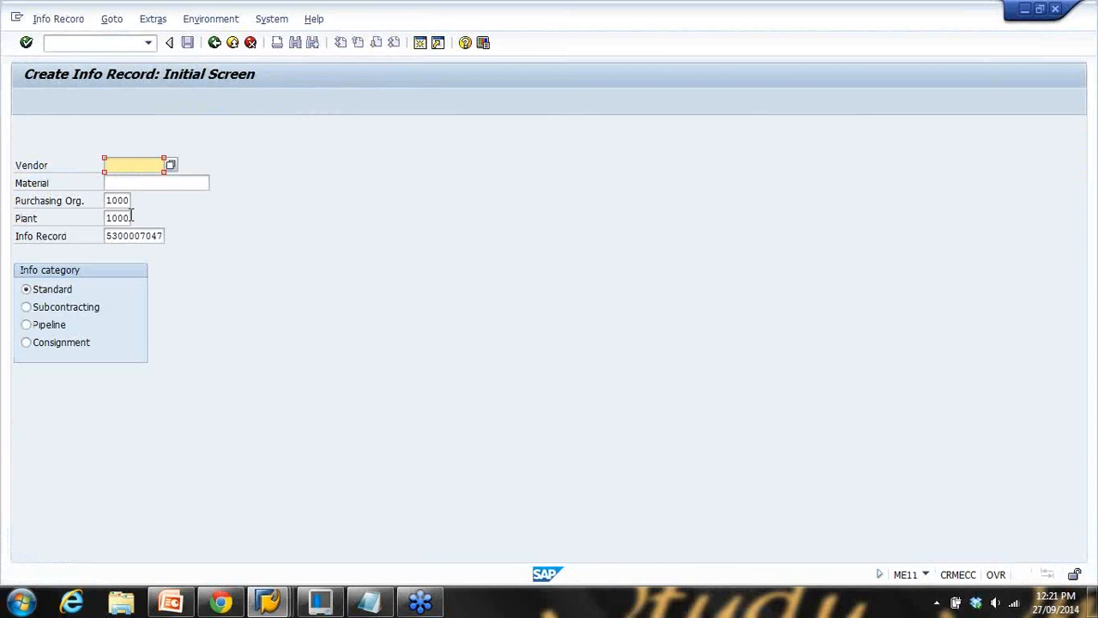
pyautogui.write('1')
pyautogui.click(129, 177)
pyautogui.moveTo(145, 167); pyautogui.dragTo(79, 168)
pyautogui.click(152, 193)
pyautogui.click(150, 183)
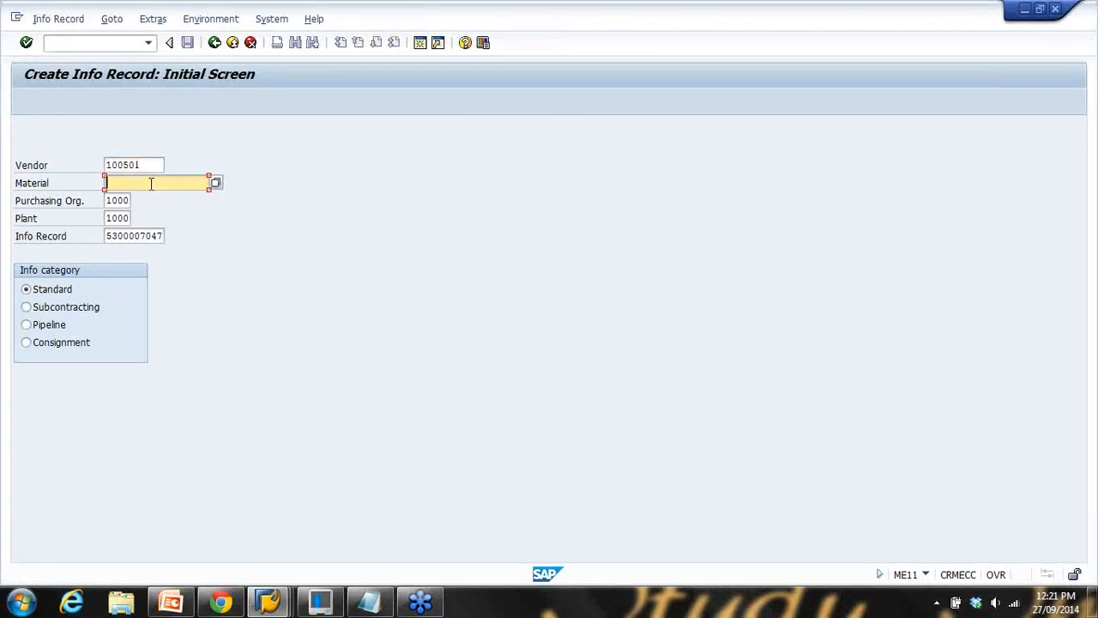
pyautogui.click(124, 185)
pyautogui.write('abc123')
pyautogui.moveTo(127, 165); pyautogui.dragTo(145, 165)
pyautogui.write('504')
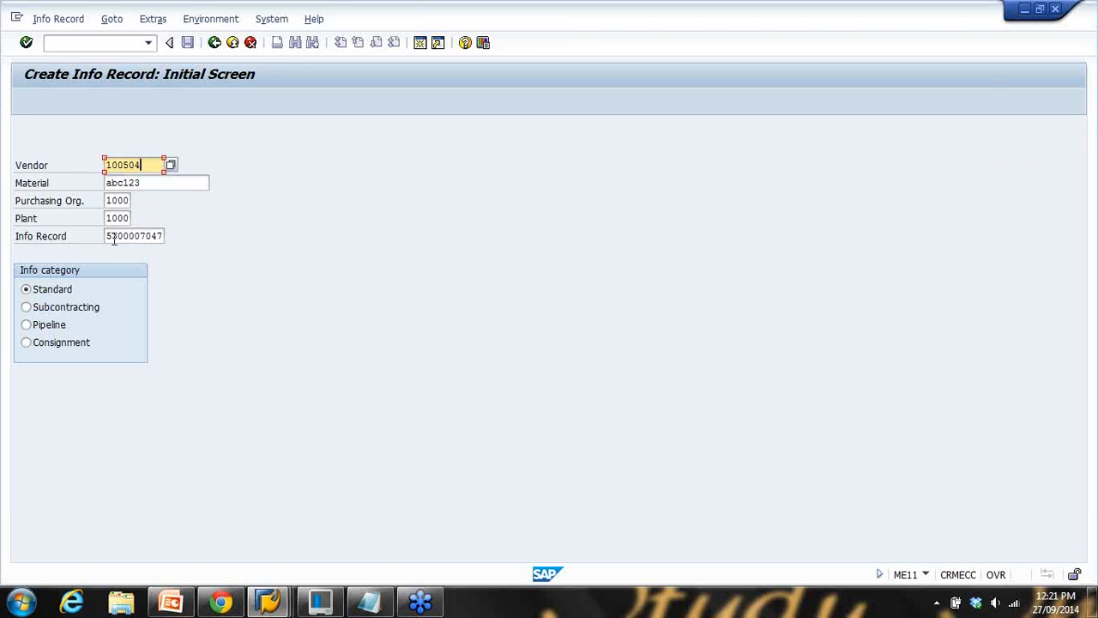
pyautogui.moveTo(113, 237); pyautogui.dragTo(223, 237)
pyautogui.press('Delete')
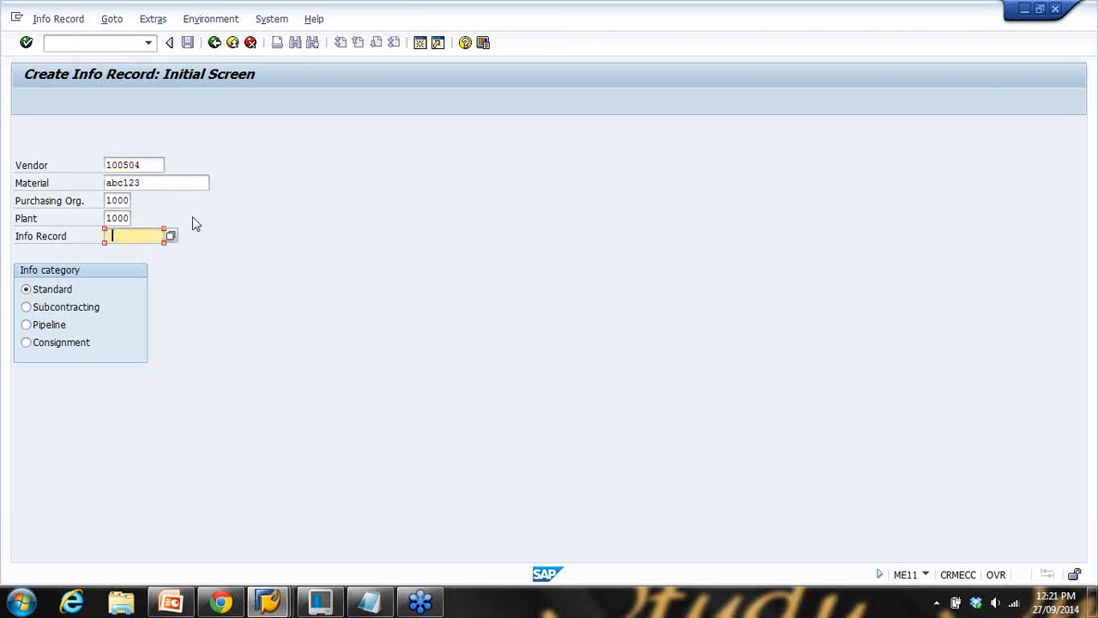
pyautogui.doubleClick(111, 202)
pyautogui.doubleClick(110, 218)
pyautogui.press('Return')
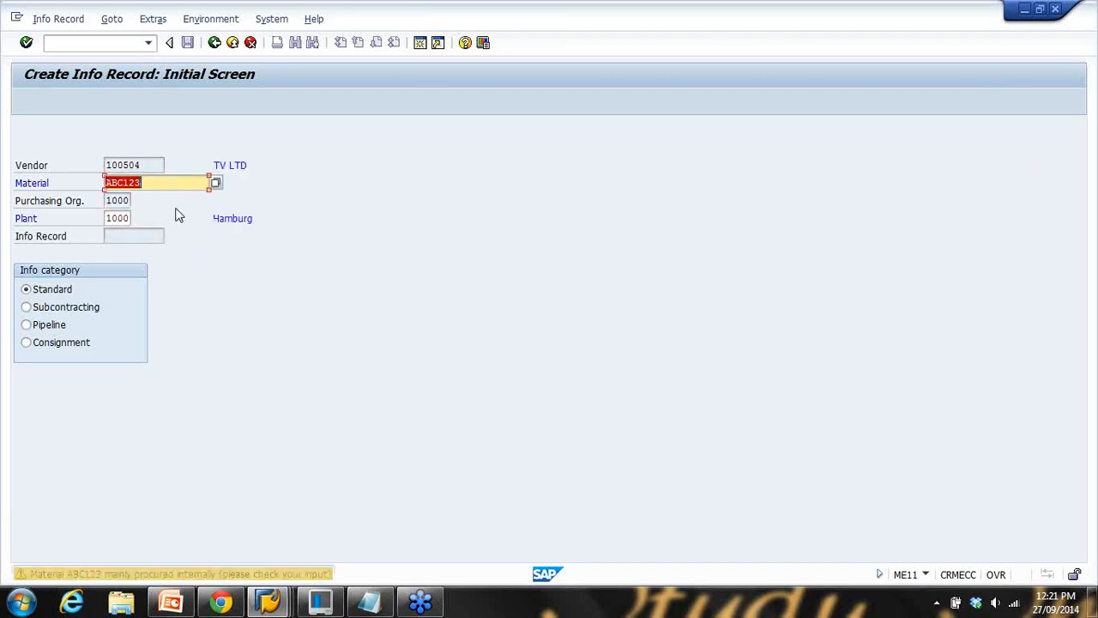
pyautogui.press('Return')
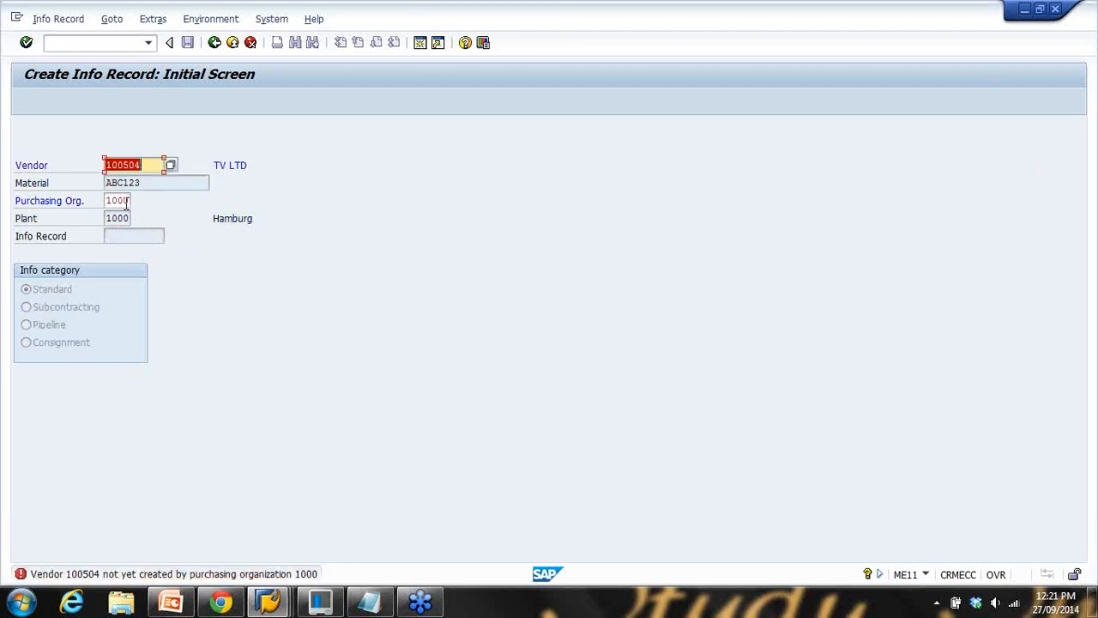
# Change the vendor to 100508, continue to general data, then exit that screen
pyautogui.click(154, 164)
pyautogui.press('BackSpace')
pyautogui.write('8')
pyautogui.press('Return')
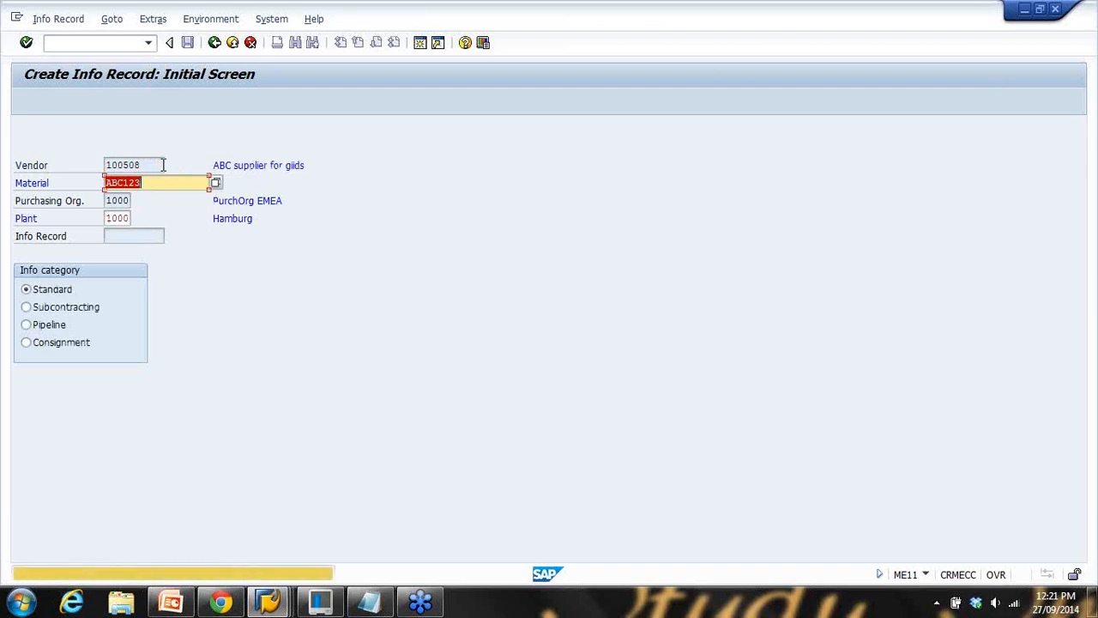
pyautogui.press('Return')
pyautogui.press('Return')
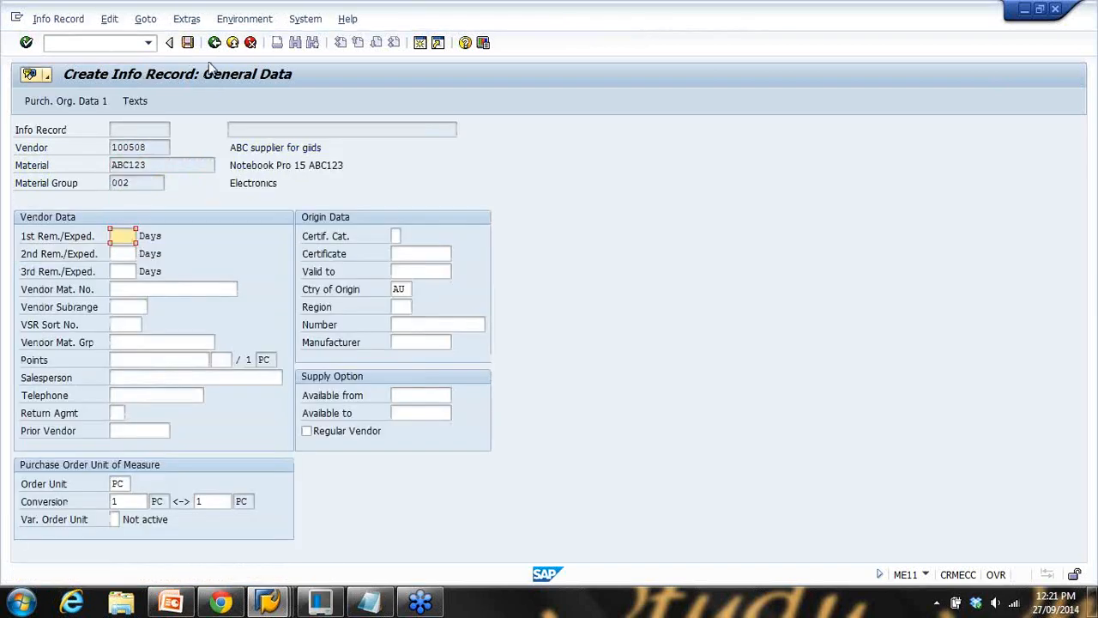
pyautogui.press('F3')
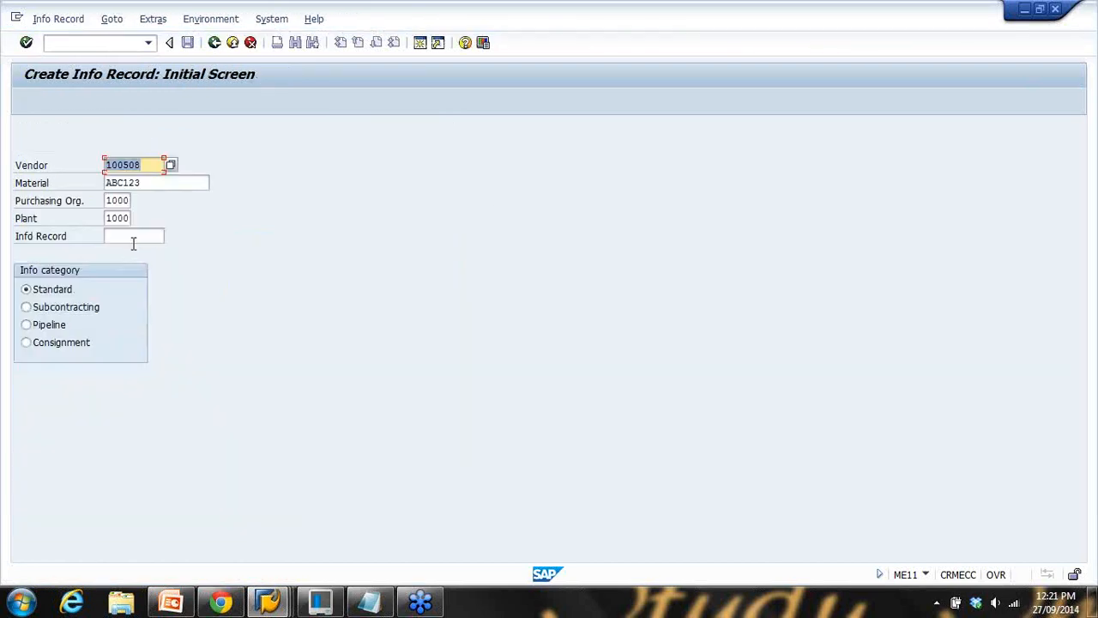
# Clear plant 1000 and resubmit the initial screen for purchasing organisation 1000 without a plant
pyautogui.click(108, 218)
pyautogui.press('BackSpace')
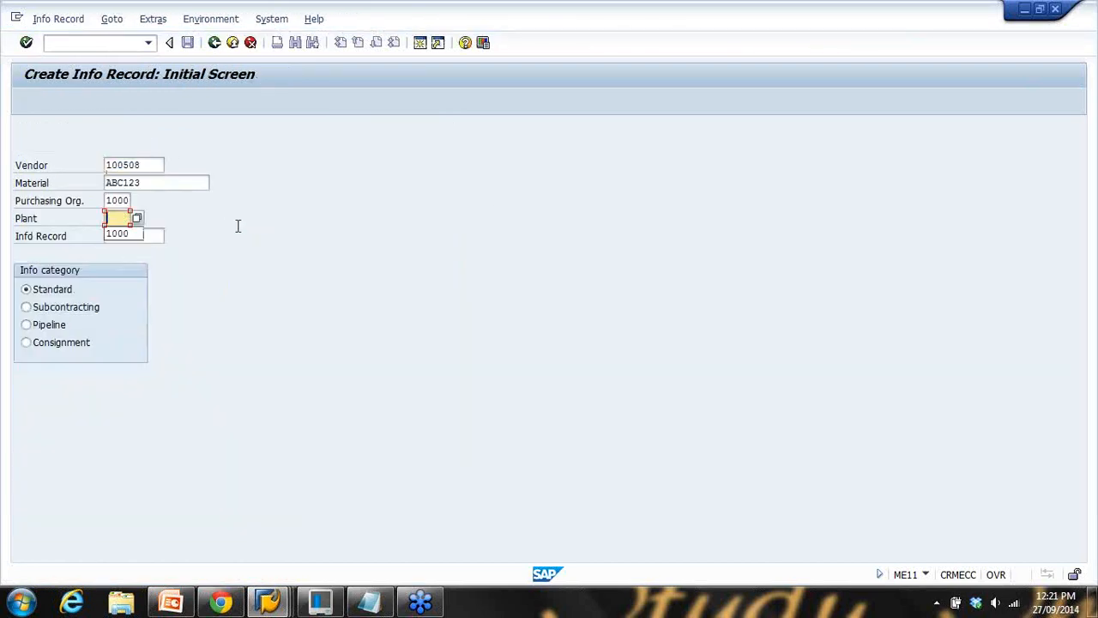
pyautogui.click(182, 184)
pyautogui.click(119, 218)
pyautogui.click(153, 184)
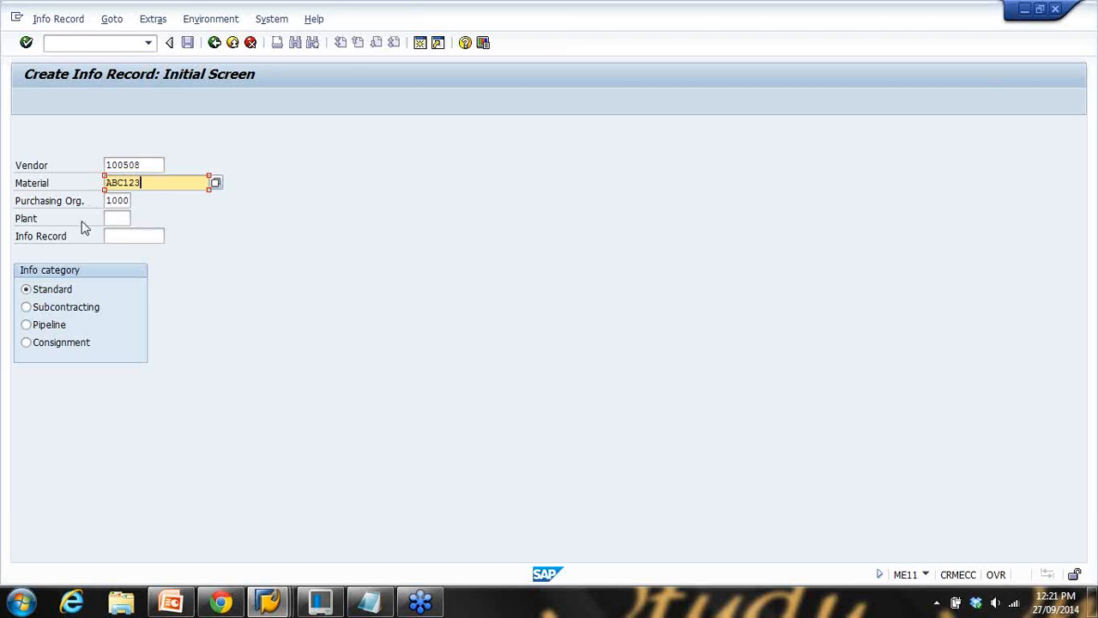
pyautogui.click(118, 218)
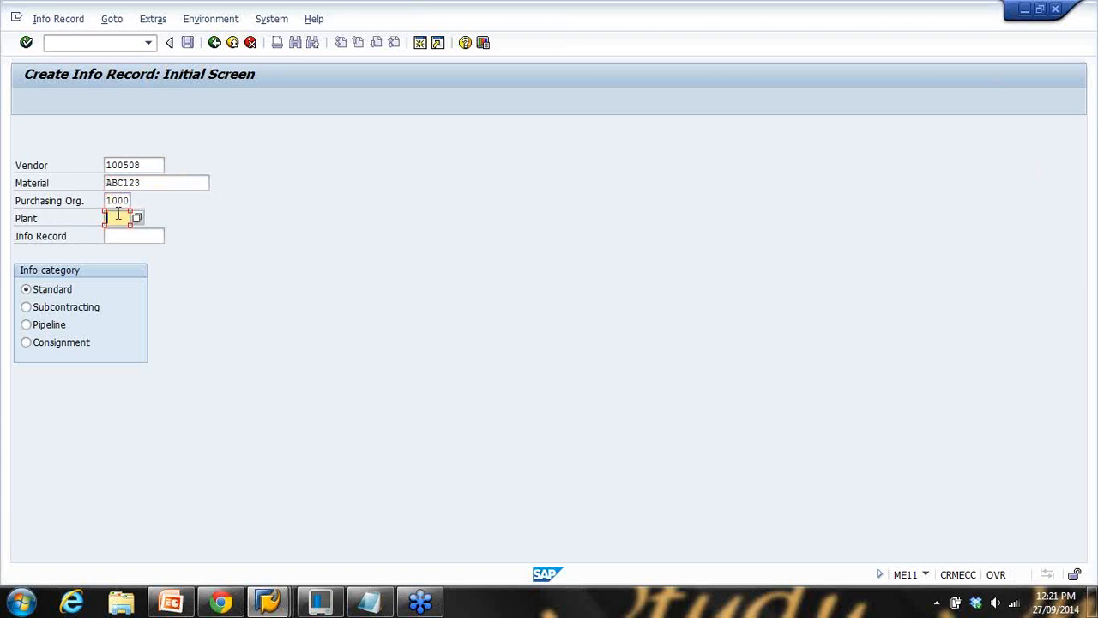
pyautogui.click(124, 201)
pyautogui.press('Return')
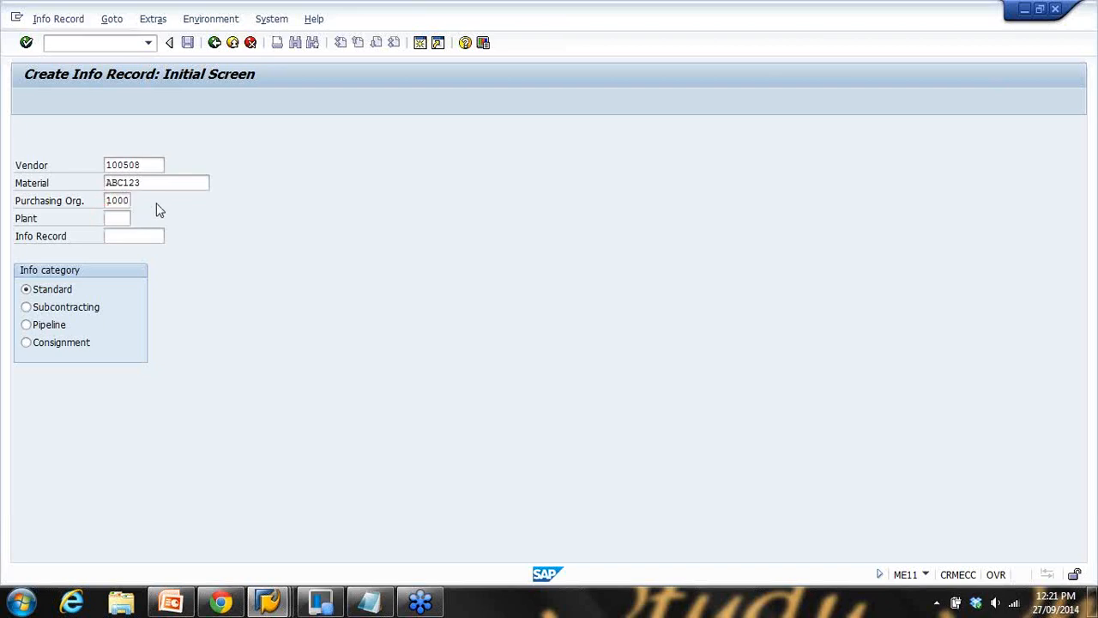
pyautogui.press('Return')
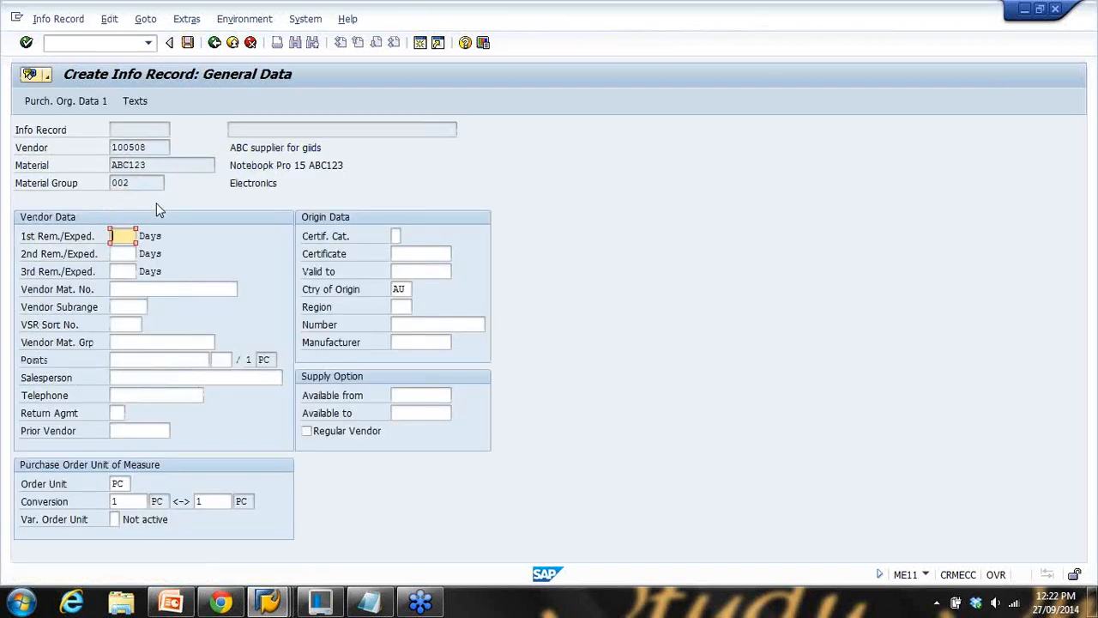
pyautogui.press('Return')
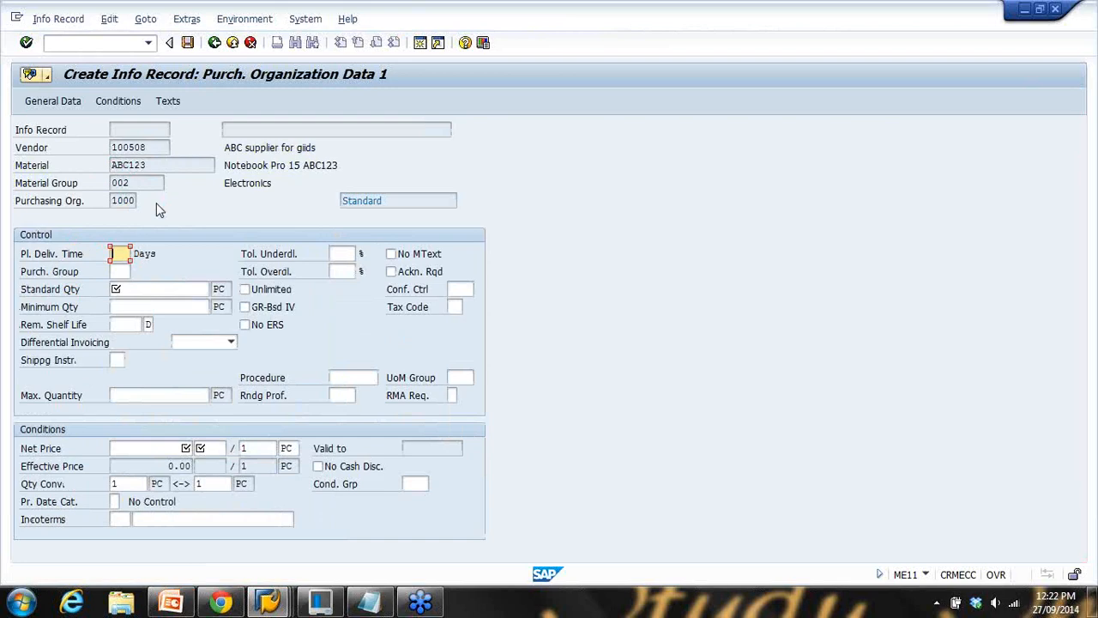
# Leave the info record unsaved and rerun ME11, leaving the plant field empty
pyautogui.click(233, 43)
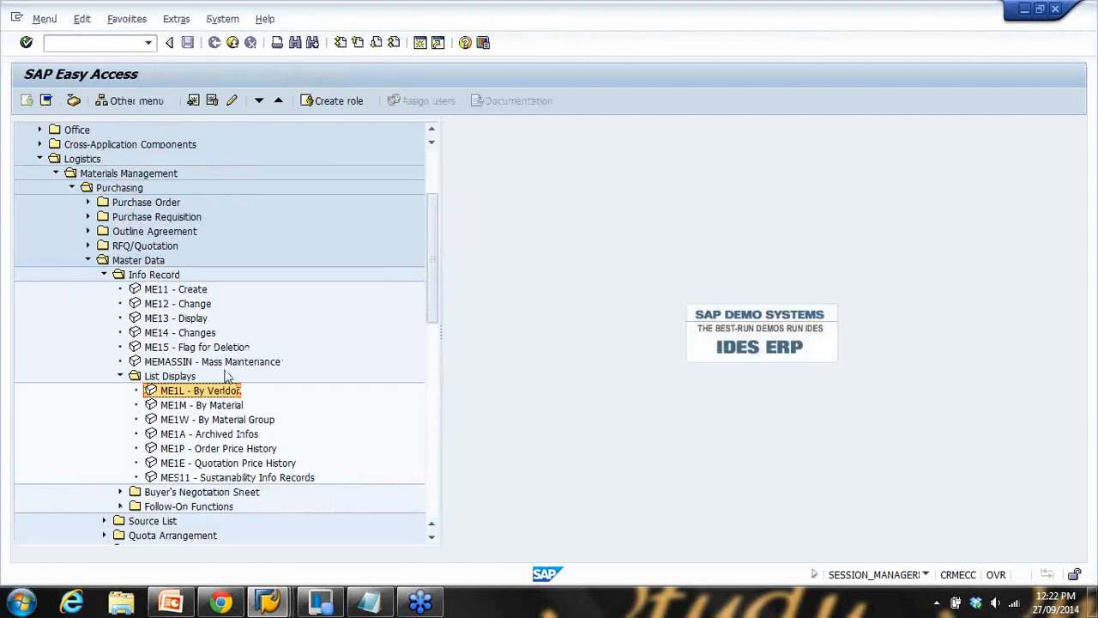
pyautogui.click(105, 45)
pyautogui.write('me11')
pyautogui.press('Return')
pyautogui.click(116, 218)
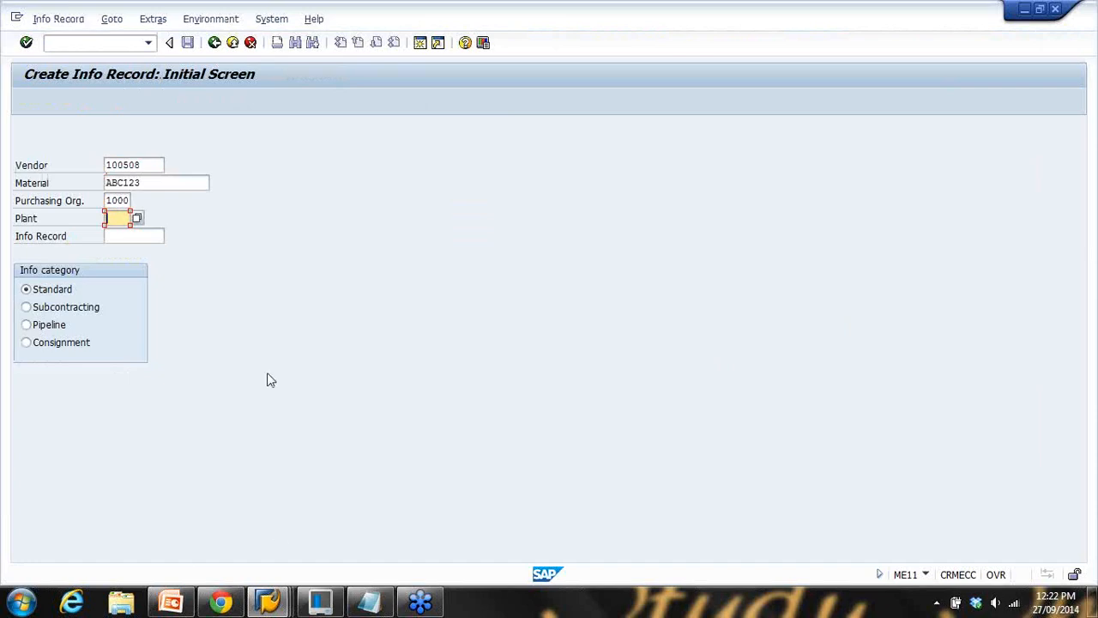
# Set profile ZG's purchase-order info update to A, update with or without plant
pyautogui.moveTo(269, 603)
pyautogui.click(449, 527)
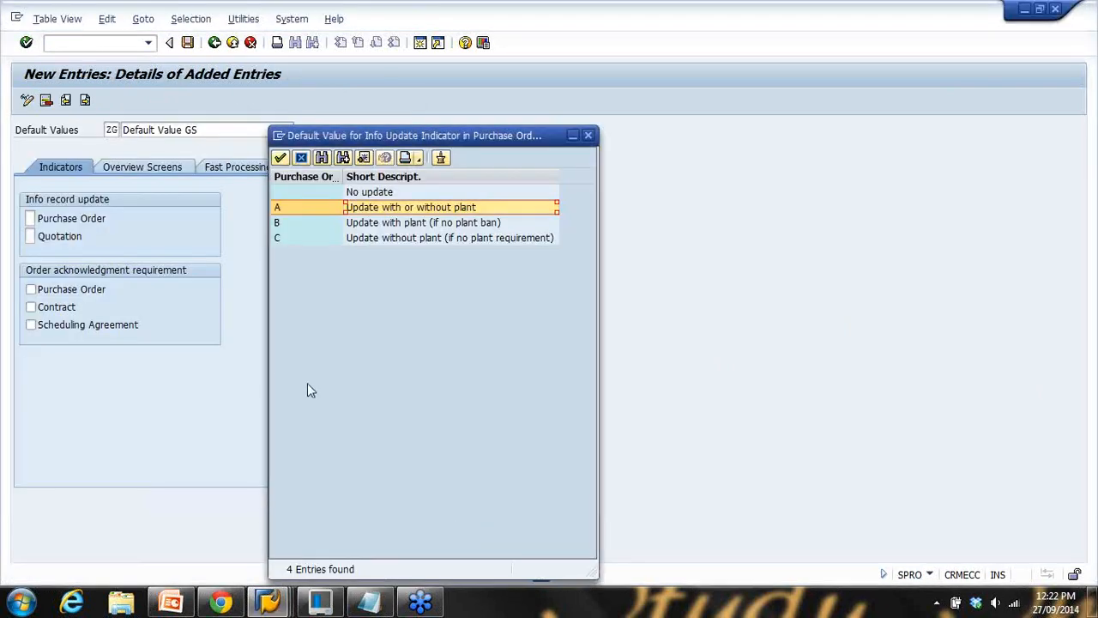
pyautogui.click(362, 196)
pyautogui.click(383, 214)
pyautogui.click(388, 224)
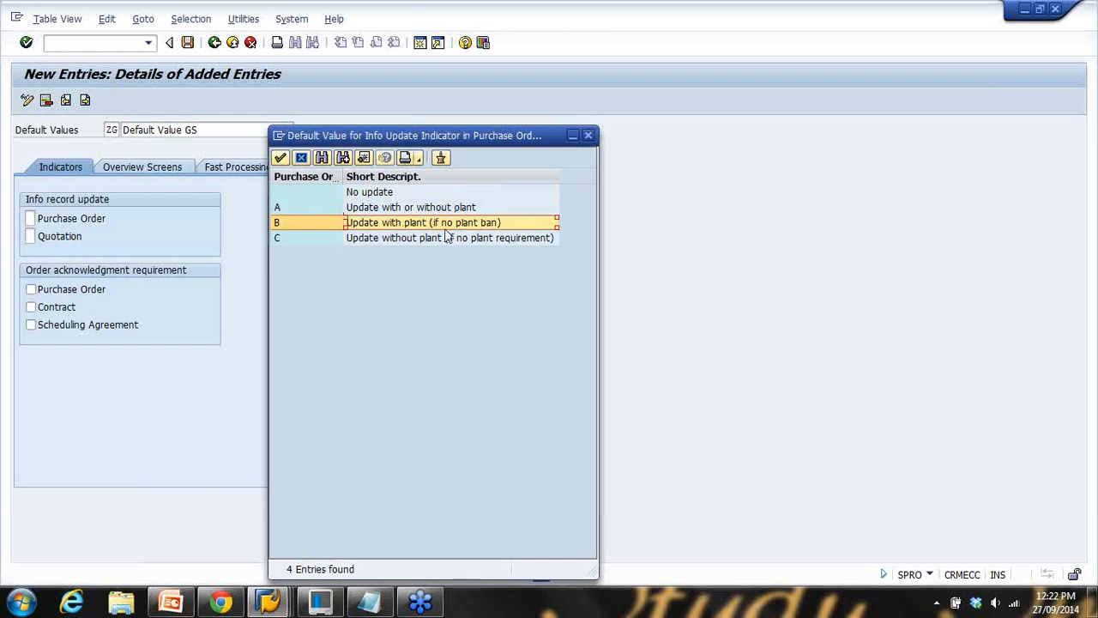
pyautogui.click(402, 240)
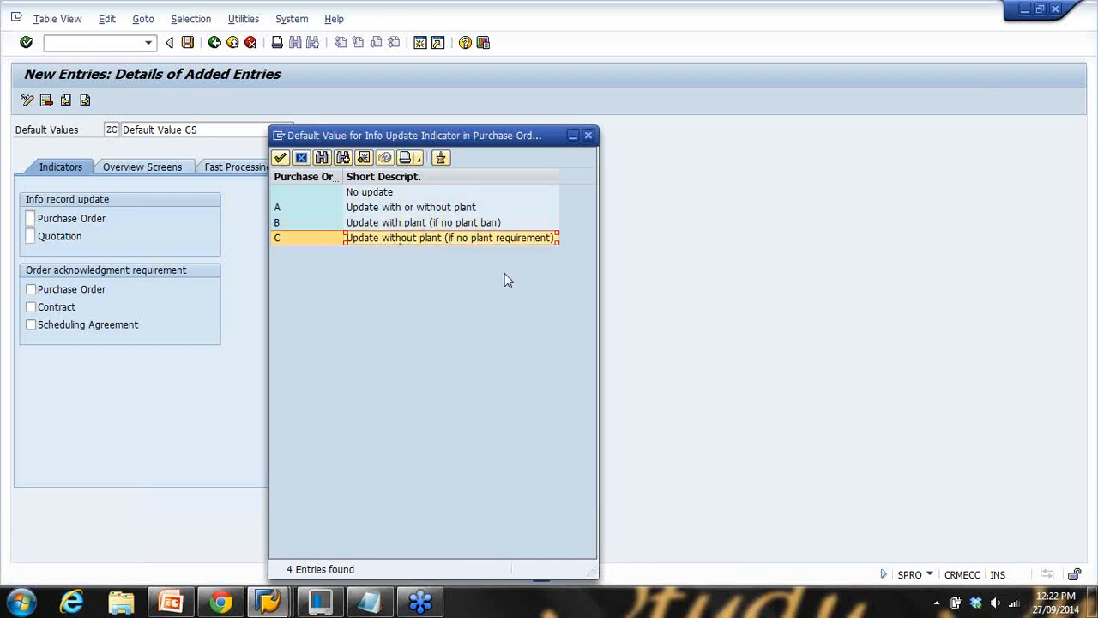
pyautogui.doubleClick(396, 209)
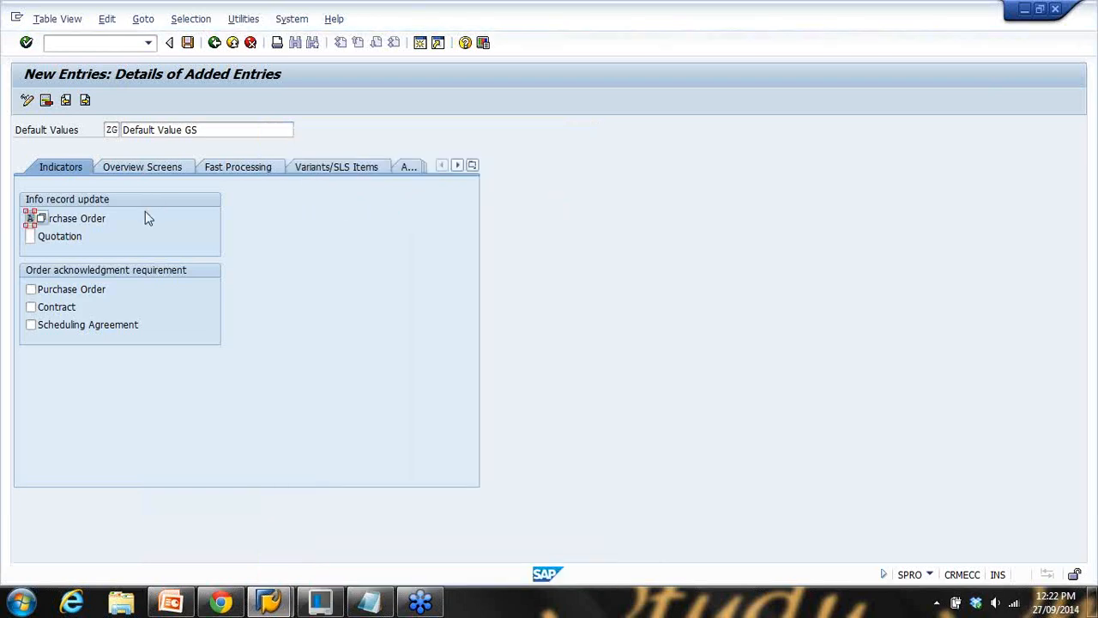
pyautogui.click(62, 221)
# Keep the quotation info update at No update and save profile ZG
pyautogui.click(30, 236)
pyautogui.click(42, 238)
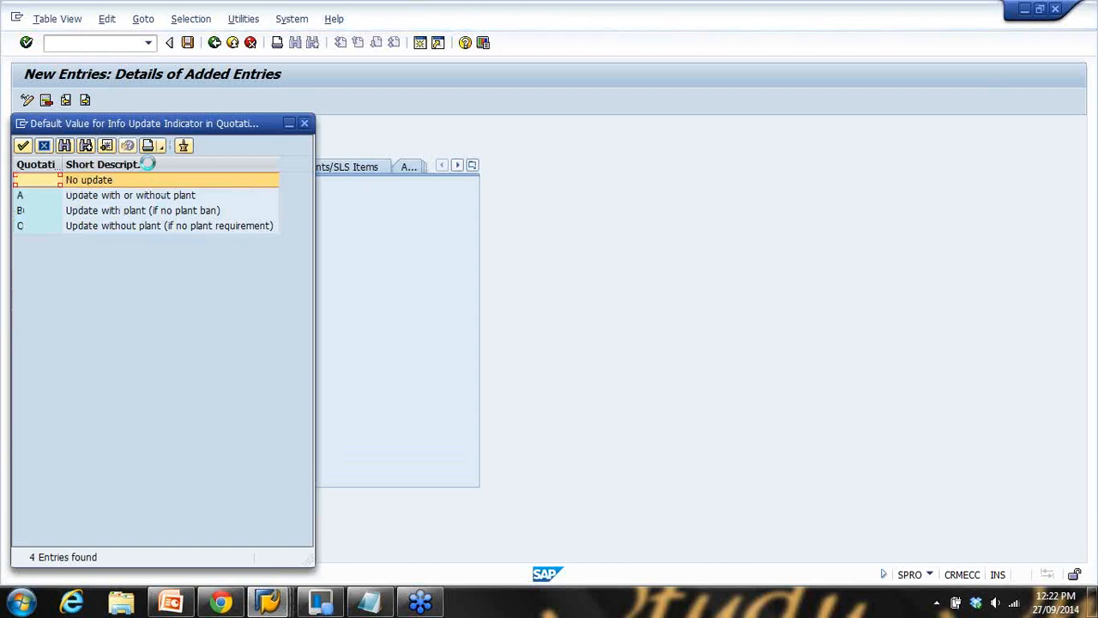
pyautogui.doubleClick(124, 182)
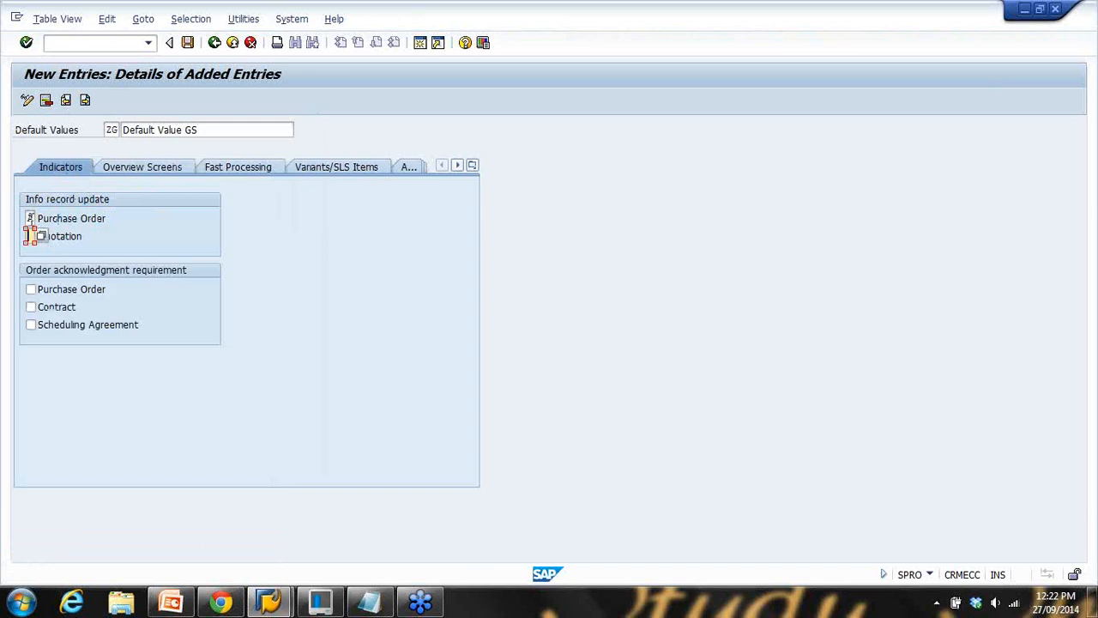
pyautogui.click(30, 218)
pyautogui.click(187, 42)
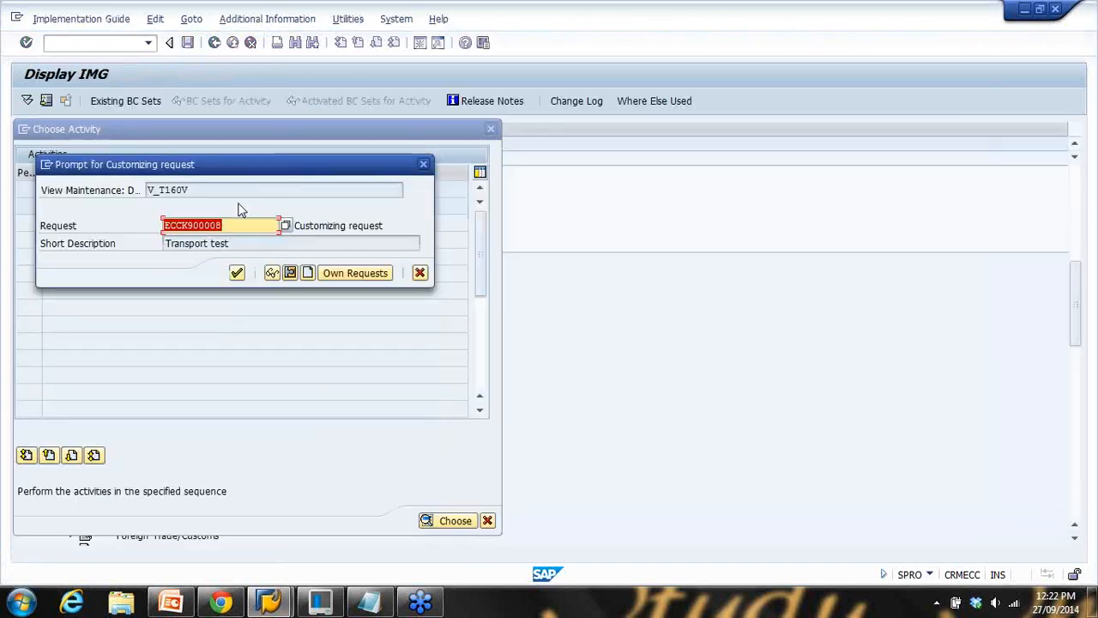
# Create customizing request 'Transport Request GS' and save profile ZG under it
pyautogui.click(236, 273)
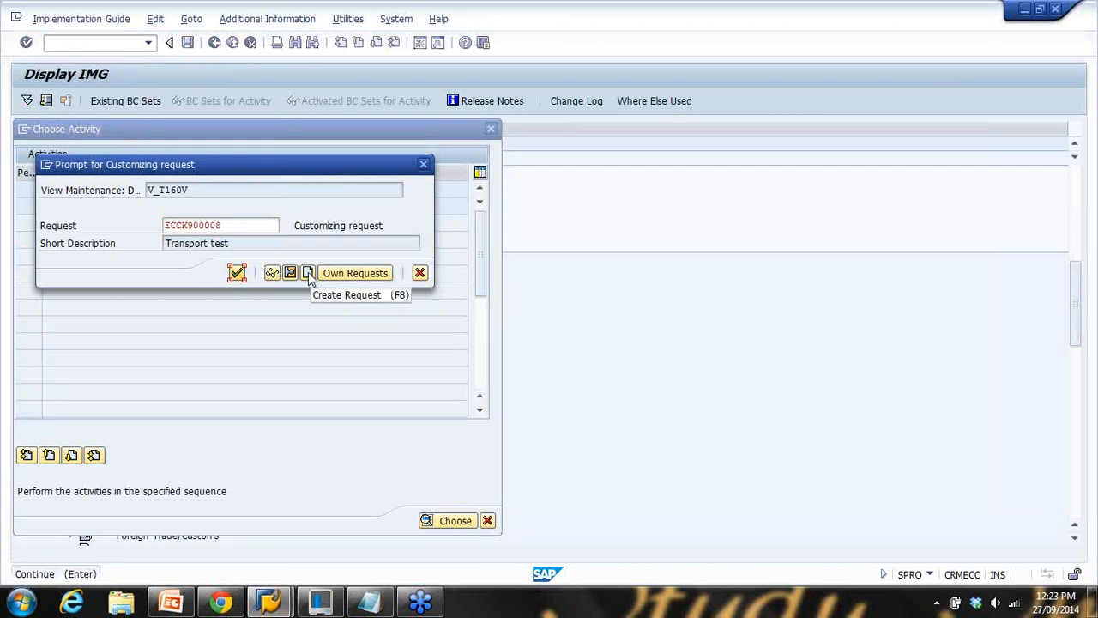
pyautogui.moveTo(244, 229); pyautogui.dragTo(100, 236)
pyautogui.press('BackSpace')
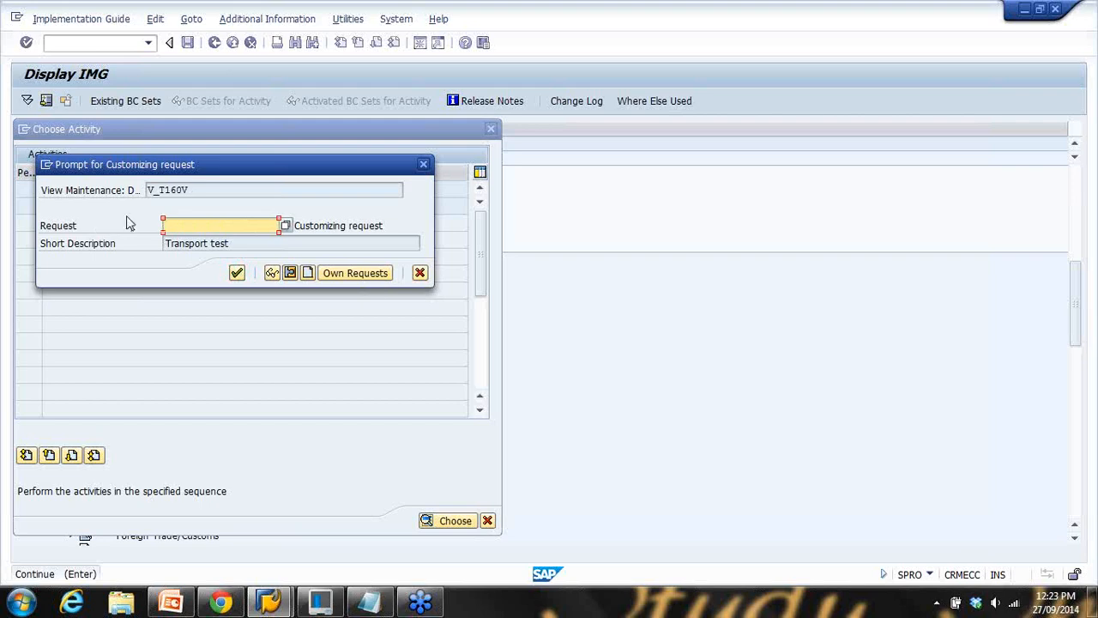
pyautogui.click(233, 192)
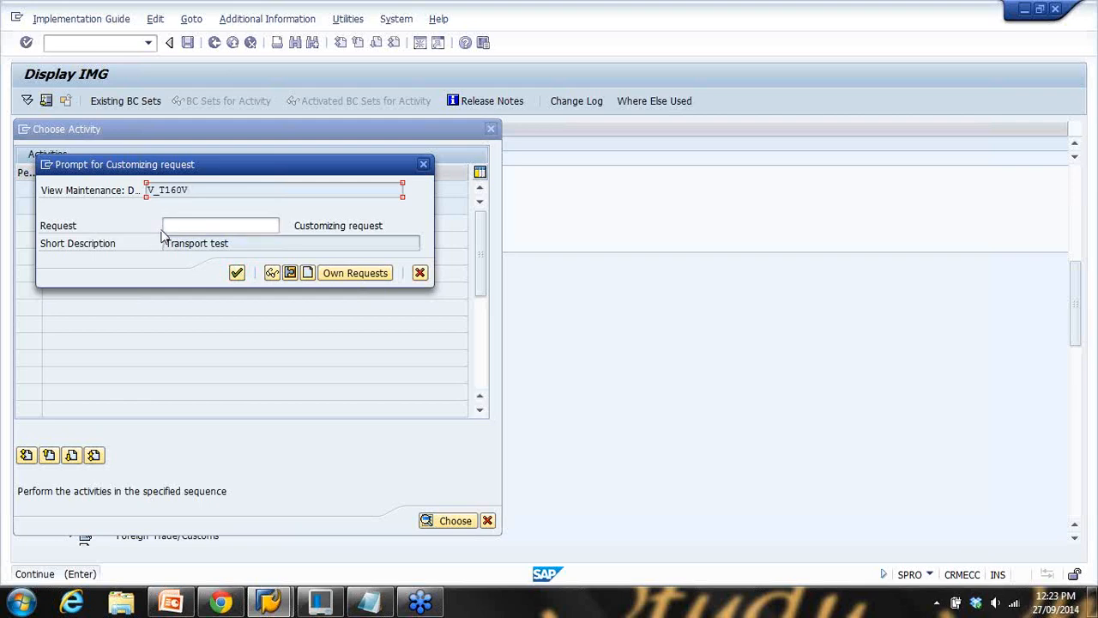
pyautogui.click(308, 274)
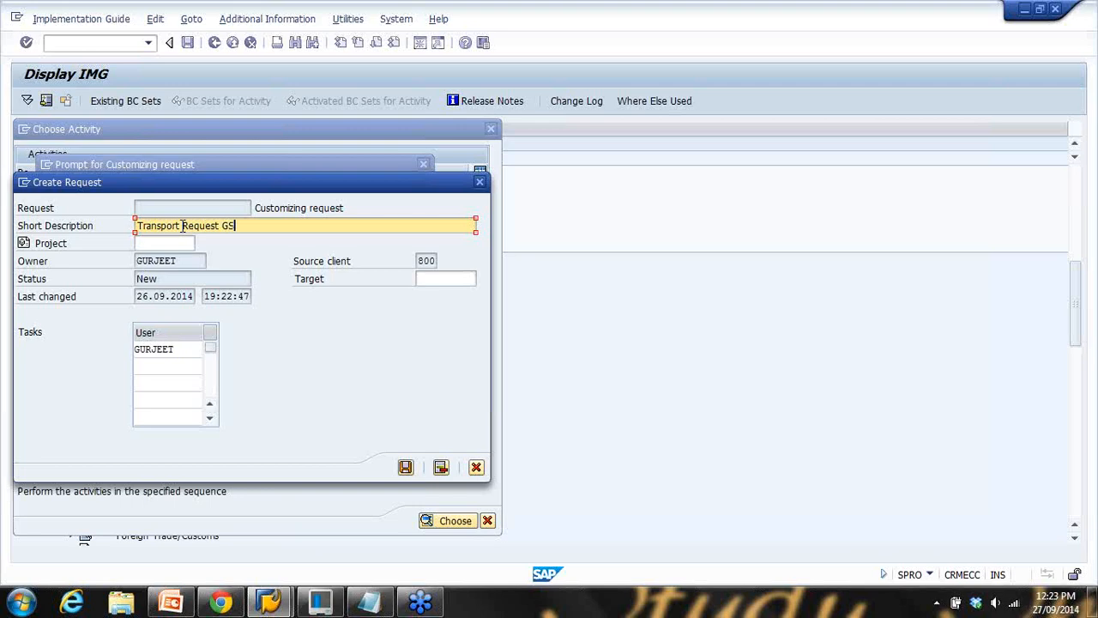
pyautogui.click(405, 467)
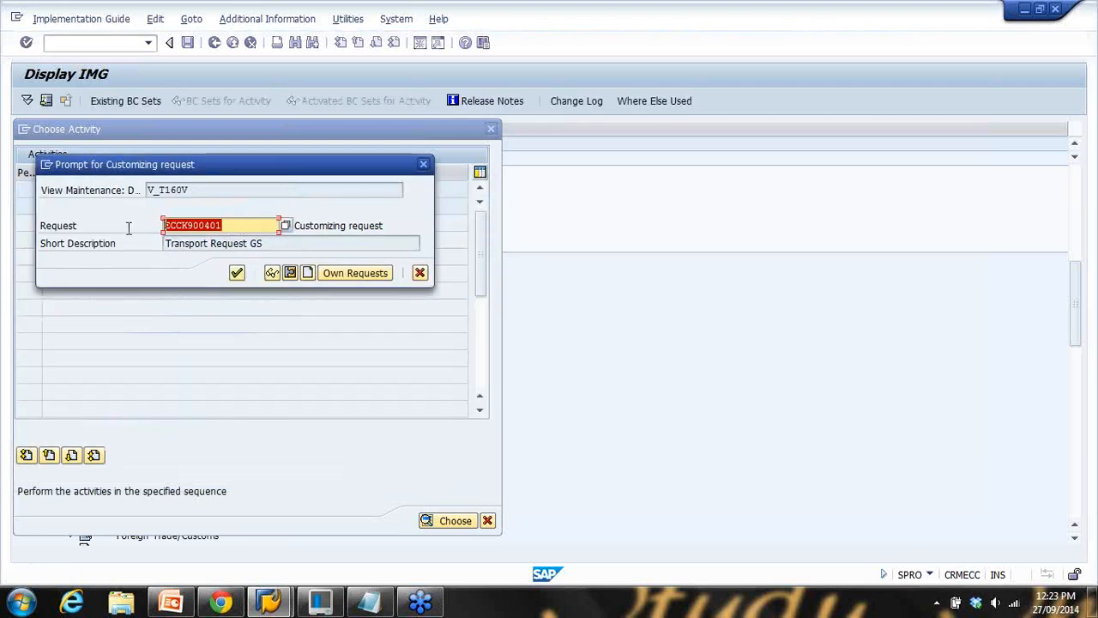
pyautogui.click(237, 273)
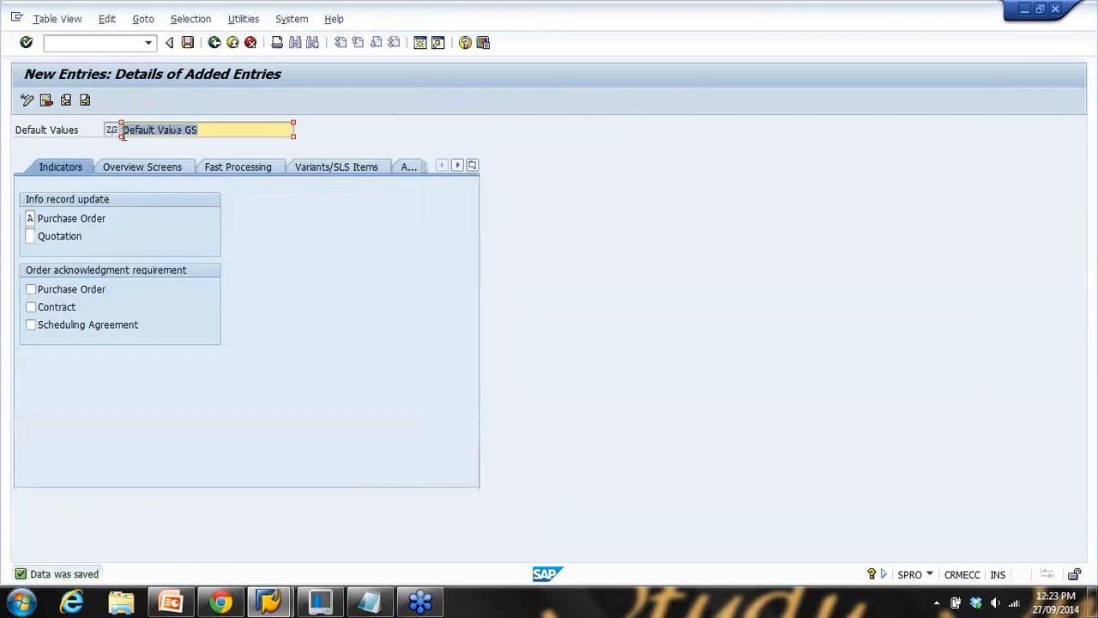
# Return to the default values overview and select the ZG profile row
pyautogui.click(214, 42)
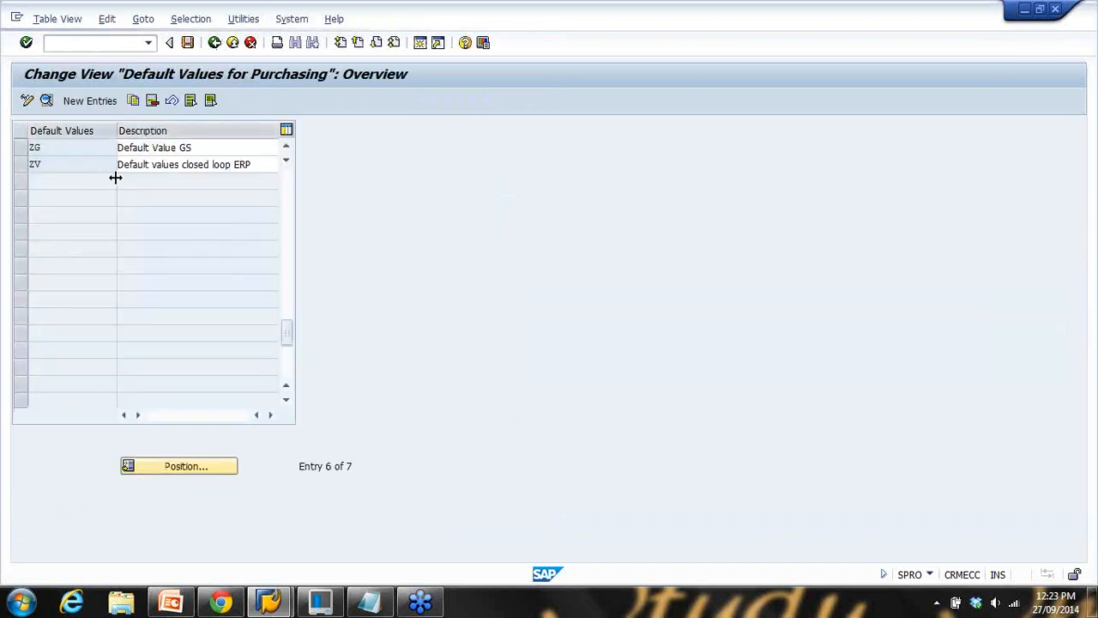
pyautogui.scroll(1, 63, 193)
pyautogui.click(73, 200)
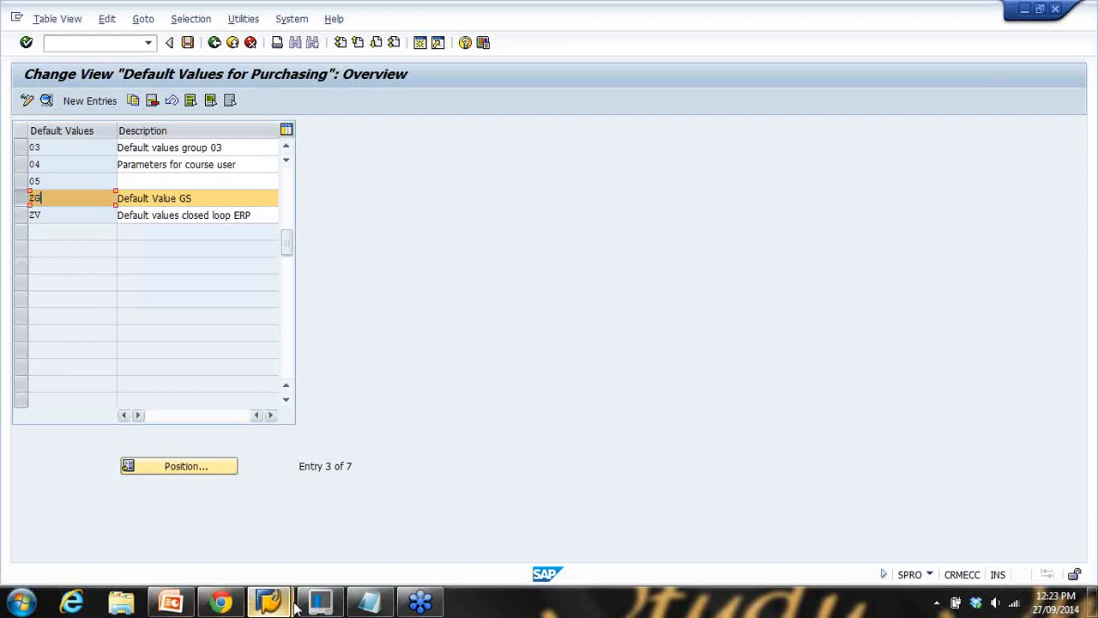
pyautogui.click(171, 602)
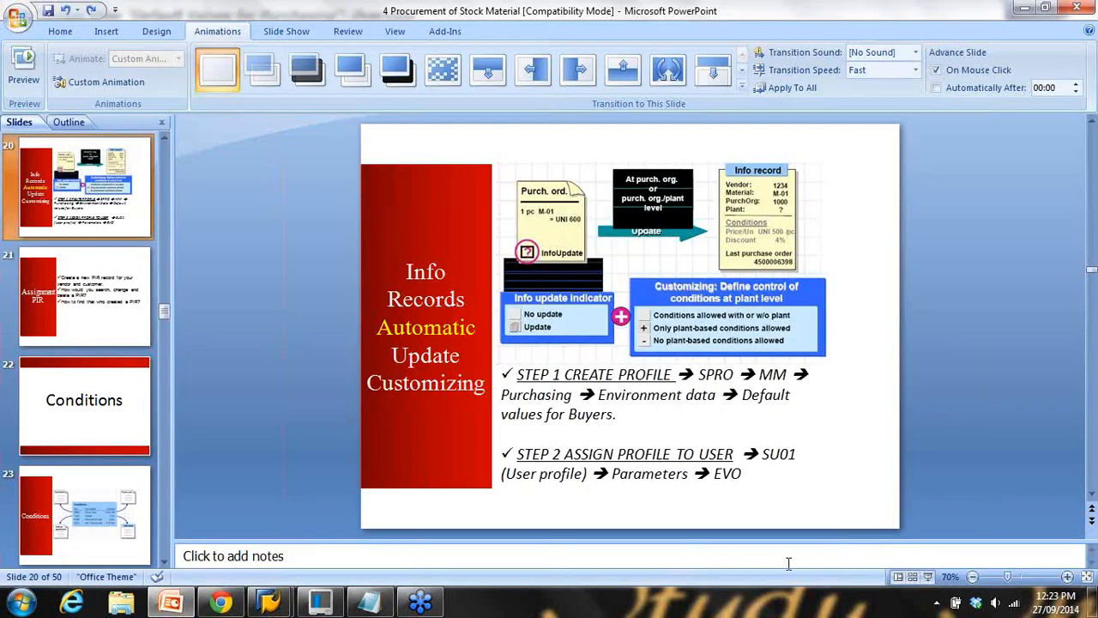
# Present slide 20's profile-assignment step, then add blank lines below 'Scale Price?' in Notepad
pyautogui.click(927, 576)
pyautogui.press('Right')
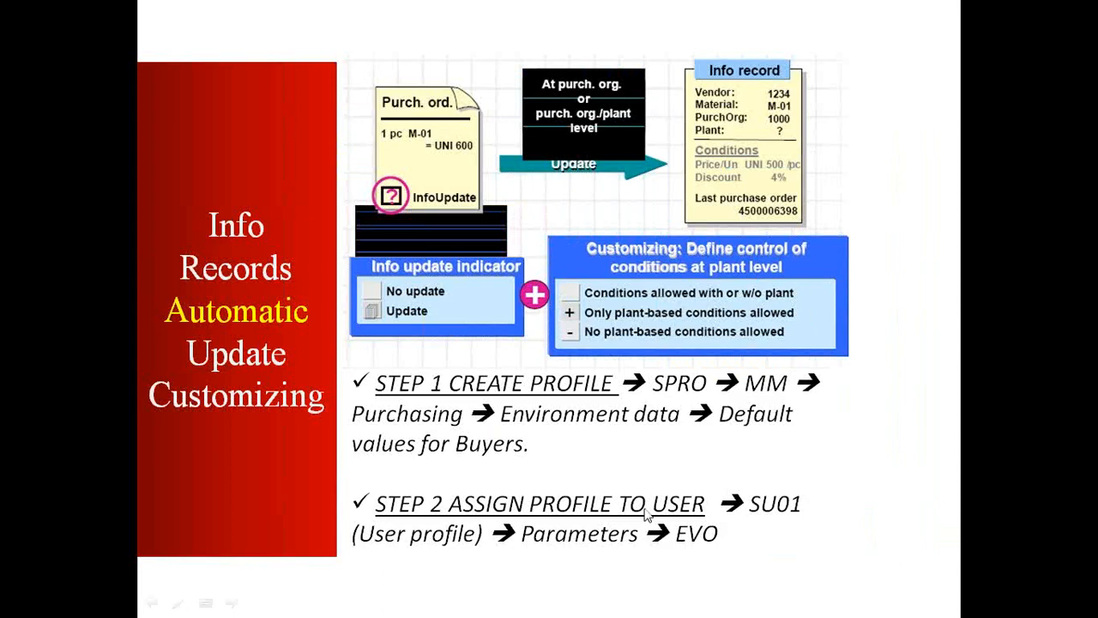
pyautogui.press('Escape')
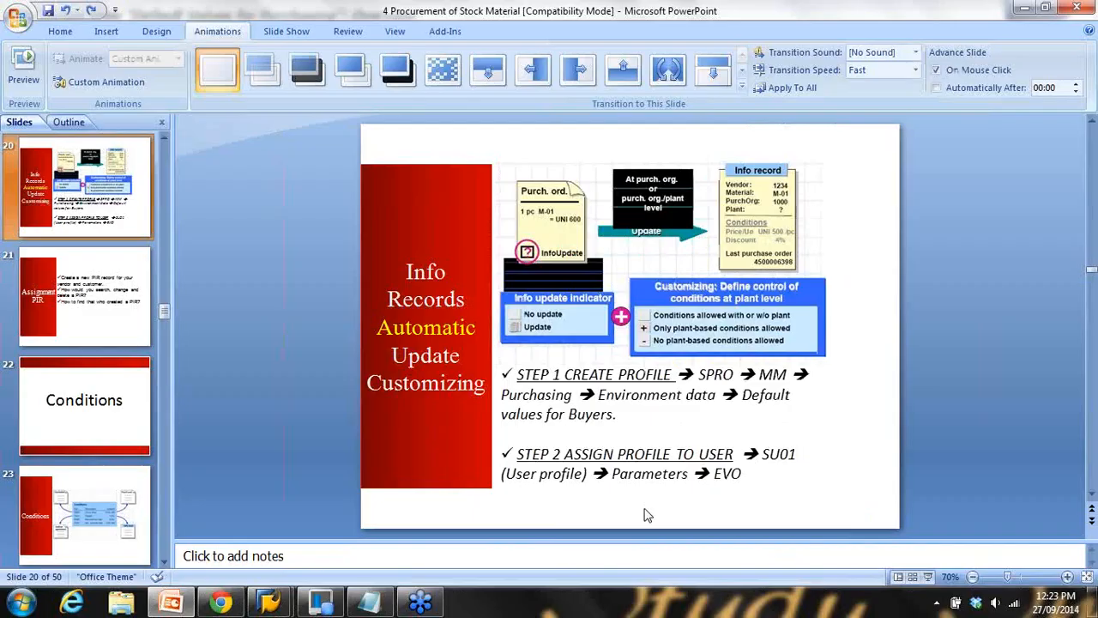
pyautogui.click(319, 601)
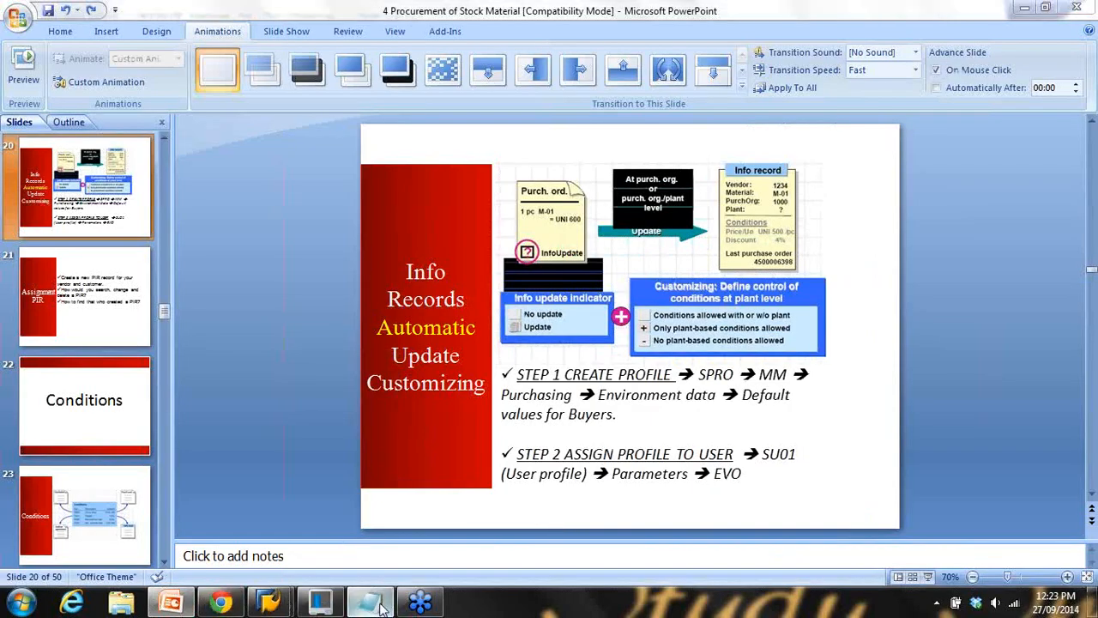
pyautogui.scroll(-1, 364, 401)
pyautogui.press('Return')
pyautogui.press('Return')
pyautogui.press('Return')
pyautogui.press('Return')
pyautogui.press('Return')
pyautogui.press('Return')
pyautogui.press('Return')
pyautogui.press('Return')
pyautogui.press('Return')
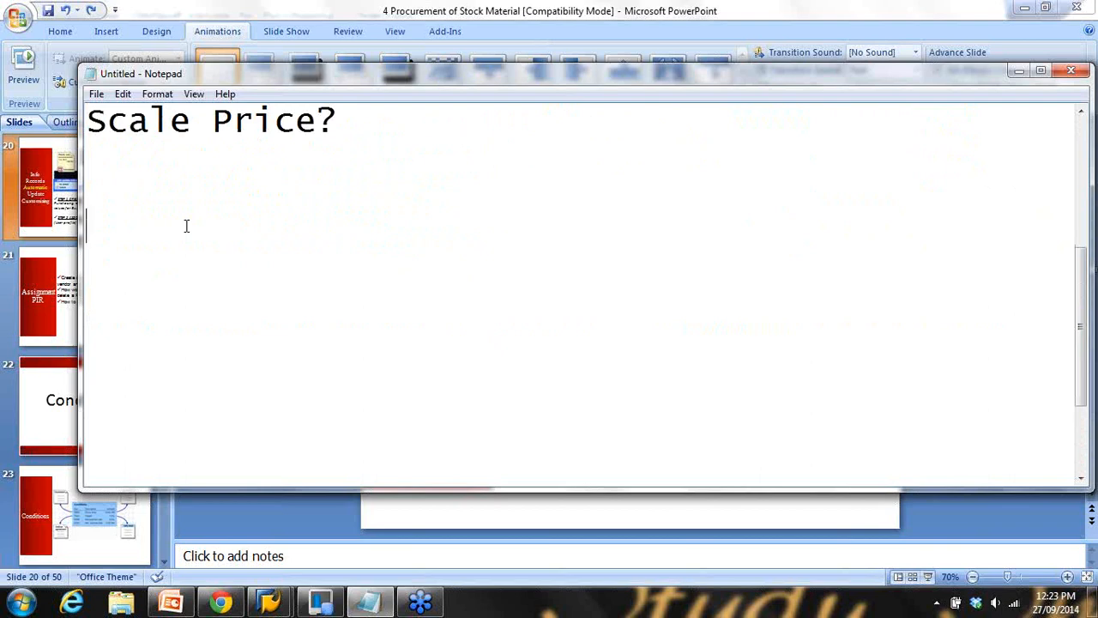
# Start an SAP Logon session to SAP ECC New with the user name, then close it
pyautogui.rightClick(269, 601)
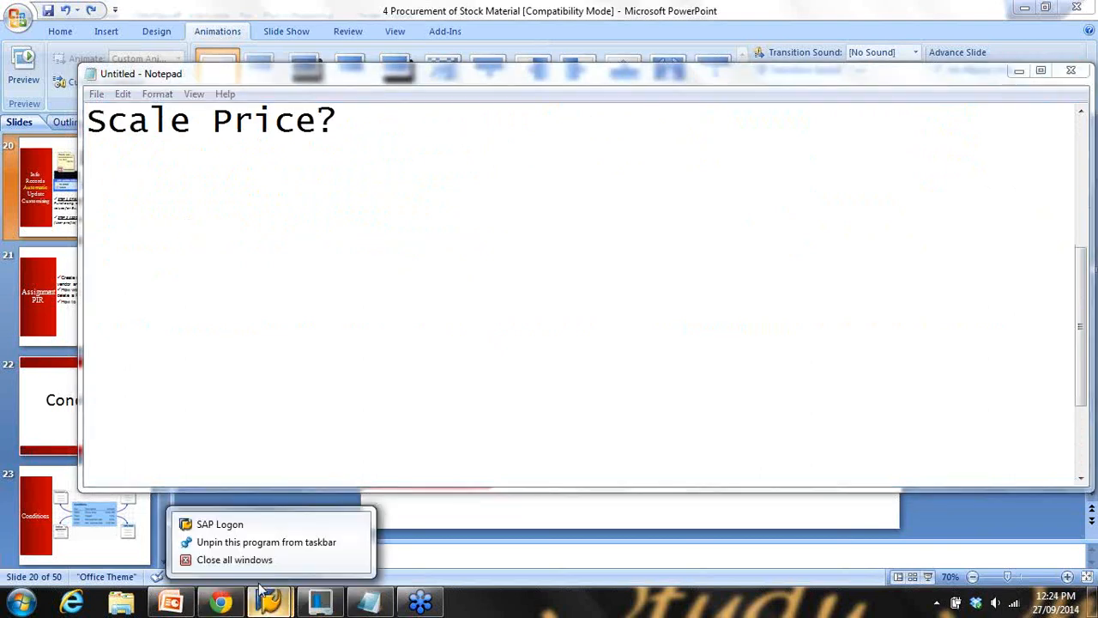
pyautogui.click(254, 525)
pyautogui.click(456, 165)
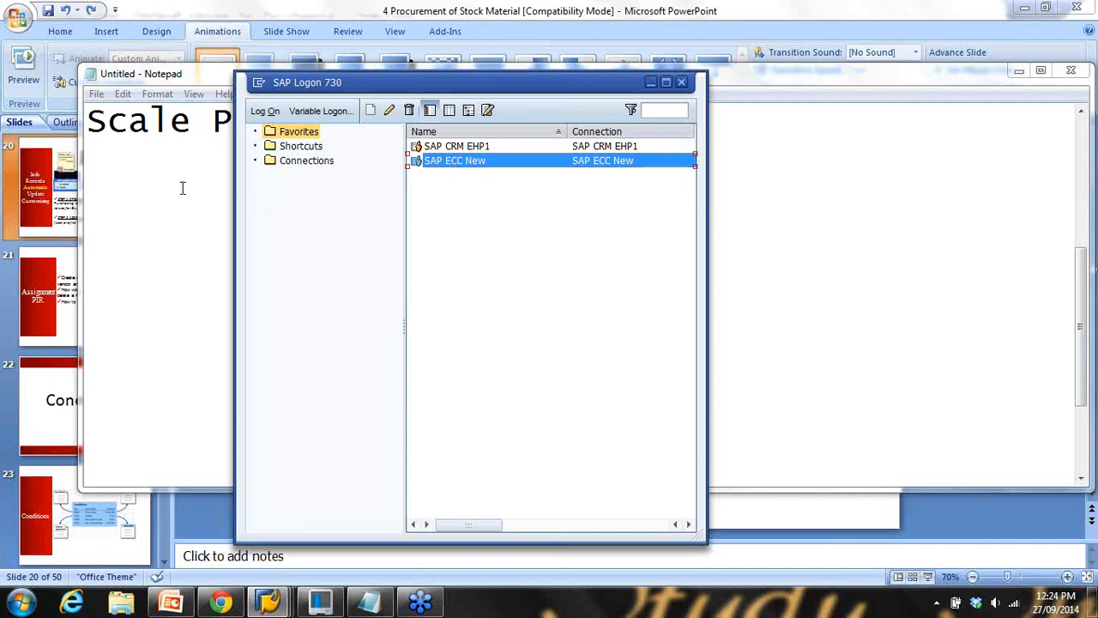
pyautogui.write('gurjeet')
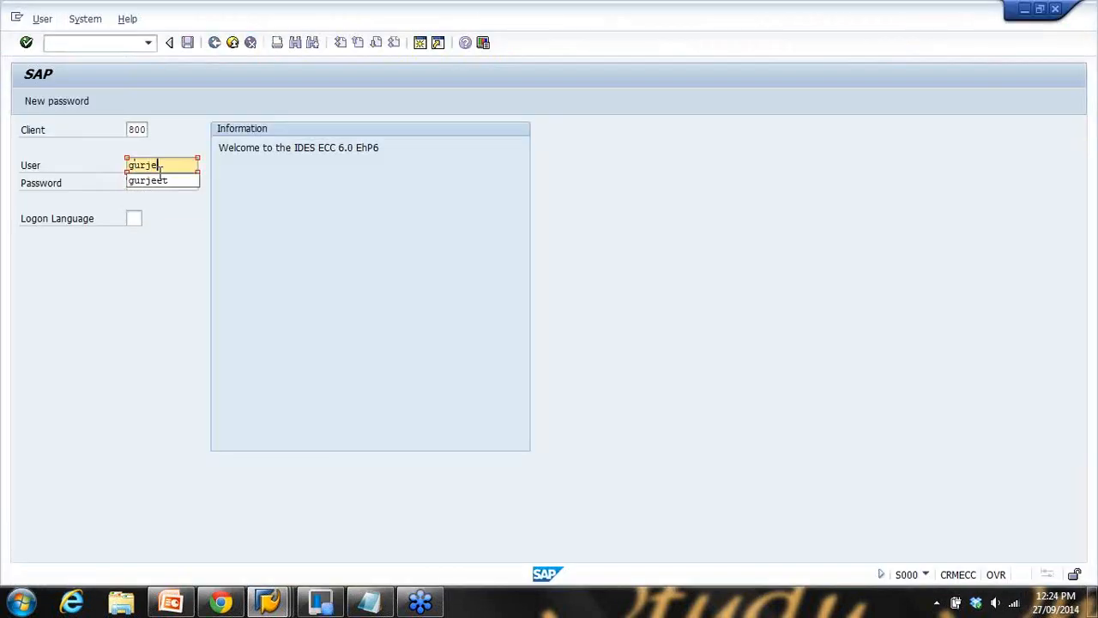
pyautogui.press('Tab')
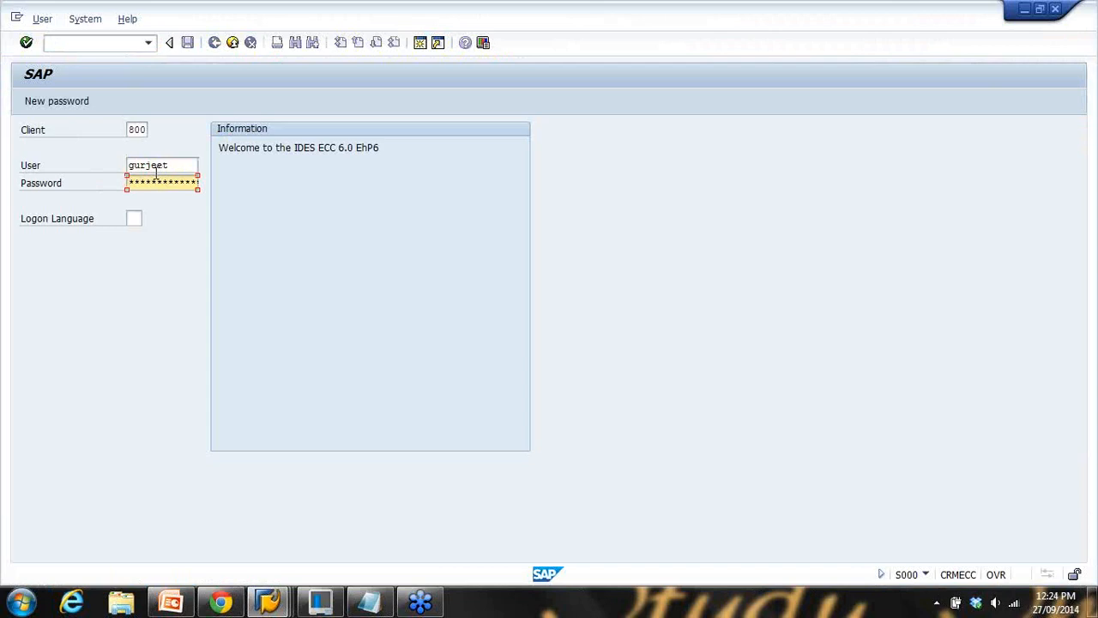
pyautogui.doubleClick(181, 163)
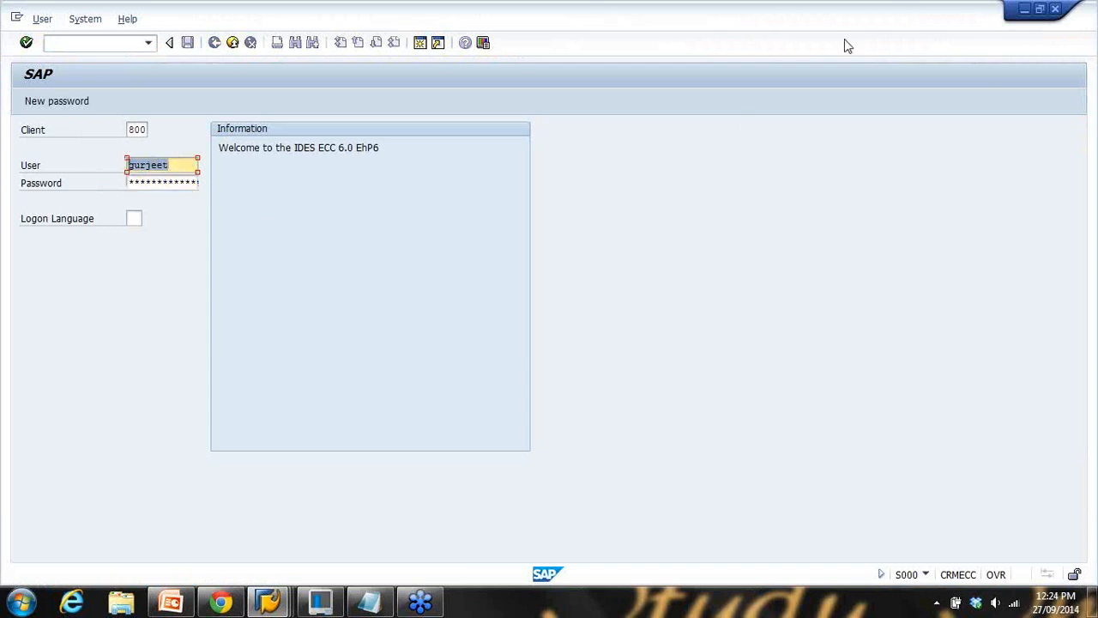
pyautogui.click(1055, 8)
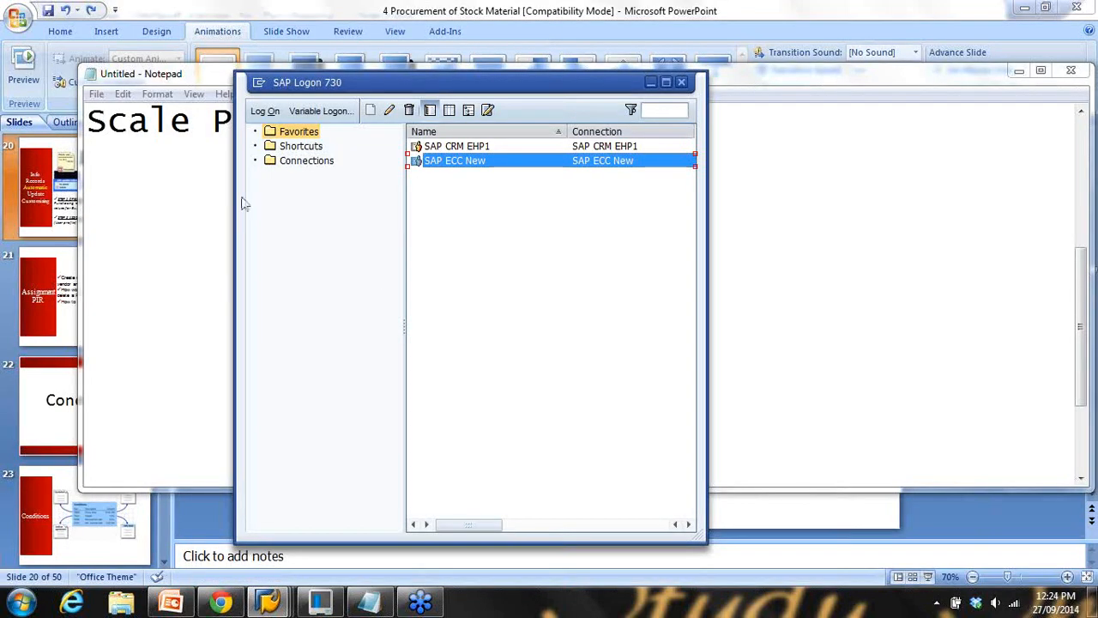
# Note 'User Profile - SU01' in Notepad and return to the Default Values for Purchasing window
pyautogui.click(213, 198)
pyautogui.press('Return')
pyautogui.write('User P')
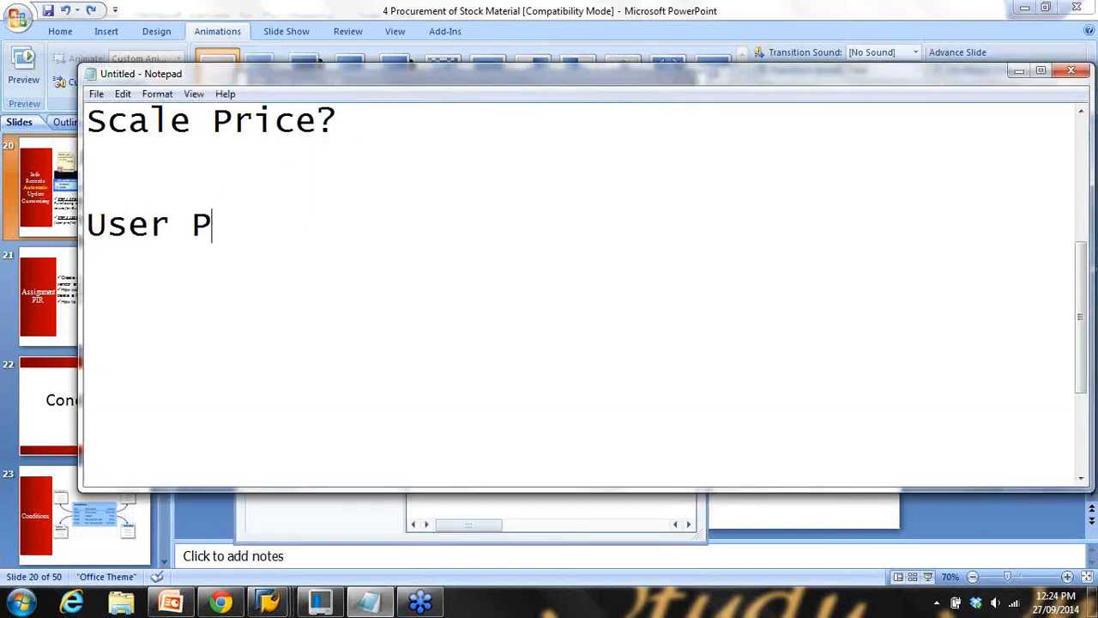
pyautogui.write('rofile ')
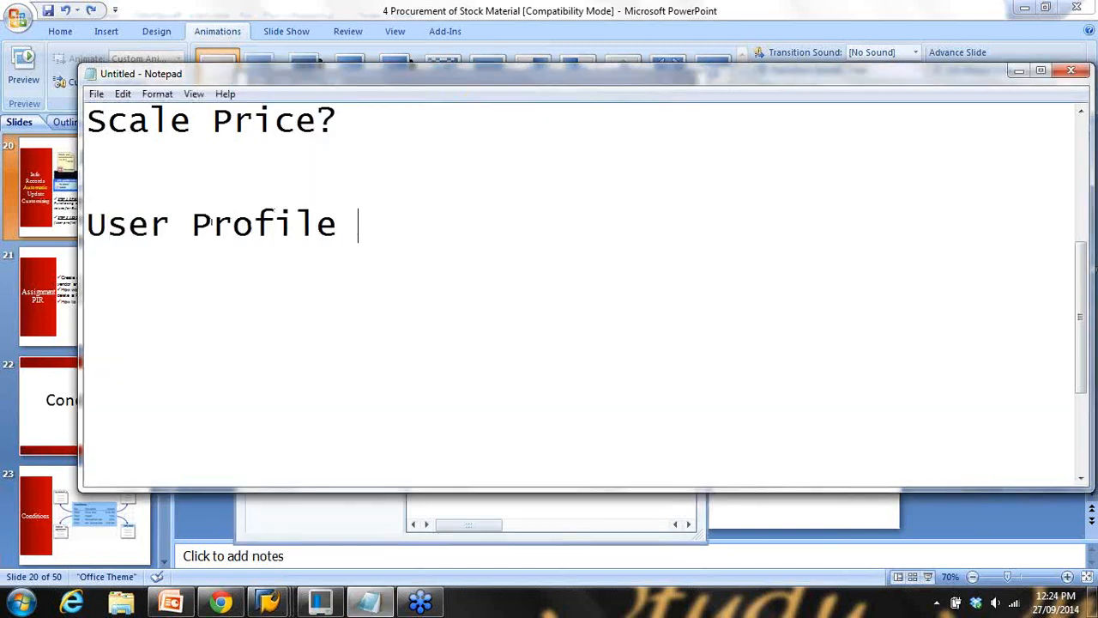
pyautogui.write('0 SUO')
pyautogui.press('BackSpace')
pyautogui.press('BackSpace')
pyautogui.press('BackSpace')
pyautogui.press('BackSpace')
pyautogui.press('BackSpace')
pyautogui.write('- SU01')
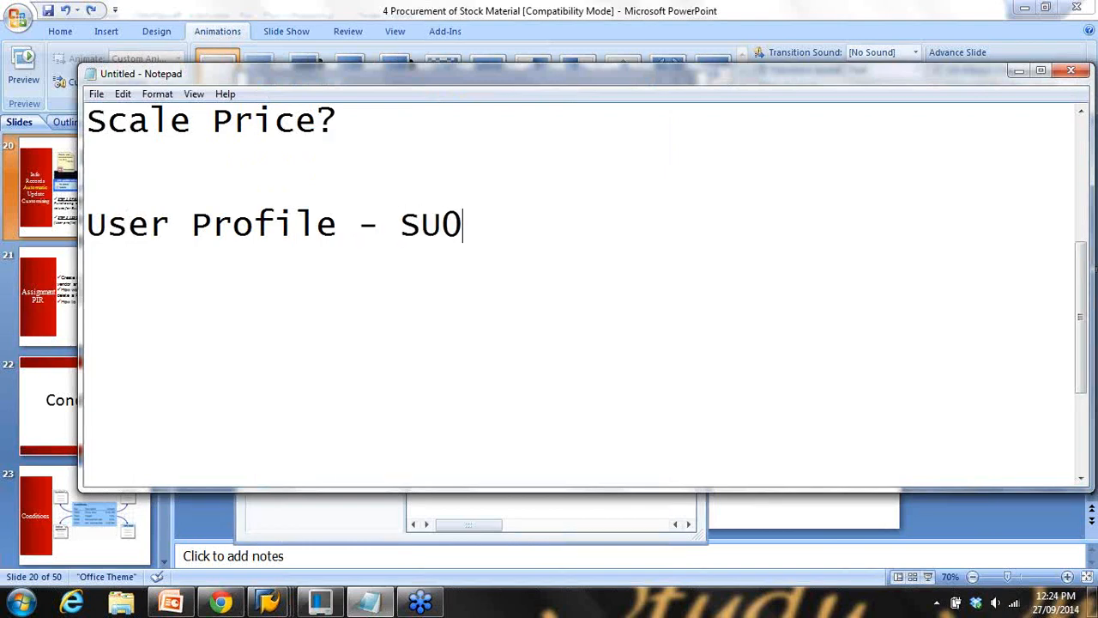
pyautogui.click(1019, 70)
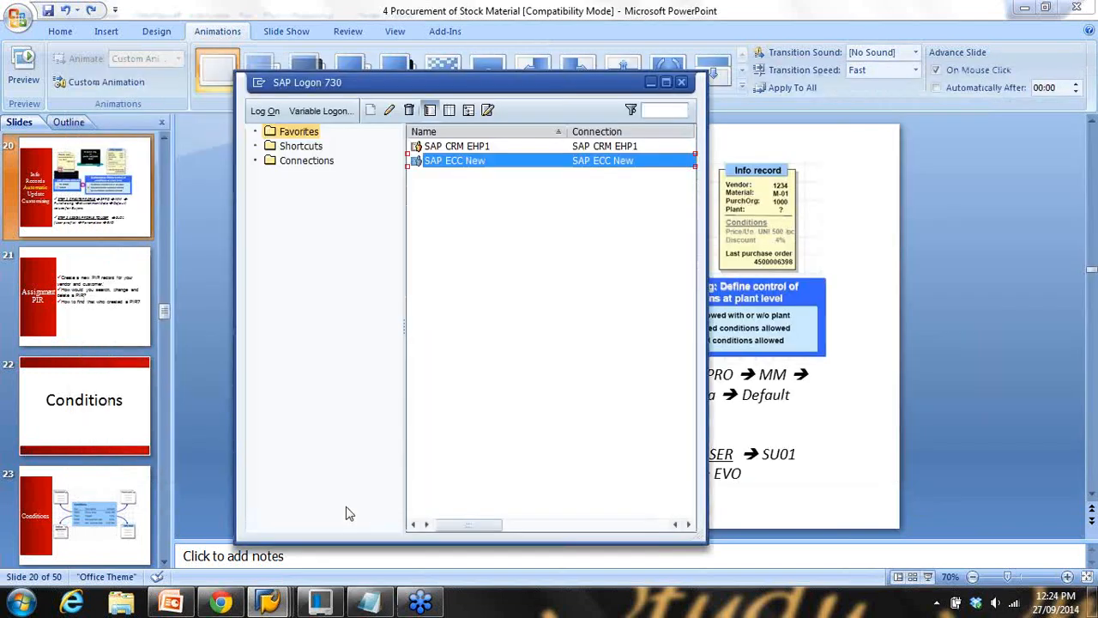
pyautogui.click(279, 604)
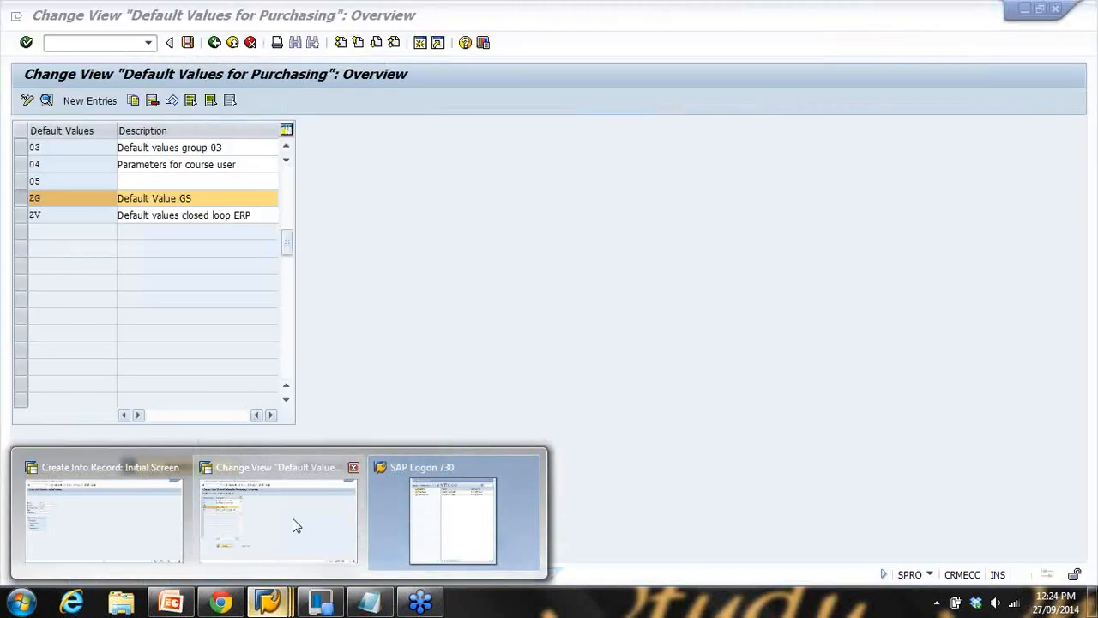
pyautogui.click(293, 524)
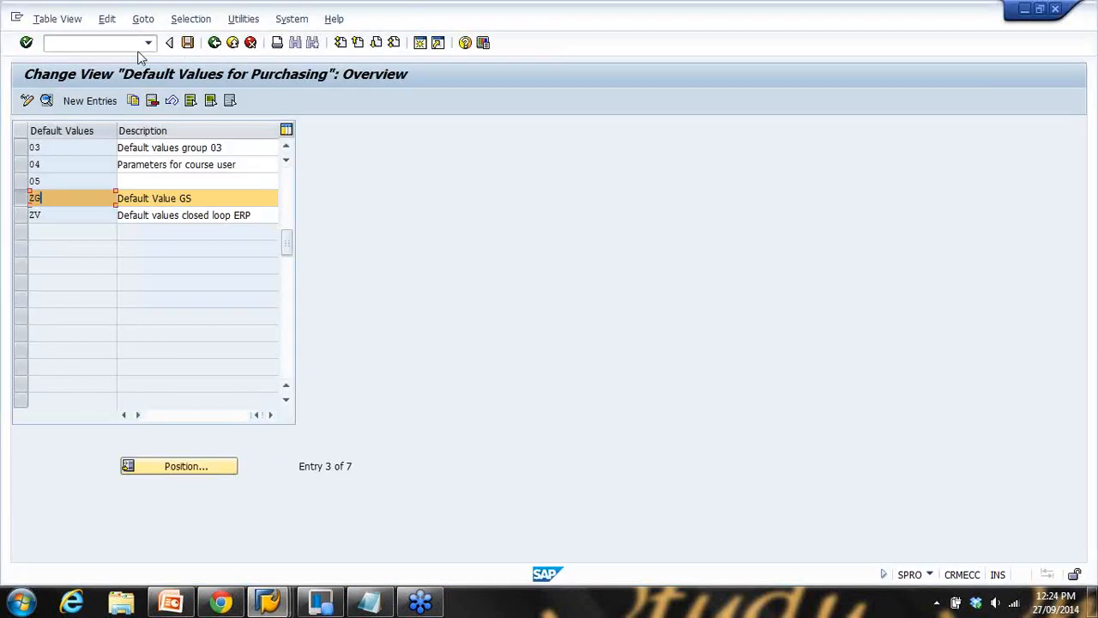
# Run /nsu01, open the user's record for change and add a new parameter row
pyautogui.click(272, 603)
pyautogui.click(103, 515)
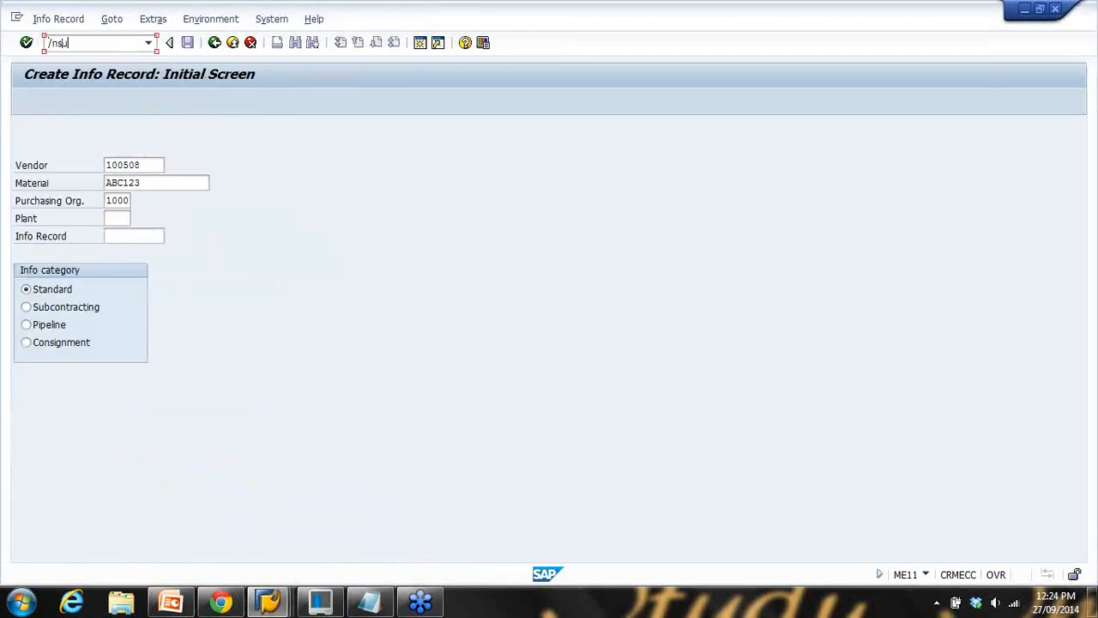
pyautogui.write('/nsu01')
pyautogui.press('Return')
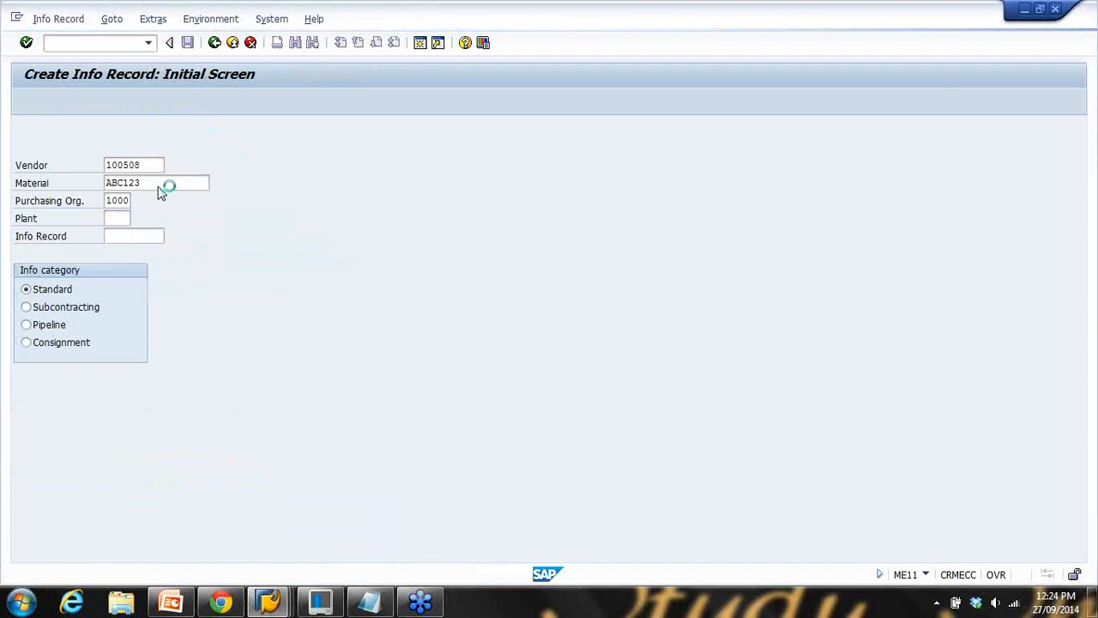
pyautogui.write('gurje')
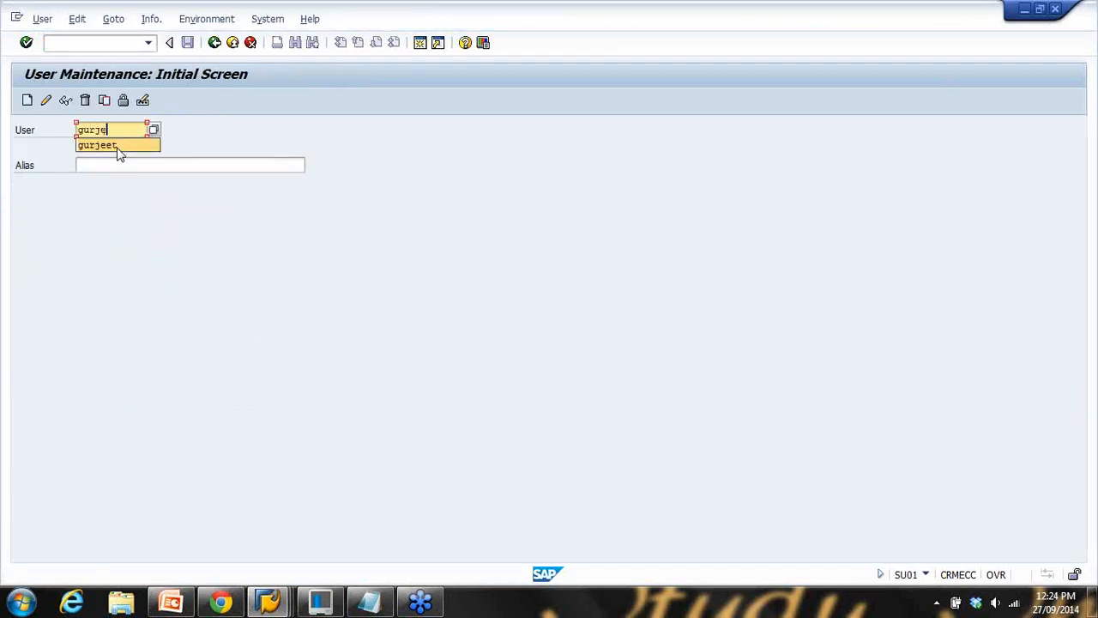
pyautogui.write('et')
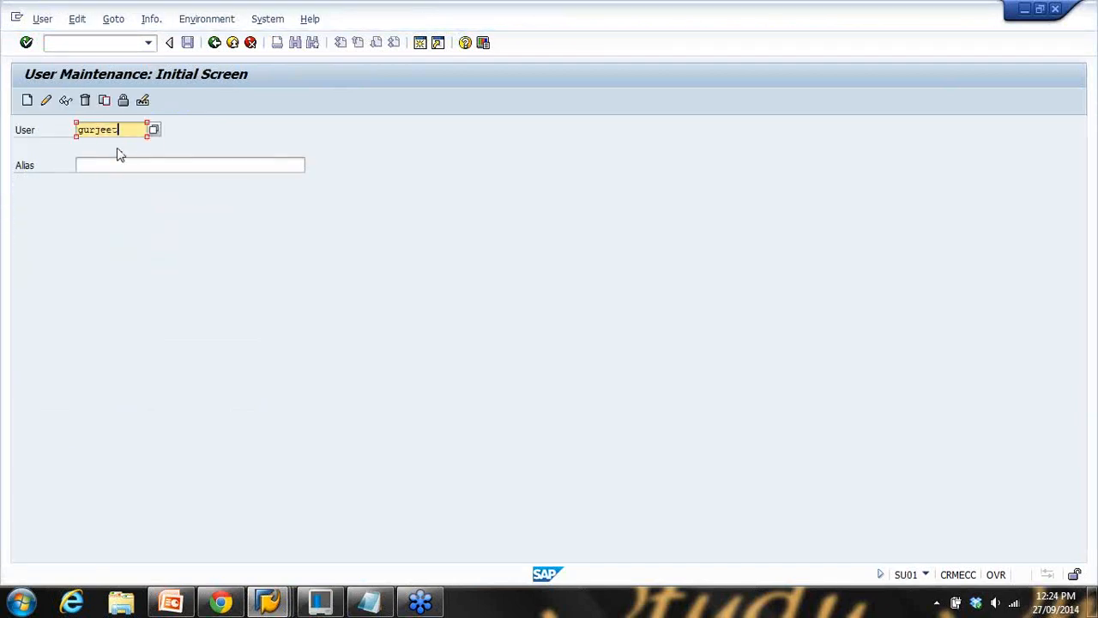
pyautogui.click(48, 101)
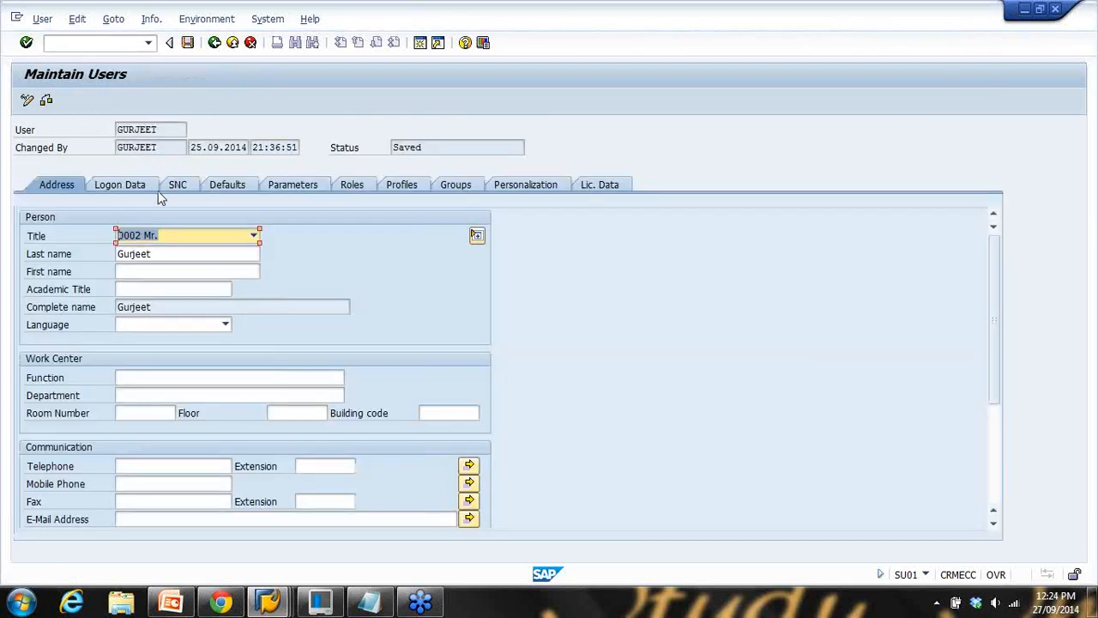
pyautogui.click(293, 190)
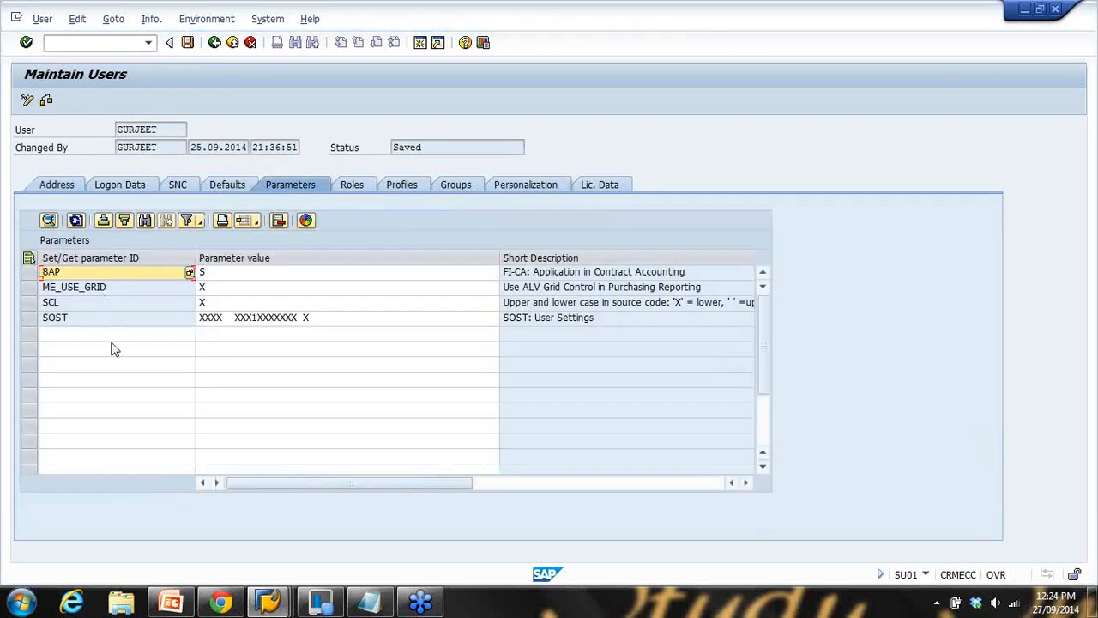
pyautogui.click(86, 338)
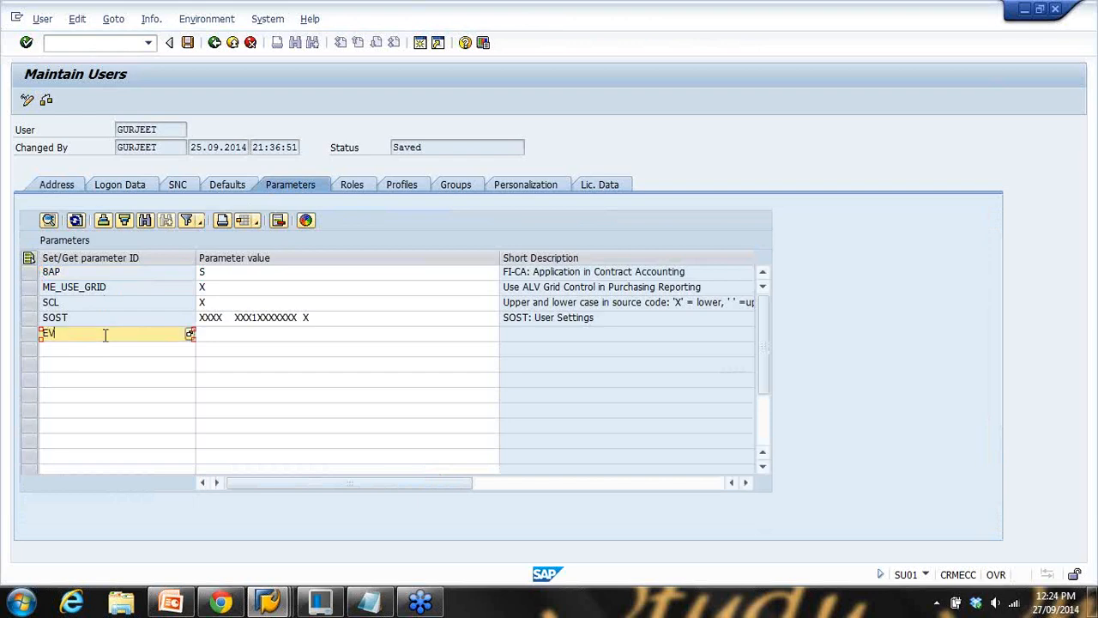
pyautogui.click(218, 340)
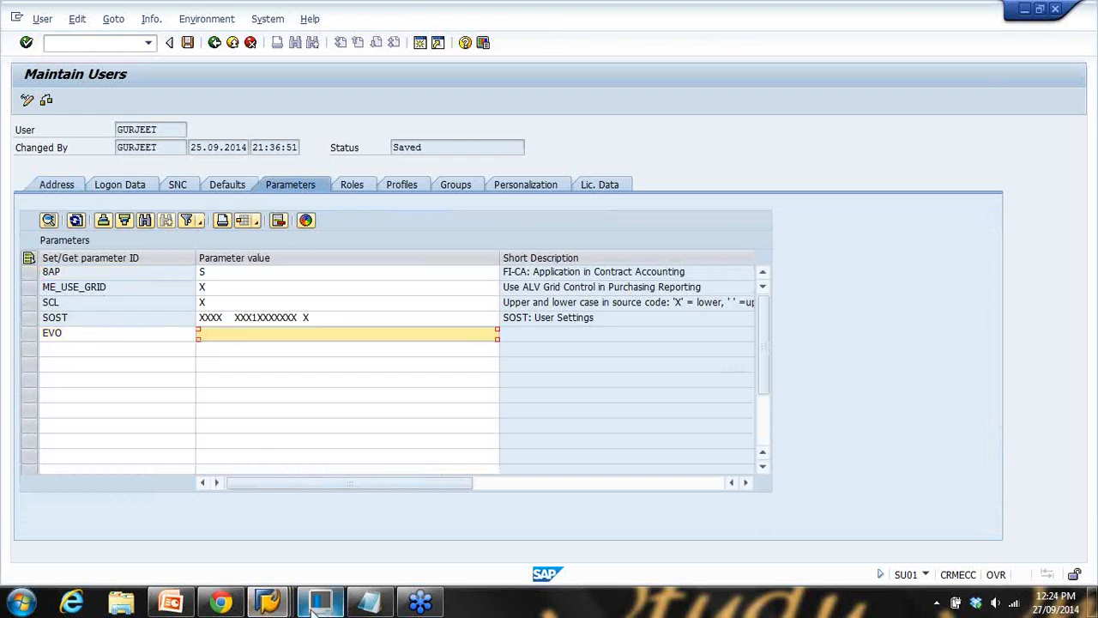
# Copy profile key ZG from the default values list and paste it as the EVO parameter value
pyautogui.moveTo(269, 603)
pyautogui.click(236, 529)
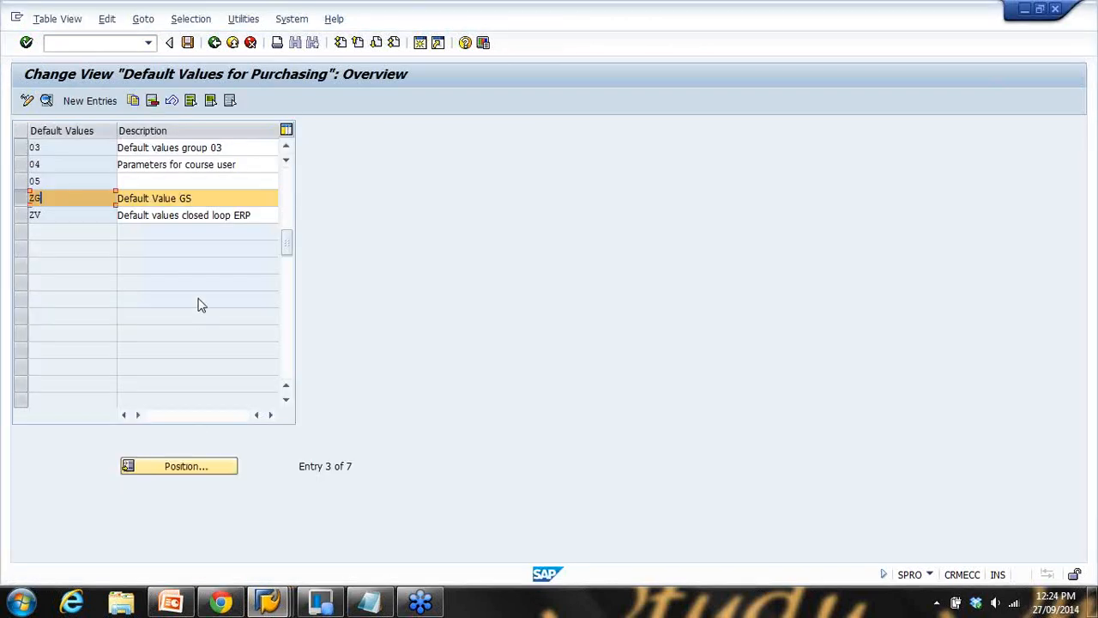
pyautogui.moveTo(74, 203); pyautogui.dragTo(17, 203)
pyautogui.hotkey('ctrl', 'c')
pyautogui.click(278, 603)
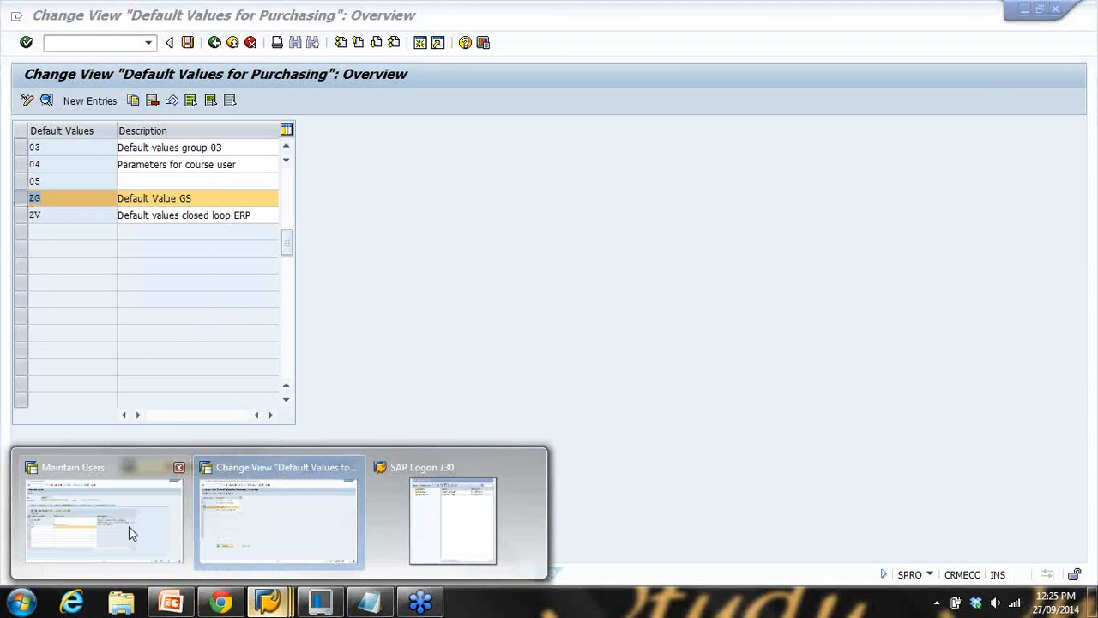
pyautogui.click(129, 526)
pyautogui.hotkey('ctrl', 'v')
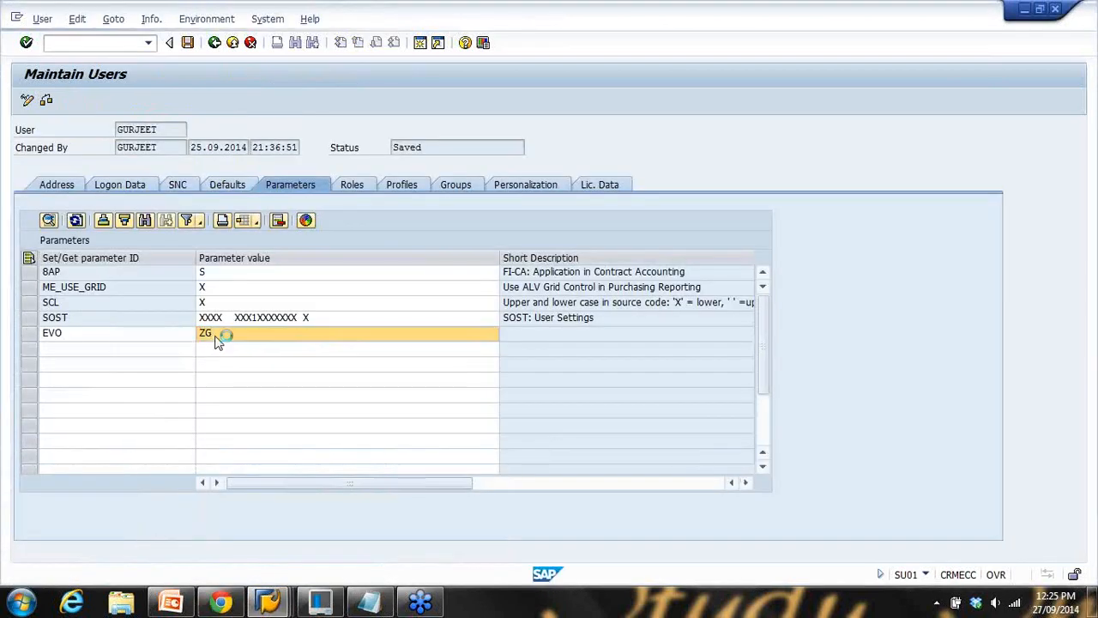
pyautogui.press('Return')
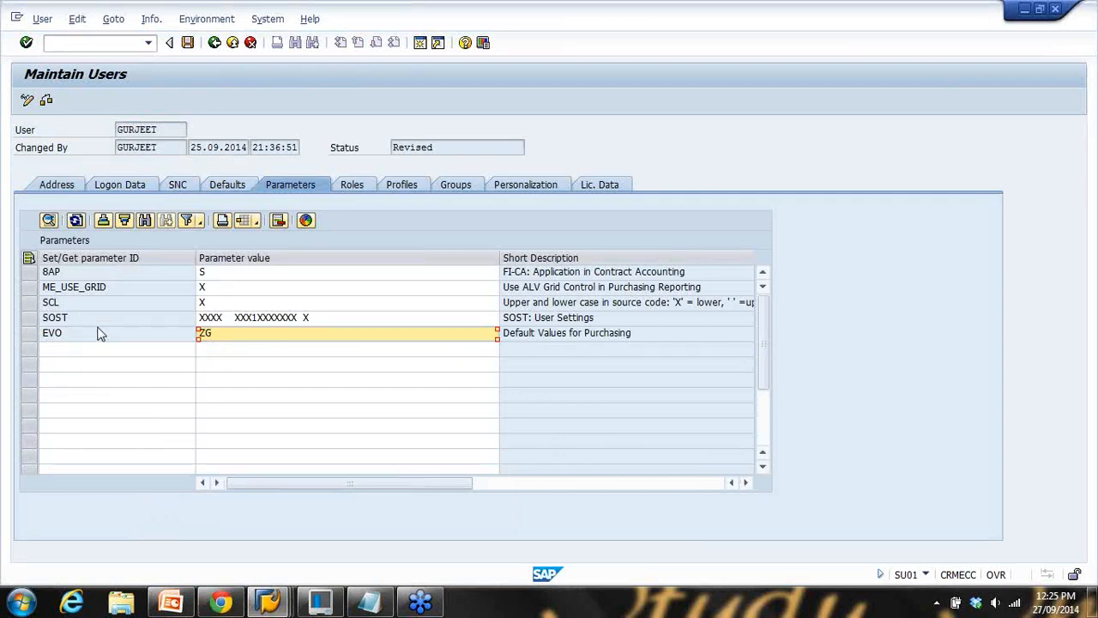
pyautogui.click(197, 334)
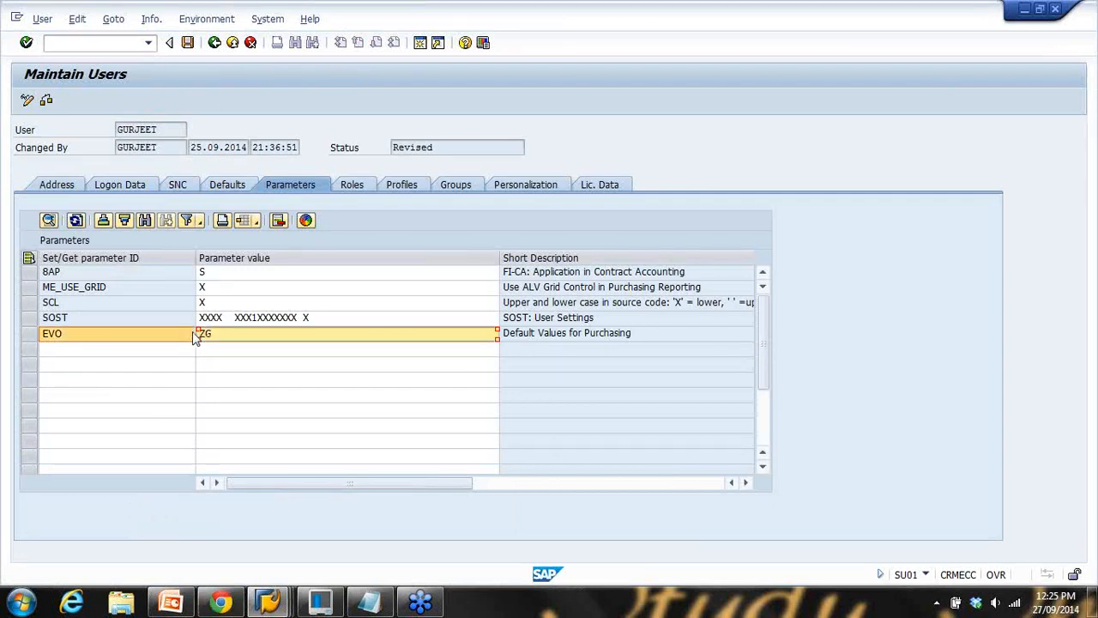
pyautogui.moveTo(165, 131); pyautogui.dragTo(56, 135)
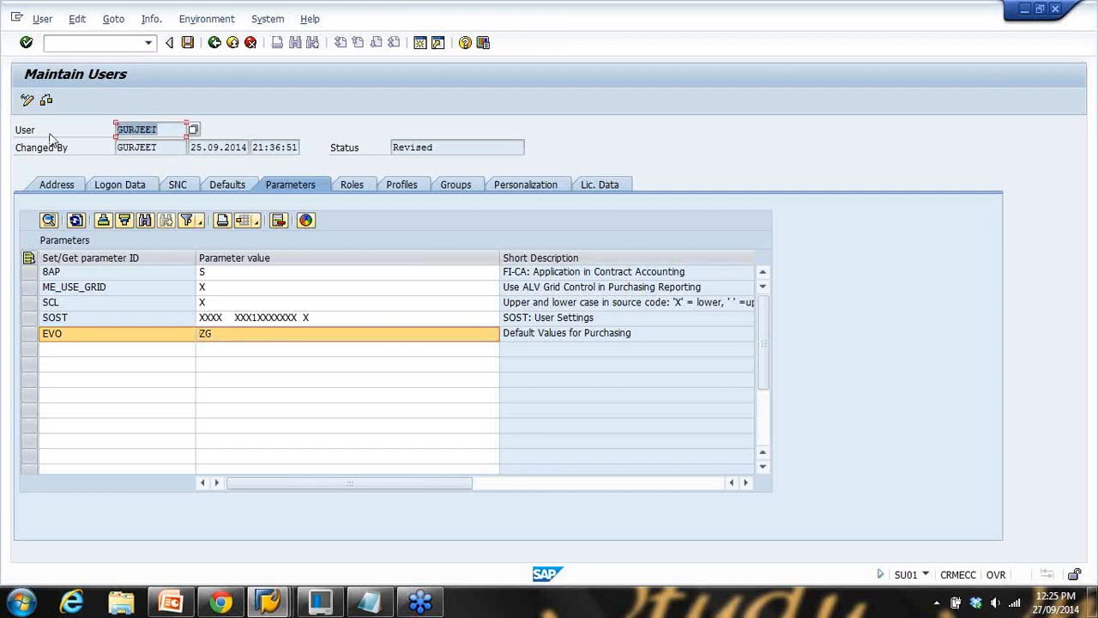
pyautogui.click(214, 335)
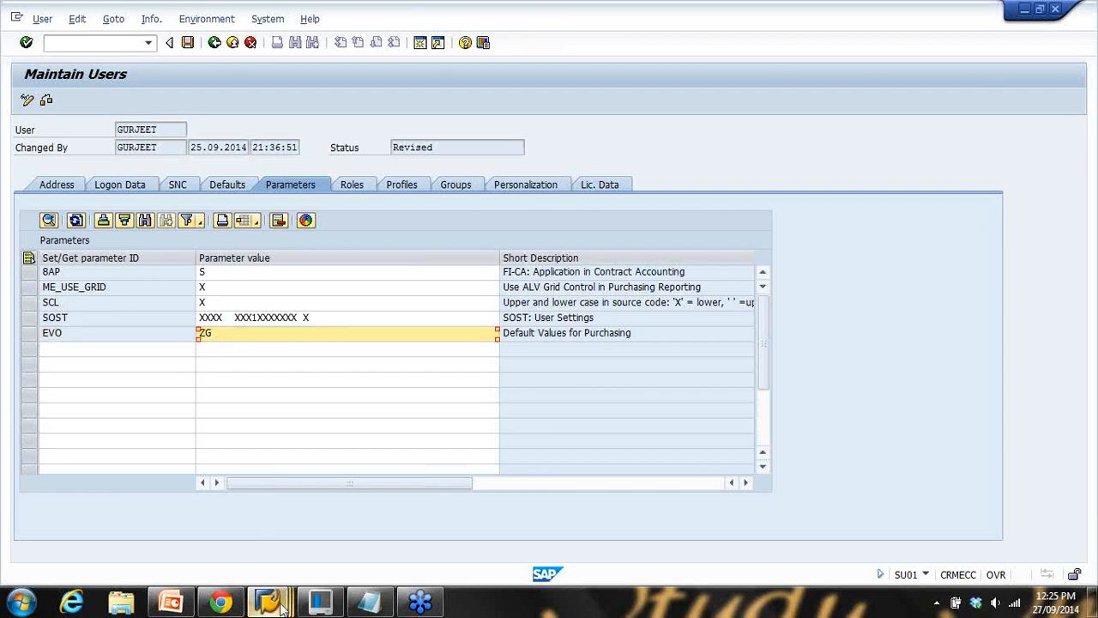
pyautogui.moveTo(272, 604)
pyautogui.click(233, 539)
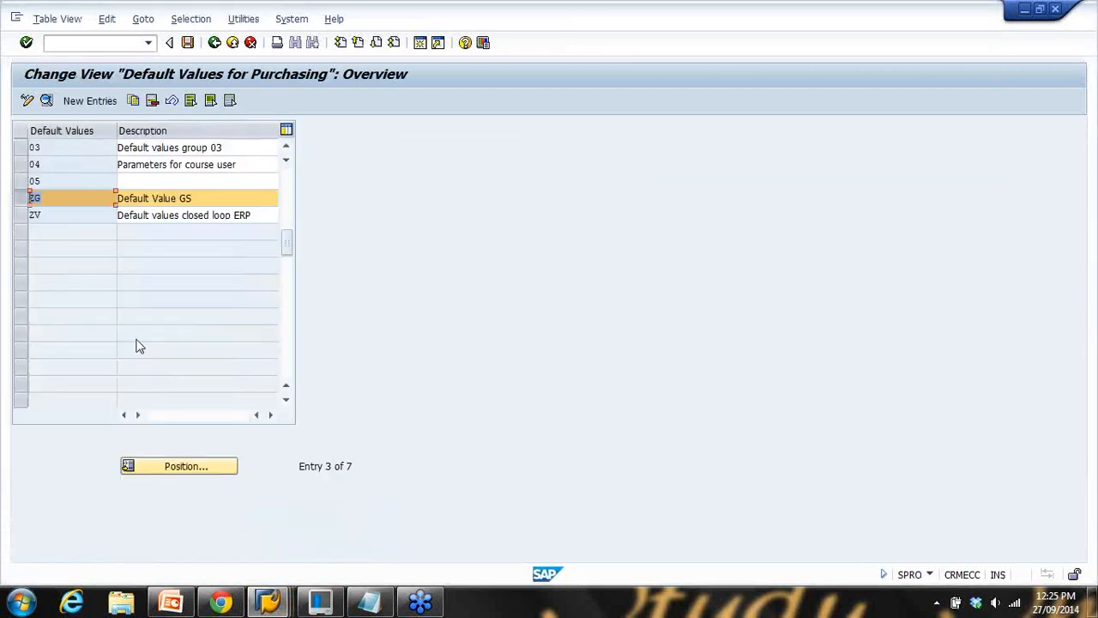
# Inspect the ZG Default Value GS profile details, including its purchase order info record update setting
pyautogui.click(163, 198)
pyautogui.click(46, 100)
pyautogui.click(30, 218)
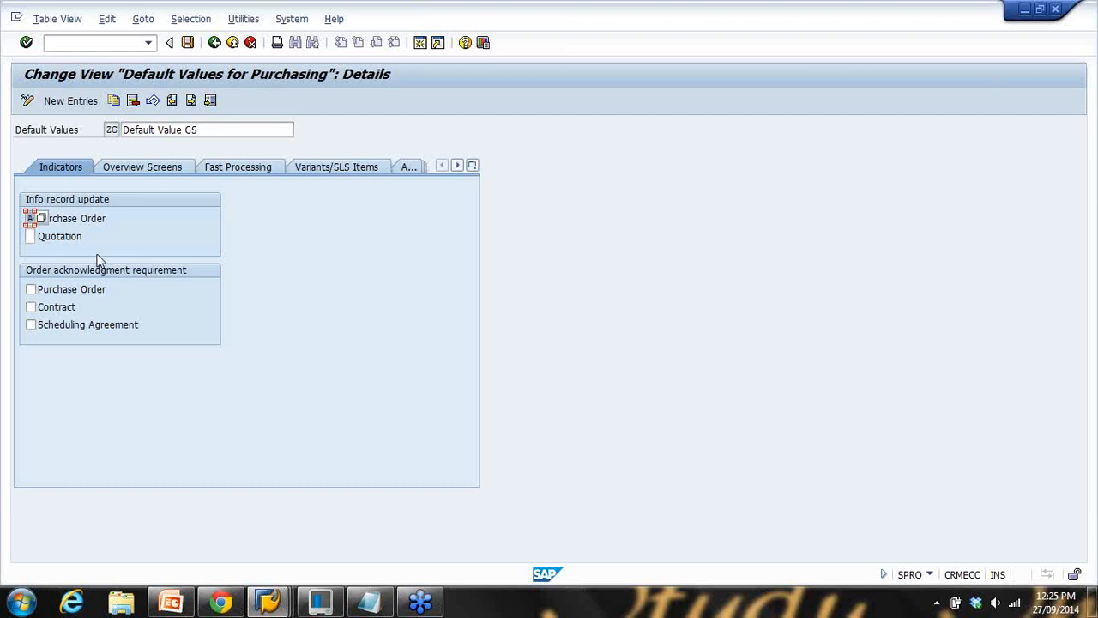
# Save the user master record with parameter EVO set to ZG
pyautogui.click(268, 601)
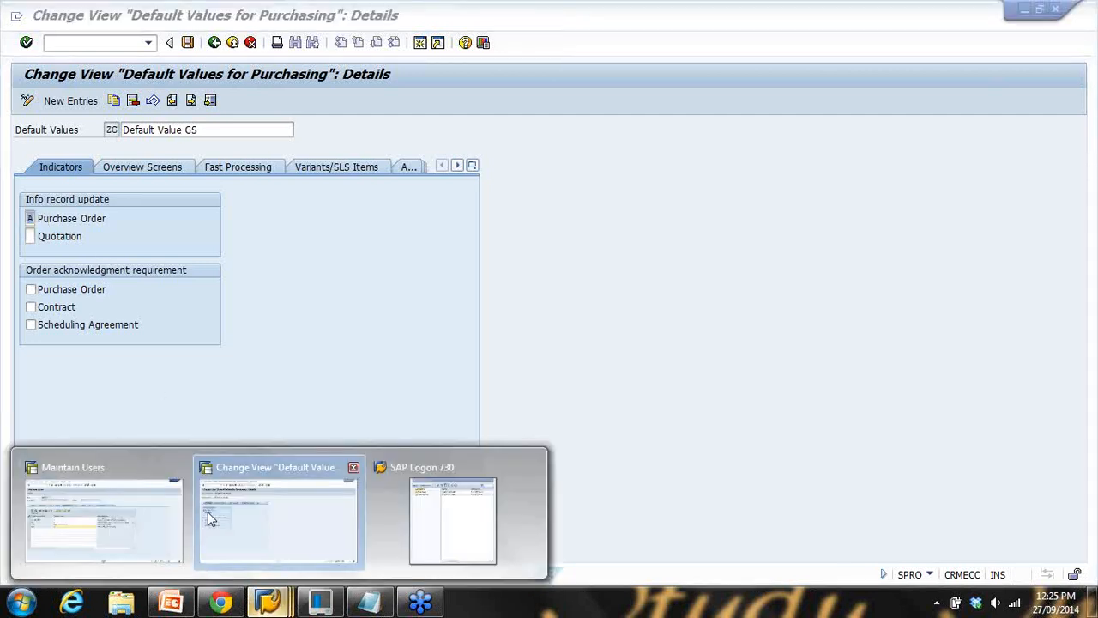
pyautogui.click(154, 509)
pyautogui.click(187, 42)
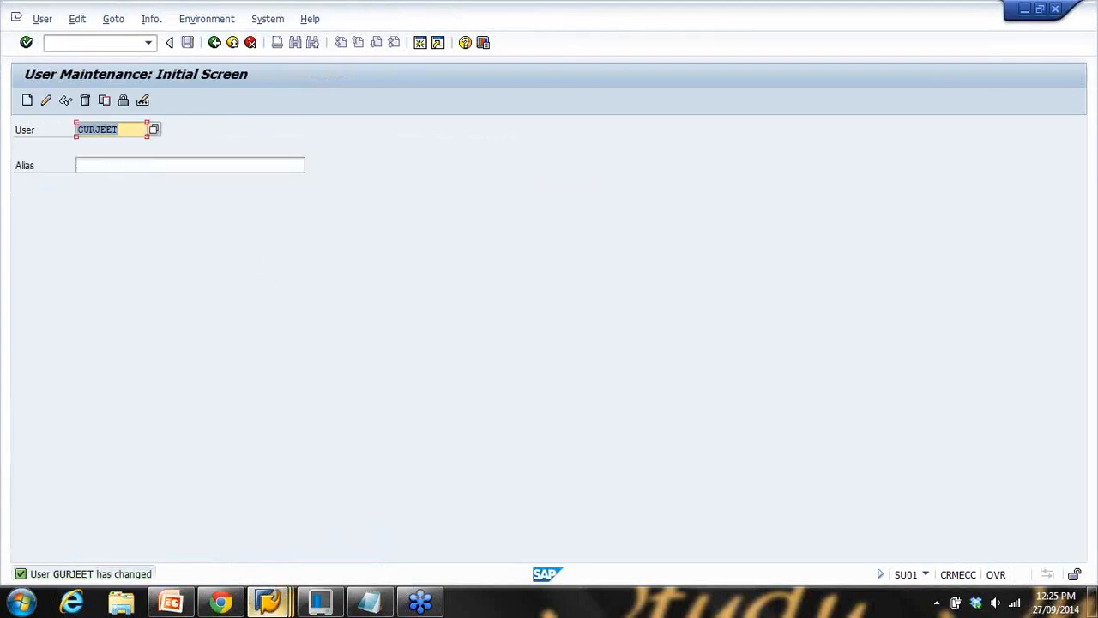
# Present the Info Records customizing slide full screen and advance to its next part
pyautogui.click(182, 604)
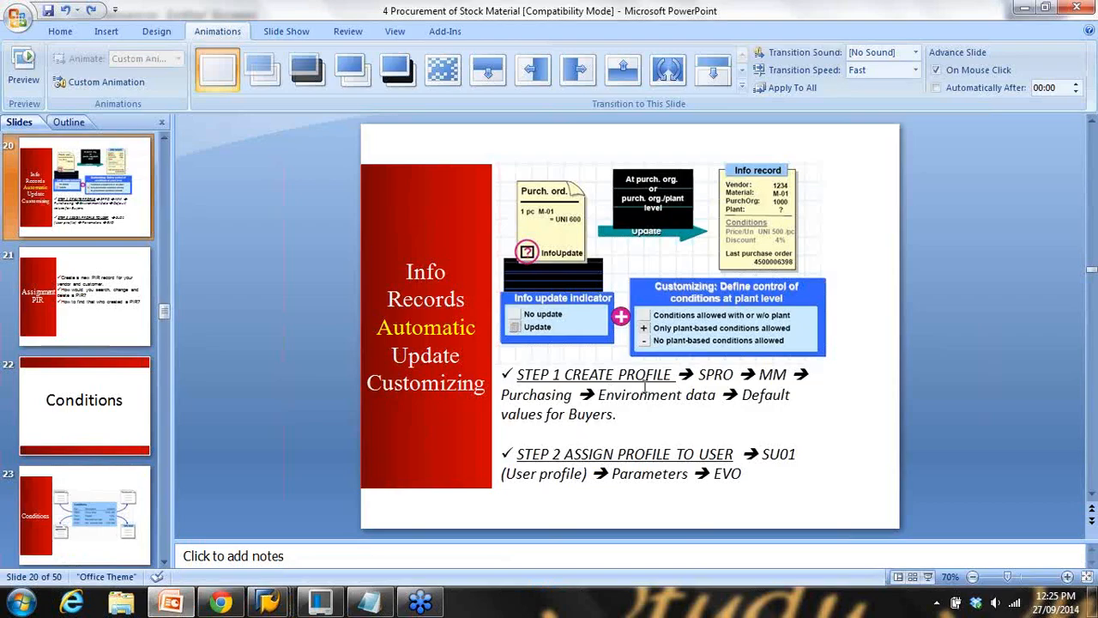
pyautogui.click(927, 581)
pyautogui.press('Right')
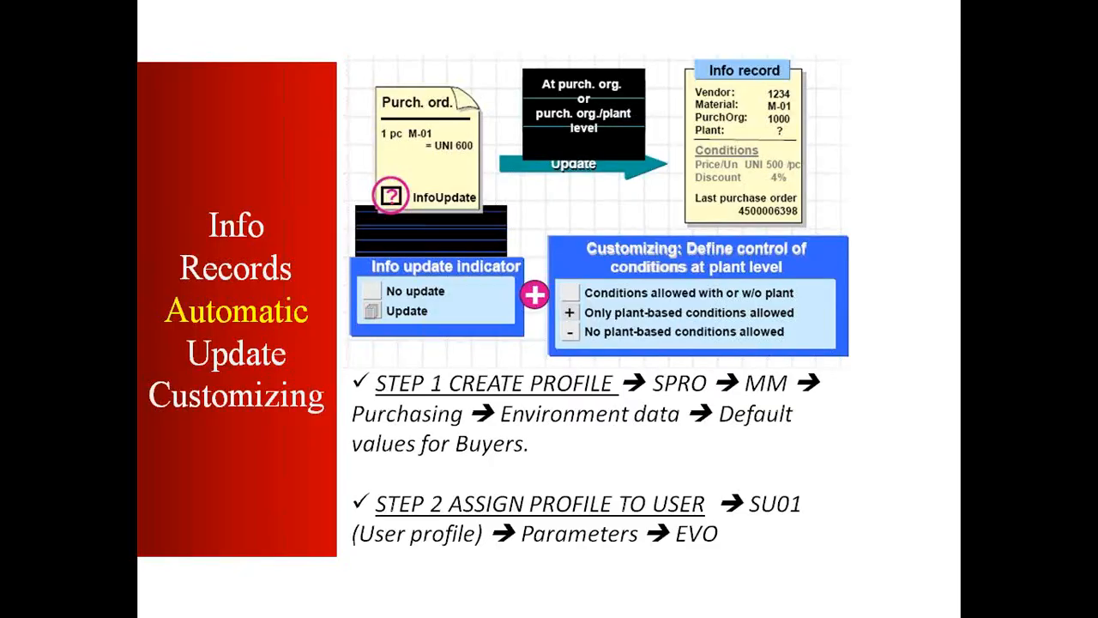
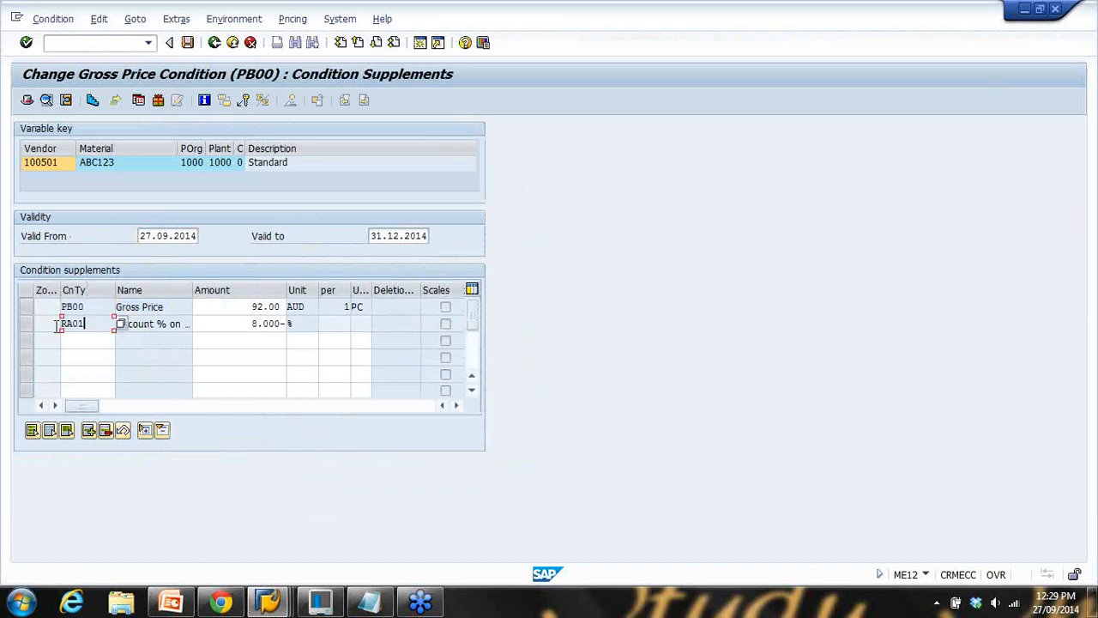
# Highlight the Gross Price (92.00 AUD) and RA01 Discount % on Gross (8%) conditions
pyautogui.moveTo(143, 325); pyautogui.dragTo(351, 329)
pyautogui.moveTo(166, 310); pyautogui.dragTo(118, 311)
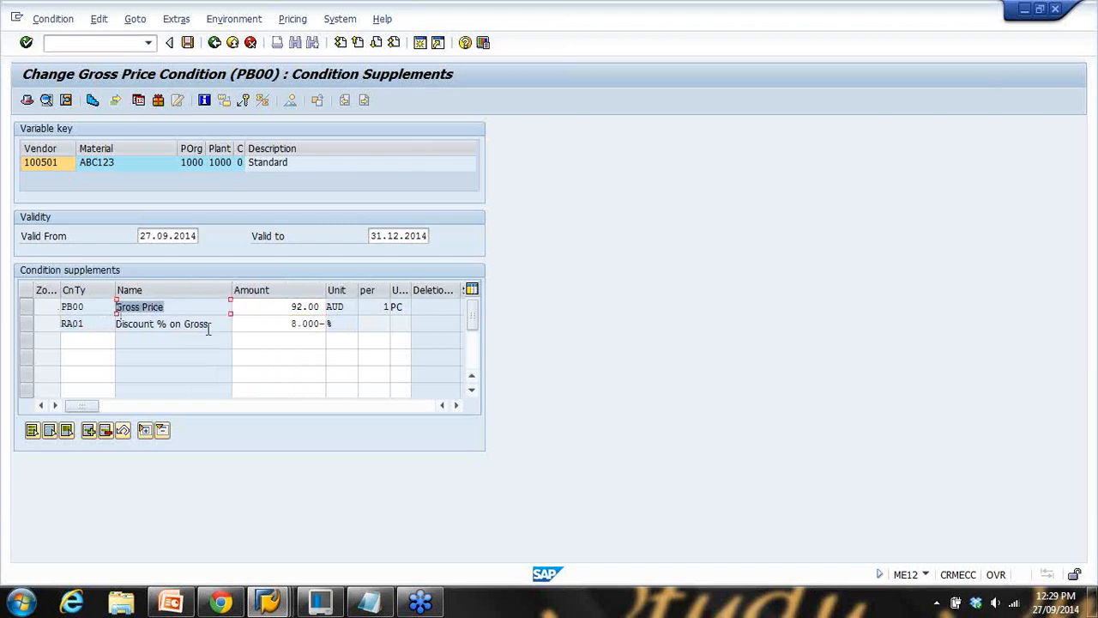
pyautogui.moveTo(216, 326); pyautogui.dragTo(94, 330)
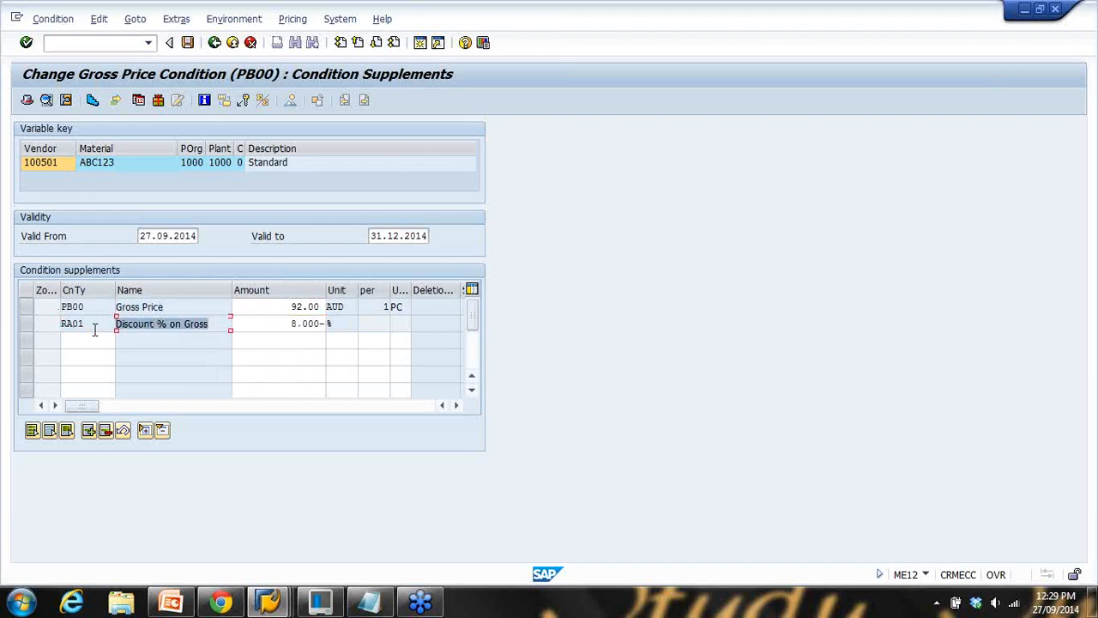
# Show PowerPoint slide 23's Conditions diagram, then return to the info record's condition supplements
pyautogui.click(174, 601)
pyautogui.click(87, 377)
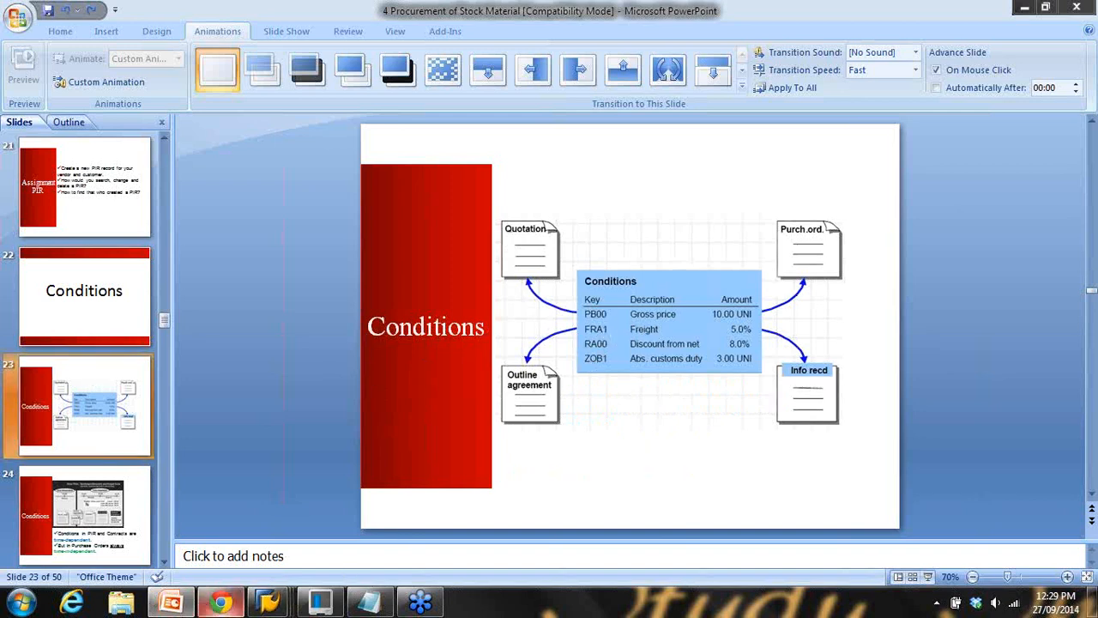
pyautogui.moveTo(269, 603)
pyautogui.click(115, 519)
# Add an FRA1 Freight % condition with amount 2 in a new row
pyautogui.click(113, 340)
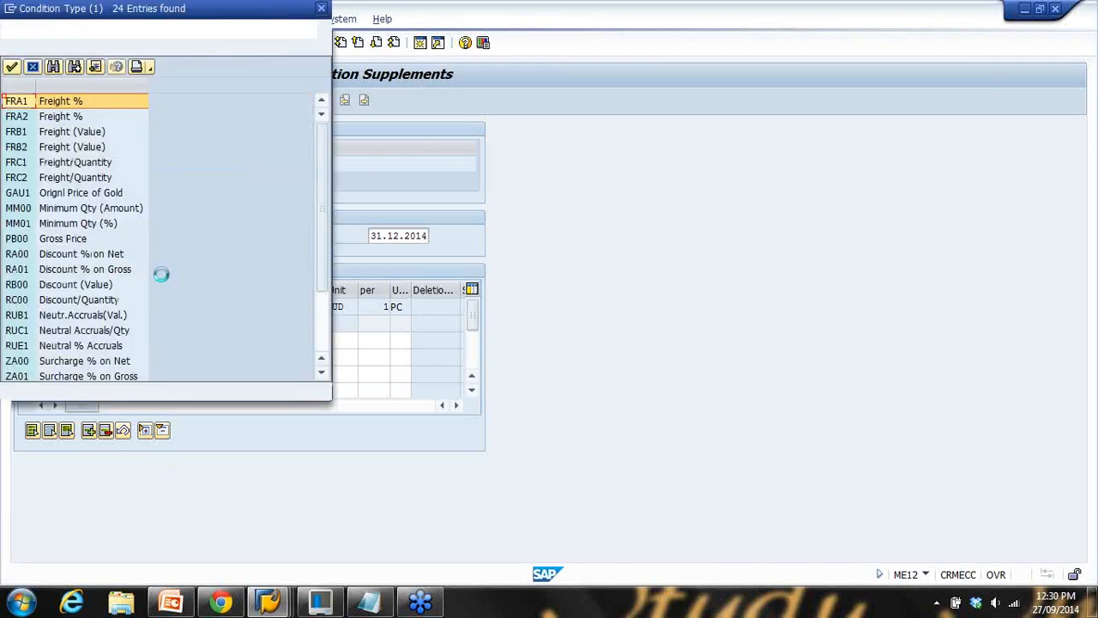
pyautogui.scroll(-3, 161, 274)
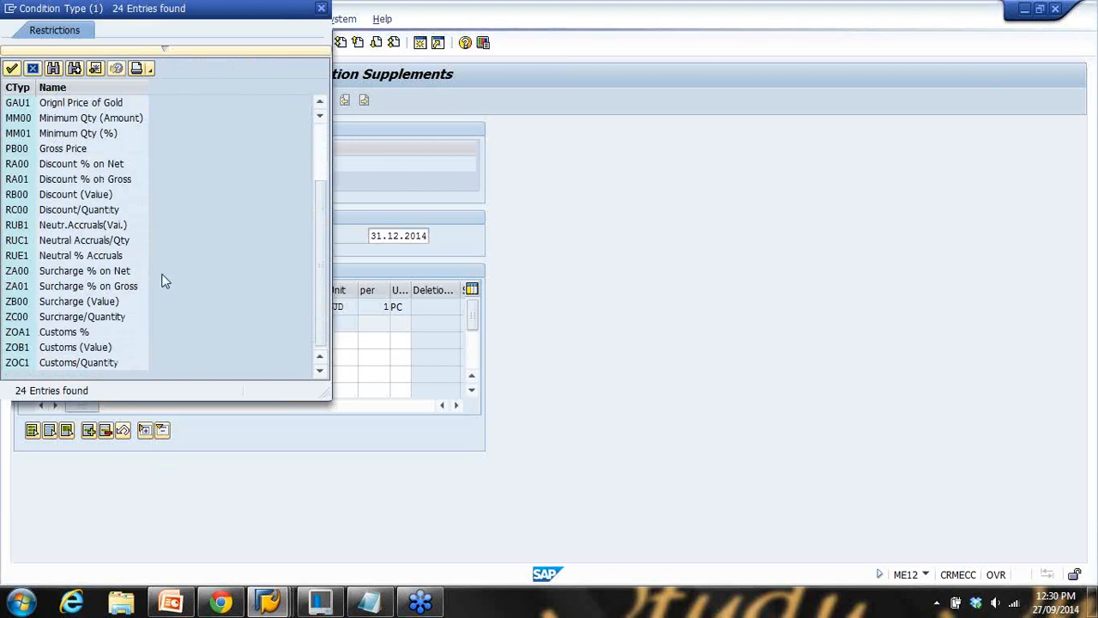
pyautogui.scroll(3, 162, 274)
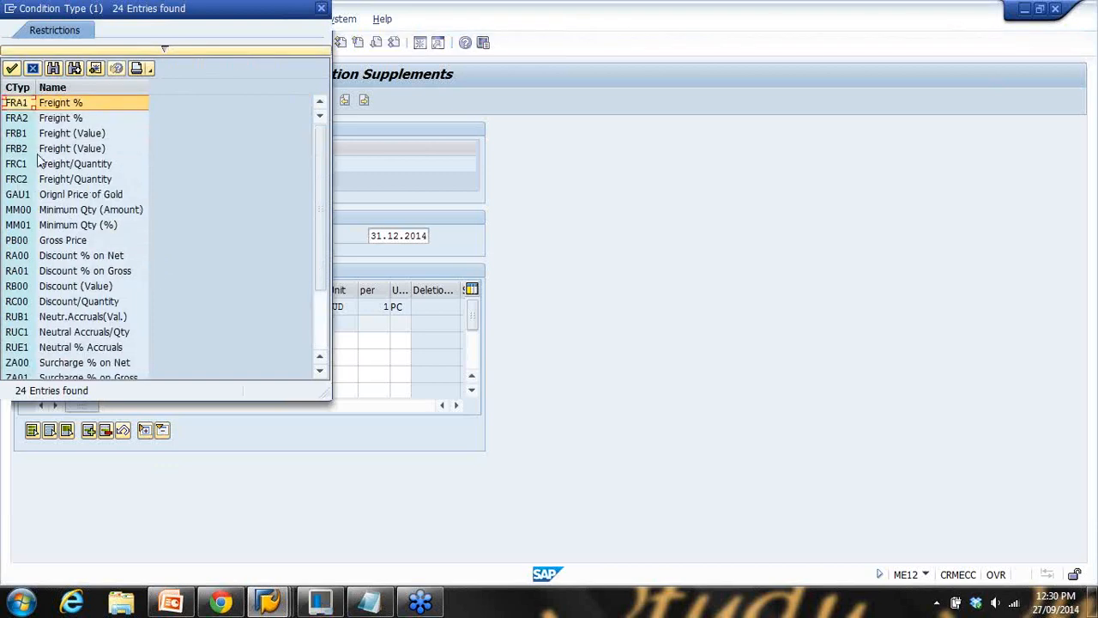
pyautogui.doubleClick(21, 104)
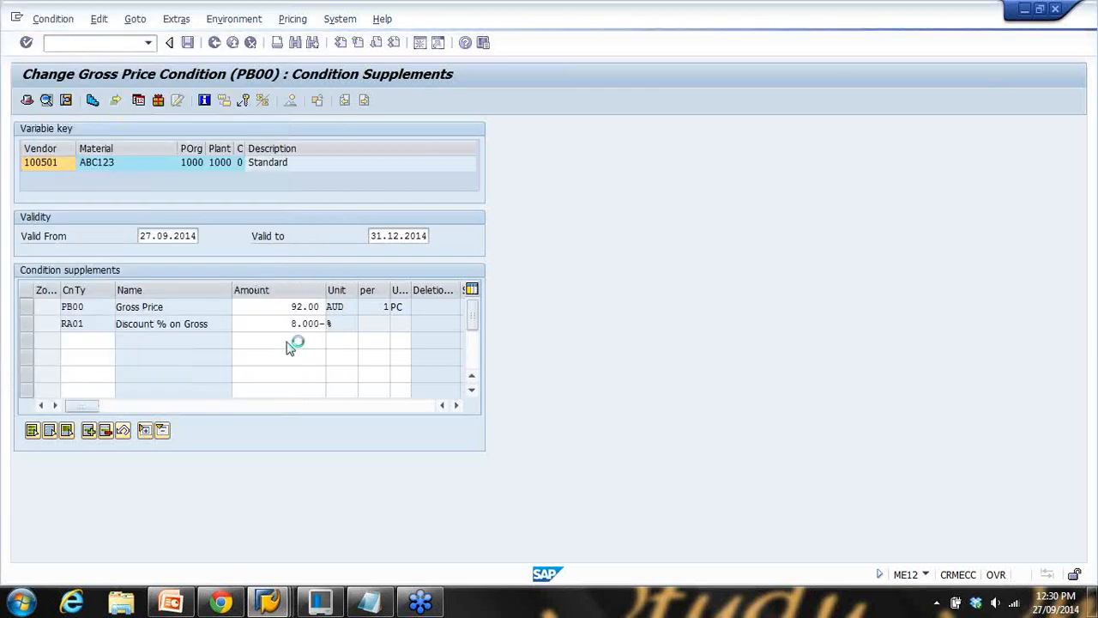
pyautogui.click(288, 341)
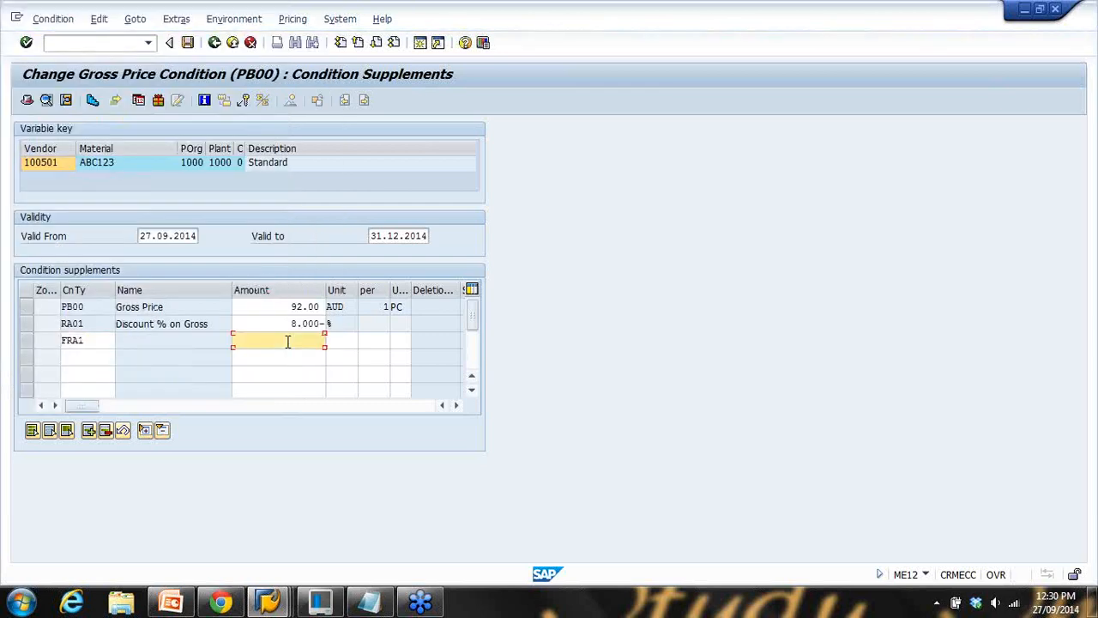
pyautogui.write('2')
pyautogui.press('Return')
# Compare the Freight % and Gross Price conditions, then save the info record
pyautogui.moveTo(181, 340); pyautogui.dragTo(109, 325)
pyautogui.moveTo(190, 307); pyautogui.dragTo(116, 307)
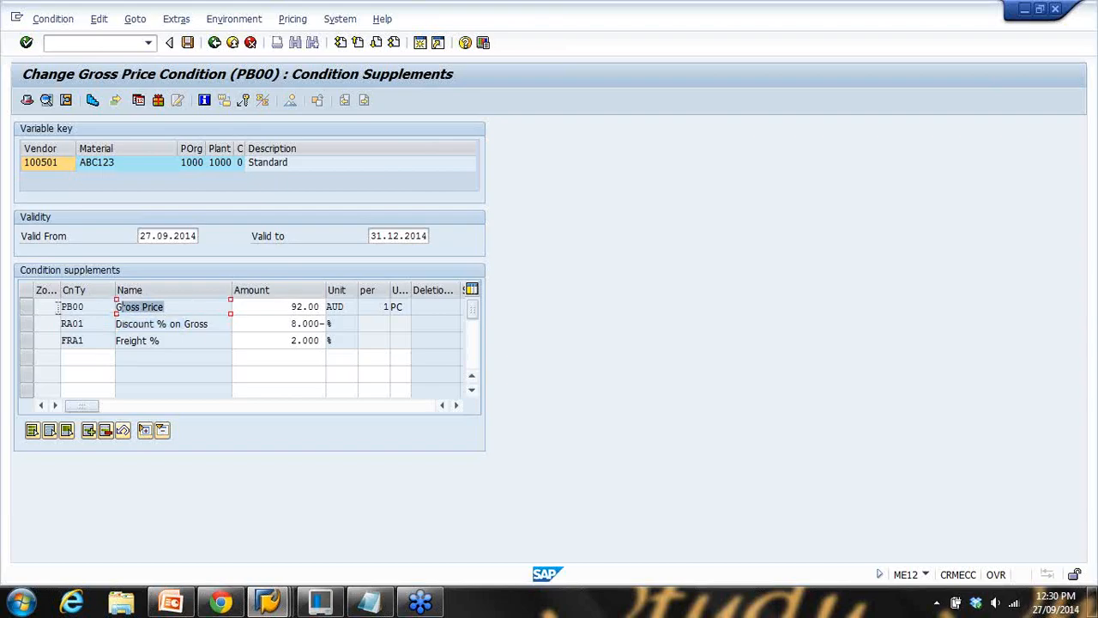
pyautogui.click(170, 603)
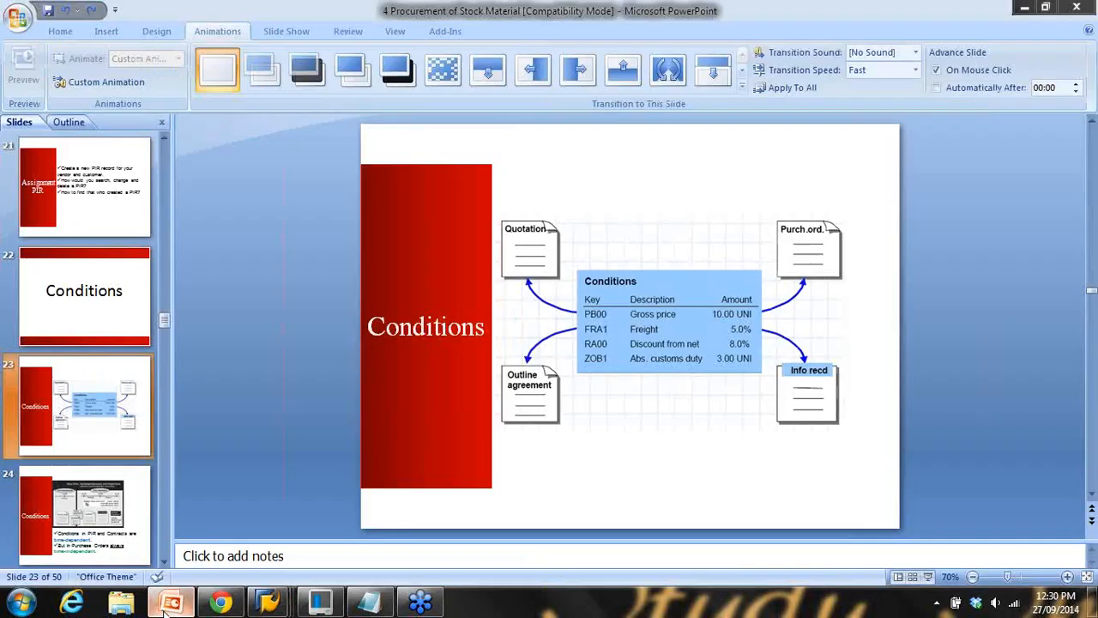
pyautogui.click(170, 603)
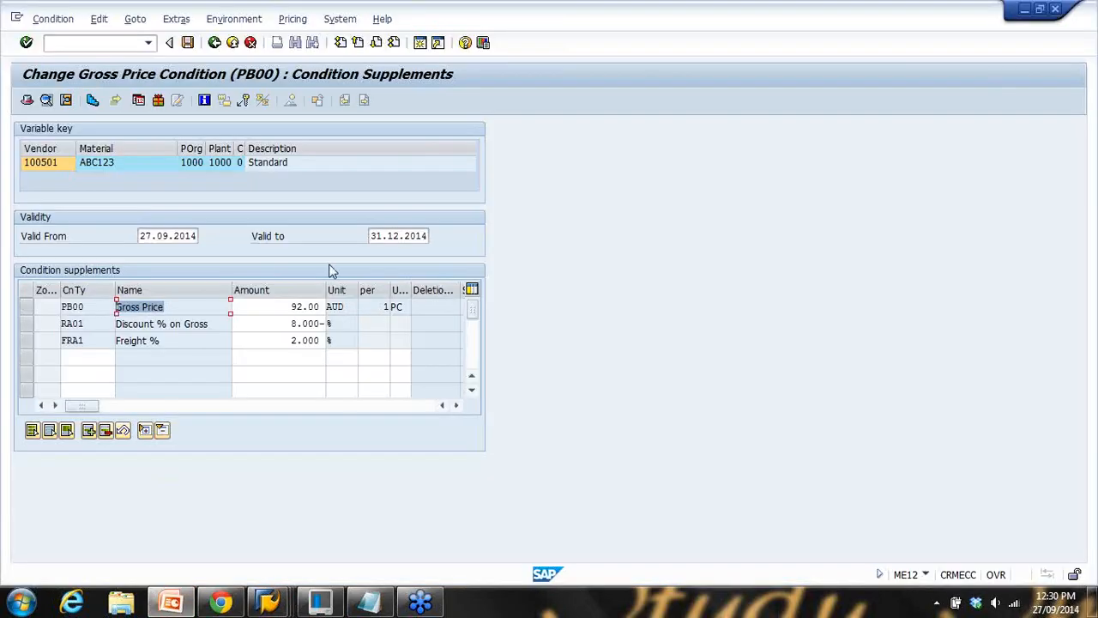
pyautogui.click(186, 43)
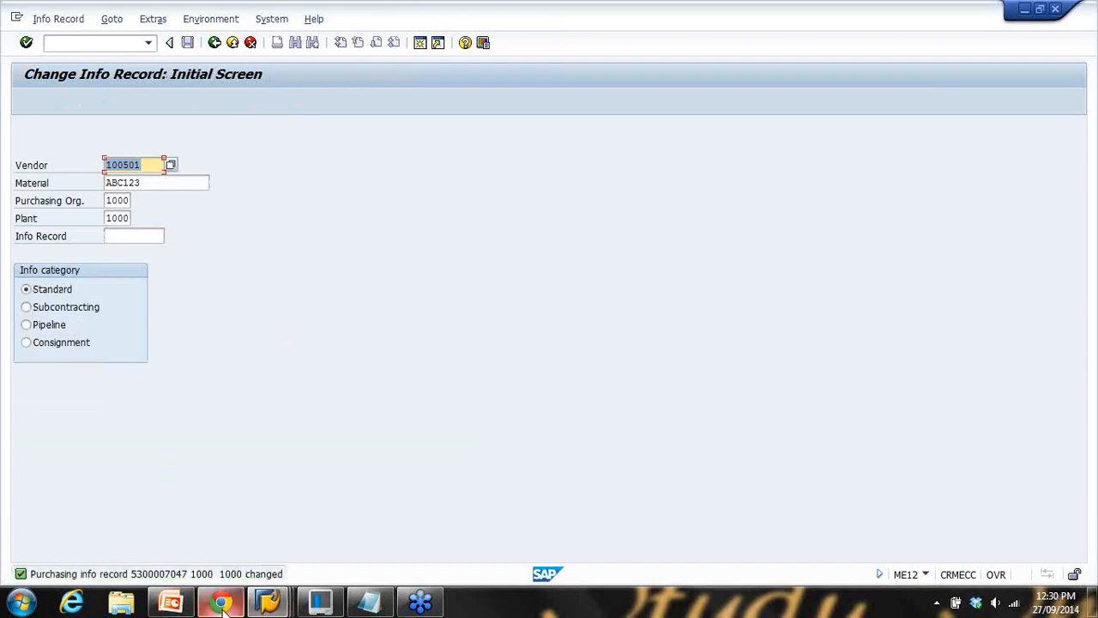
pyautogui.click(170, 603)
# Present the Conditions slide full screen, then return to the SAP Change Info Record screen
pyautogui.click(928, 577)
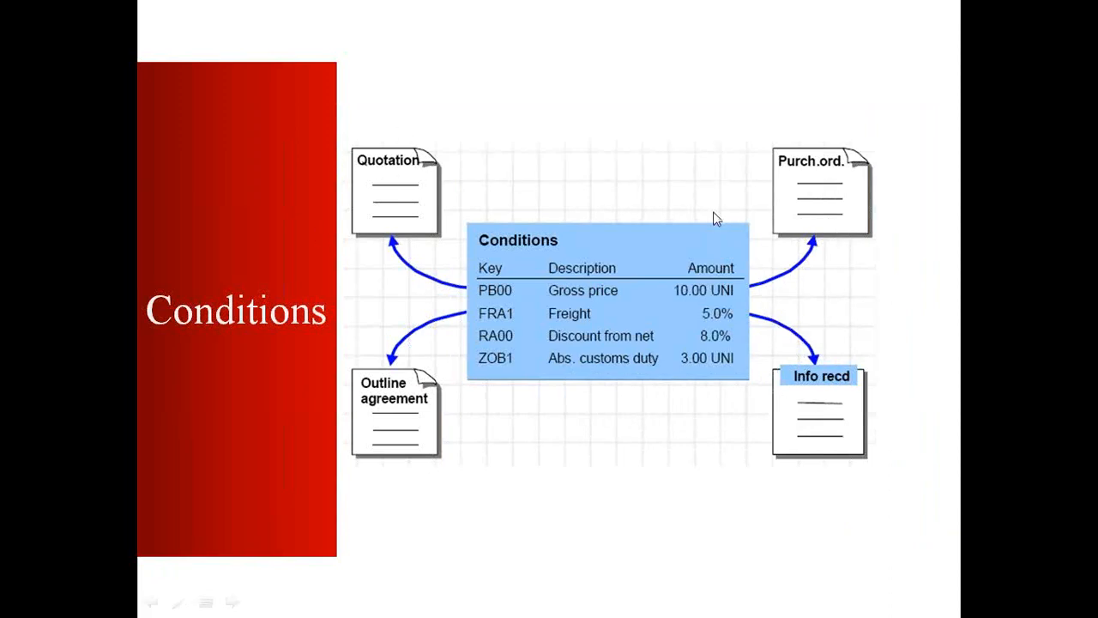
pyautogui.press('Escape')
pyautogui.moveTo(264, 599)
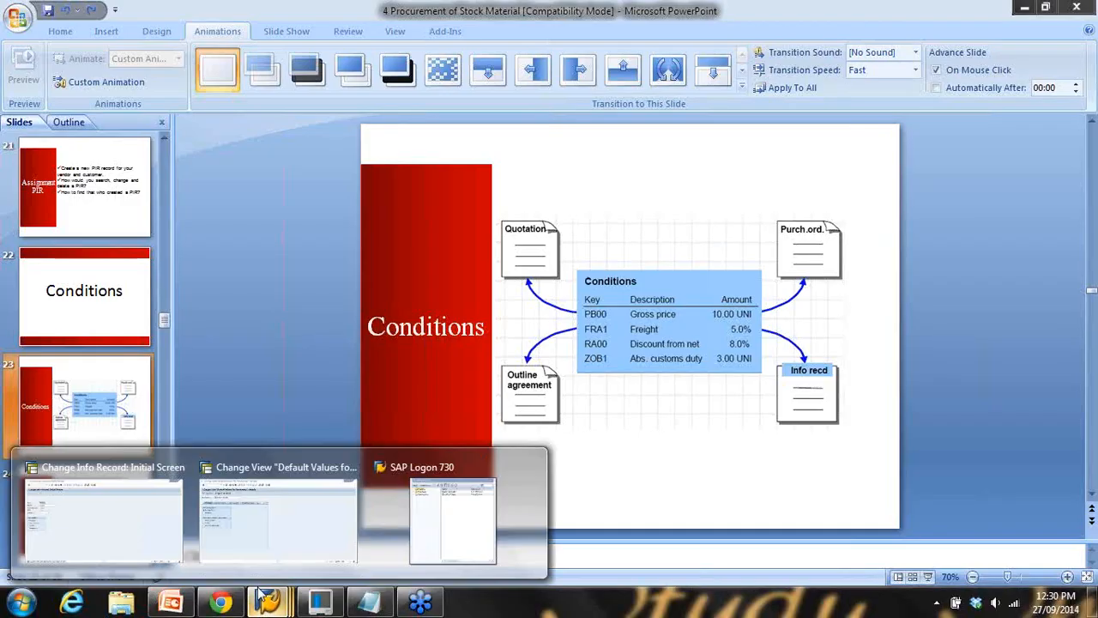
pyautogui.click(158, 536)
pyautogui.click(104, 43)
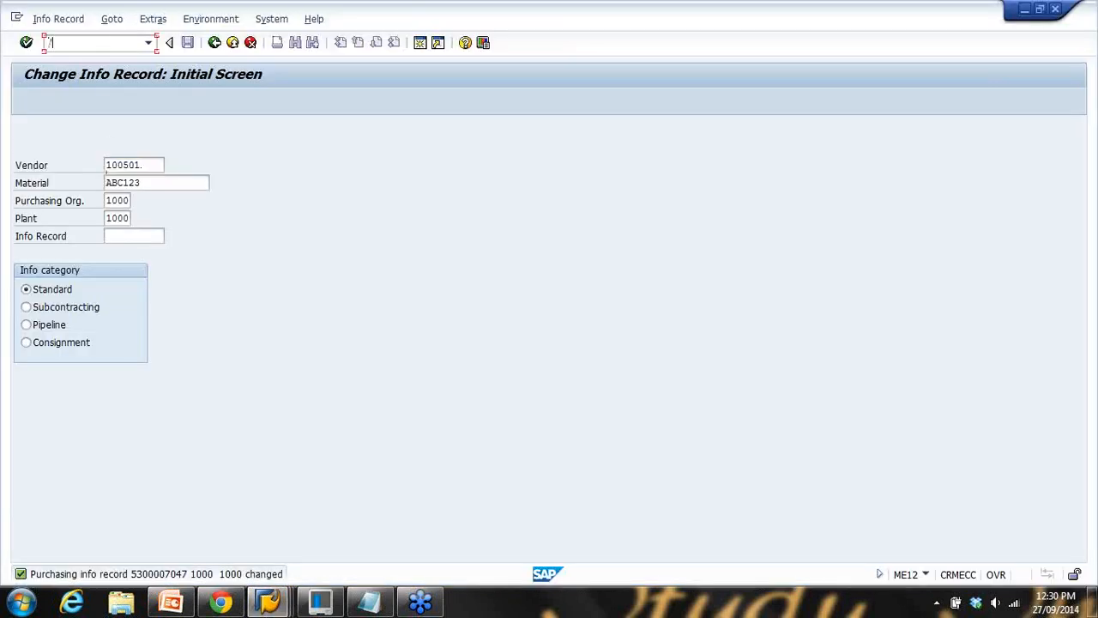
# Open the pricing conditions of quotation item 10 via /NME47
pyautogui.write('/NME47')
pyautogui.press('Return')
pyautogui.press('Return')
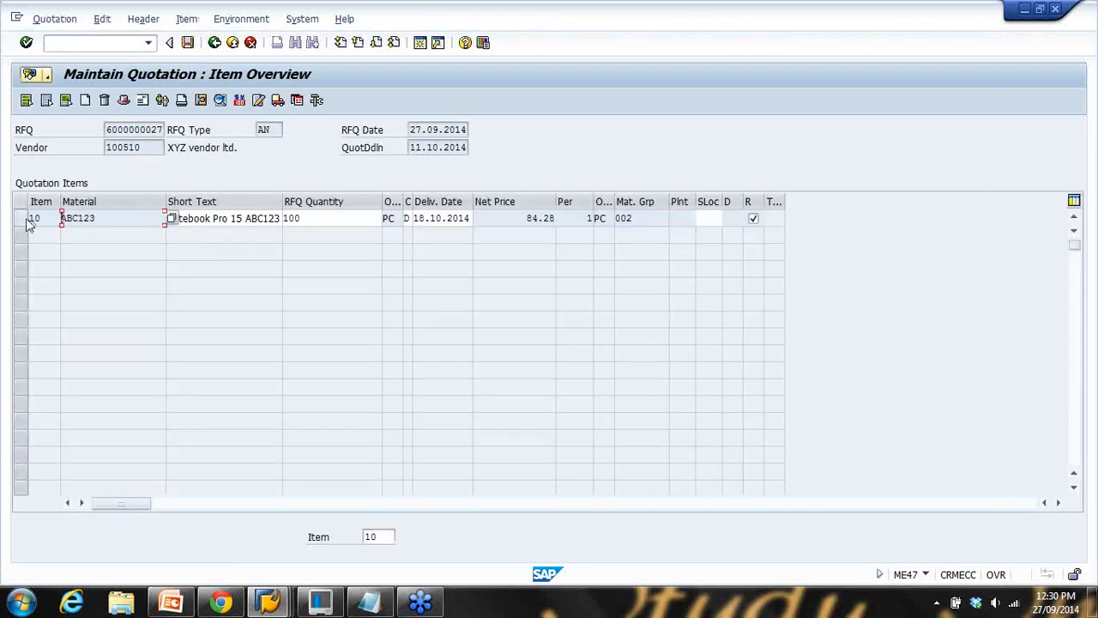
pyautogui.click(24, 219)
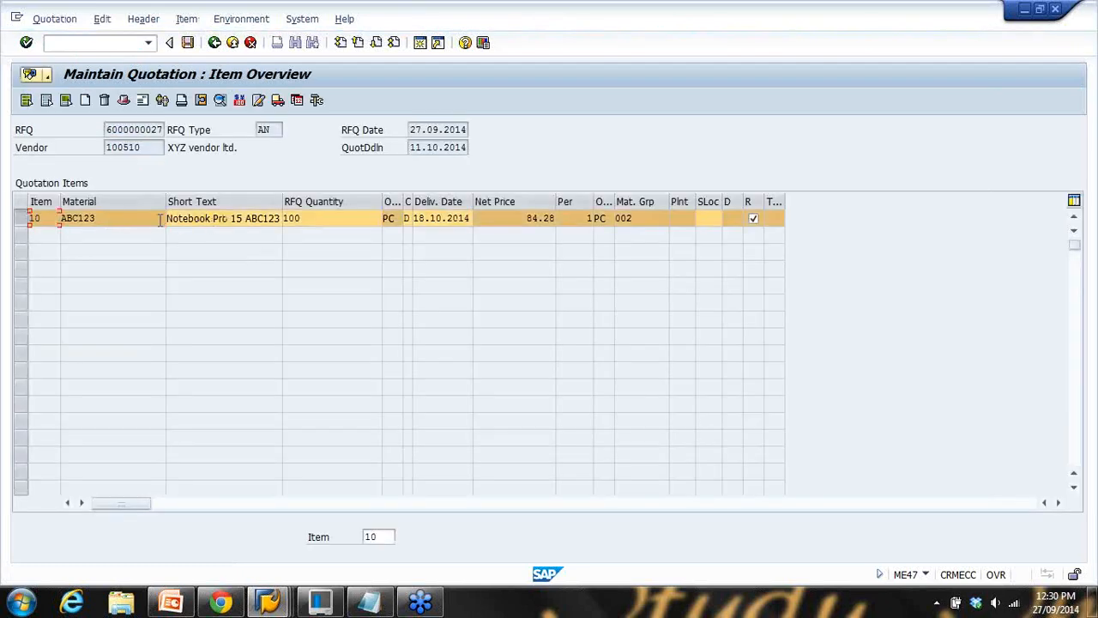
pyautogui.click(239, 100)
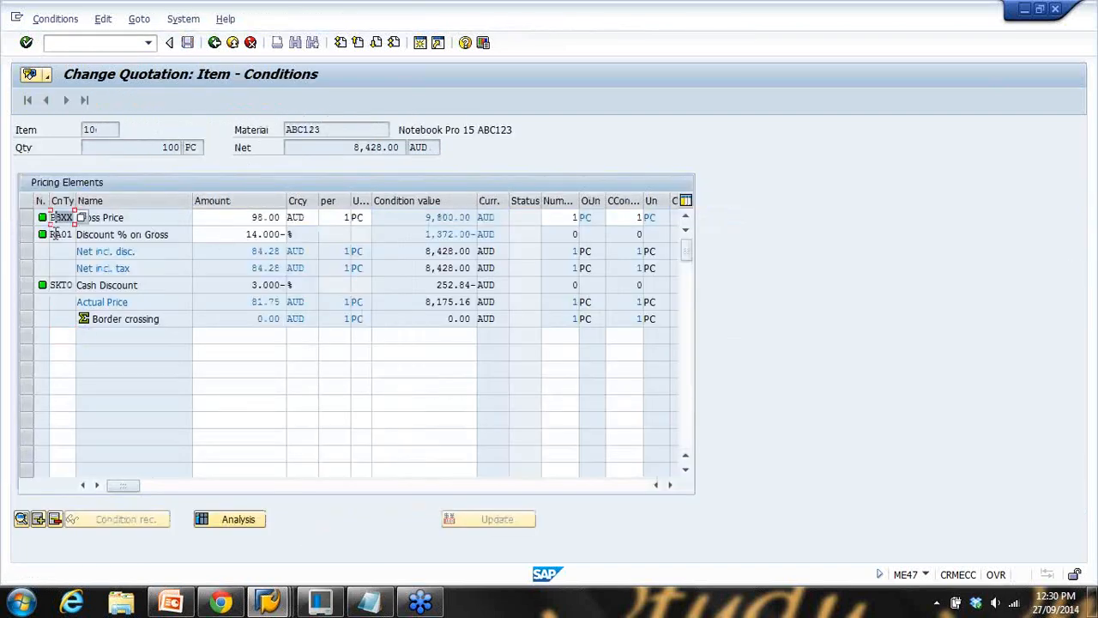
# Add a 3% FRA1 Freight % condition to the item and save the quotation
pyautogui.click(80, 335)
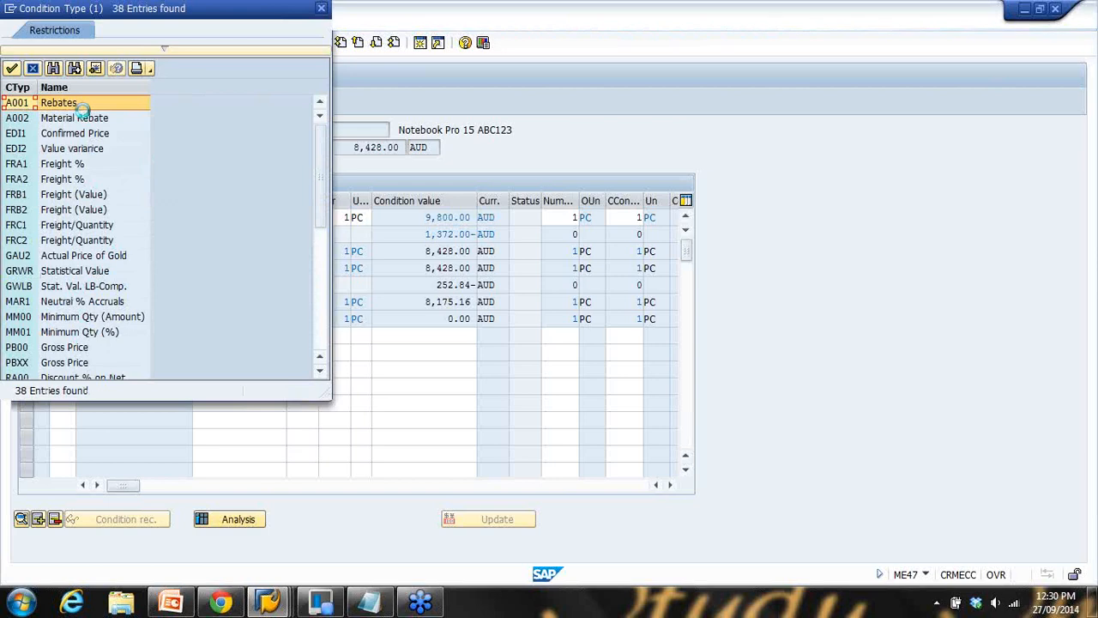
pyautogui.doubleClick(59, 164)
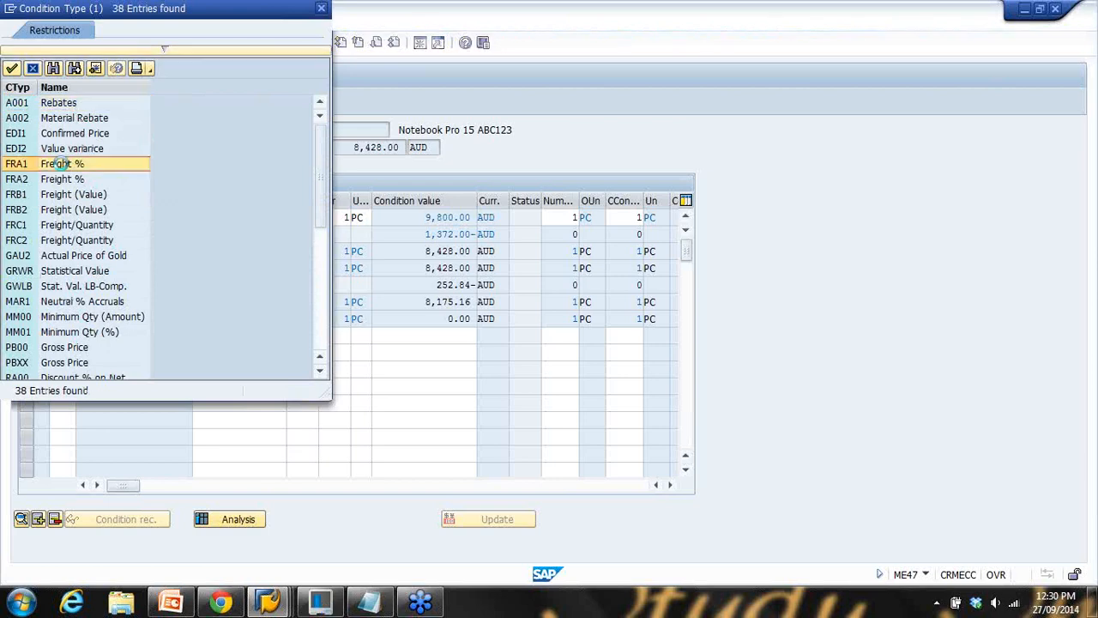
pyautogui.click(250, 341)
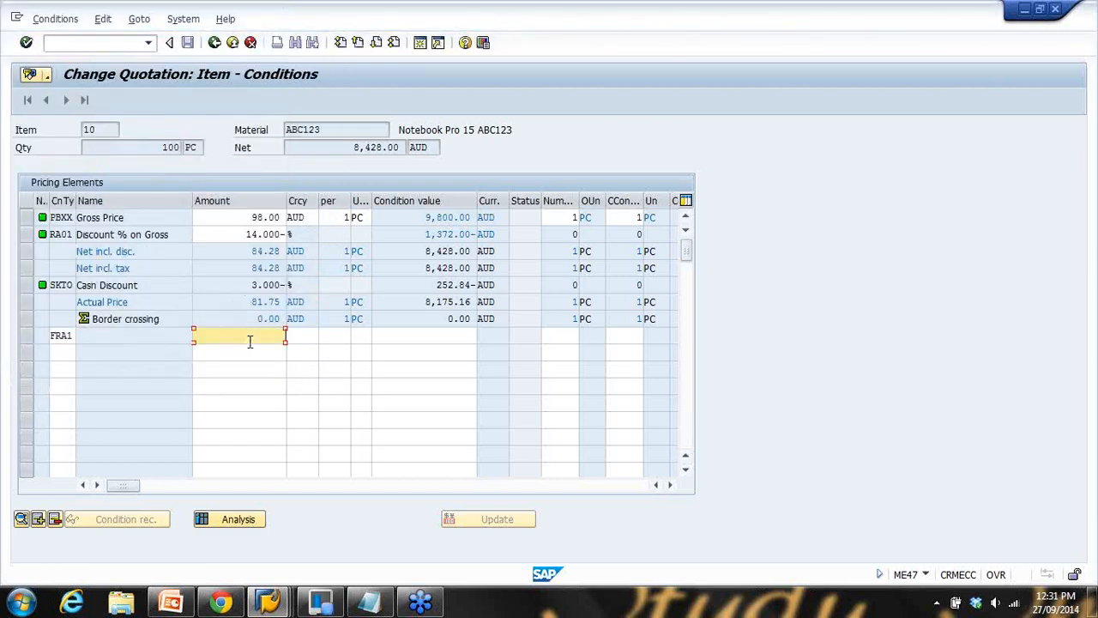
pyautogui.write('3')
pyautogui.press('Return')
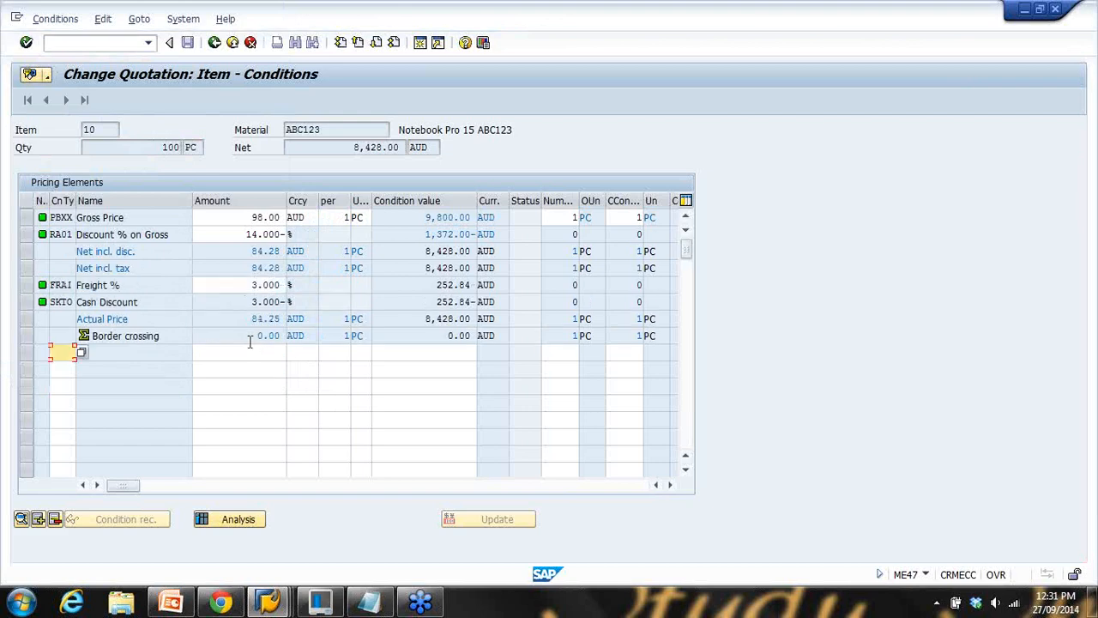
pyautogui.click(120, 285)
pyautogui.click(202, 285)
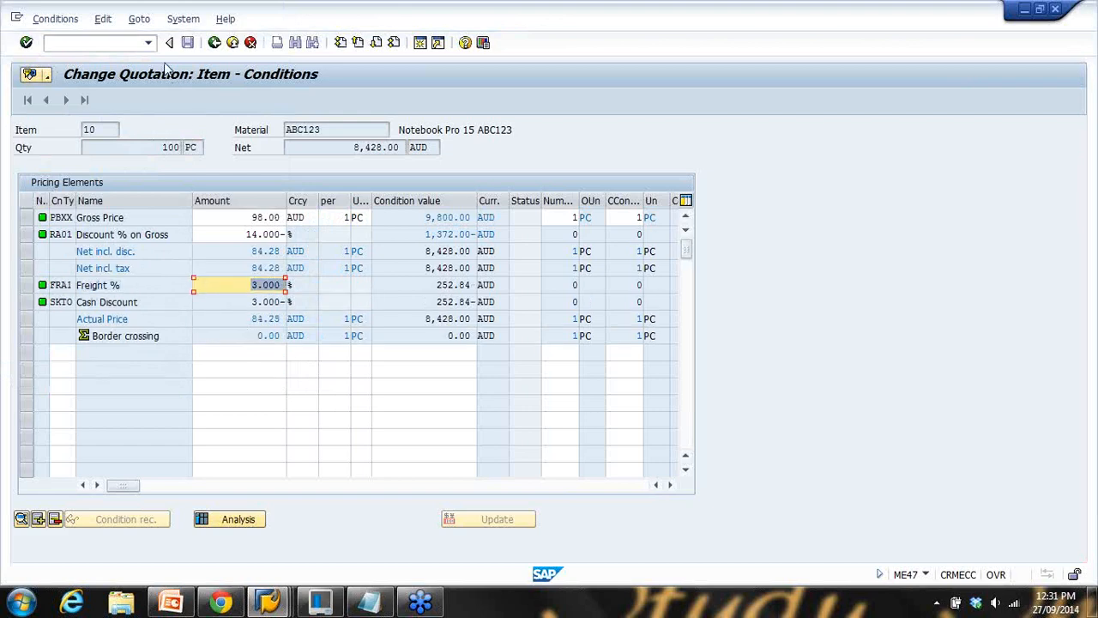
pyautogui.click(215, 45)
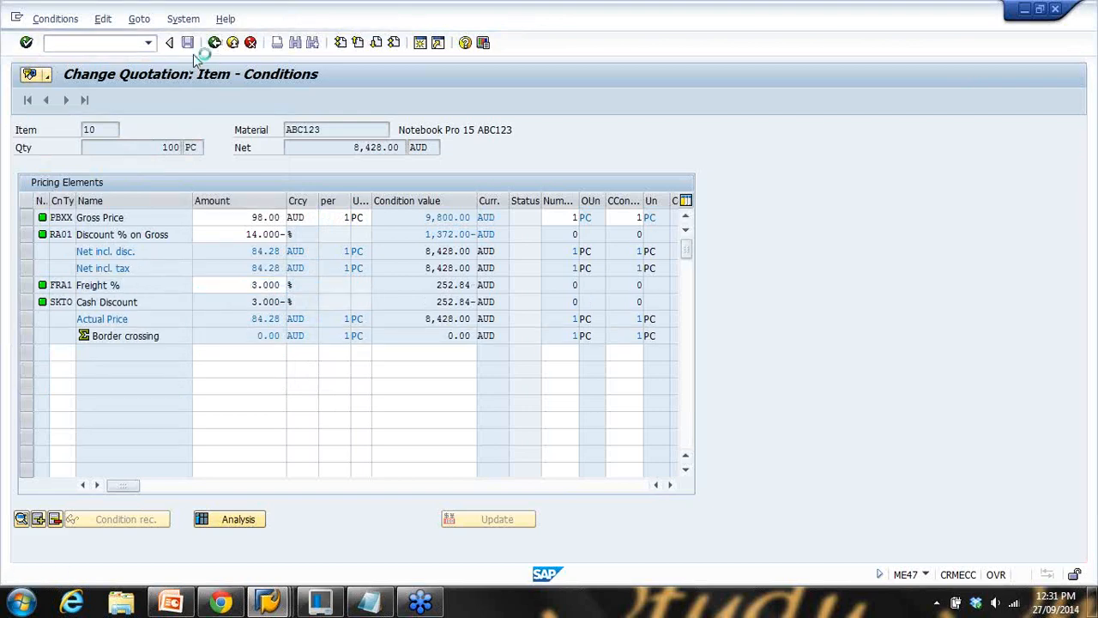
pyautogui.click(192, 47)
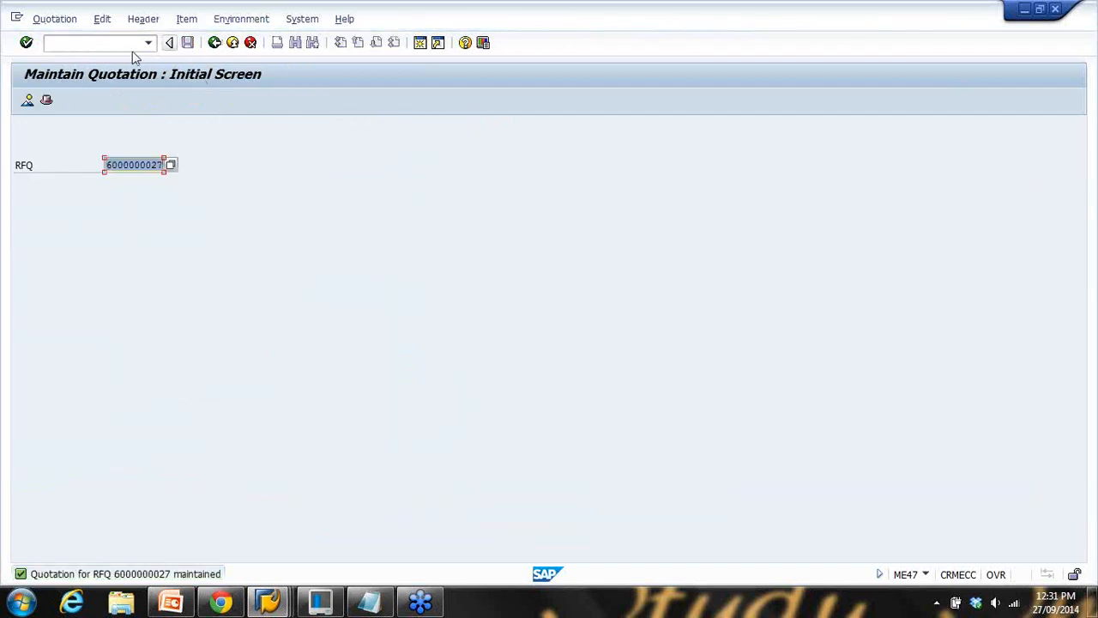
# Review the purchase order's pricing elements and find FRA1 in the condition types without adding it
pyautogui.click(111, 49)
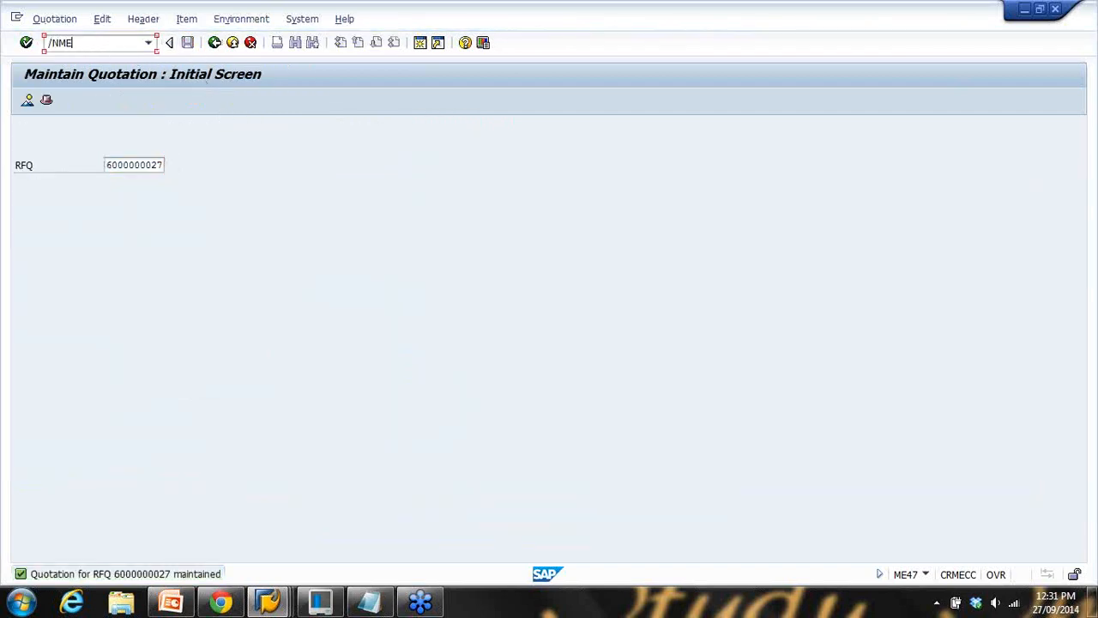
pyautogui.press('Return')
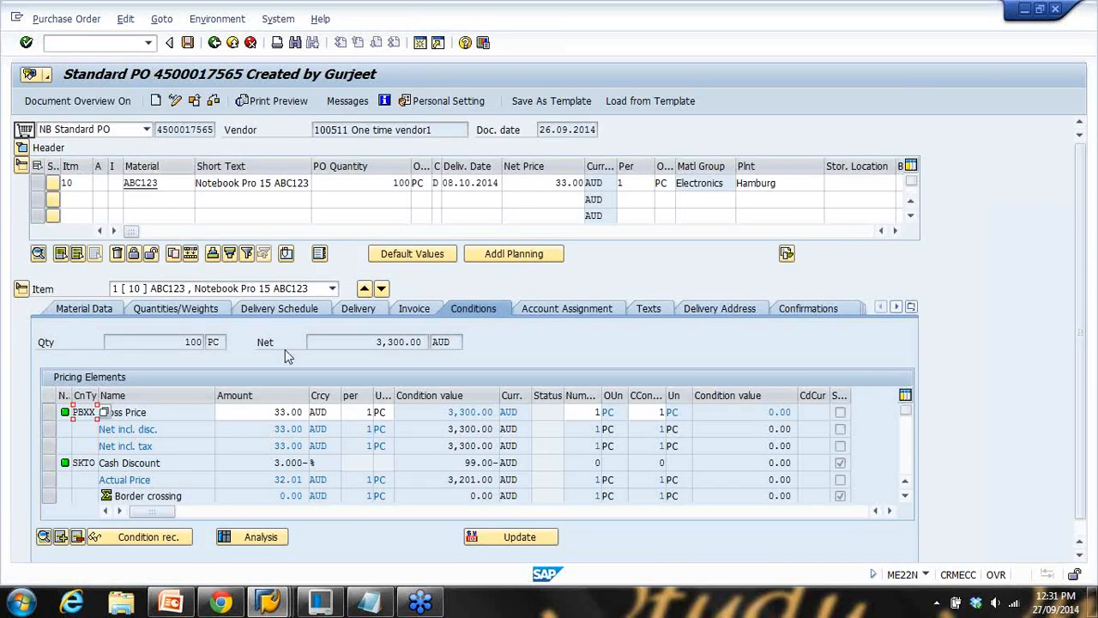
pyautogui.scroll(-1, 165, 430)
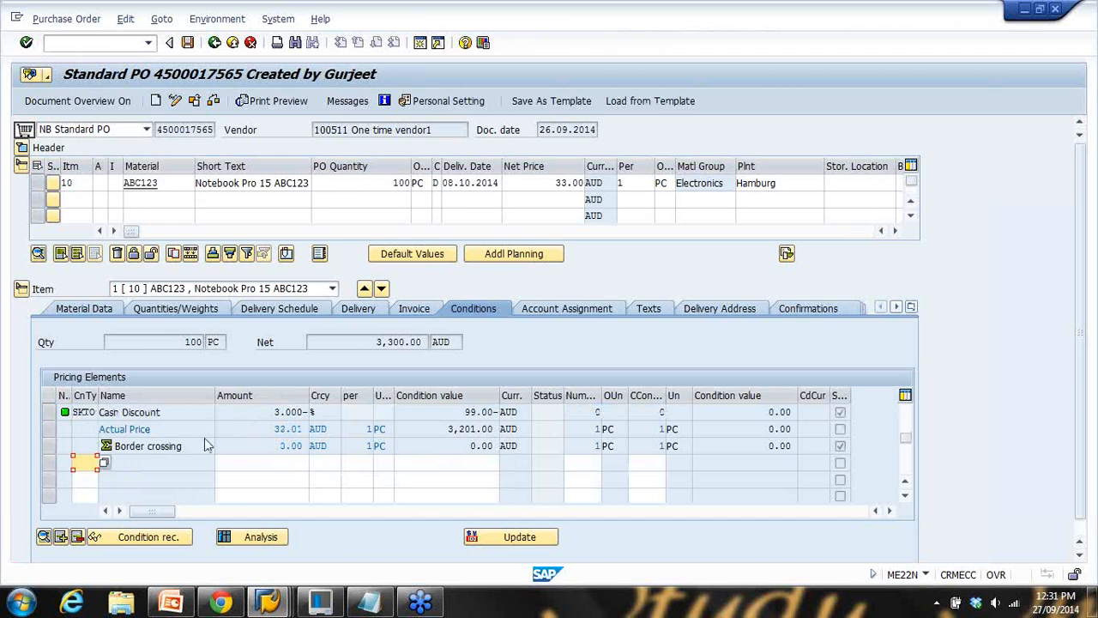
pyautogui.scroll(1, 130, 476)
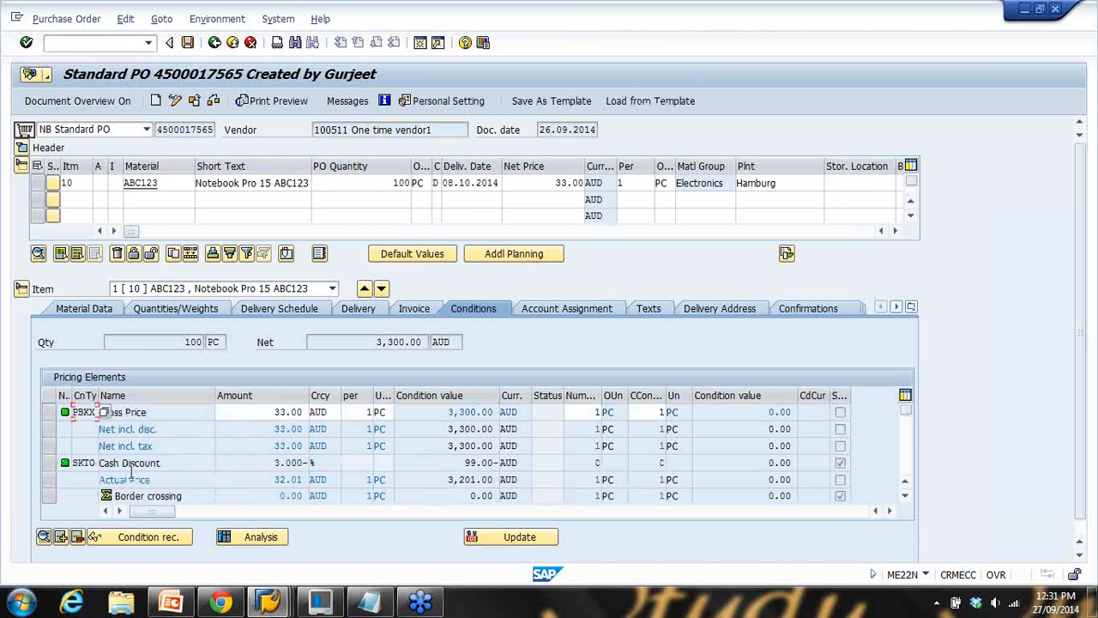
pyautogui.scroll(-1, 130, 477)
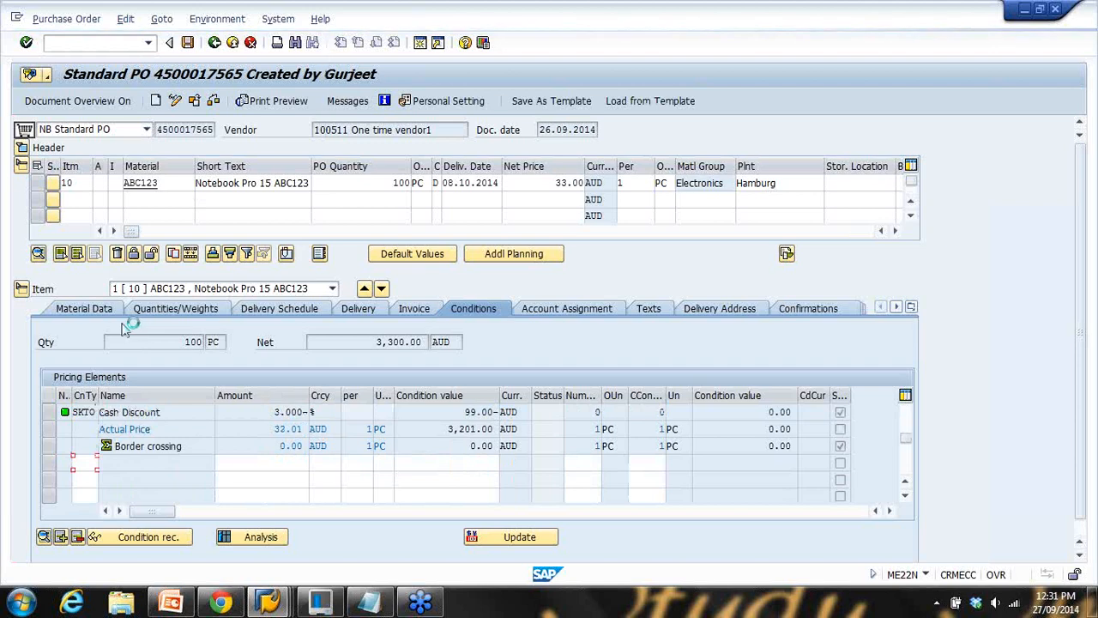
pyautogui.click(140, 163)
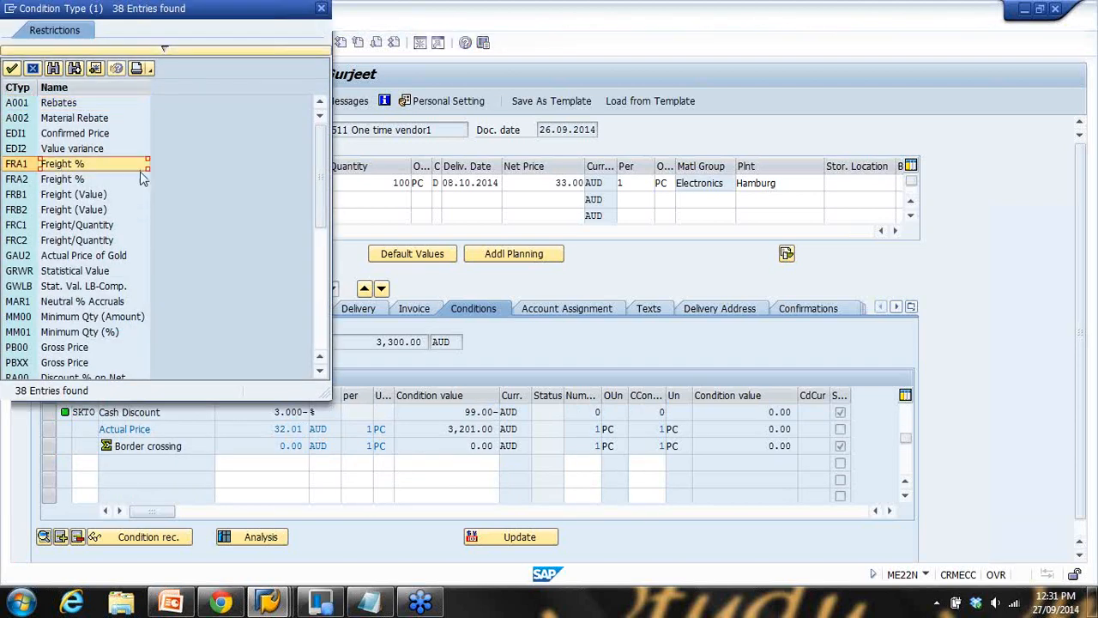
pyautogui.click(321, 9)
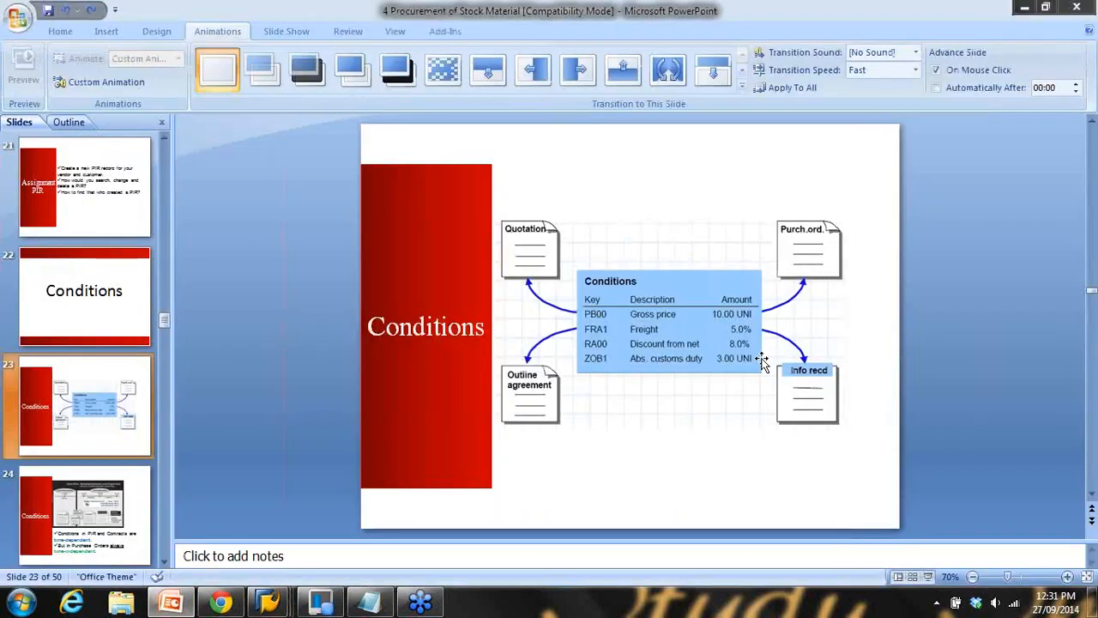
pyautogui.click(170, 602)
# Present slides 23 and 24: PIR and contract conditions are time-dependent, PO conditions time-independent
pyautogui.click(927, 577)
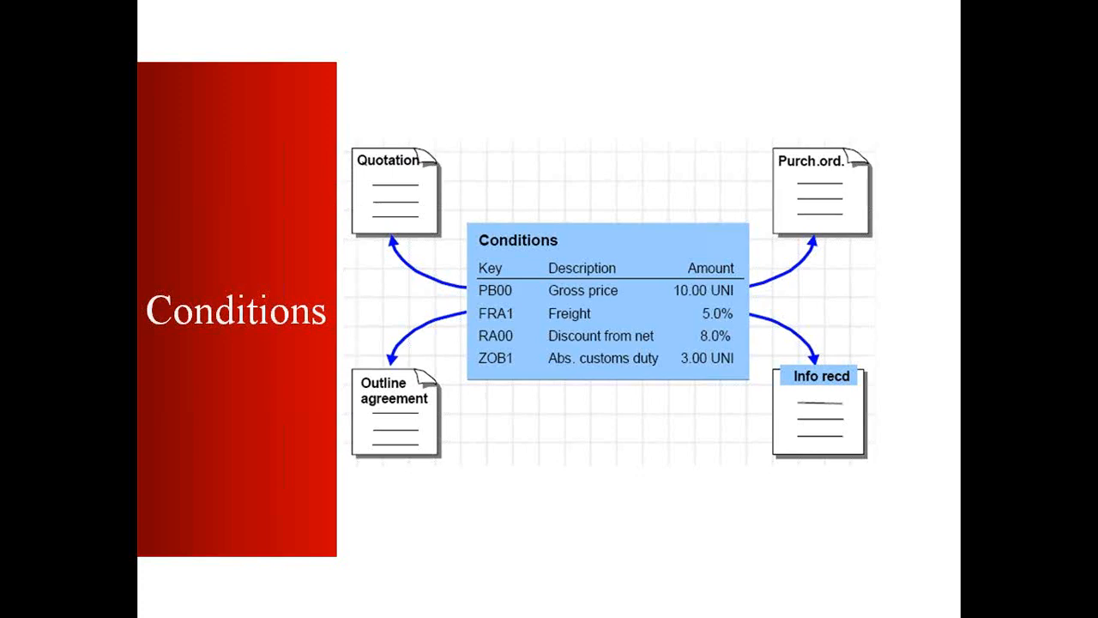
pyautogui.click(530, 277)
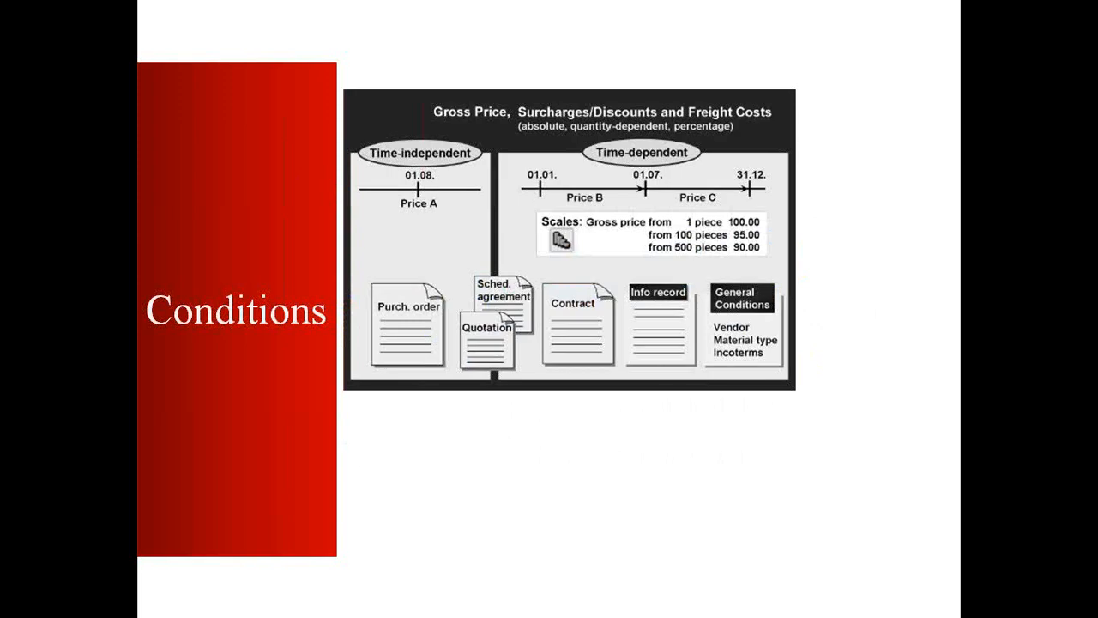
pyautogui.press('Escape')
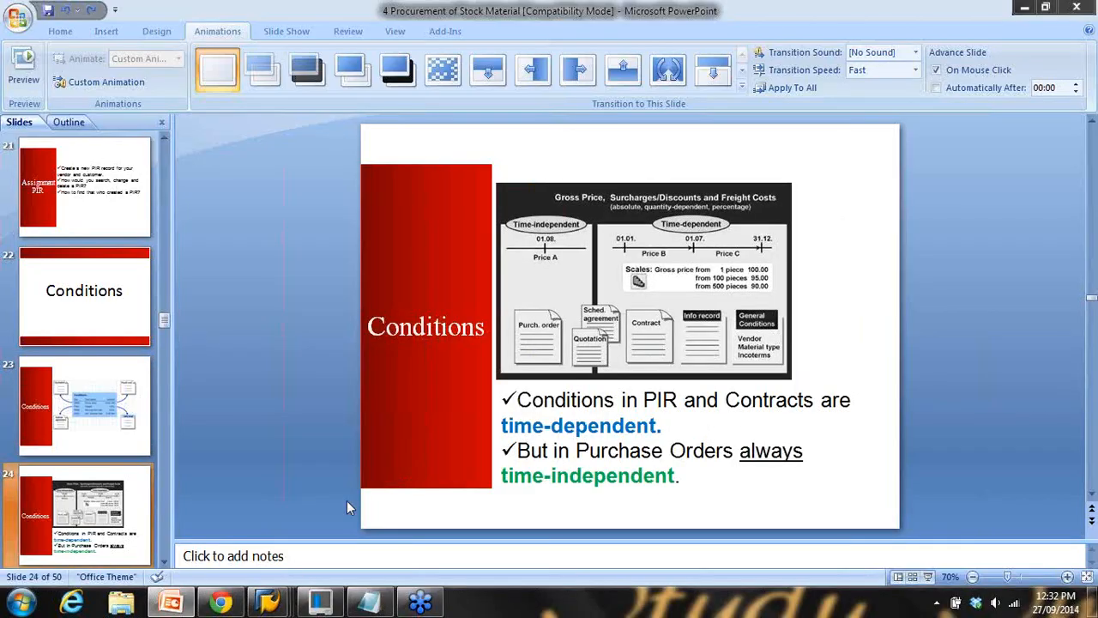
# Open the ABC123 info record's PB00 gross price conditions in ME12
pyautogui.moveTo(268, 601)
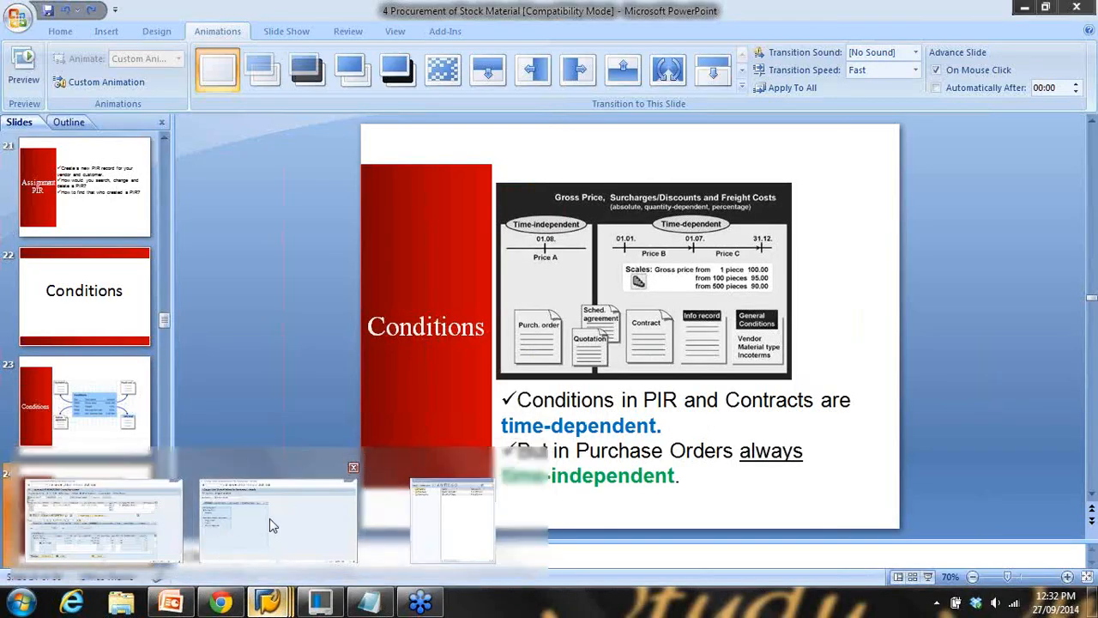
pyautogui.click(270, 518)
pyautogui.click(114, 44)
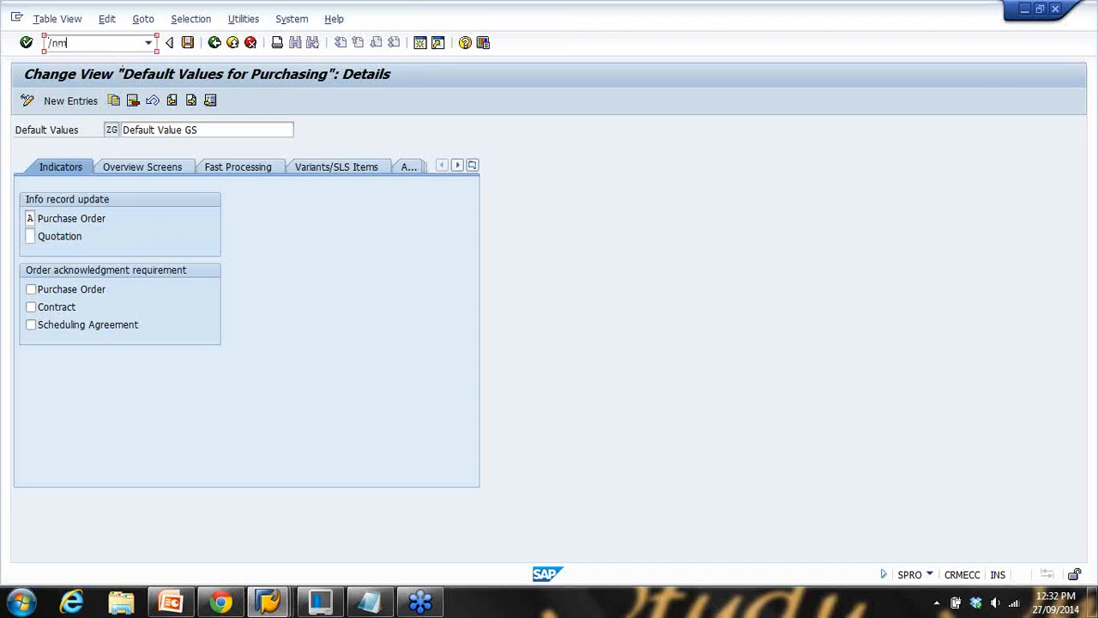
pyautogui.press('Return')
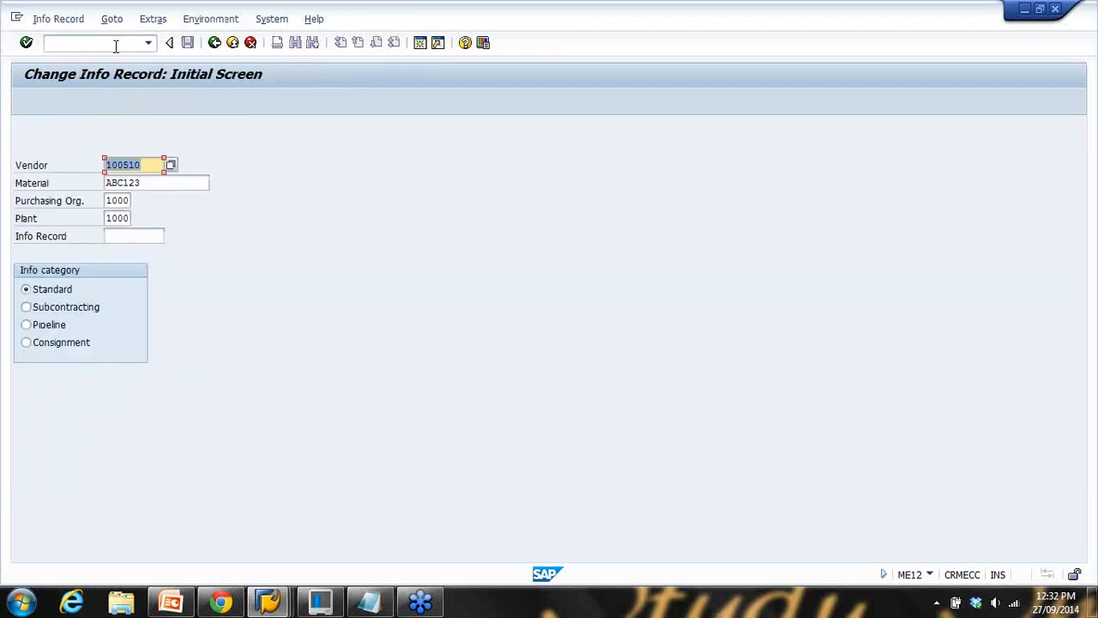
pyautogui.press('Return')
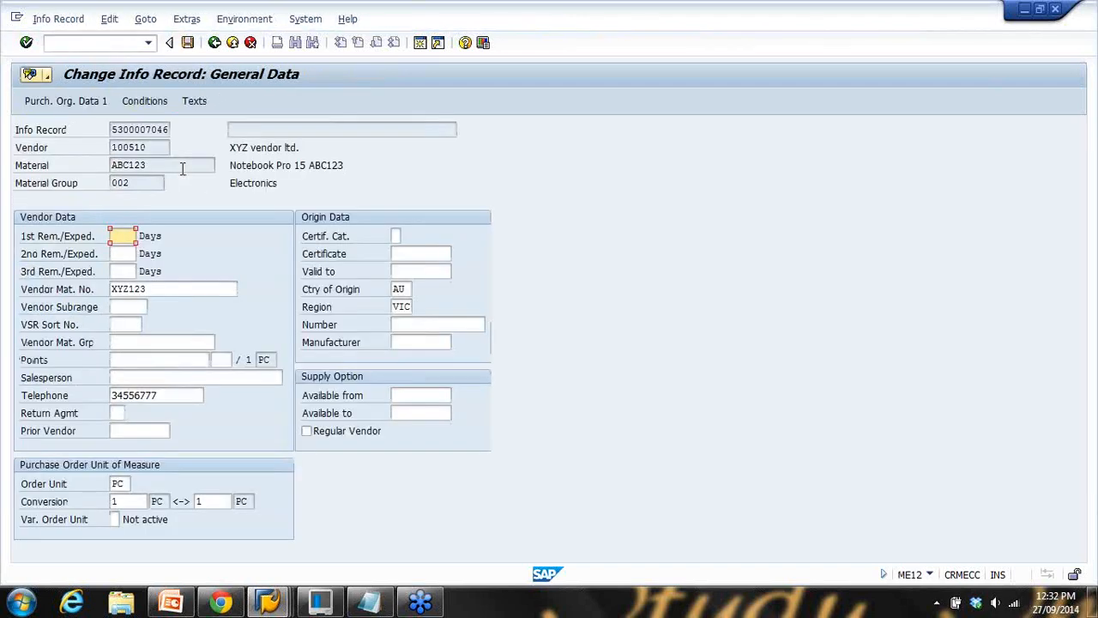
pyautogui.press('Return')
pyautogui.click(169, 449)
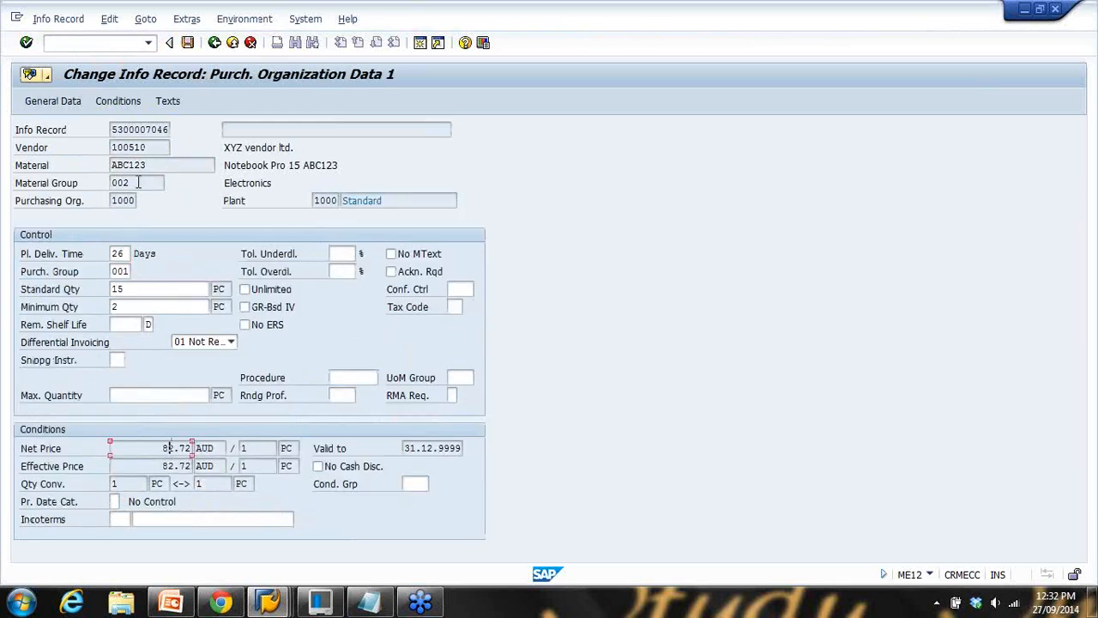
pyautogui.click(116, 104)
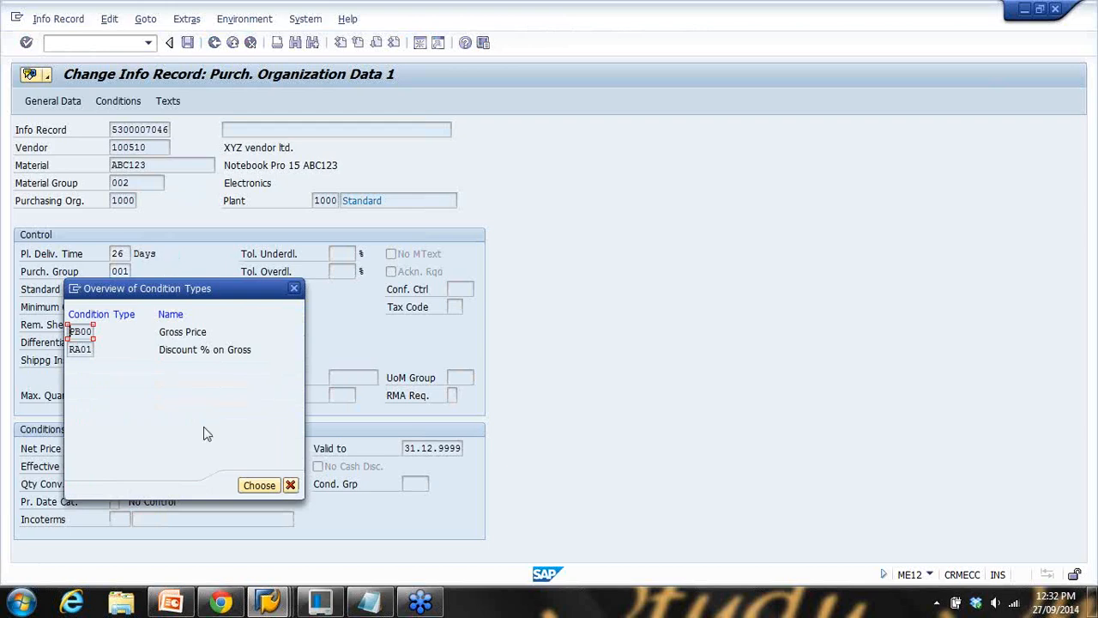
pyautogui.press('Return')
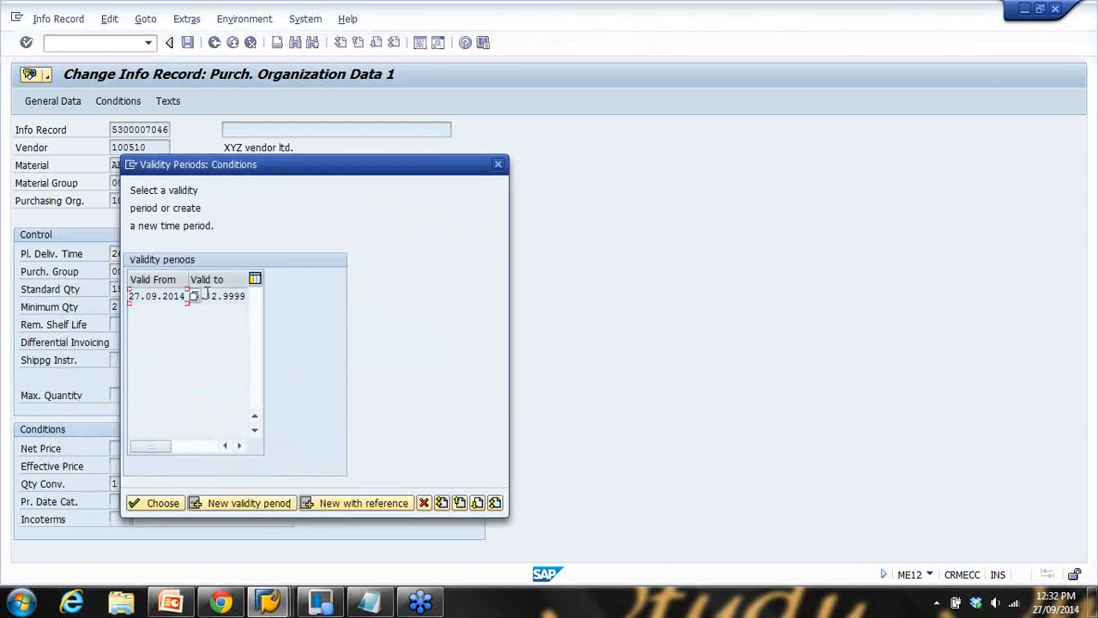
# Show the 27.09.2014–31.12.9999 validity period with 88.00 AUD gross price and 6% discount
pyautogui.doubleClick(219, 297)
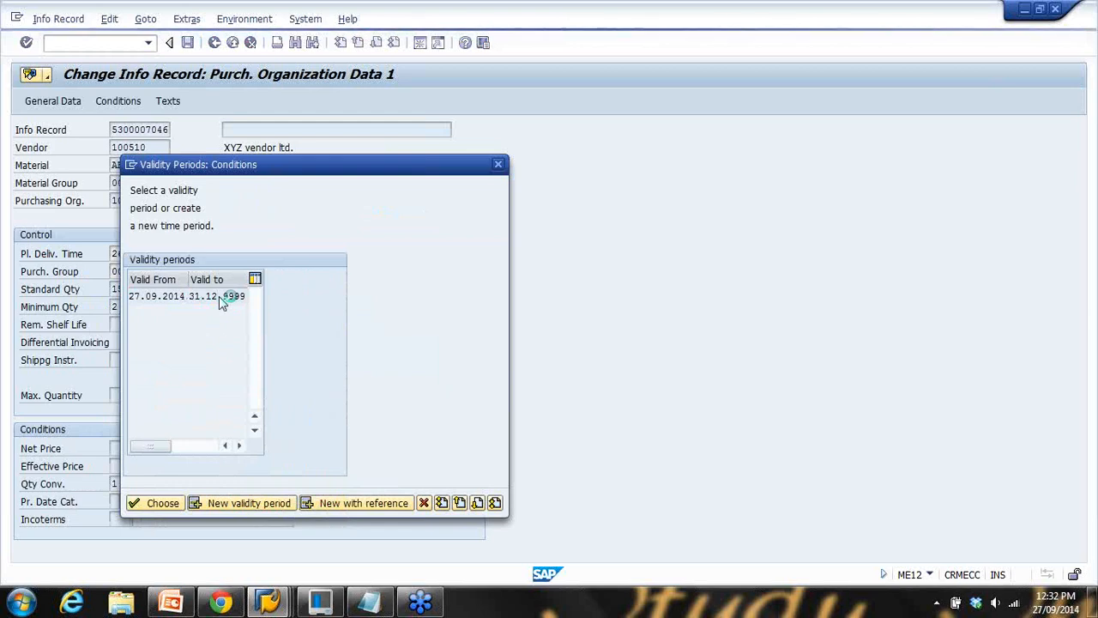
pyautogui.moveTo(213, 308); pyautogui.dragTo(257, 308)
pyautogui.moveTo(223, 324); pyautogui.dragTo(261, 324)
pyautogui.moveTo(139, 236); pyautogui.dragTo(226, 236)
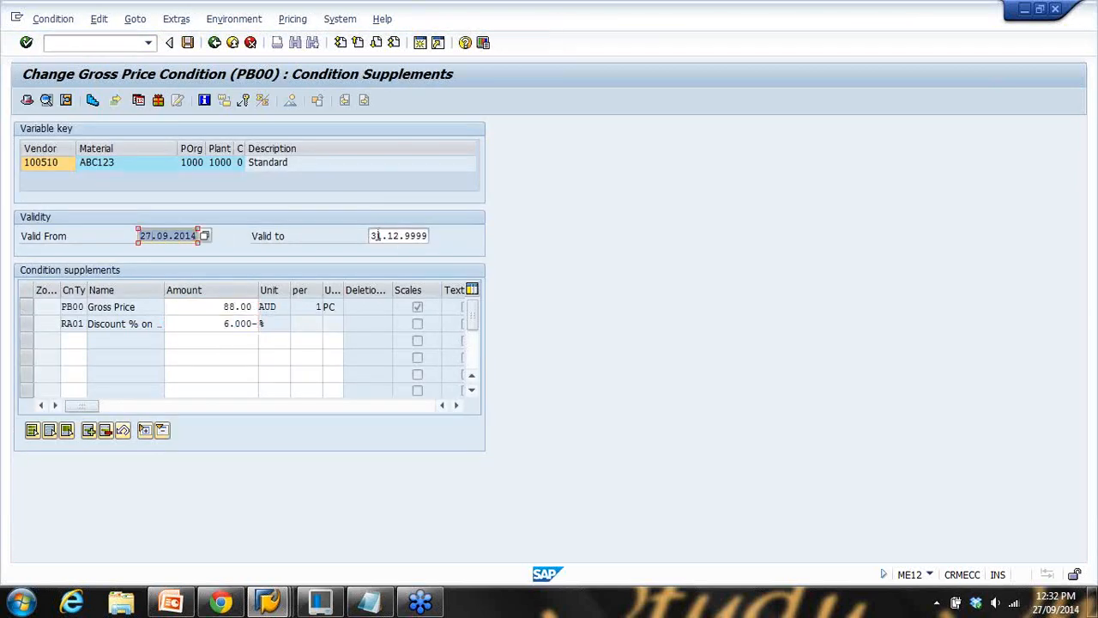
pyautogui.moveTo(373, 235); pyautogui.dragTo(493, 232)
pyautogui.moveTo(221, 306); pyautogui.dragTo(280, 305)
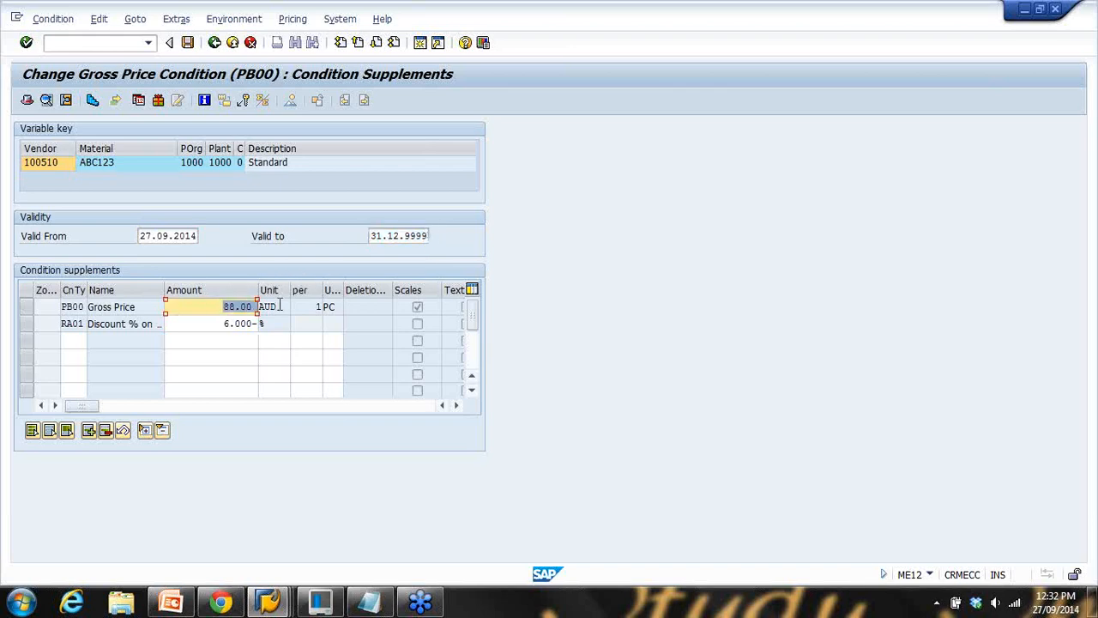
pyautogui.moveTo(139, 236); pyautogui.dragTo(252, 239)
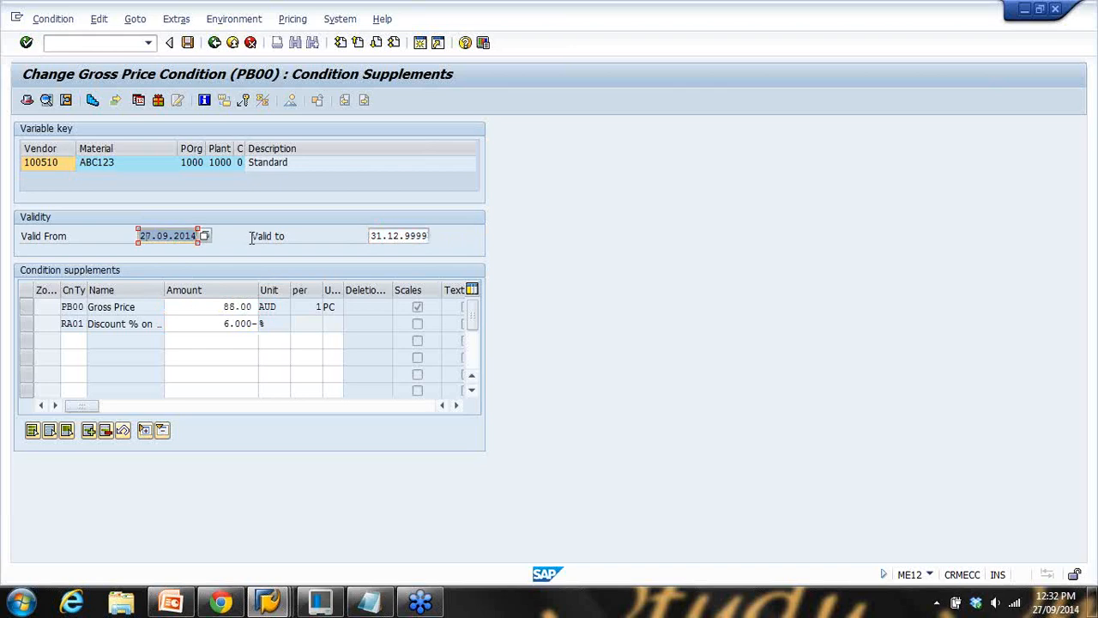
pyautogui.moveTo(376, 236); pyautogui.dragTo(490, 237)
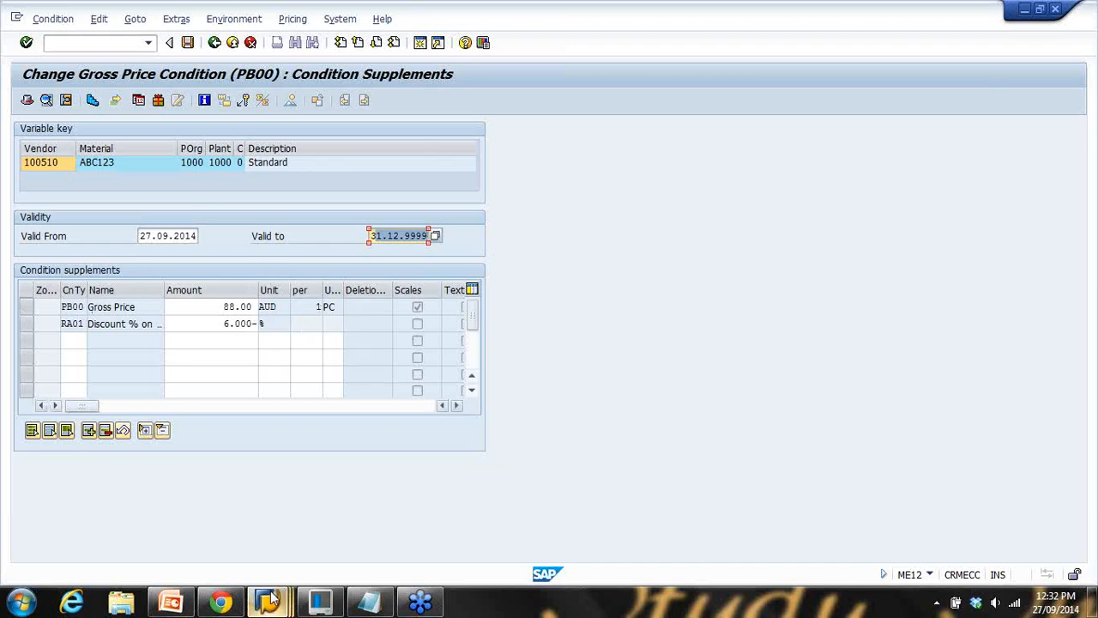
# Present slide 24 full screen, then return to the SAP purchase order
pyautogui.click(171, 604)
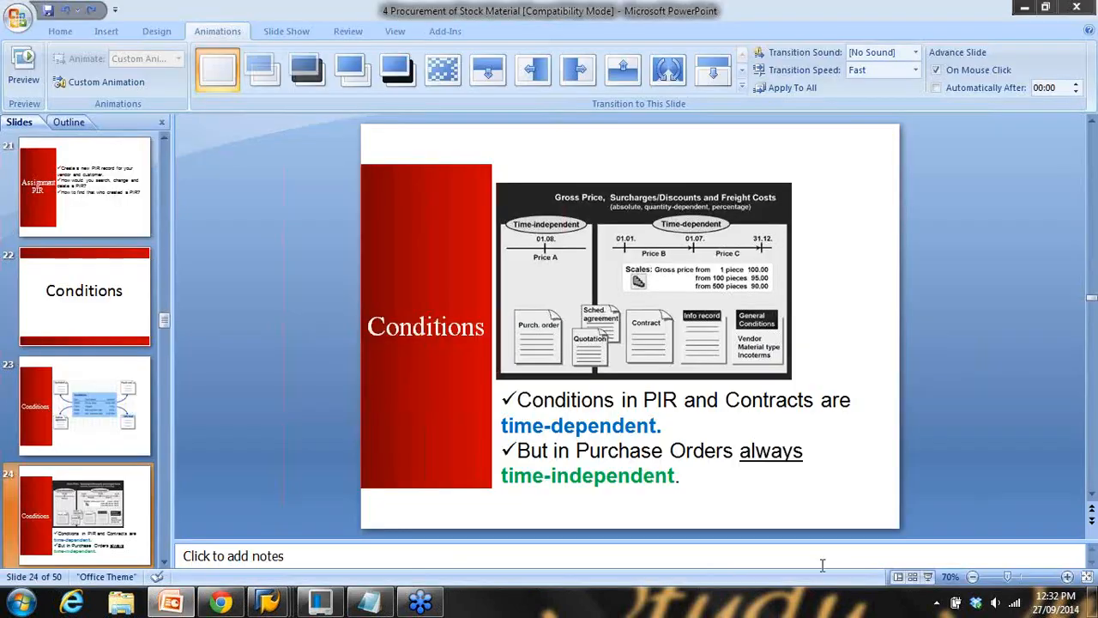
pyautogui.click(939, 585)
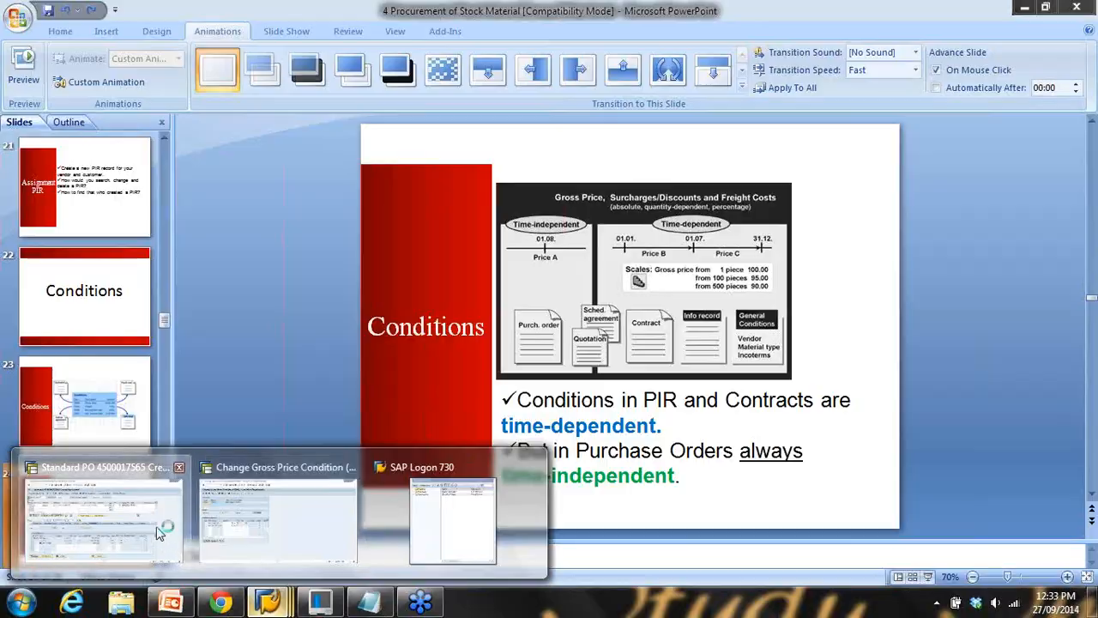
pyautogui.click(314, 544)
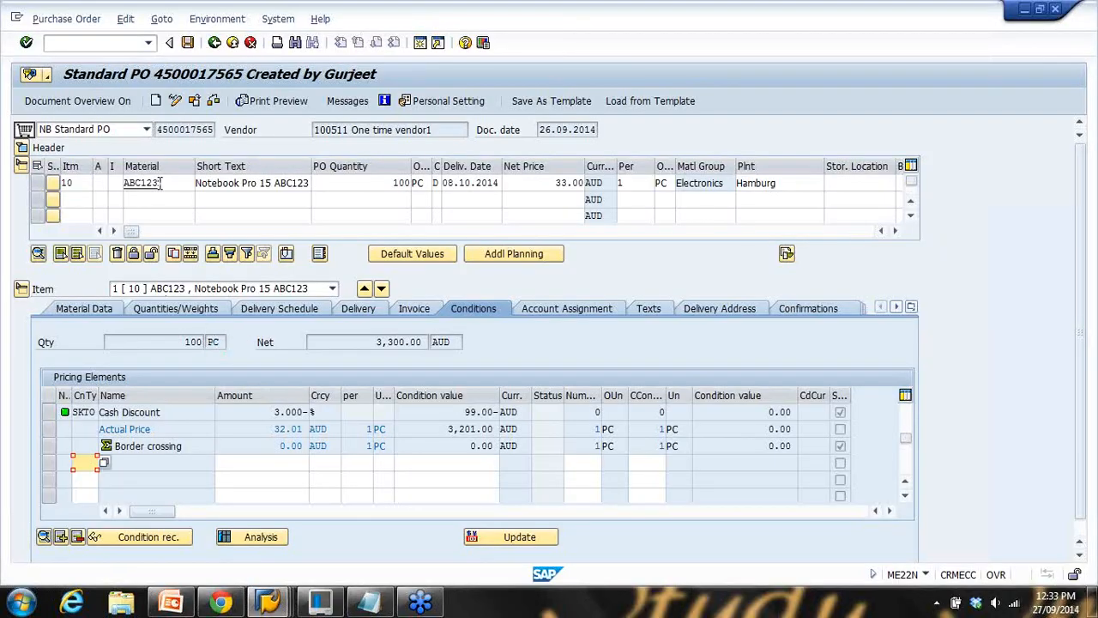
# Scroll the PO pricing elements up to the 33.00 AUD gross price, then return to PowerPoint
pyautogui.click(244, 442)
pyautogui.scroll(1, 243, 441)
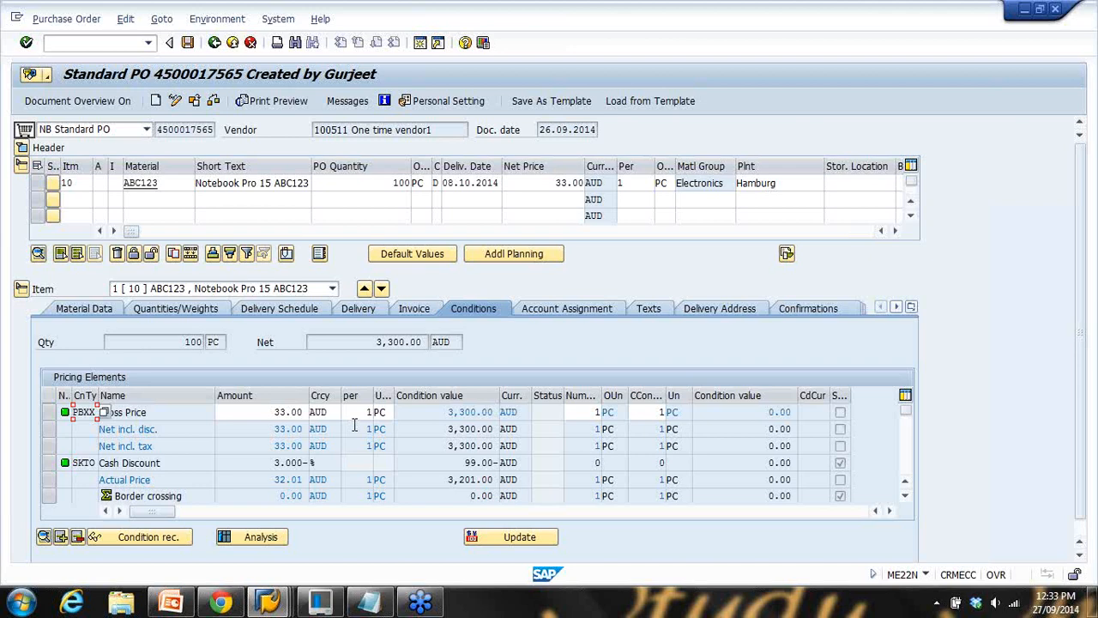
pyautogui.click(171, 603)
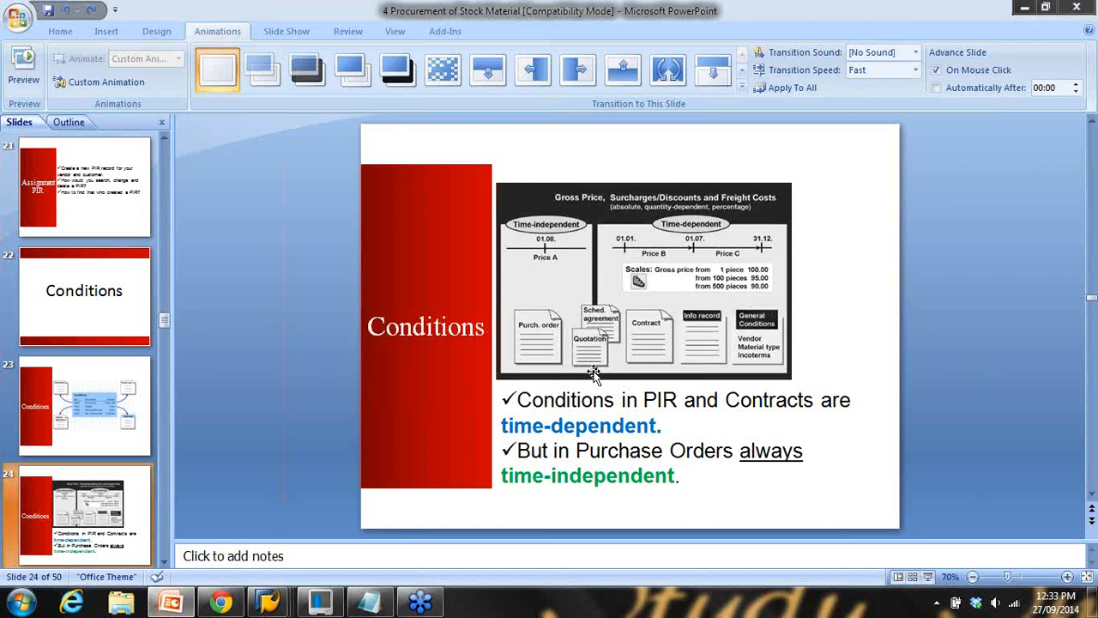
pyautogui.doubleClick(659, 400)
pyautogui.moveTo(727, 401); pyautogui.dragTo(817, 401)
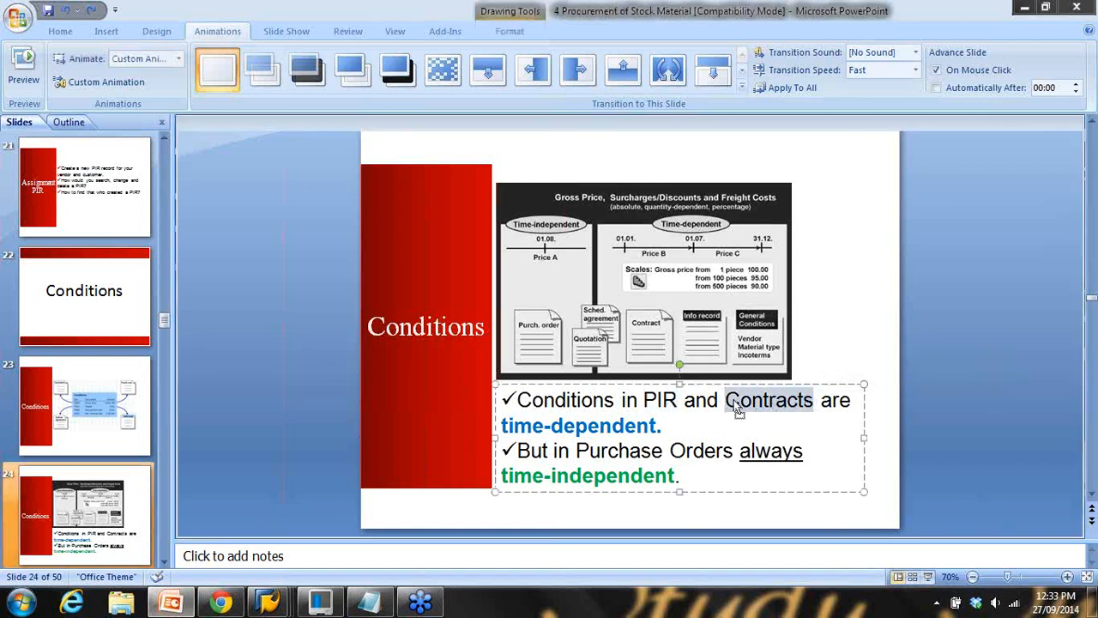
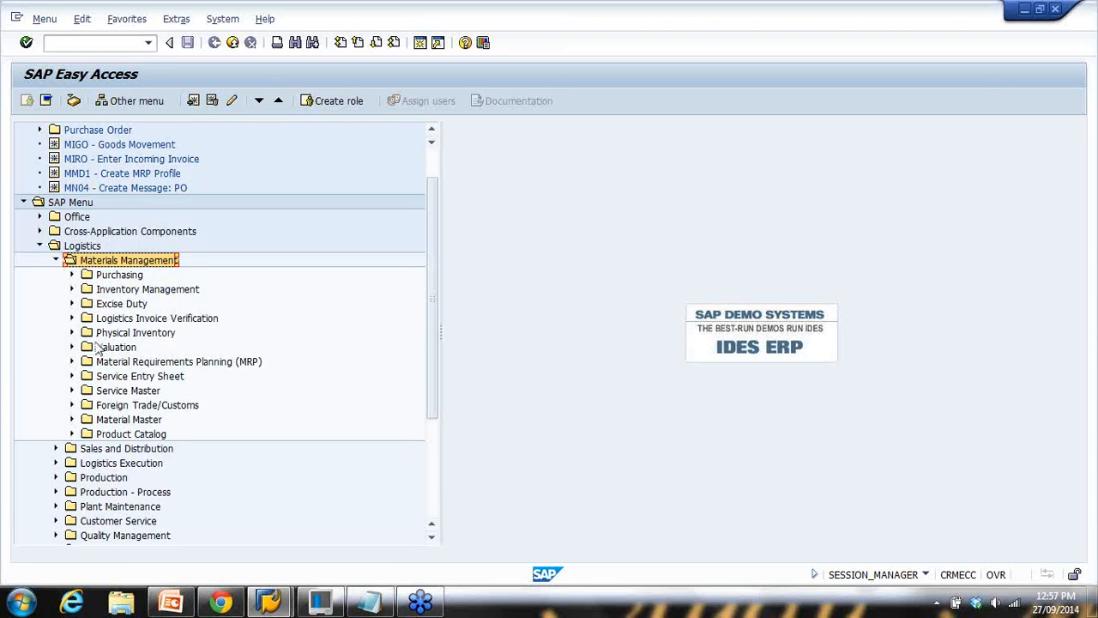
# Expand Inventory Management > Environment > Stock to reveal MMBE, checking the Stock Overview slide
pyautogui.click(73, 290)
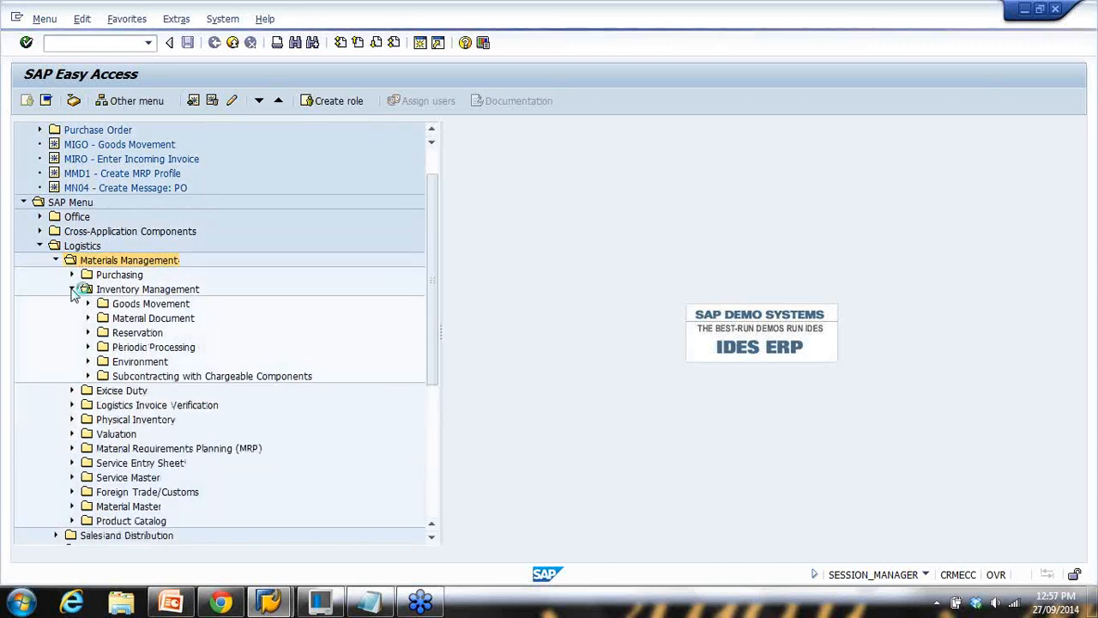
pyautogui.click(89, 305)
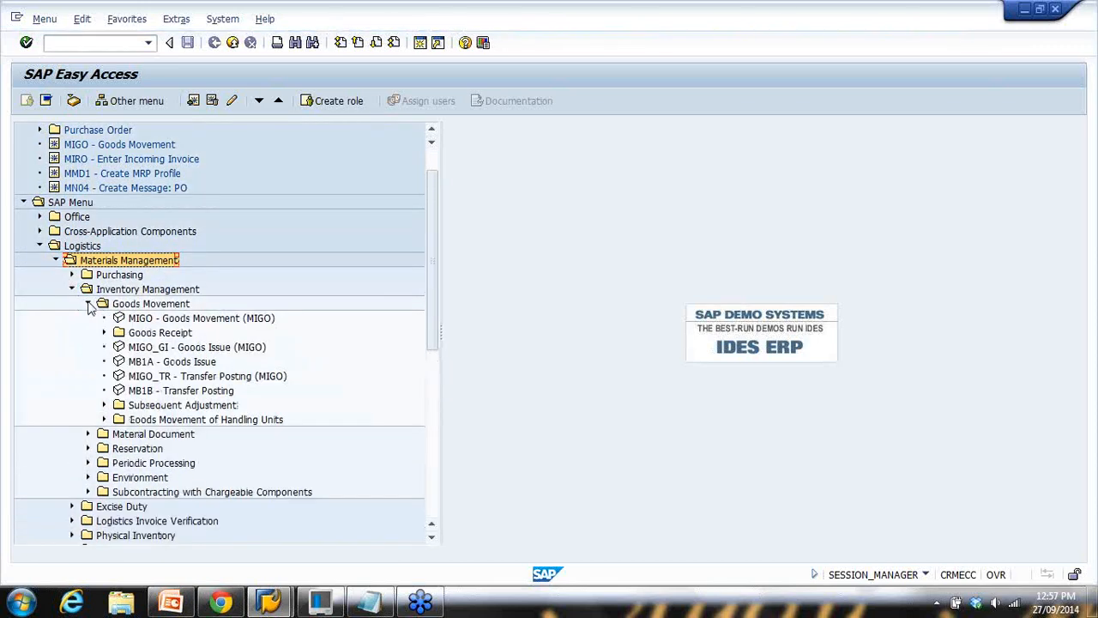
pyautogui.click(88, 304)
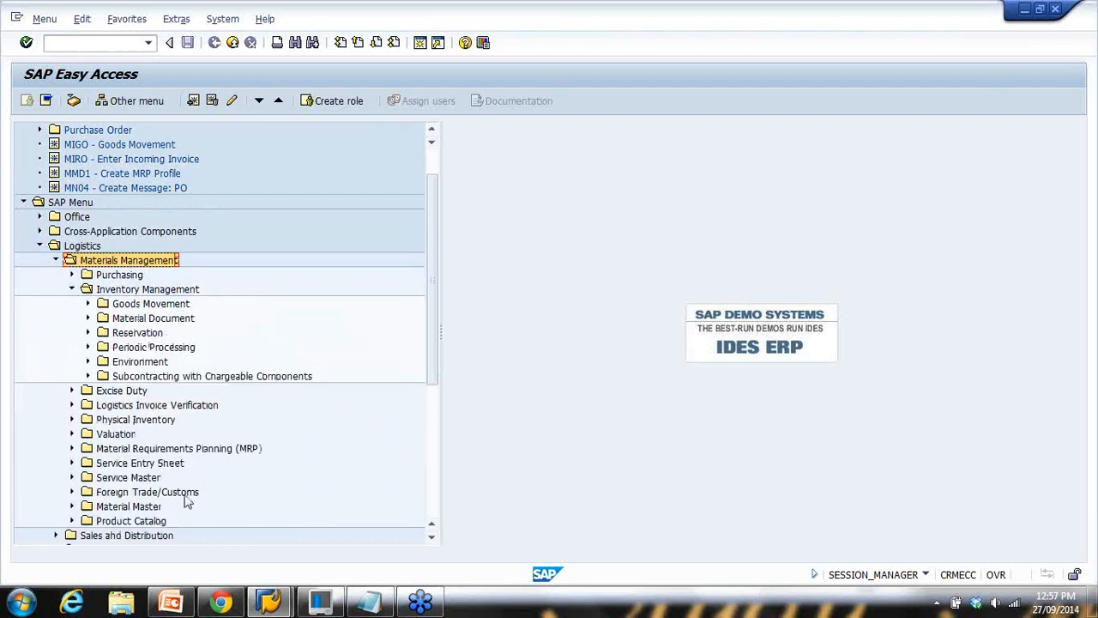
pyautogui.click(88, 362)
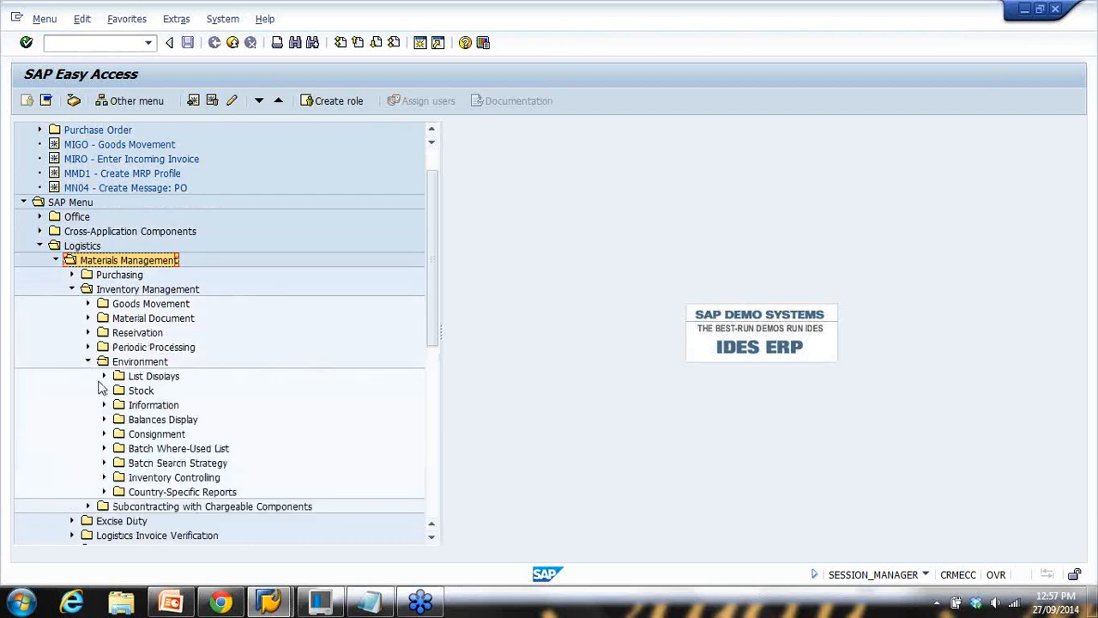
pyautogui.click(104, 377)
pyautogui.click(104, 377)
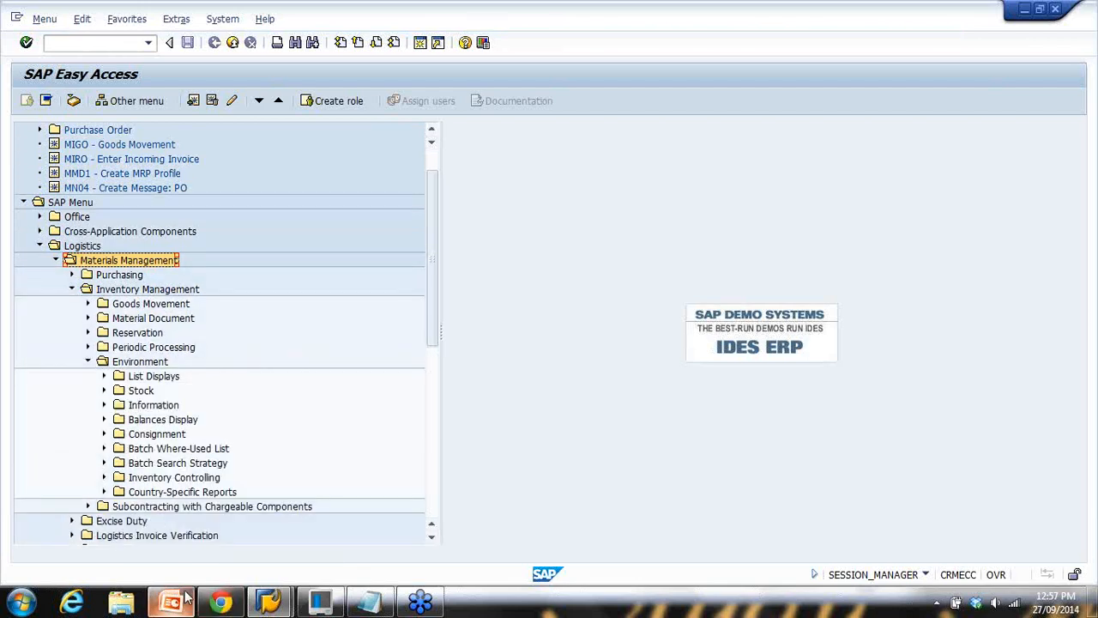
pyautogui.click(176, 601)
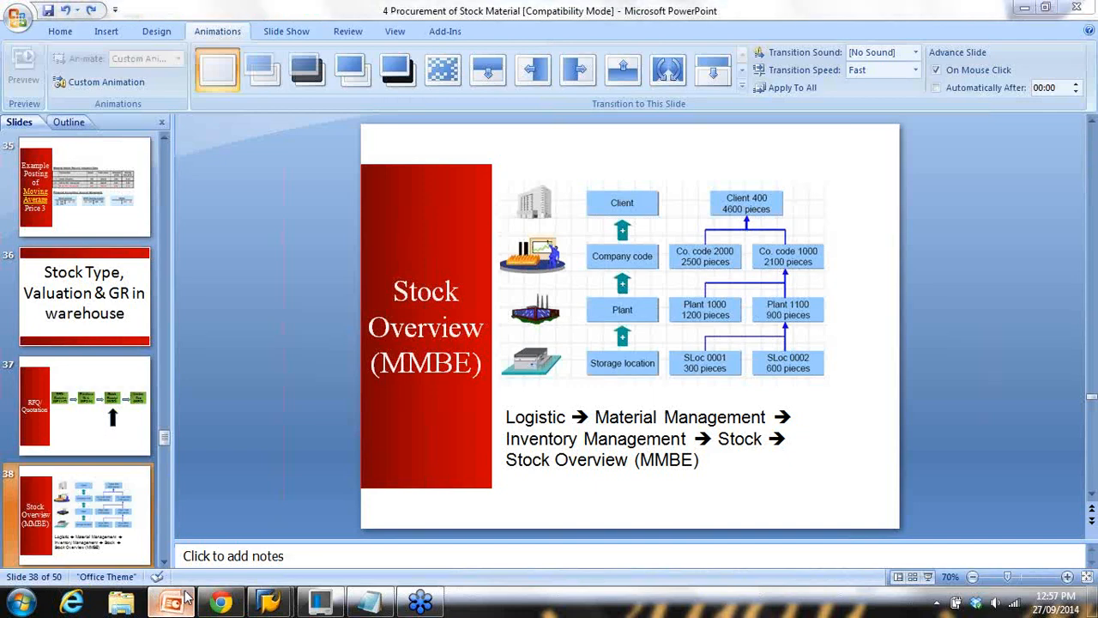
pyautogui.click(176, 600)
pyautogui.click(105, 389)
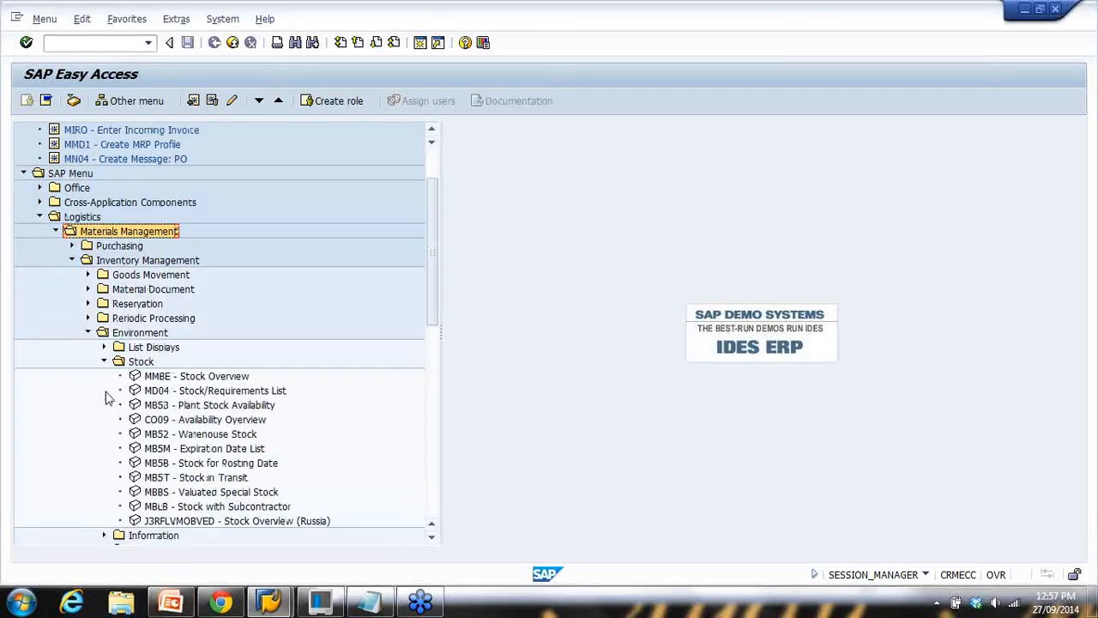
# Run MMBE for material HT-1010 with plant 1000 cleared, listing stock across all plants
pyautogui.click(167, 378)
pyautogui.click(116, 42)
pyautogui.write('mmbe')
pyautogui.press('Return')
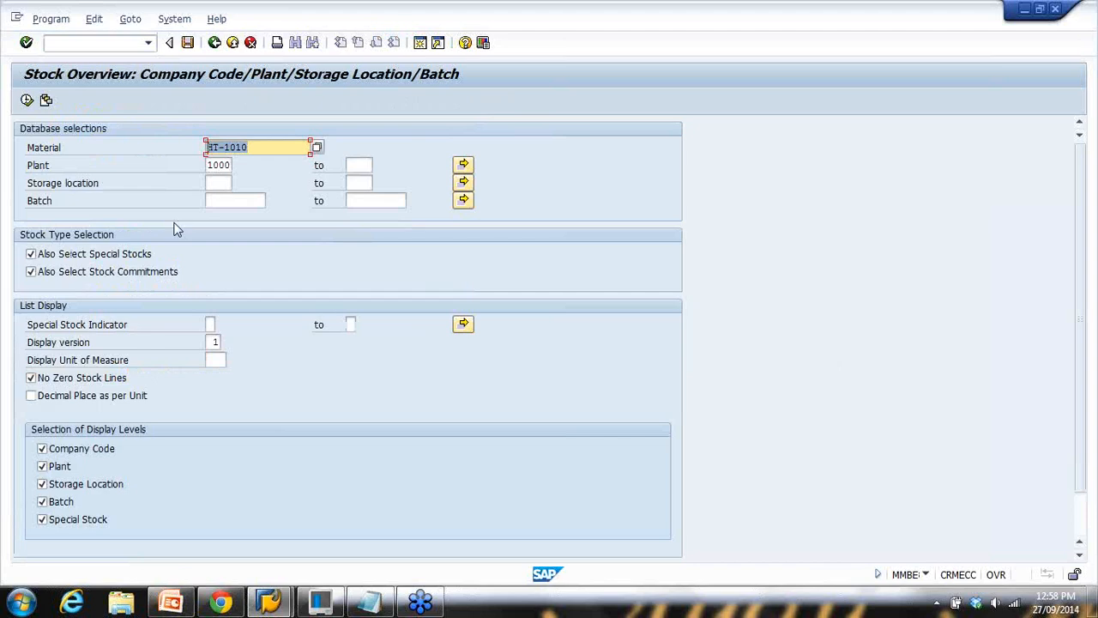
pyautogui.moveTo(209, 167); pyautogui.dragTo(277, 166)
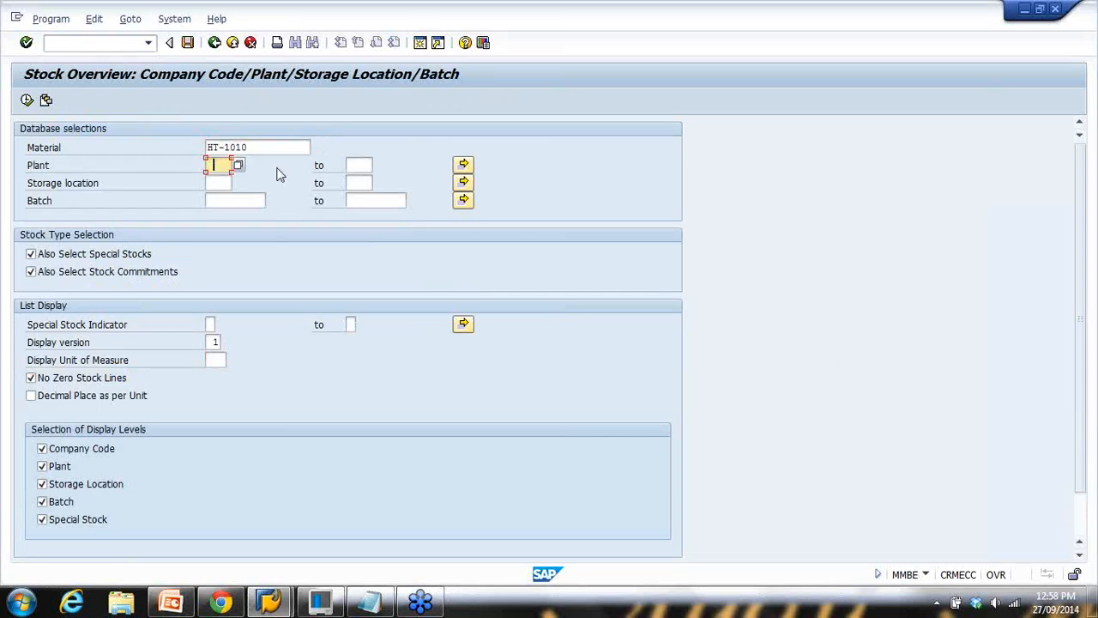
pyautogui.click(27, 100)
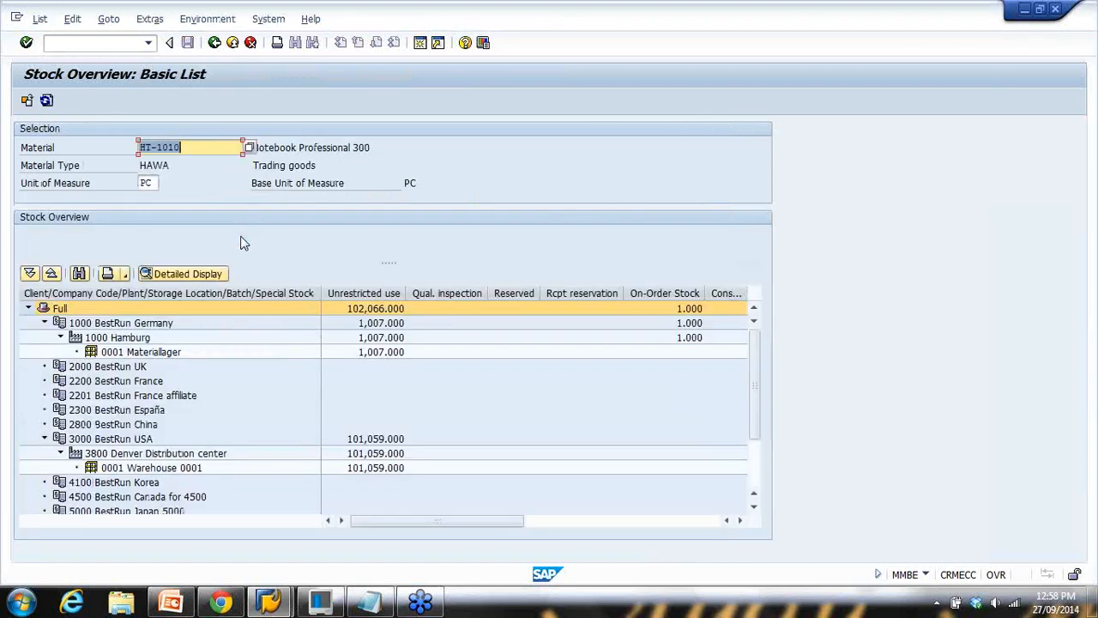
pyautogui.click(756, 475)
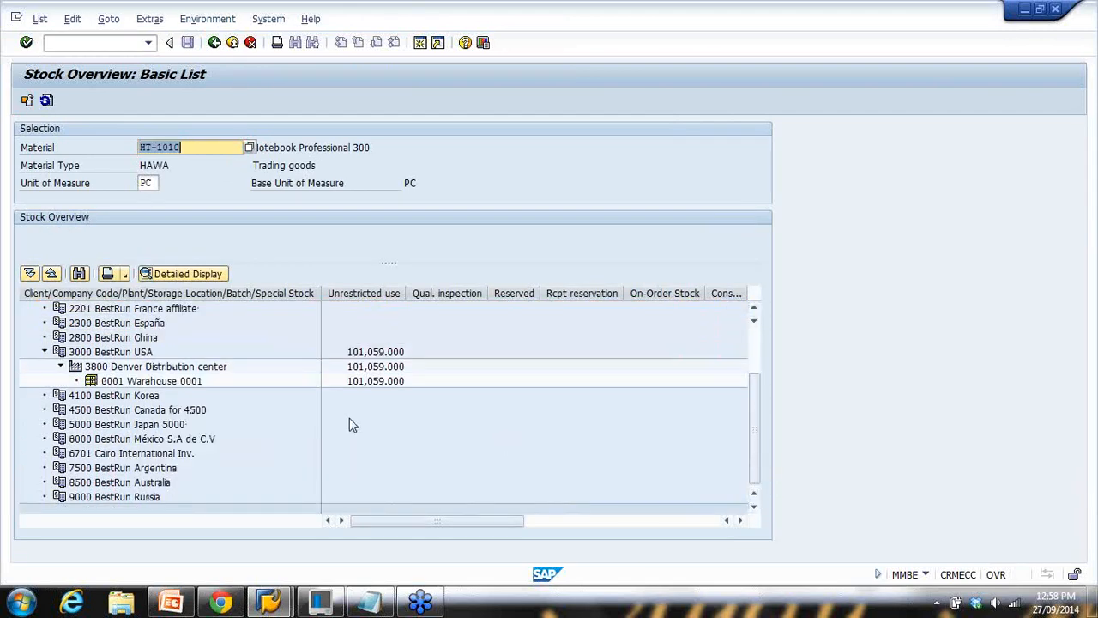
pyautogui.moveTo(755, 404); pyautogui.dragTo(759, 353)
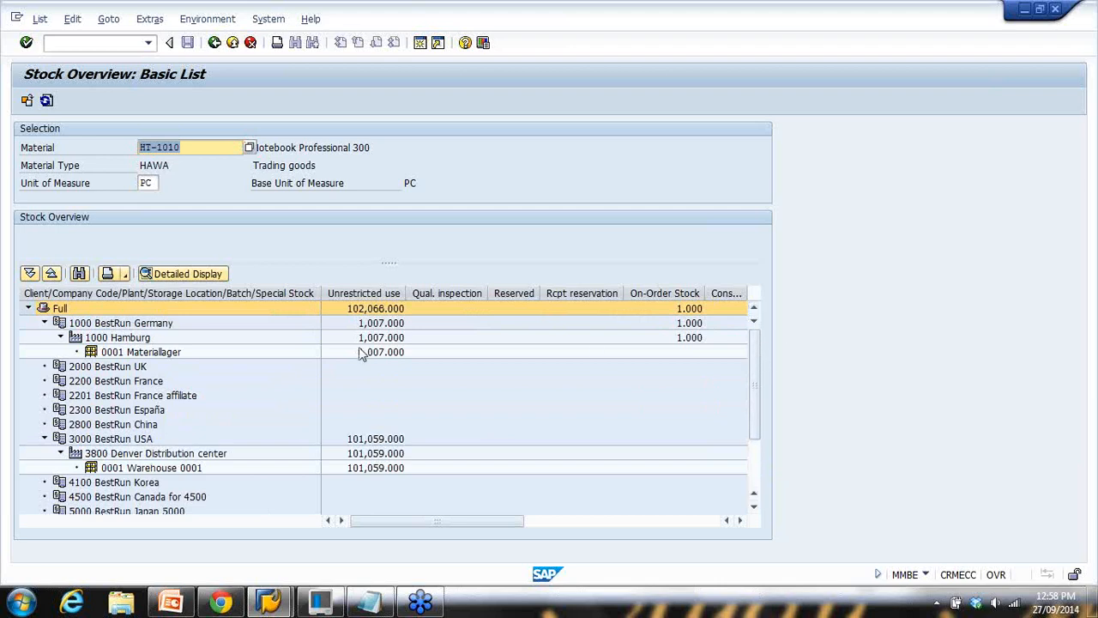
pyautogui.click(374, 296)
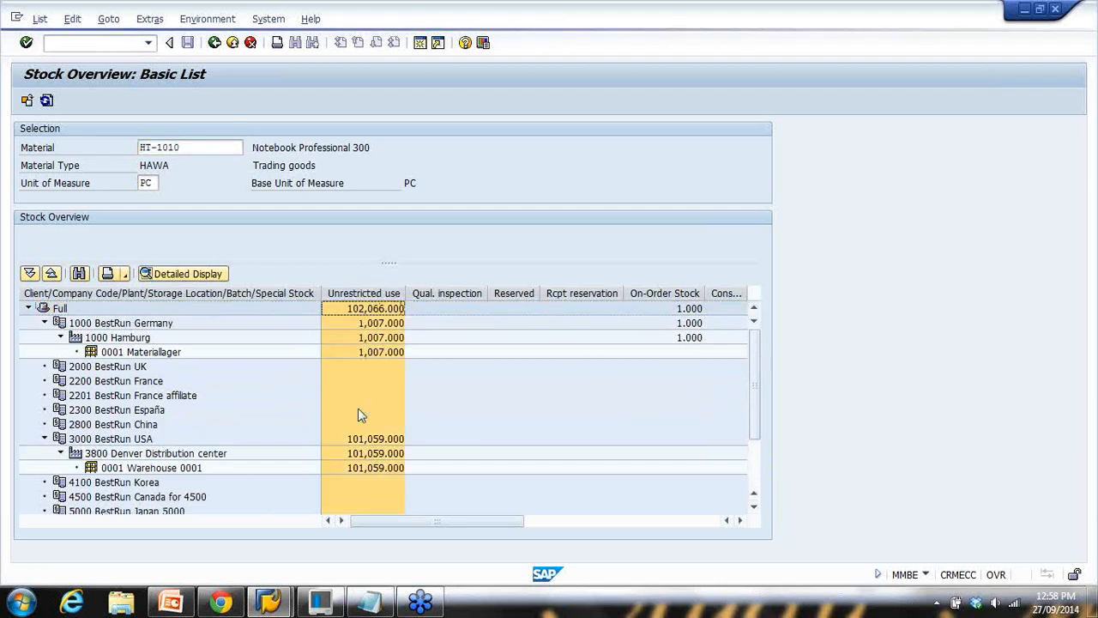
pyautogui.moveTo(758, 363); pyautogui.dragTo(761, 429)
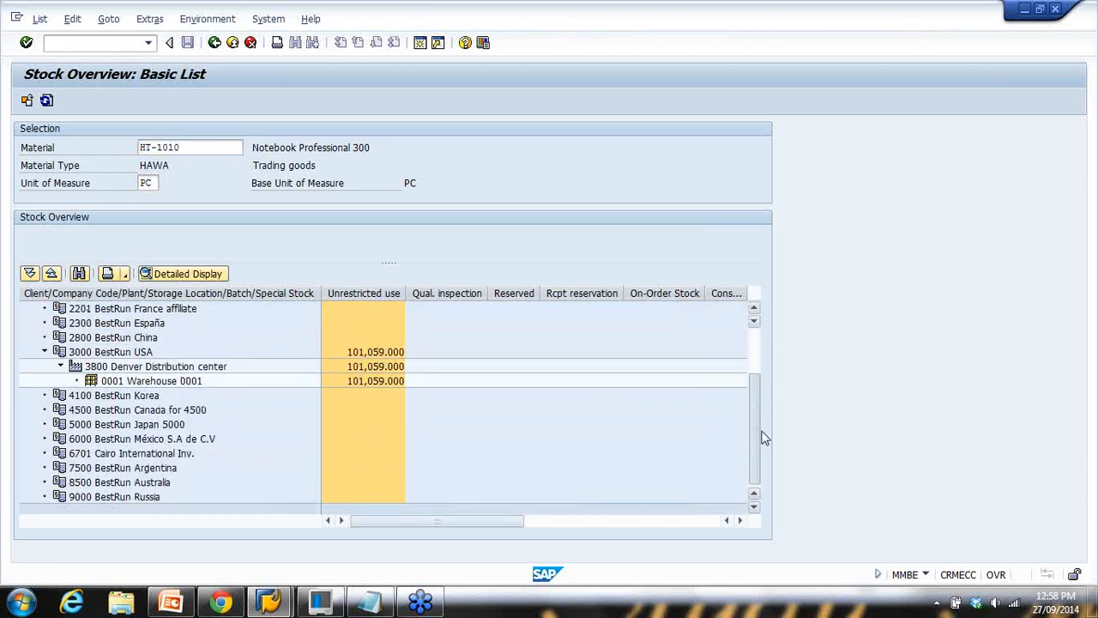
pyautogui.click(75, 353)
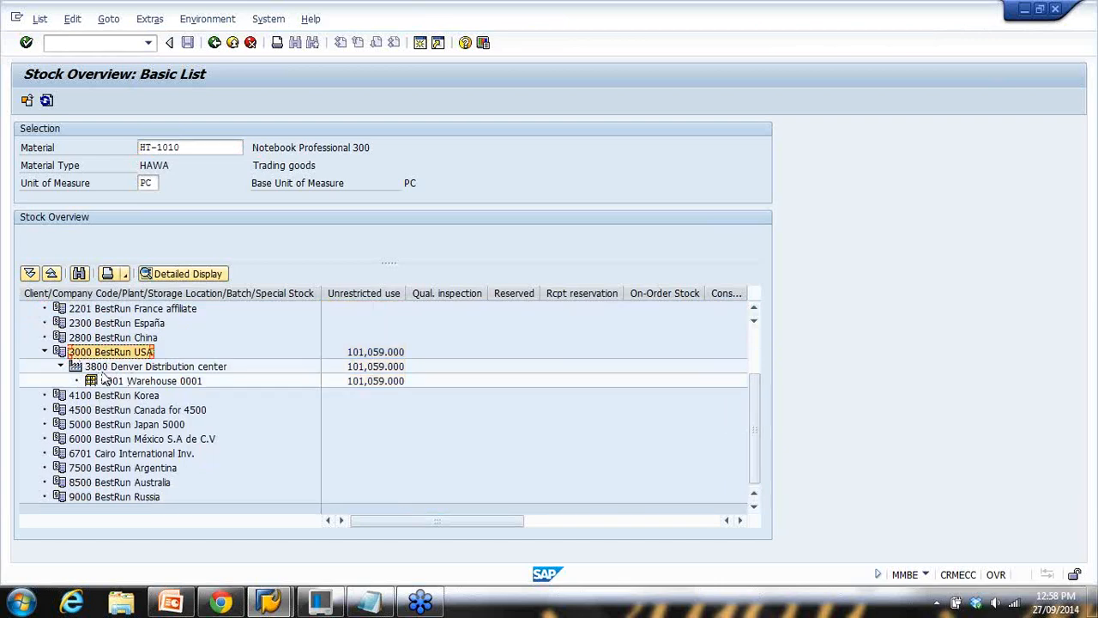
pyautogui.click(96, 369)
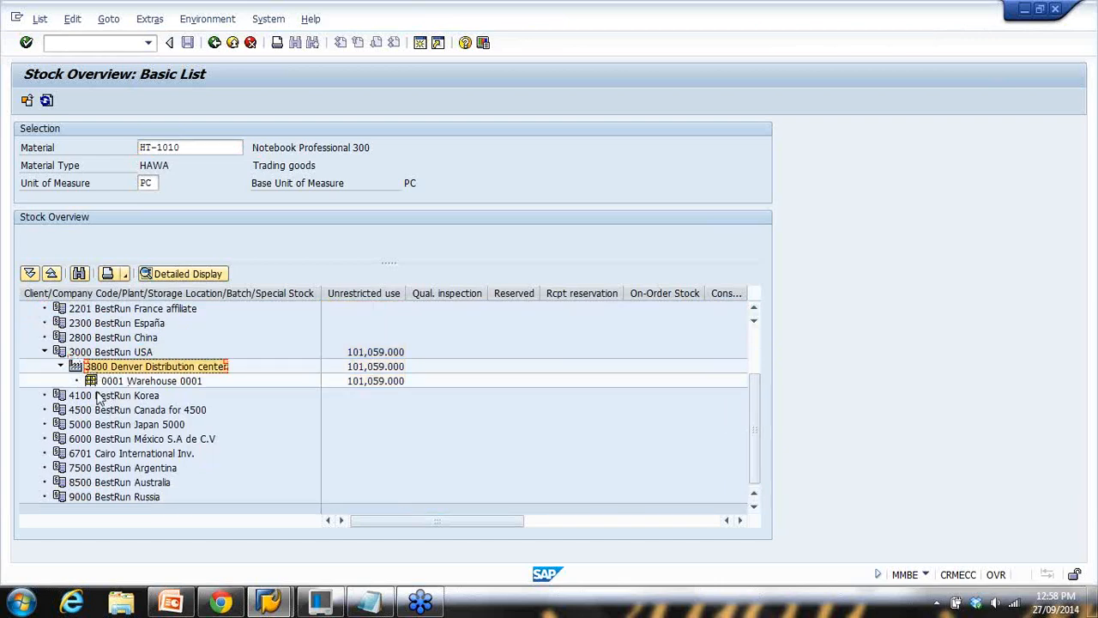
pyautogui.scroll(1, 105, 405)
pyautogui.click(101, 427)
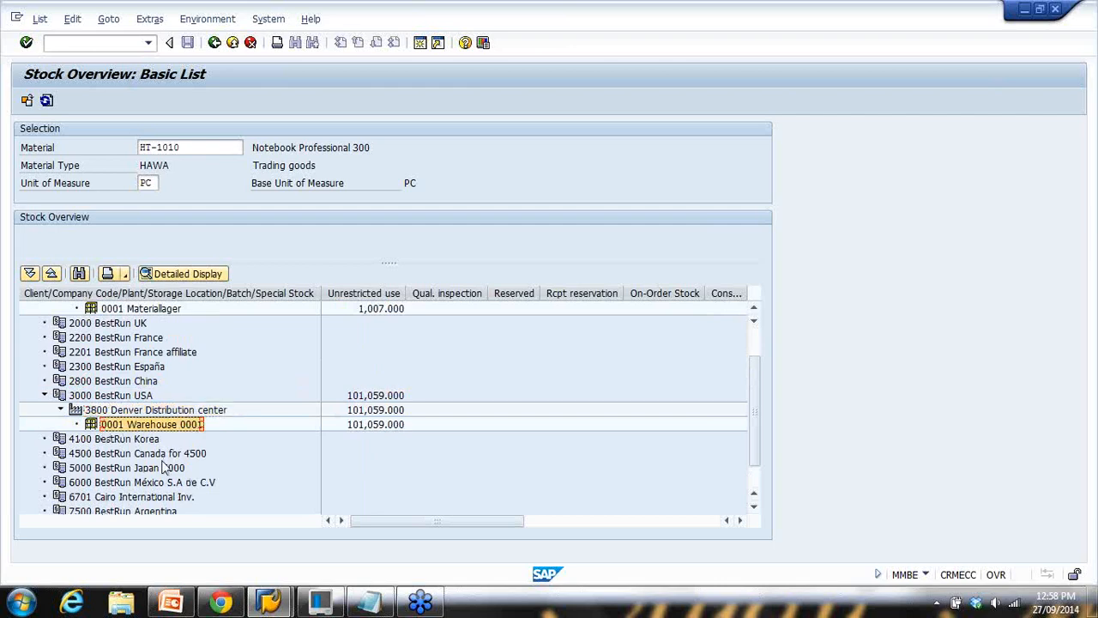
pyautogui.scroll(1, 163, 467)
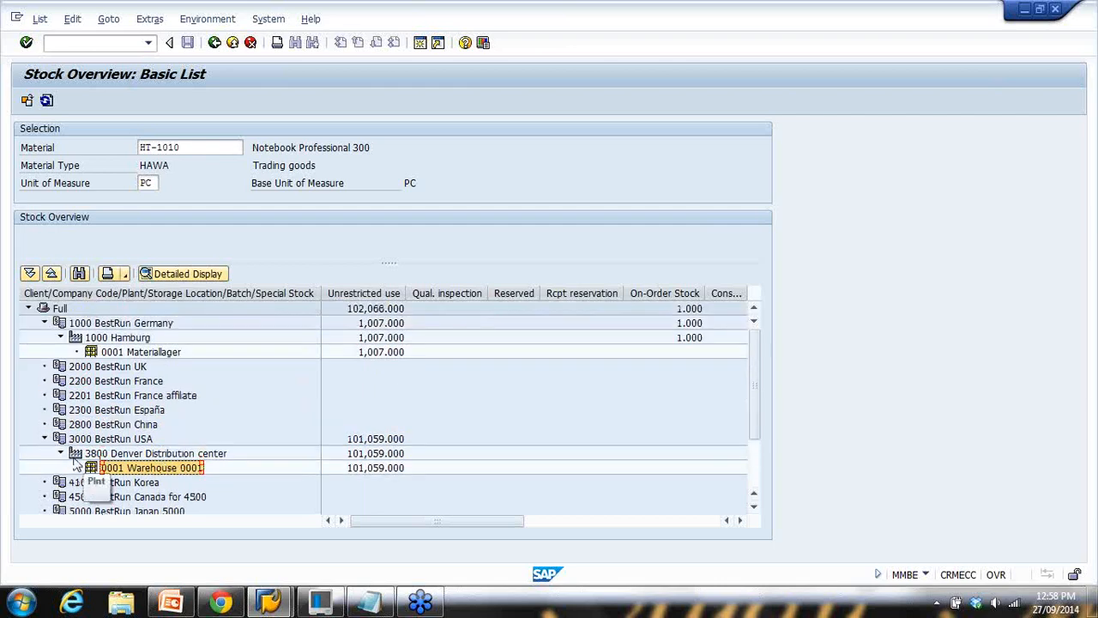
pyautogui.scroll(-2, 109, 468)
pyautogui.scroll(2, 110, 467)
pyautogui.click(60, 337)
pyautogui.click(45, 322)
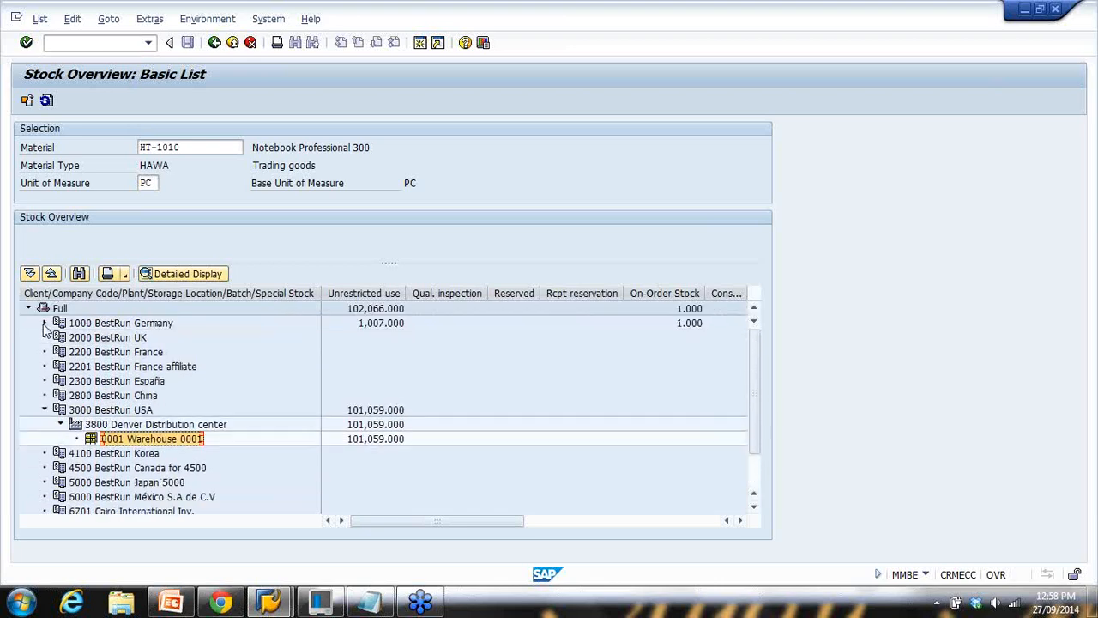
pyautogui.doubleClick(176, 147)
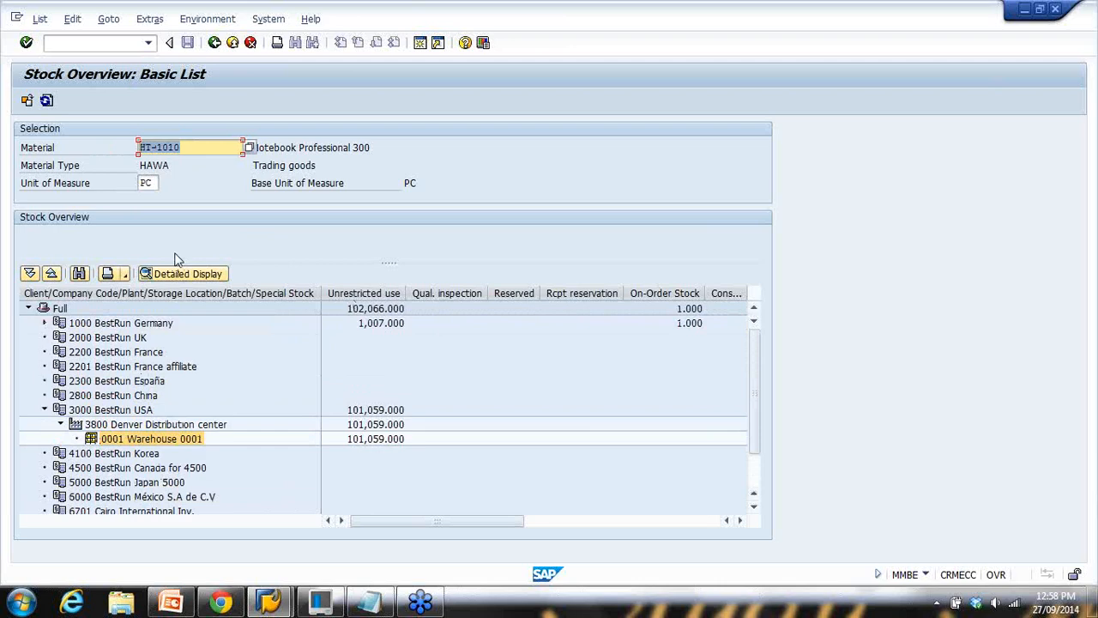
pyautogui.click(79, 324)
pyautogui.click(95, 338)
pyautogui.click(100, 352)
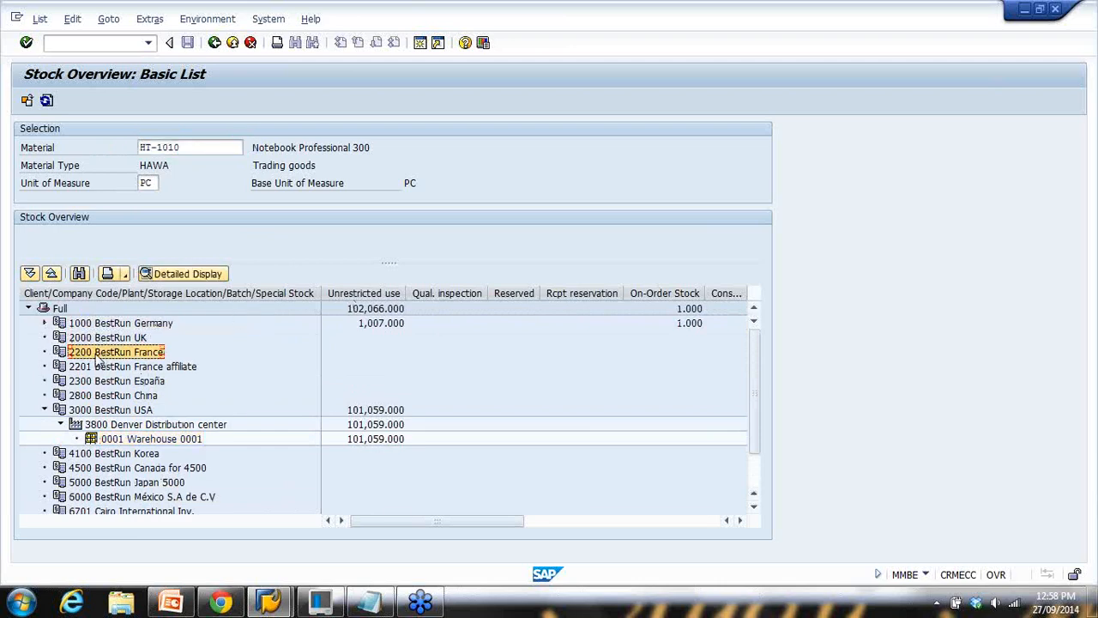
pyautogui.click(45, 323)
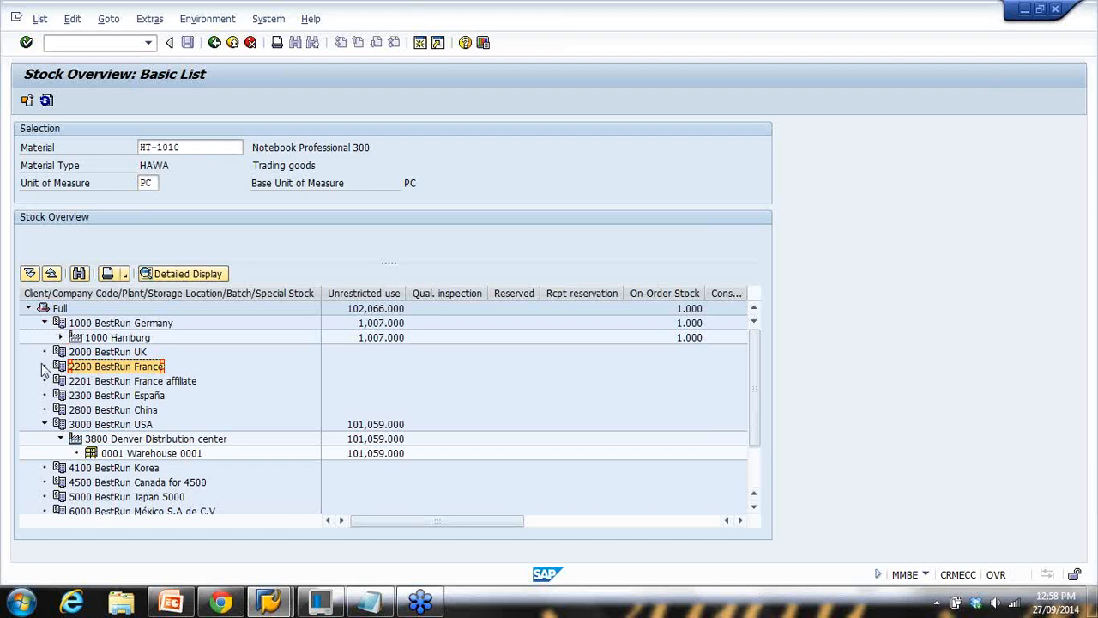
pyautogui.click(60, 324)
pyautogui.click(59, 325)
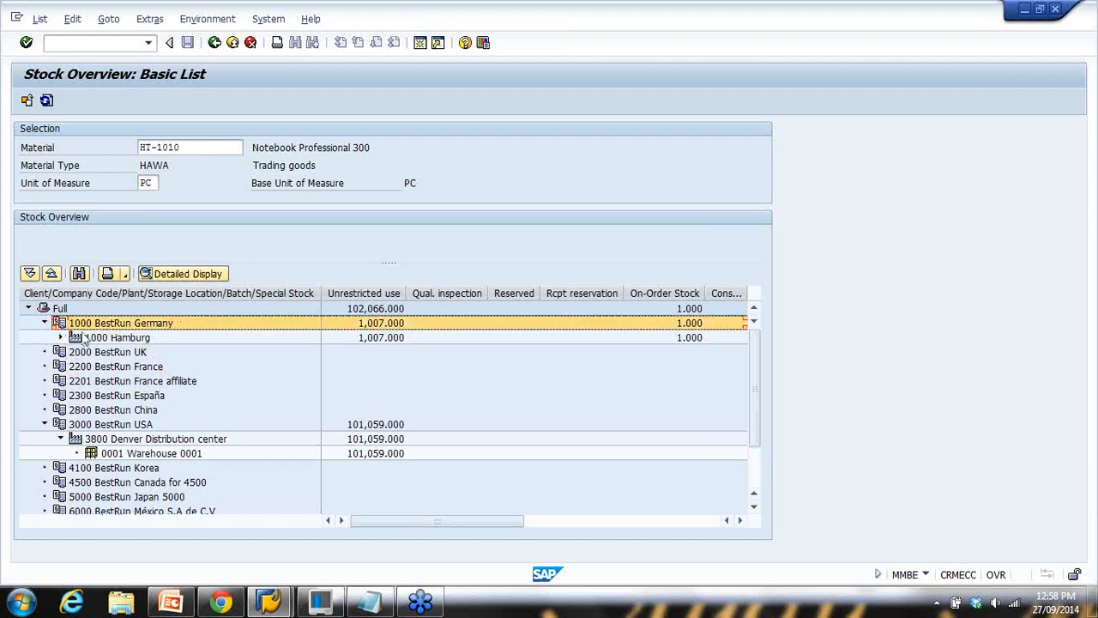
pyautogui.click(81, 339)
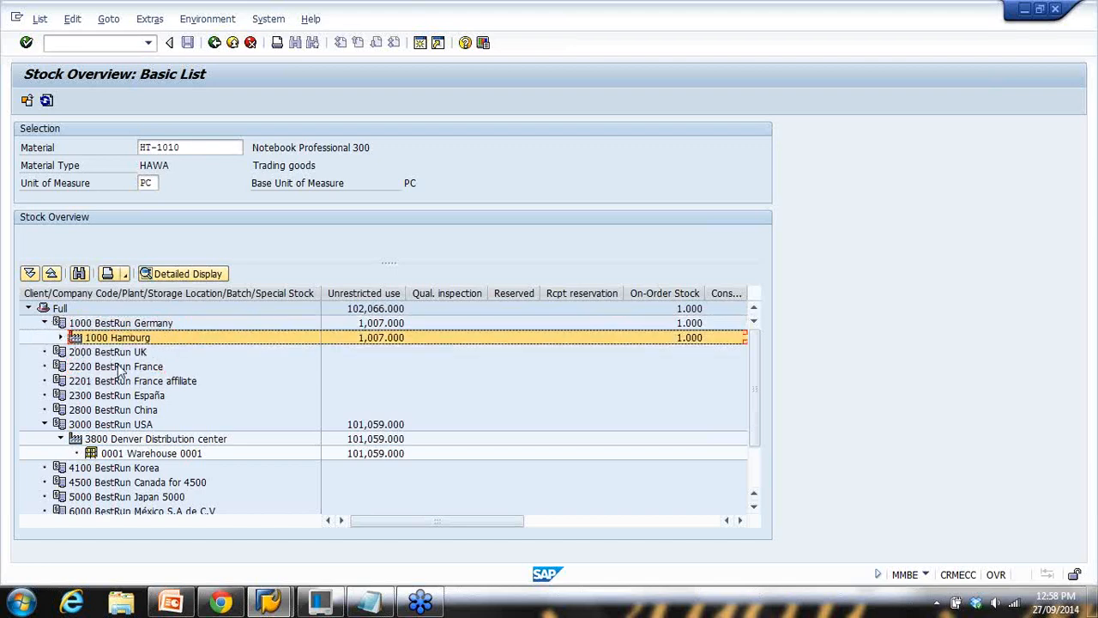
pyautogui.click(61, 338)
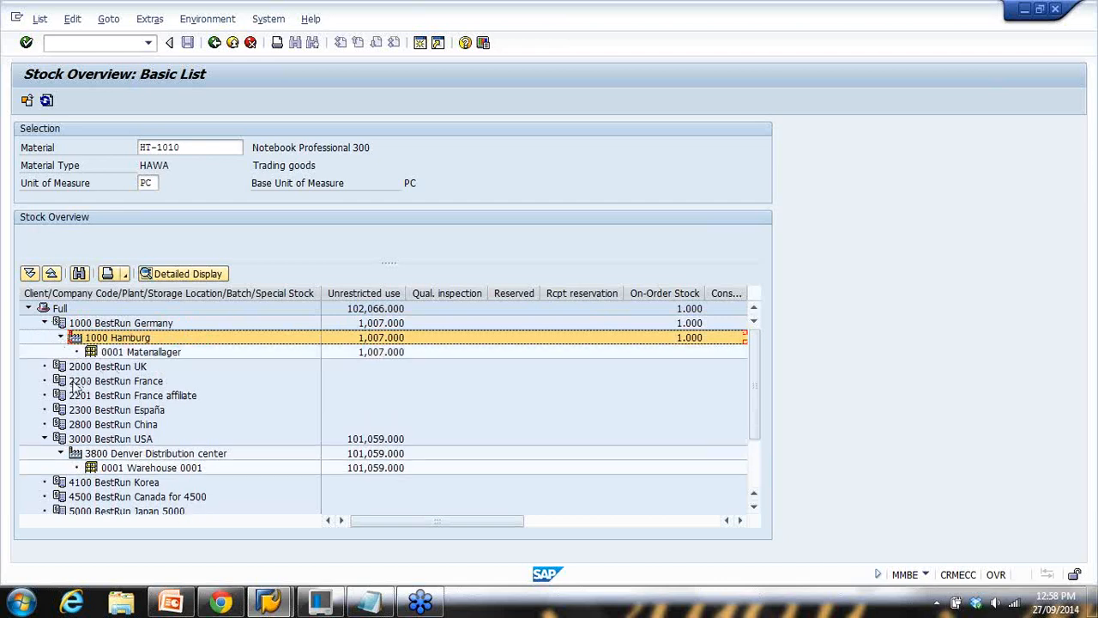
pyautogui.click(138, 352)
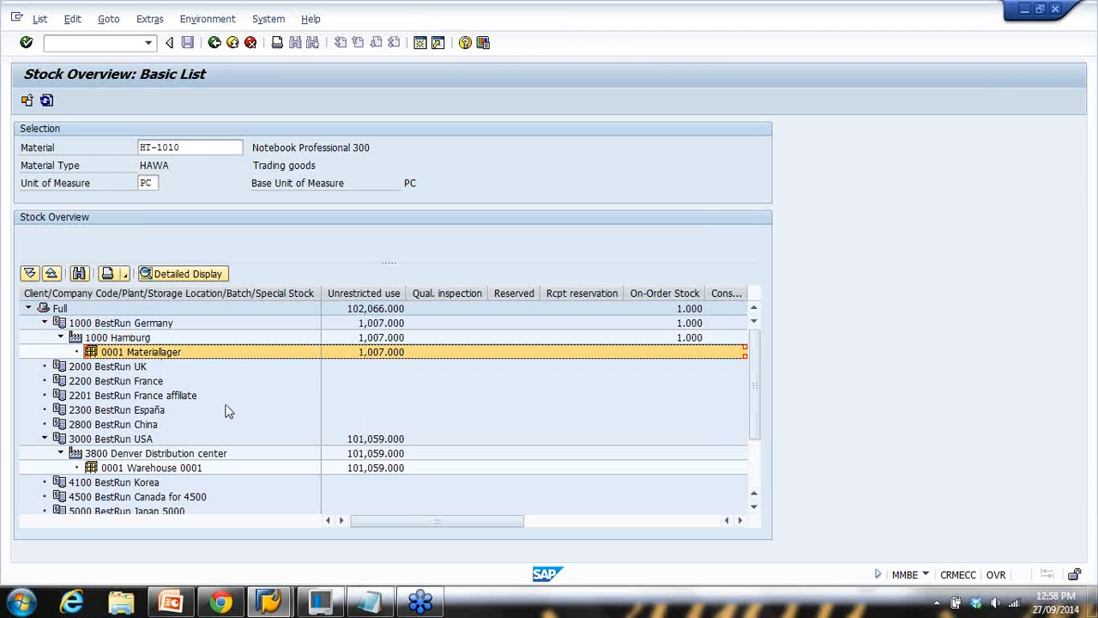
pyautogui.click(72, 325)
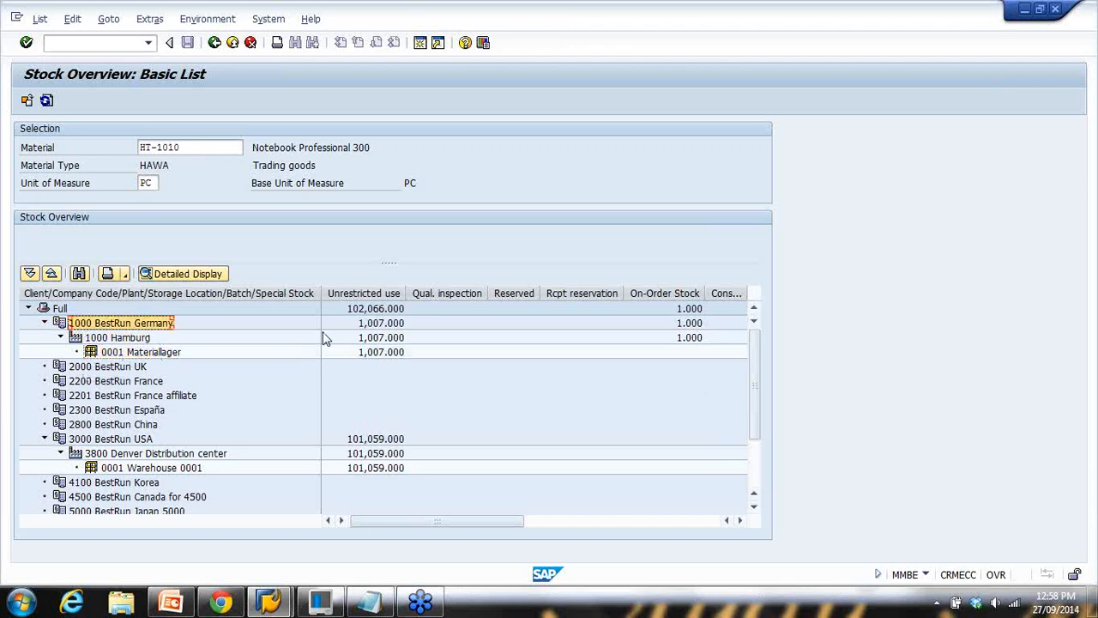
pyautogui.click(374, 325)
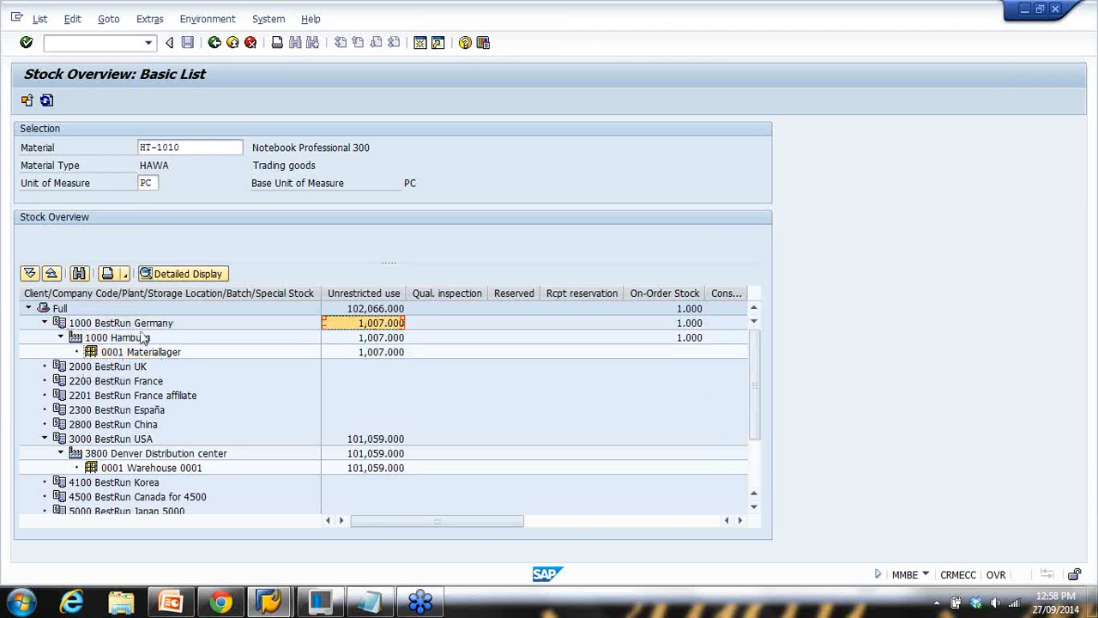
pyautogui.click(91, 324)
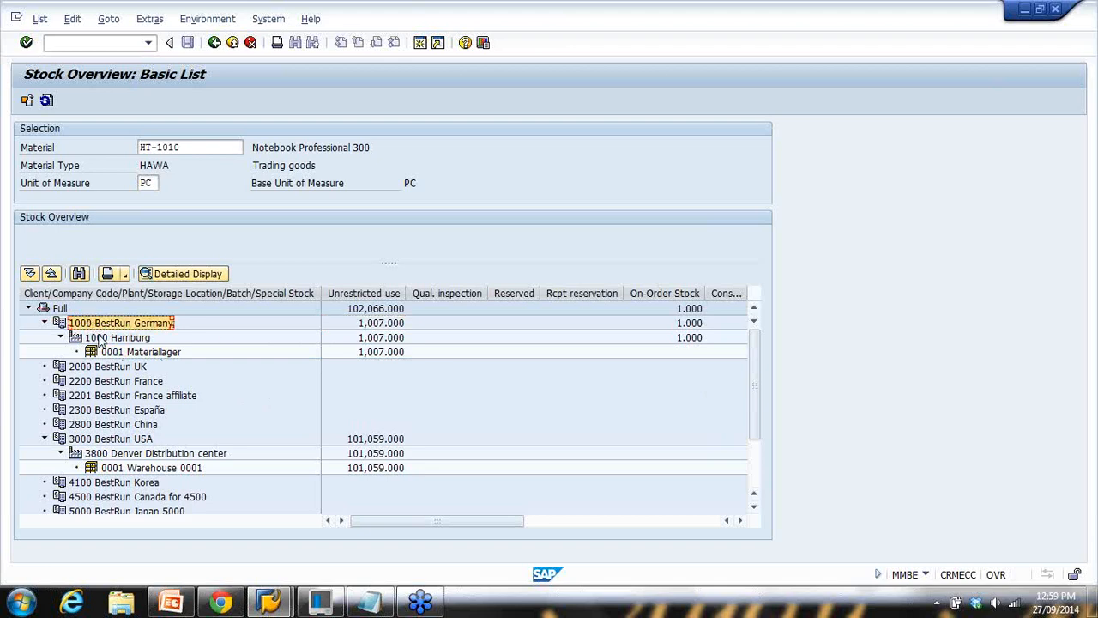
pyautogui.click(84, 341)
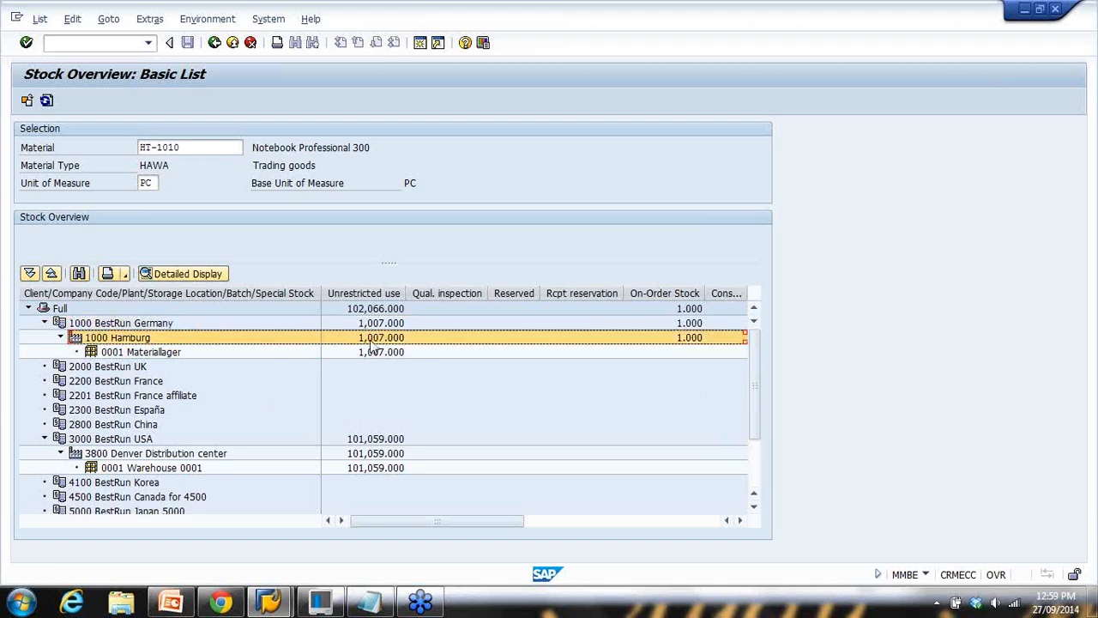
pyautogui.click(122, 353)
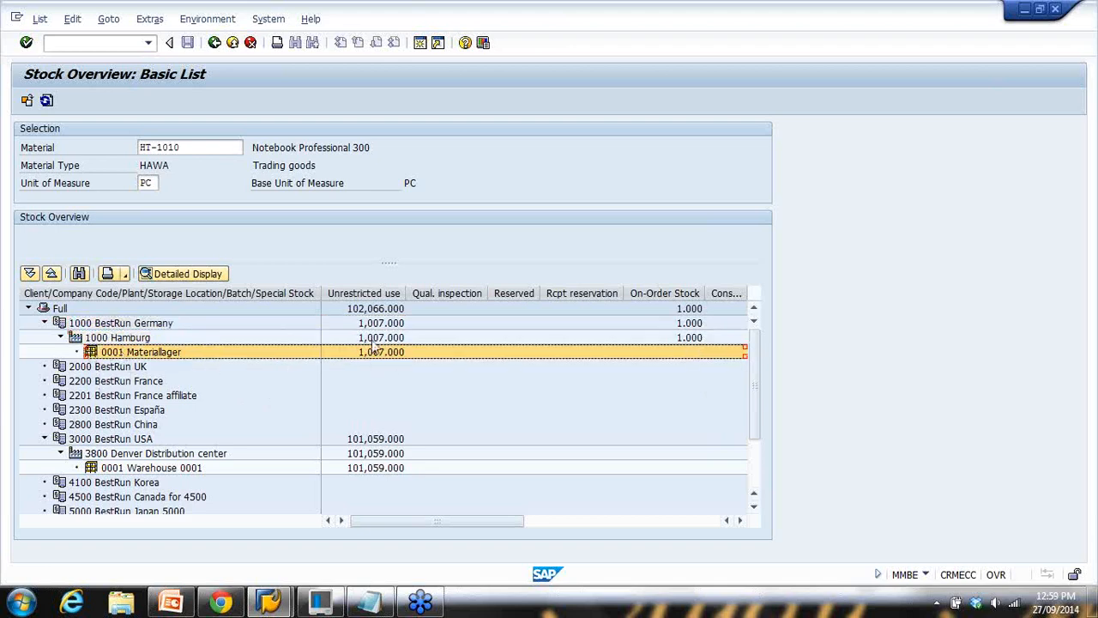
pyautogui.scroll(-2, 176, 427)
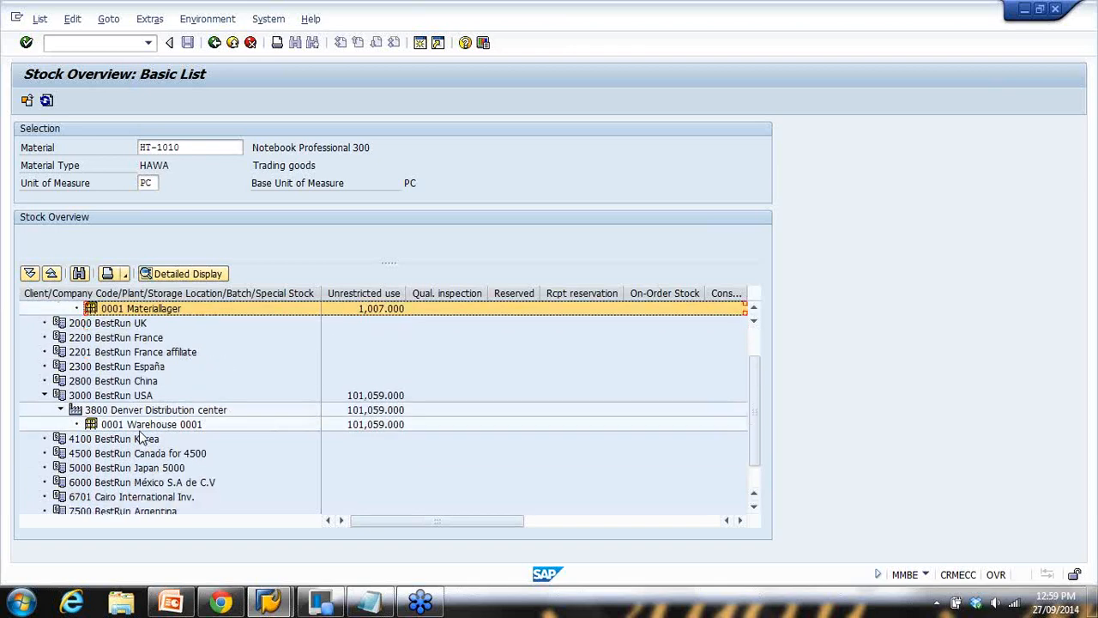
pyautogui.scroll(1, 76, 393)
pyautogui.scroll(-1, 75, 393)
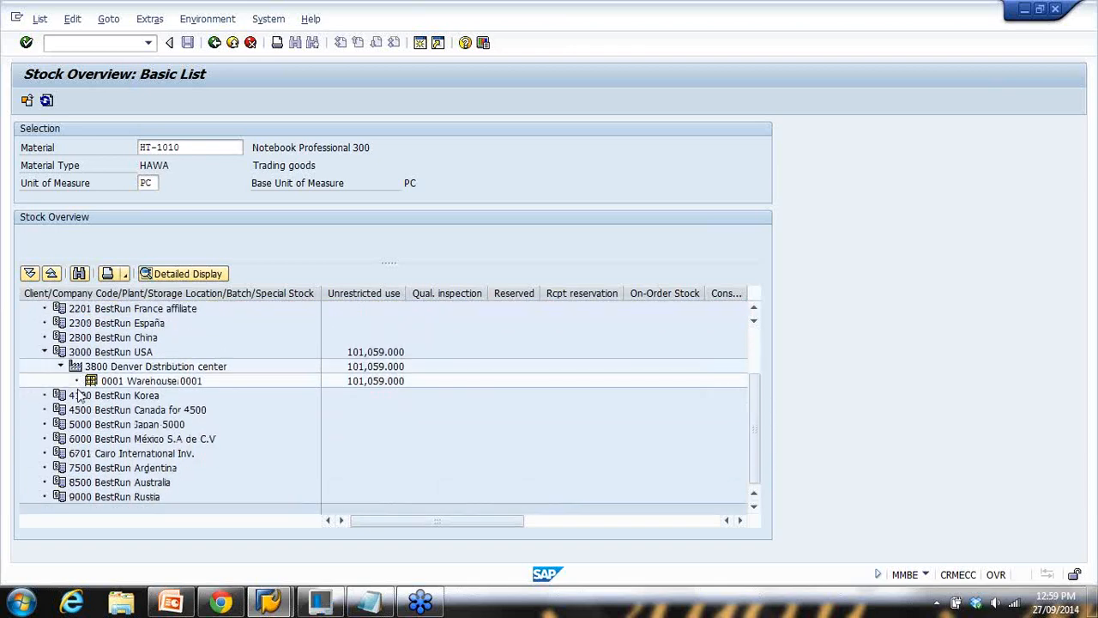
pyautogui.scroll(2, 81, 401)
pyautogui.click(63, 413)
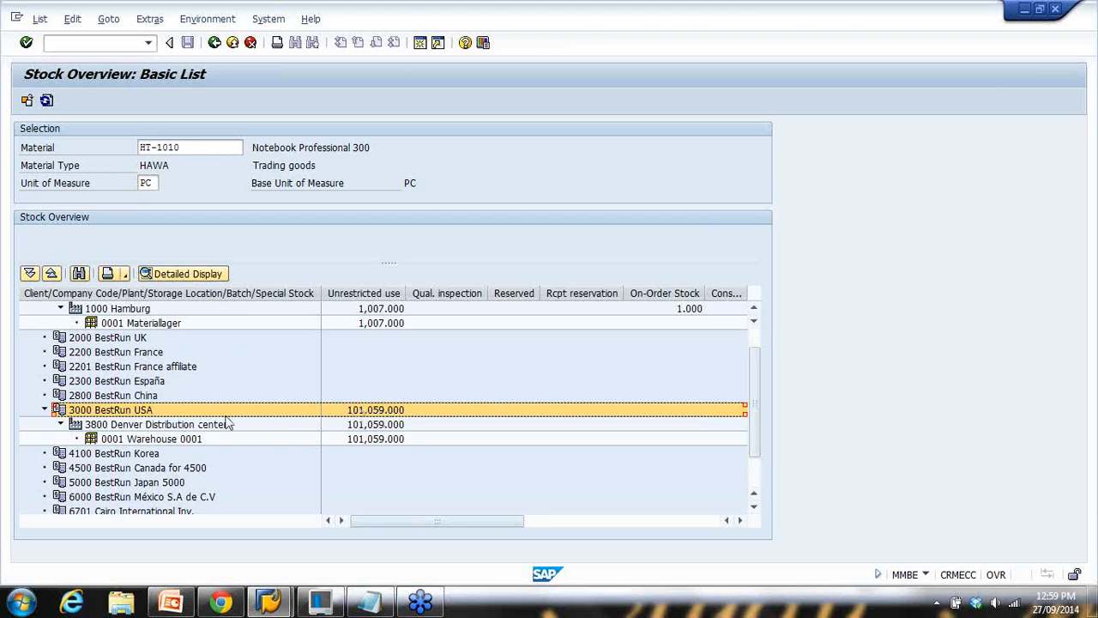
pyautogui.click(86, 425)
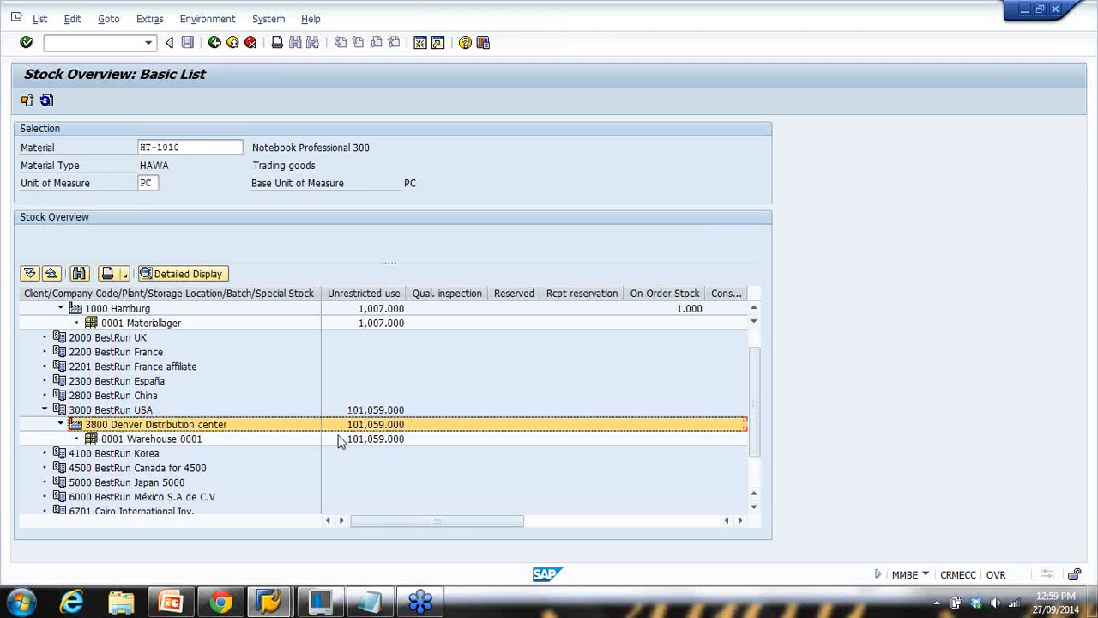
pyautogui.click(106, 441)
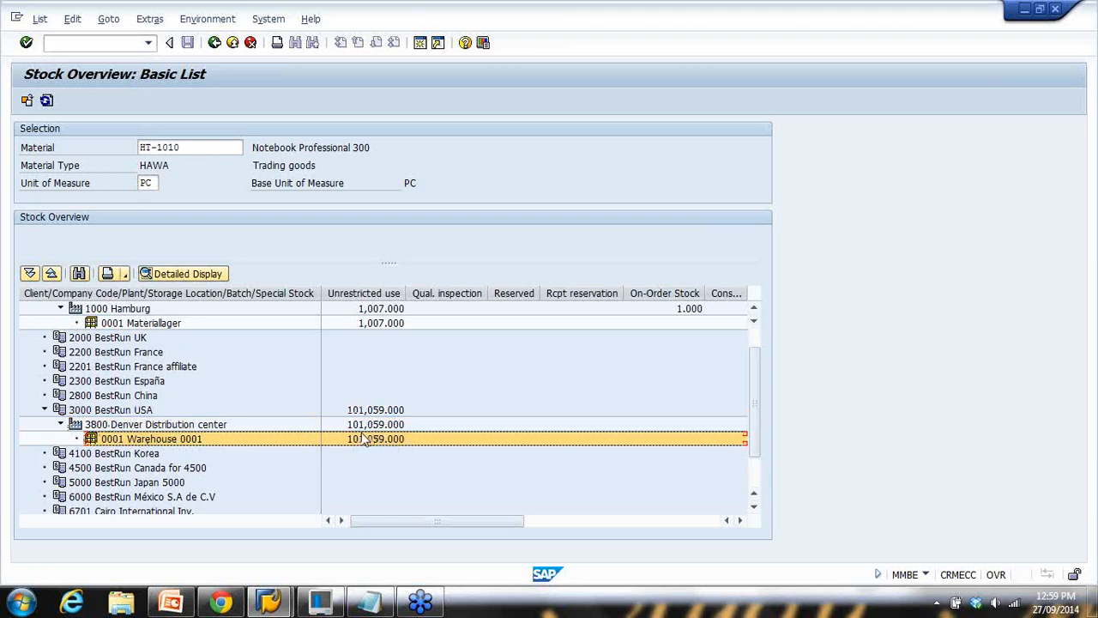
pyautogui.scroll(1, 362, 435)
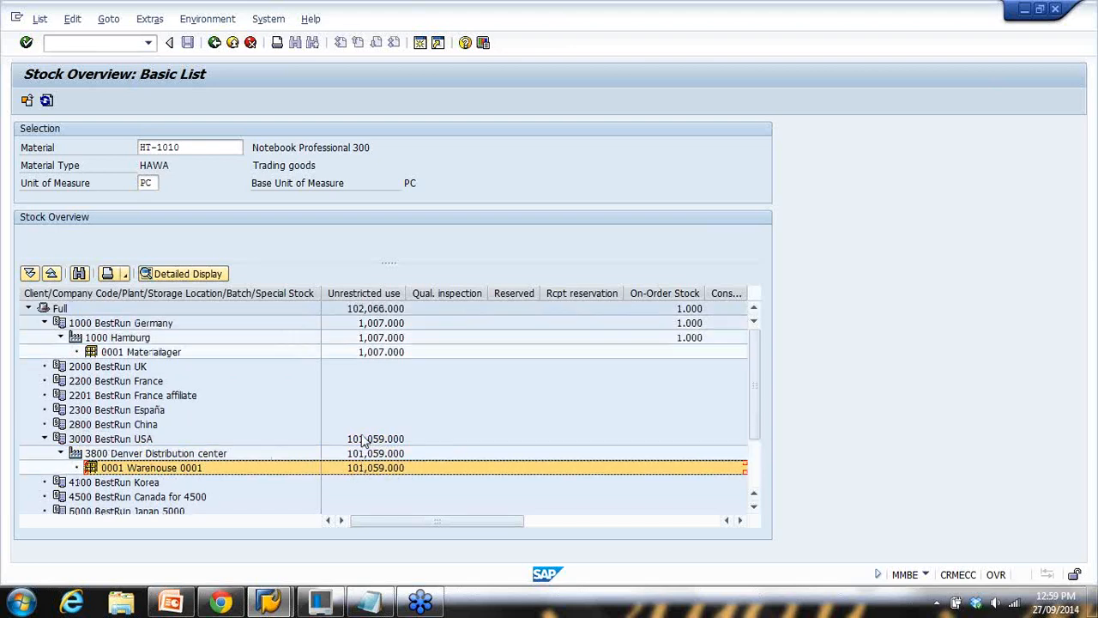
pyautogui.click(367, 468)
pyautogui.click(369, 453)
pyautogui.click(369, 439)
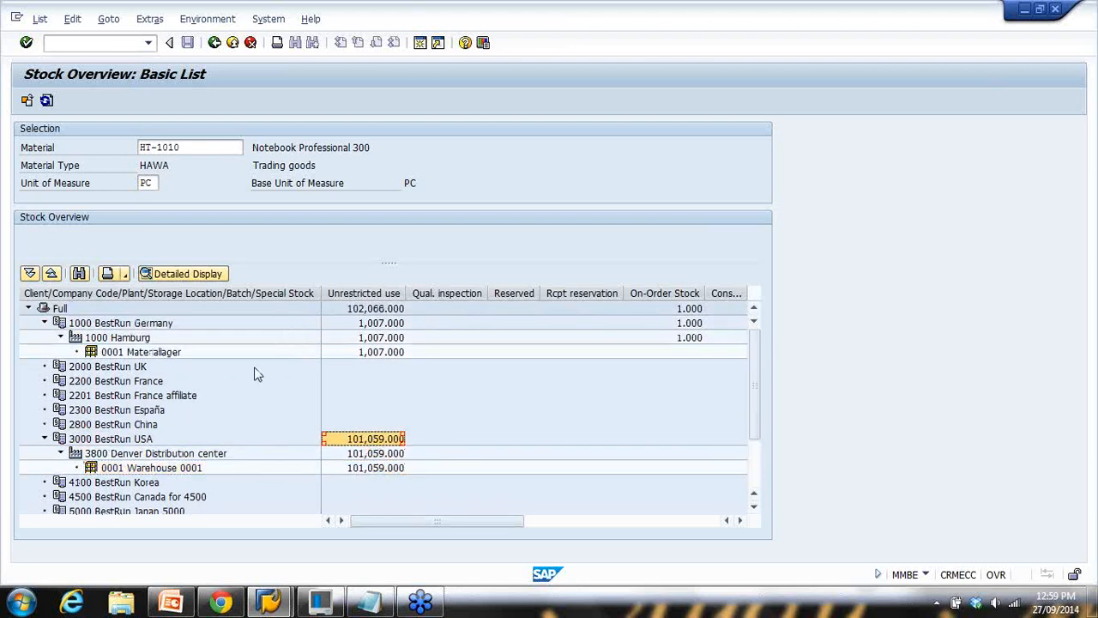
pyautogui.click(54, 310)
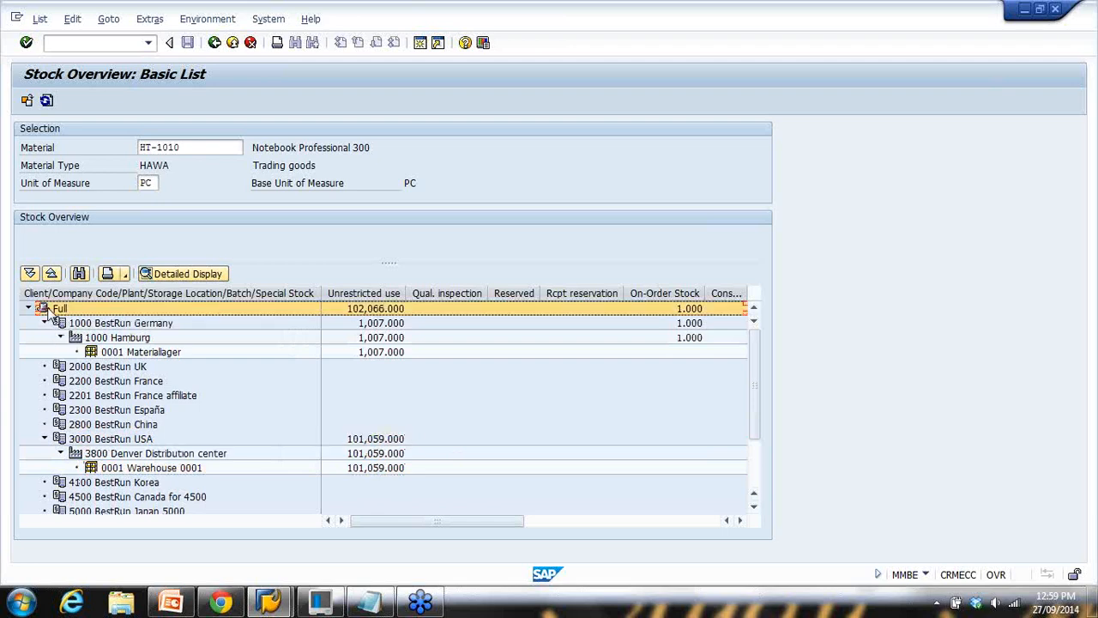
pyautogui.click(377, 323)
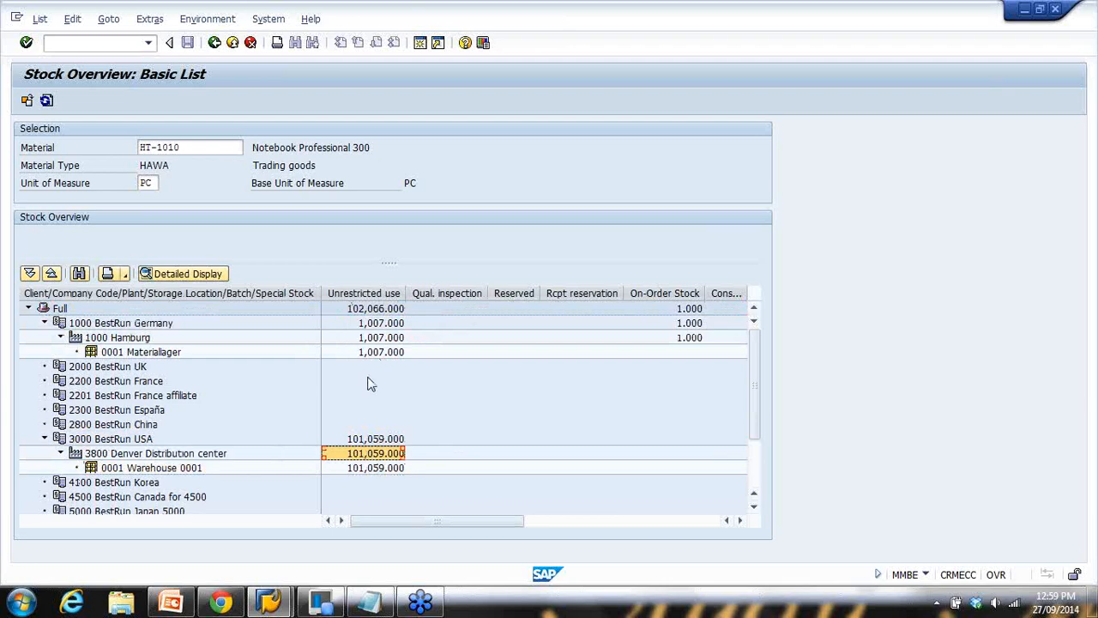
pyautogui.click(171, 604)
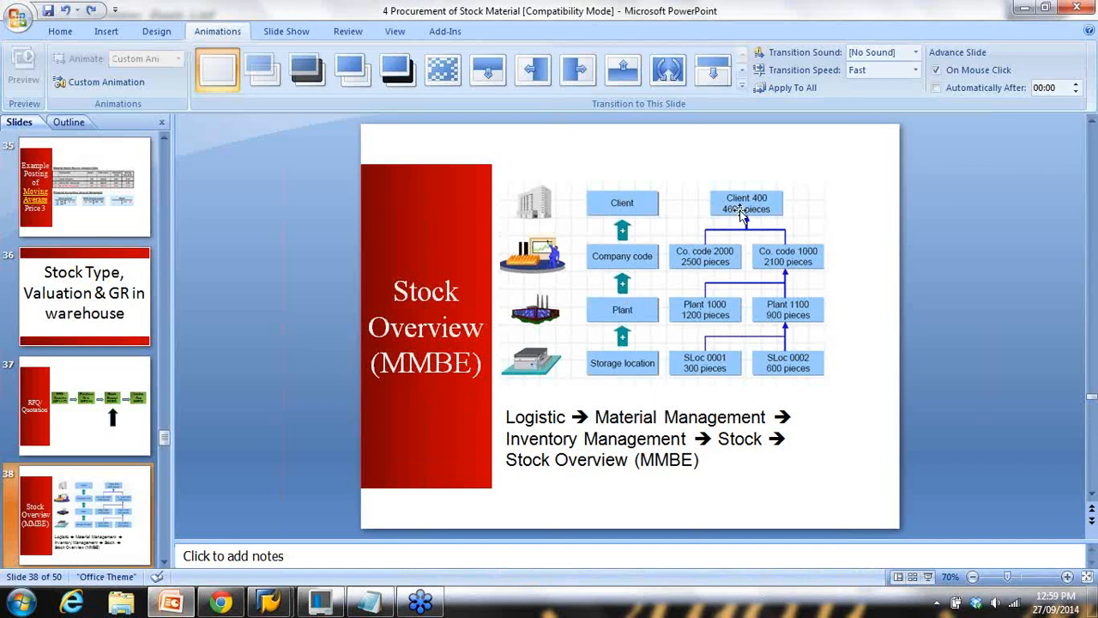
pyautogui.click(747, 206)
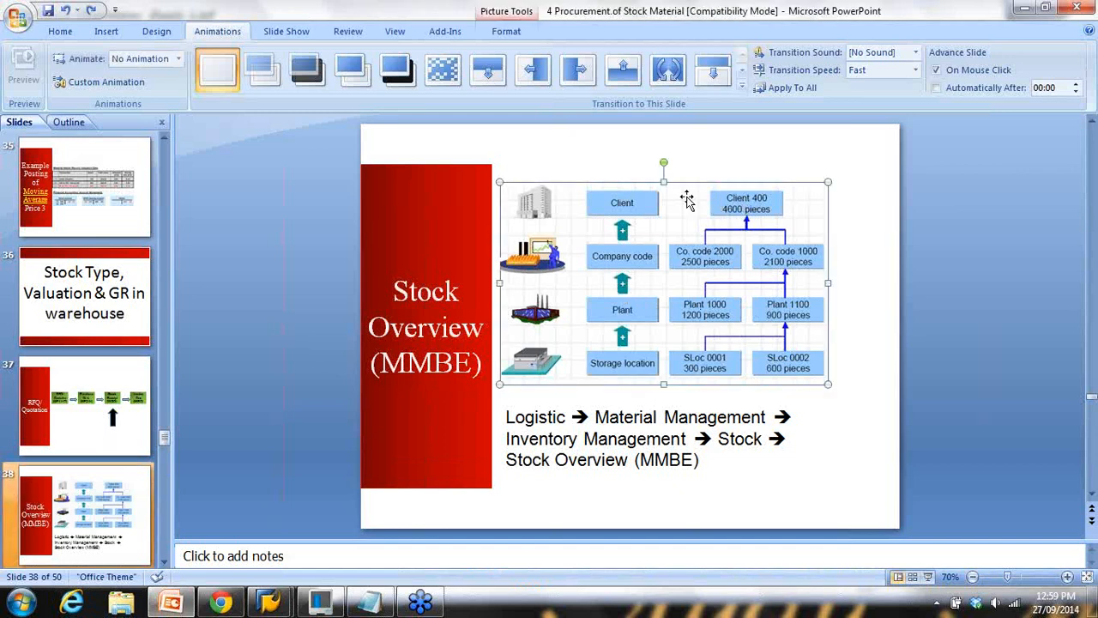
pyautogui.click(743, 173)
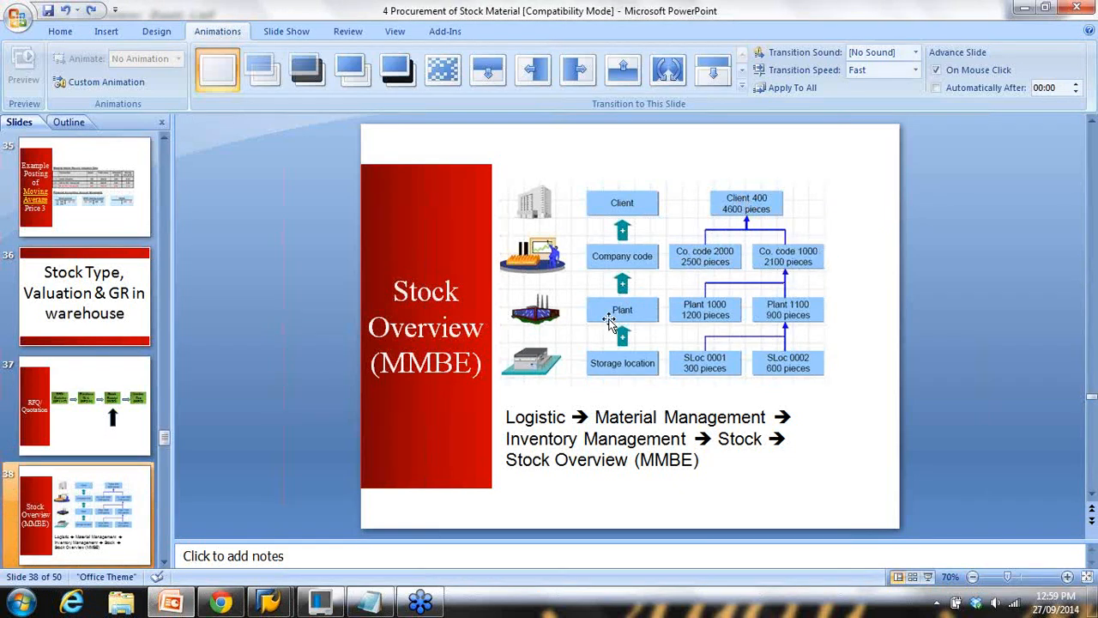
pyautogui.moveTo(266, 604)
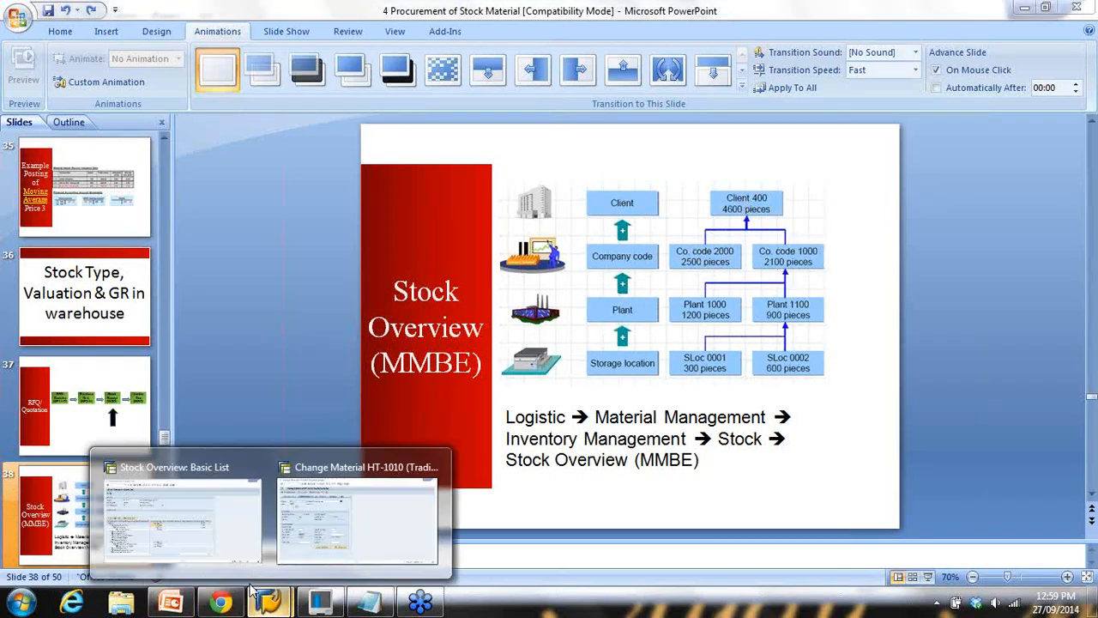
pyautogui.click(210, 541)
# Trace the stock from full client through plant 3800 Denver to Warehouse 0001 (101,059.000 unrestricted)
pyautogui.click(52, 309)
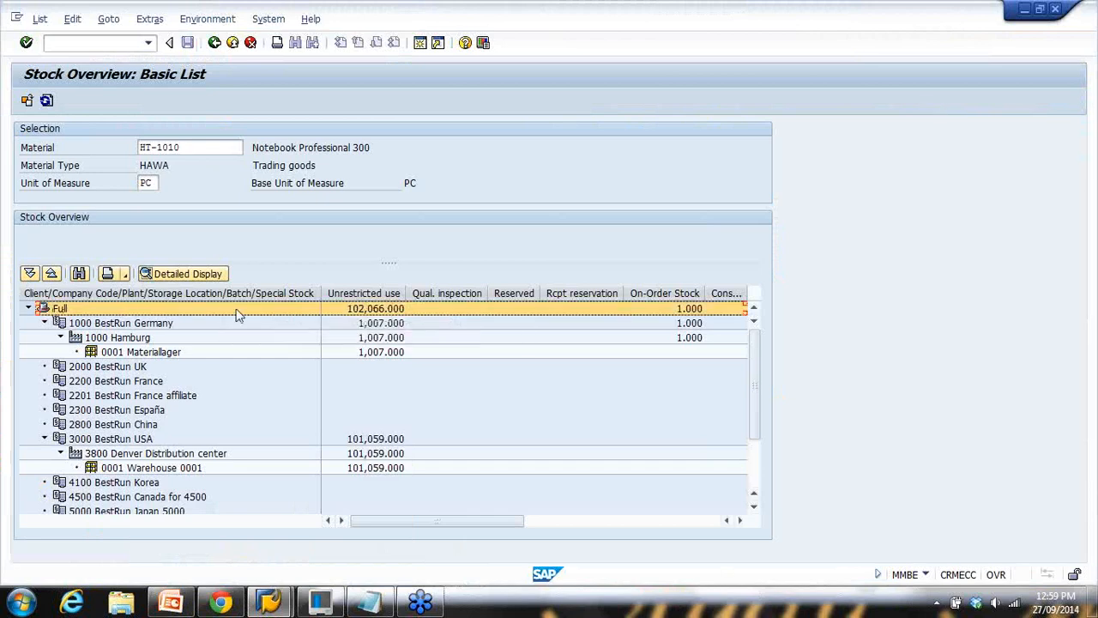
pyautogui.moveTo(367, 325); pyautogui.dragTo(377, 469)
pyautogui.click(385, 439)
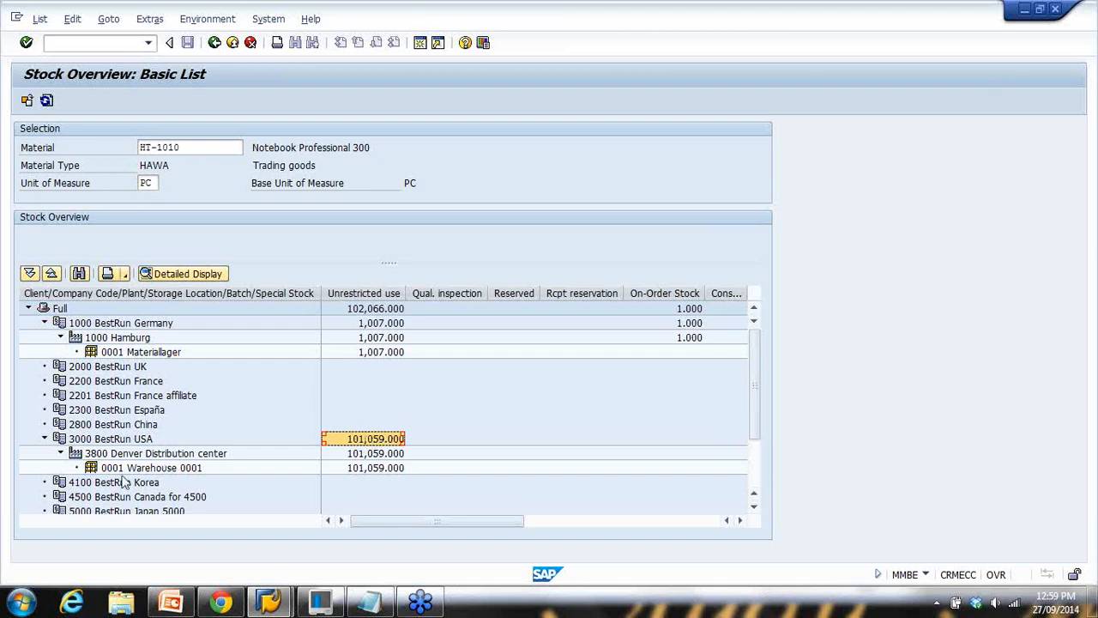
pyautogui.click(82, 457)
pyautogui.click(376, 455)
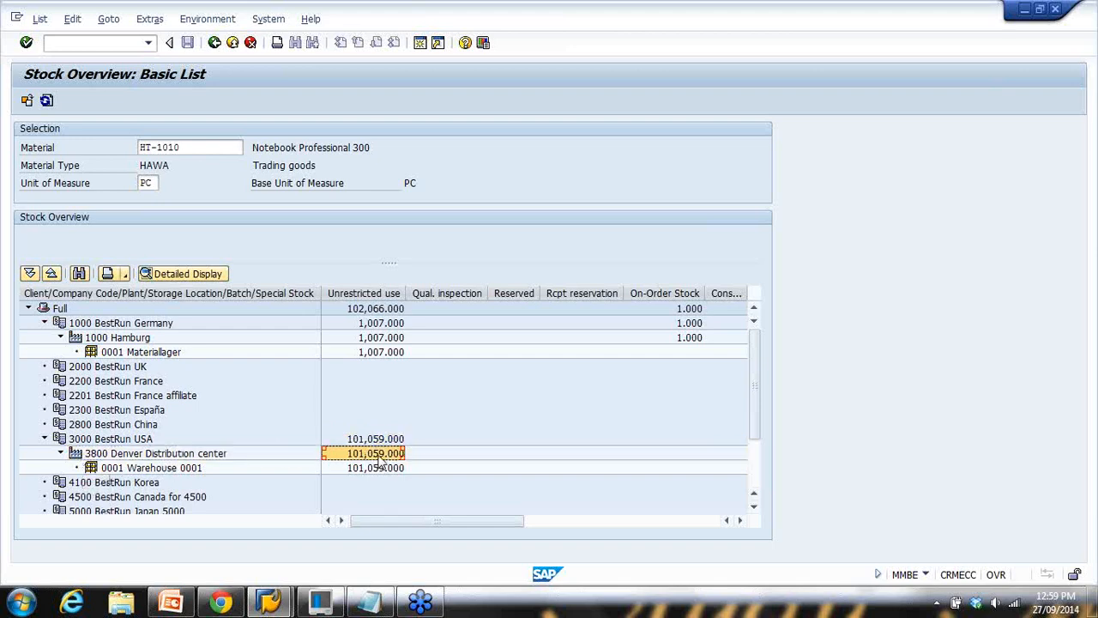
pyautogui.click(96, 470)
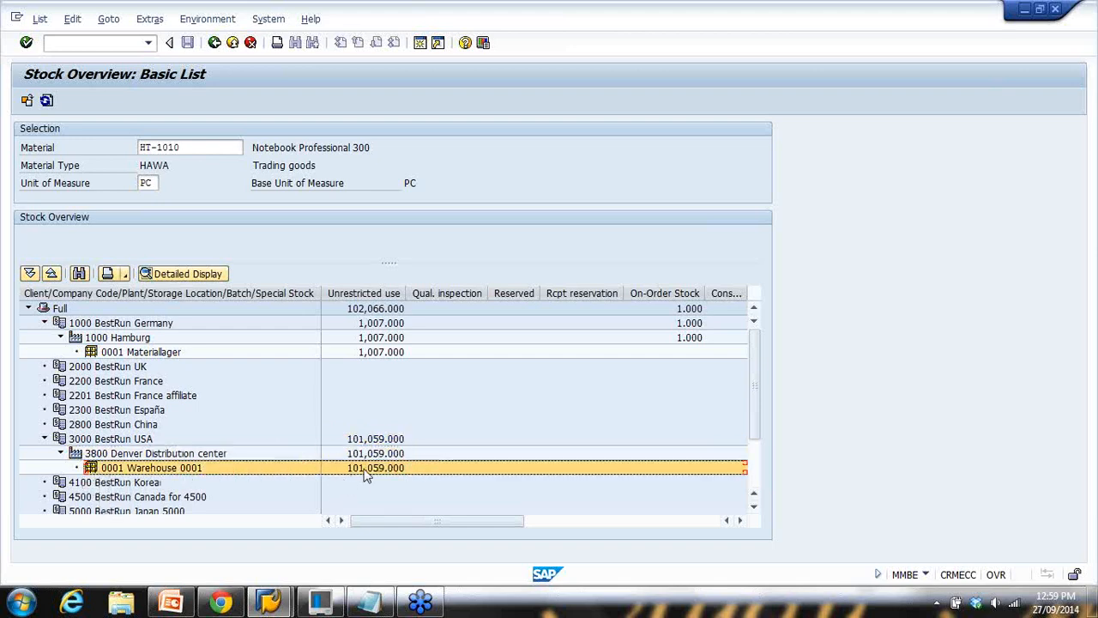
pyautogui.click(365, 469)
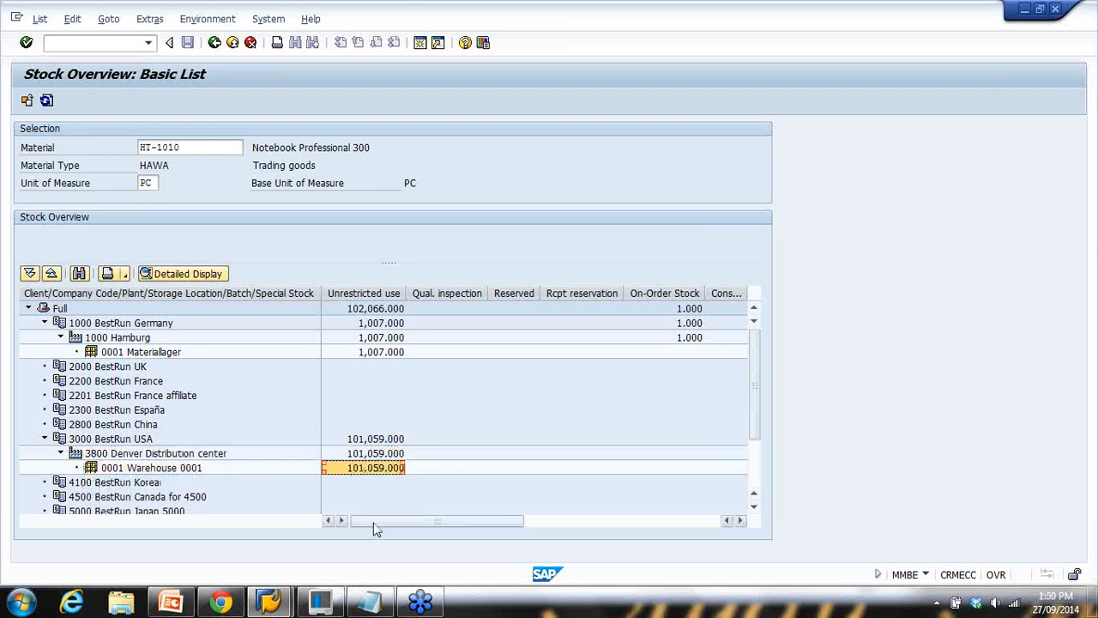
pyautogui.click(91, 471)
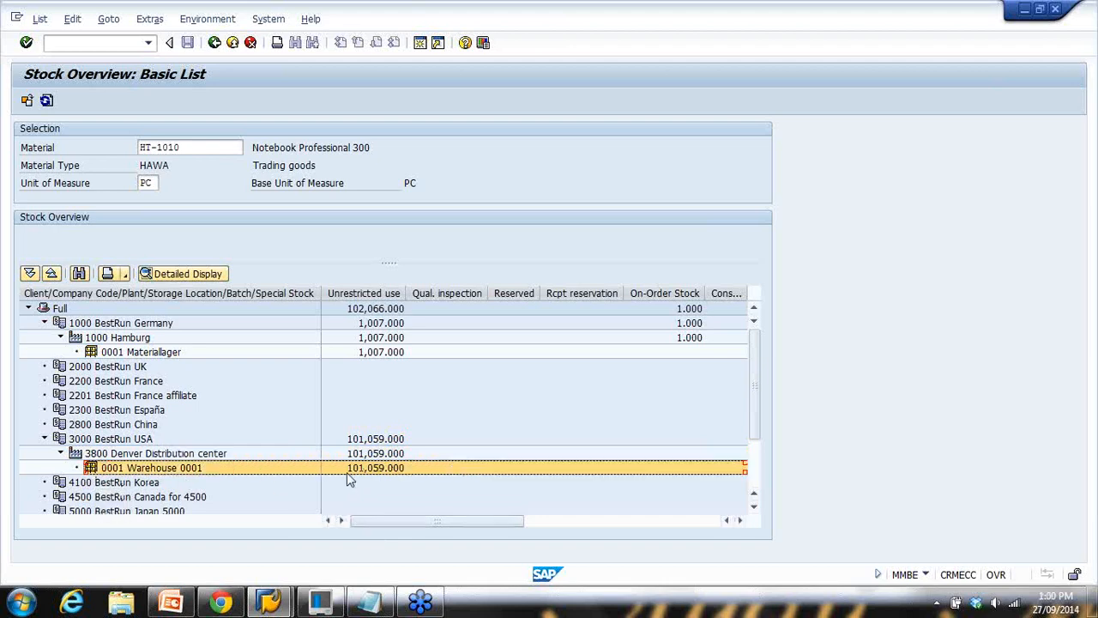
pyautogui.click(75, 455)
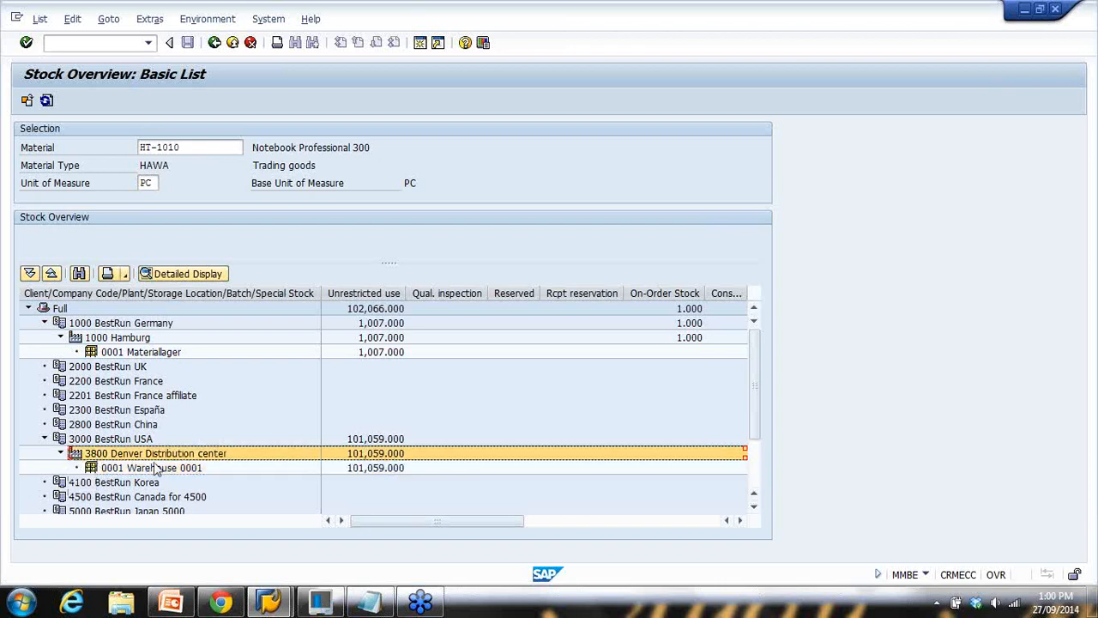
pyautogui.click(91, 470)
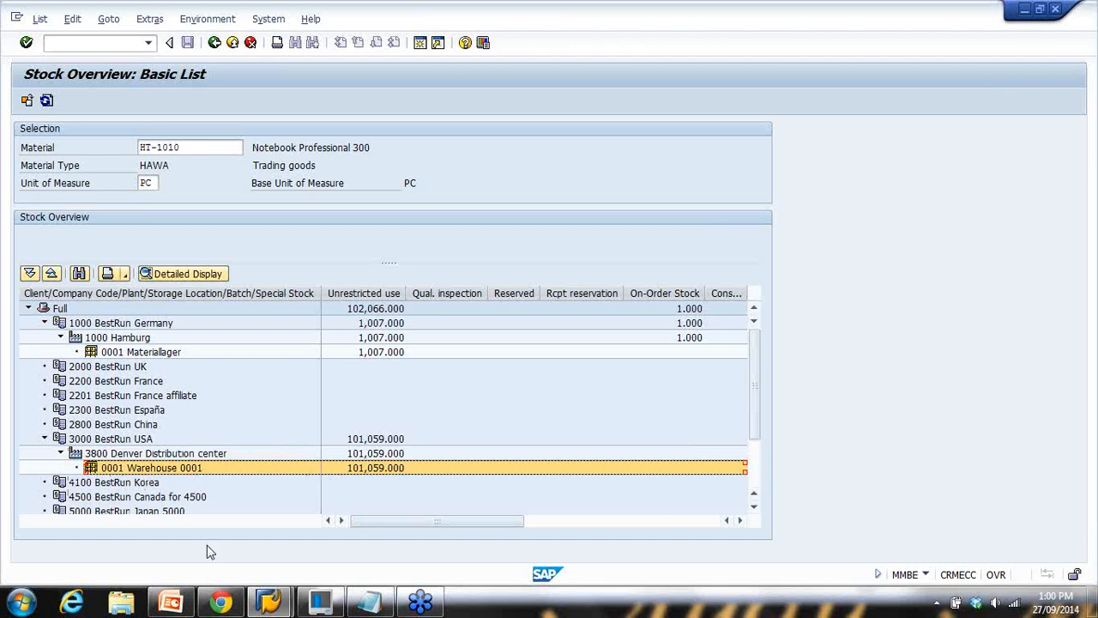
# Start the PowerPoint slide show from slide 38 and advance to the next slide
pyautogui.click(171, 602)
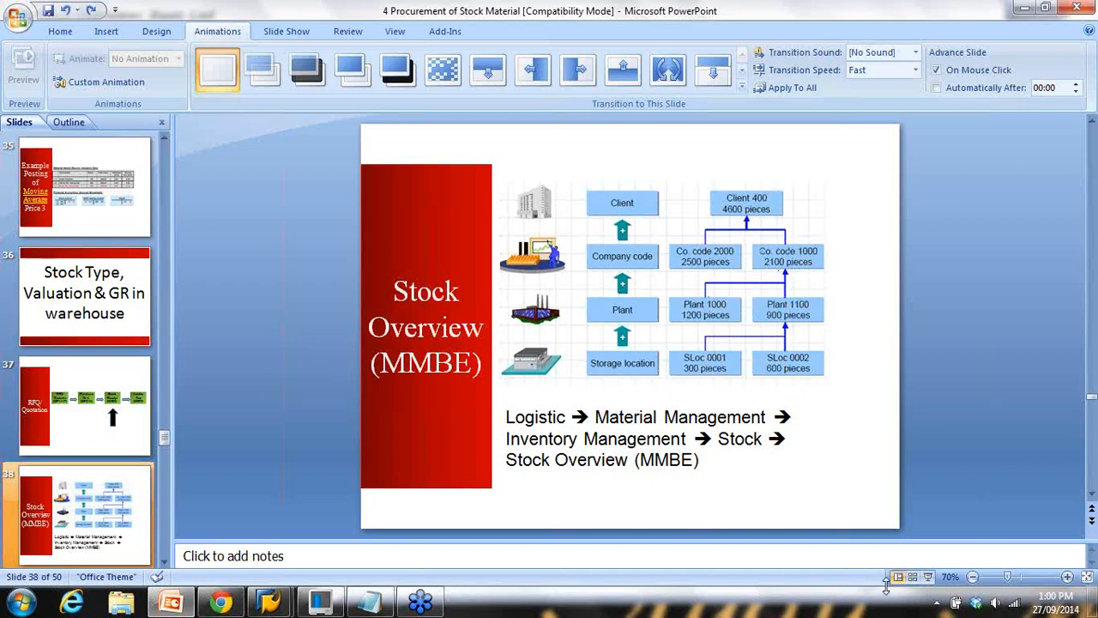
pyautogui.click(929, 577)
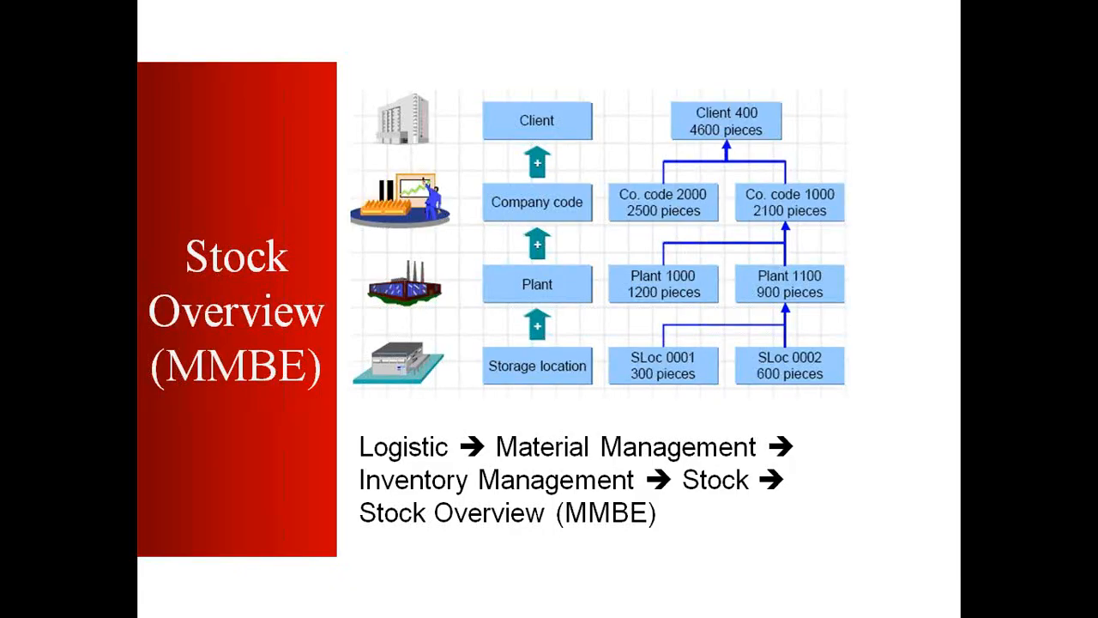
pyautogui.press('Right')
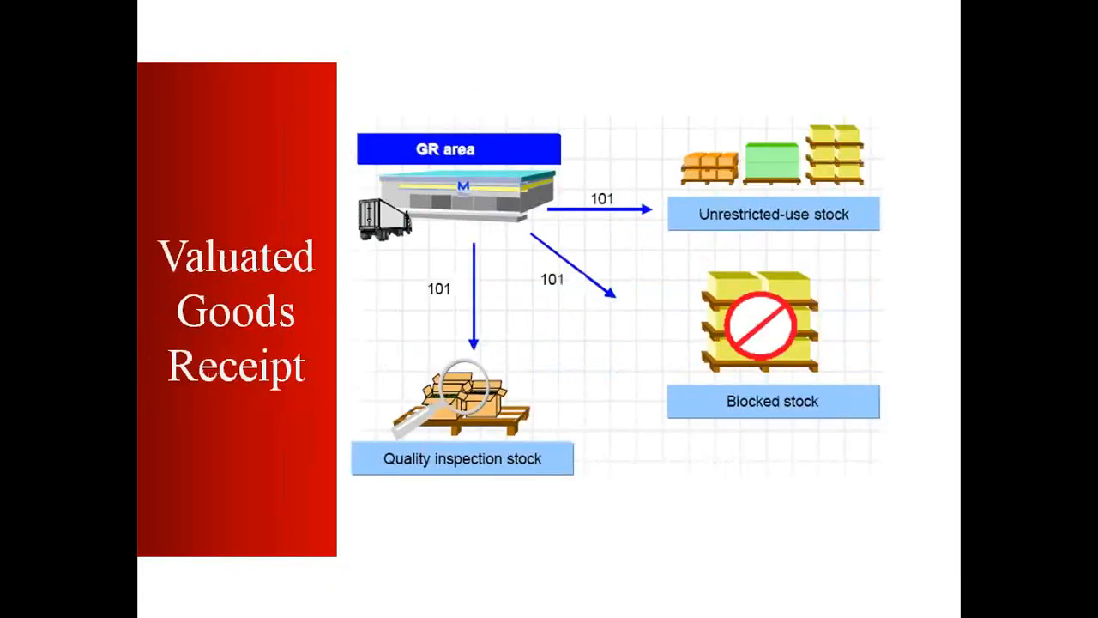
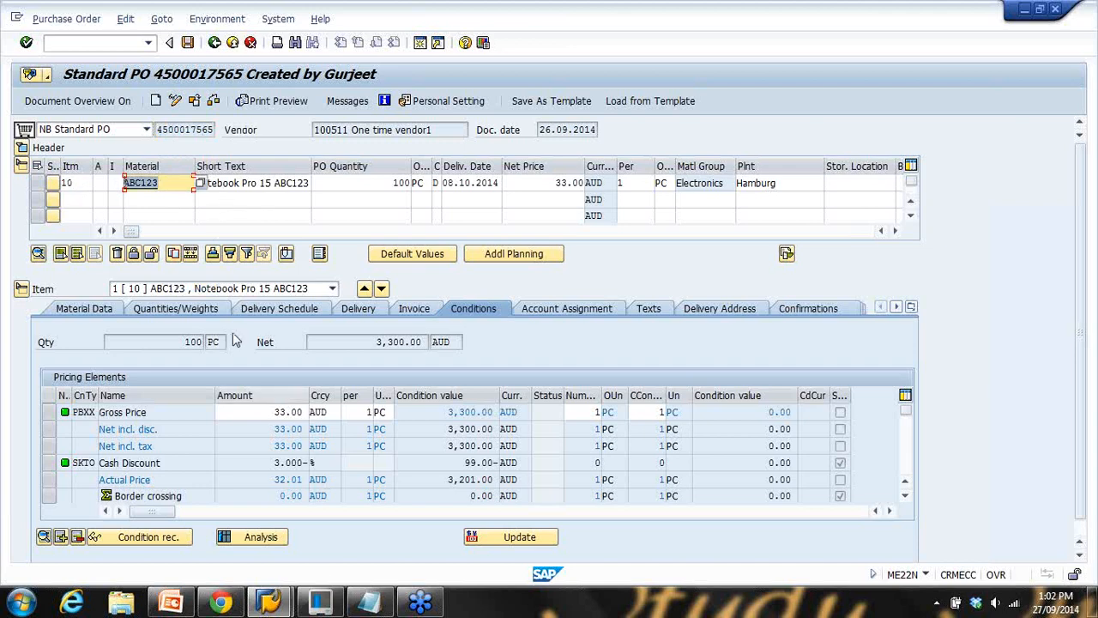
# Launch /nmigo, then leave the Display Material Document screen for SAP Easy Access
pyautogui.click(124, 46)
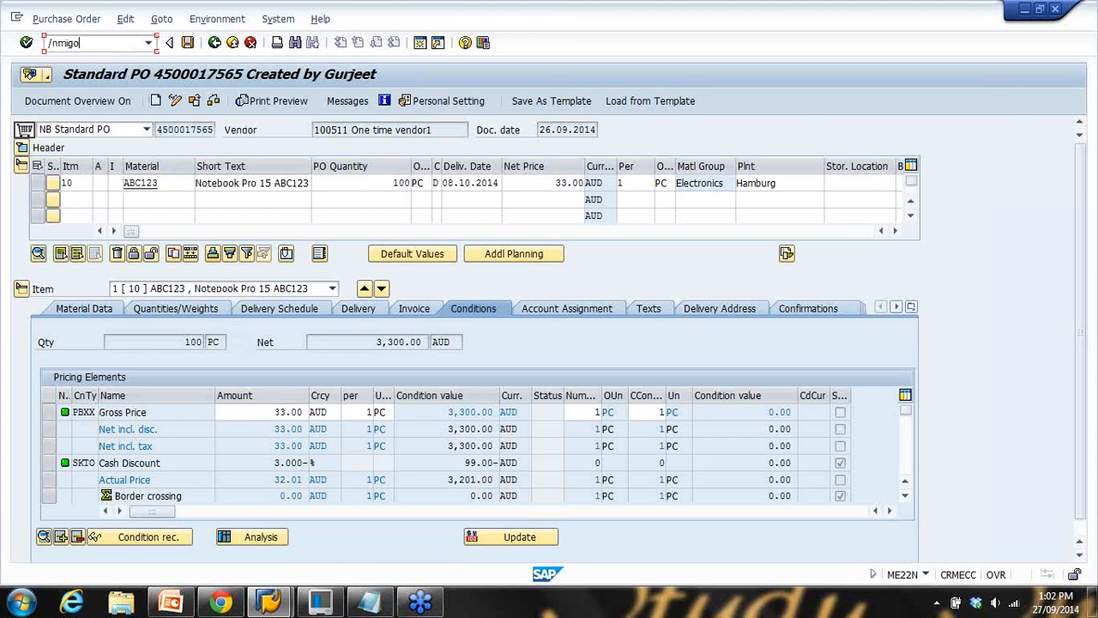
pyautogui.press('Return')
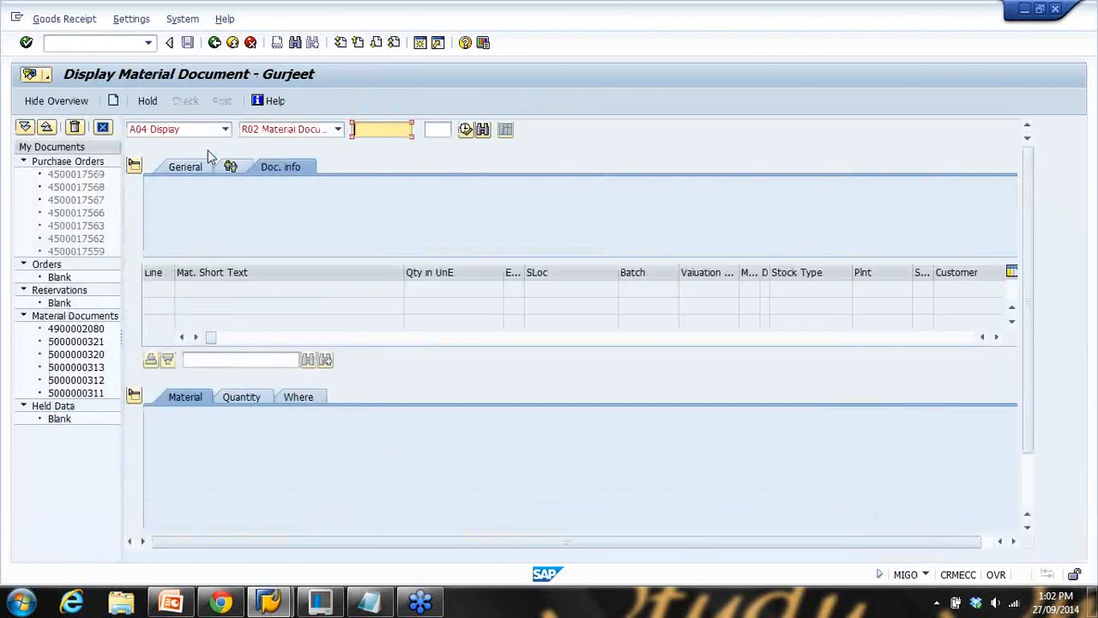
pyautogui.click(104, 44)
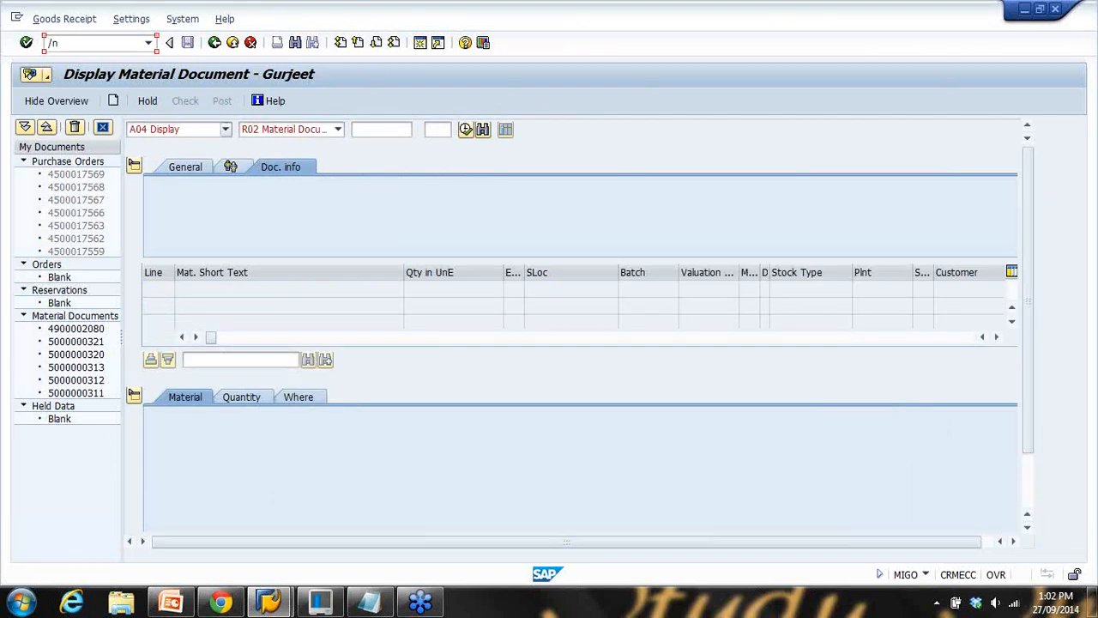
pyautogui.press('F3')
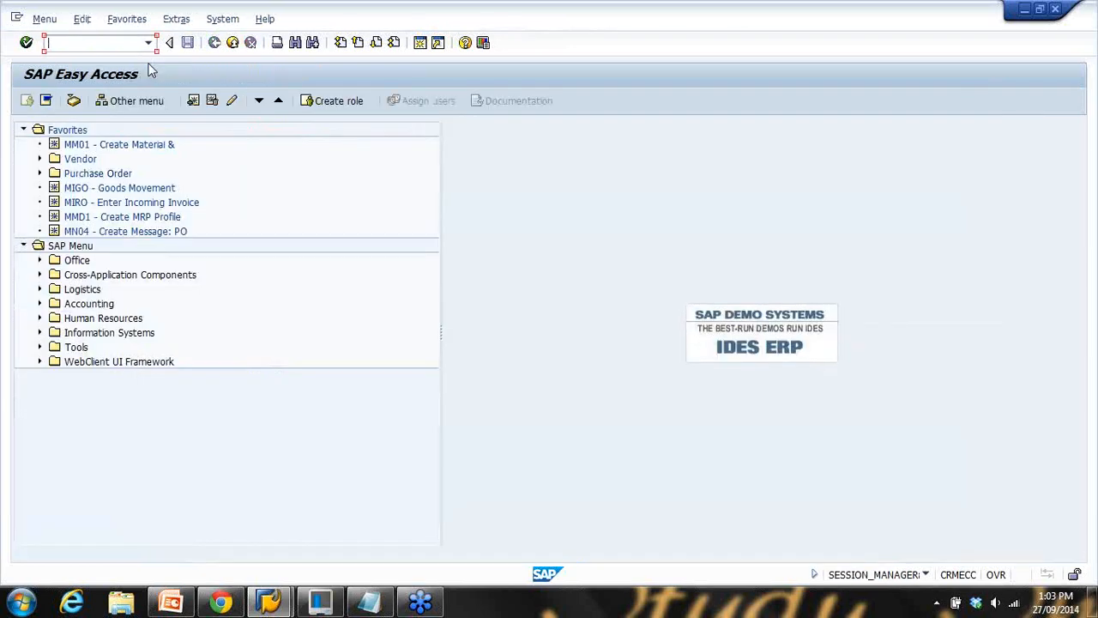
# Open ME11 briefly, then start the goods movement transaction with /nmigo
pyautogui.write('11')
pyautogui.press('Return')
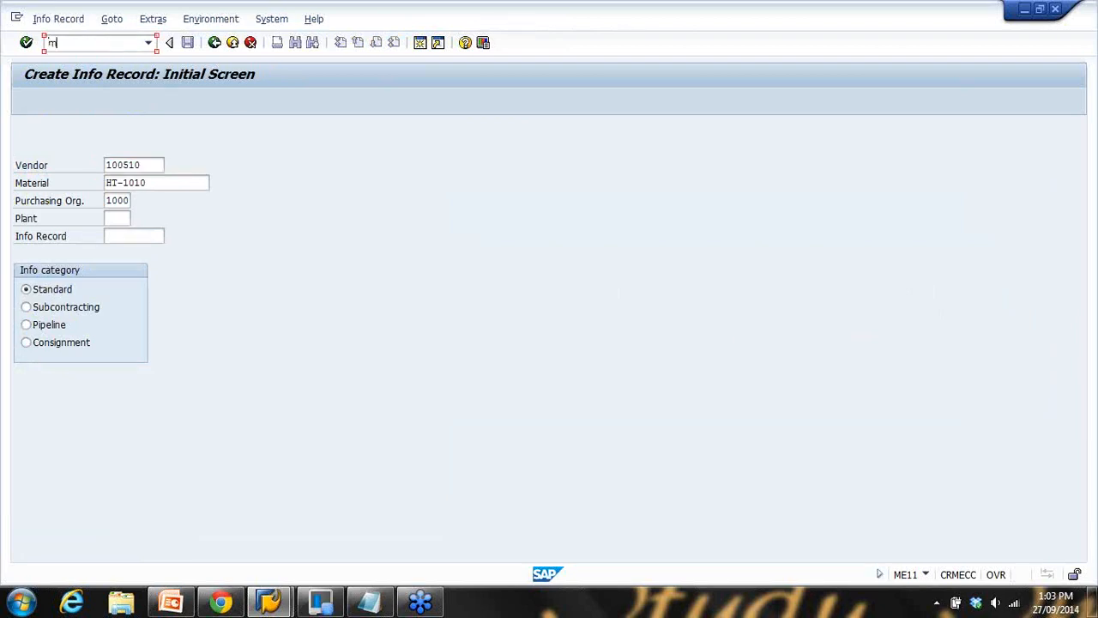
pyautogui.write('migo')
pyautogui.press('Return')
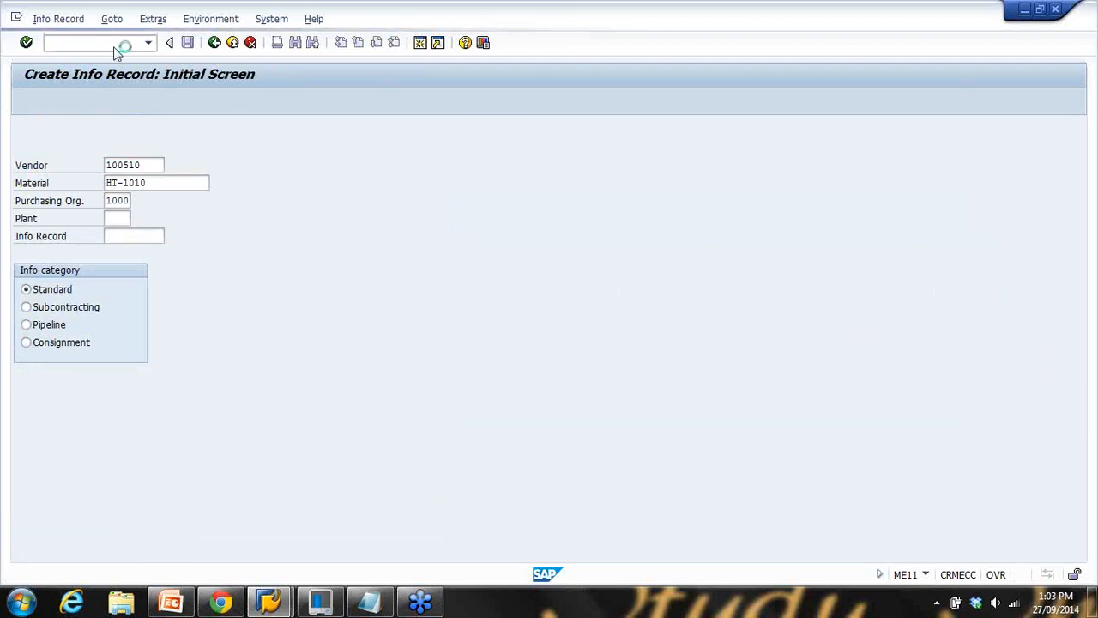
pyautogui.click(114, 47)
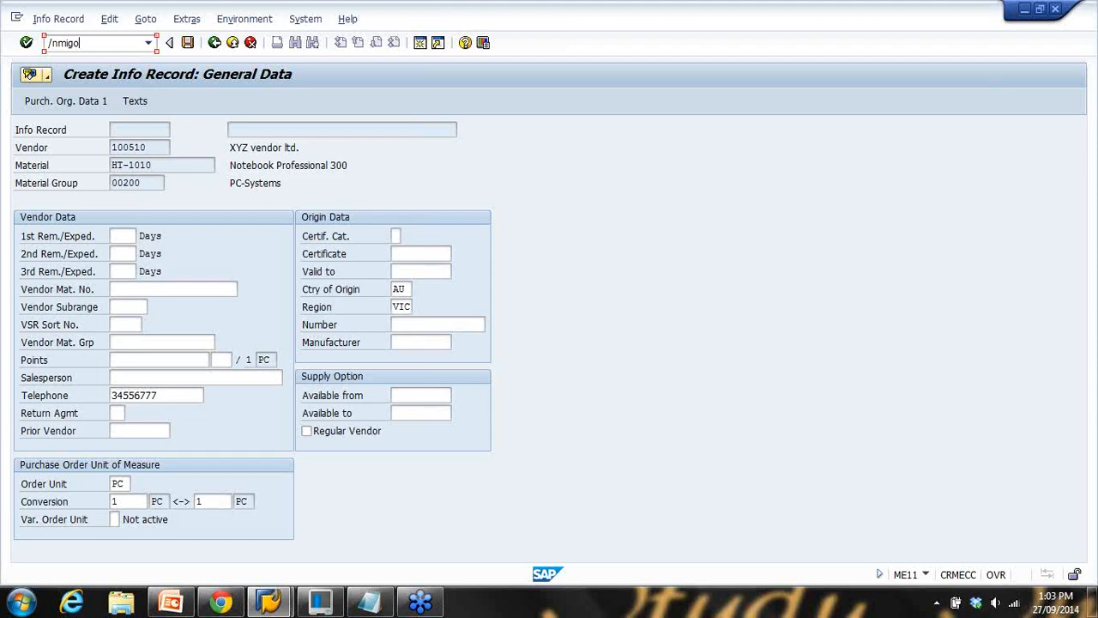
pyautogui.write('/nmigo')
pyautogui.press('Return')
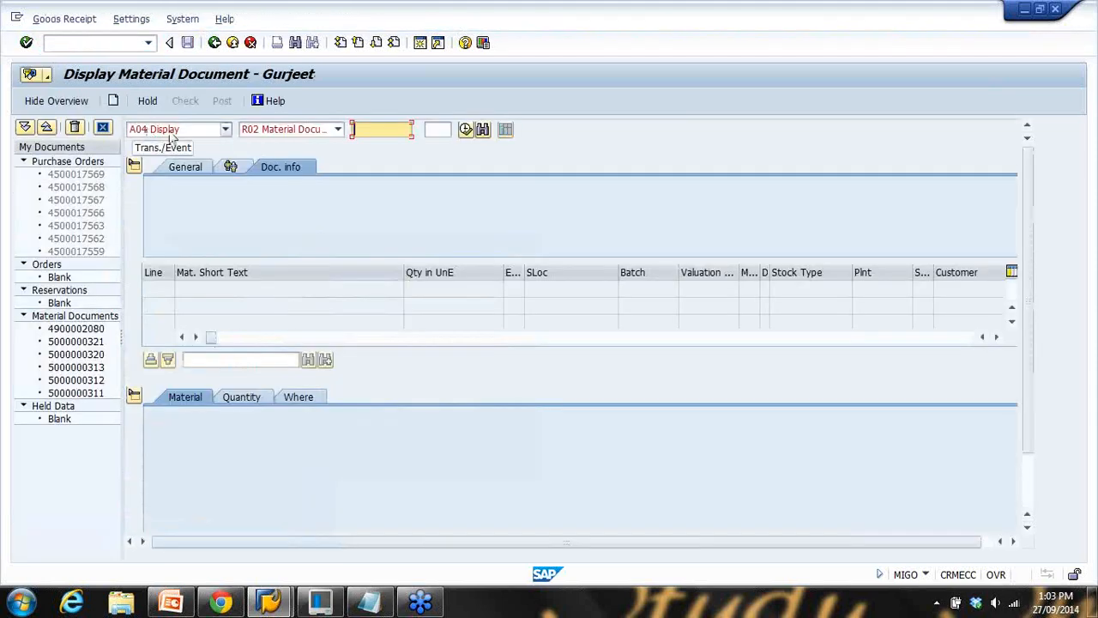
pyautogui.click(215, 133)
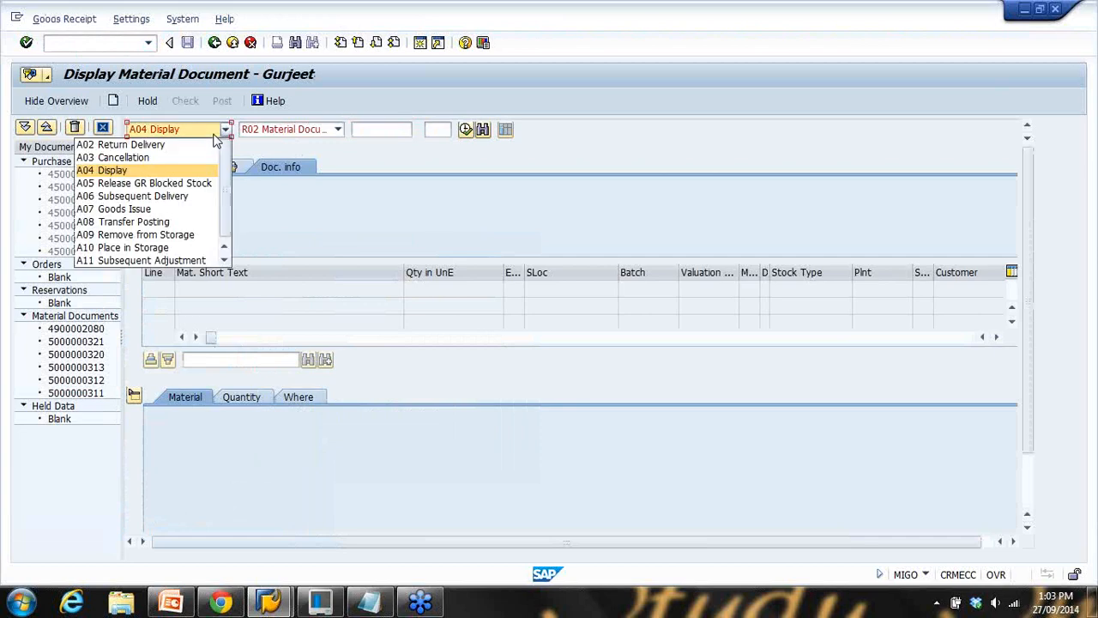
pyautogui.scroll(1, 192, 157)
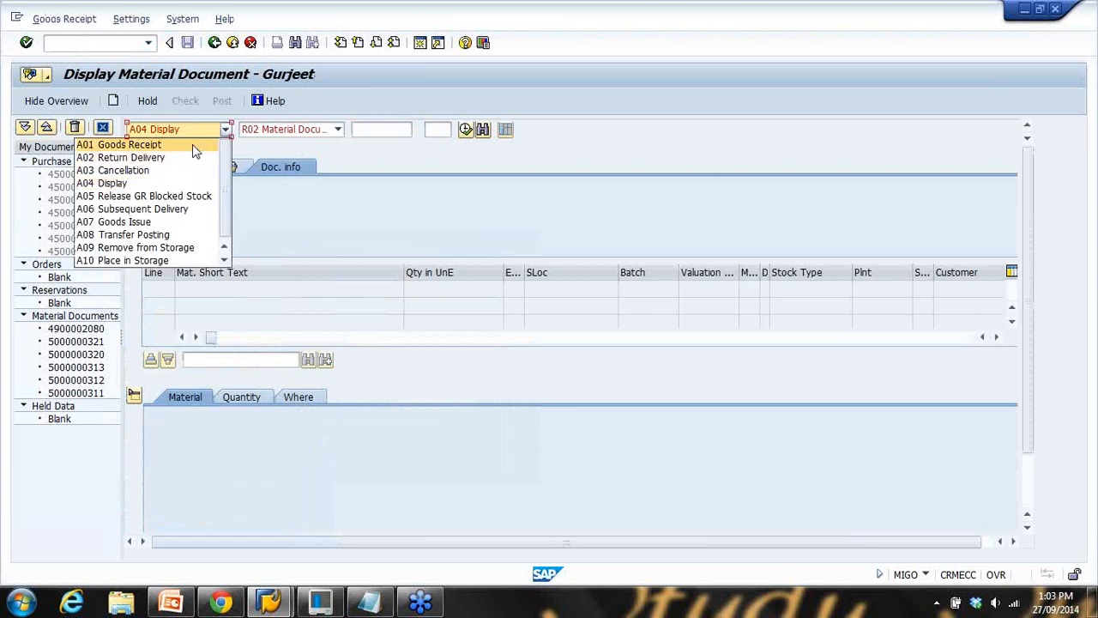
pyautogui.click(192, 144)
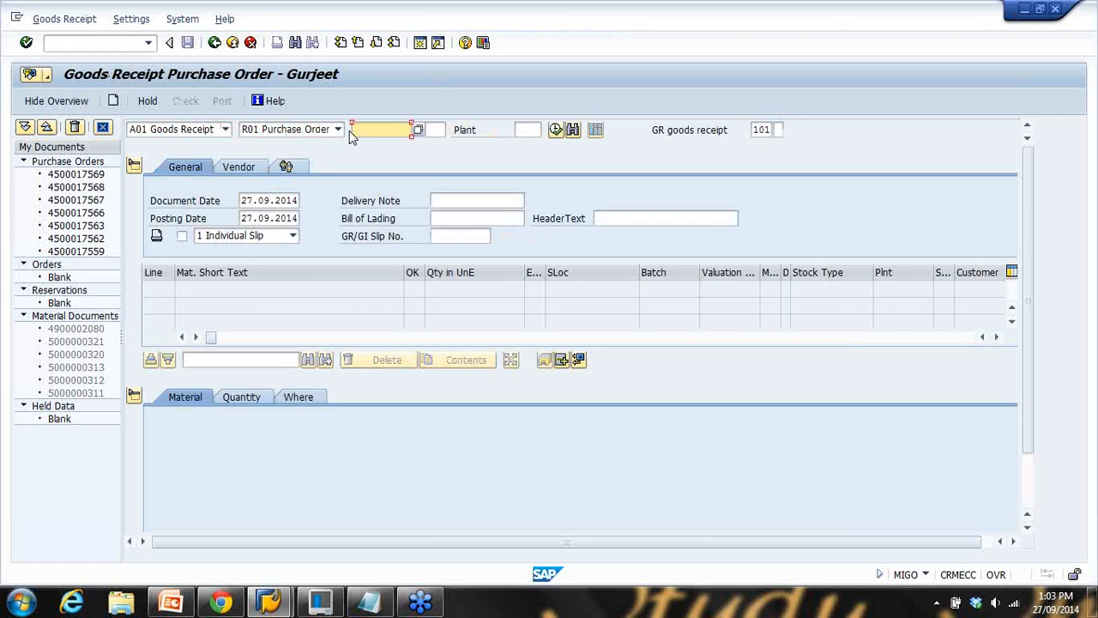
pyautogui.hotkey('ctrl', 'v')
pyautogui.click(556, 130)
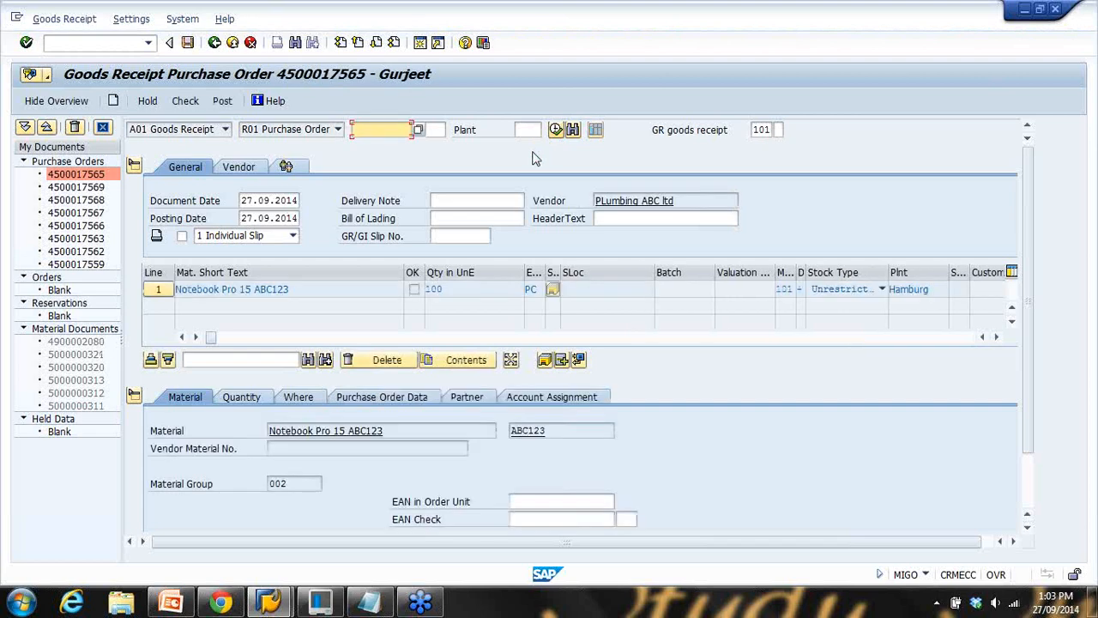
# Inspect the 101 movement type and bring up the Valuated Goods Receipt slide
pyautogui.click(758, 130)
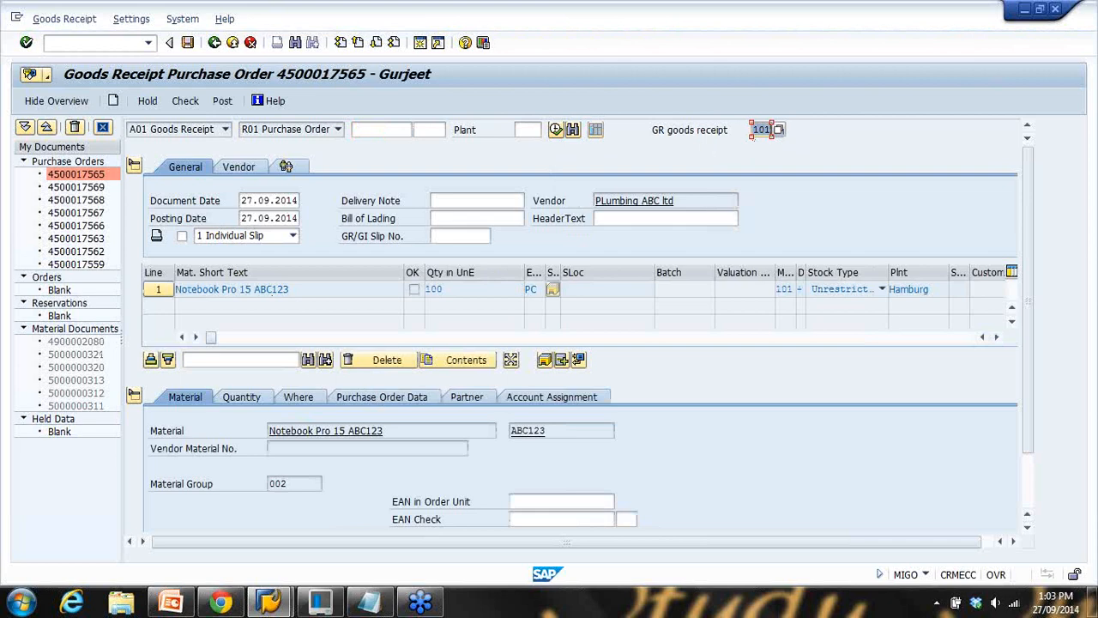
pyautogui.click(762, 130)
pyautogui.click(171, 602)
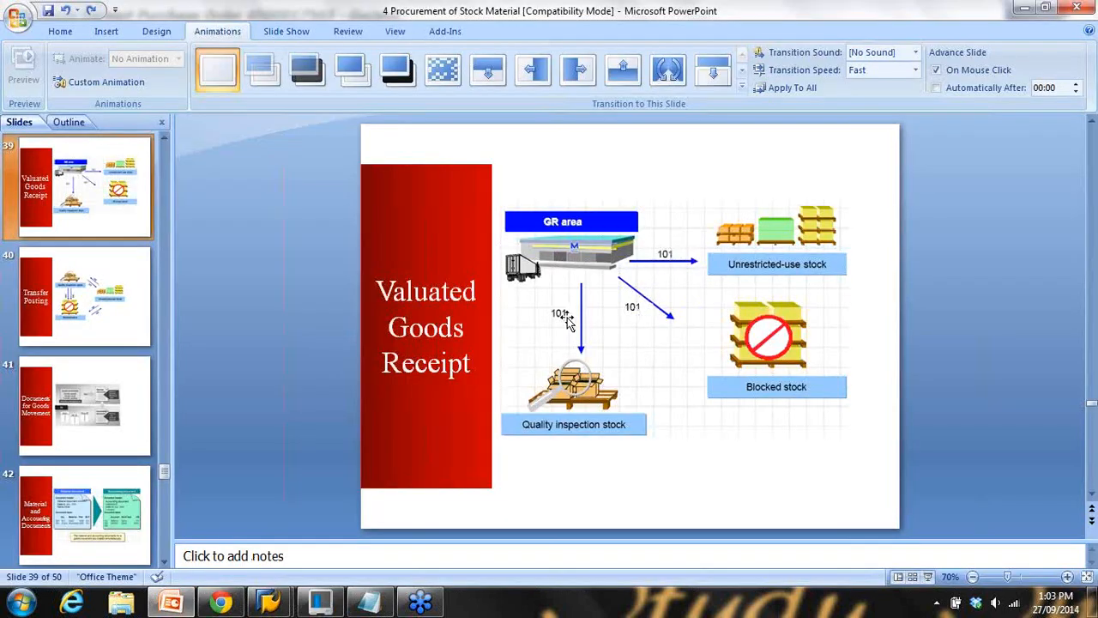
# Minimize PowerPoint and list all movement types for the goods receipt field
pyautogui.click(1025, 7)
pyautogui.click(778, 129)
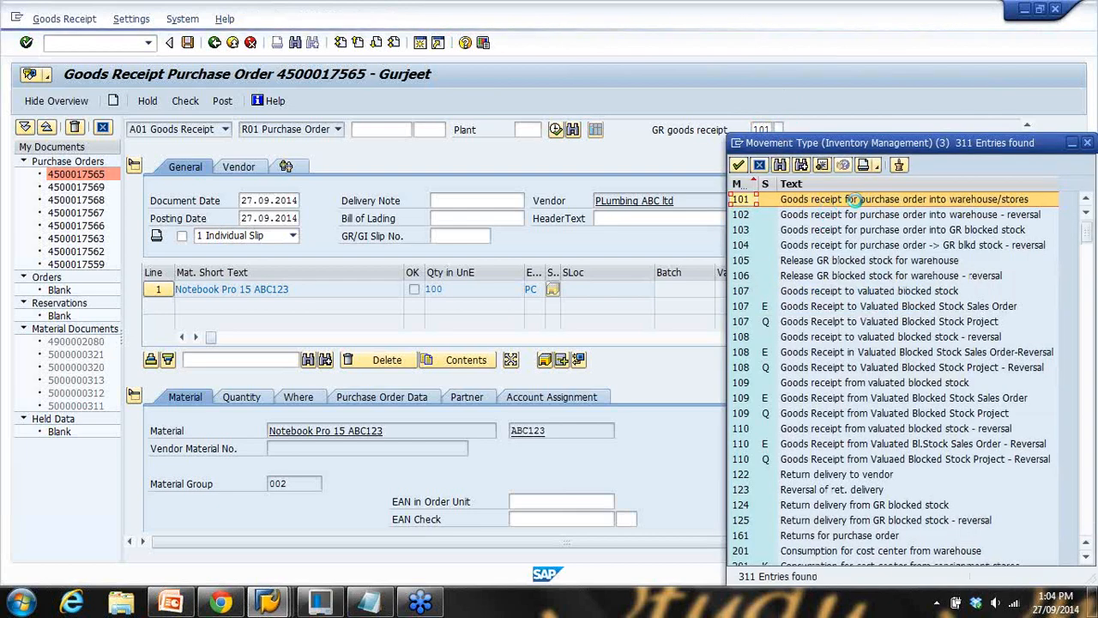
# Confirm 101 as the movement type and collapse the item detail area
pyautogui.click(868, 204)
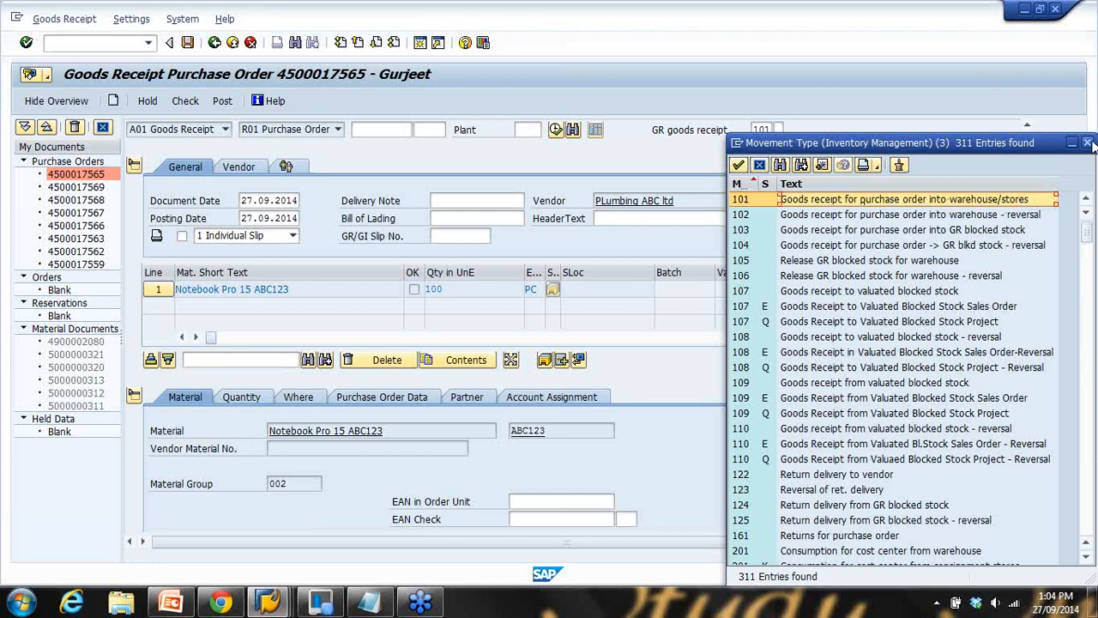
pyautogui.doubleClick(1021, 204)
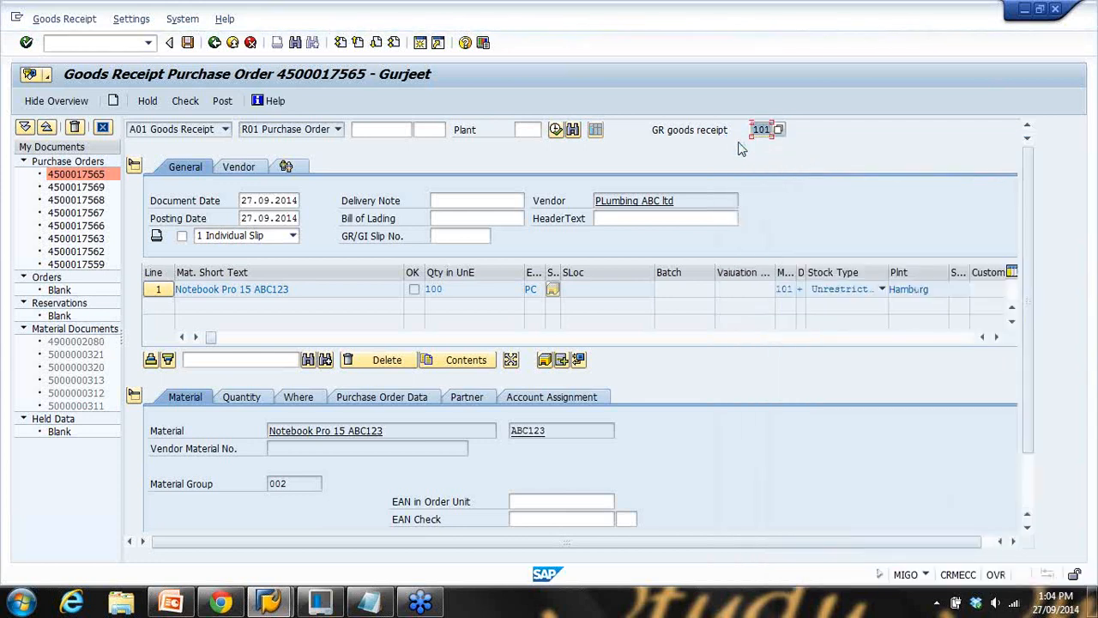
pyautogui.click(134, 396)
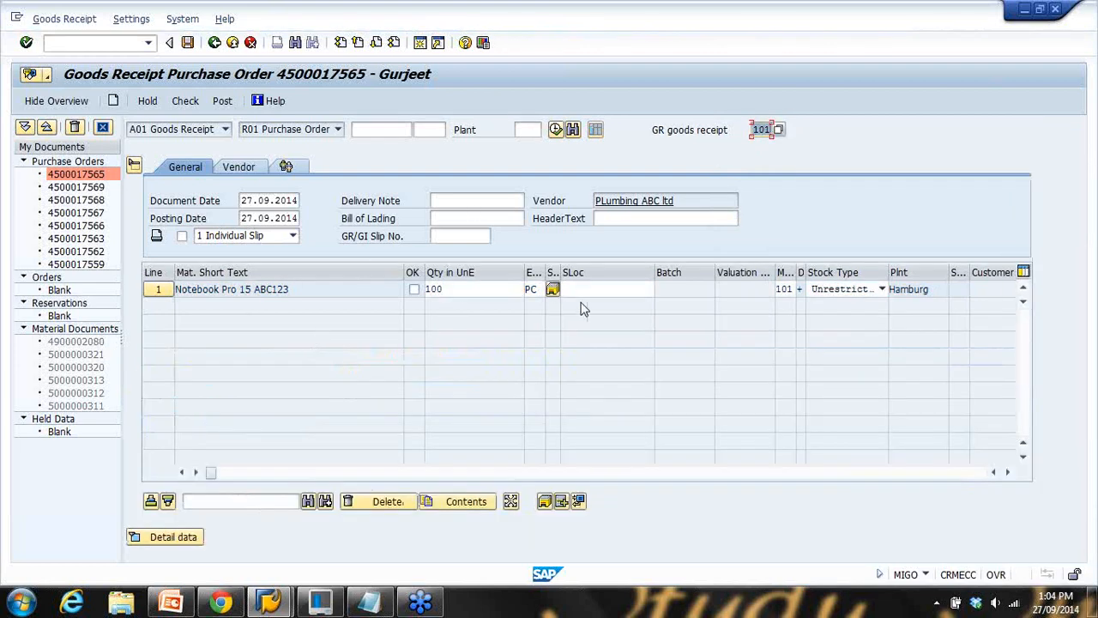
# Tick OK on the Notebook Pro 15 line, checking its 100 PC quantity and 101 movement
pyautogui.click(414, 290)
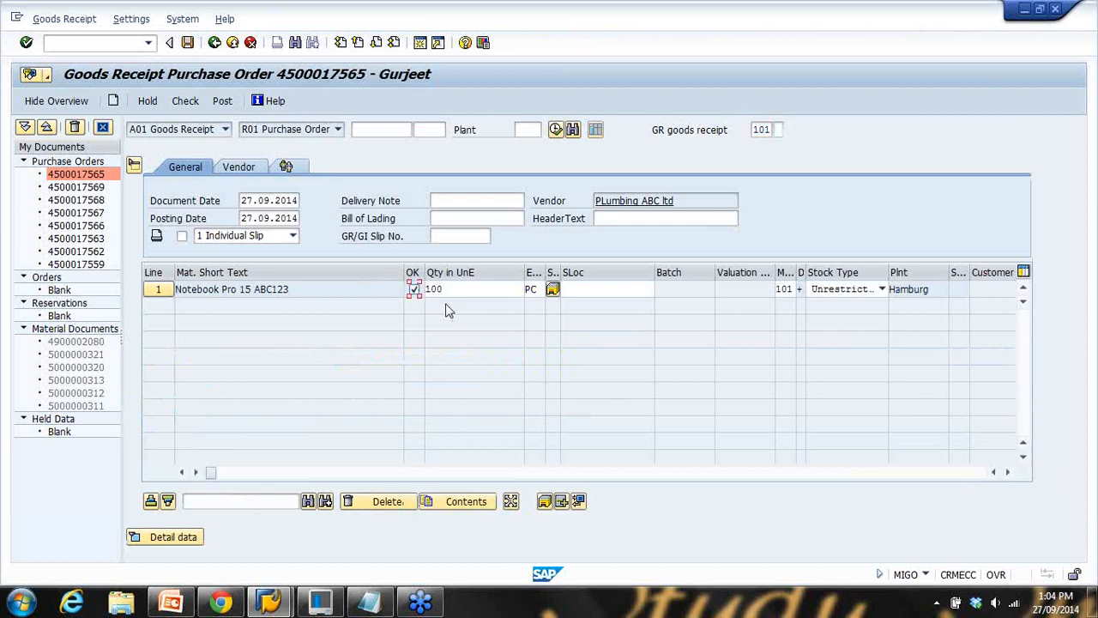
pyautogui.doubleClick(450, 289)
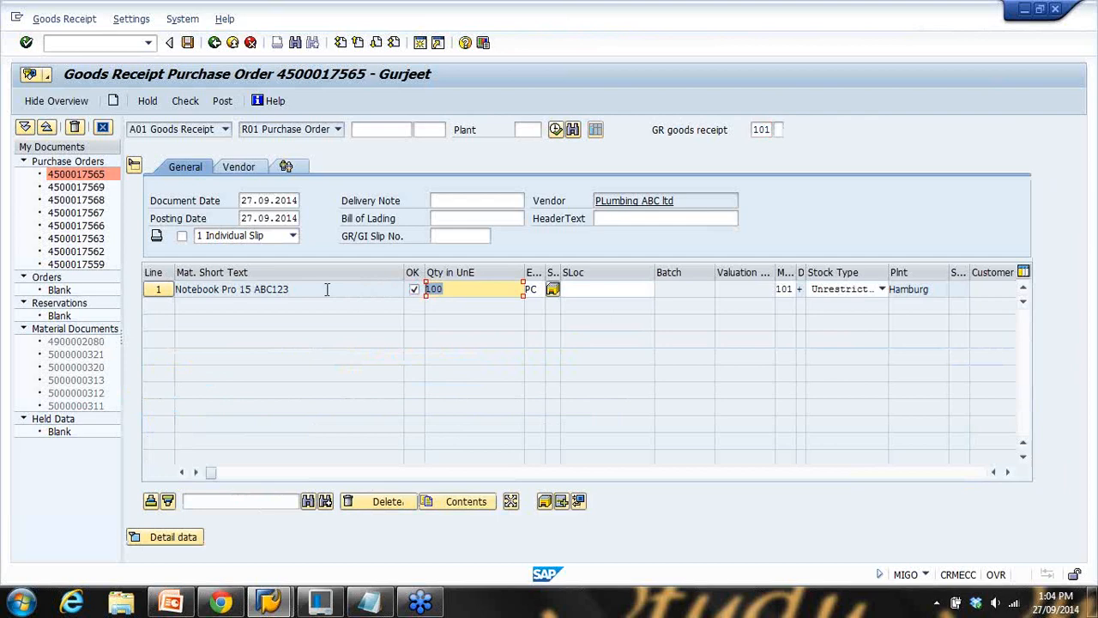
pyautogui.doubleClick(781, 290)
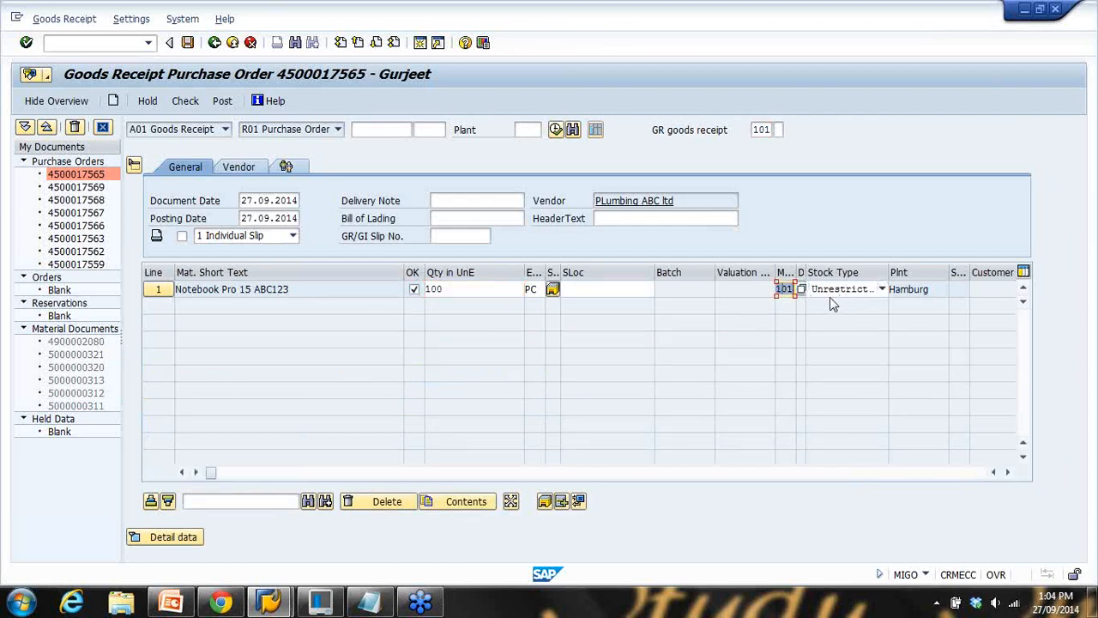
# Change line 1's stock type from unrestricted use to 2 Quality inspection
pyautogui.click(847, 292)
pyautogui.click(847, 292)
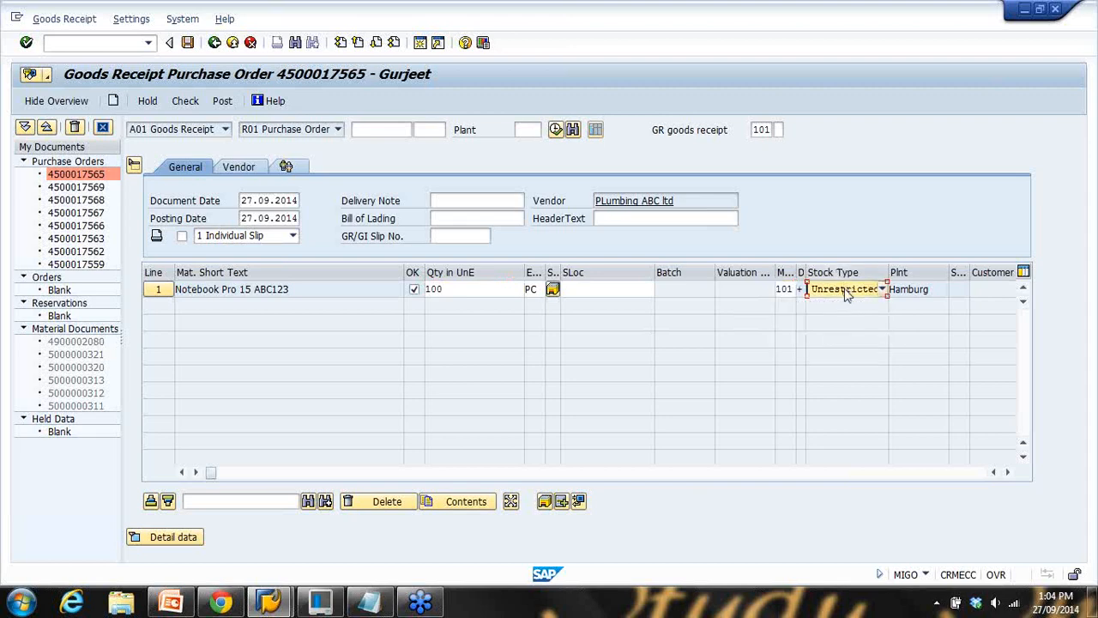
pyautogui.click(848, 292)
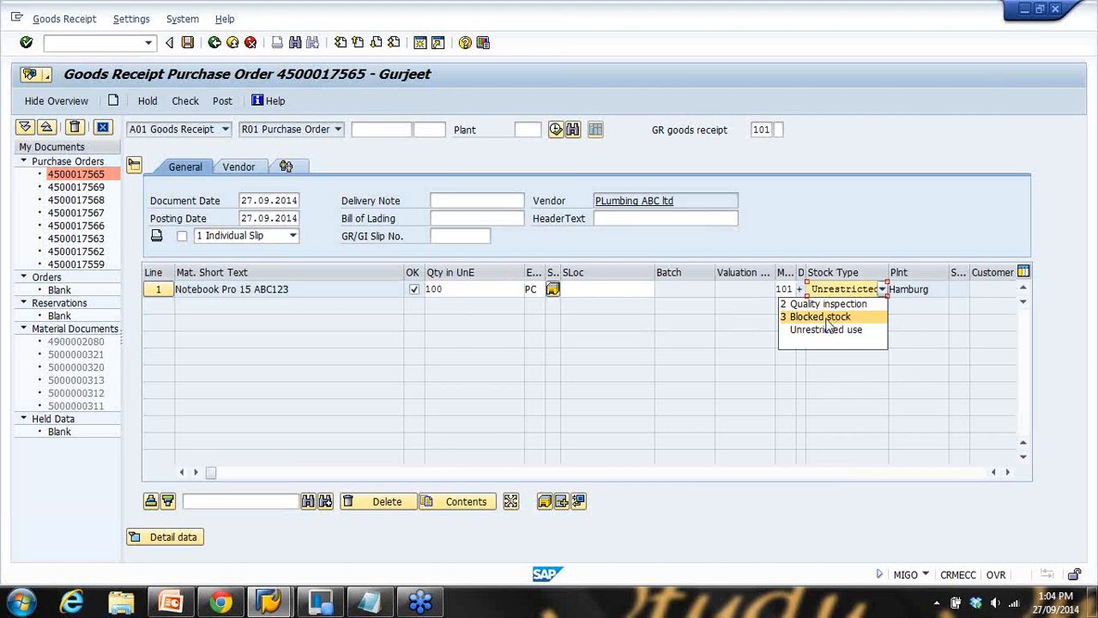
pyautogui.click(878, 221)
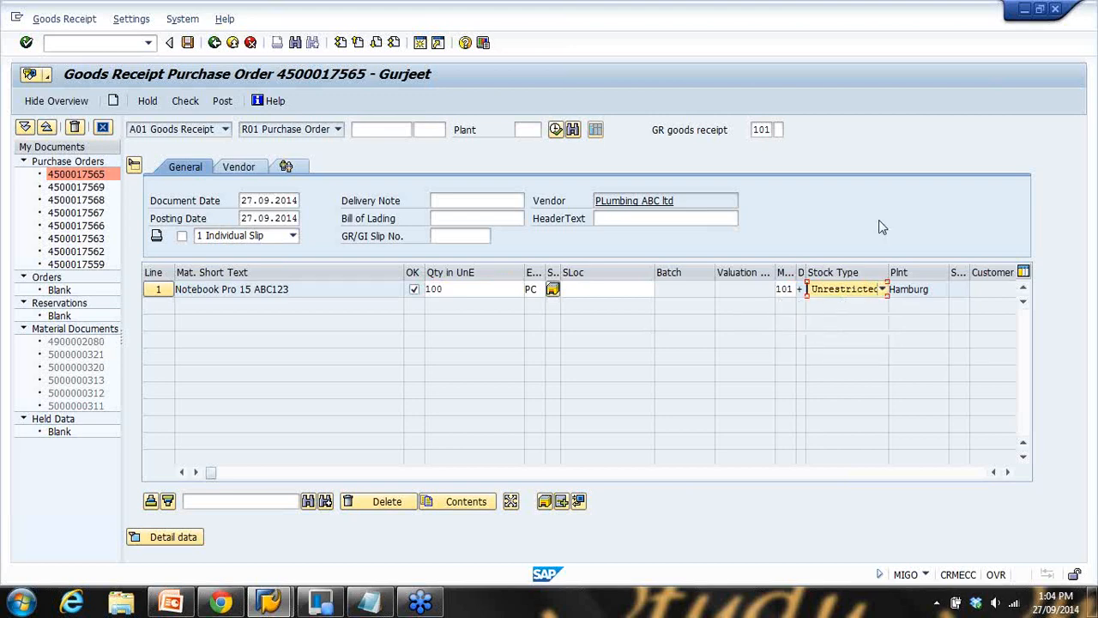
pyautogui.click(840, 293)
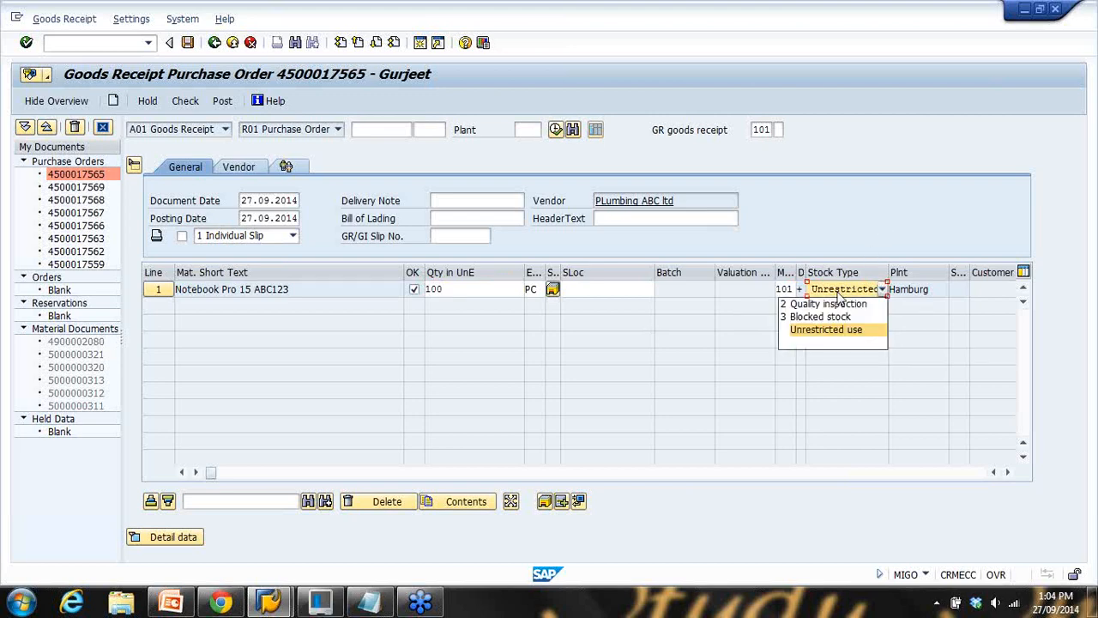
pyautogui.click(856, 239)
pyautogui.click(846, 292)
pyautogui.click(827, 305)
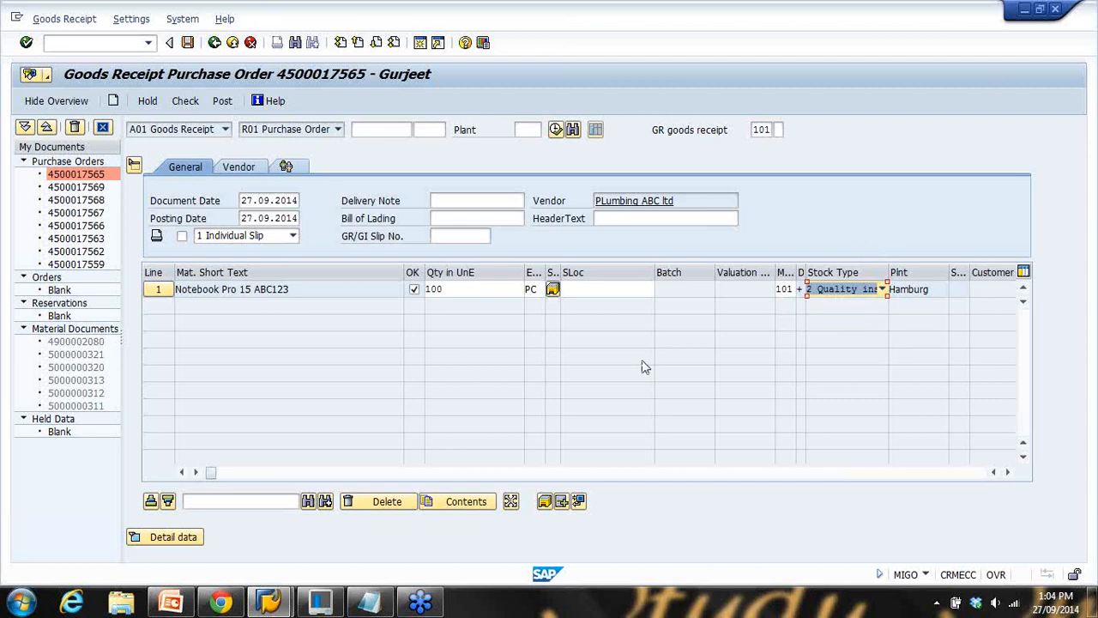
pyautogui.moveTo(268, 602)
pyautogui.click(172, 523)
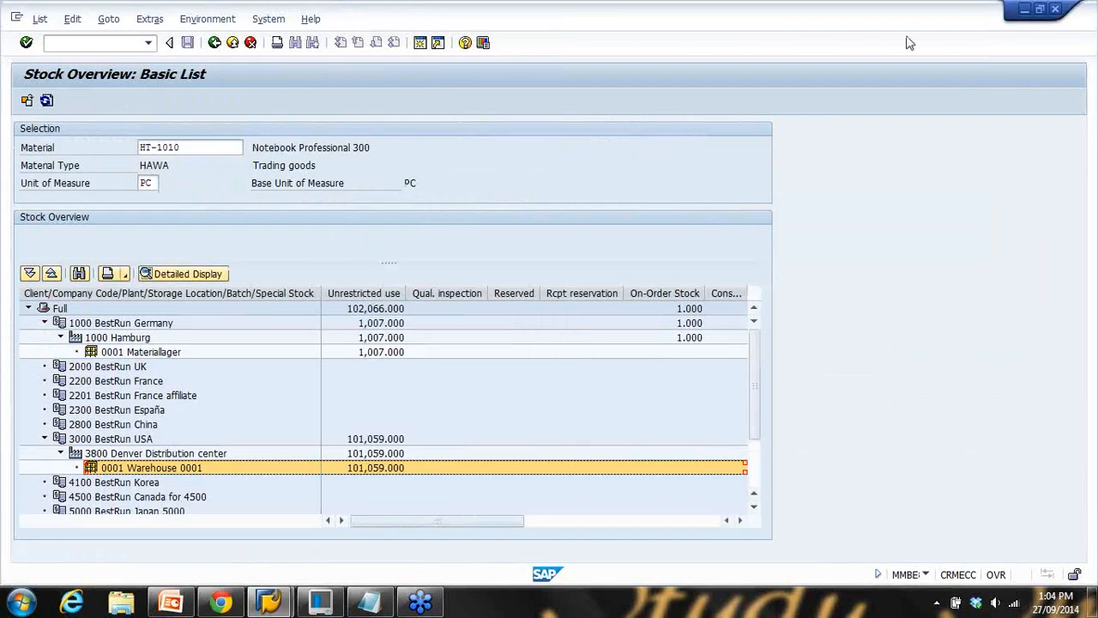
# Rerun the HT-1010 stock overview and point out its unrestricted and quality inspection figures
pyautogui.click(214, 45)
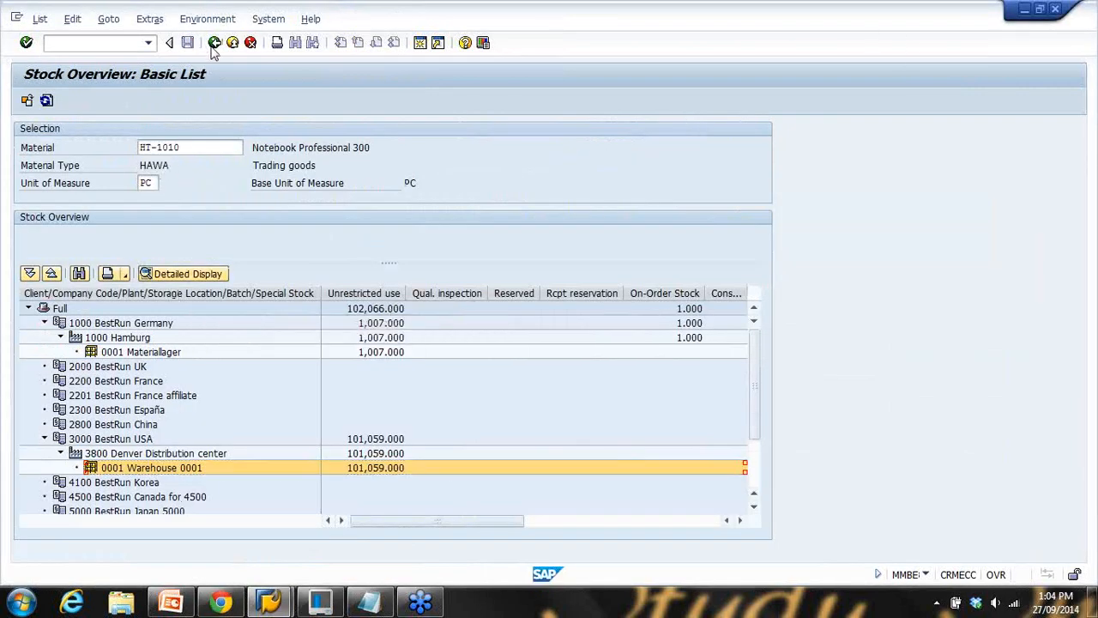
pyautogui.press('F8')
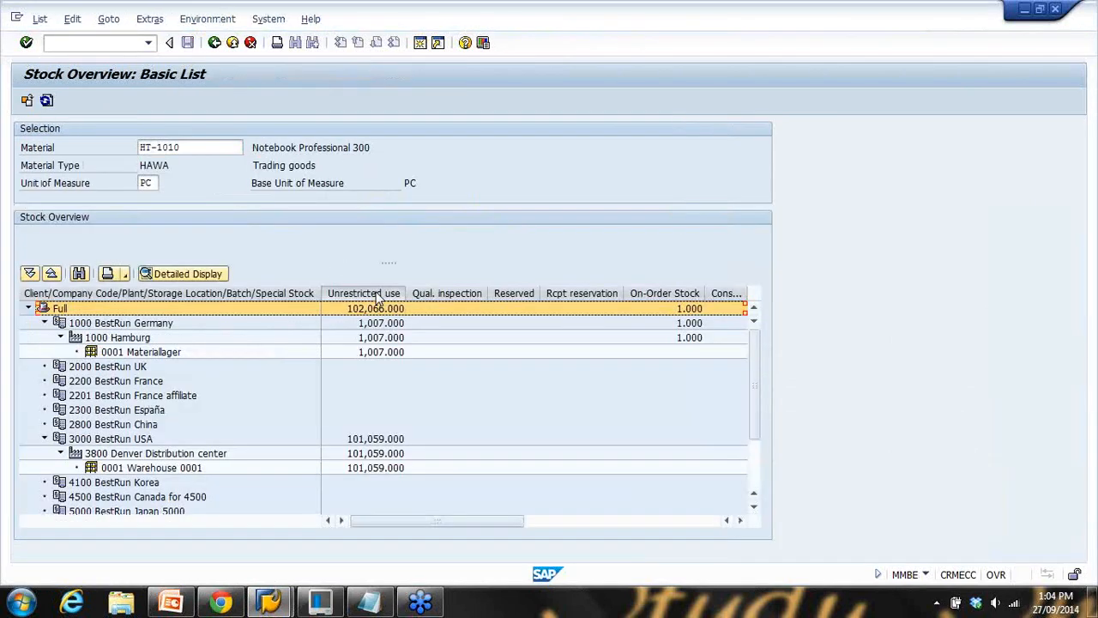
pyautogui.click(377, 293)
pyautogui.click(458, 323)
pyautogui.click(452, 294)
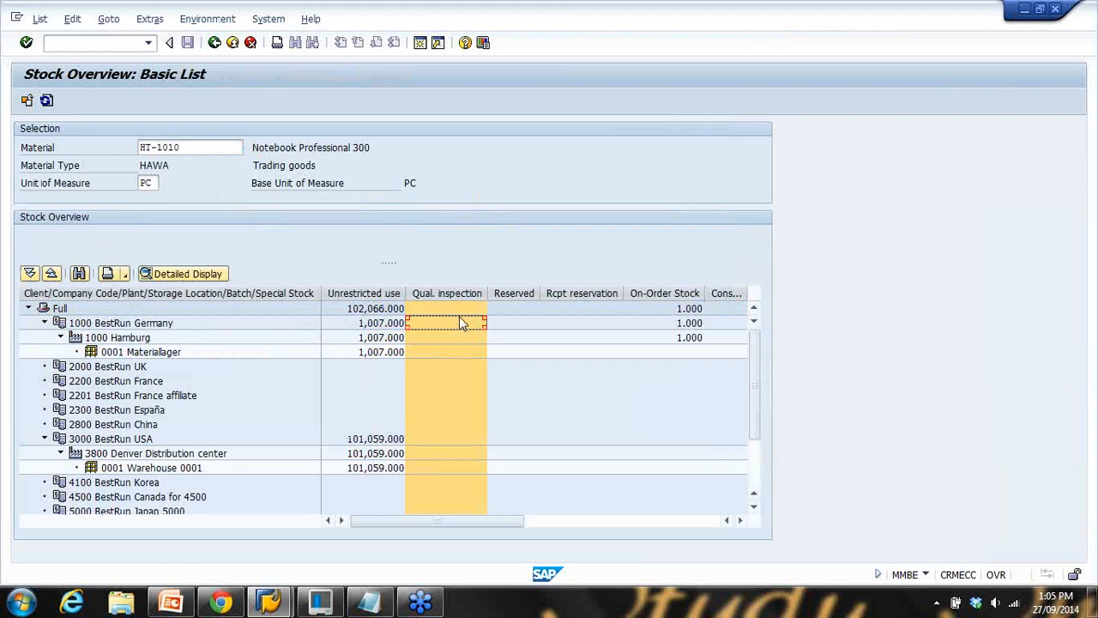
# Show the stock overview for ABC123, highlighting unrestricted, quality inspection and on-order stock
pyautogui.click(214, 42)
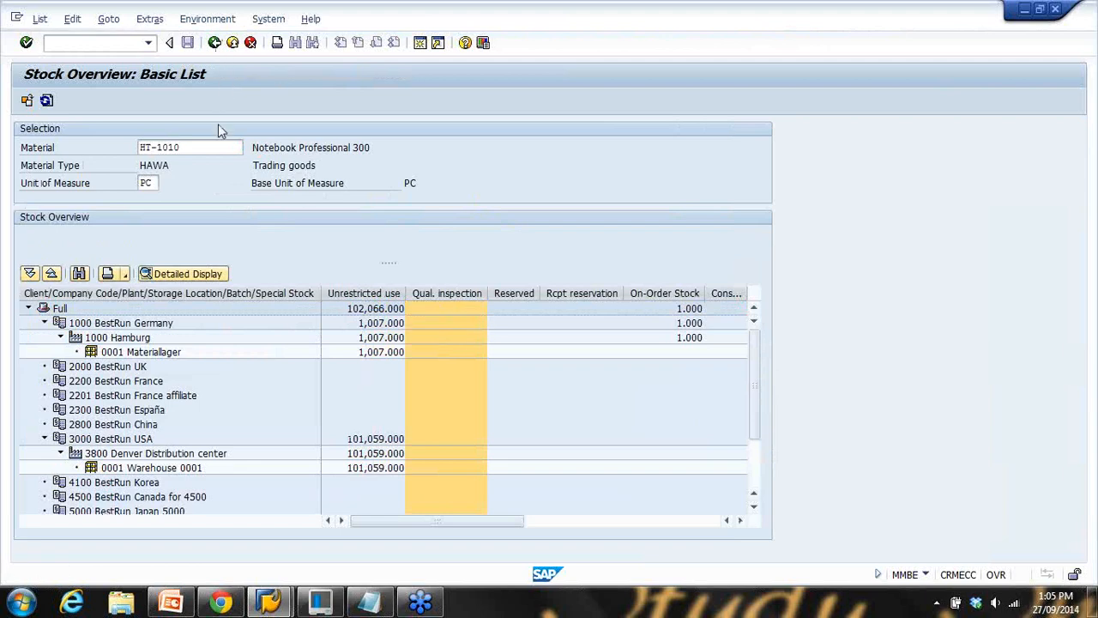
pyautogui.write('abc123')
pyautogui.click(27, 100)
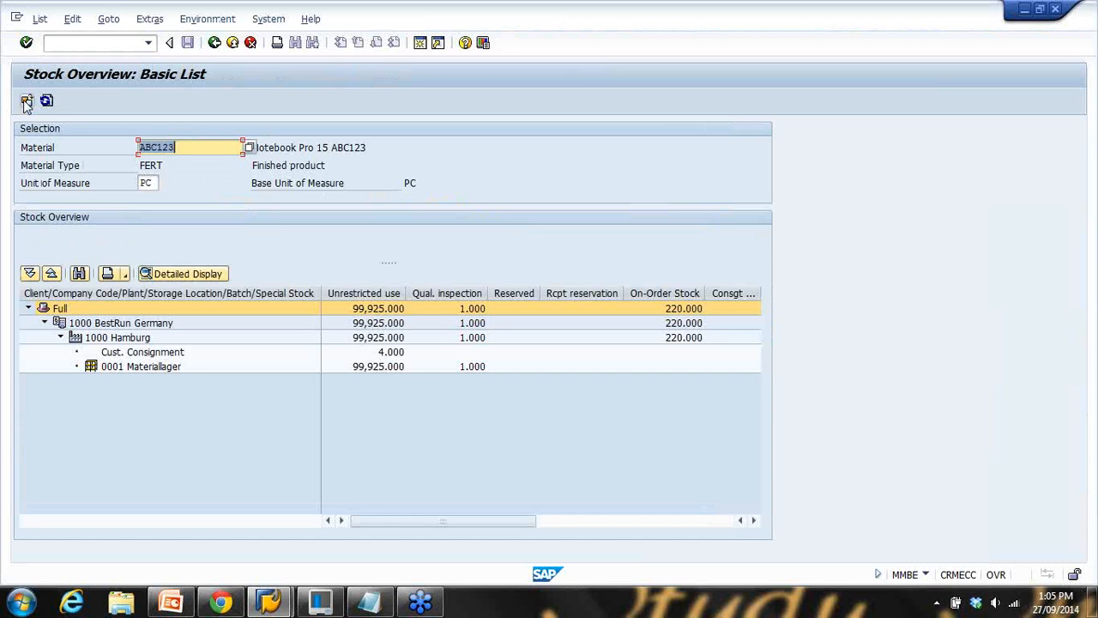
pyautogui.click(364, 293)
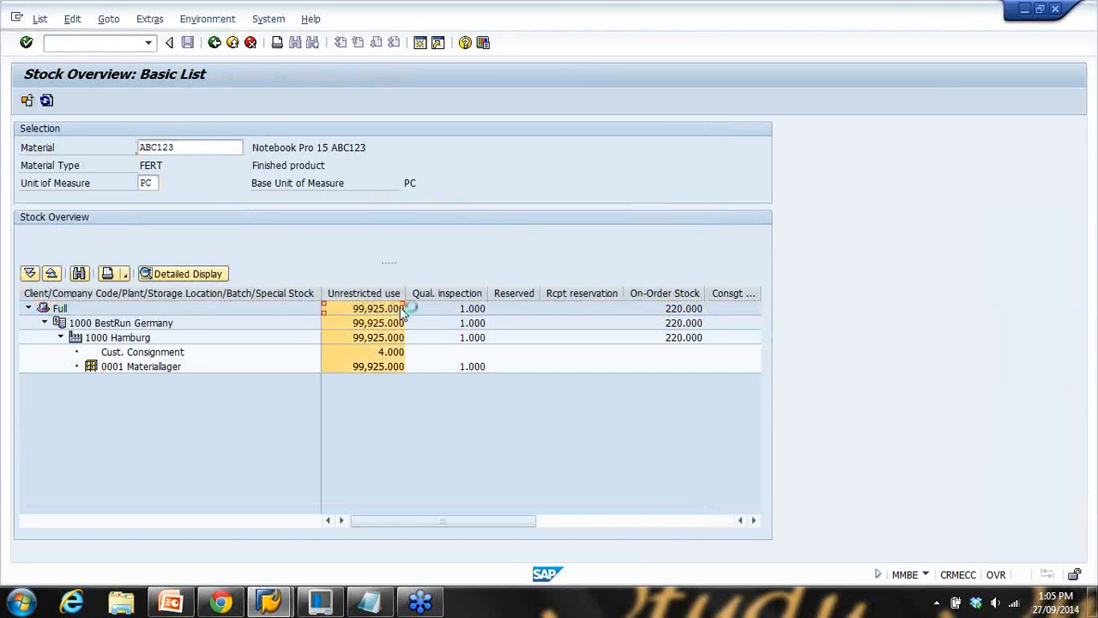
pyautogui.click(446, 293)
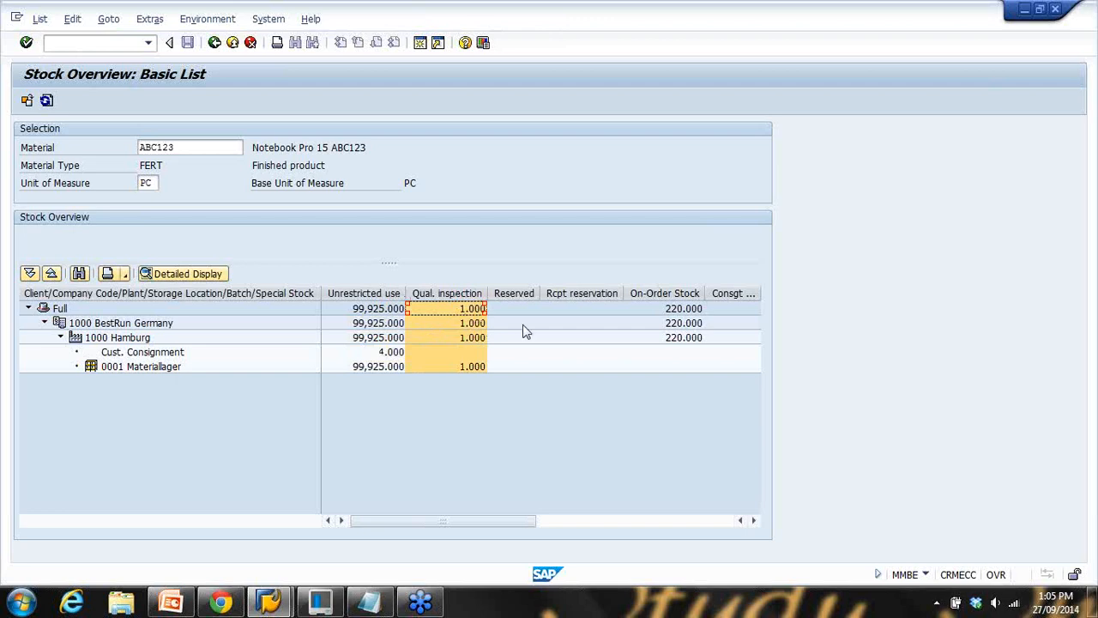
pyautogui.click(655, 369)
pyautogui.click(678, 293)
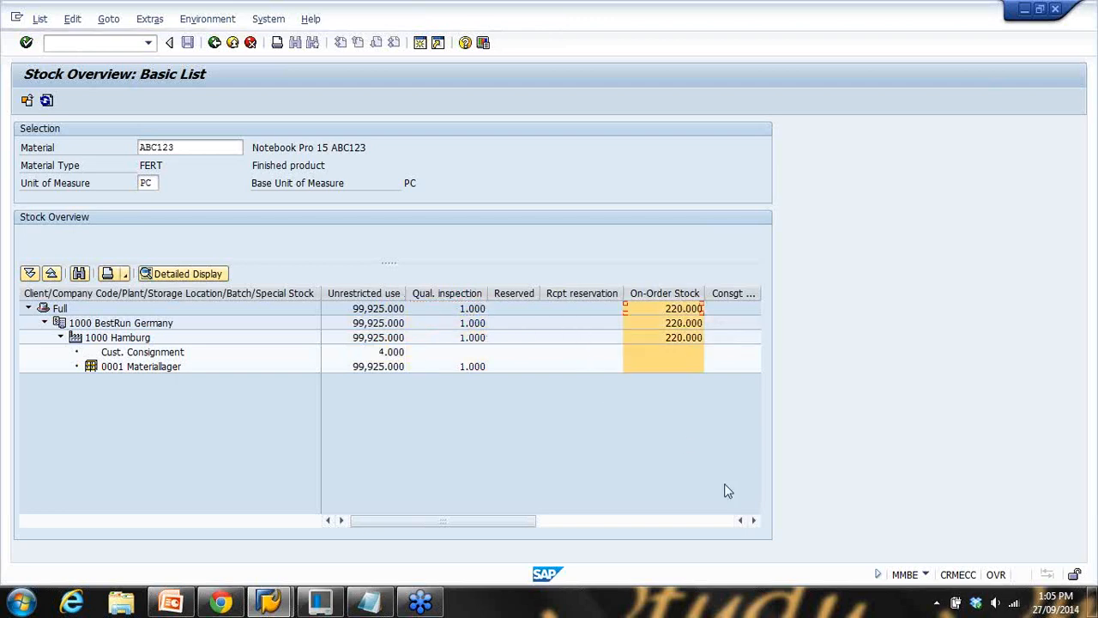
# Point out ABC123's Hamburg figures: 99,925 unrestricted and 1 in quality inspection
pyautogui.click(754, 520)
pyautogui.click(753, 520)
pyautogui.click(724, 521)
pyautogui.moveTo(722, 521); pyautogui.dragTo(367, 520)
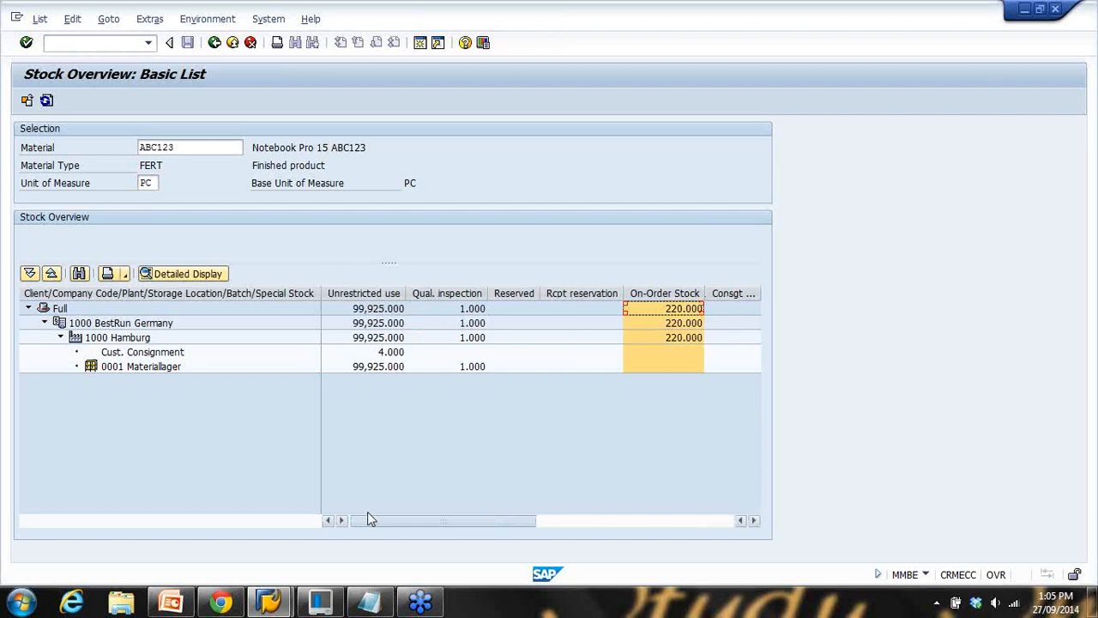
pyautogui.click(438, 294)
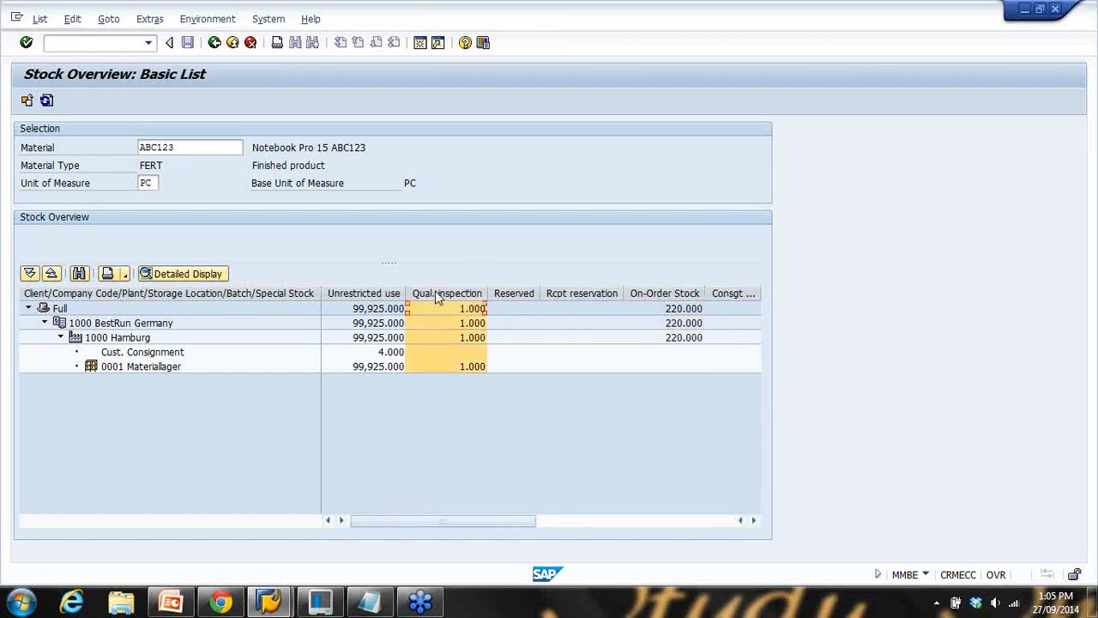
pyautogui.click(375, 297)
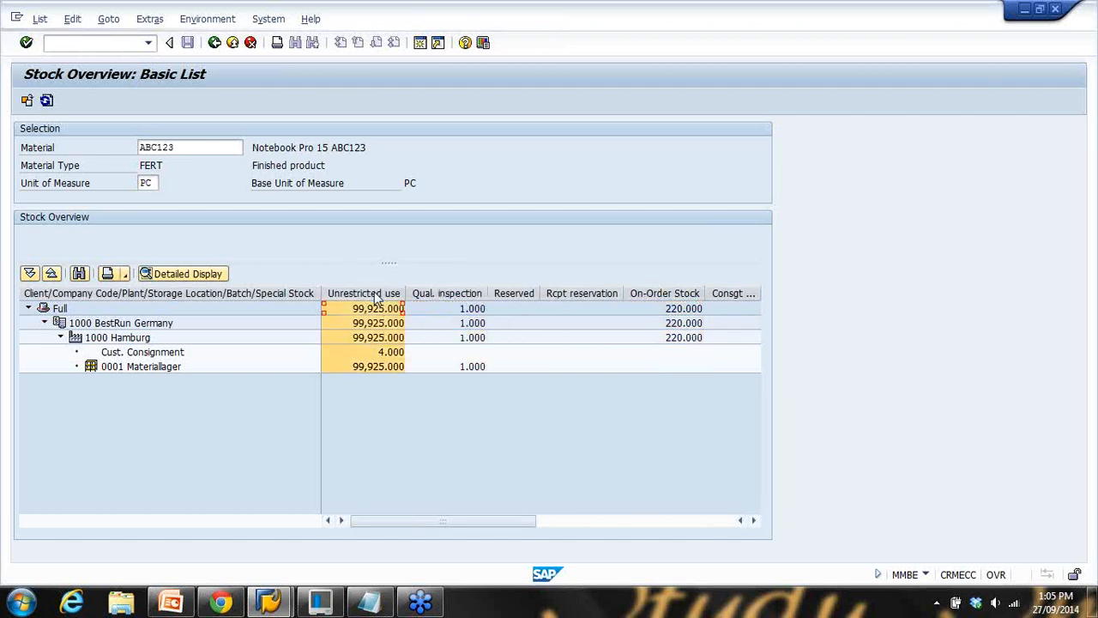
pyautogui.click(450, 296)
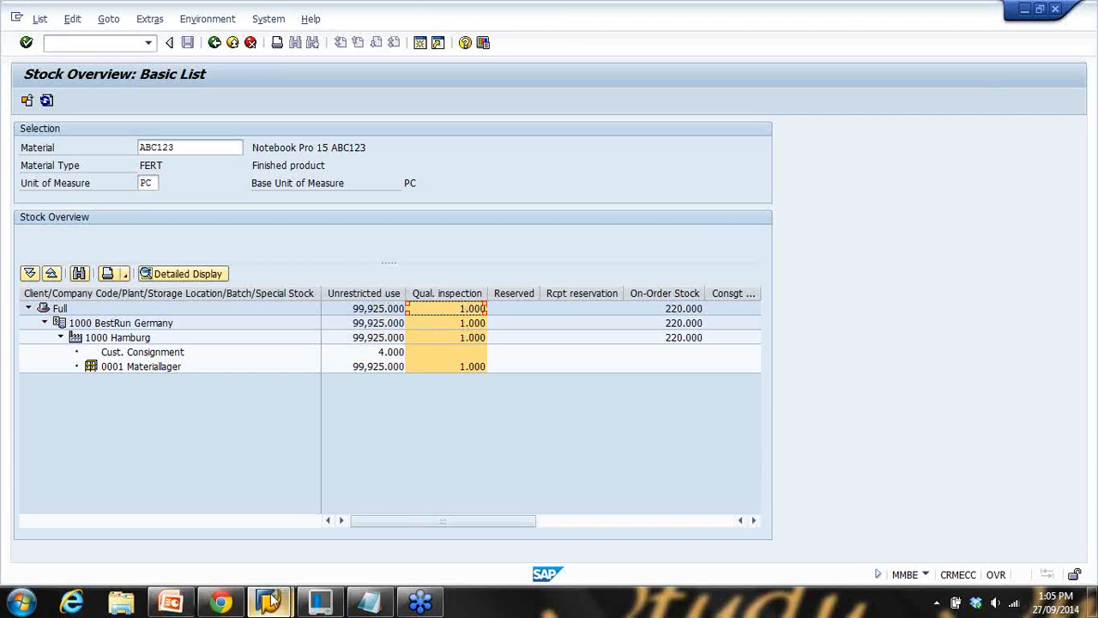
# Back in the goods receipt, set line 1's stock type to quality inspection
pyautogui.moveTo(270, 600)
pyautogui.click(380, 517)
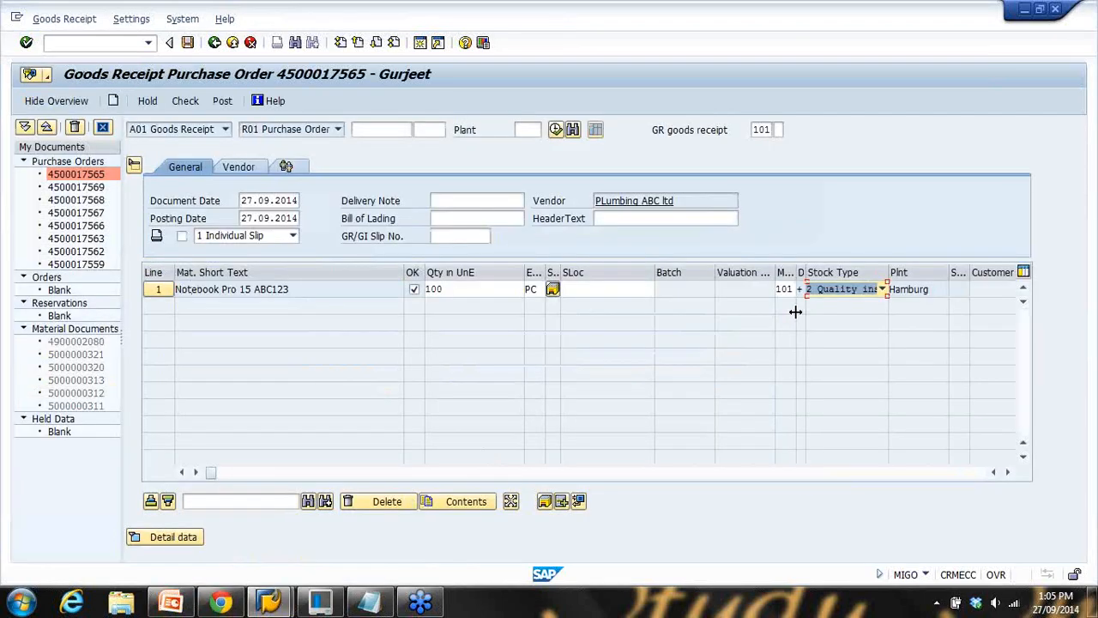
pyautogui.click(841, 294)
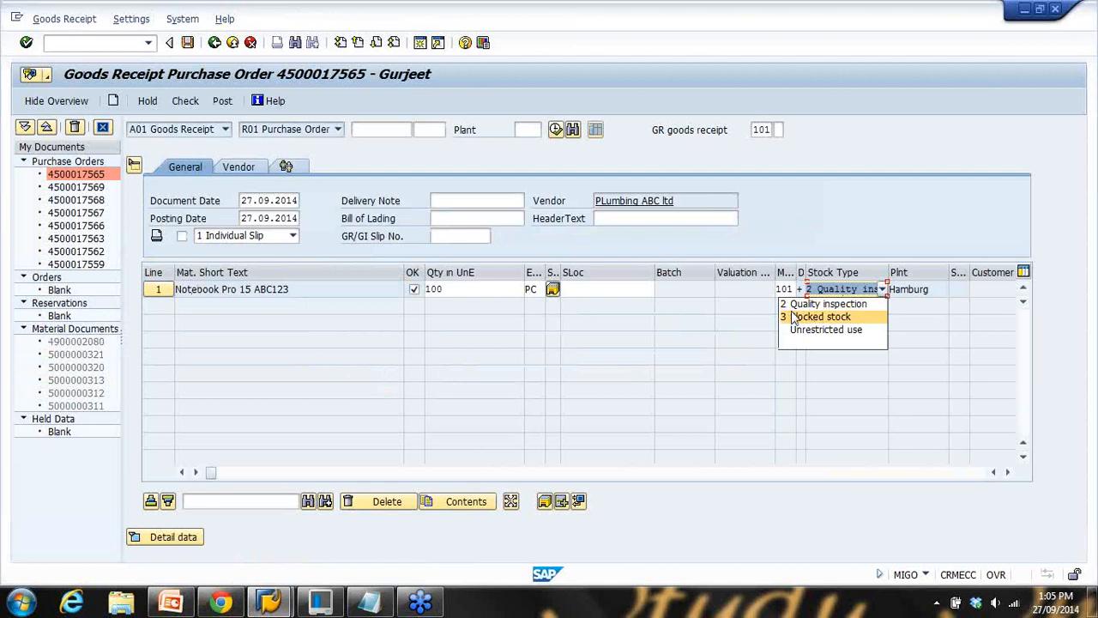
pyautogui.click(813, 317)
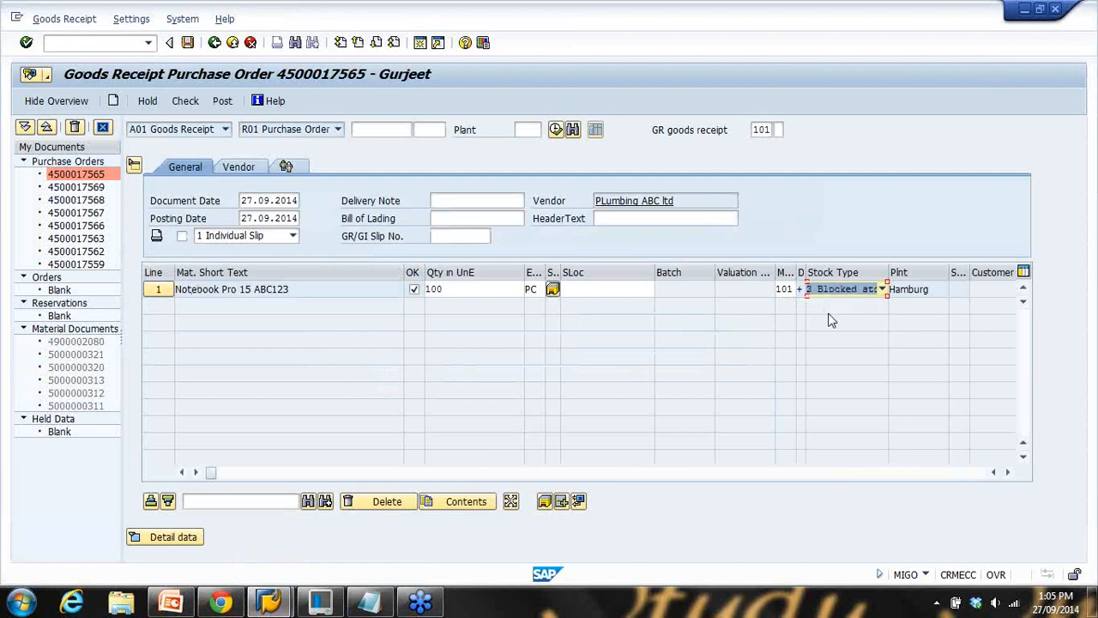
pyautogui.click(840, 294)
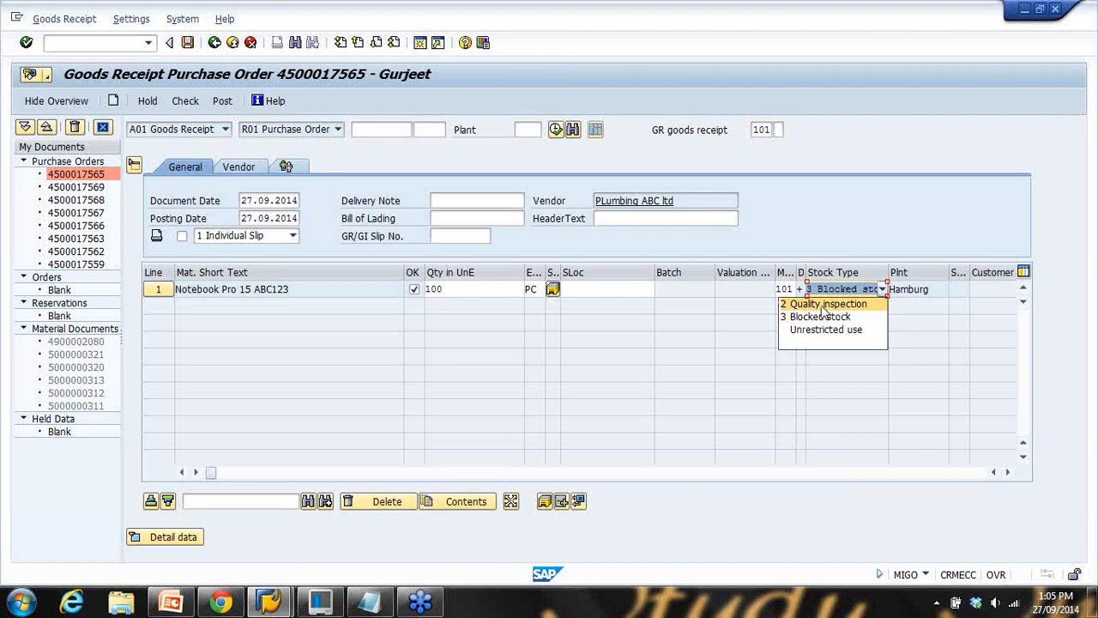
pyautogui.click(822, 305)
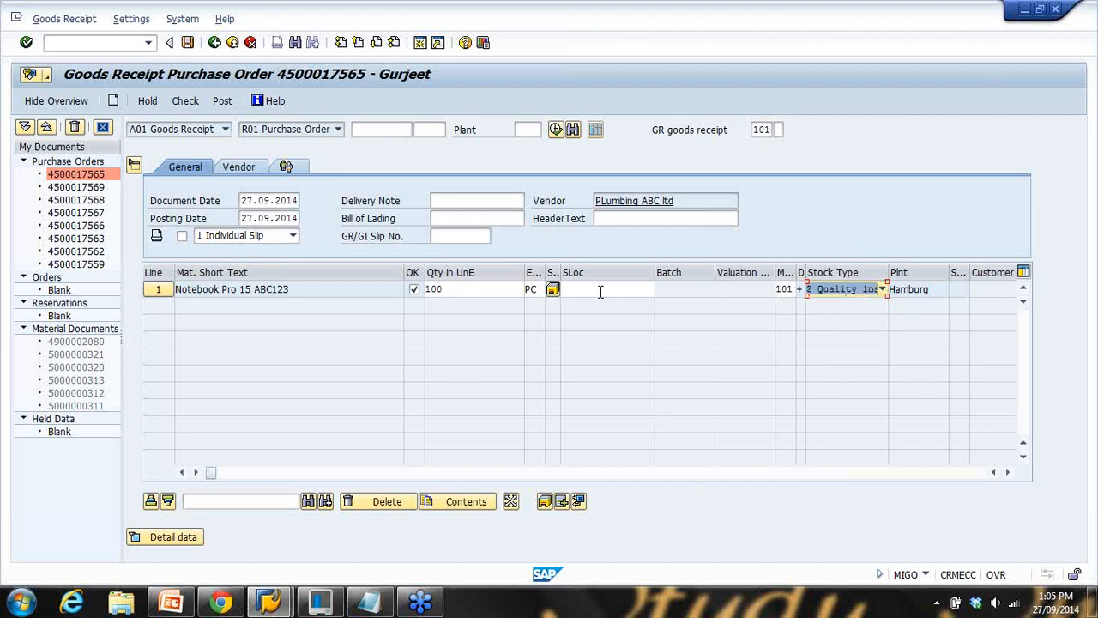
pyautogui.click(189, 102)
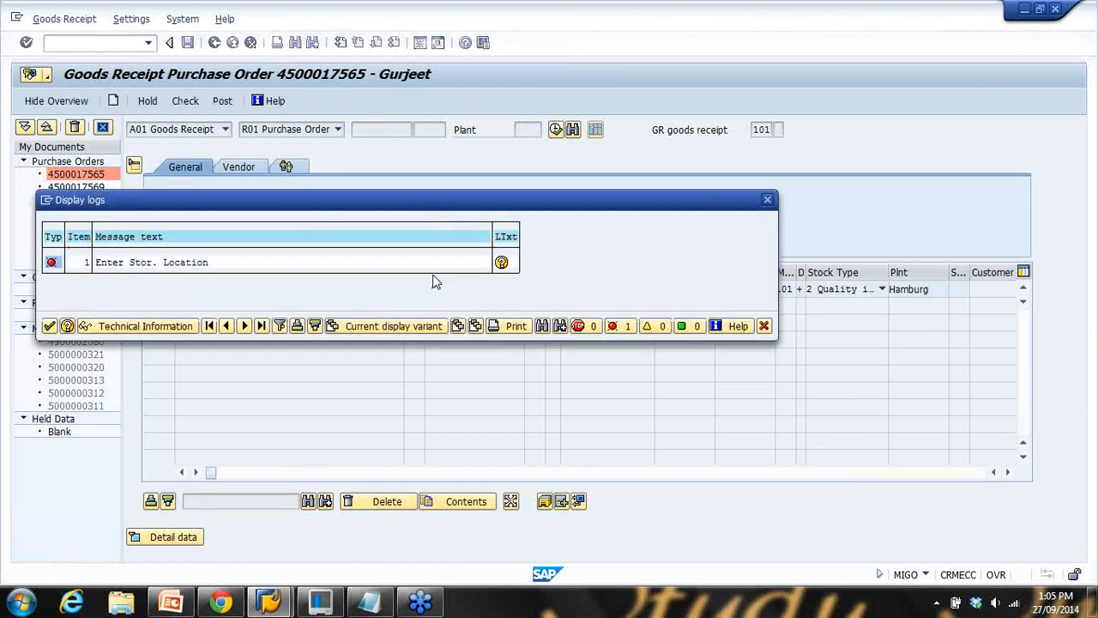
pyautogui.click(49, 327)
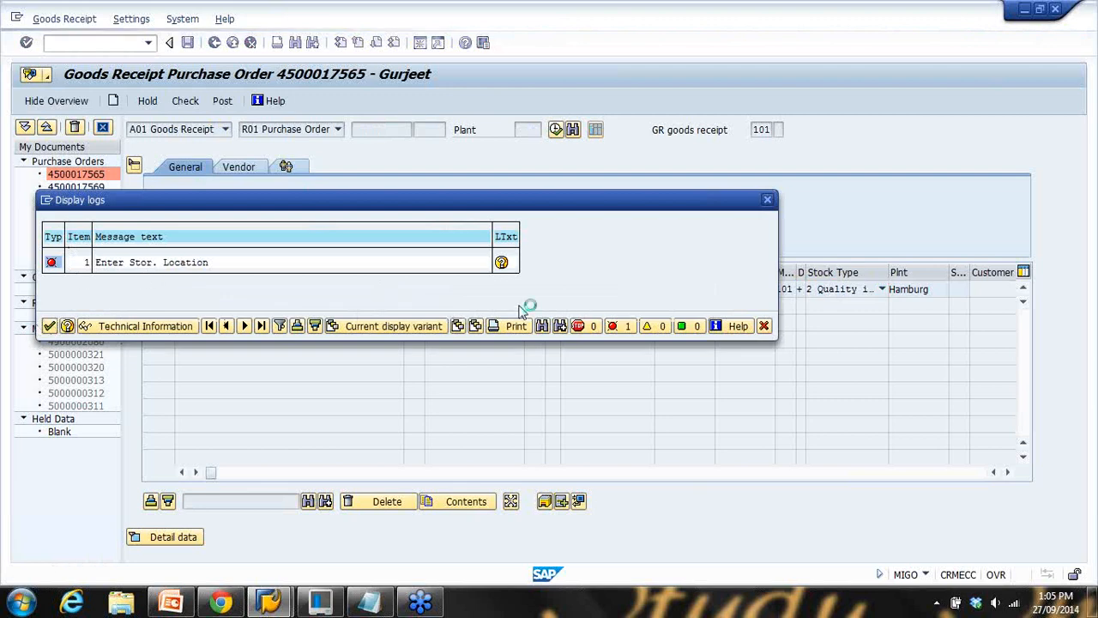
pyautogui.click(604, 289)
pyautogui.write('0001')
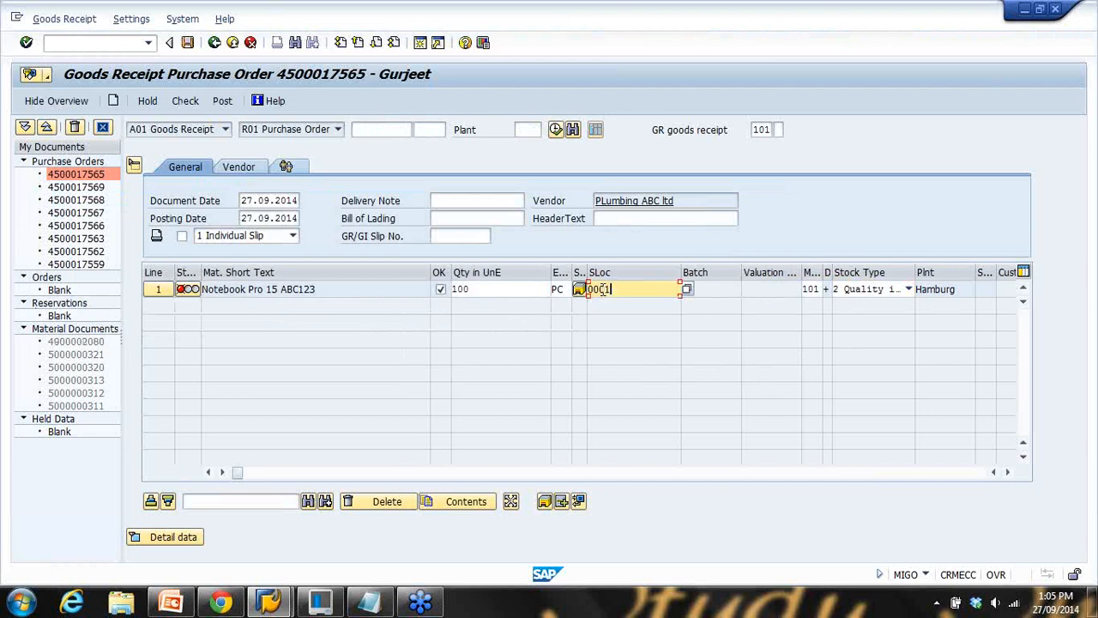
pyautogui.click(186, 103)
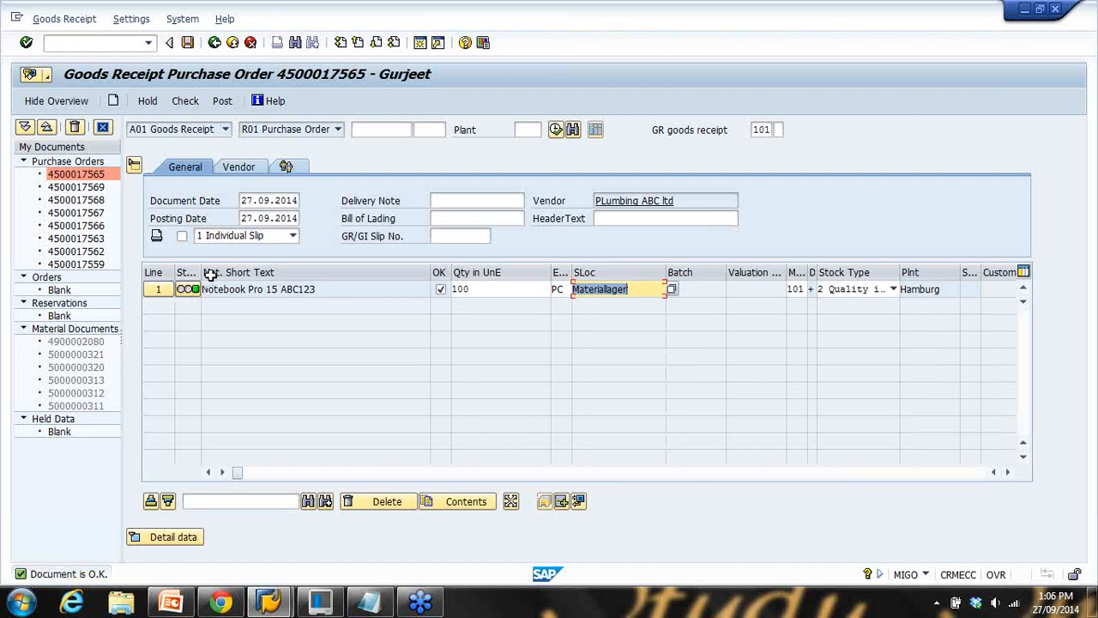
pyautogui.click(222, 101)
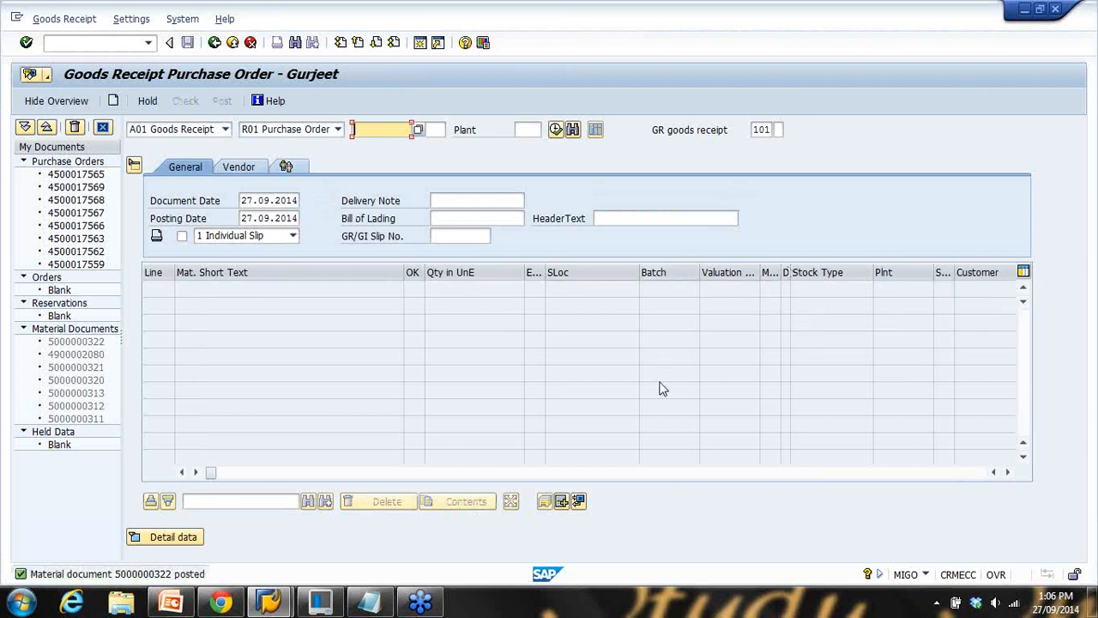
pyautogui.moveTo(283, 608)
pyautogui.click(176, 507)
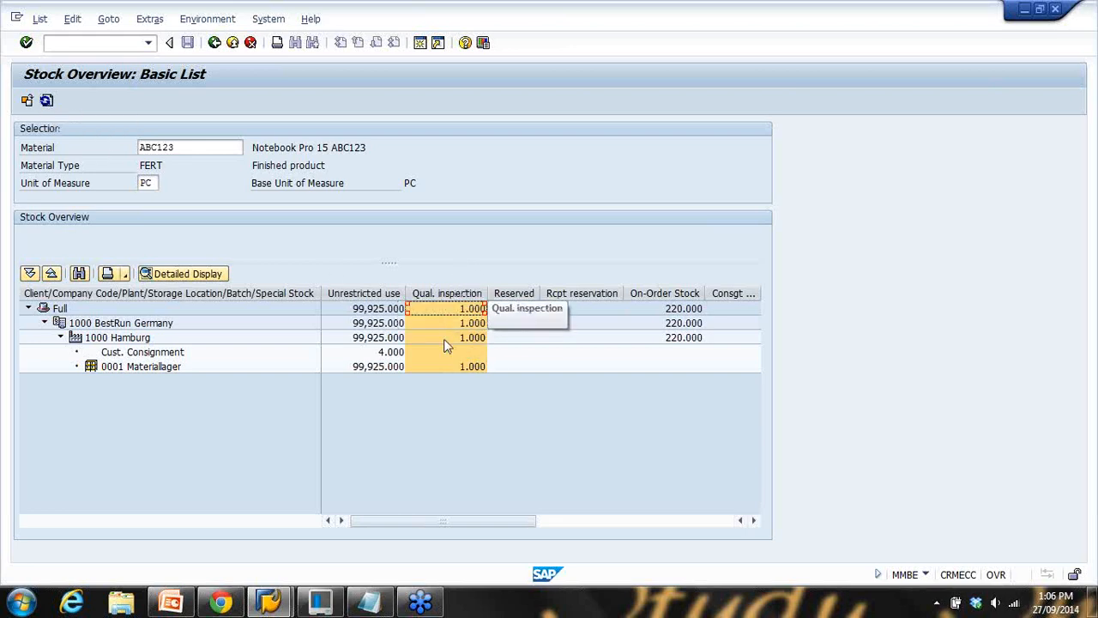
# Refresh ABC123's stock overview, showing 101.000 in quality inspection and 120 on order
pyautogui.click(47, 102)
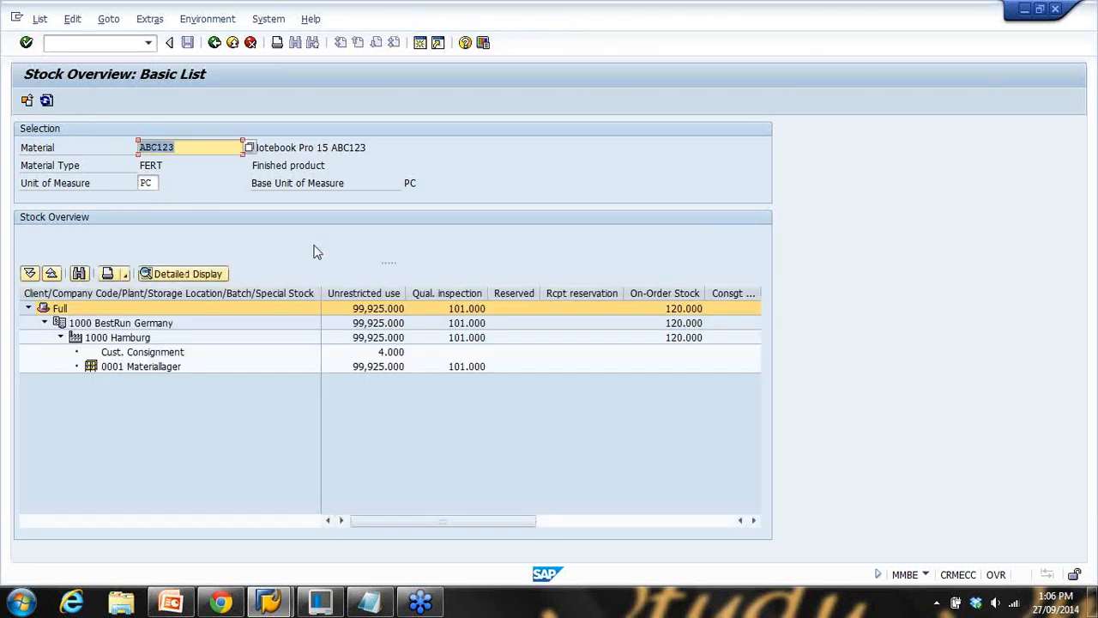
pyautogui.click(472, 294)
pyautogui.click(465, 312)
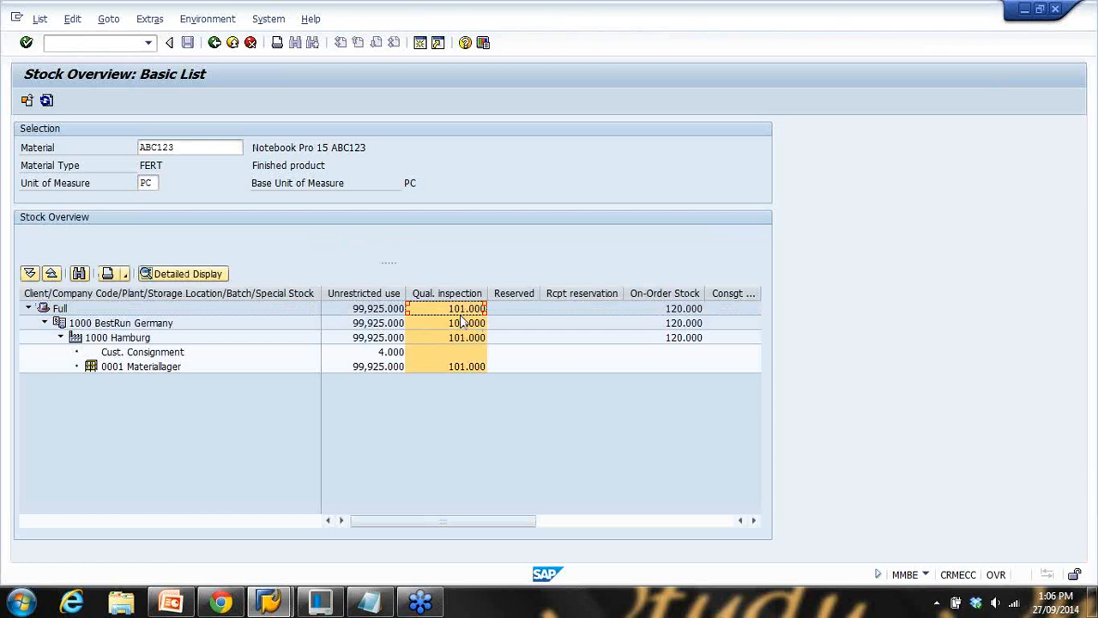
# Run the slide show from Valuated Goods Receipt and advance to the Transfer Posting slide
pyautogui.click(180, 602)
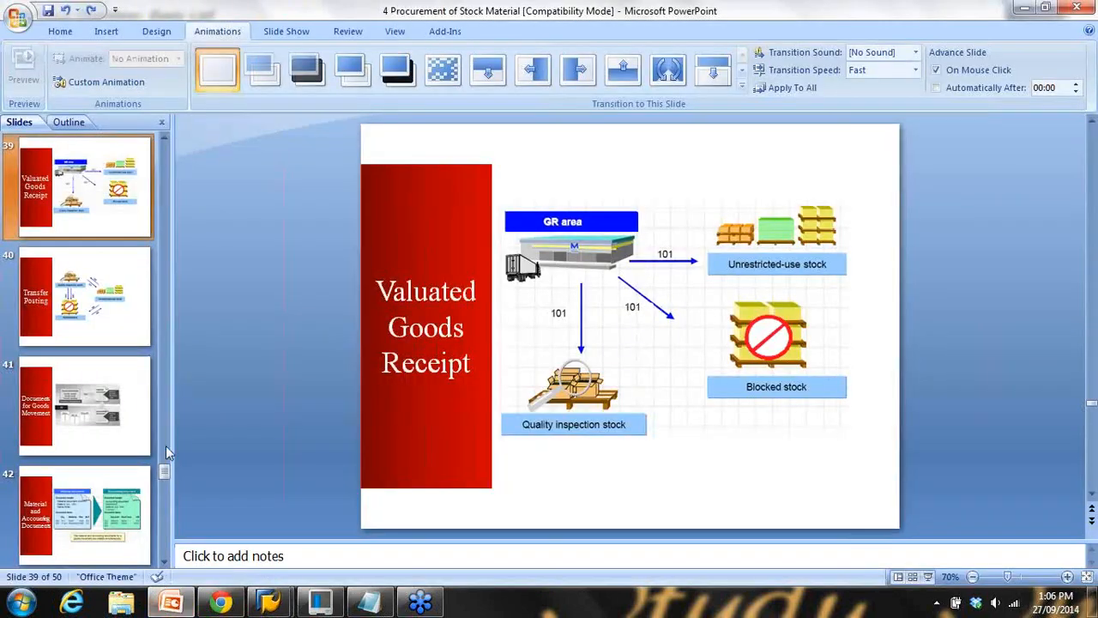
pyautogui.click(927, 575)
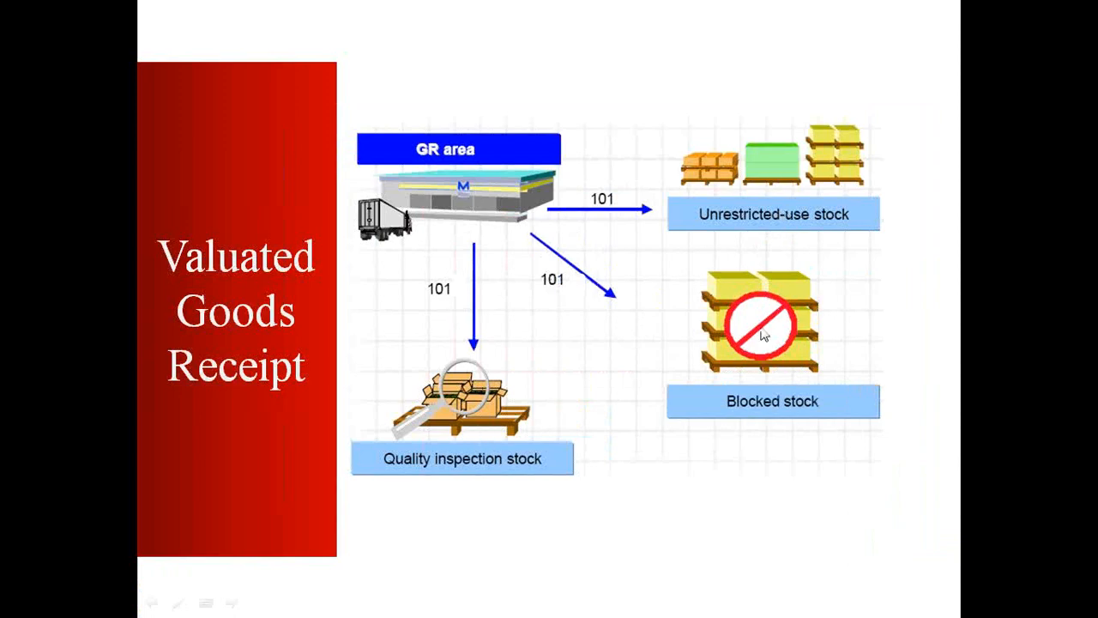
pyautogui.click(746, 380)
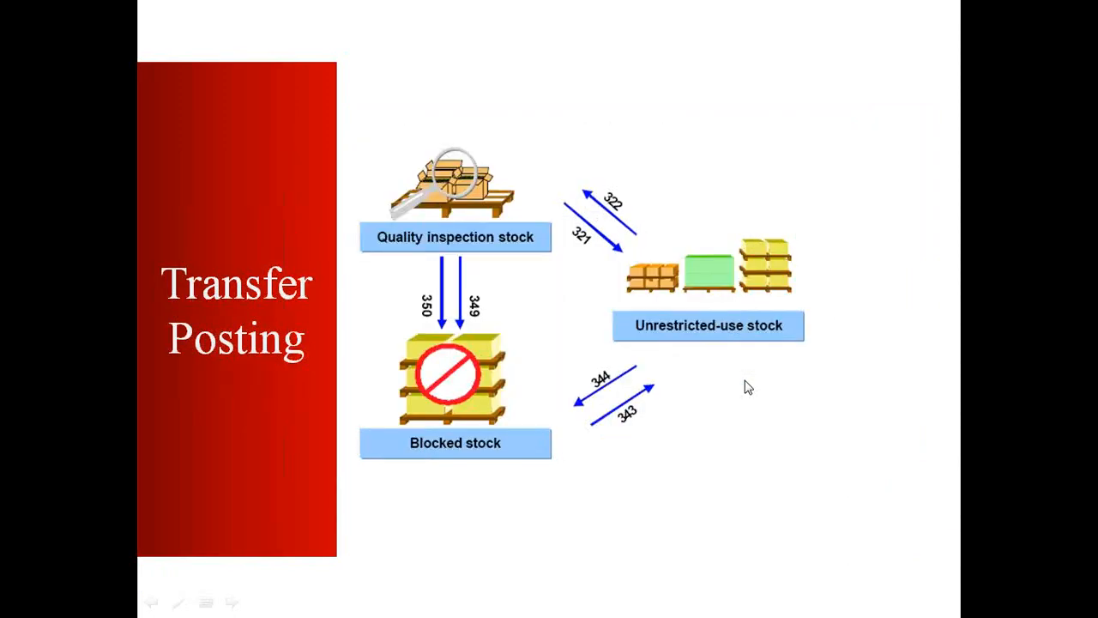
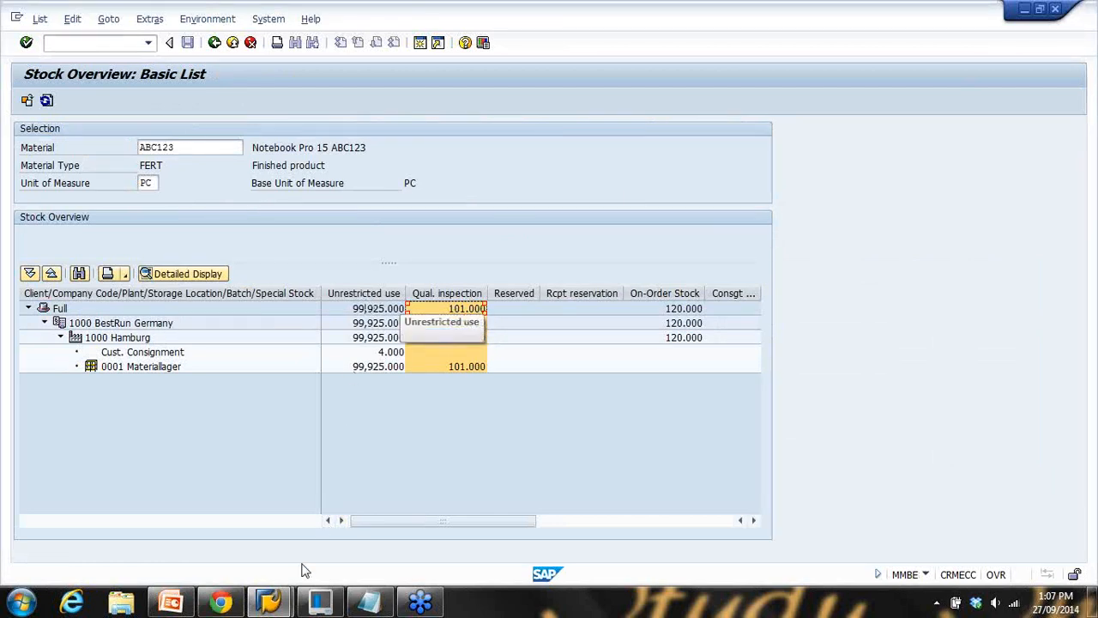
# Move from the ABC123 stock overview (101 PC in quality inspection) to the Transfer Posting slide
pyautogui.click(170, 601)
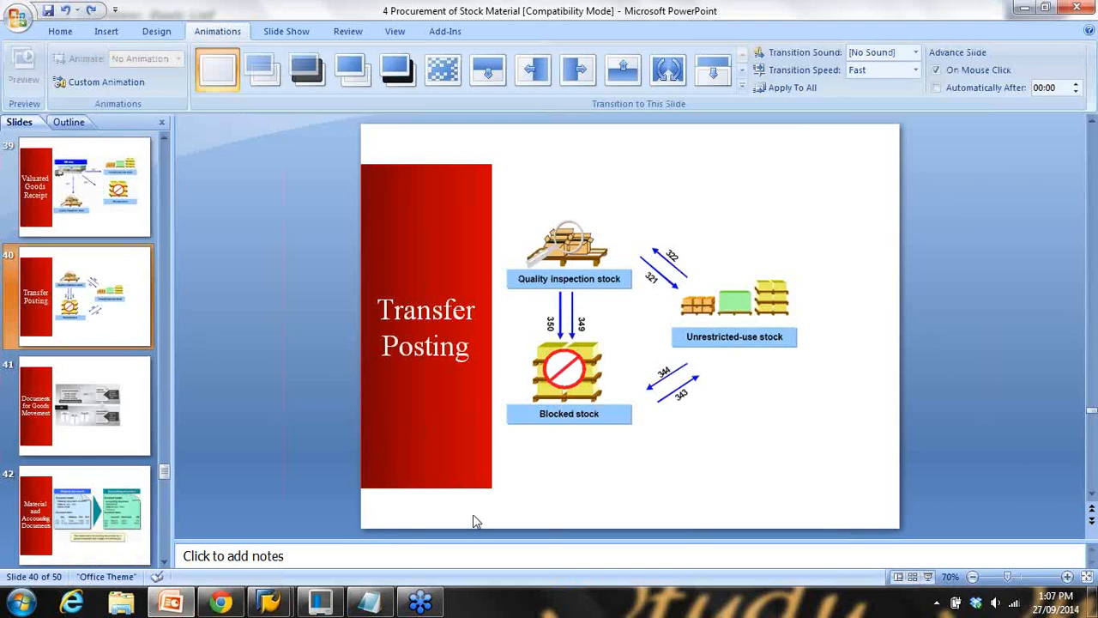
# Present the Transfer Posting slide with movement types 321/322, 349/350 and 343/344 full screen
pyautogui.click(927, 578)
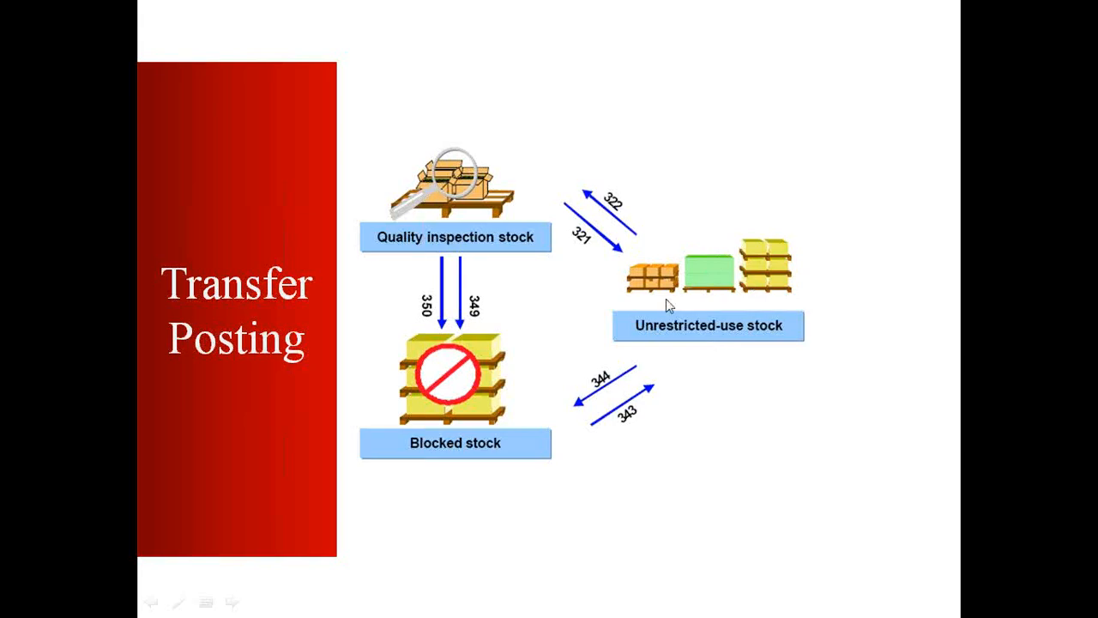
pyautogui.press('Escape')
# Begin the Movement Type note with 'Received goods in Quality'
pyautogui.click(369, 601)
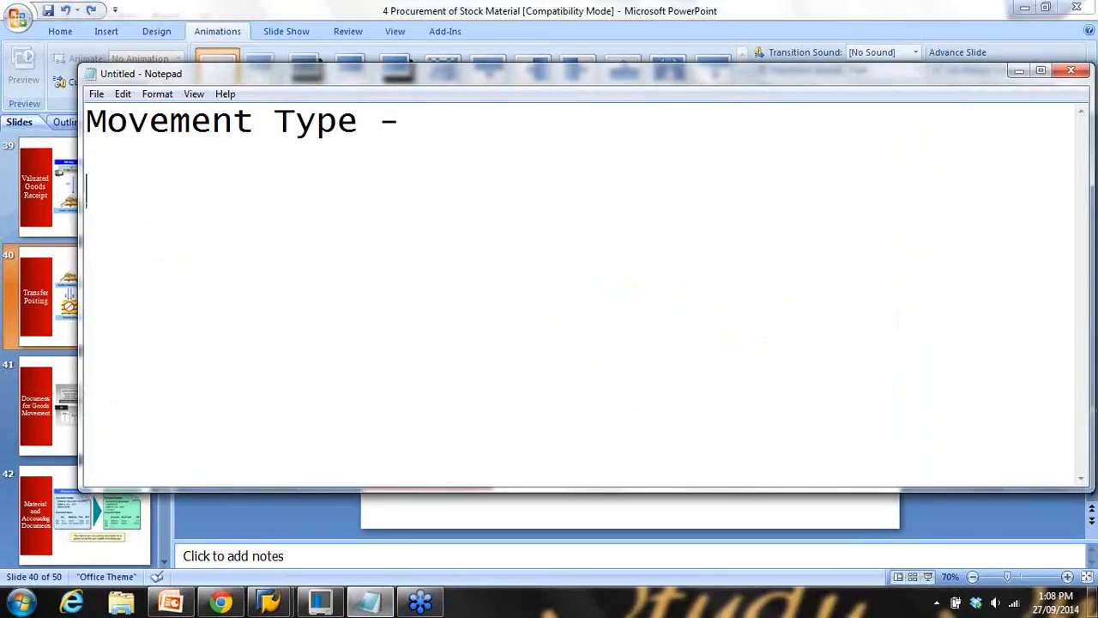
pyautogui.write('Recived')
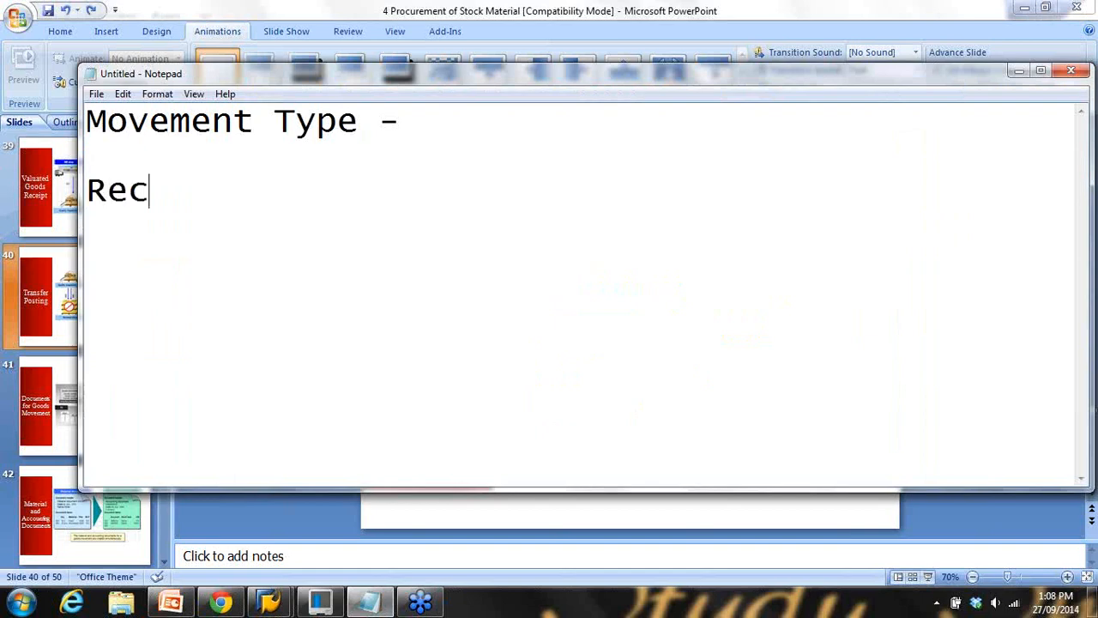
pyautogui.press('BackSpace')
pyautogui.press('BackSpace')
pyautogui.press('BackSpace')
pyautogui.press('BackSpace')
pyautogui.write('eived ')
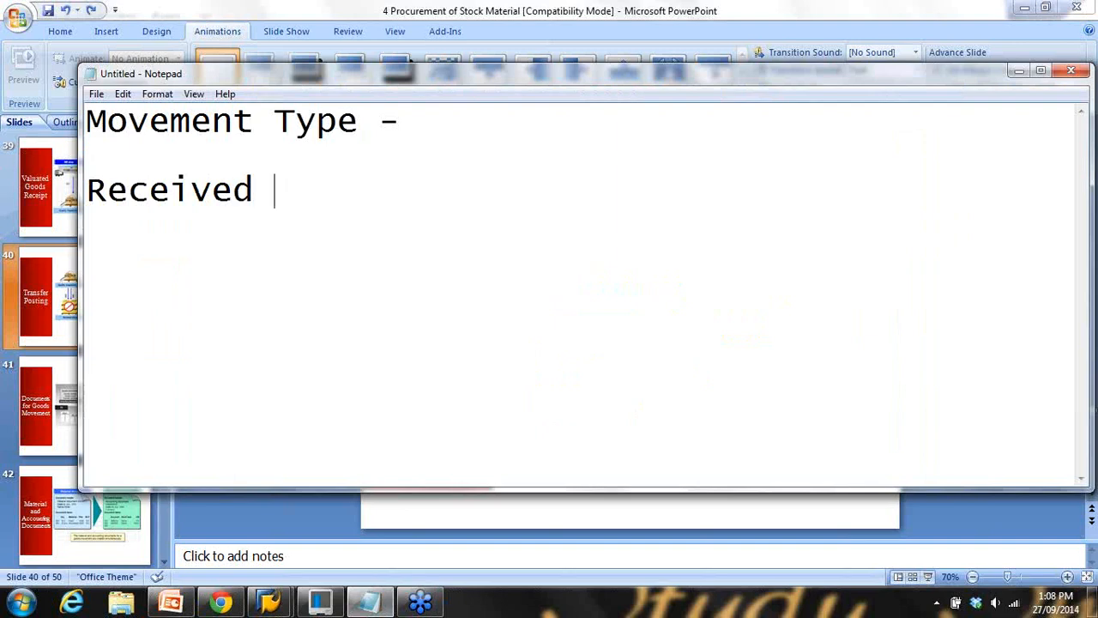
pyautogui.write('goods in ')
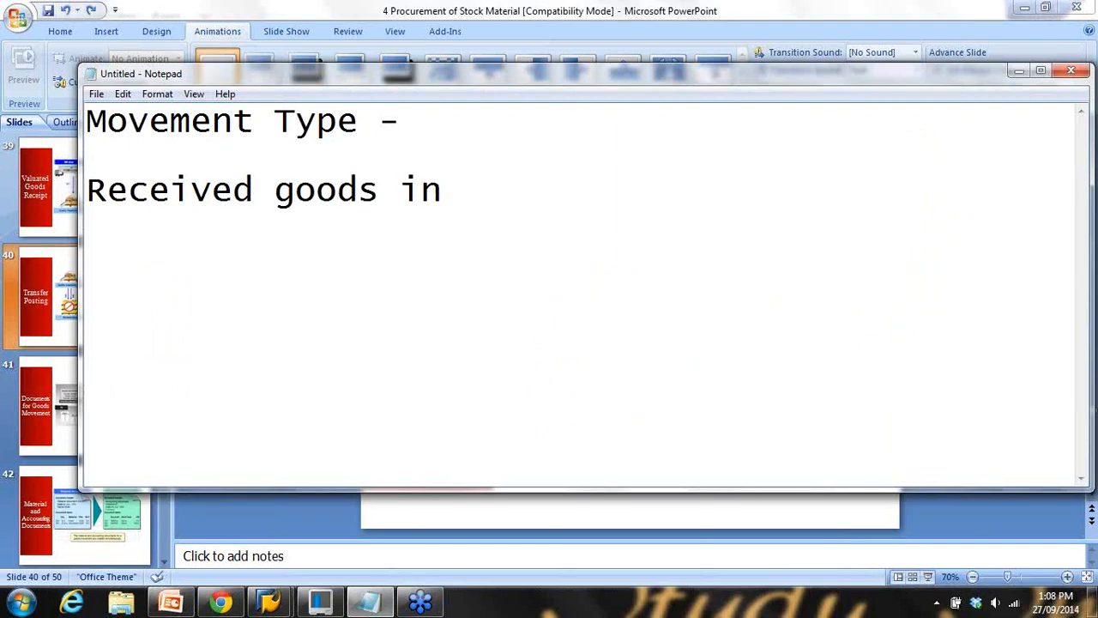
pyautogui.write('Quali')
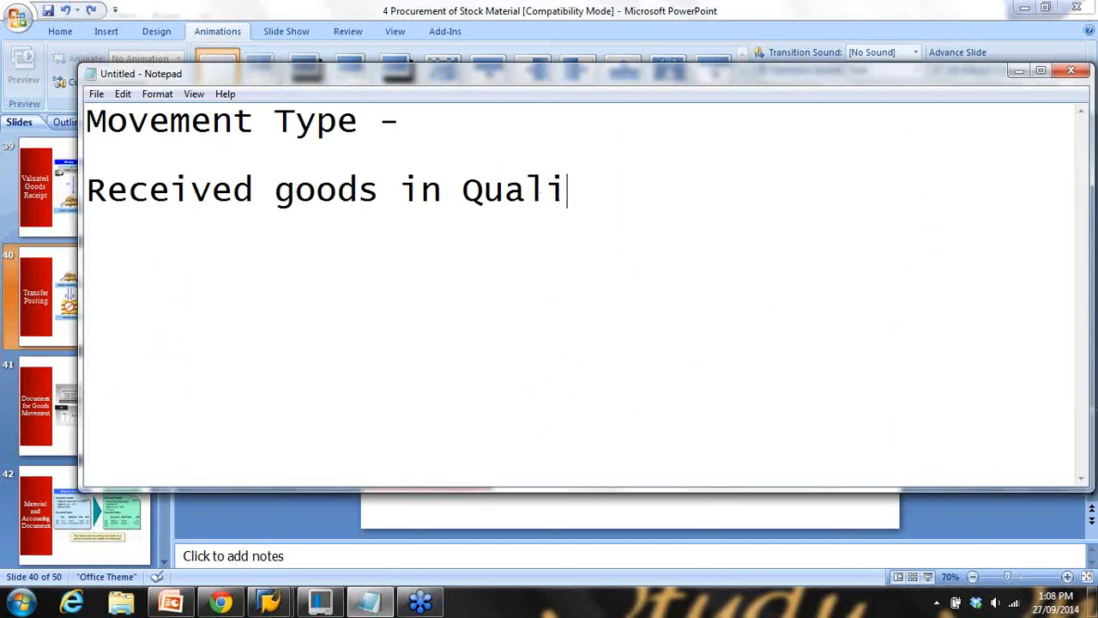
pyautogui.write('ty')
pyautogui.click(1018, 71)
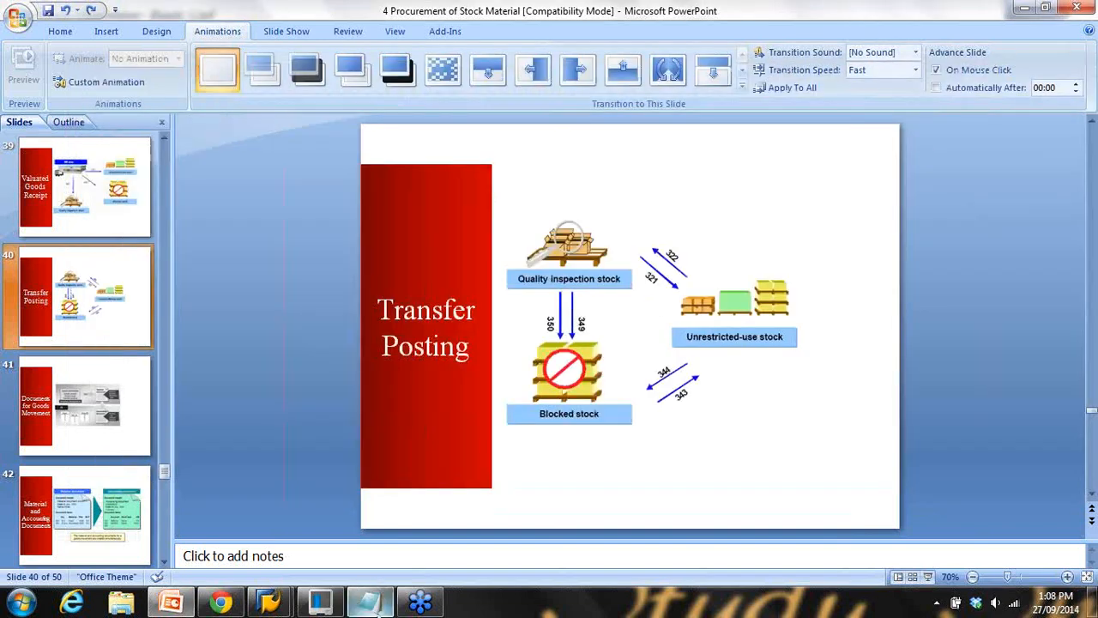
# Finish the note with 'inspection ==> Un-resestricted stock', highlighting source and destination, and hide Notepad
pyautogui.click(371, 603)
pyautogui.write('inspe')
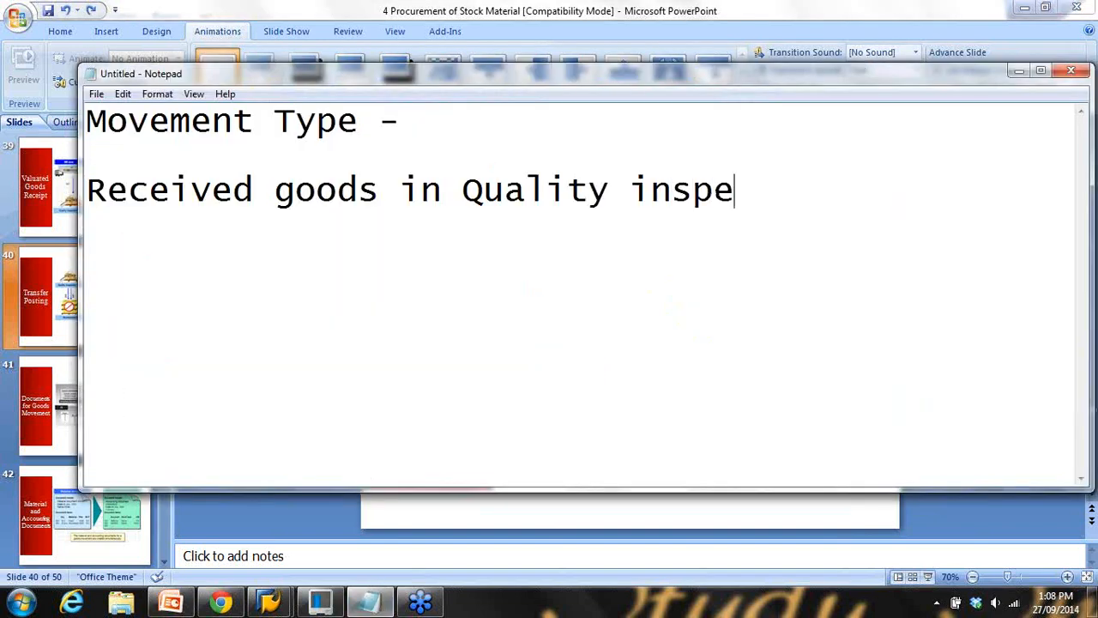
pyautogui.write('ction')
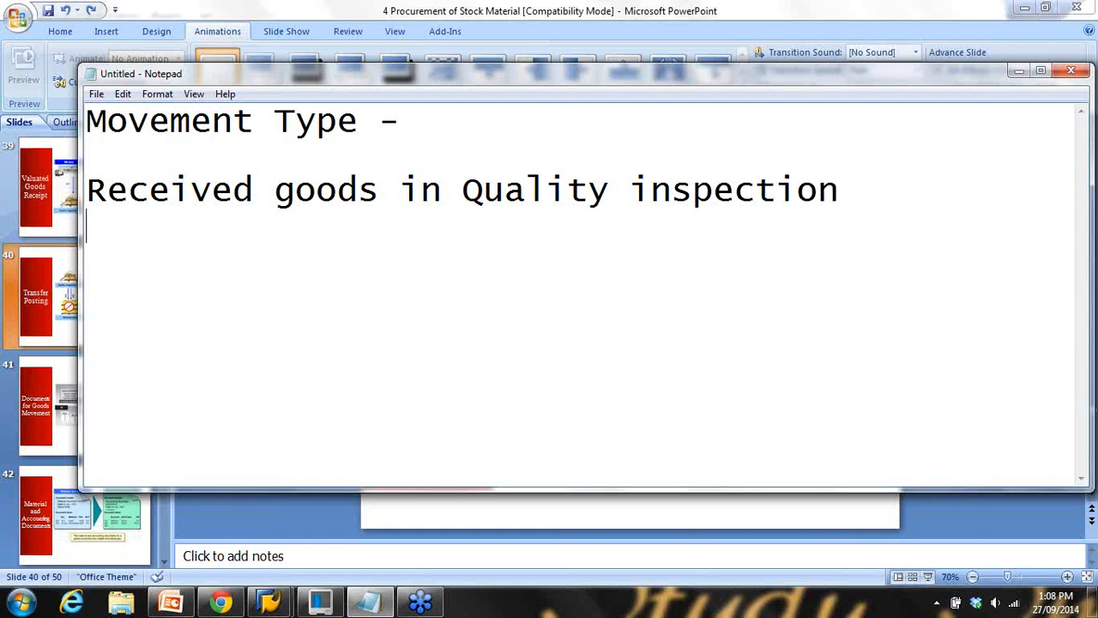
pyautogui.press('Return')
pyautogui.write('==> Un-resctri')
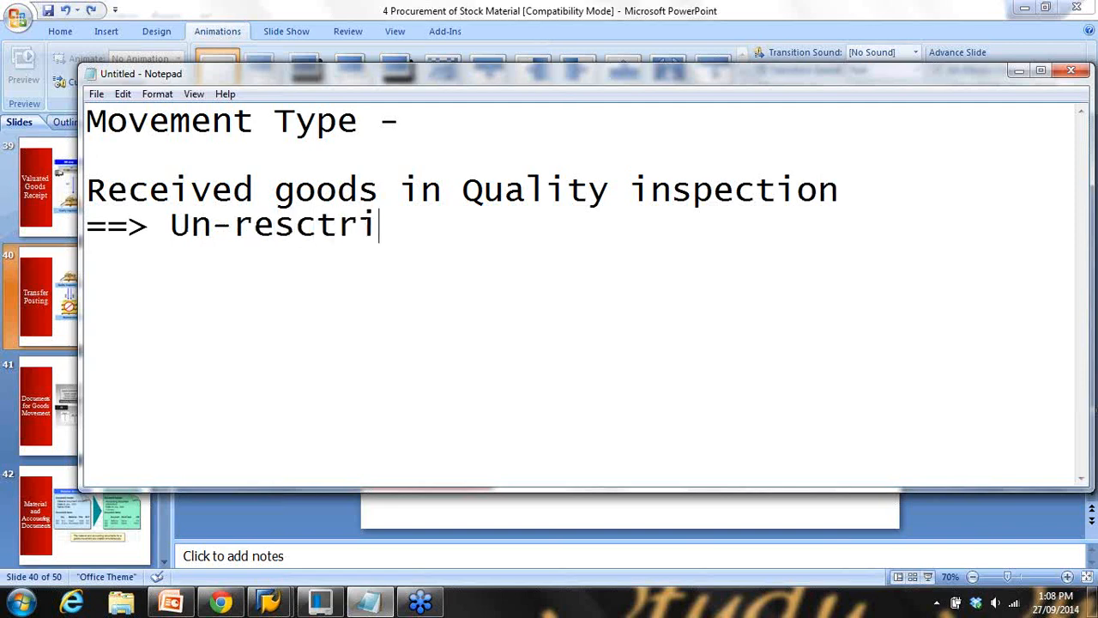
pyautogui.write('cted')
pyautogui.press('BackSpace')
pyautogui.press('BackSpace')
pyautogui.press('BackSpace')
pyautogui.press('BackSpace')
pyautogui.press('BackSpace')
pyautogui.press('BackSpace')
pyautogui.press('BackSpace')
pyautogui.press('BackSpace')
pyautogui.press('BackSpace')
pyautogui.write('es')
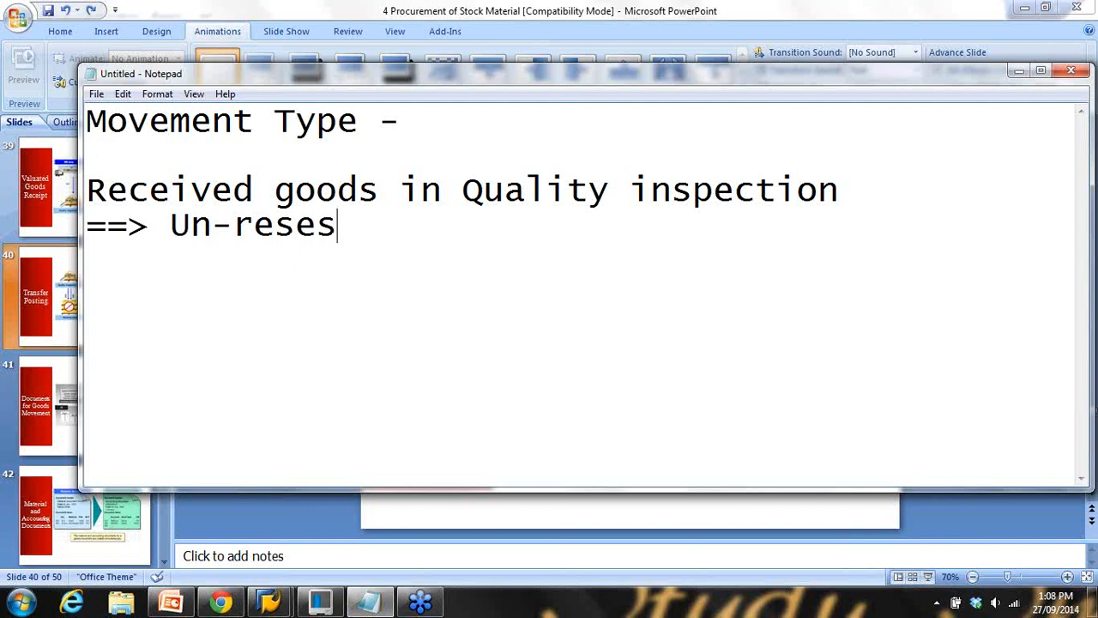
pyautogui.write('tricted st')
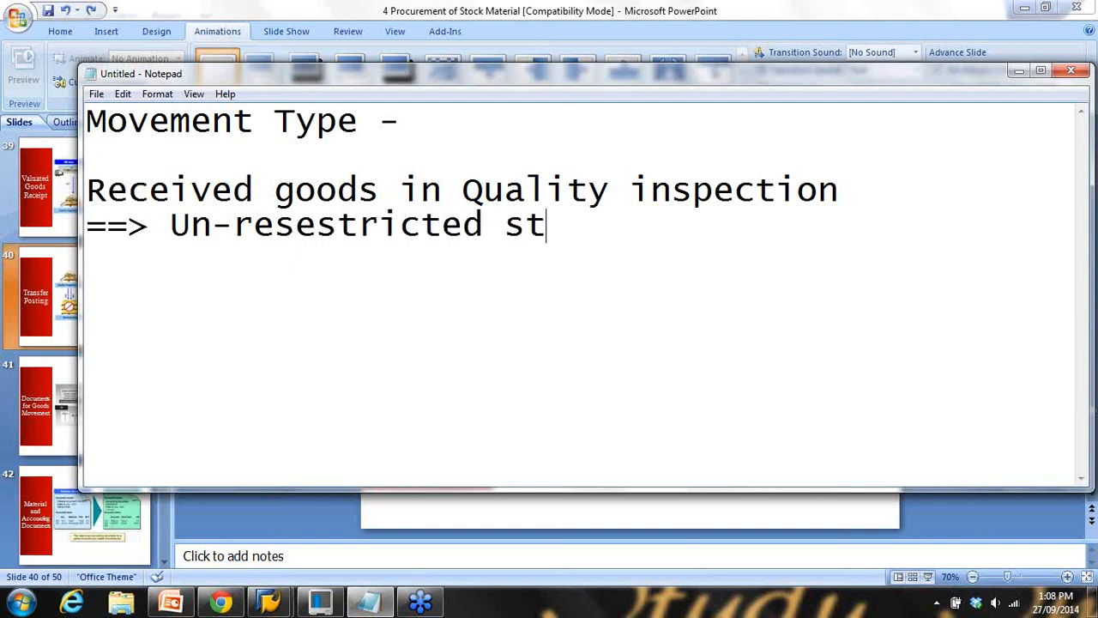
pyautogui.write('ock')
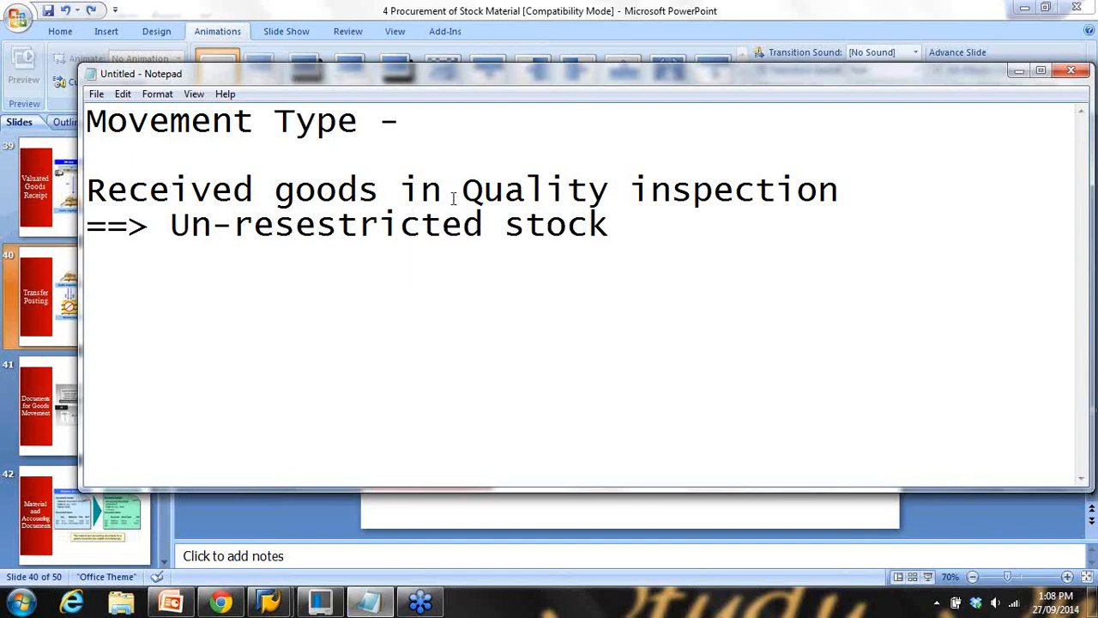
pyautogui.moveTo(464, 190); pyautogui.dragTo(596, 190)
pyautogui.moveTo(214, 225); pyautogui.dragTo(619, 246)
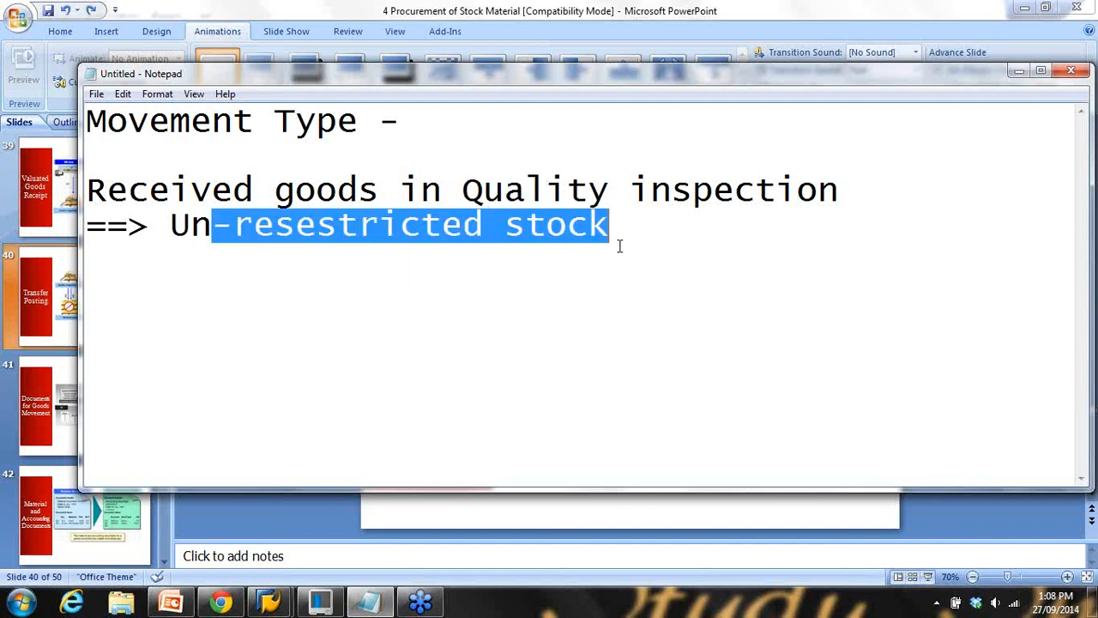
pyautogui.click(1020, 70)
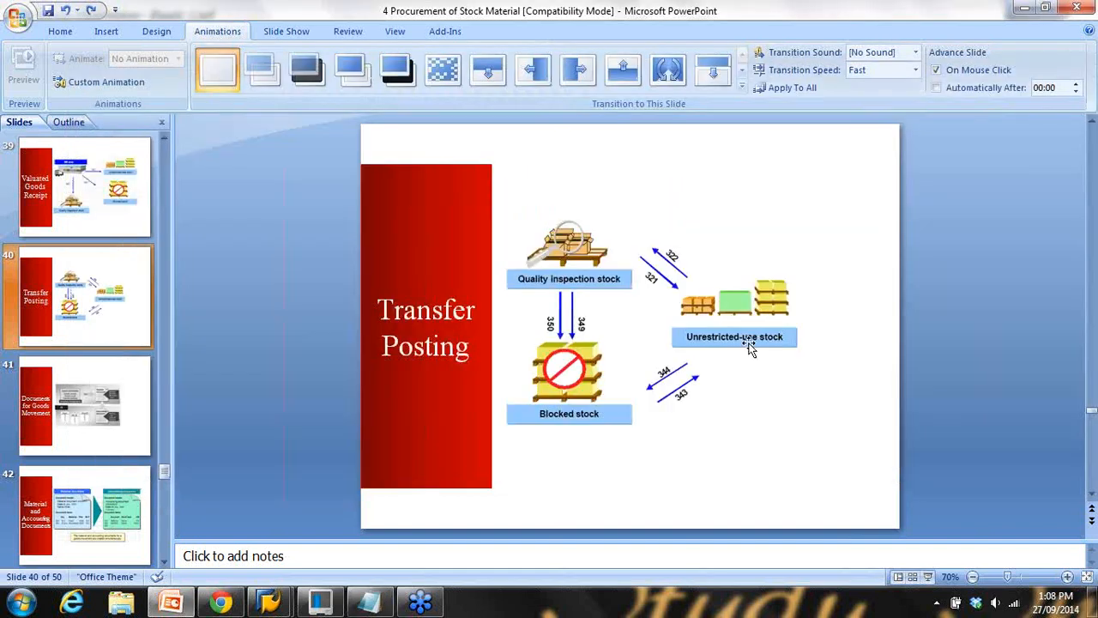
pyautogui.click(928, 578)
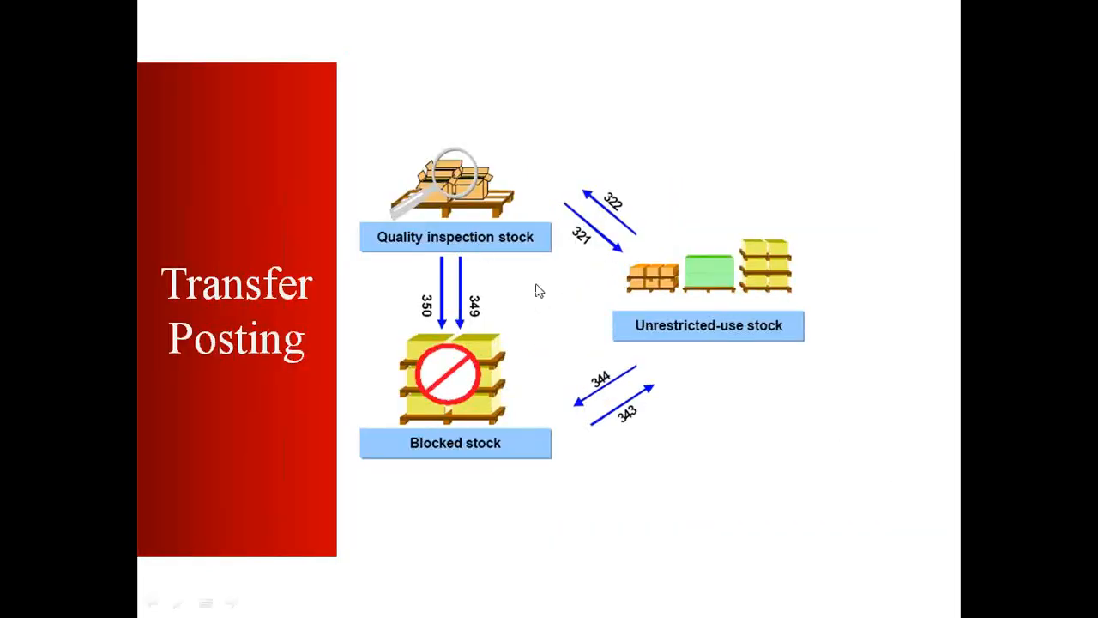
pyautogui.press('Escape')
pyautogui.click(172, 601)
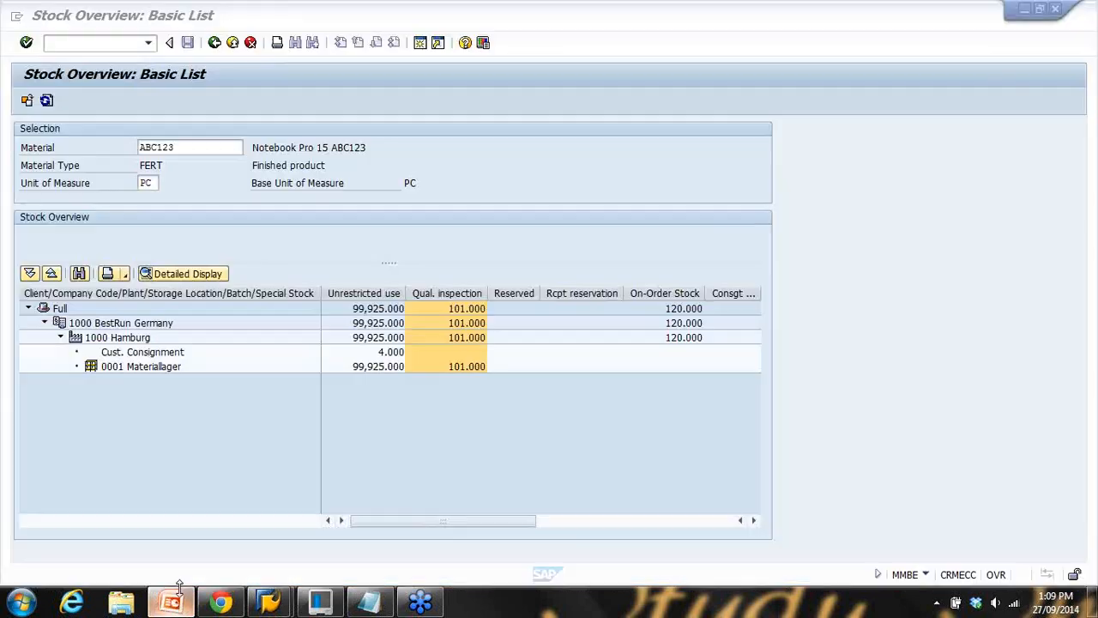
pyautogui.click(172, 602)
pyautogui.scroll(-2, 86, 367)
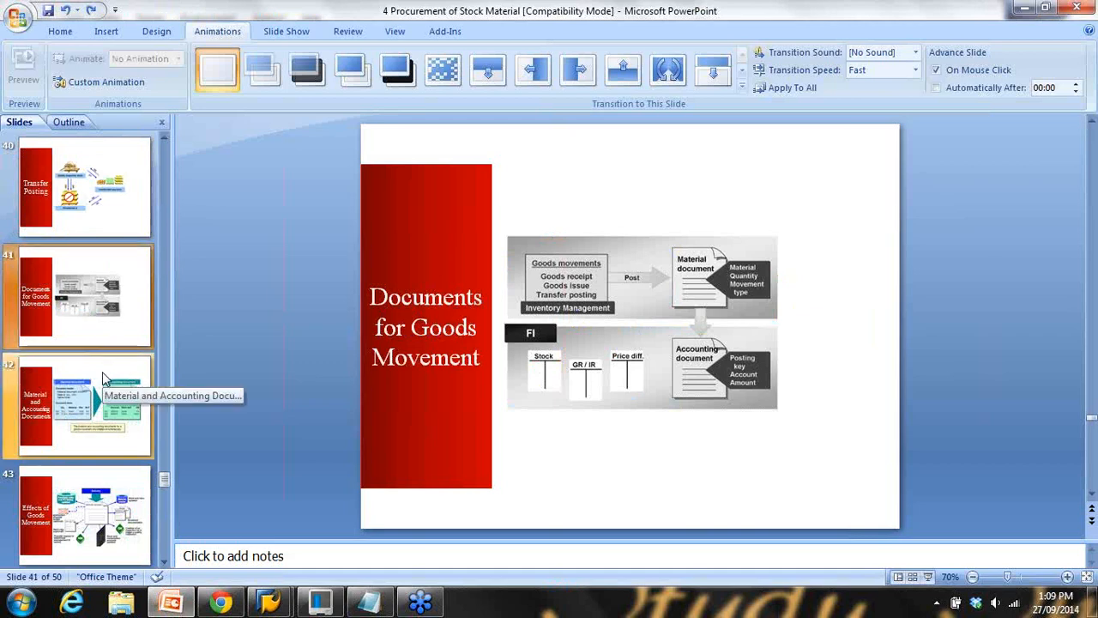
pyautogui.click(102, 372)
pyautogui.click(102, 320)
pyautogui.scroll(1, 102, 320)
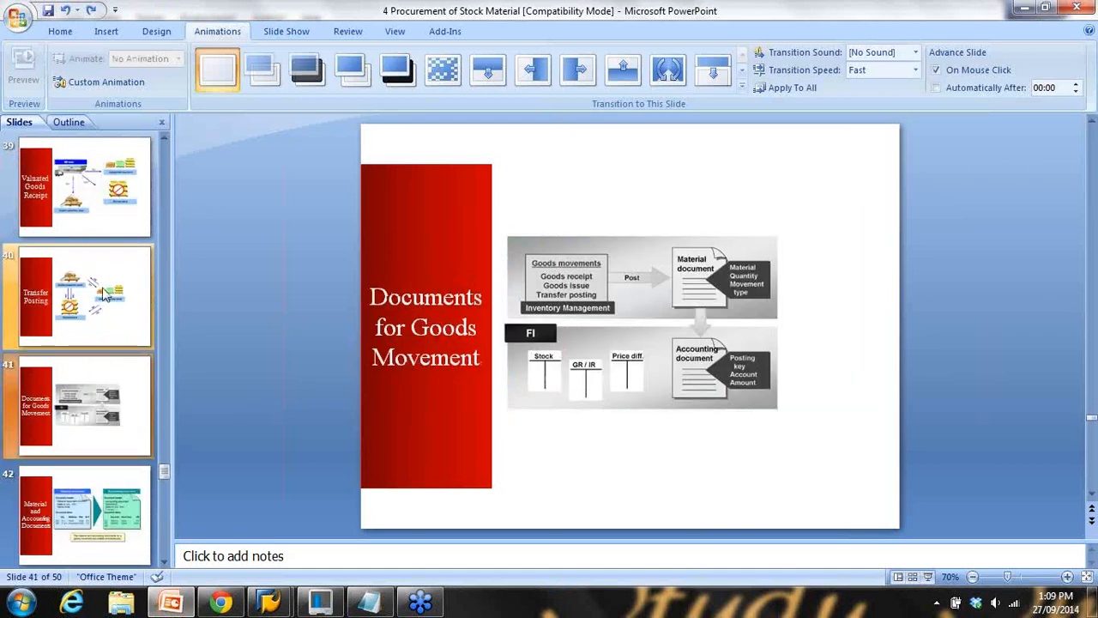
pyautogui.click(102, 318)
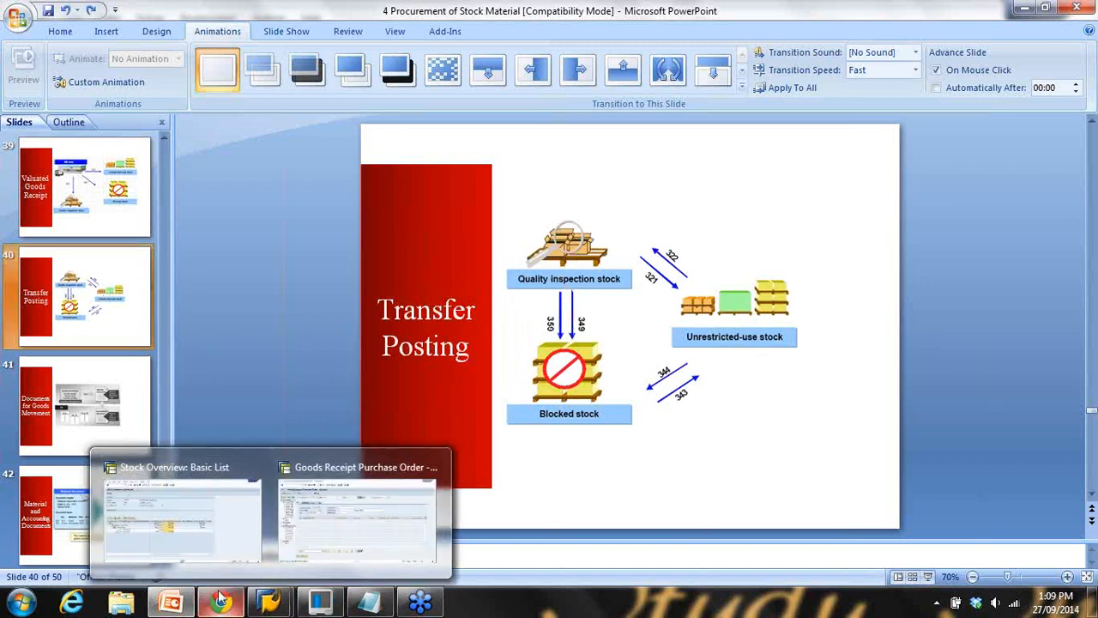
pyautogui.click(326, 530)
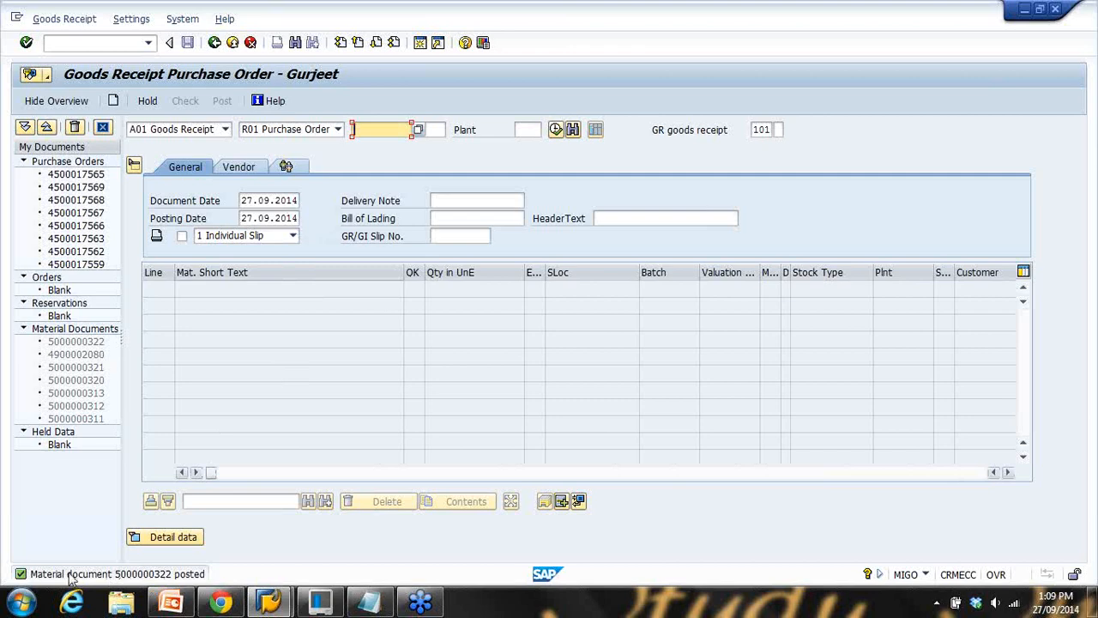
pyautogui.click(22, 576)
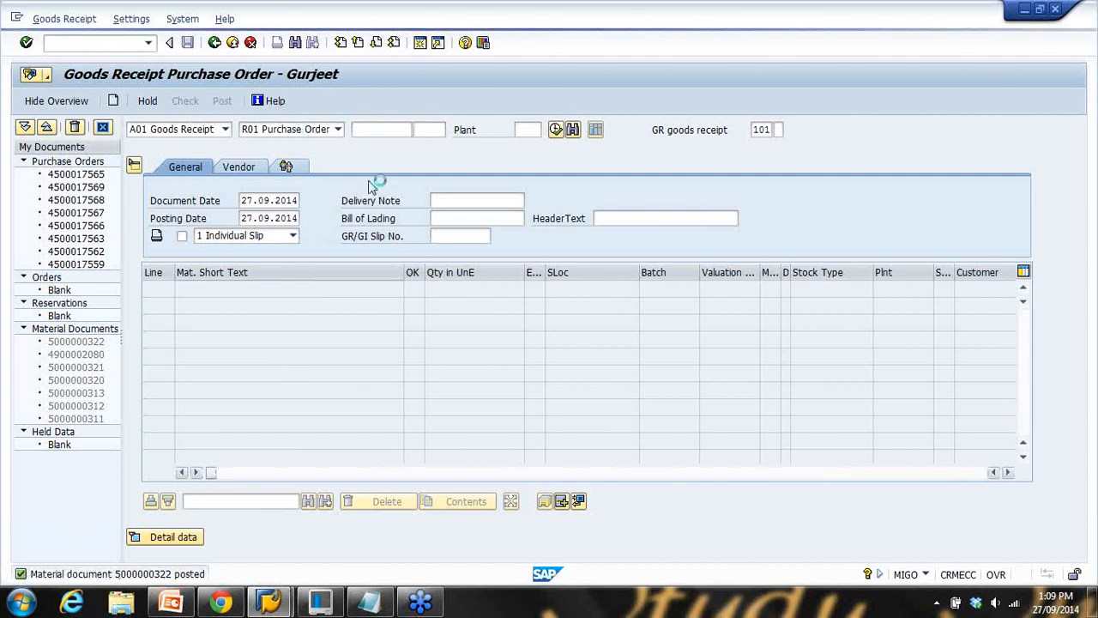
pyautogui.moveTo(322, 258); pyautogui.dragTo(404, 258)
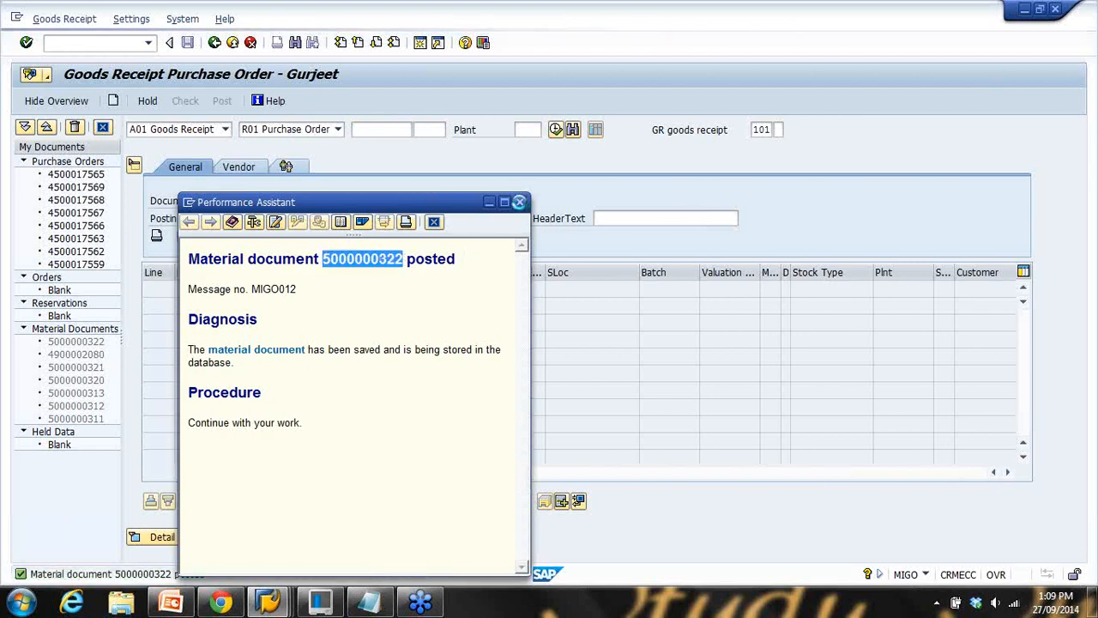
pyautogui.click(520, 201)
pyautogui.click(225, 129)
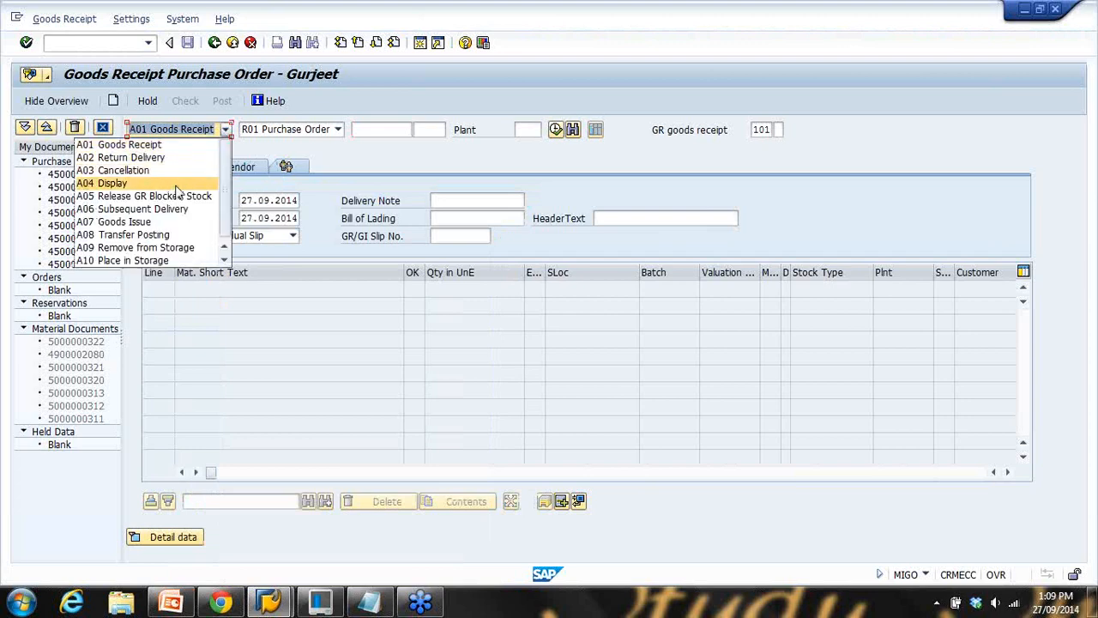
pyautogui.click(176, 190)
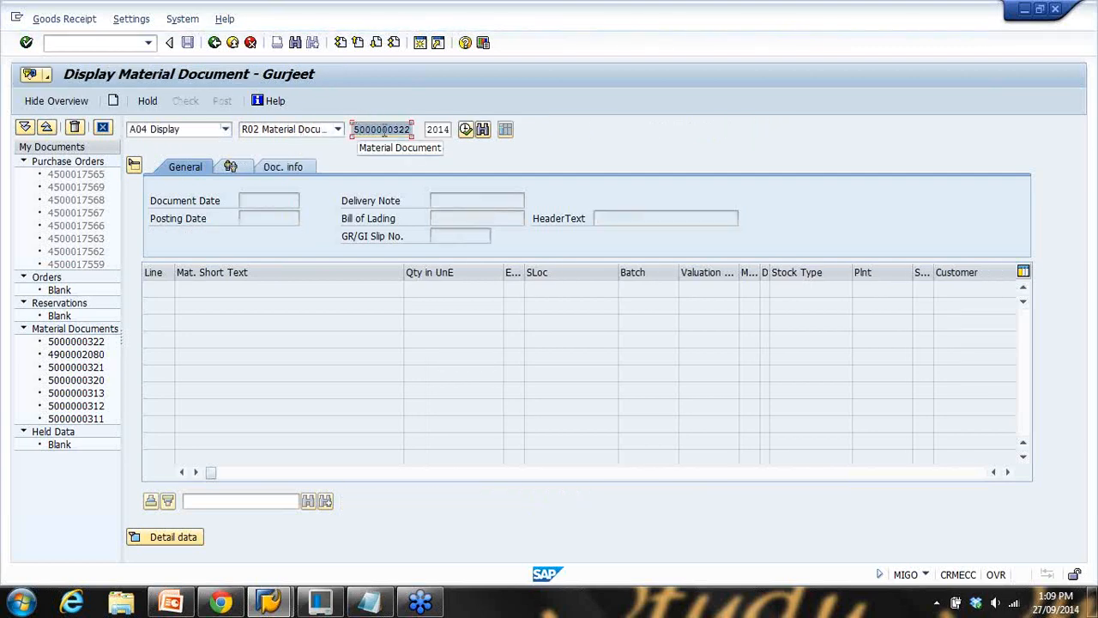
pyautogui.press('Return')
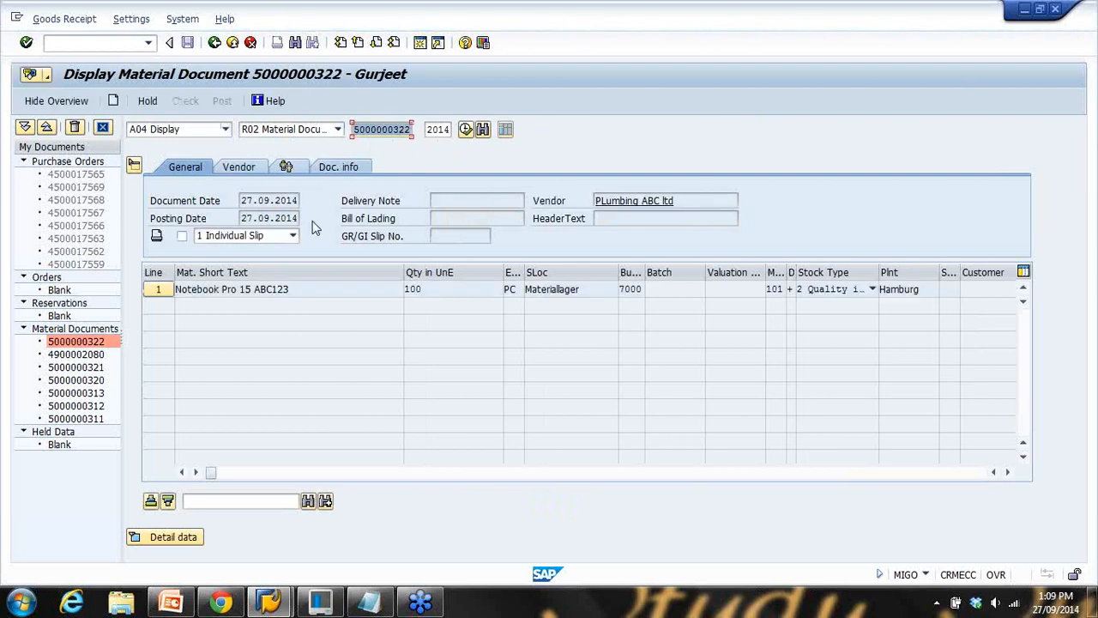
pyautogui.moveTo(330, 286); pyautogui.dragTo(151, 288)
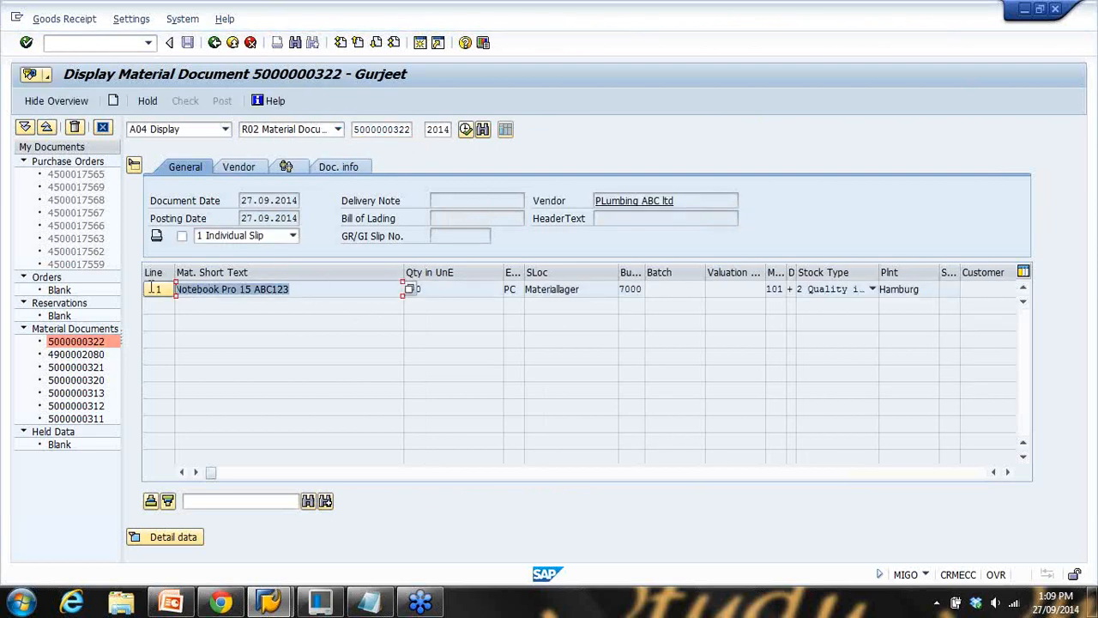
pyautogui.click(872, 289)
pyautogui.click(858, 236)
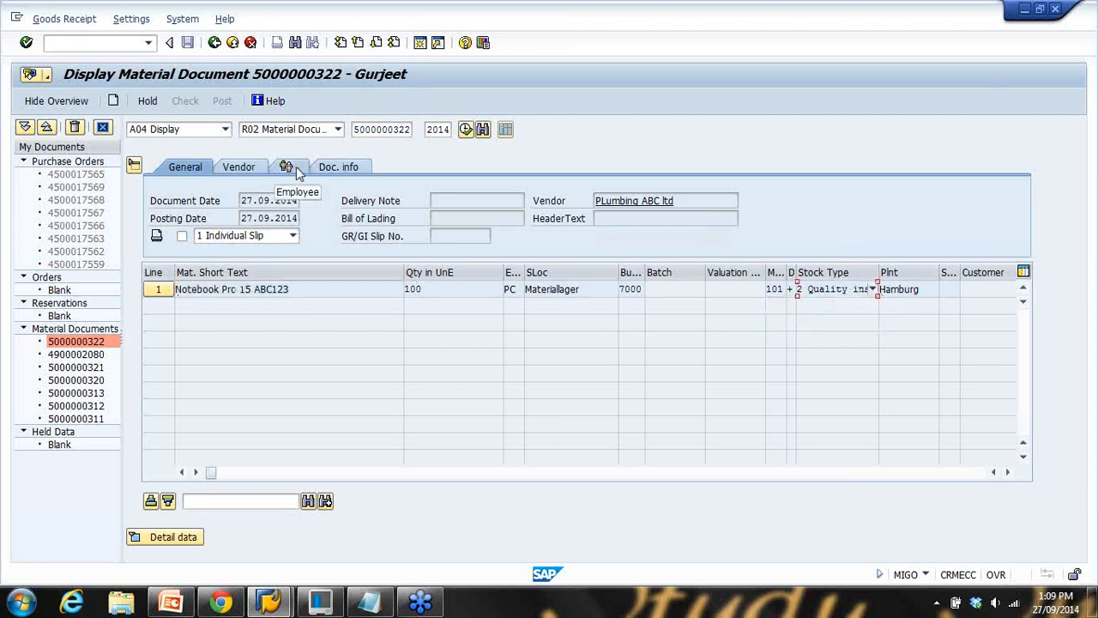
pyautogui.click(344, 168)
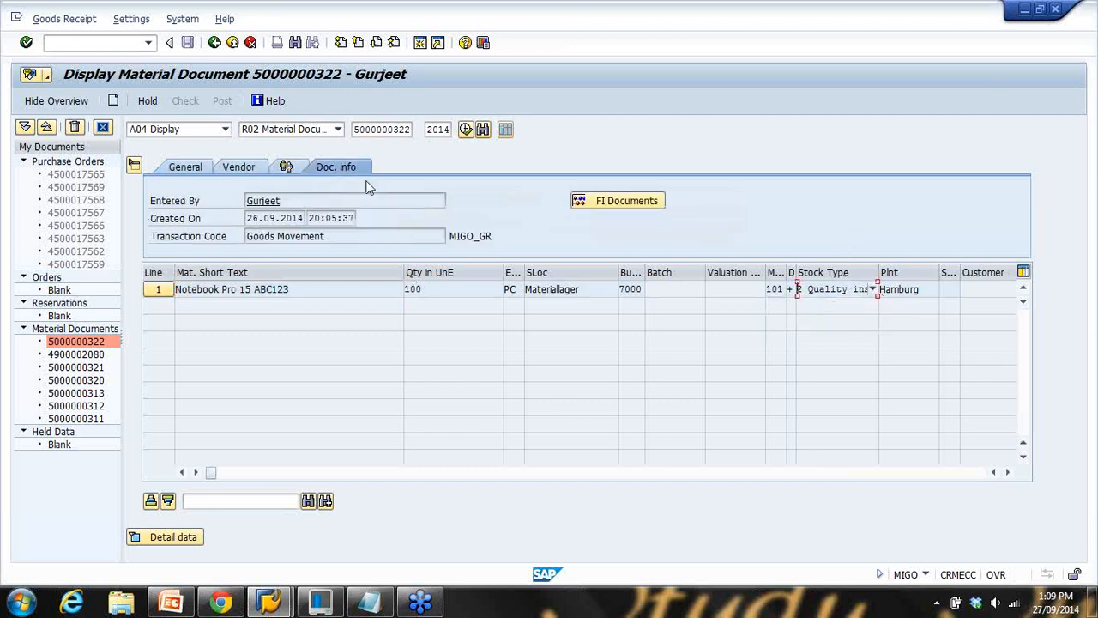
pyautogui.click(582, 208)
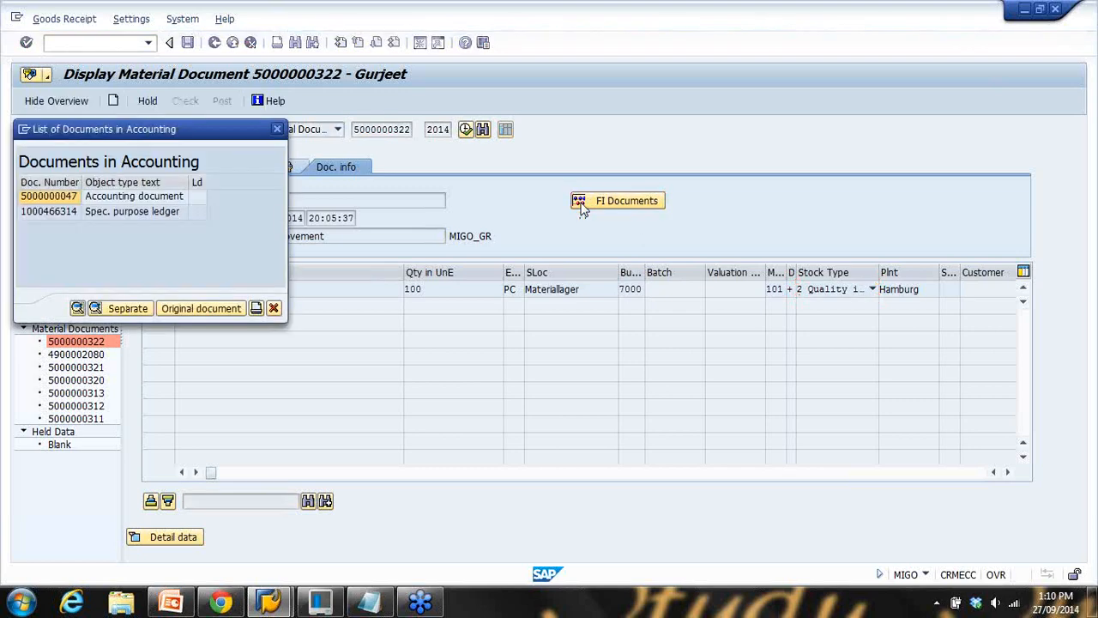
pyautogui.click(121, 202)
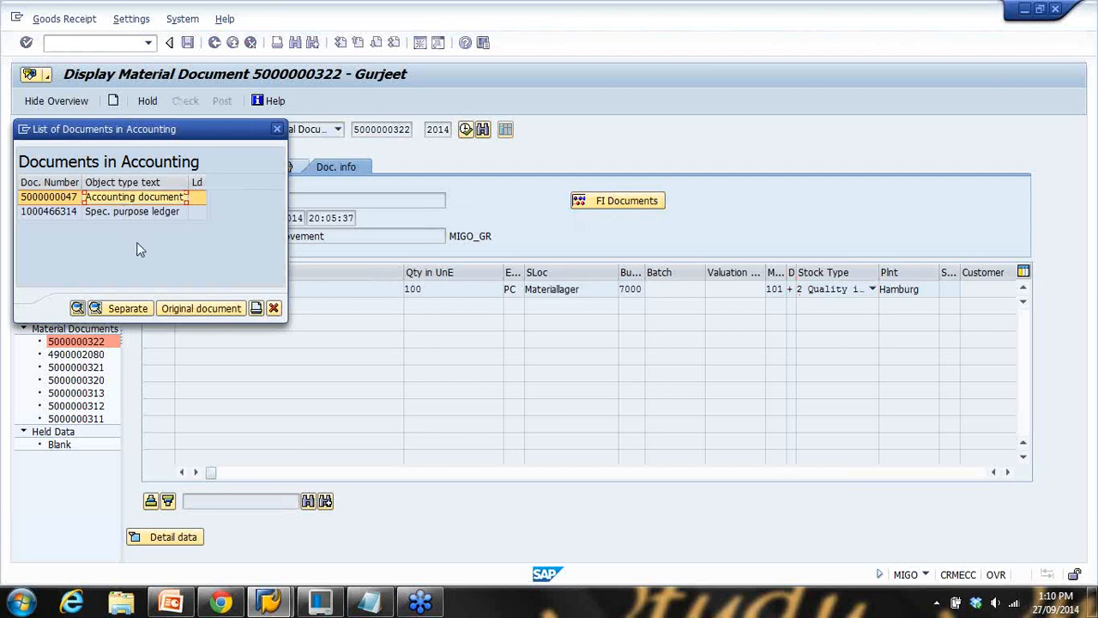
pyautogui.click(95, 214)
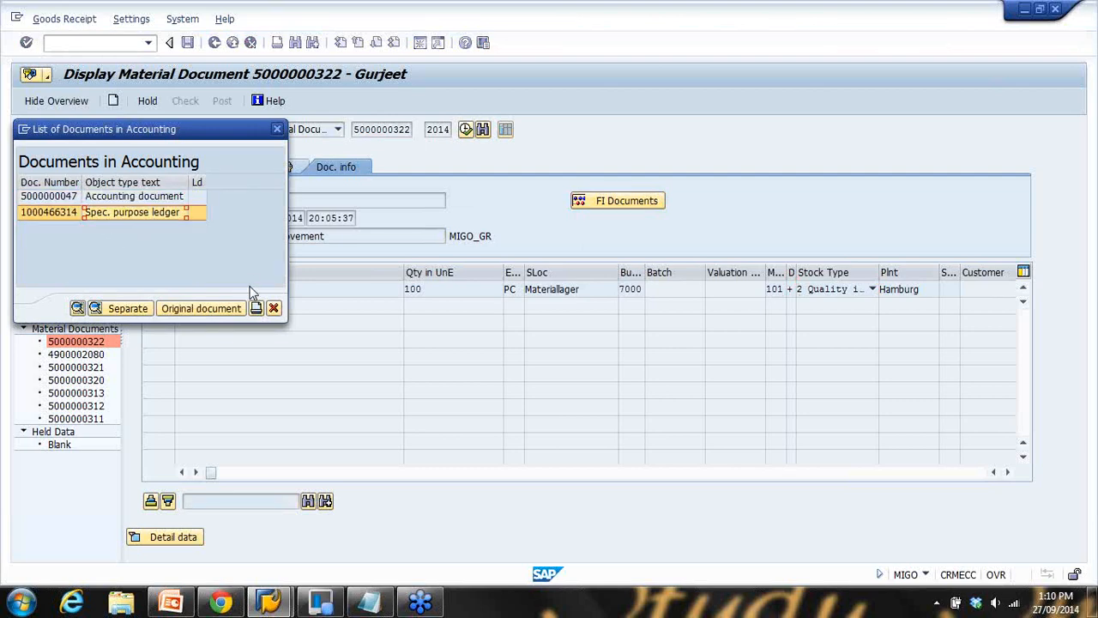
pyautogui.doubleClick(137, 197)
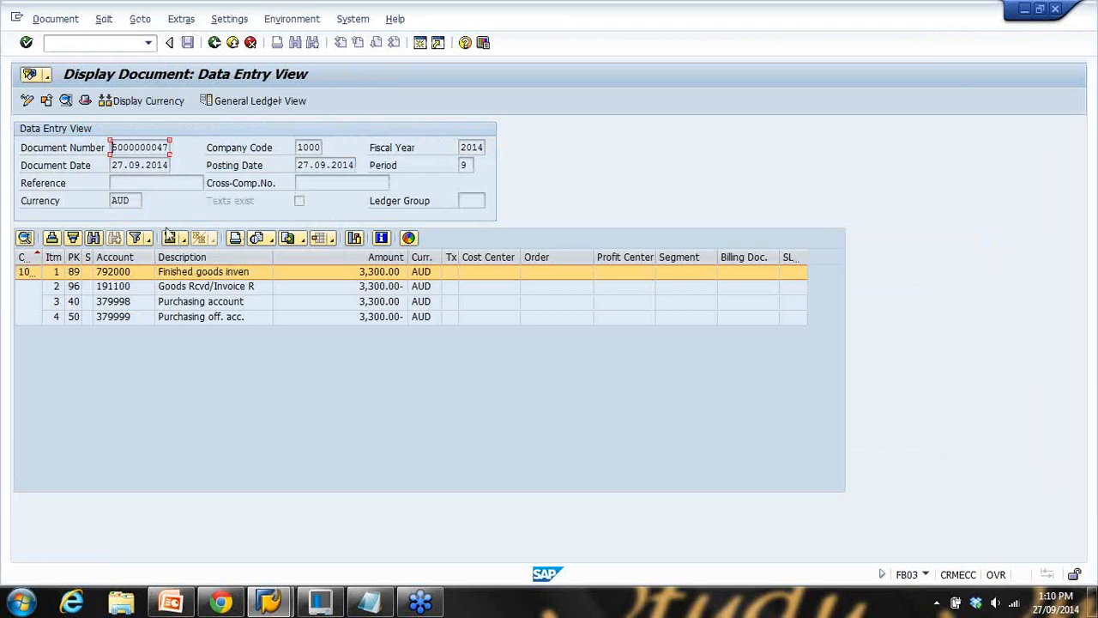
pyautogui.click(215, 42)
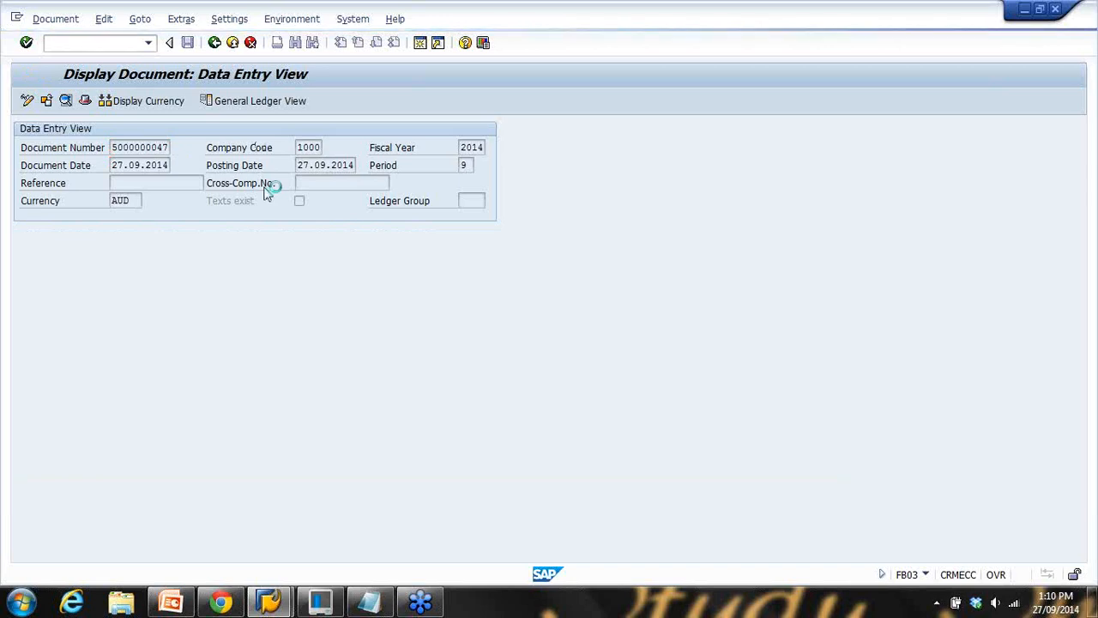
pyautogui.click(274, 130)
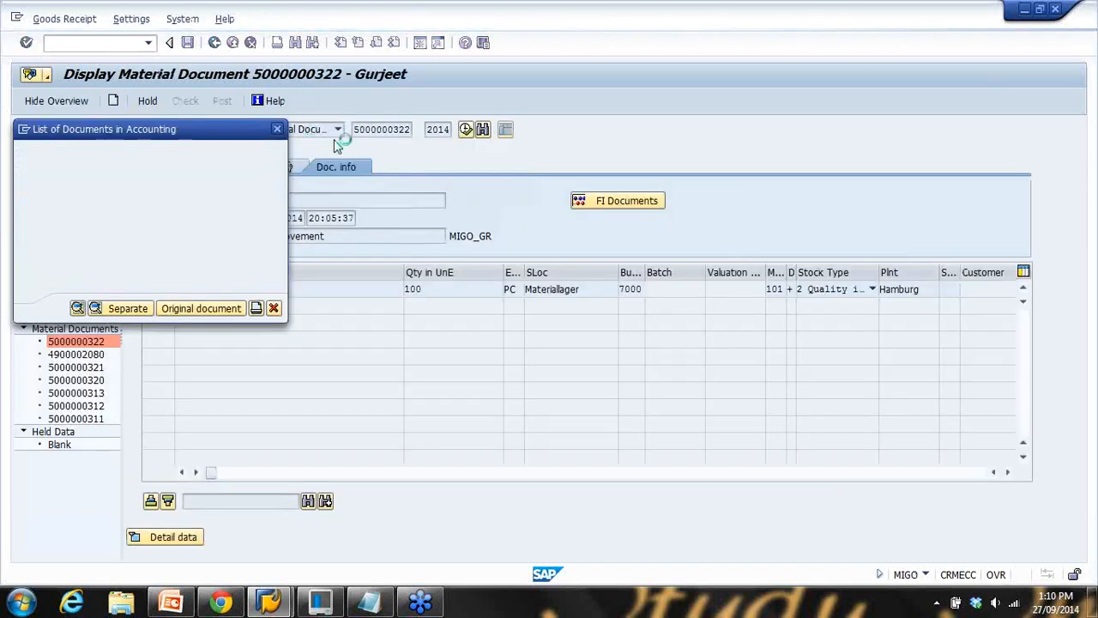
pyautogui.moveTo(354, 128); pyautogui.dragTo(438, 178)
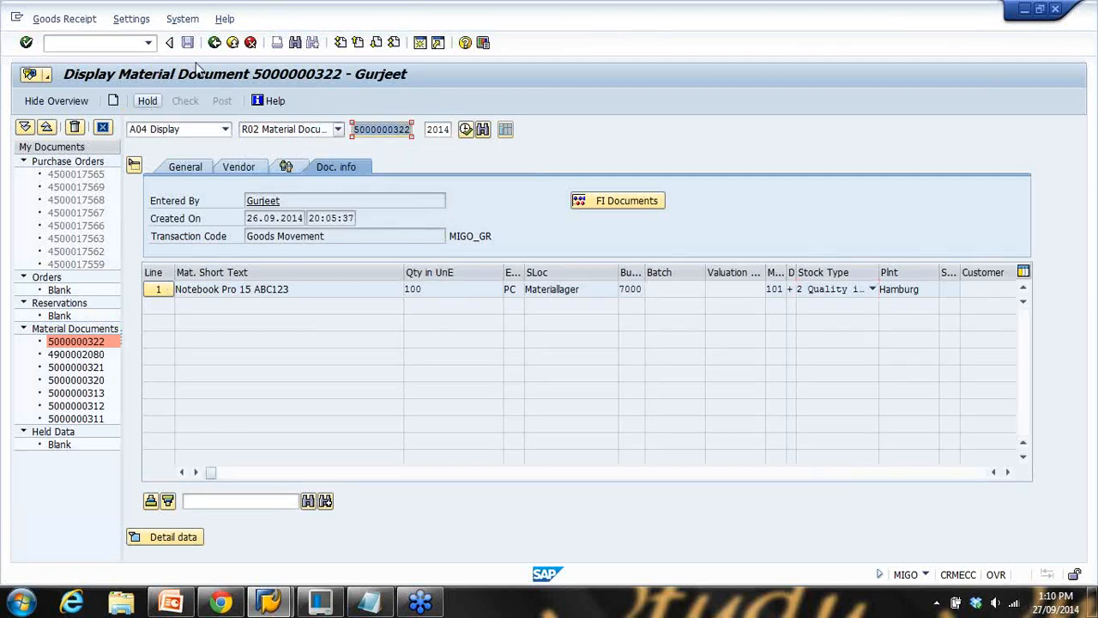
pyautogui.click(123, 47)
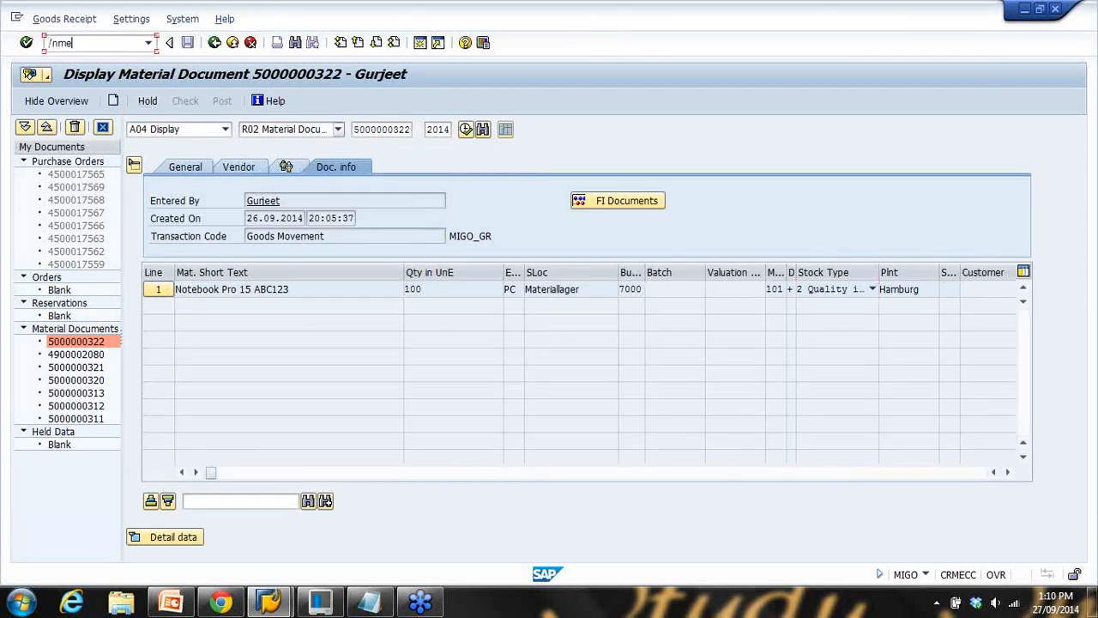
pyautogui.press('Return')
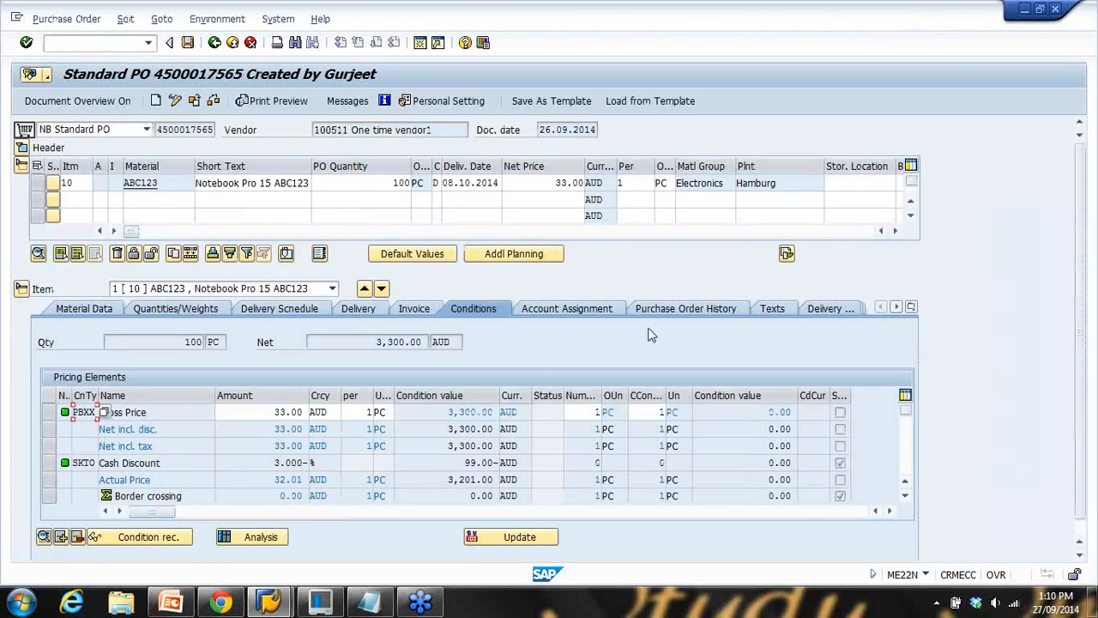
pyautogui.click(689, 311)
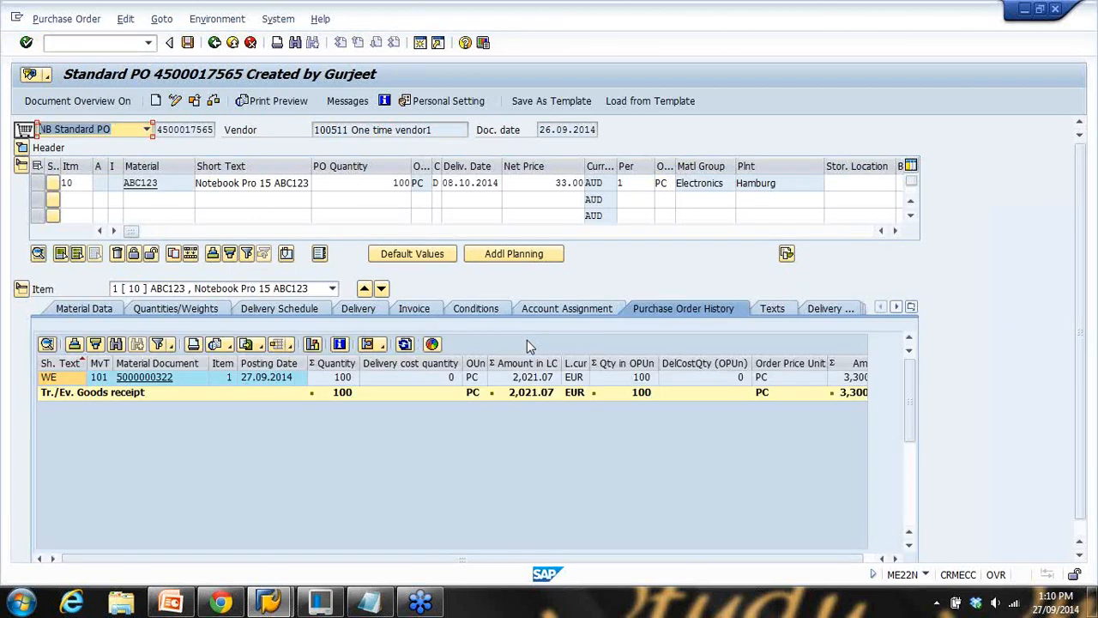
pyautogui.click(158, 381)
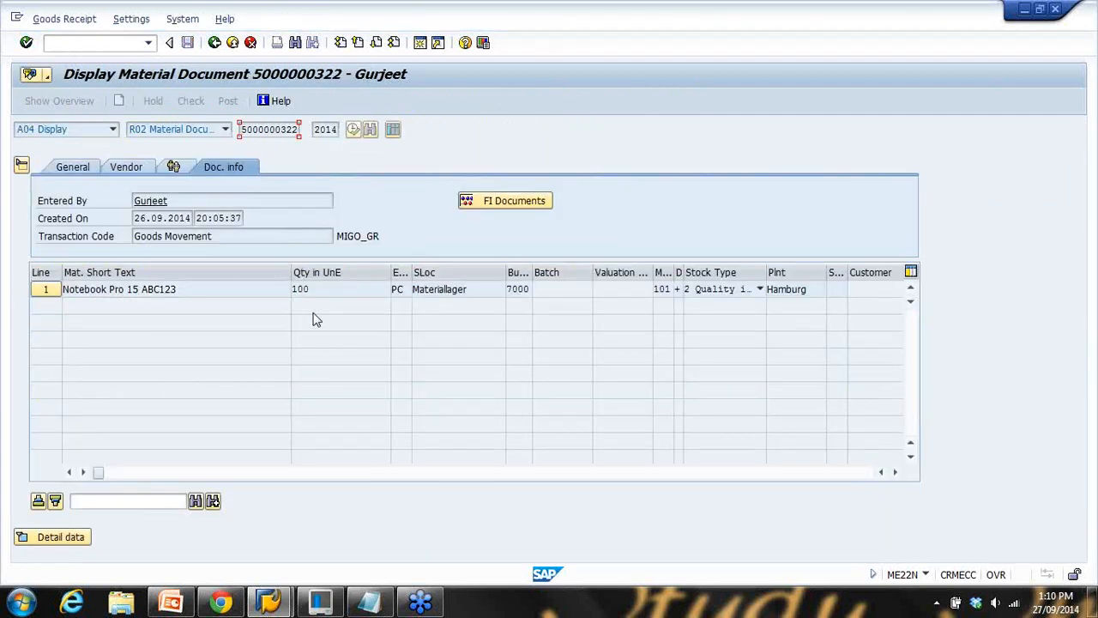
pyautogui.click(207, 294)
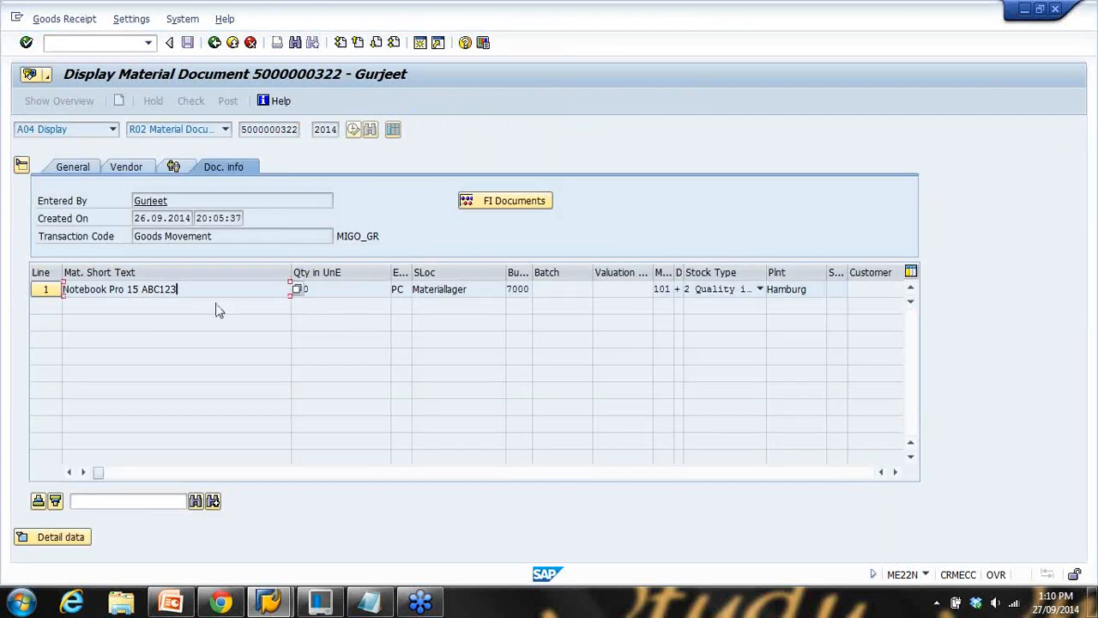
pyautogui.click(171, 603)
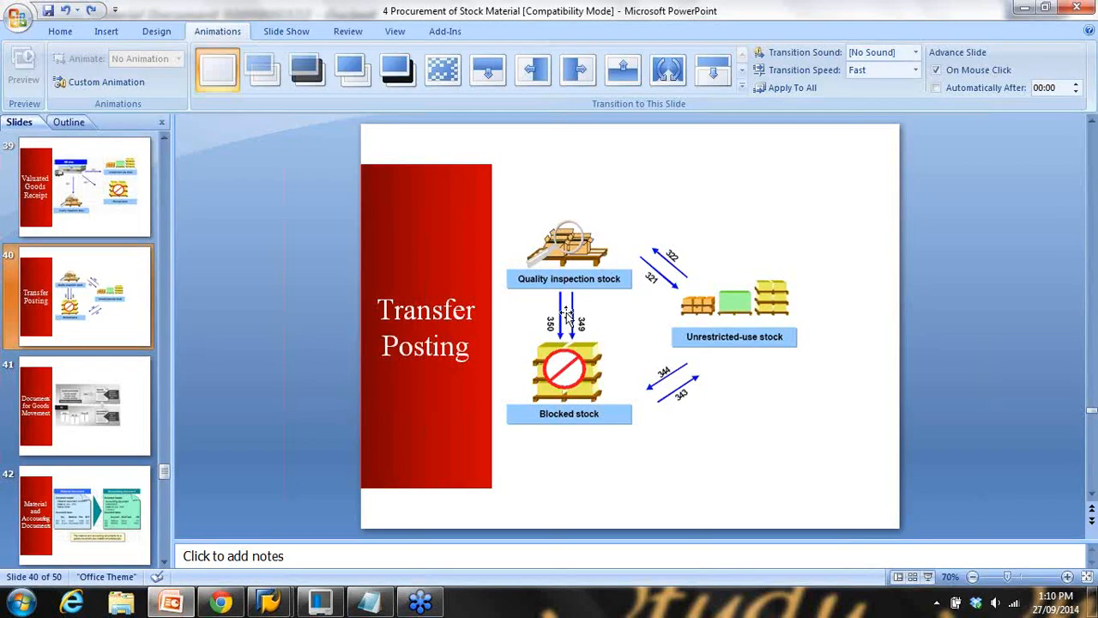
# Append '(MIGO)' to the Un-resestricted stock line in the Notepad note
pyautogui.click(369, 601)
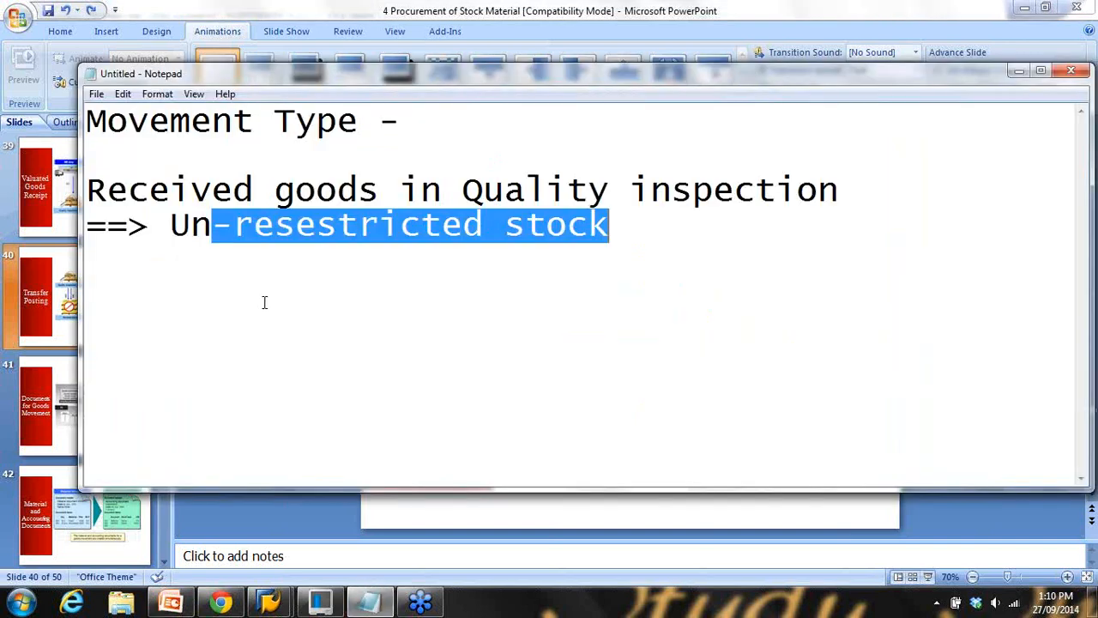
pyautogui.moveTo(174, 225); pyautogui.dragTo(658, 224)
pyautogui.click(653, 227)
pyautogui.write('(MIGO)')
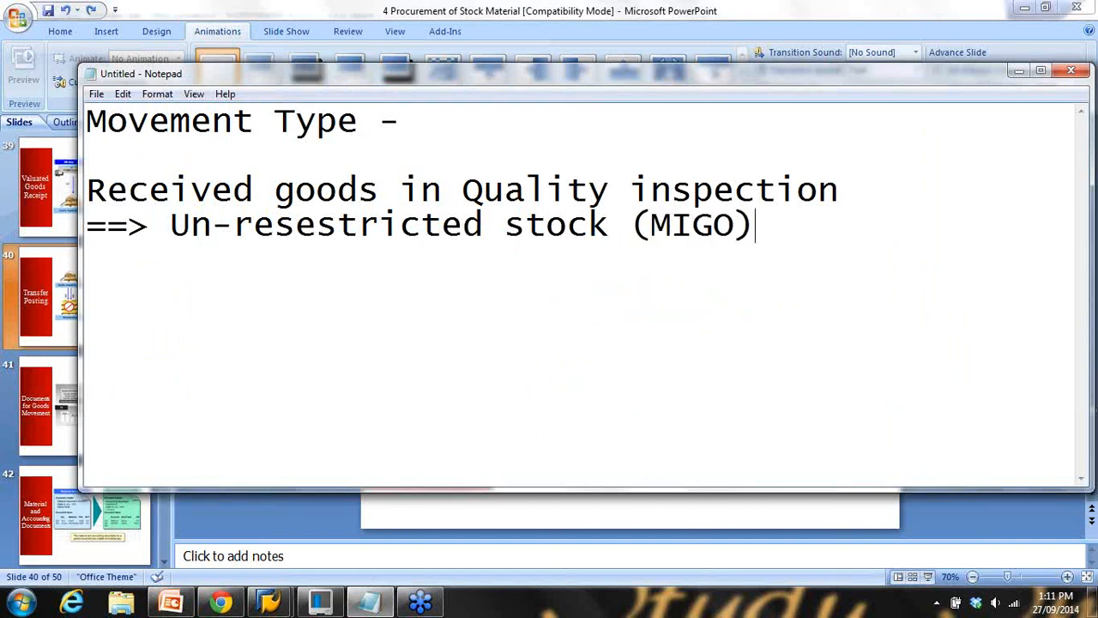
# Start a fresh MIGO transaction in SAP with /nmigo
pyautogui.moveTo(269, 601)
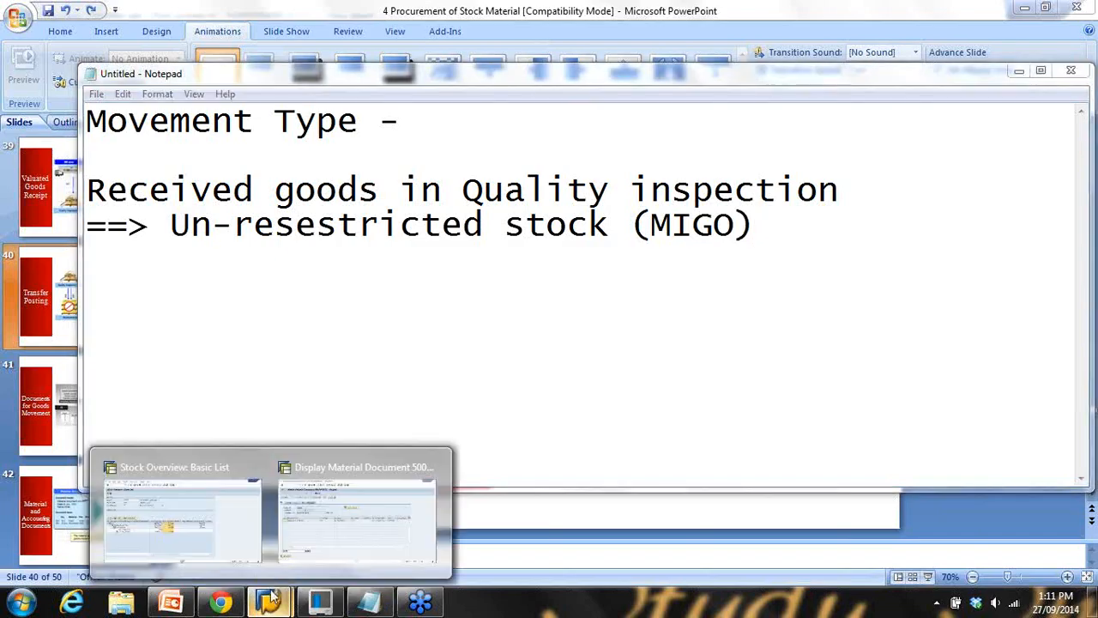
pyautogui.click(363, 523)
pyautogui.click(128, 41)
pyautogui.write('/nmigo')
pyautogui.press('Return')
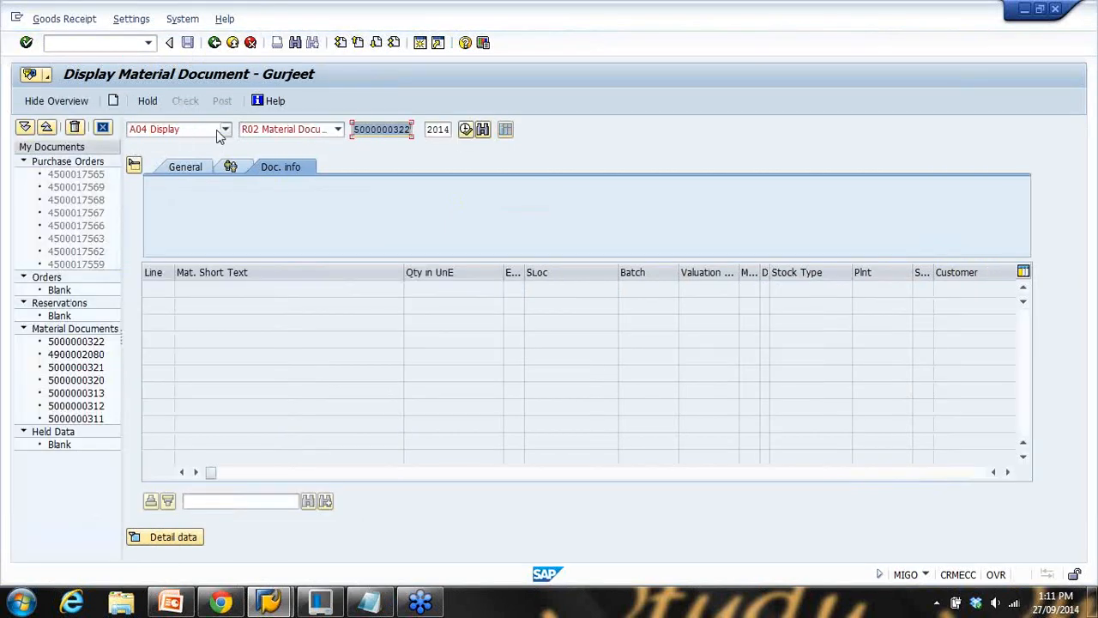
# Choose action A08 Transfer Posting with reference Other, giving movement type 321
pyautogui.click(224, 130)
pyautogui.scroll(1, 225, 137)
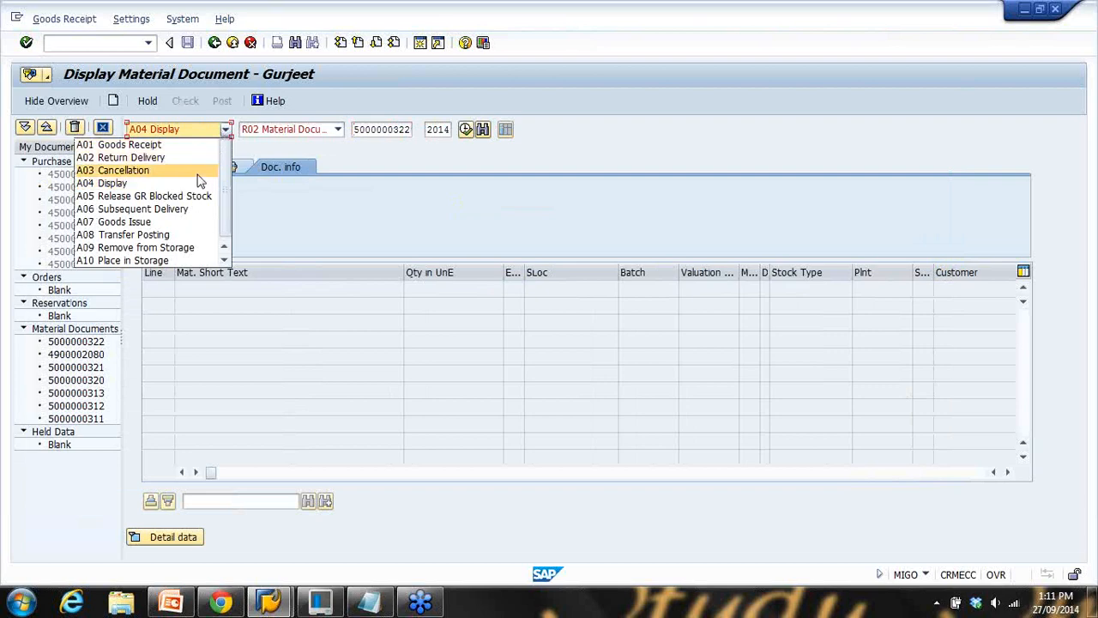
pyautogui.scroll(-1, 194, 188)
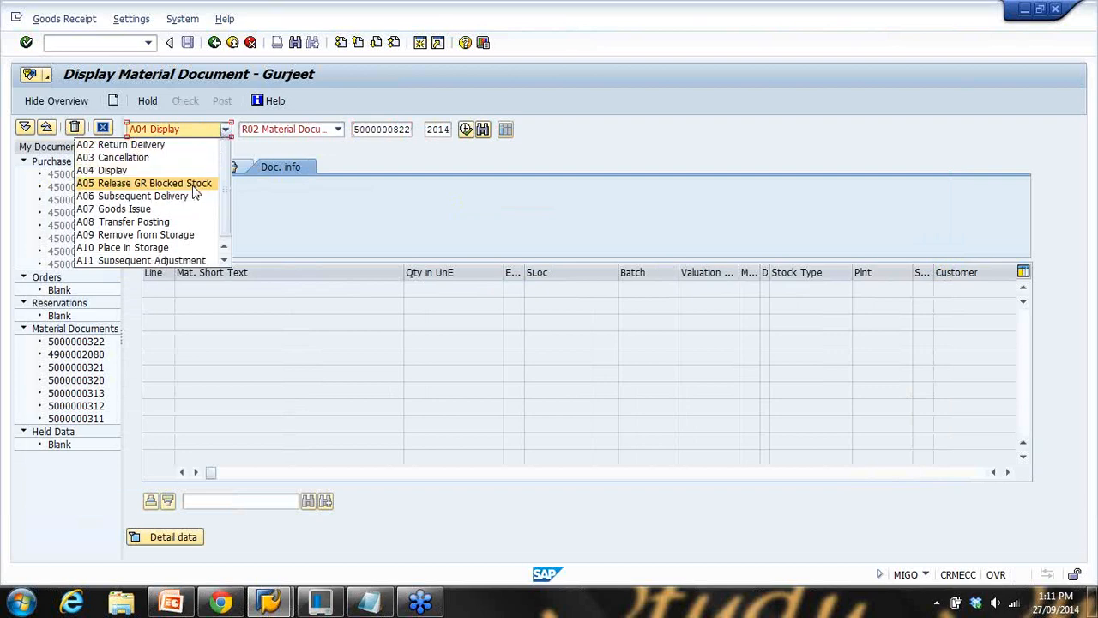
pyautogui.scroll(1, 194, 190)
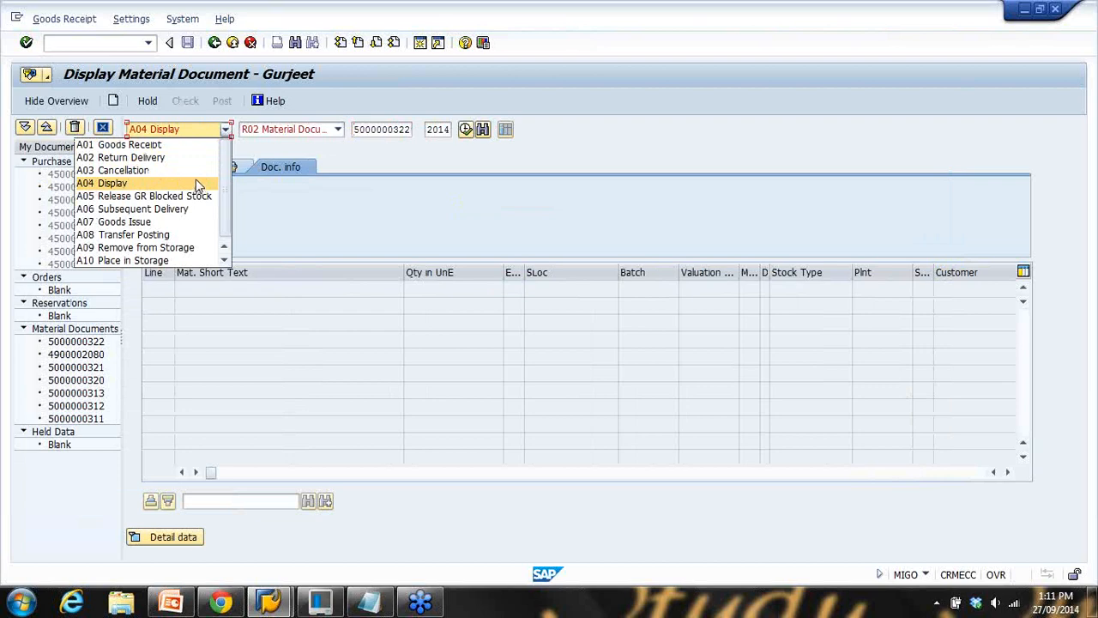
pyautogui.scroll(-1, 195, 185)
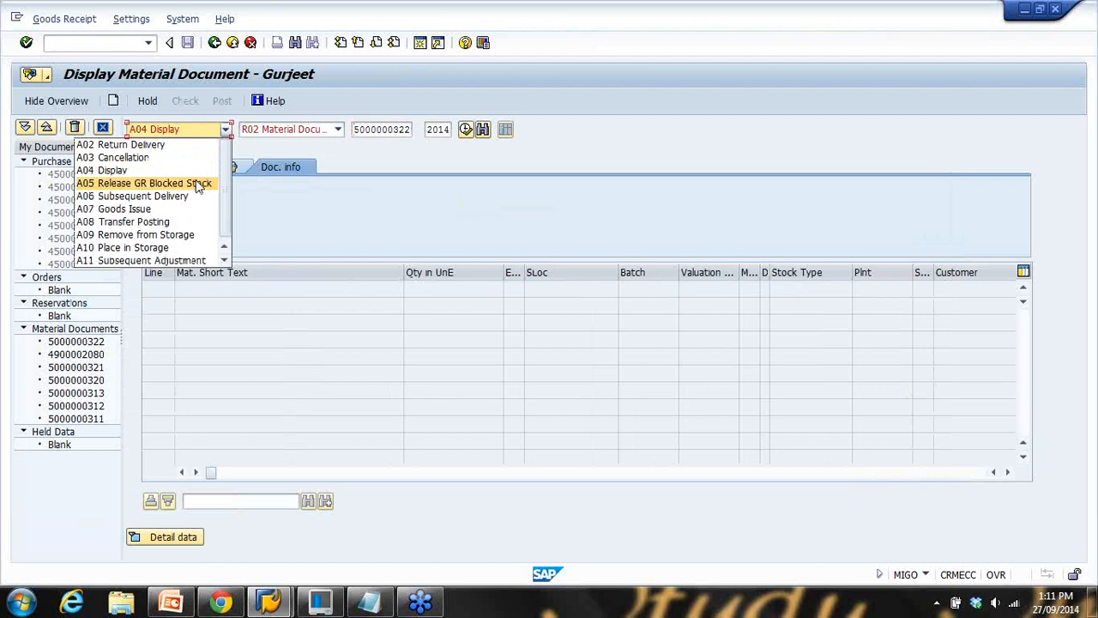
pyautogui.click(191, 222)
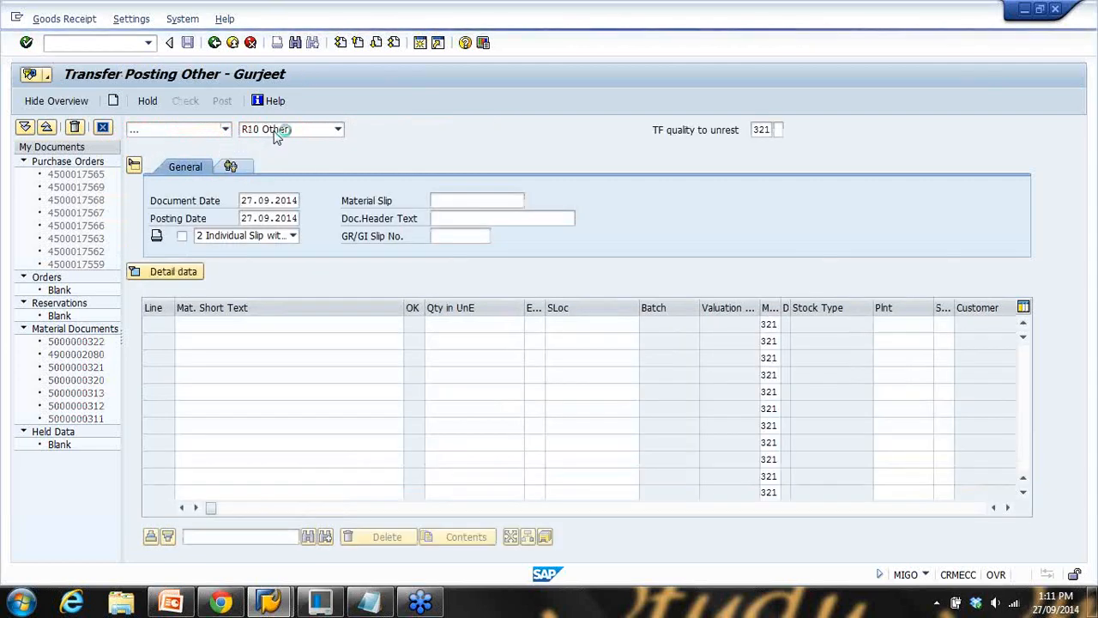
pyautogui.click(277, 131)
pyautogui.click(262, 184)
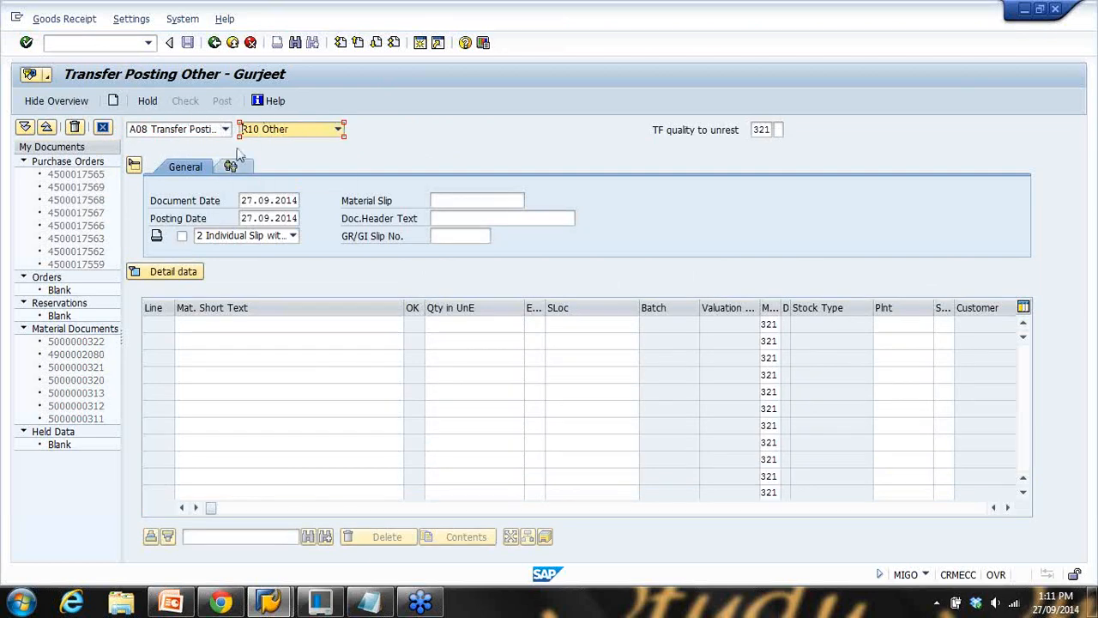
pyautogui.click(369, 600)
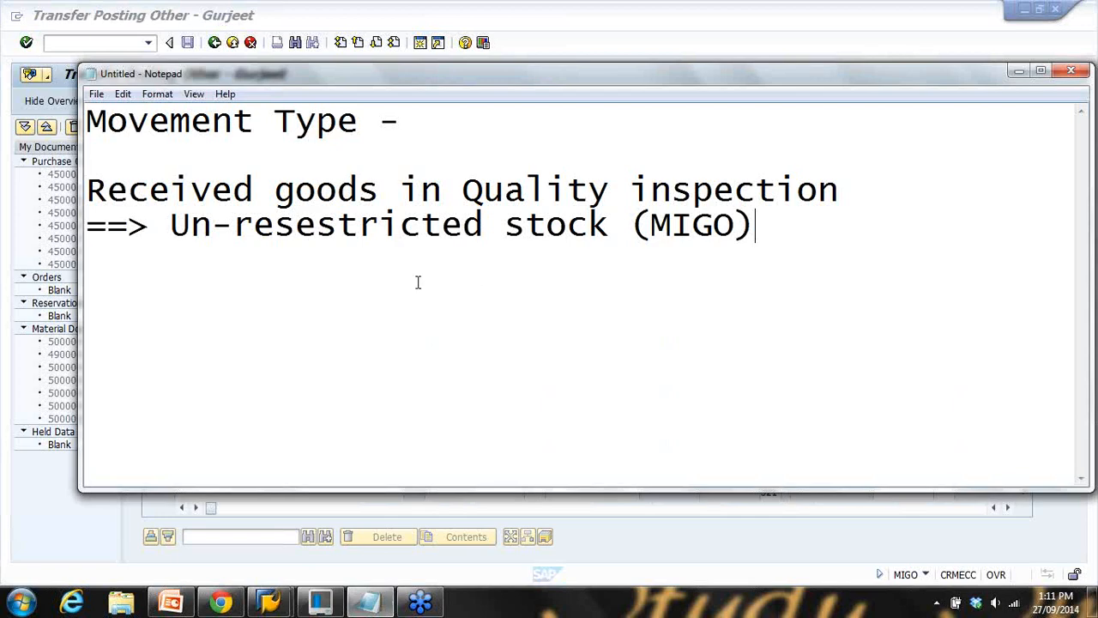
# Confirm ABC123 in the stock overview and enter material abc123 on line 1
pyautogui.moveTo(482, 189); pyautogui.dragTo(672, 188)
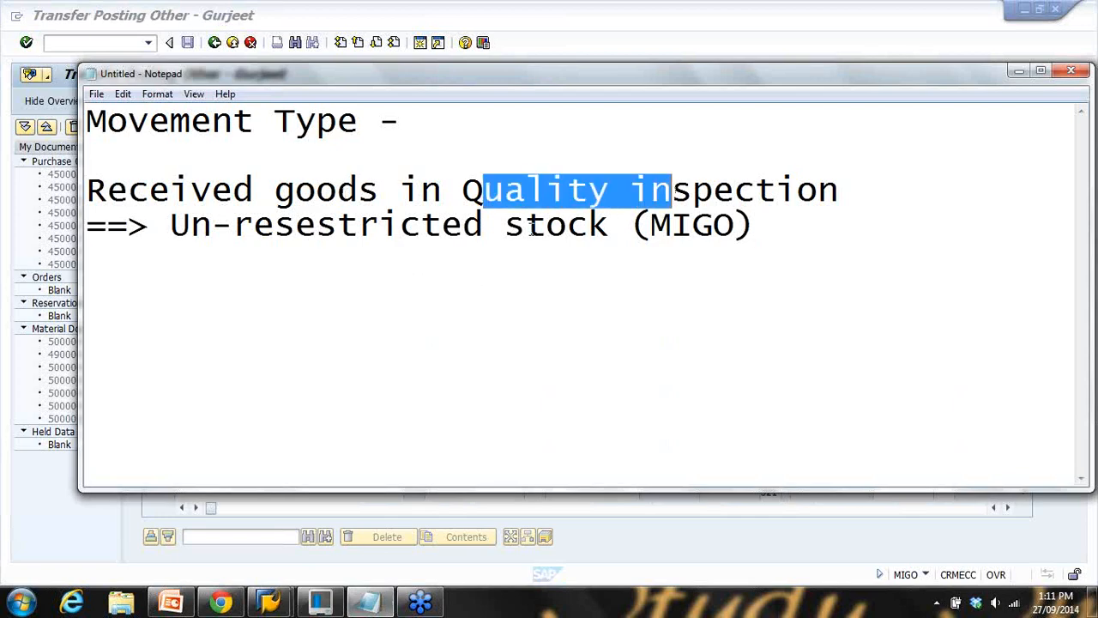
pyautogui.moveTo(525, 226); pyautogui.dragTo(661, 225)
pyautogui.moveTo(364, 241); pyautogui.dragTo(455, 243)
pyautogui.click(653, 549)
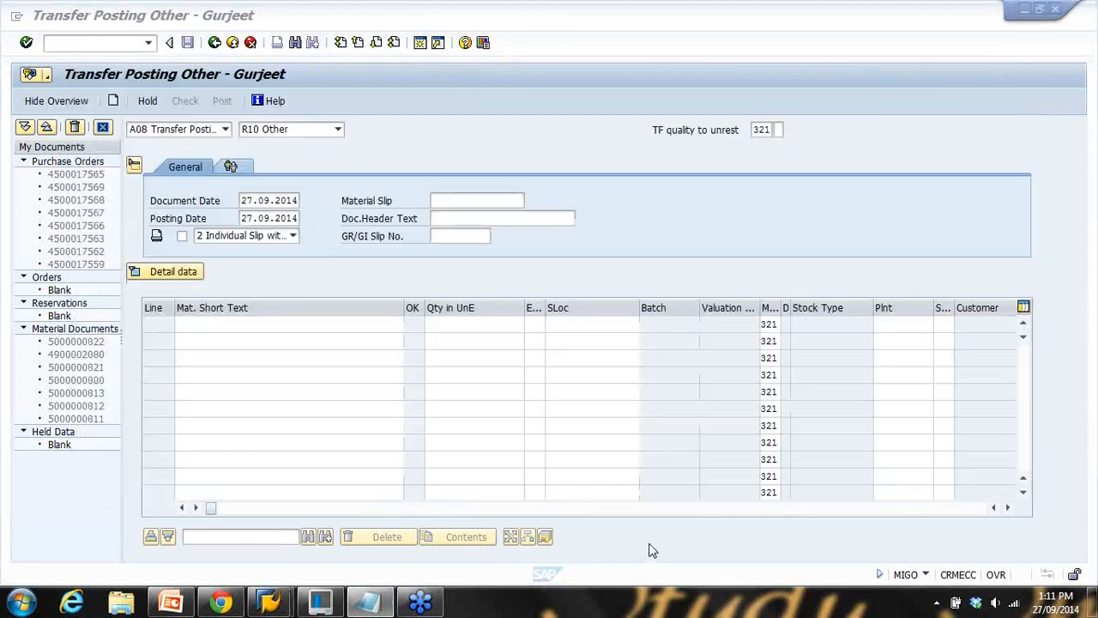
pyautogui.click(241, 327)
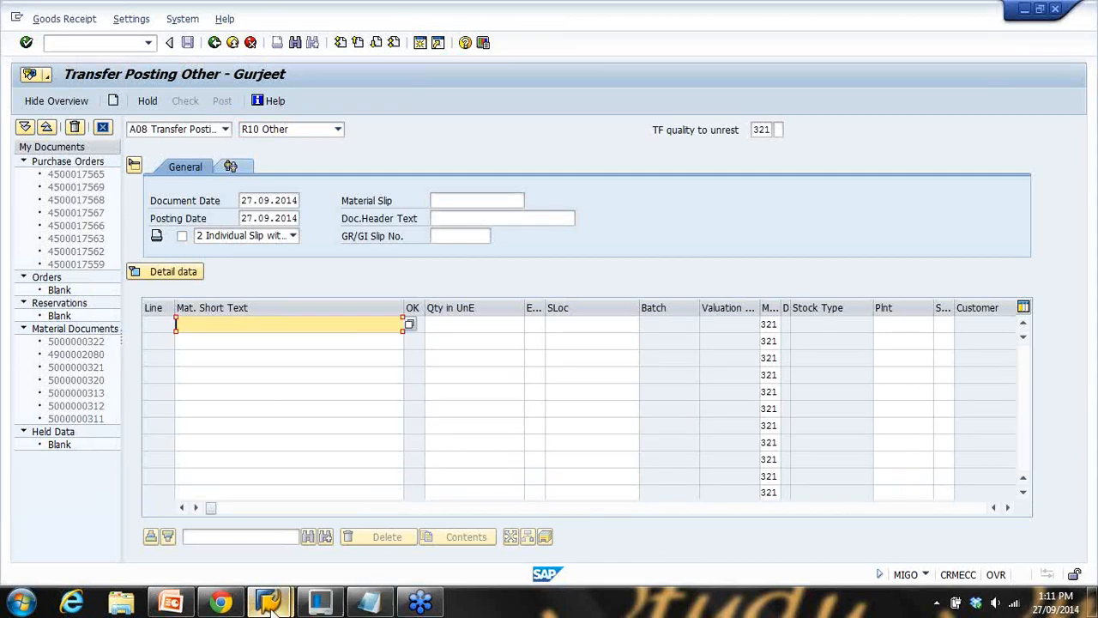
pyautogui.moveTo(268, 600)
pyautogui.click(230, 552)
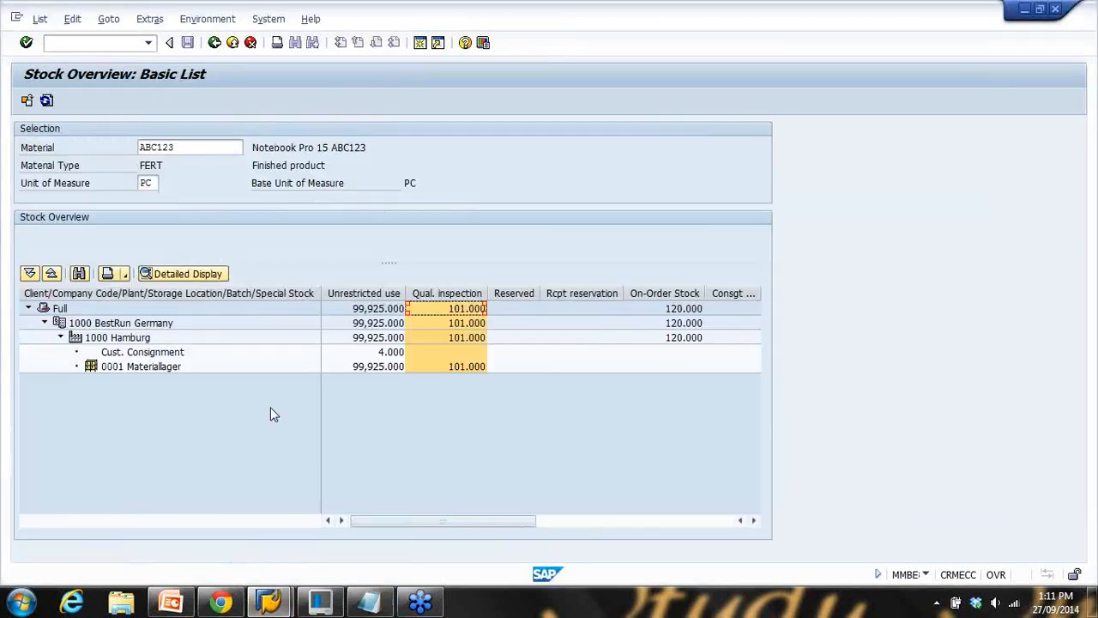
pyautogui.doubleClick(182, 152)
pyautogui.click(1034, 14)
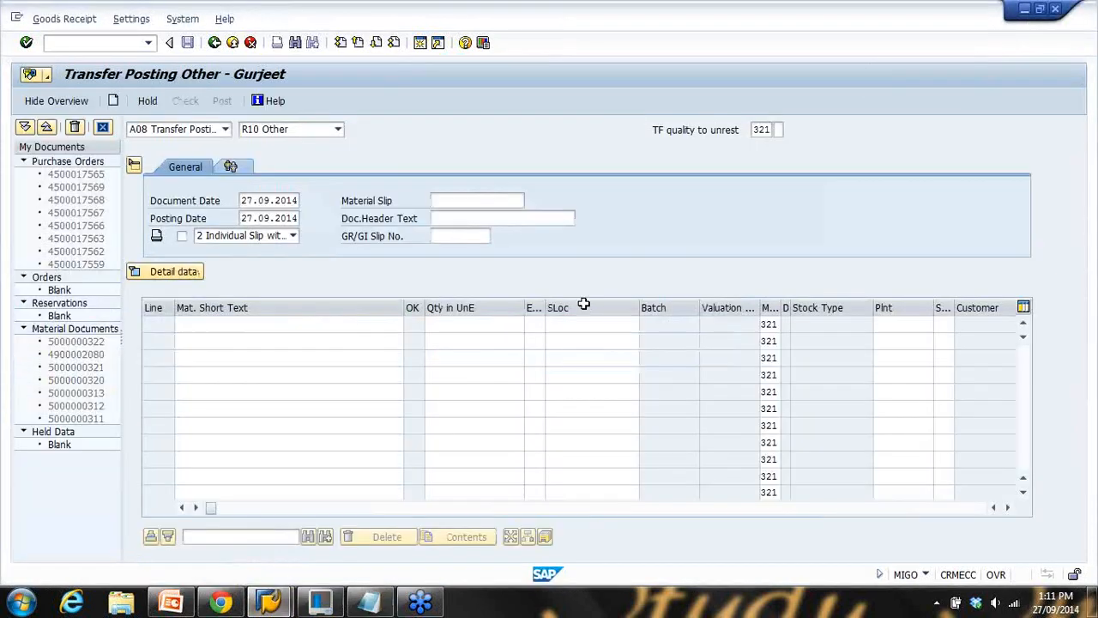
pyautogui.write('abc')
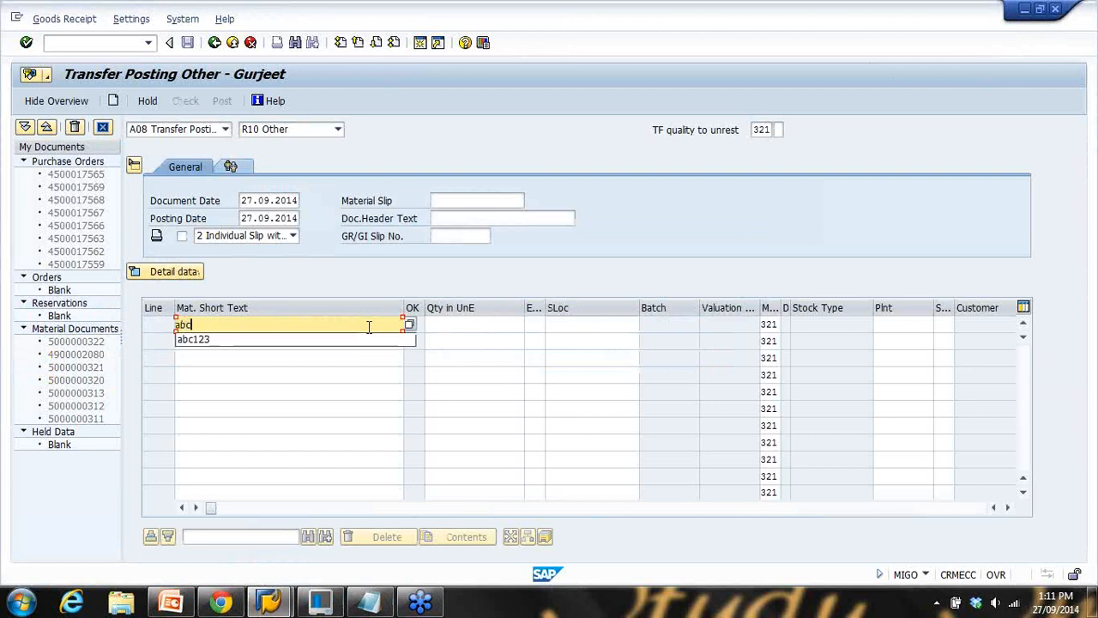
pyautogui.write('123')
pyautogui.click(496, 326)
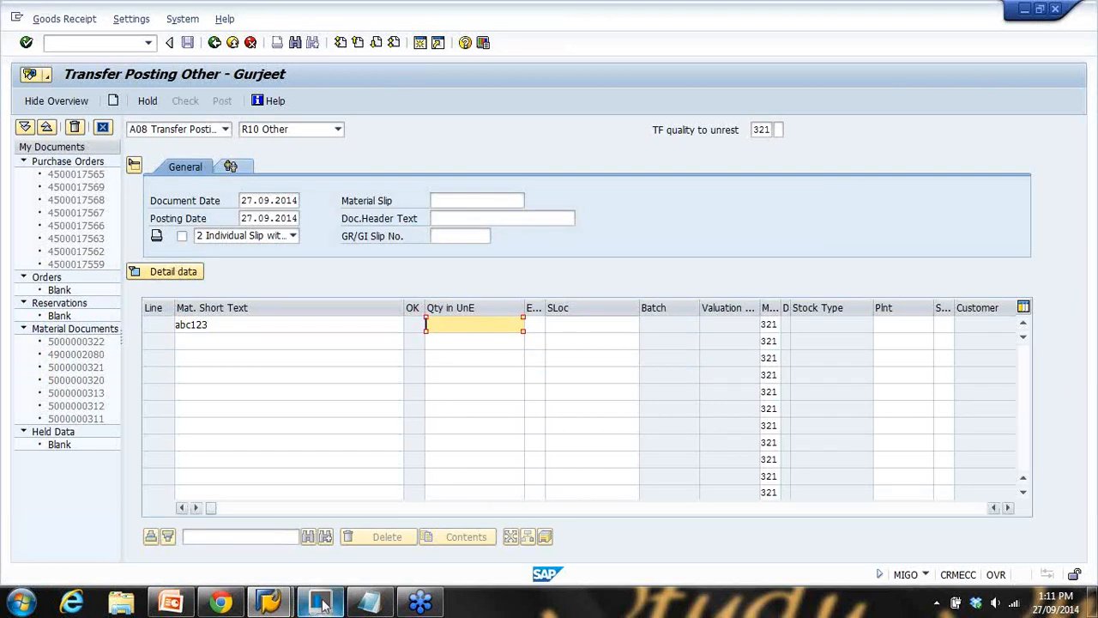
# Add '(100)' after Quality inspection in the Movement Type note
pyautogui.click(362, 605)
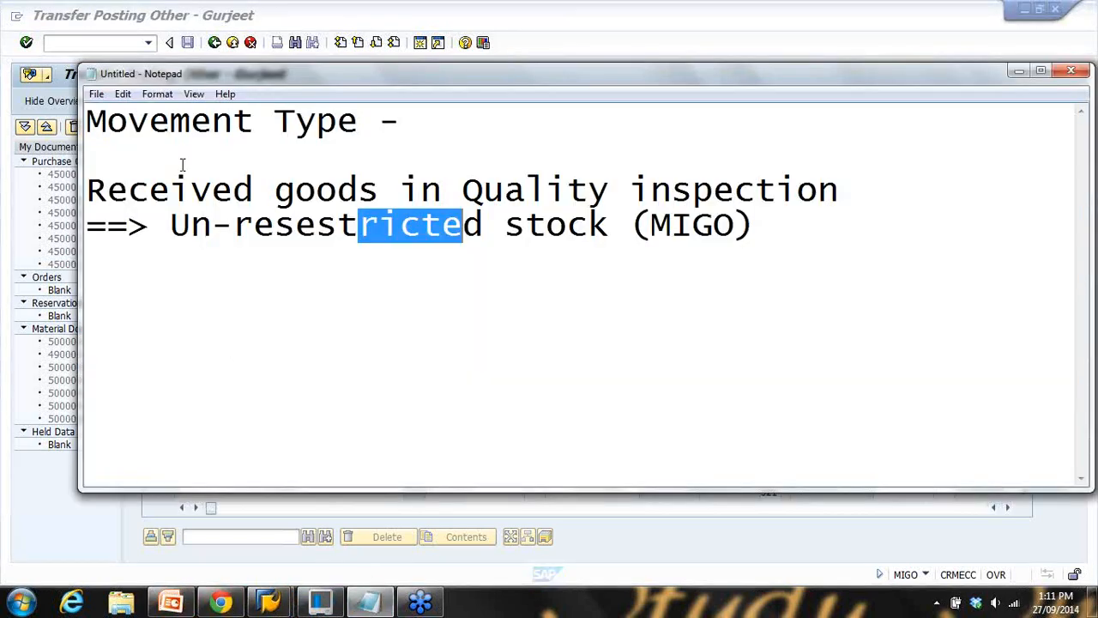
pyautogui.click(840, 190)
pyautogui.write('(100)')
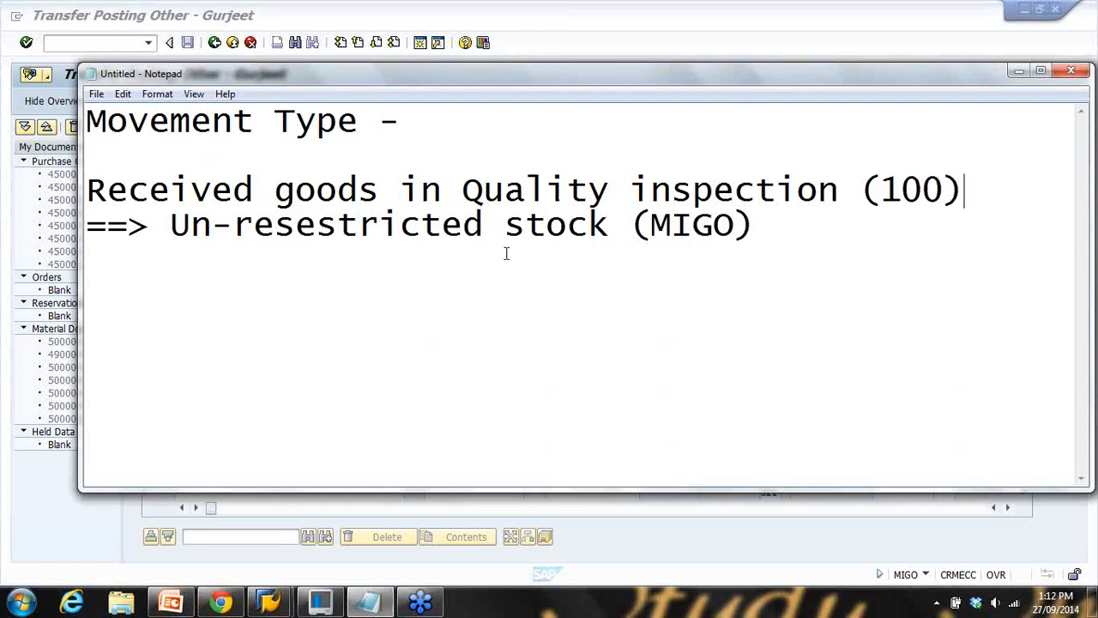
pyautogui.moveTo(400, 225); pyautogui.dragTo(737, 244)
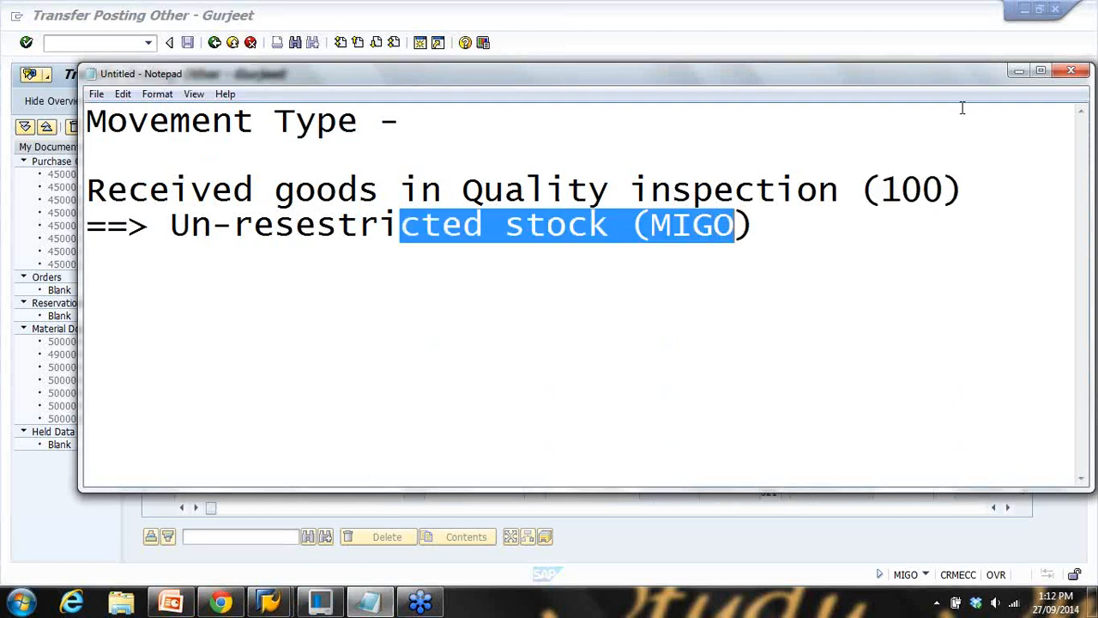
pyautogui.click(1019, 70)
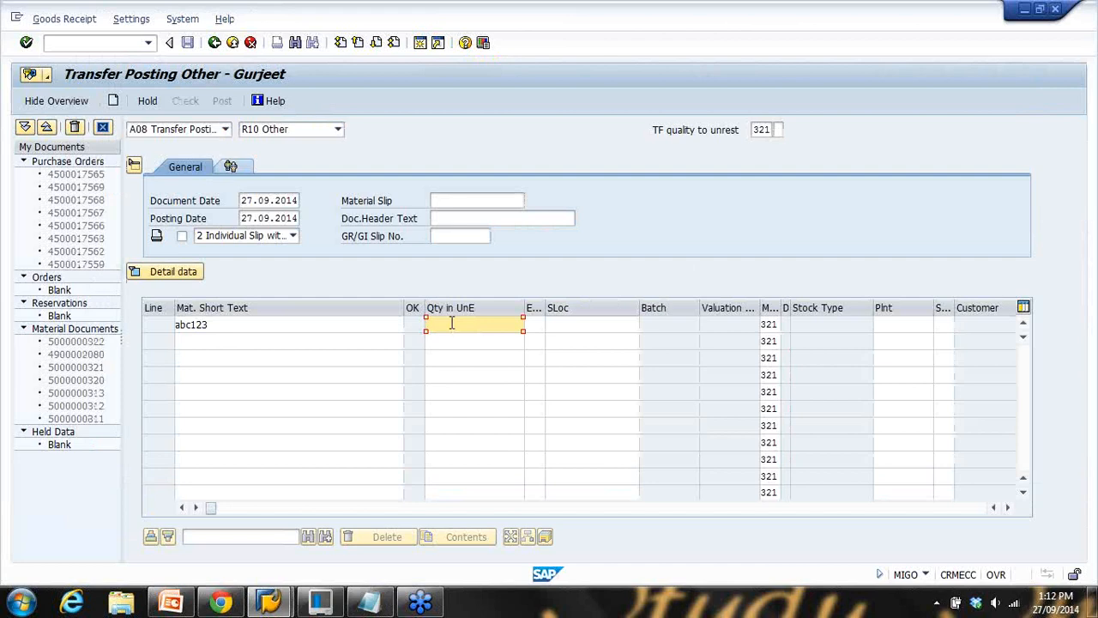
# Validate line 1 with quantity 50, compare against the 321 slide, and check the document
pyautogui.press('Return')
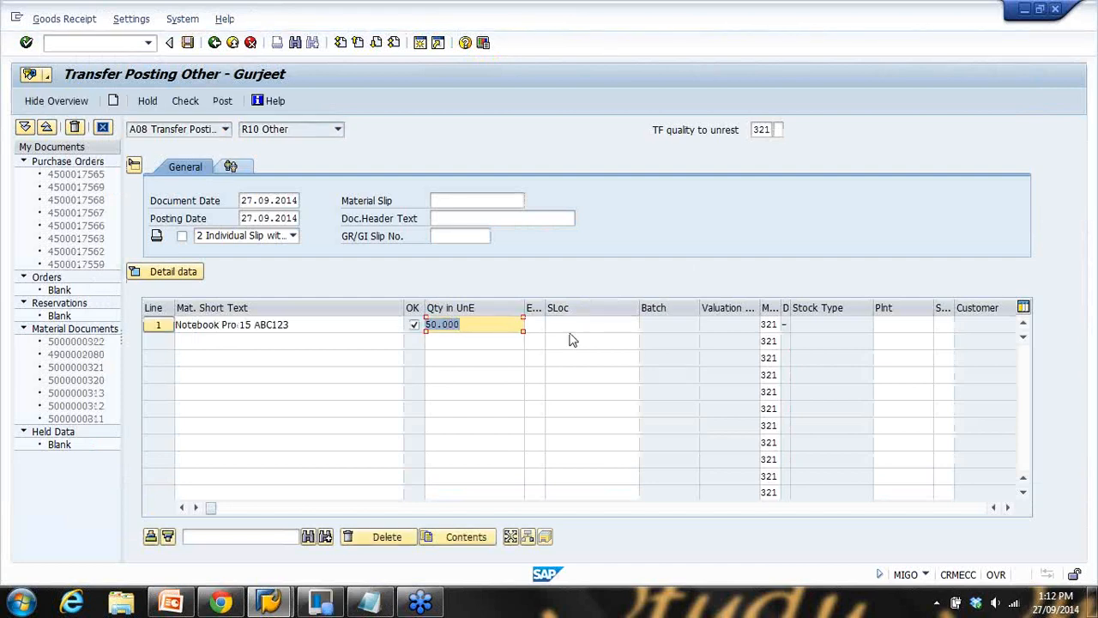
pyautogui.click(761, 129)
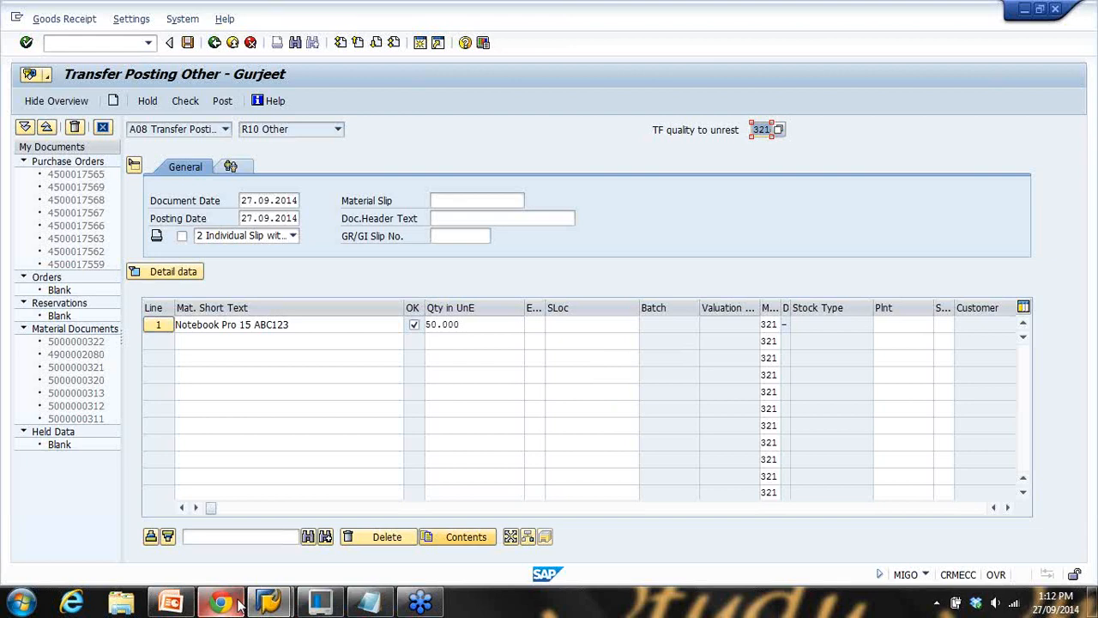
pyautogui.click(171, 602)
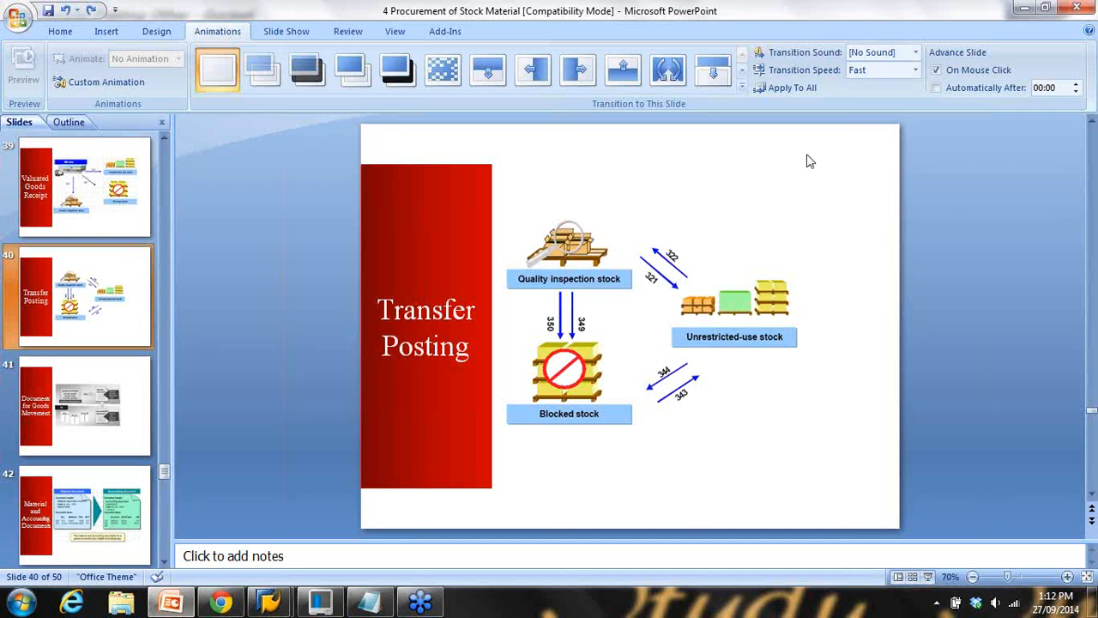
pyautogui.click(1027, 10)
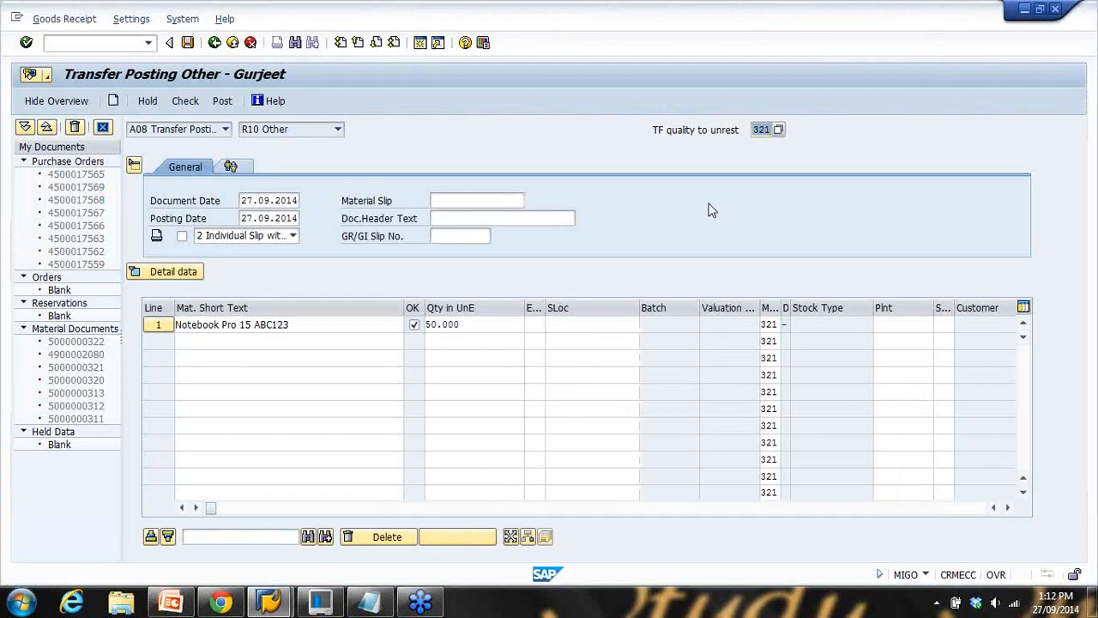
pyautogui.click(188, 102)
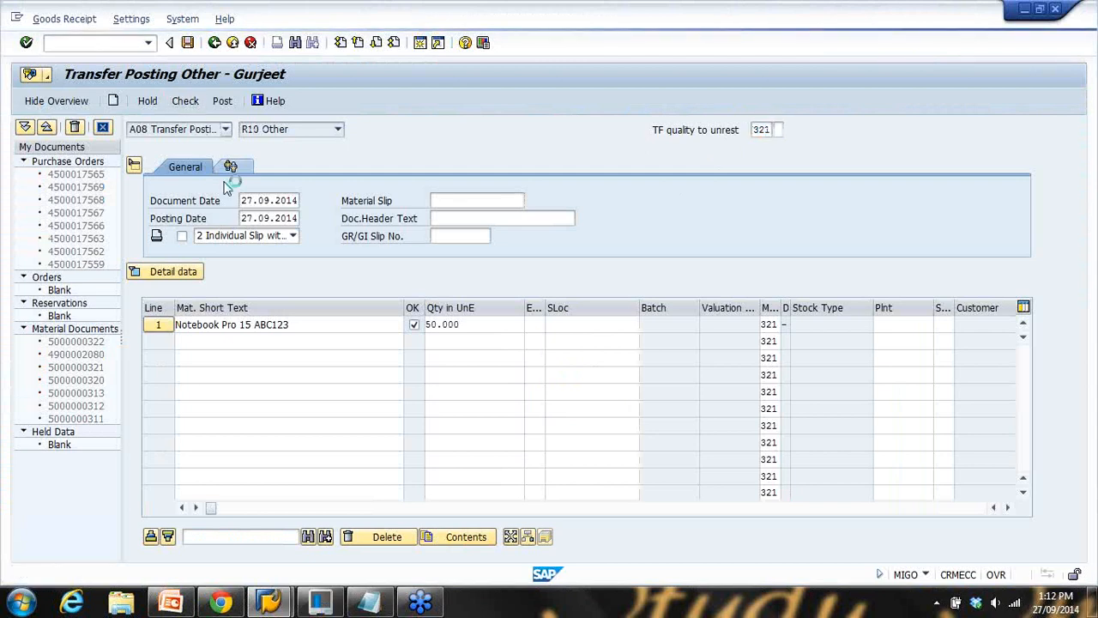